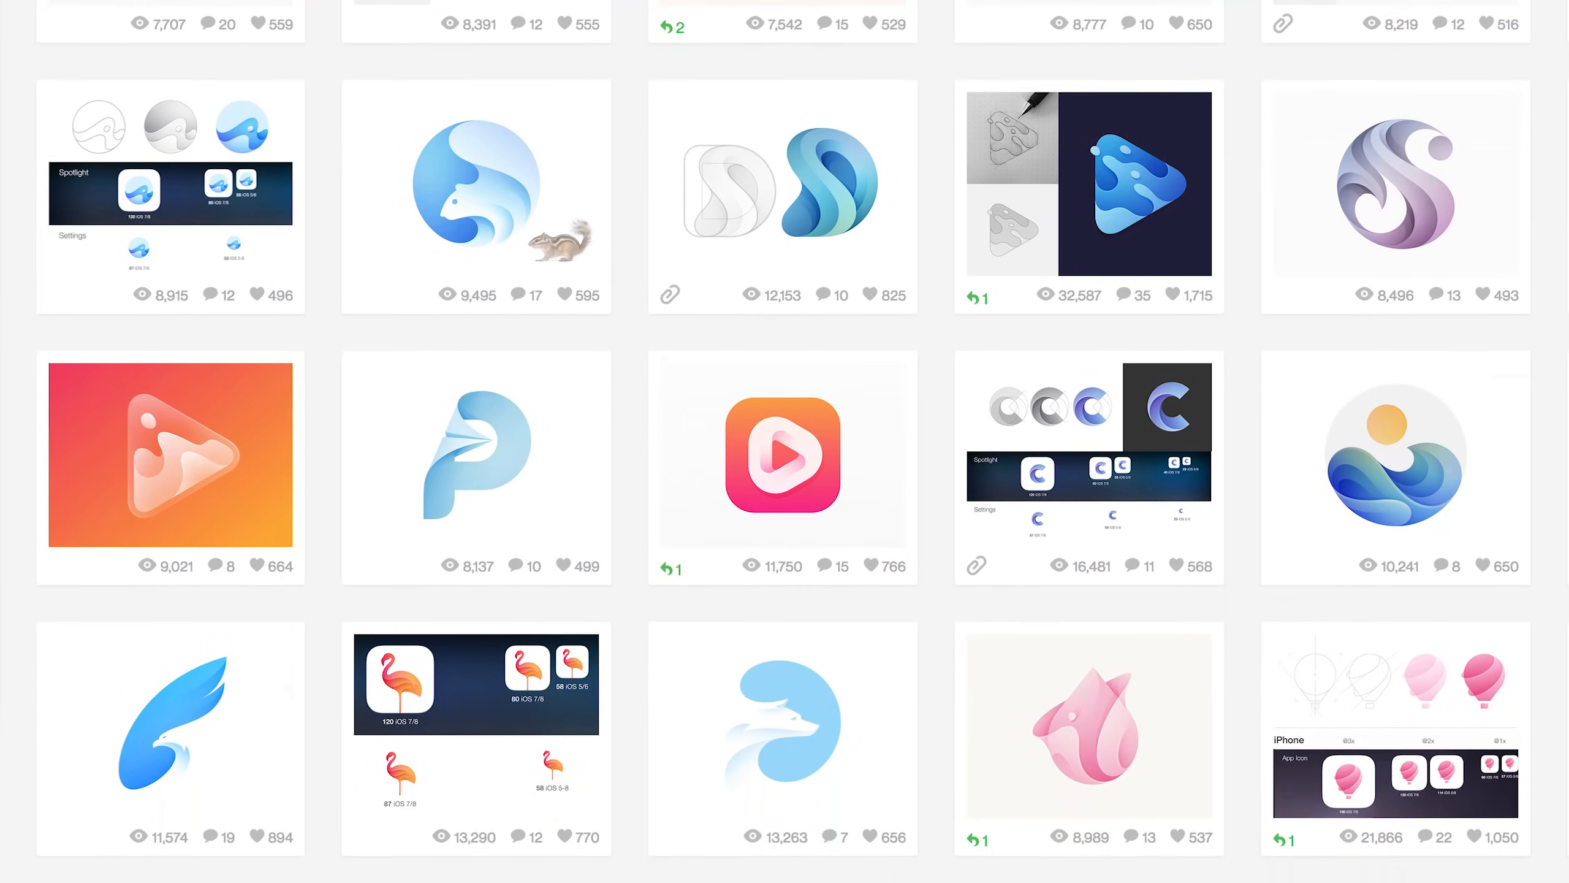
{"action": "scroll", "coordinate": [783, 441], "scroll_direction": "down", "scroll_amount": 9}
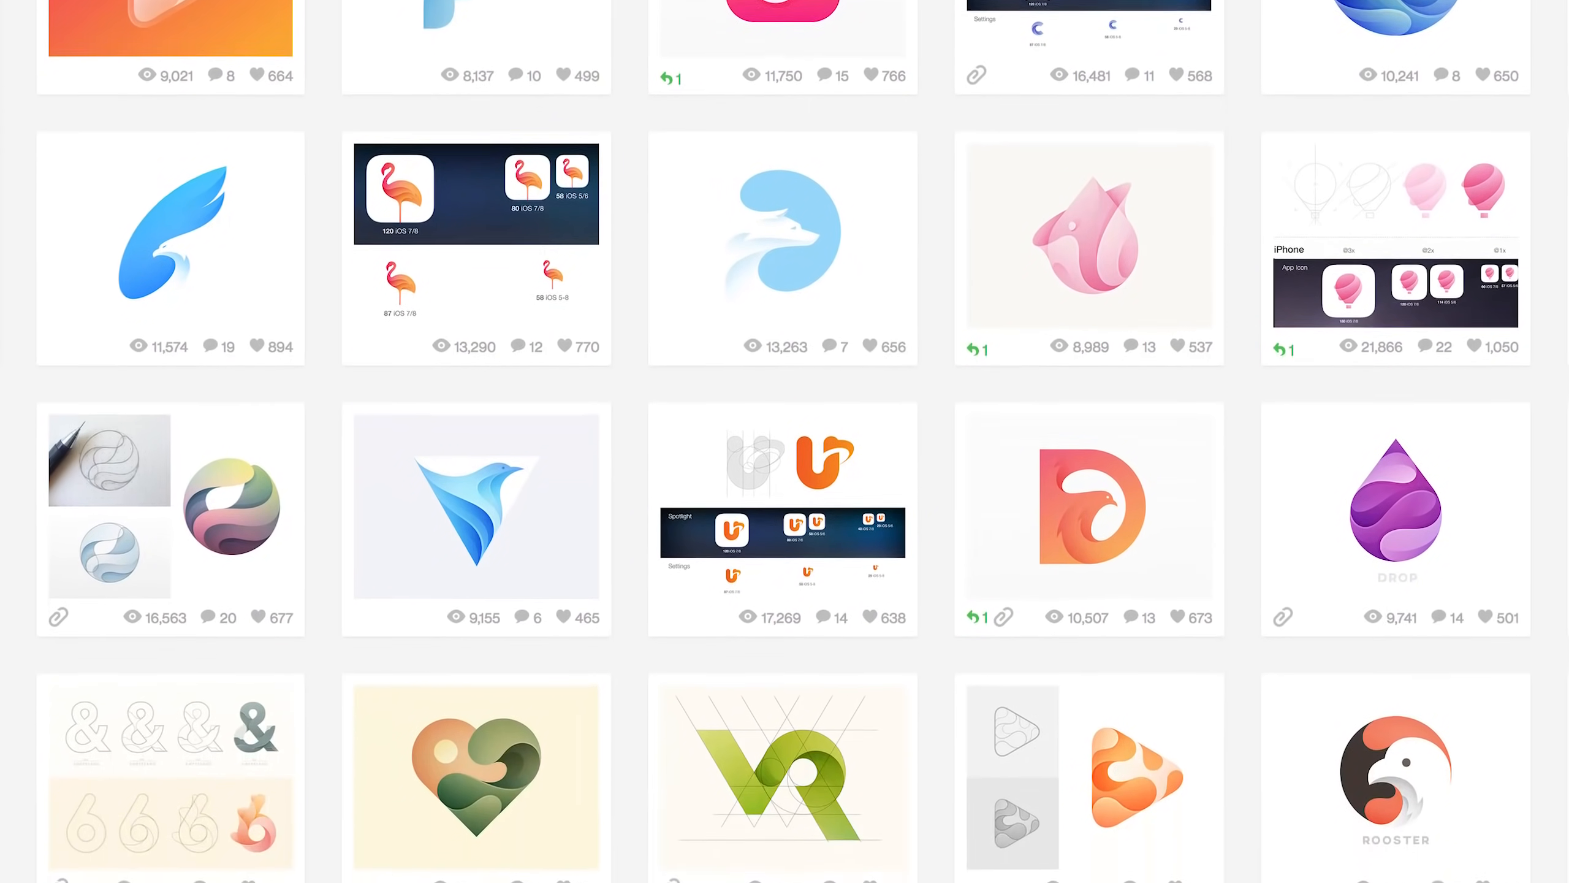
{"action": "scroll", "coordinate": [783, 441], "scroll_direction": "down", "scroll_amount": 5}
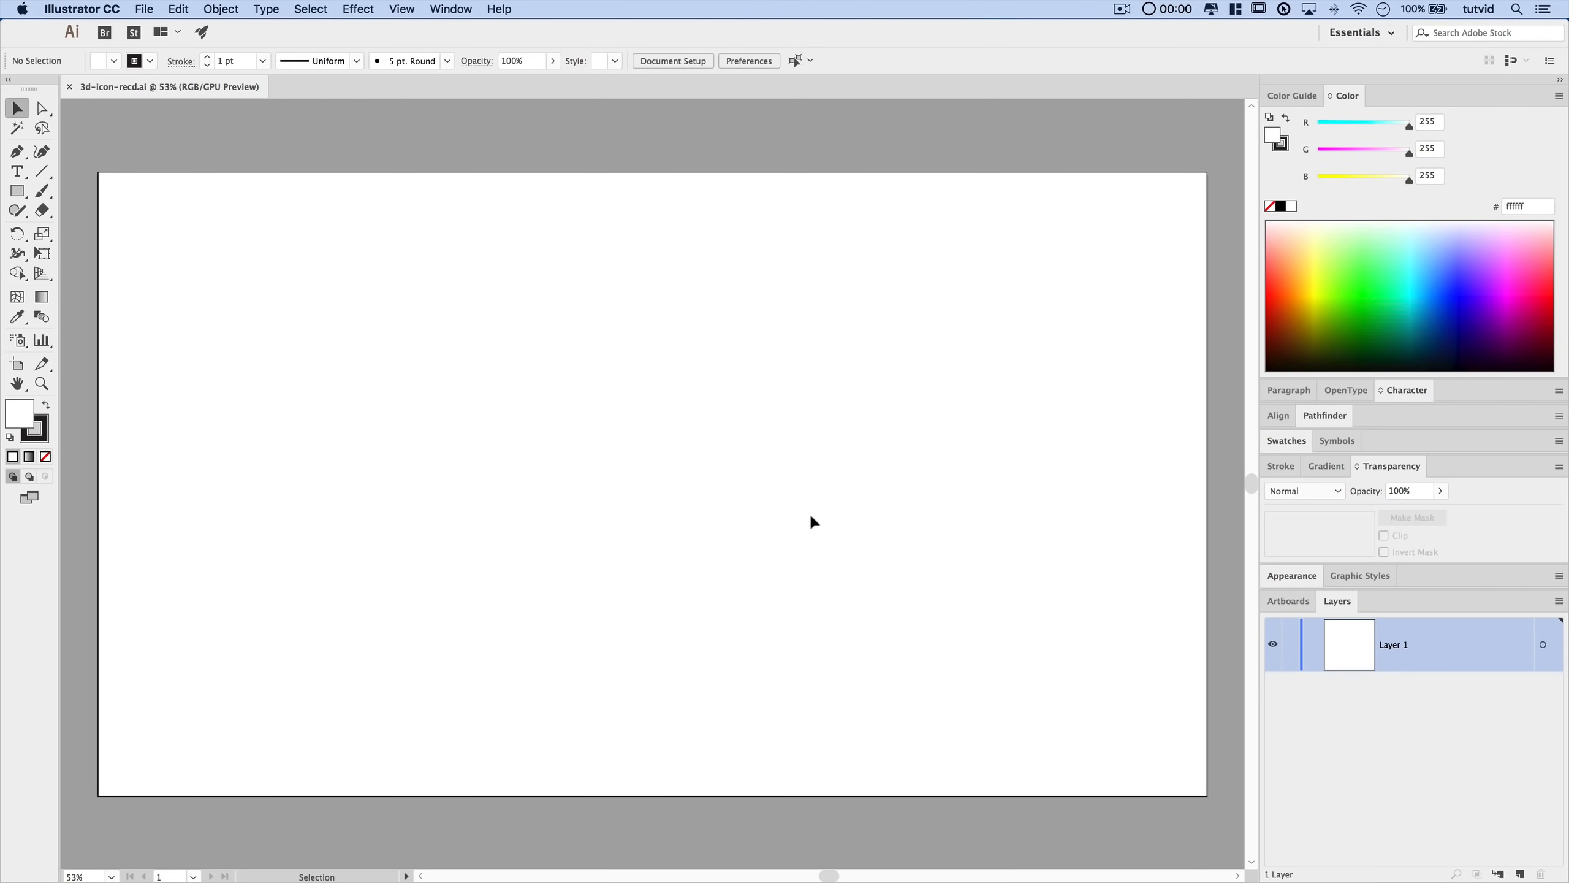
{"action": "left_click", "coordinate": [407, 11]}
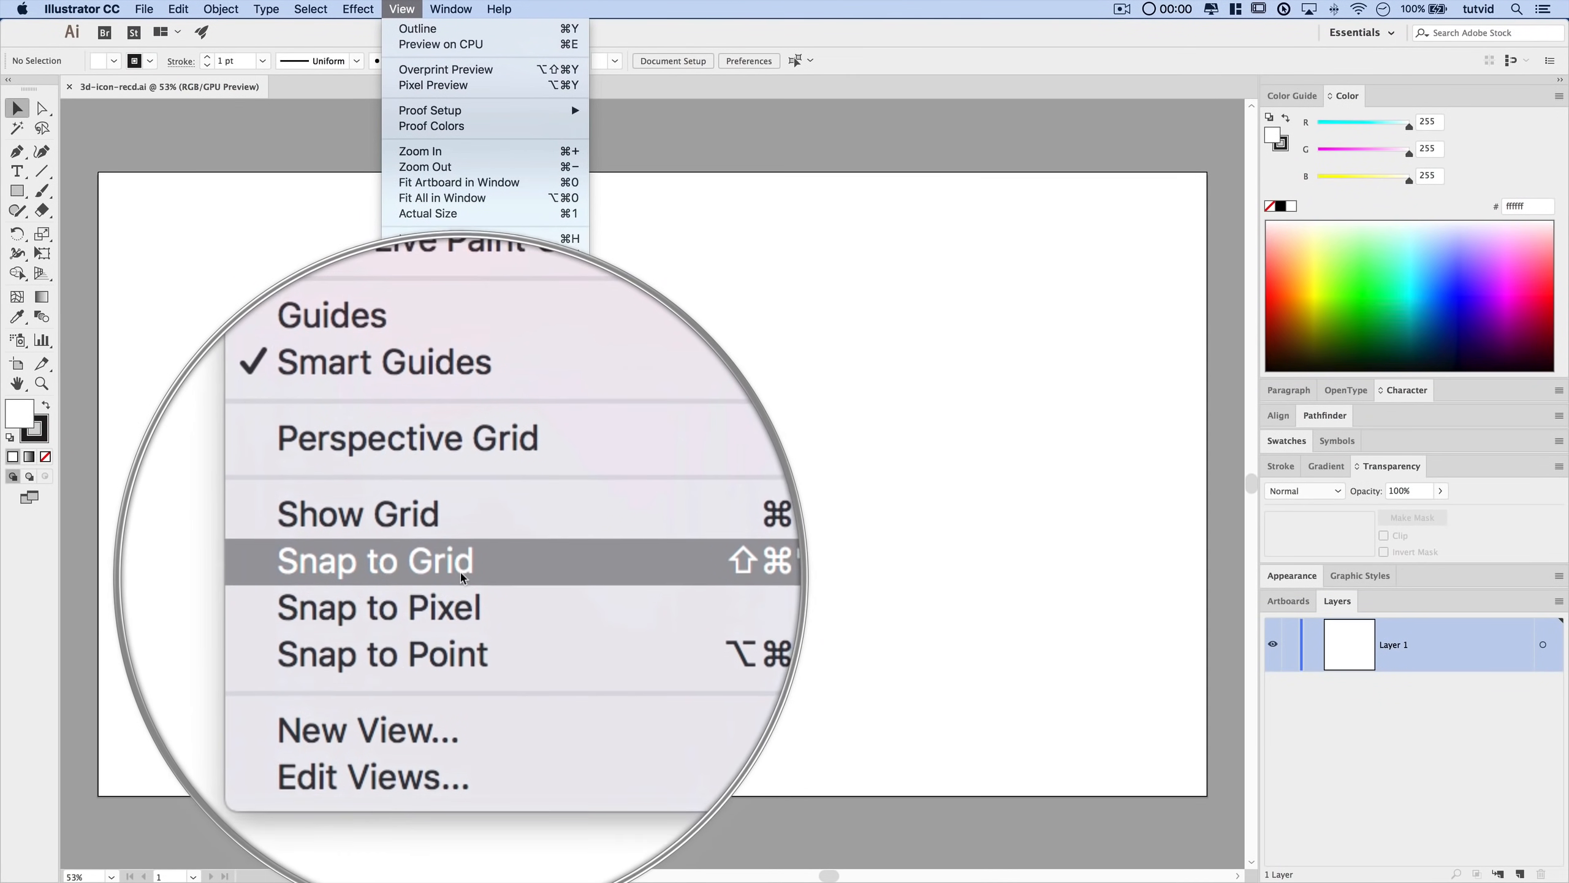
{"action": "left_click", "coordinate": [756, 394]}
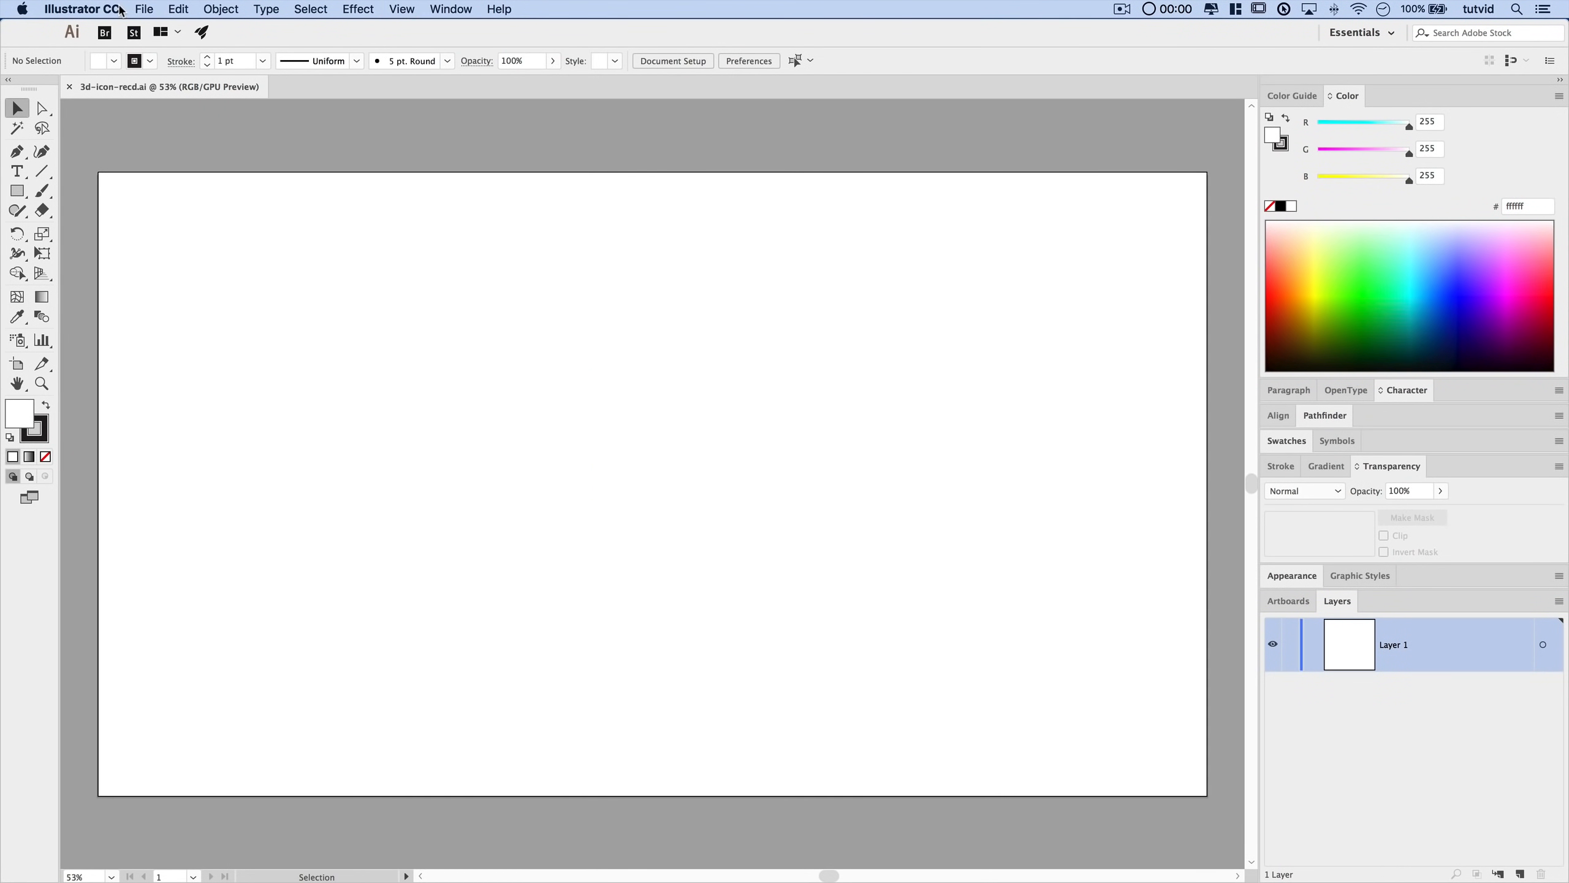
- Choose the Ellipse tool and set its fill color to #ff00c3 with no stroke
{"action": "left_click_drag", "start_coordinate": [18, 192], "coordinate": [102, 230]}
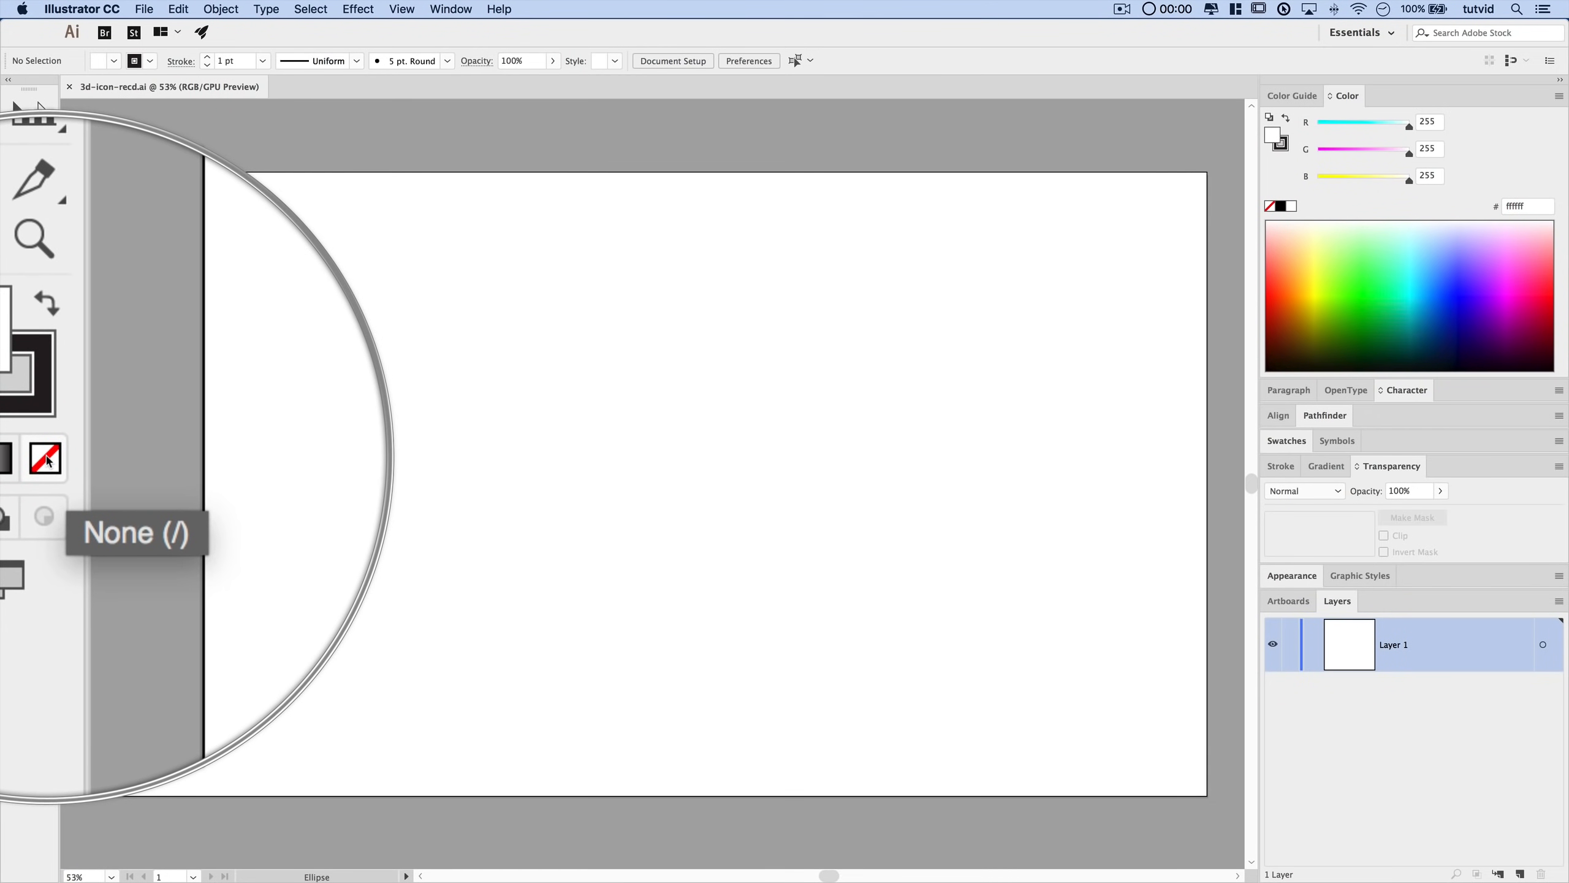
{"action": "double_click", "coordinate": [20, 415]}
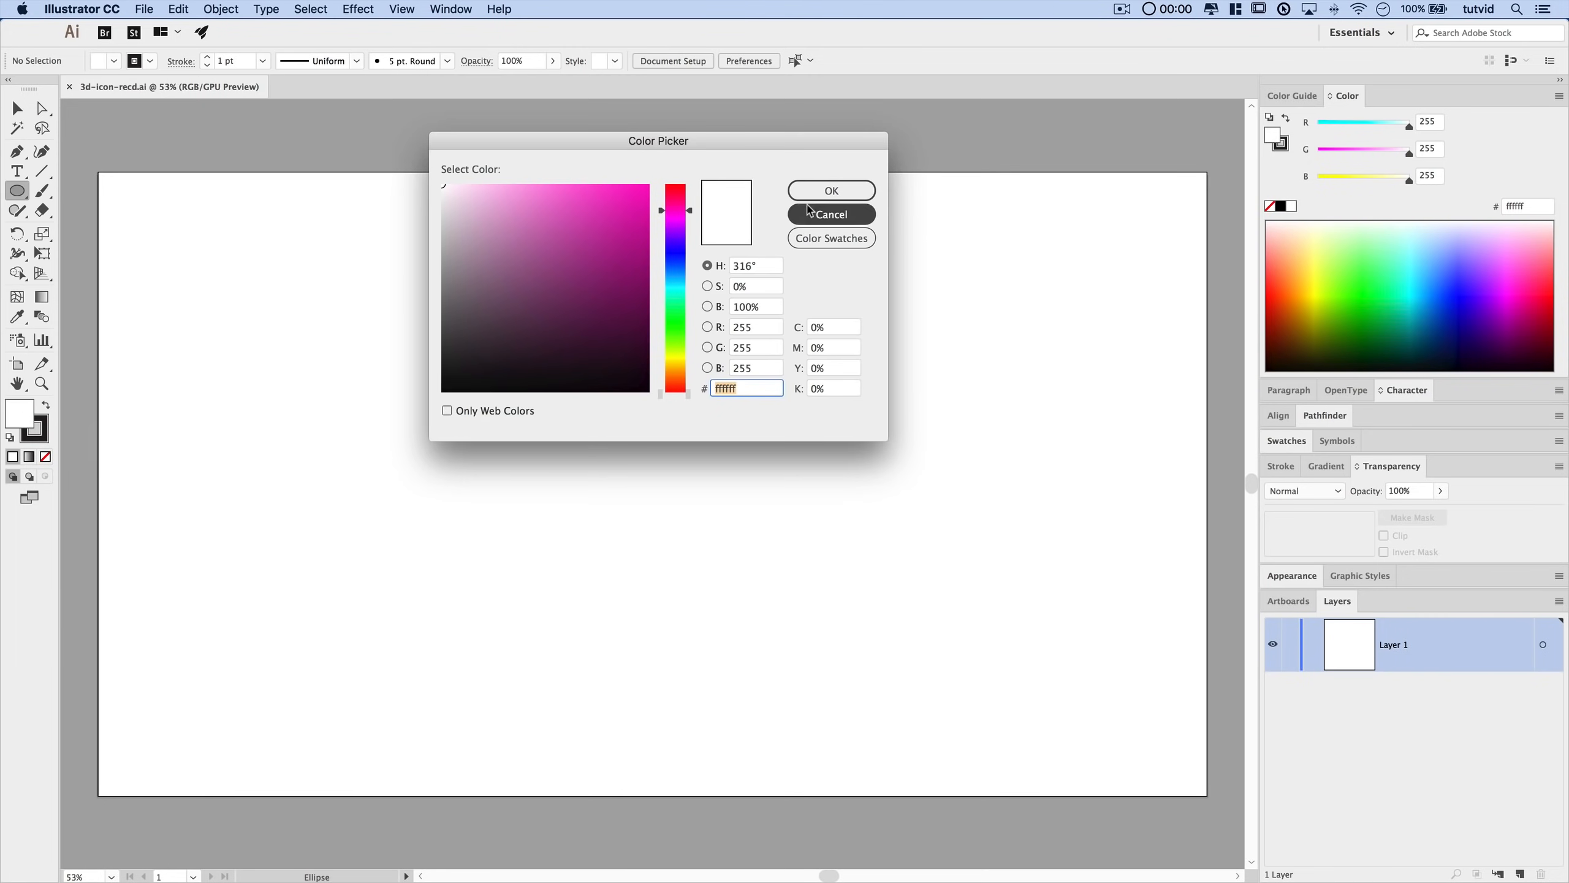
{"action": "left_click", "coordinate": [632, 198]}
{"action": "type", "text": "ff00c3"}
{"action": "left_click", "coordinate": [829, 191]}
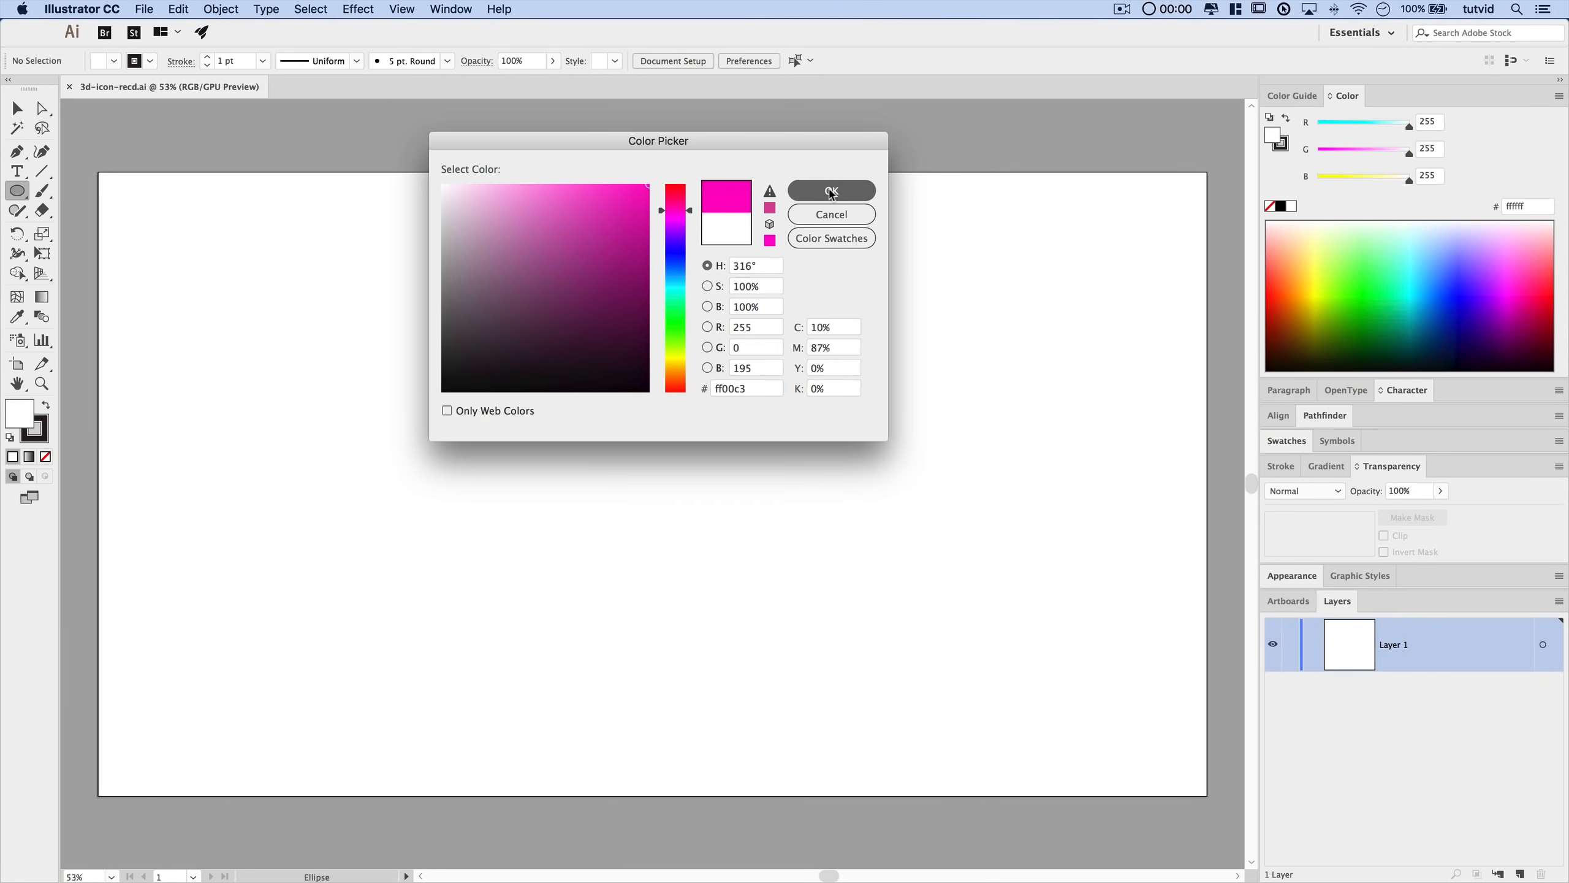
{"action": "left_click", "coordinate": [41, 432]}
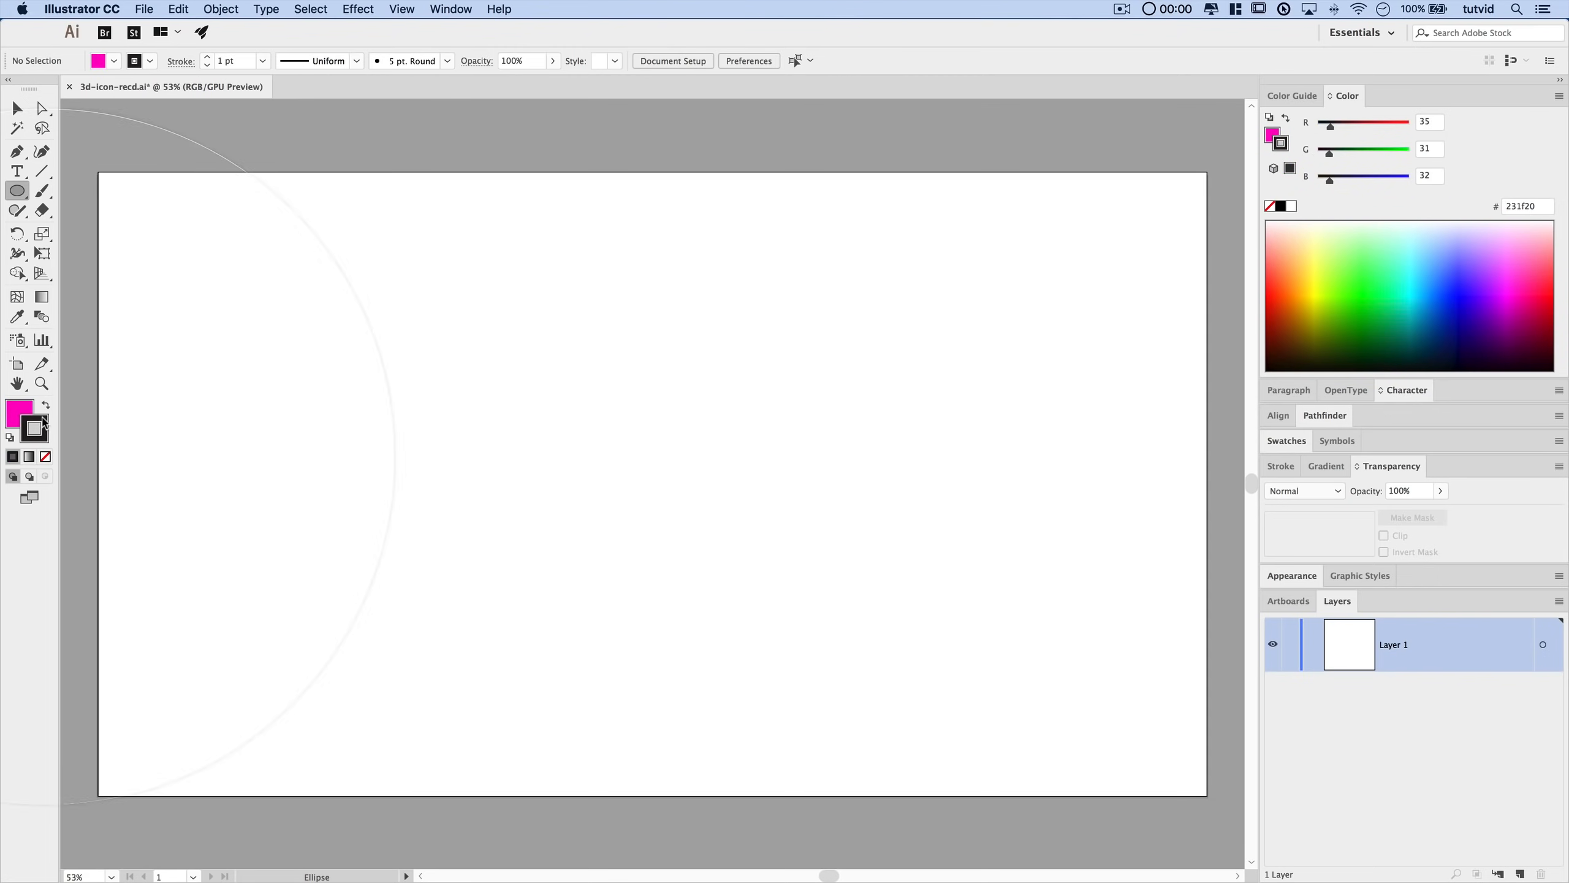
{"action": "left_click", "coordinate": [48, 458]}
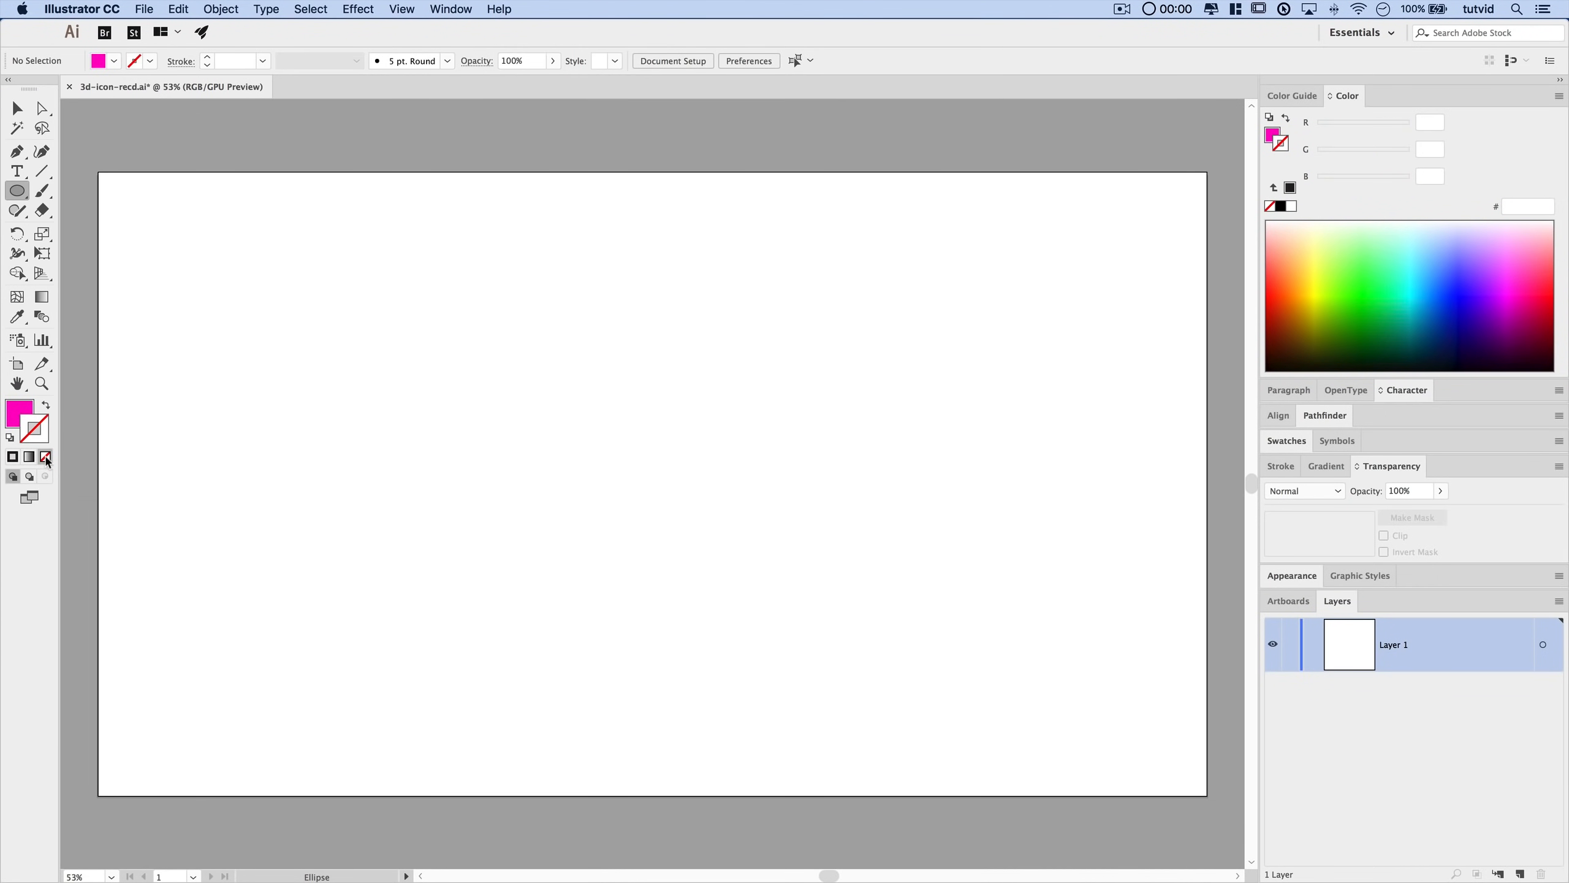
{"action": "left_click", "coordinate": [23, 413]}
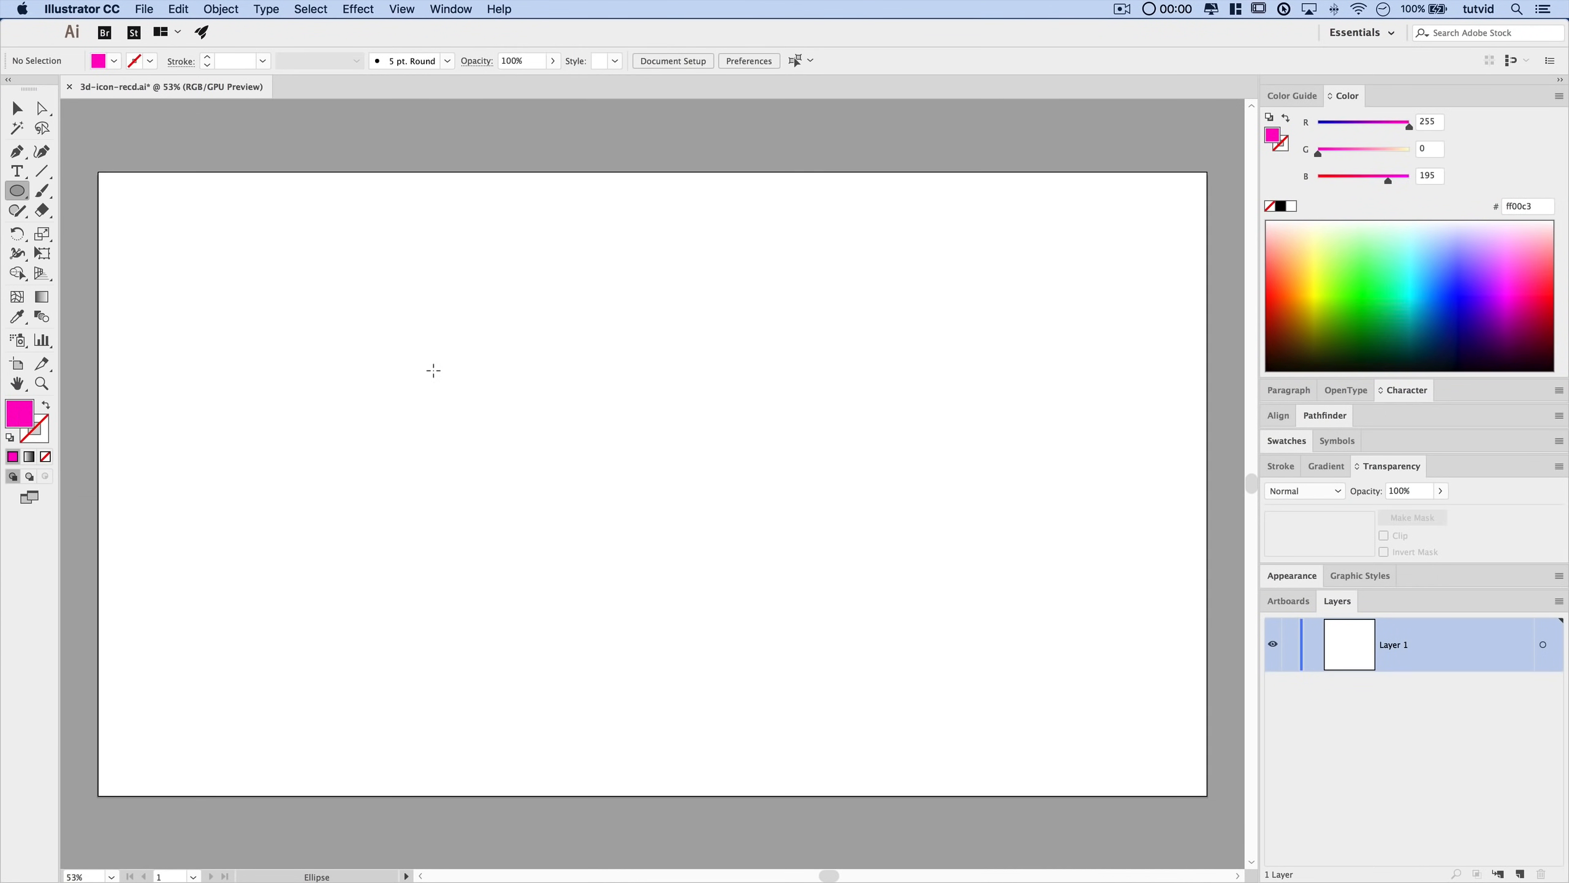
- Create a 400 px by 400 px circle on the artboard
{"action": "left_click", "coordinate": [493, 370]}
{"action": "left_click_drag", "start_coordinate": [569, 436], "coordinate": [647, 408]}
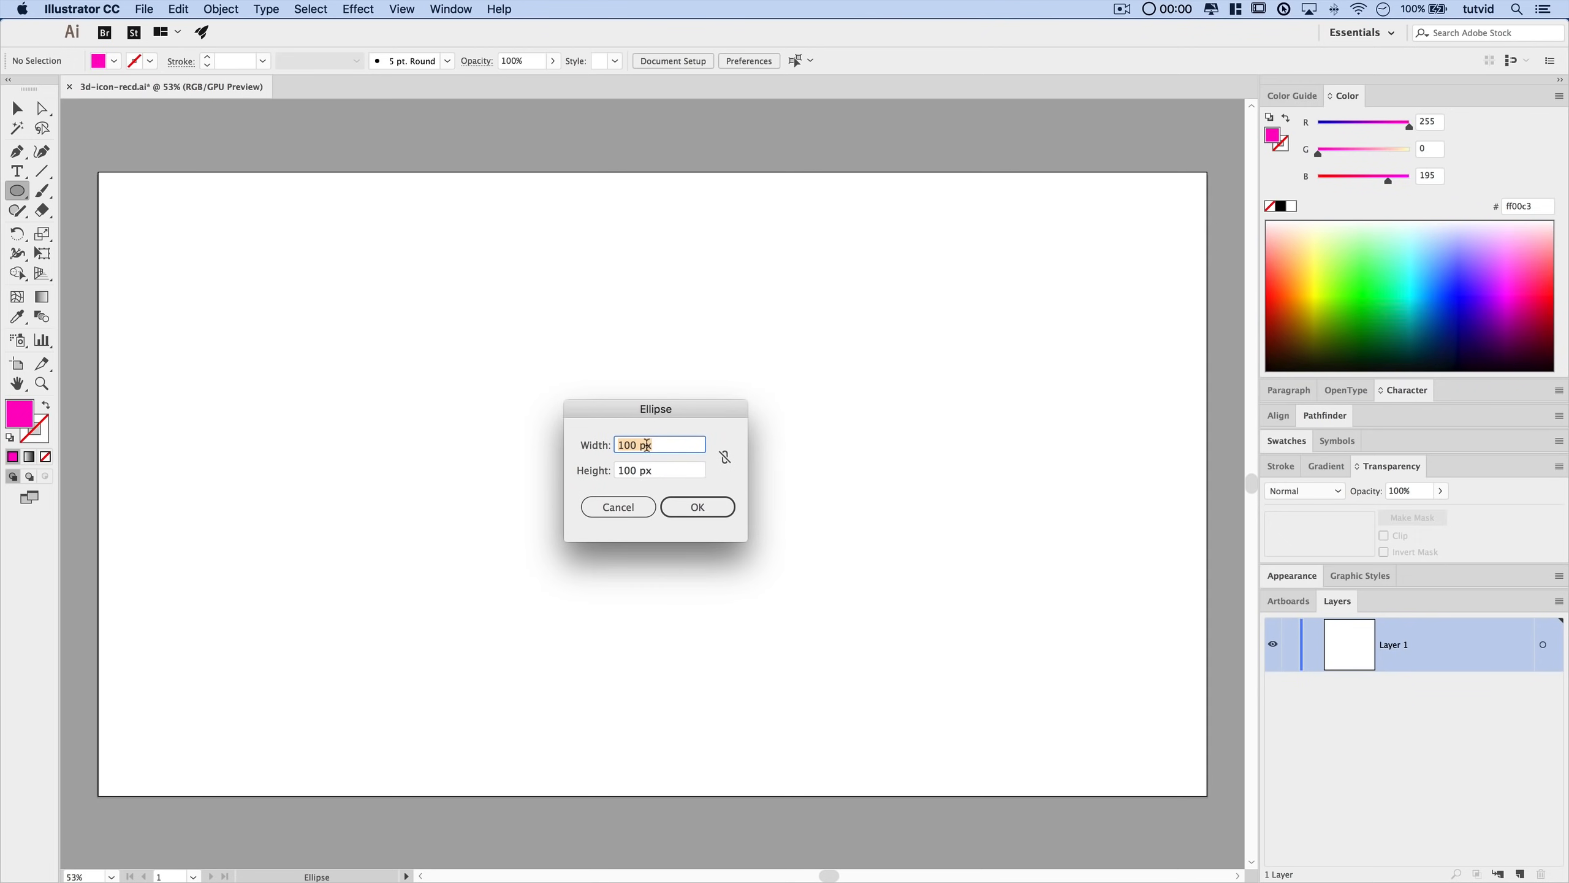
{"action": "type", "text": "400"}
{"action": "key", "text": "Tab"}
{"action": "type", "text": "400"}
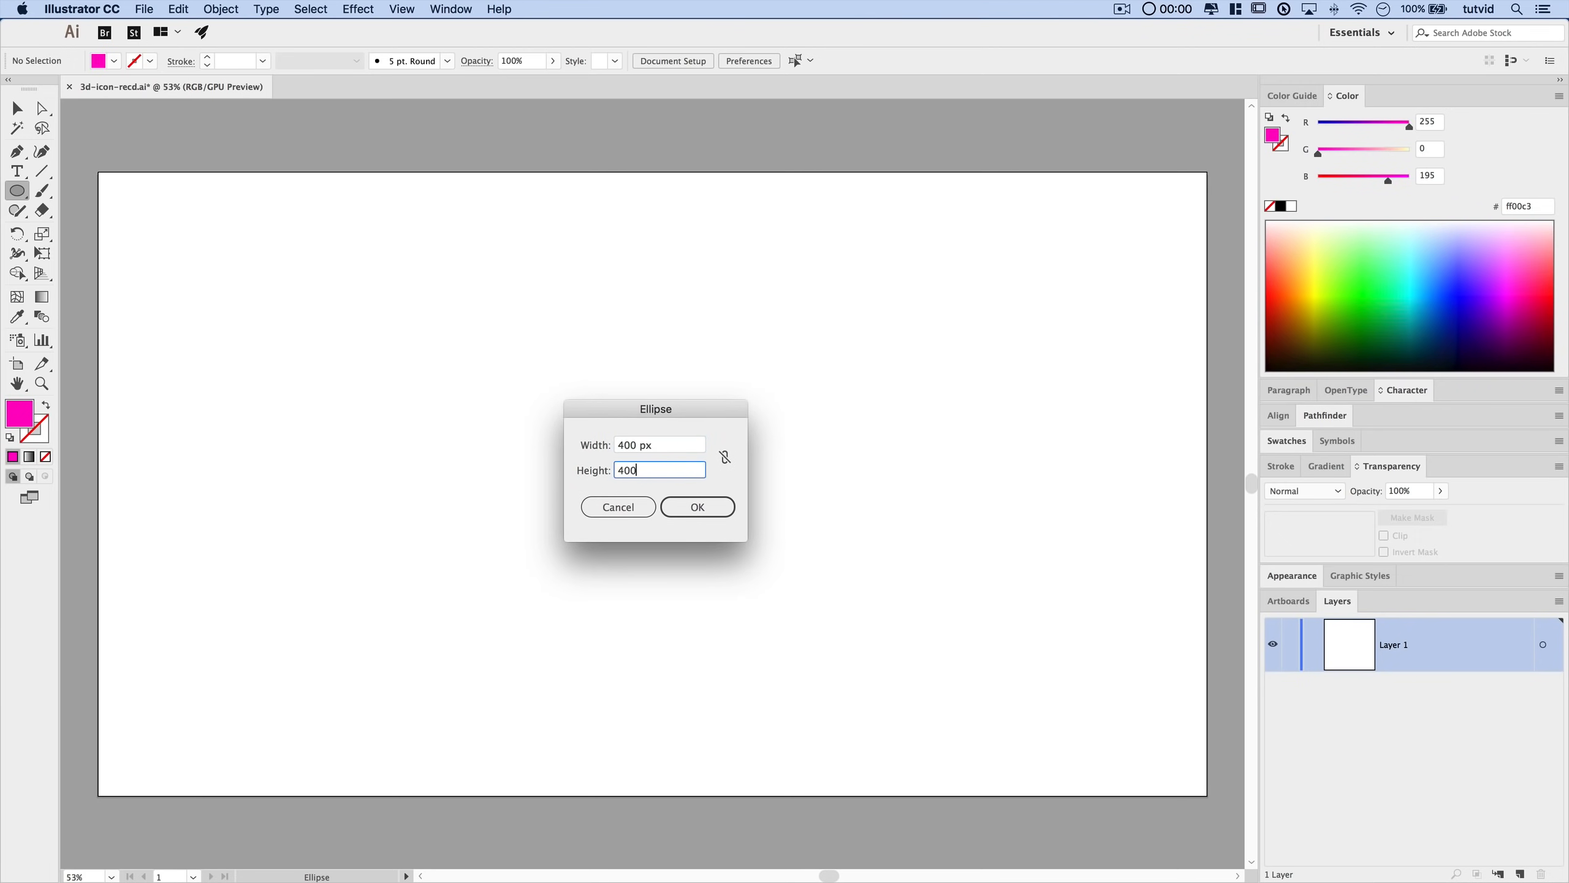
{"action": "key", "text": "Return"}
- Move the pink circle to the center of the artboard
{"action": "key", "text": "v"}
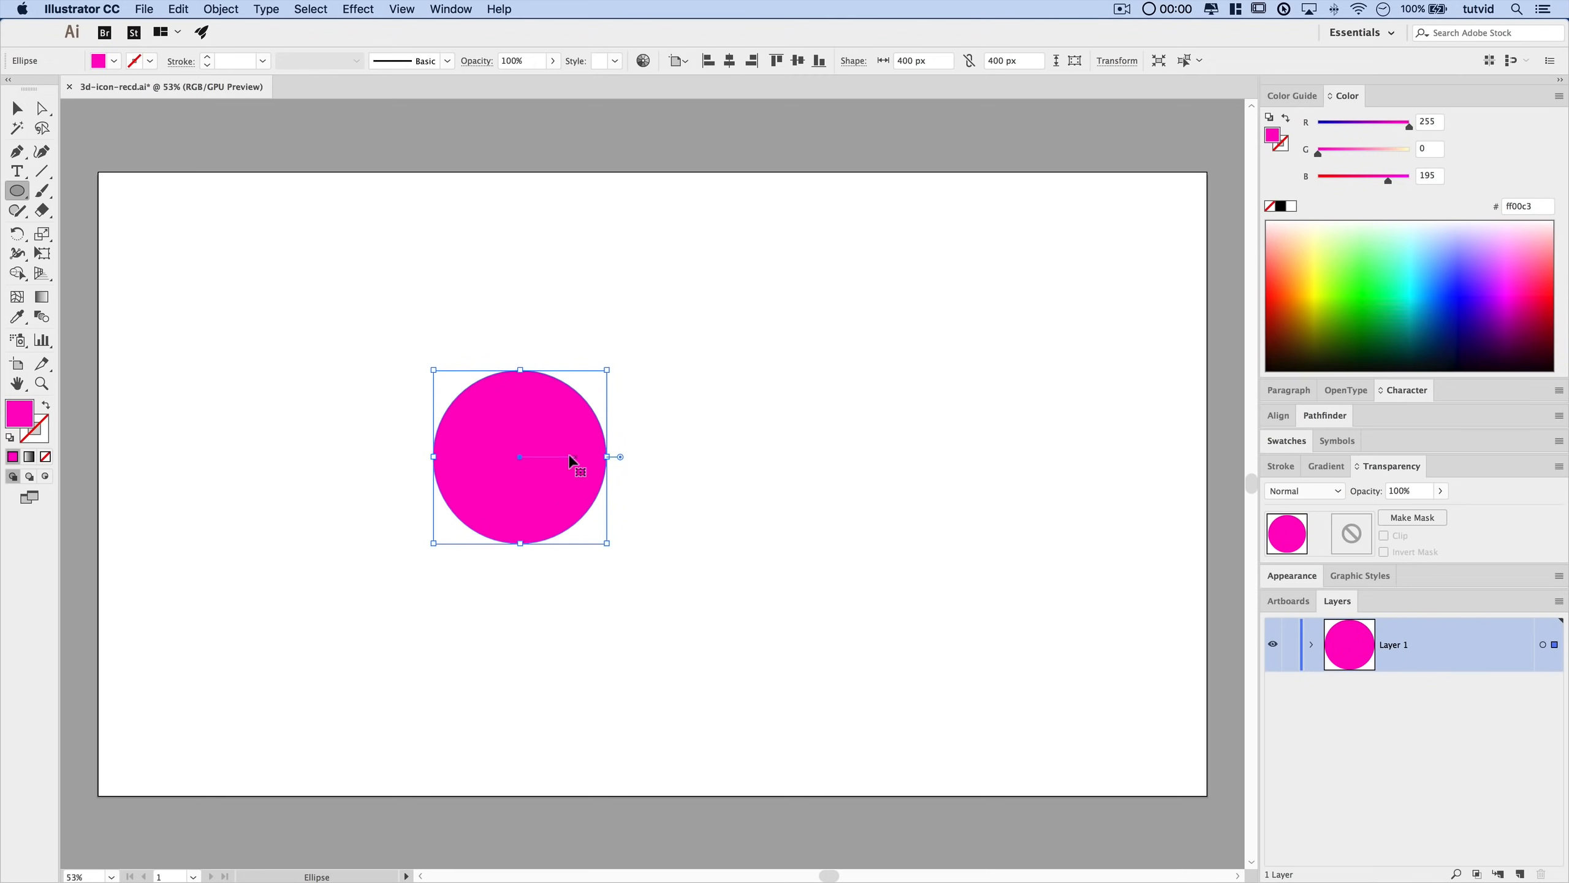
{"action": "left_click_drag", "start_coordinate": [555, 456], "coordinate": [688, 480]}
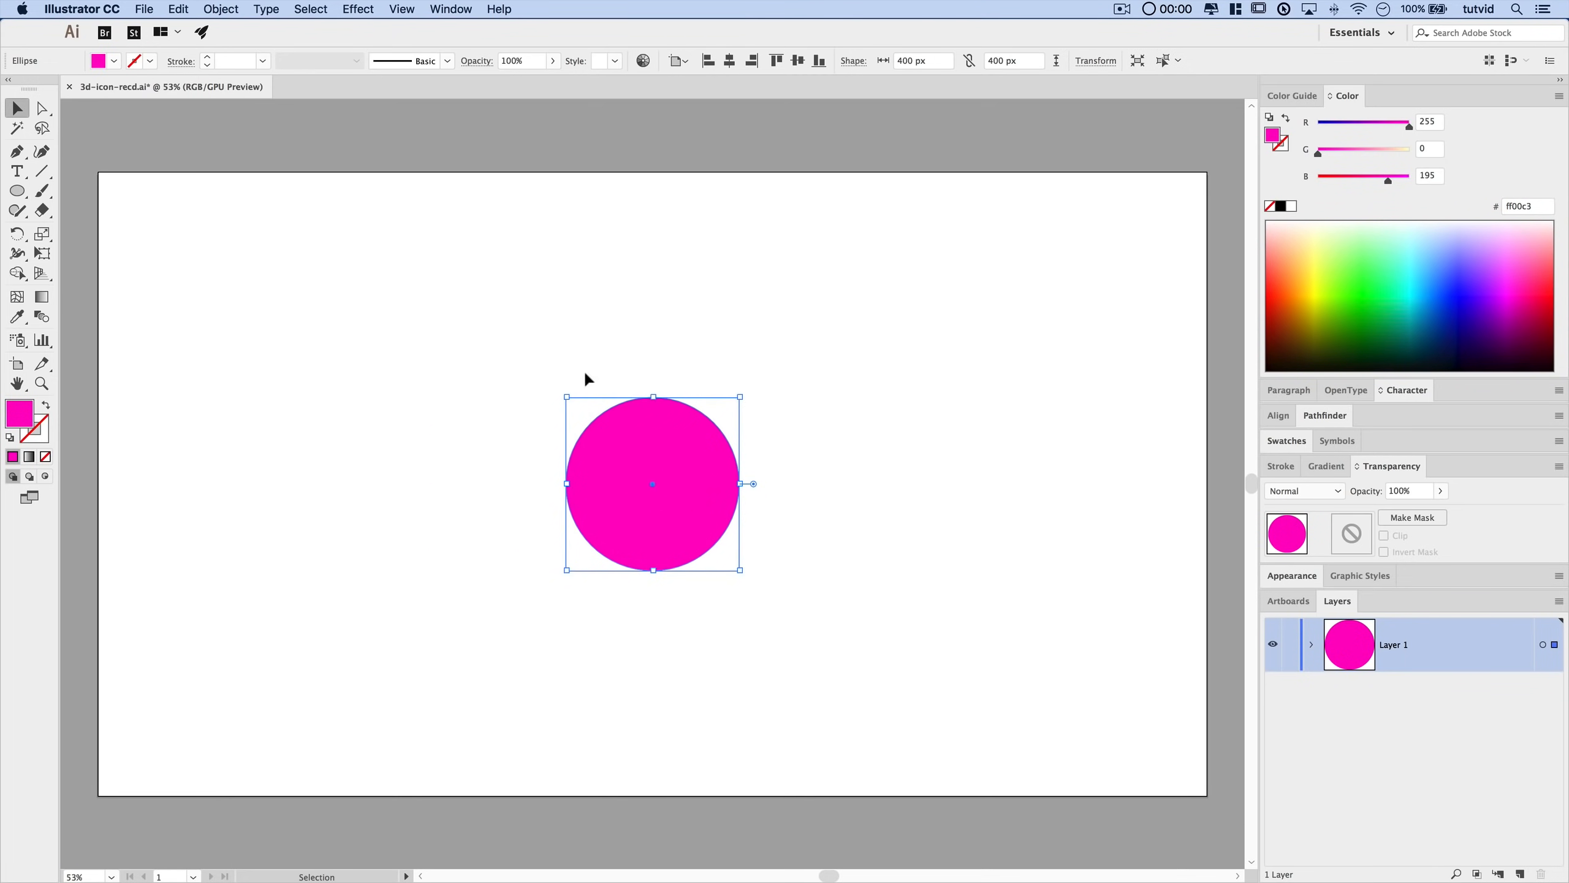
{"action": "key", "text": "super+equal"}
{"action": "key", "text": "super+equal"}
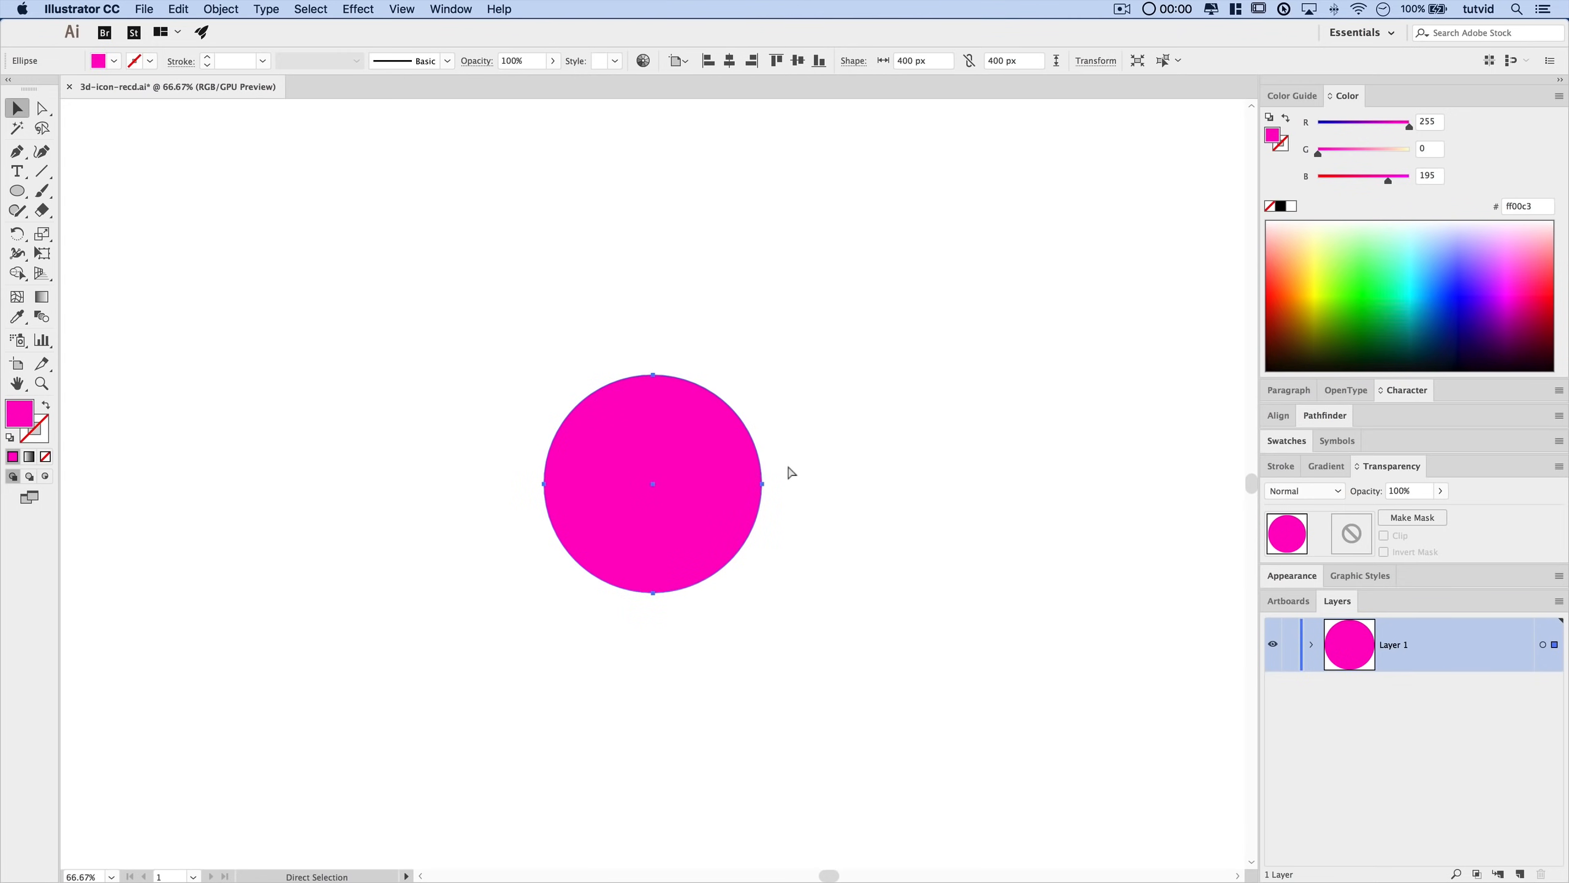
{"action": "left_click_drag", "start_coordinate": [778, 462], "coordinate": [755, 431]}
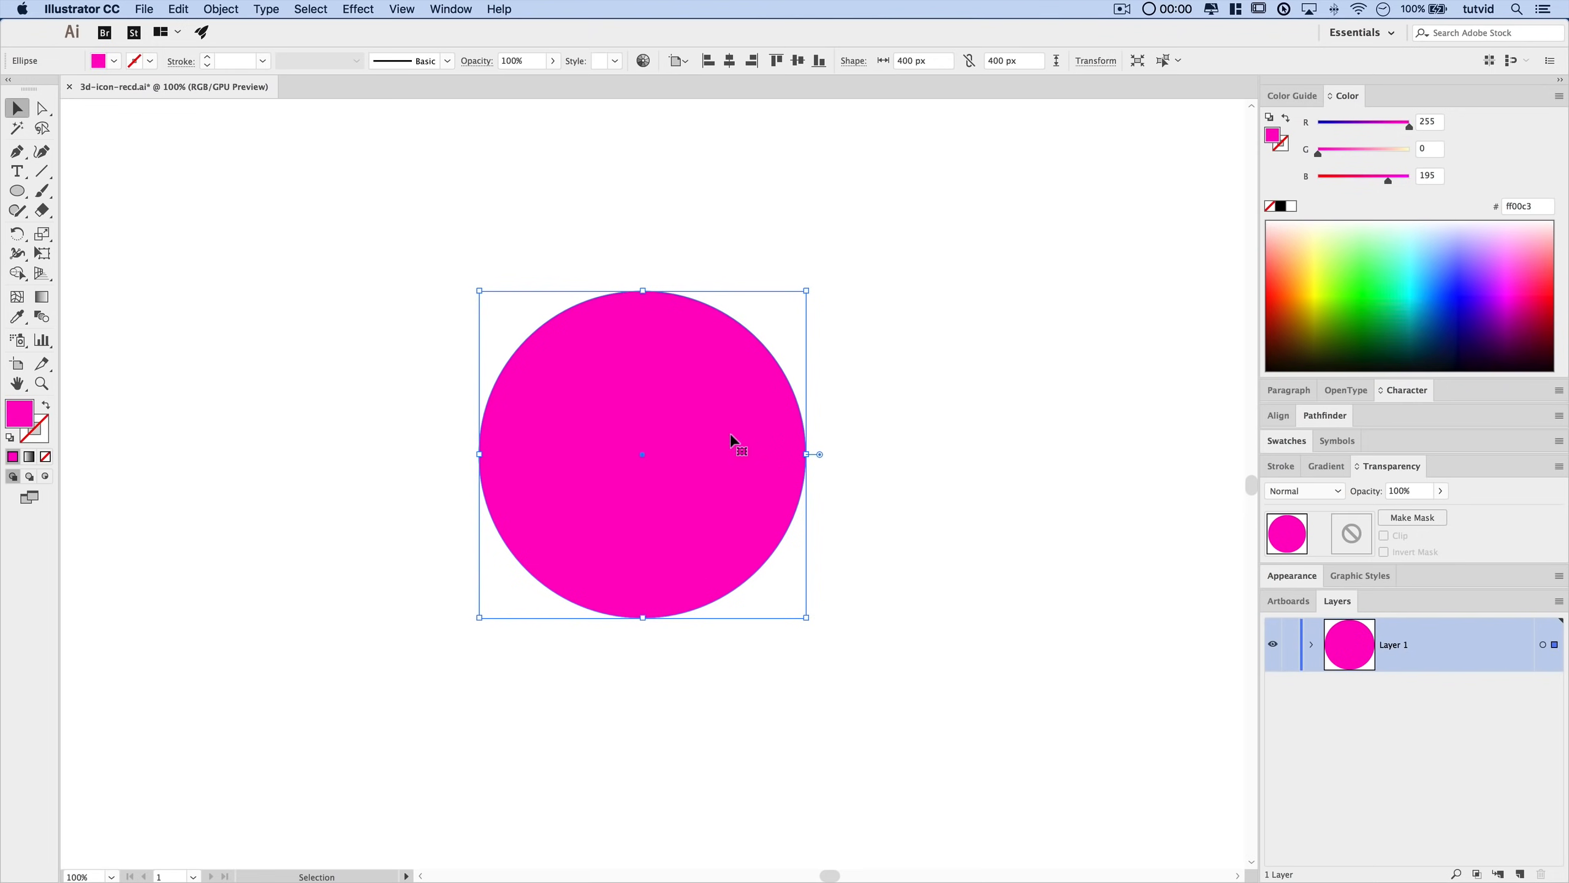
- Copy the circle, paste the copy exactly in front, and expand Layer 1 to list both ellipses
{"action": "key", "text": "super+c"}
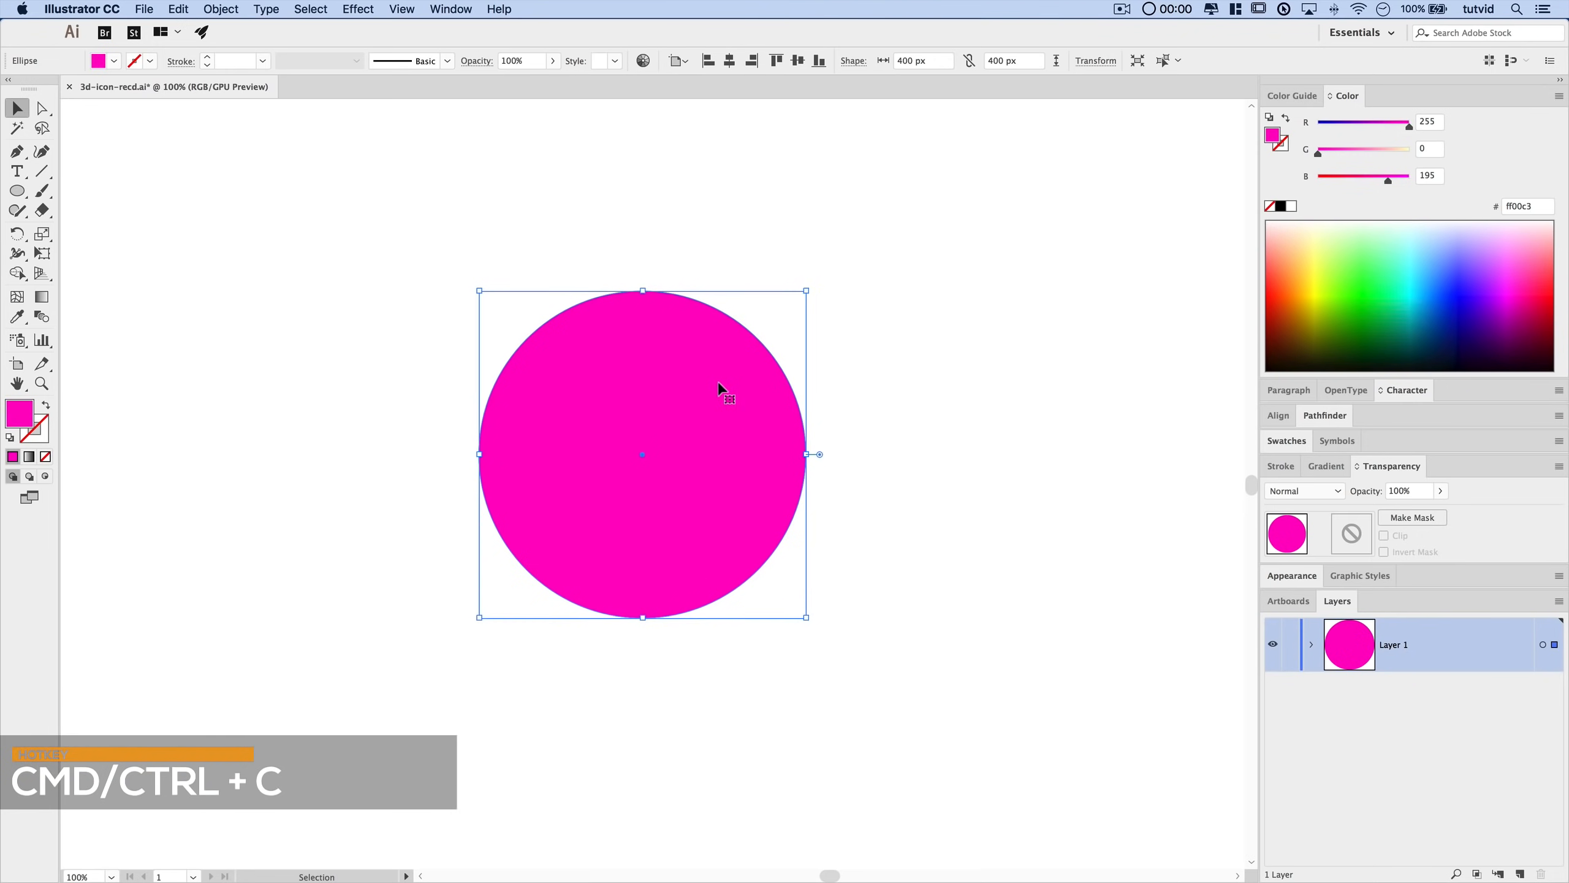
{"action": "left_click", "coordinate": [178, 8]}
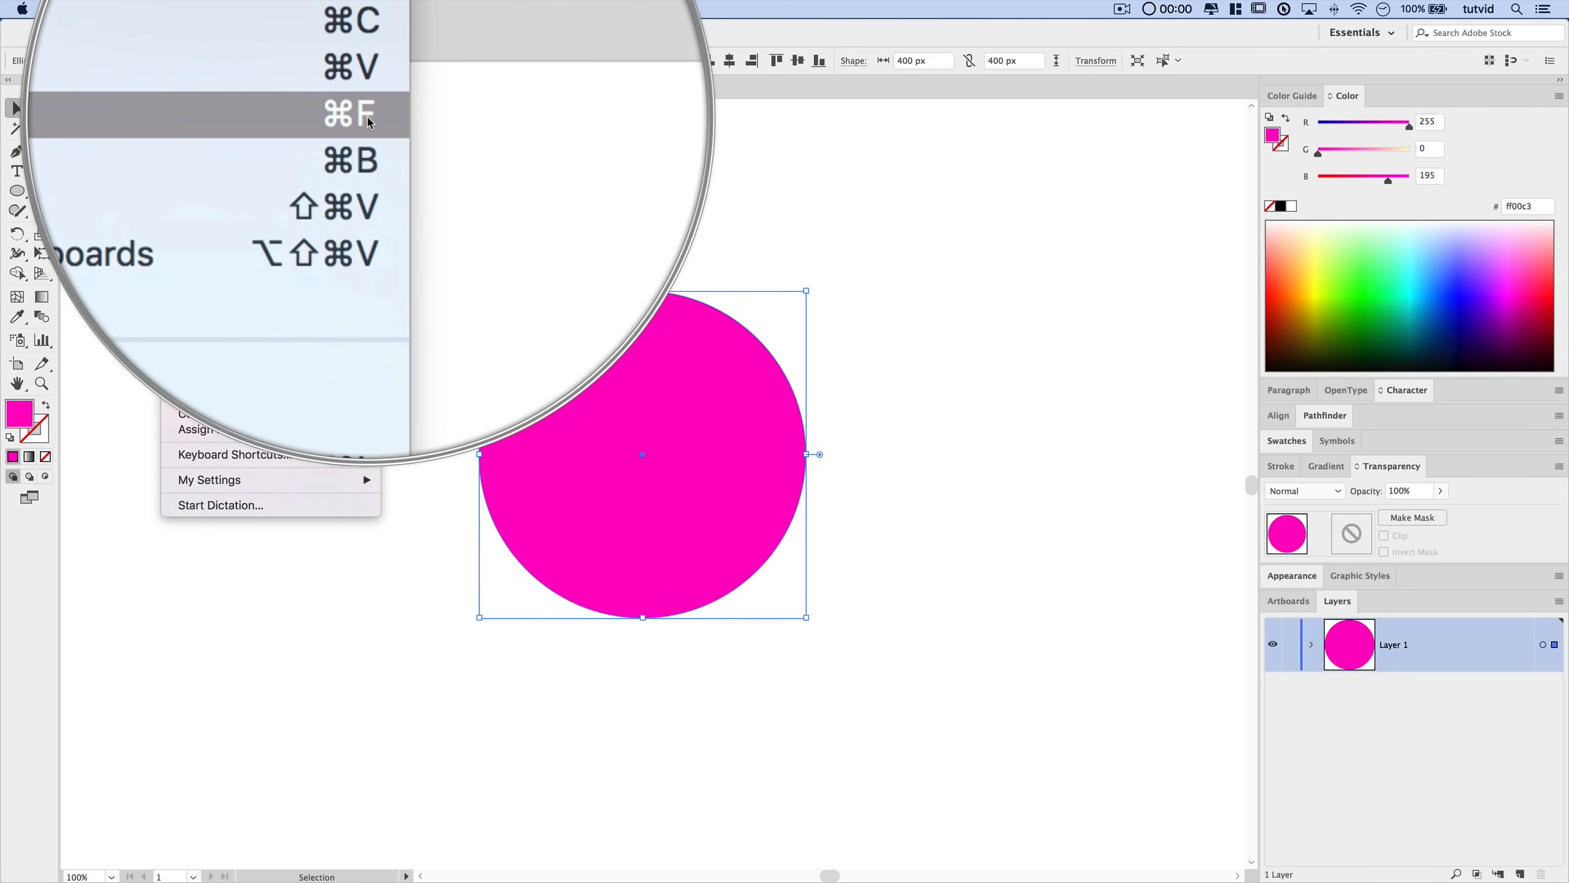
{"action": "left_click", "coordinate": [369, 122]}
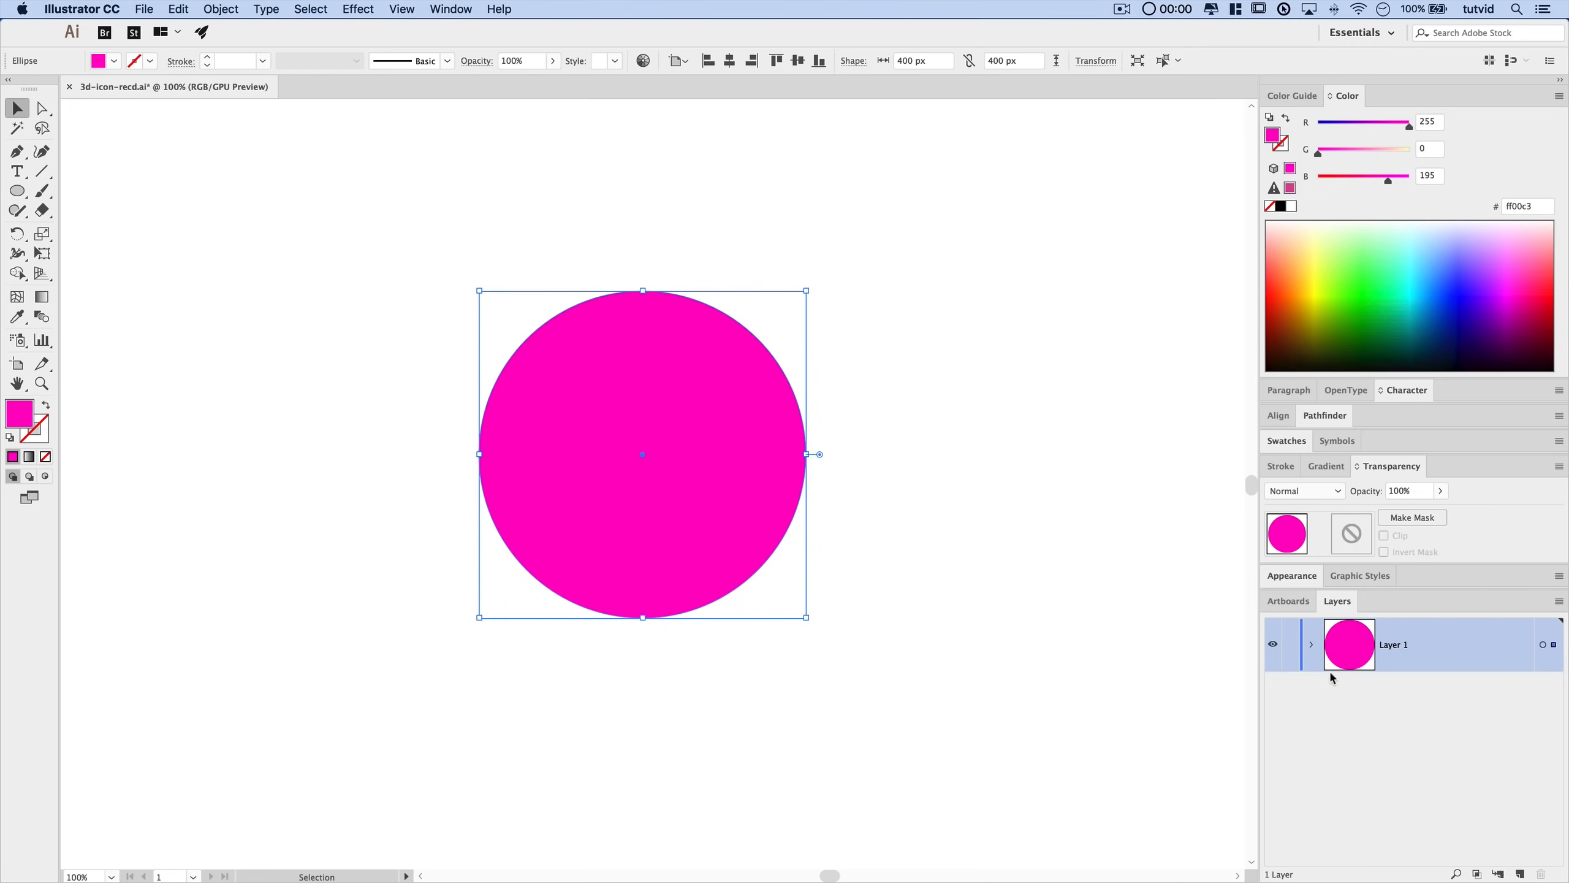
{"action": "left_click", "coordinate": [1311, 646]}
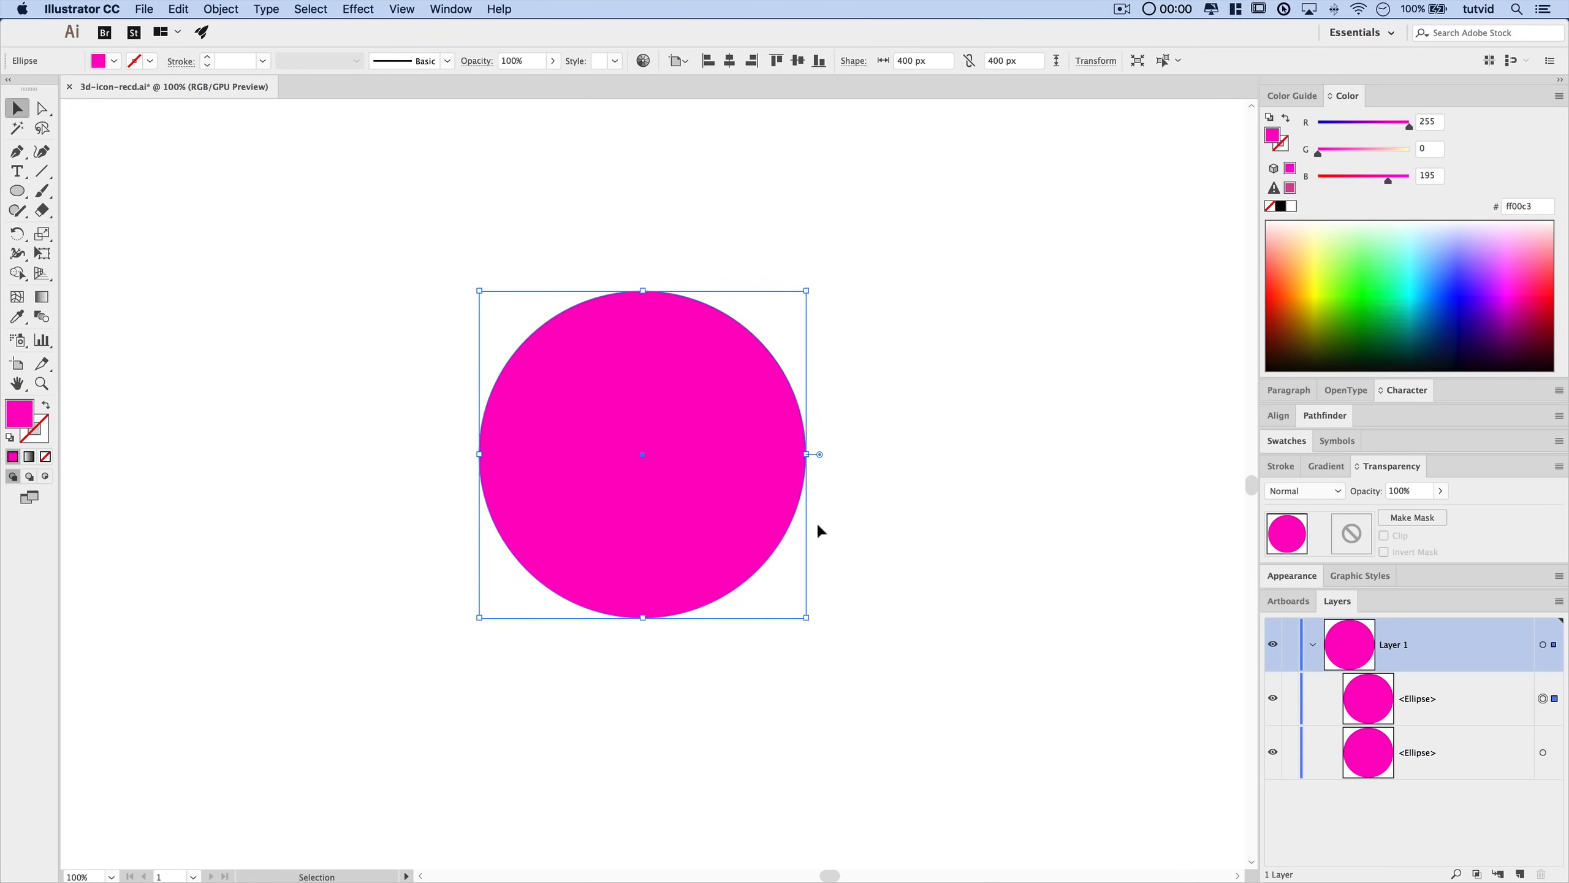
- Offset the front copy to the right and upward by roughly a fifth of its width from the original circle
{"action": "left_click", "coordinate": [672, 401], "text": "shift"}
{"action": "key", "text": "Right"}
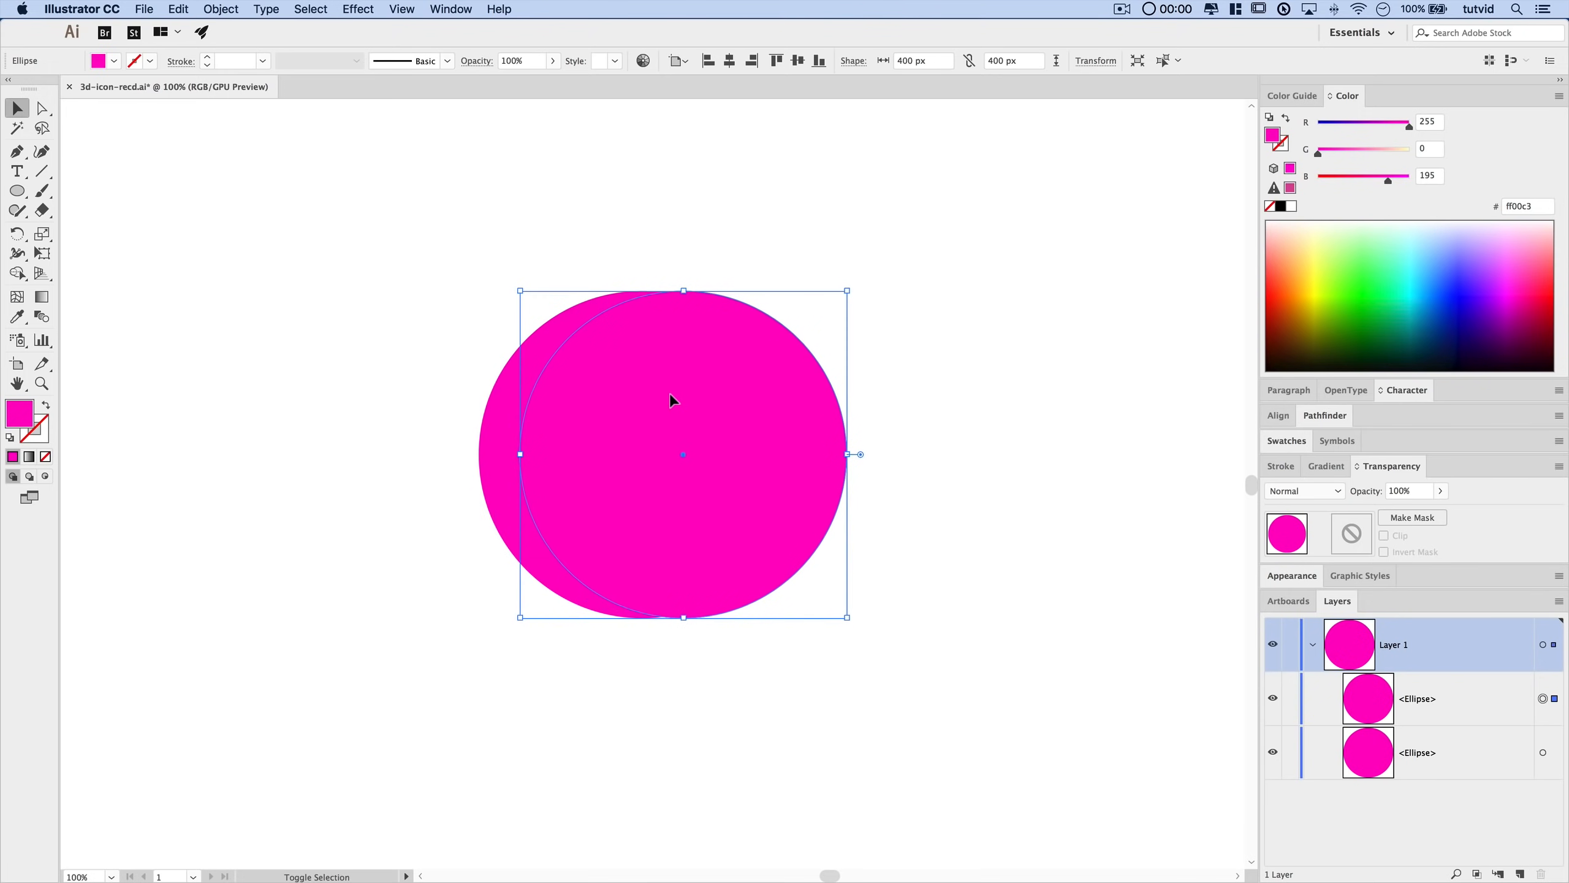
{"action": "key", "text": "Right"}
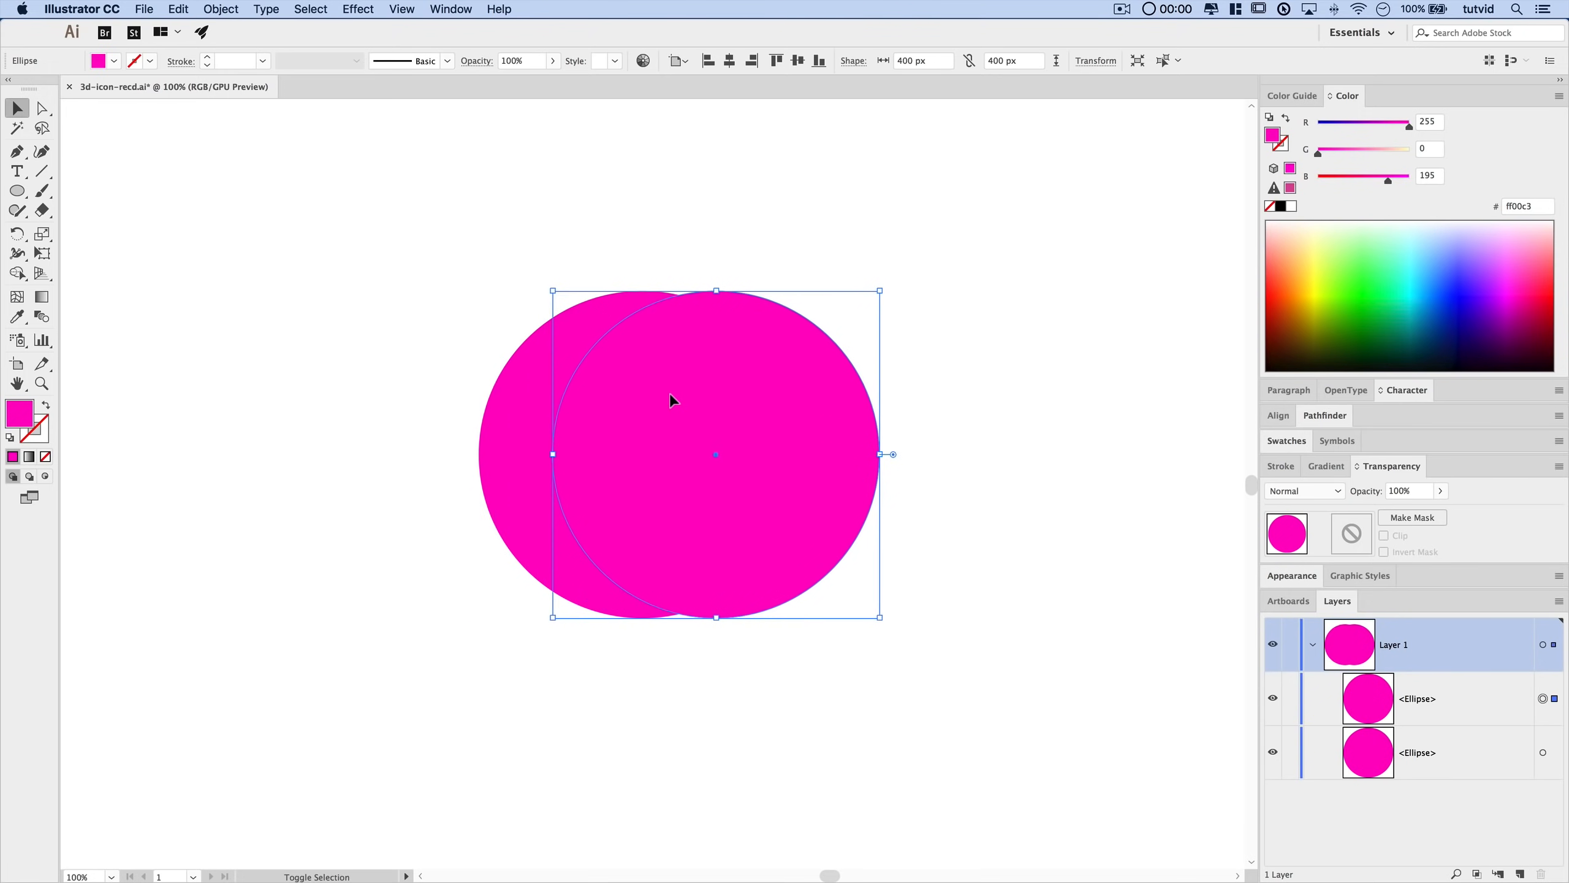
{"action": "key", "text": "Up"}
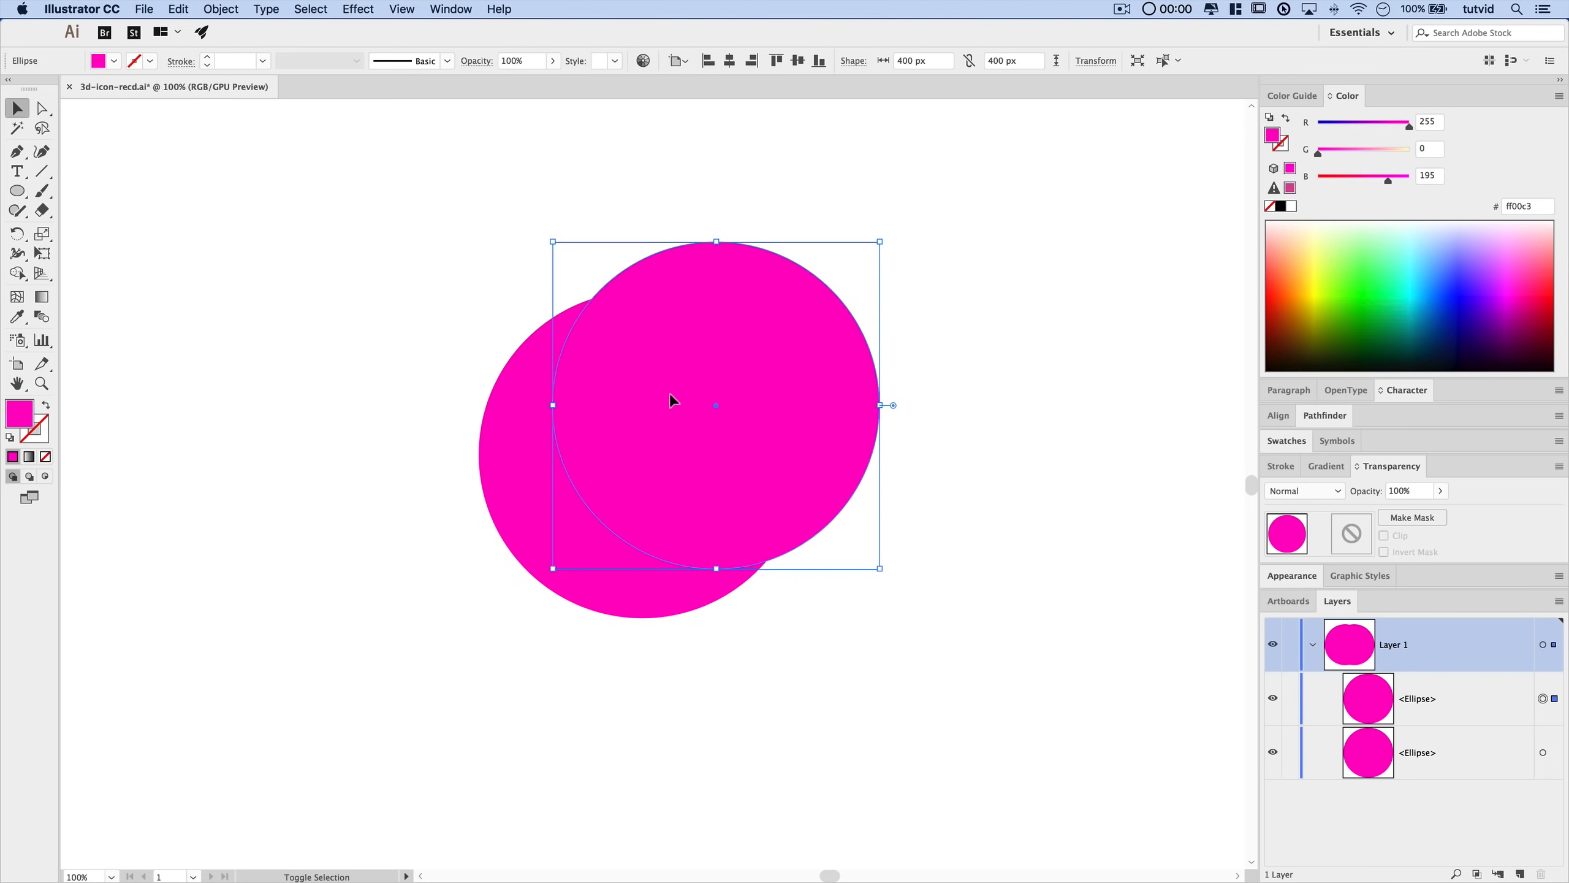
- Select the original circle and paste another copy directly in front of it
{"action": "left_click", "coordinate": [498, 431]}
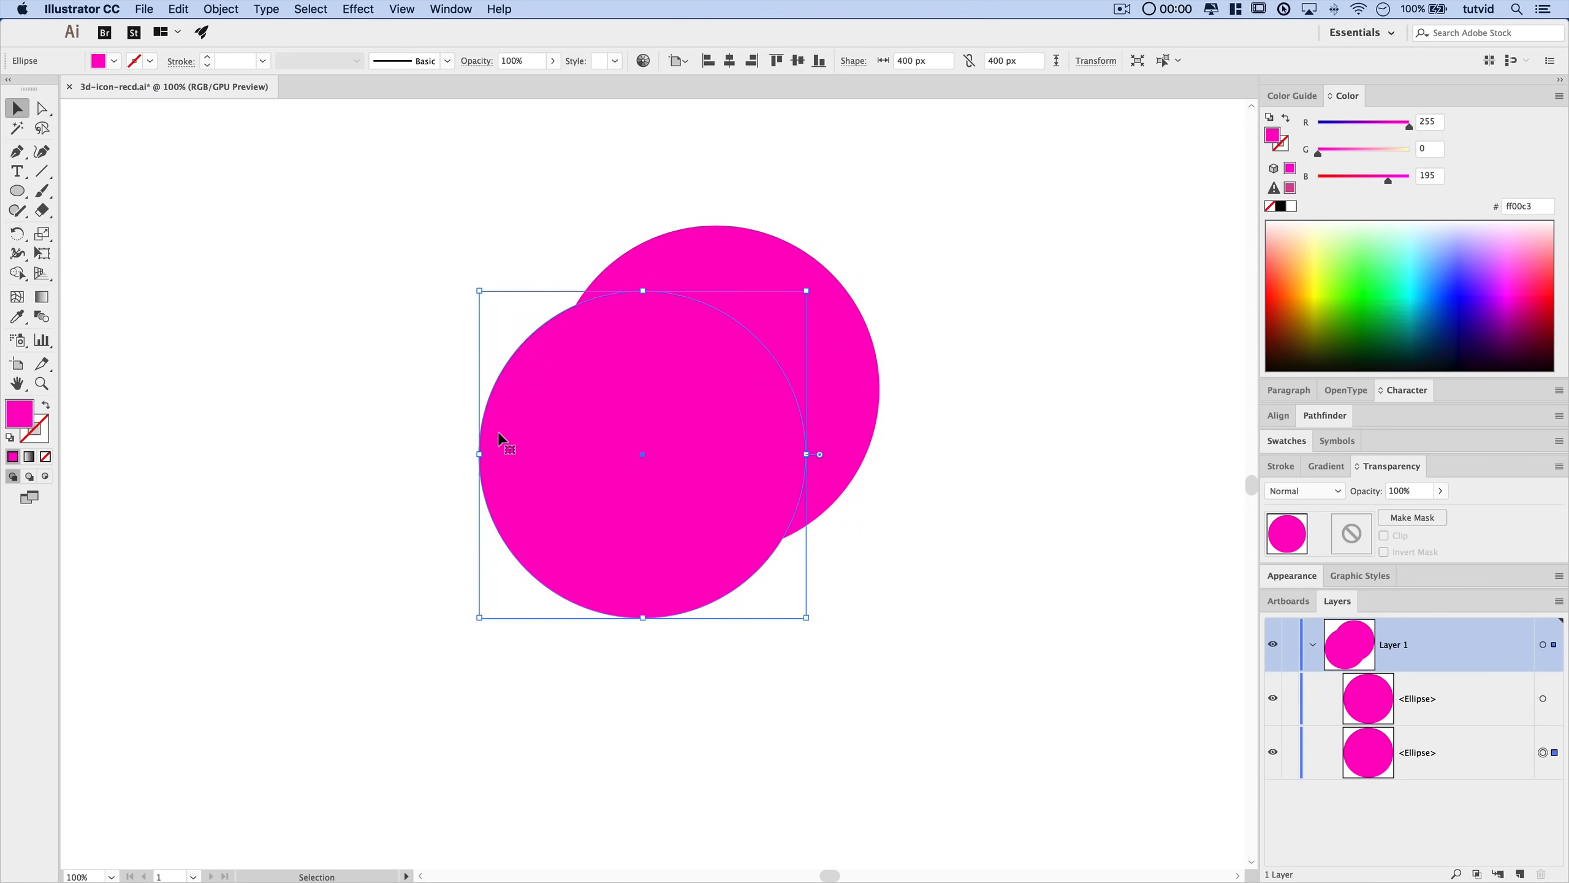
{"action": "key", "text": "a"}
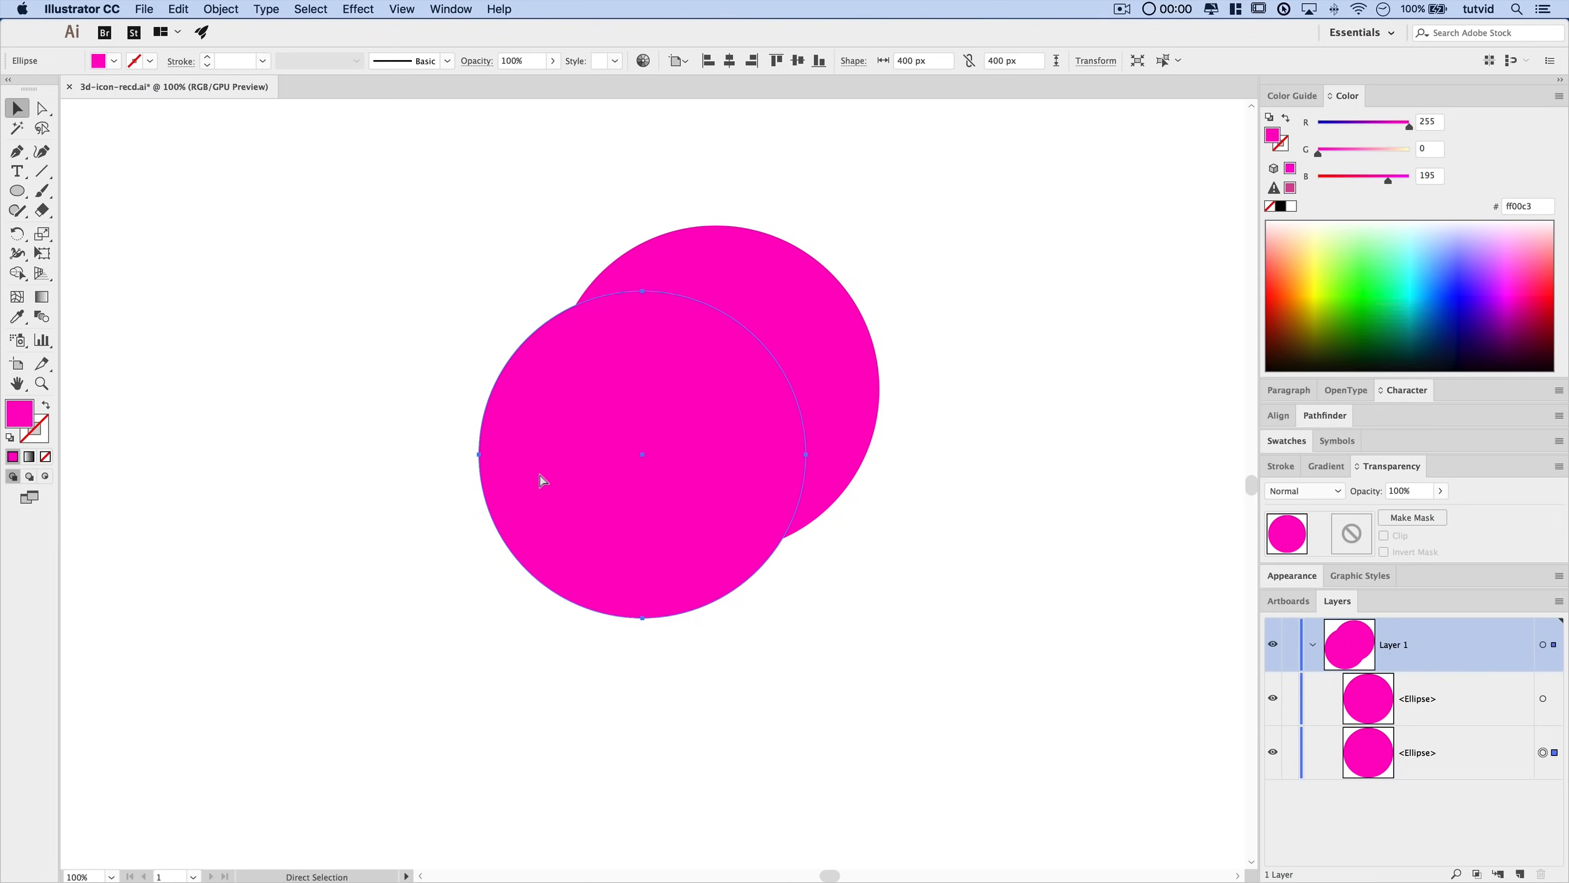
{"action": "key", "text": "super+f"}
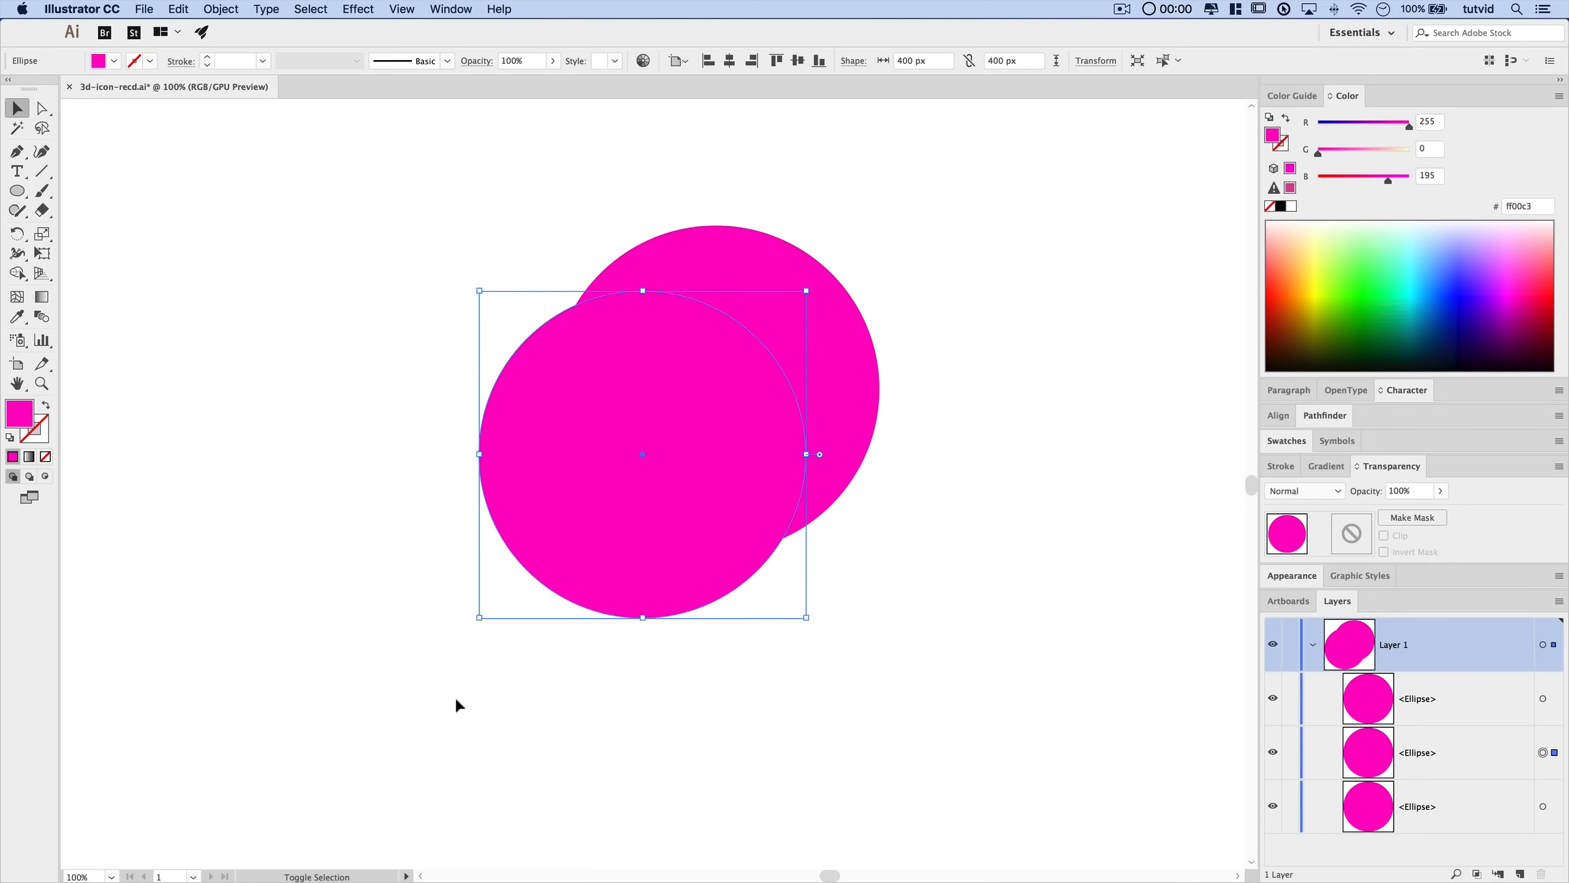
- Nudge the new copy left by about a quarter of its width and slightly upward, overlapping the other offset circle
{"action": "key", "text": "Left"}
{"action": "key", "text": "Left"}
{"action": "key", "text": "Left"}
{"action": "key", "text": "Left"}
{"action": "key", "text": "Left"}
{"action": "key", "text": "Left"}
{"action": "key", "text": "Left"}
{"action": "key", "text": "Left"}
{"action": "key", "text": "Left"}
{"action": "key", "text": "Left"}
{"action": "key", "text": "Left"}
{"action": "key", "text": "Left"}
{"action": "key", "text": "Left"}
{"action": "key", "text": "Left"}
{"action": "key", "text": "Left"}
{"action": "key", "text": "Left"}
{"action": "key", "text": "Left"}
{"action": "key", "text": "Left"}
{"action": "key", "text": "Left"}
{"action": "key", "text": "Left"}
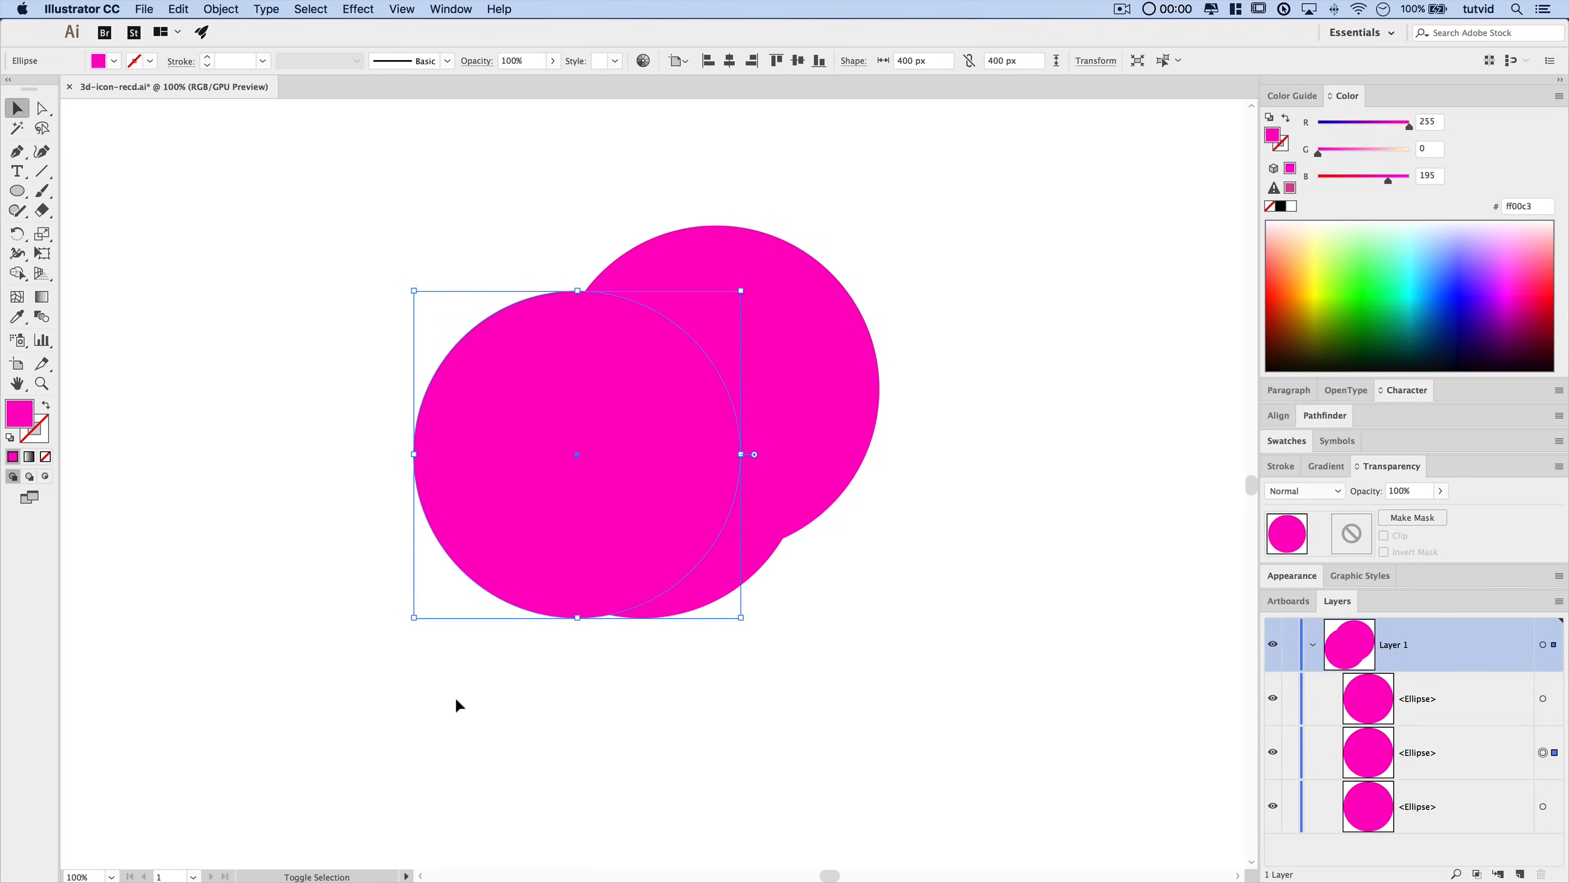
{"action": "key", "text": "Left"}
{"action": "key", "text": "Left"}
{"action": "key", "text": "Left"}
{"action": "key", "text": "Left"}
{"action": "key", "text": "Left"}
{"action": "key", "text": "Left"}
{"action": "key", "text": "Left"}
{"action": "key", "text": "Left"}
{"action": "key", "text": "Left"}
{"action": "key", "text": "Left"}
{"action": "key", "text": "Left"}
{"action": "key", "text": "Left"}
{"action": "key", "text": "Left"}
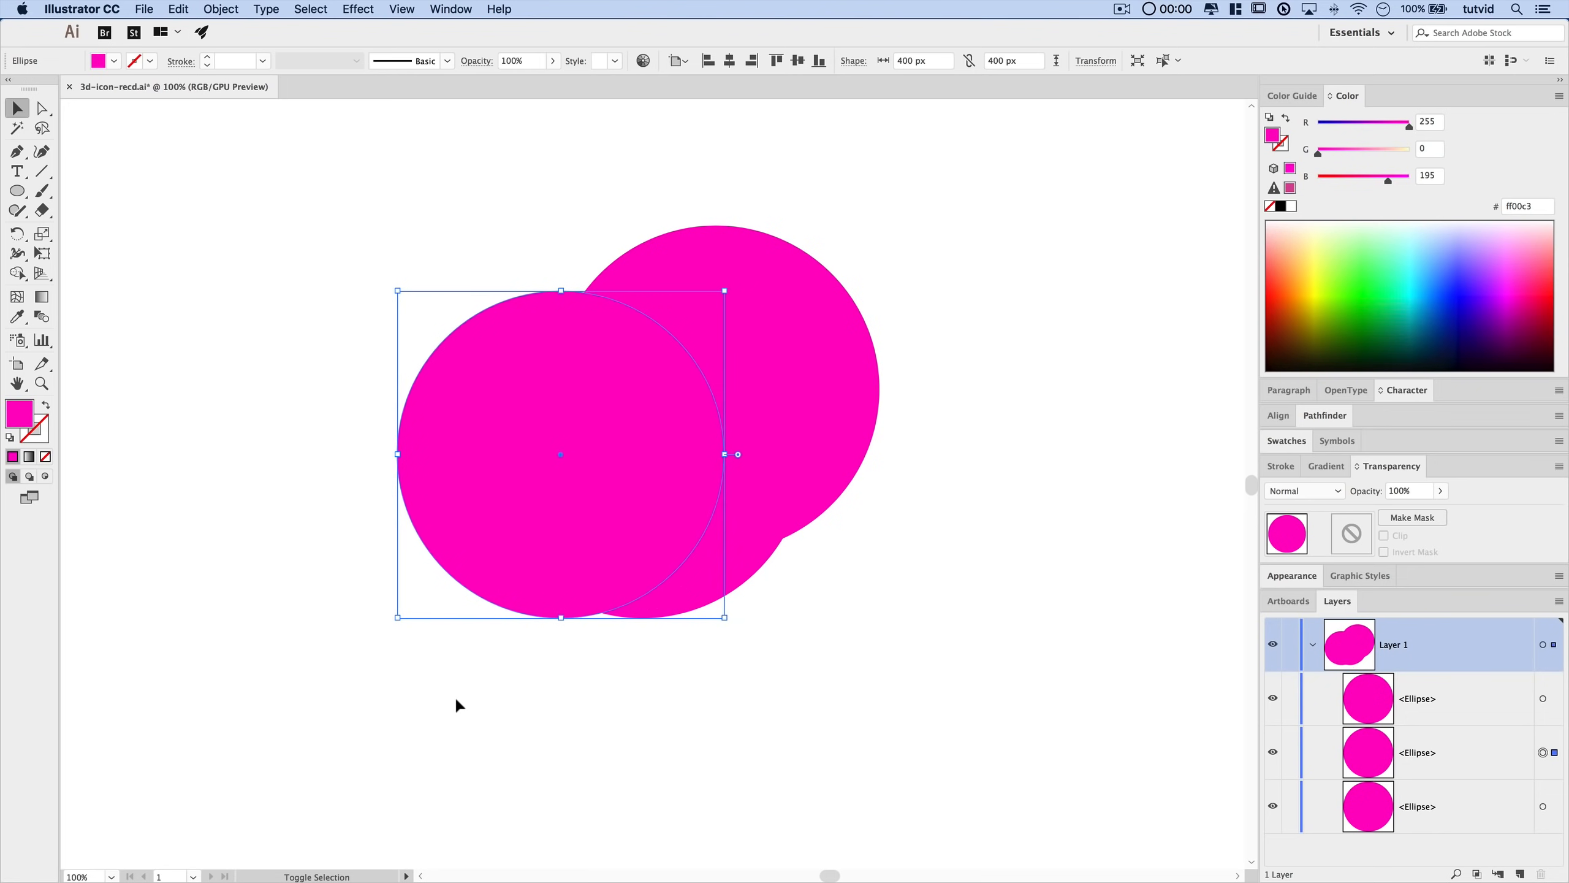
{"action": "key", "text": "Up"}
{"action": "key", "text": "Up"}
{"action": "key", "text": "Up"}
{"action": "key", "text": "Up"}
{"action": "key", "text": "Up"}
{"action": "key", "text": "Up"}
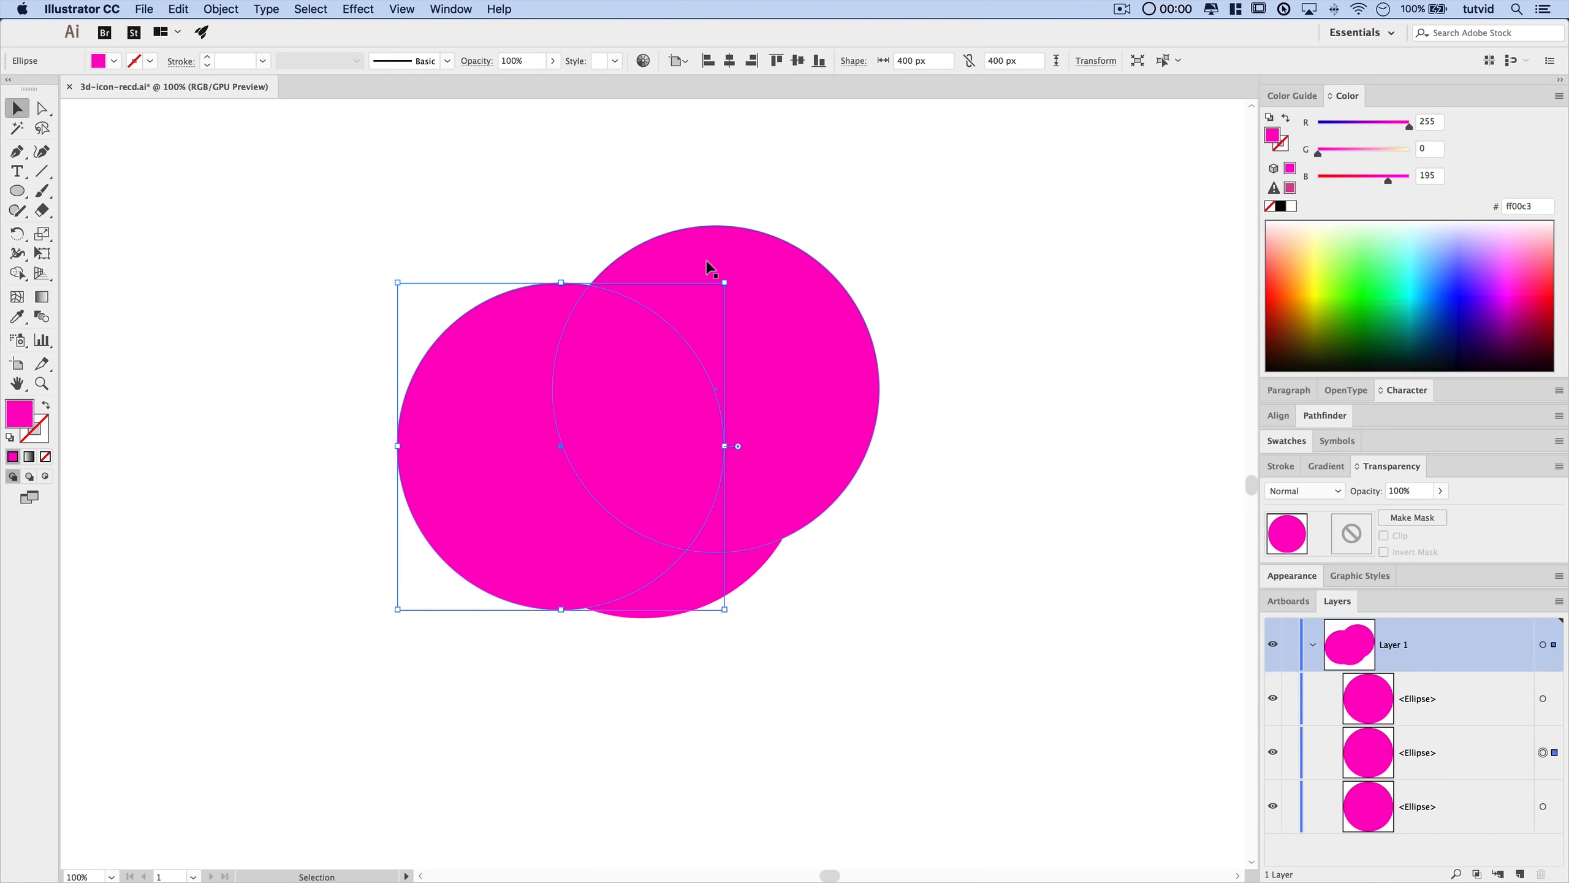
- Select both offset circle copies and apply the Pathfinder Intersect shape mode, keeping only their overlapping leaf shape
{"action": "left_click", "coordinate": [743, 247], "text": "shift"}
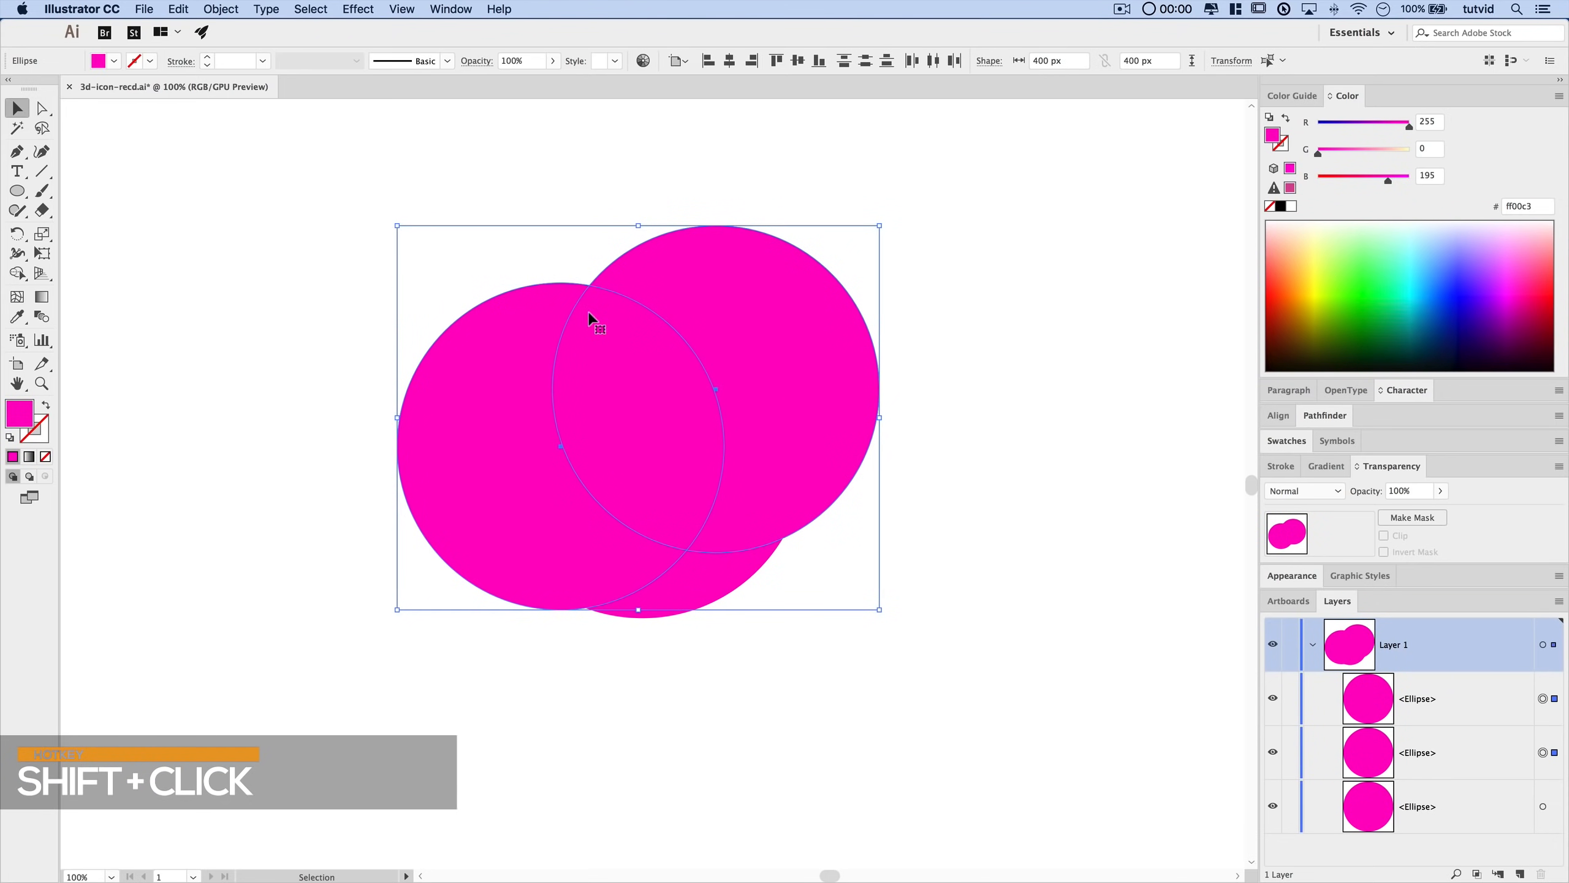
{"action": "left_click", "coordinate": [451, 9]}
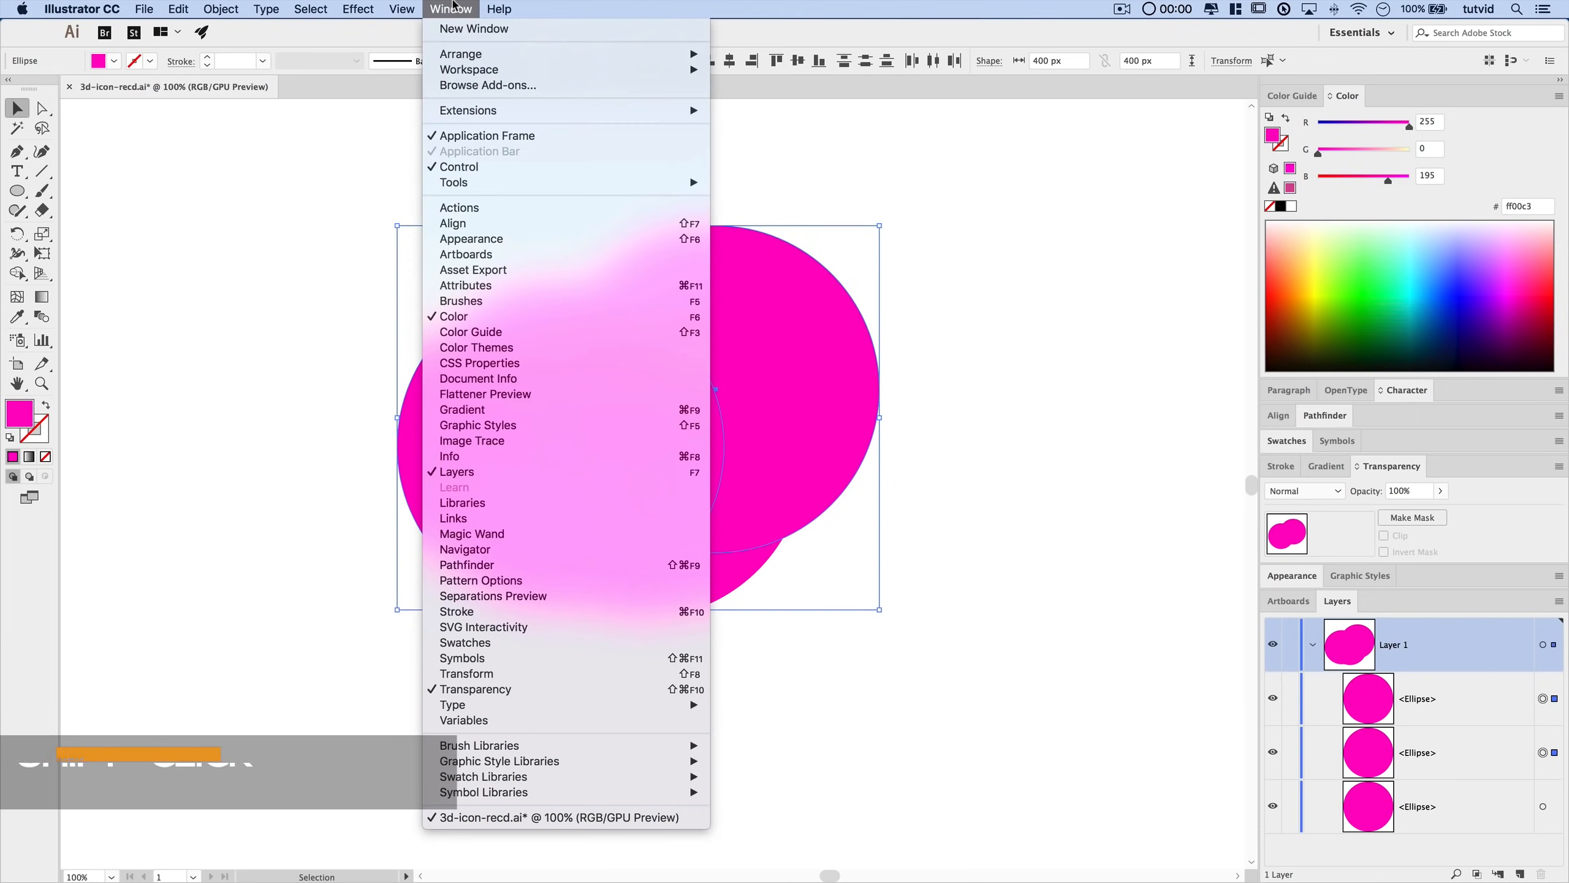
{"action": "left_click", "coordinate": [485, 566]}
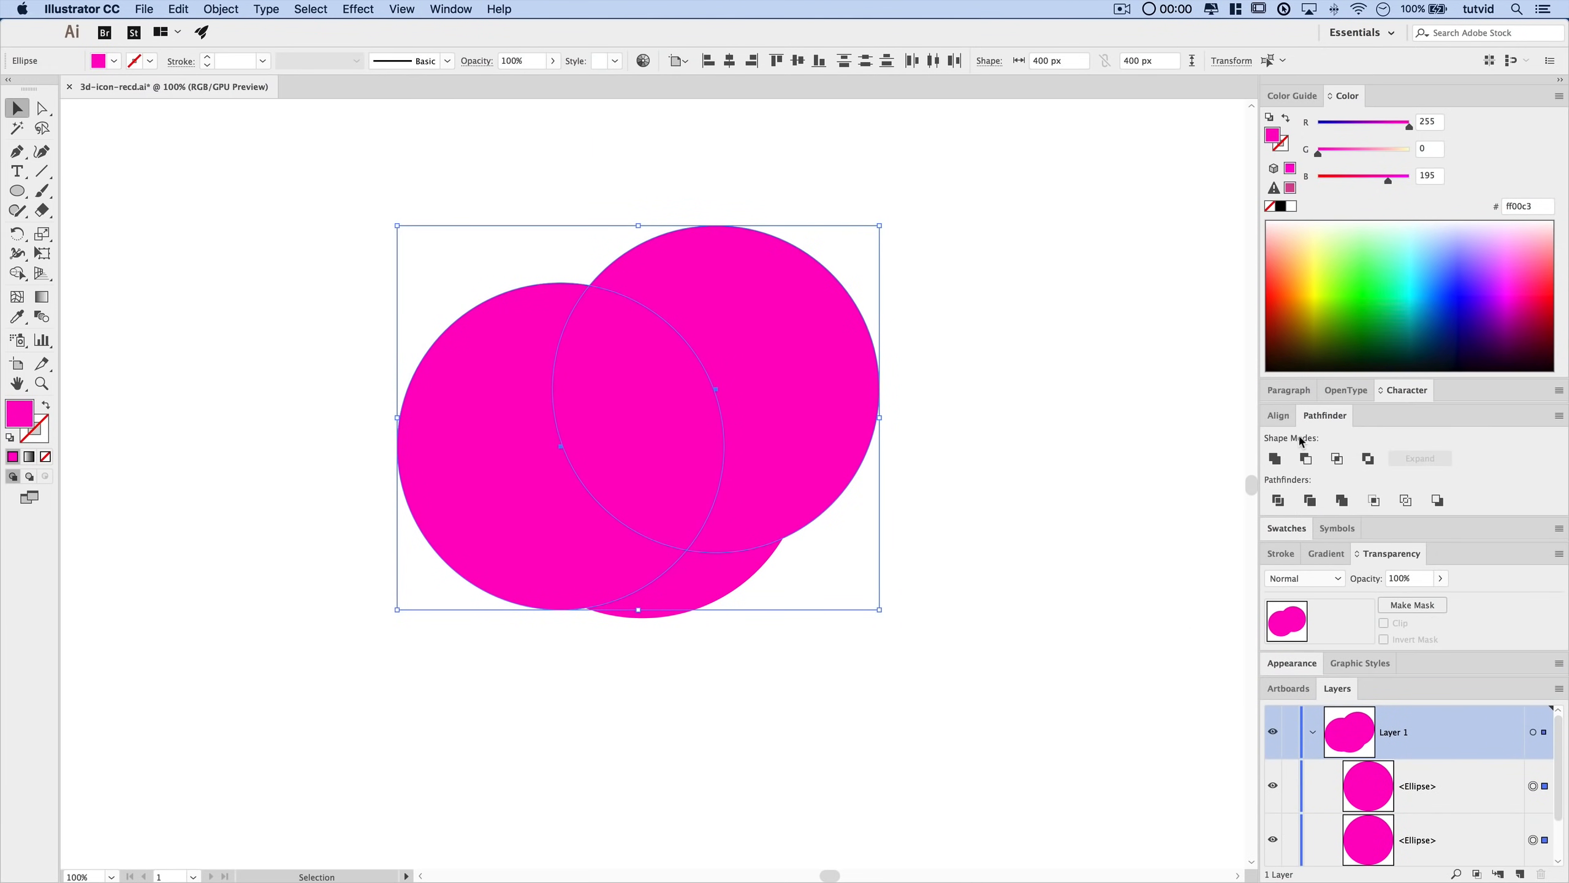
{"action": "left_click", "coordinate": [1336, 460]}
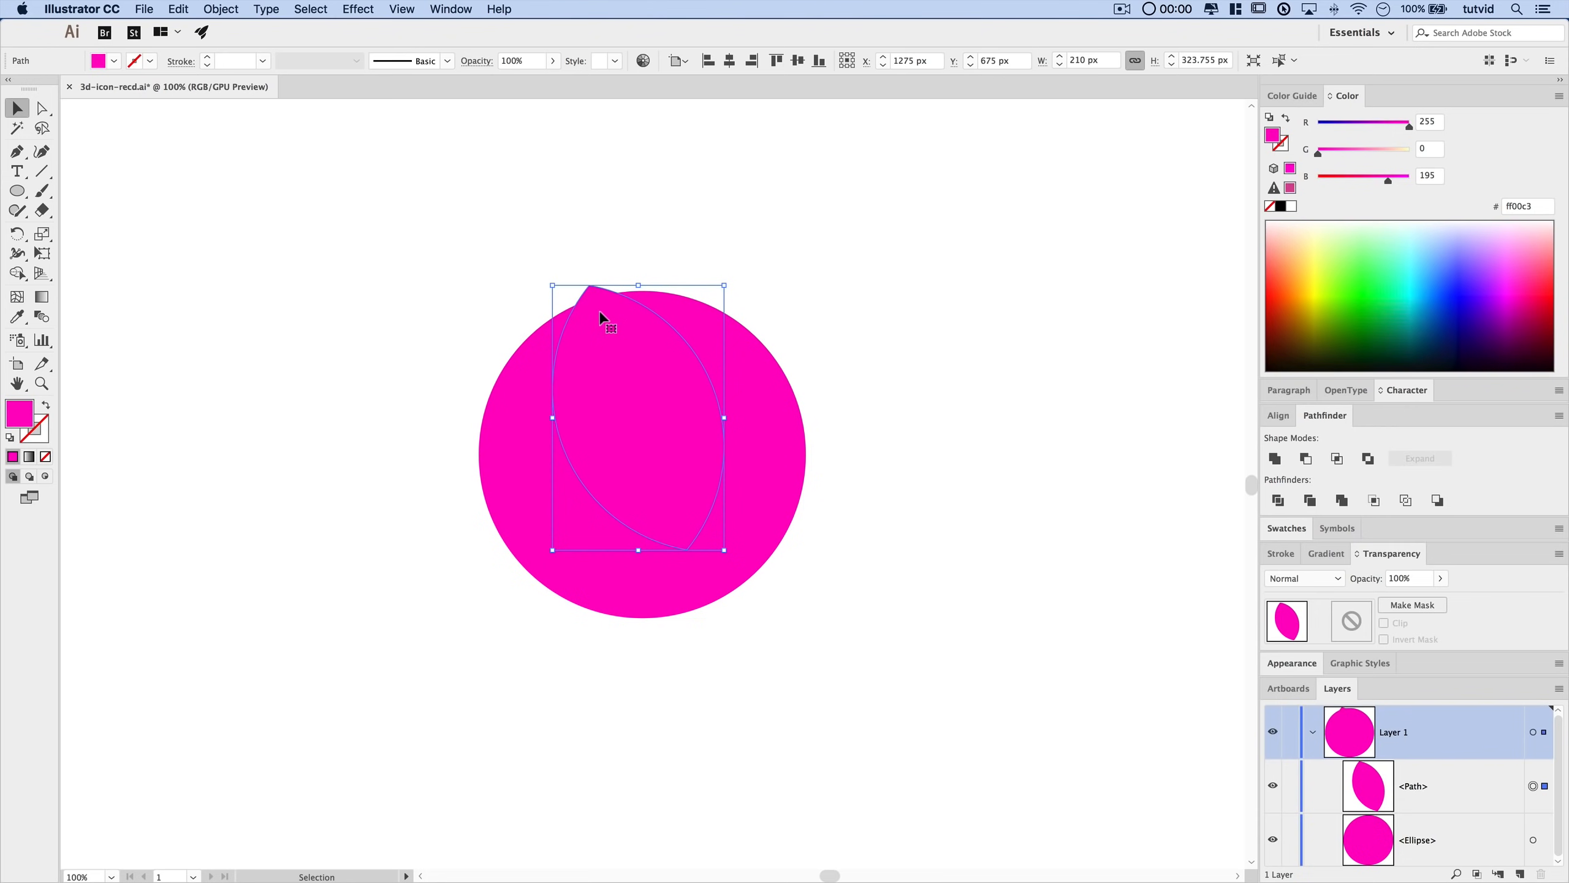
- Undo the Intersect operation to show the two overlapping circles, and redo it
{"action": "key", "text": "ctrl+z"}
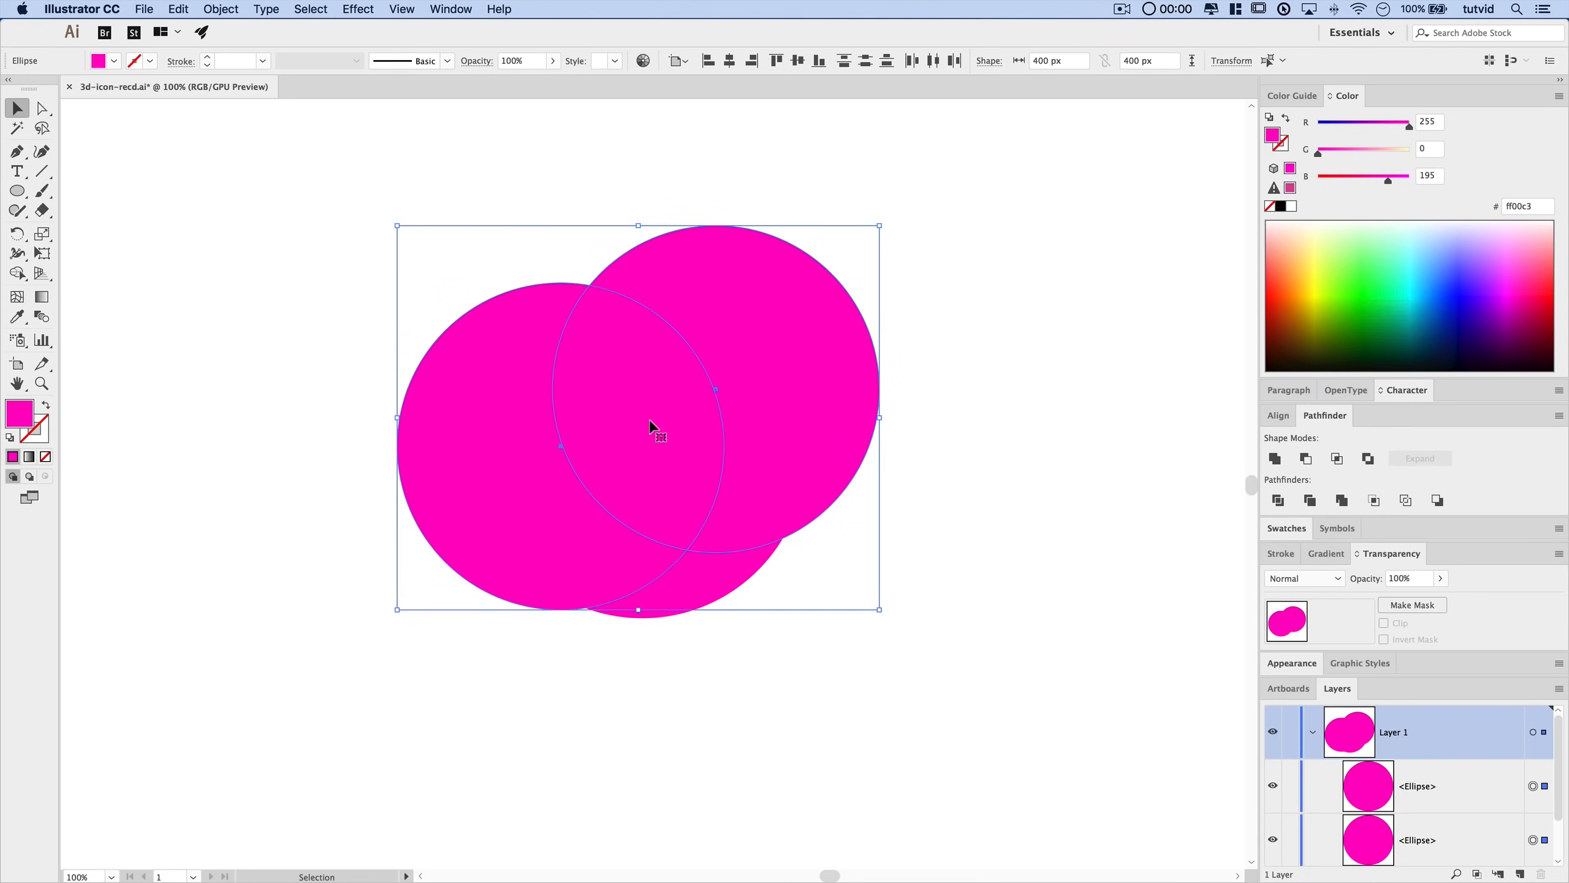
{"action": "key", "text": "a"}
{"action": "key", "text": "ctrl+shift+z"}
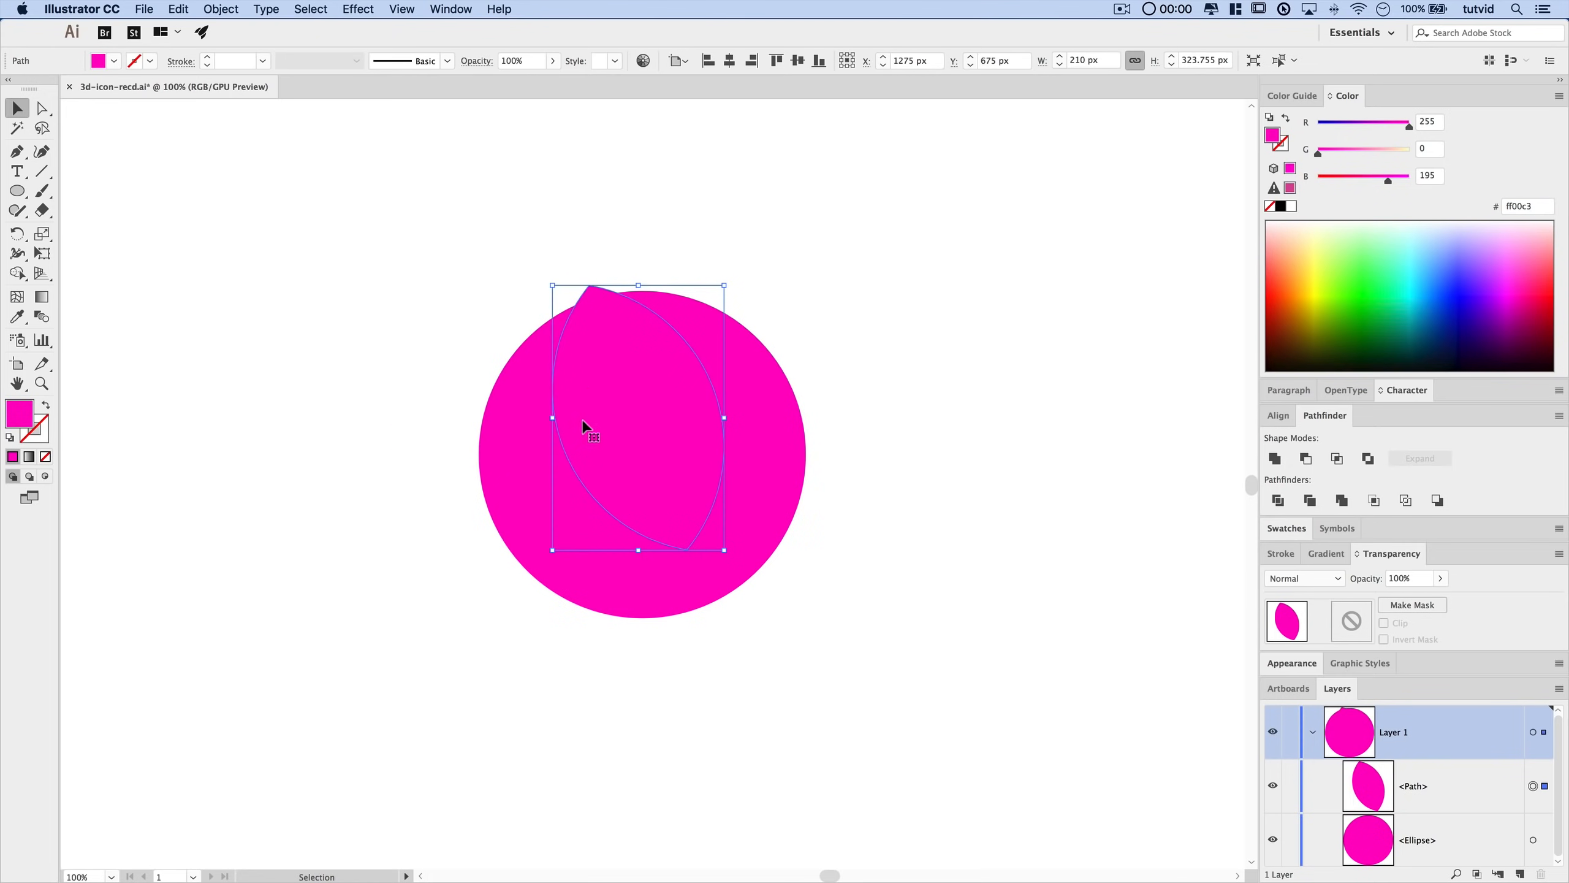
- Select the original circle and collapse the colour controls to give the layer list more room
{"action": "left_click", "coordinate": [771, 467]}
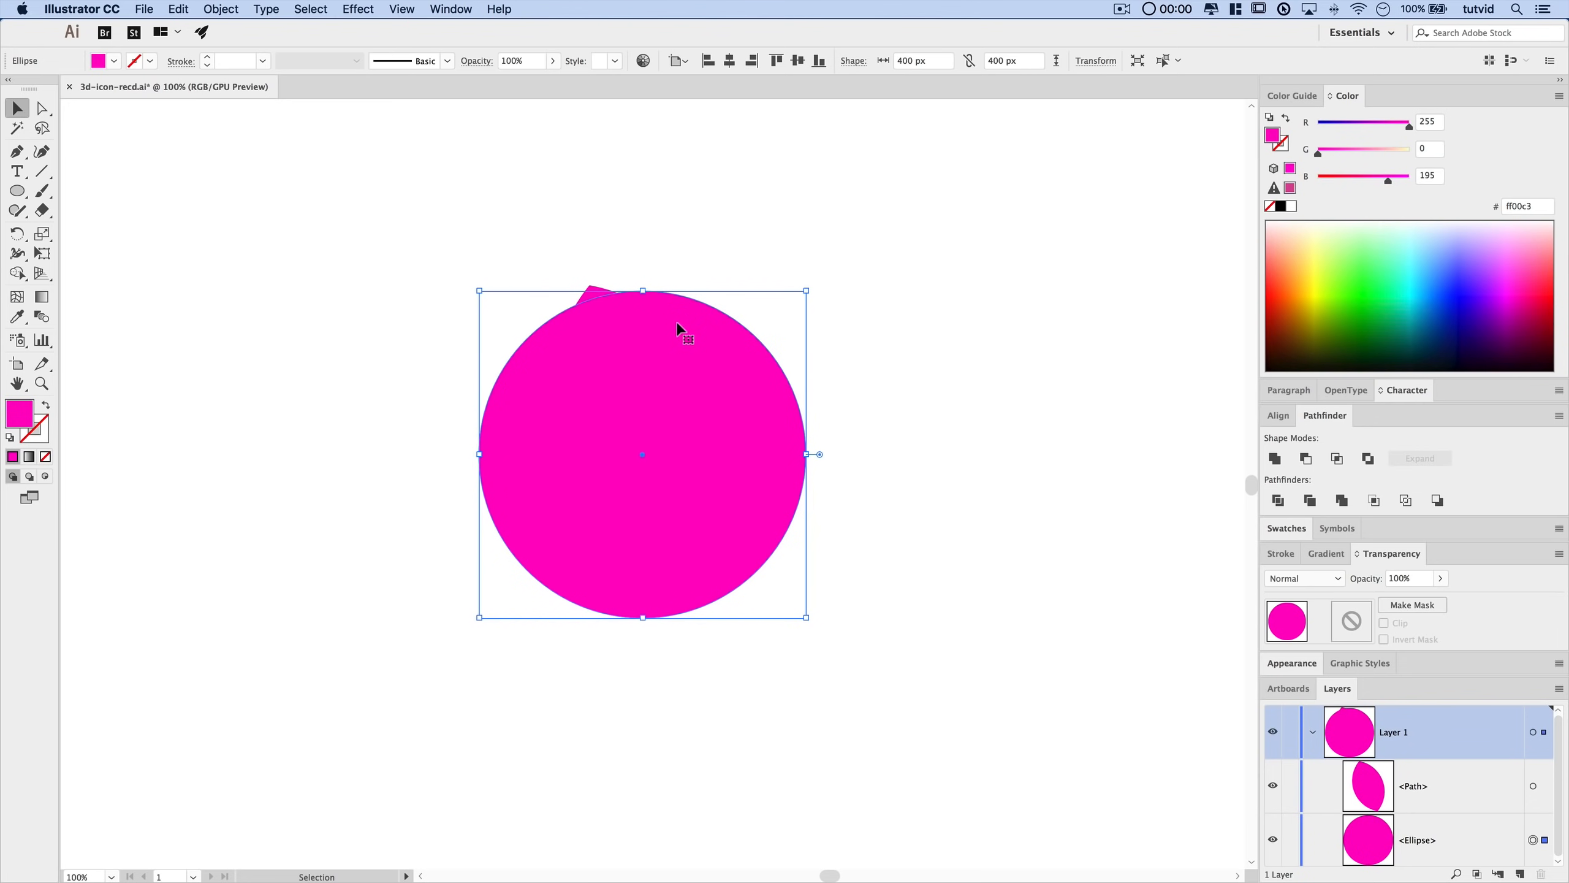
{"action": "key", "text": "a"}
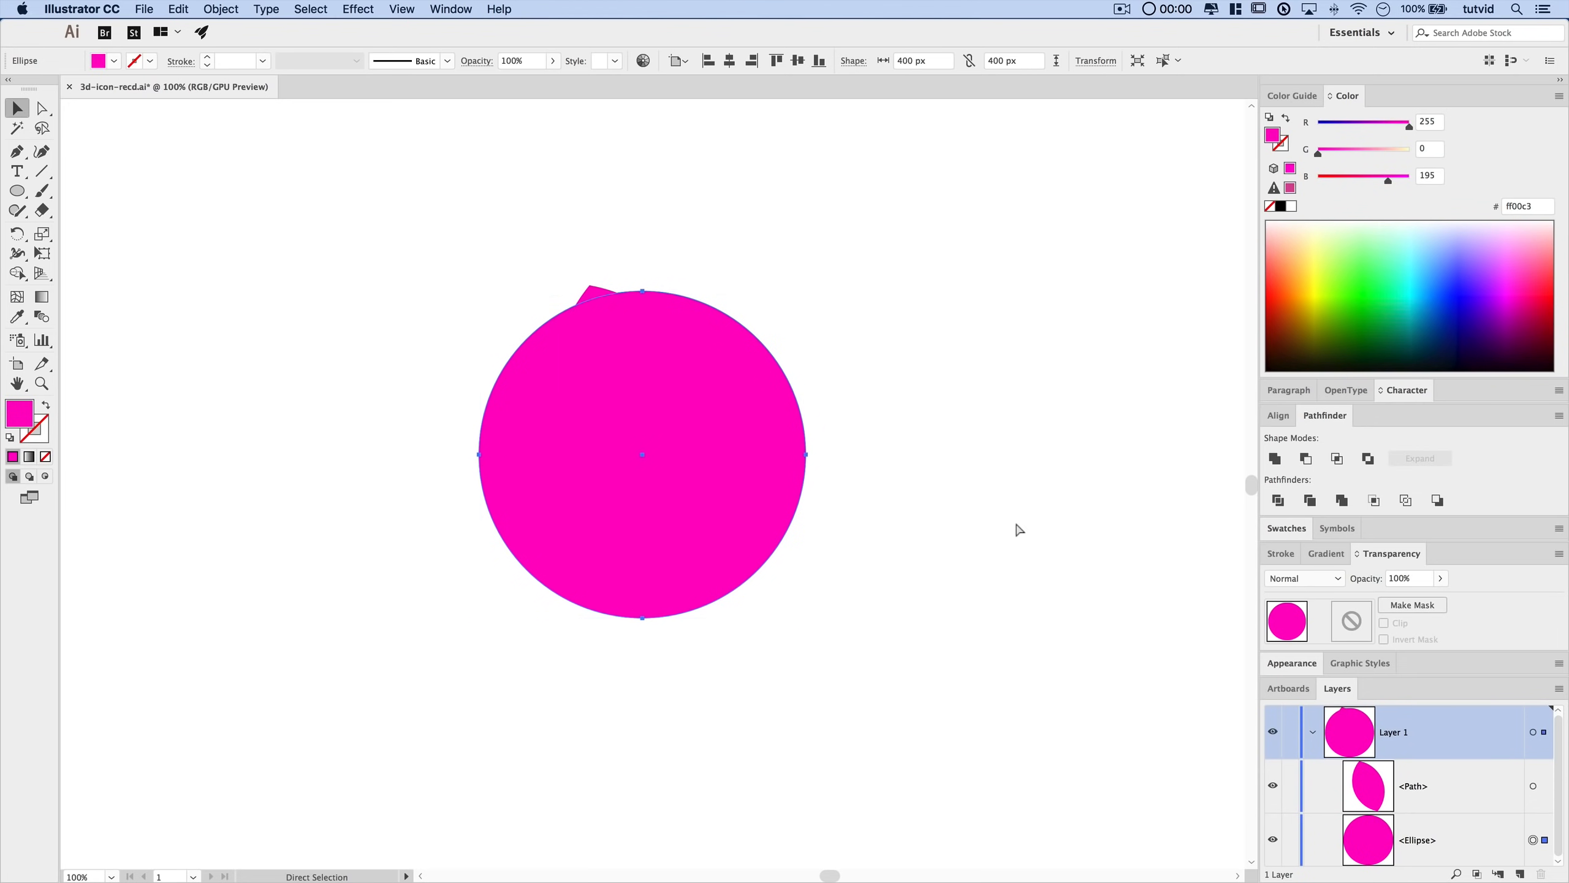
{"action": "key", "text": "v"}
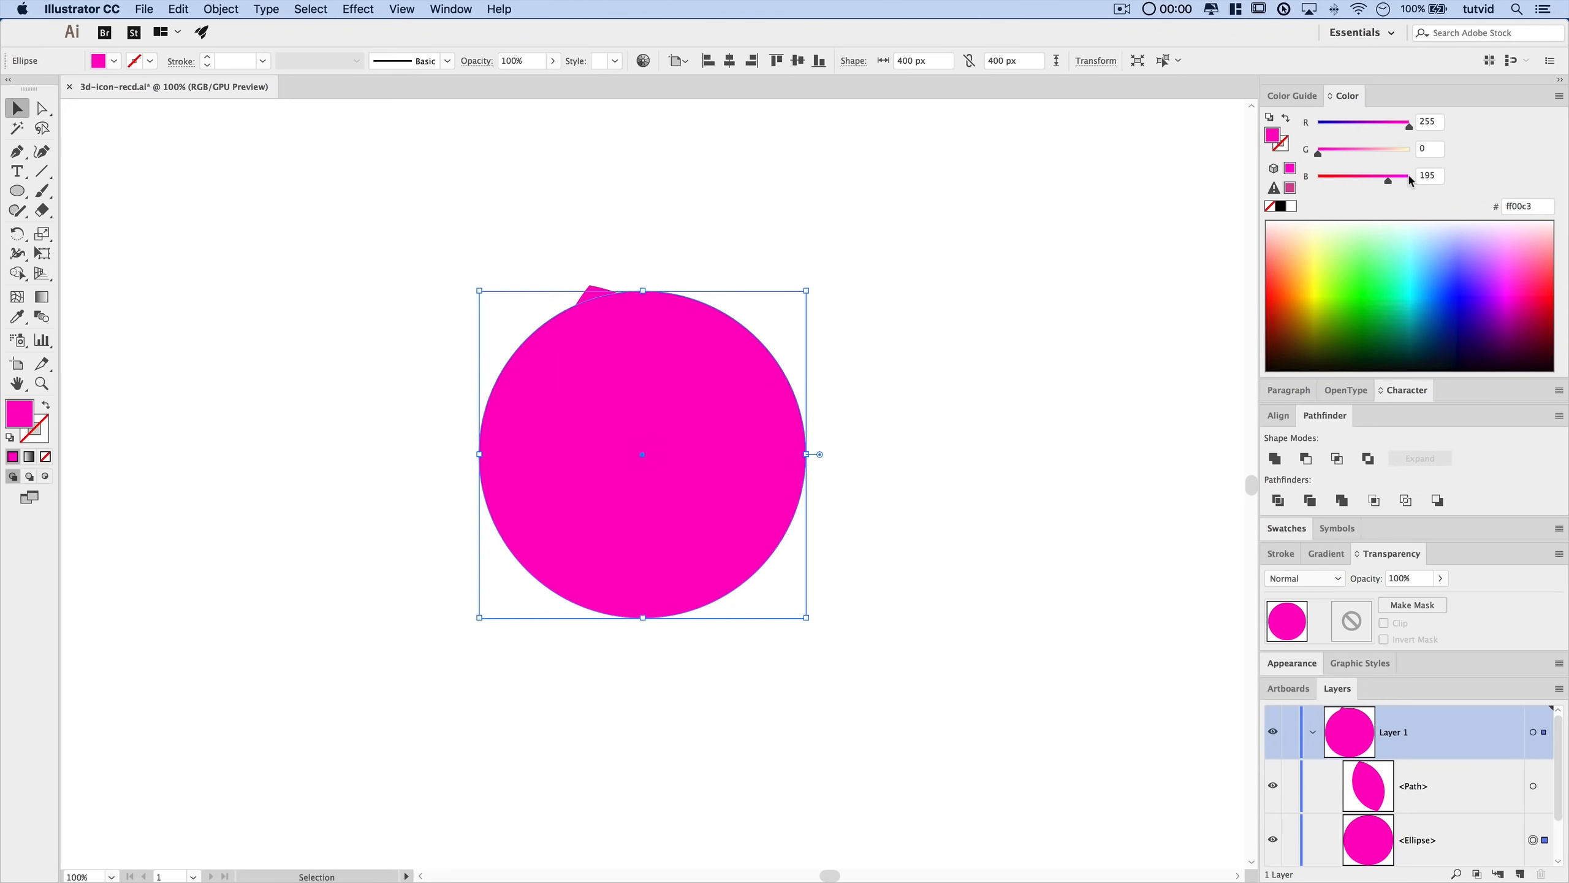
{"action": "left_click", "coordinate": [1348, 98]}
{"action": "left_click", "coordinate": [1348, 98]}
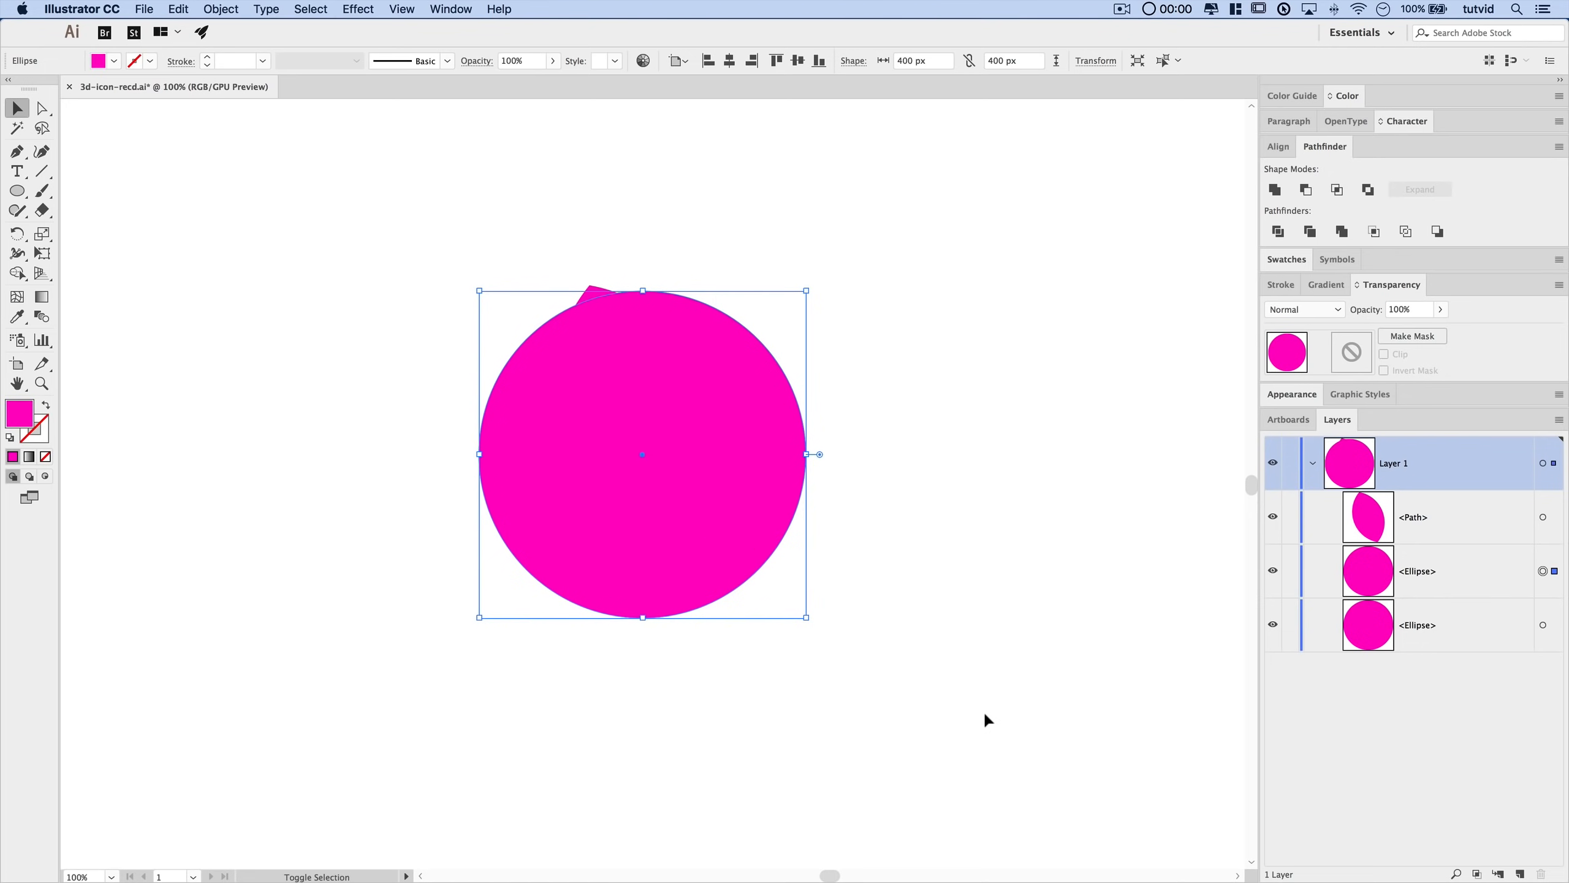
- Paste a copy of the original circle in front and nudge it up about 20 px
{"action": "key", "text": "shift+Up"}
{"action": "key", "text": "shift+Up"}
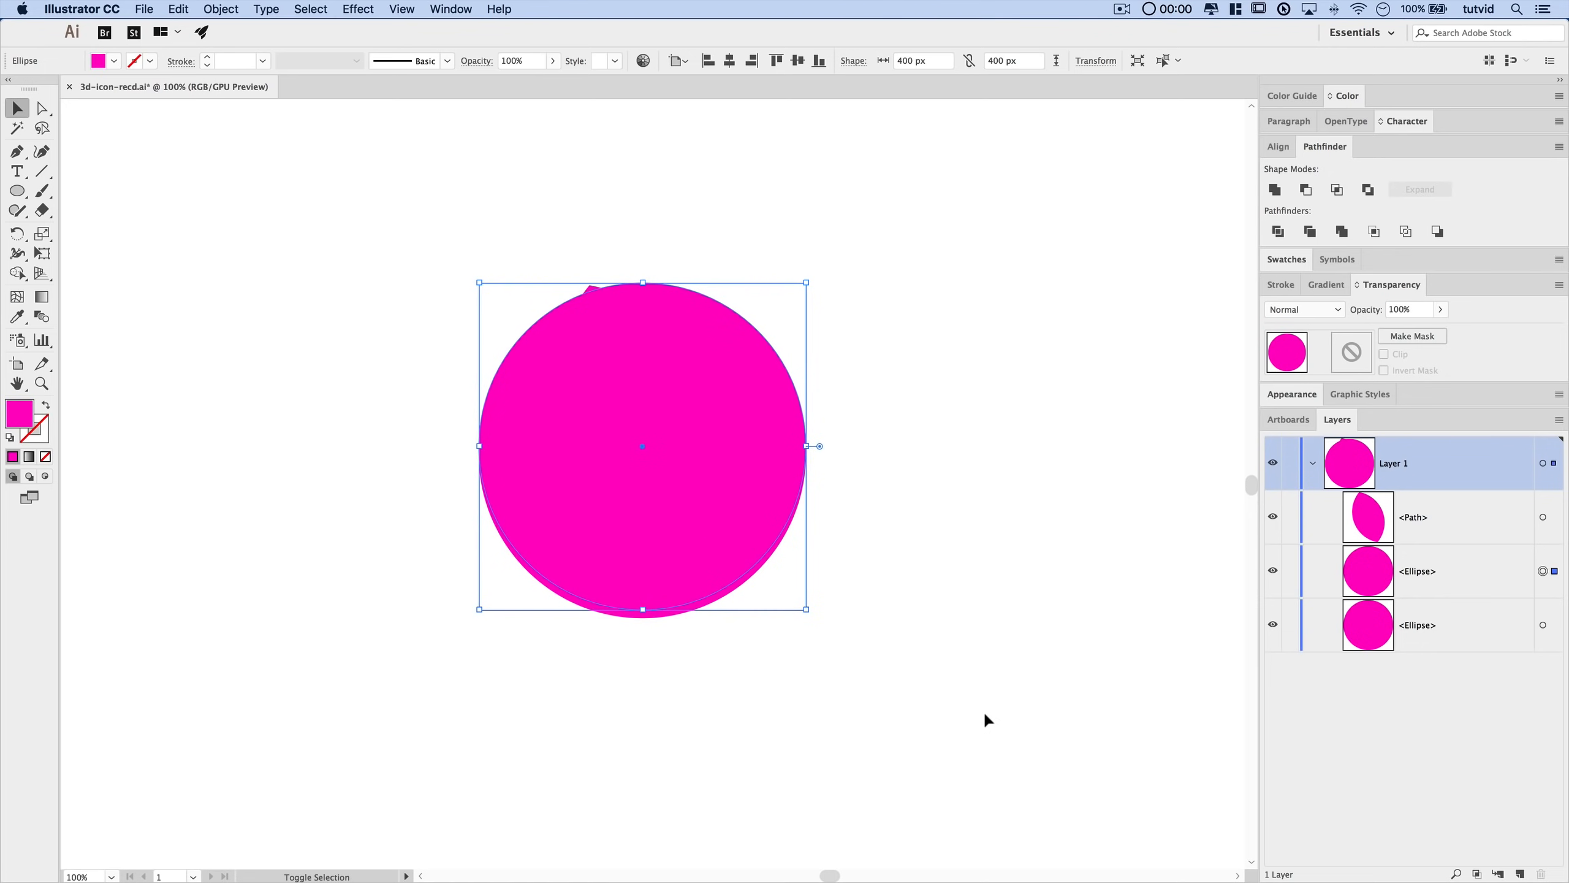
- Select the original circle beneath the raised copy and paste a second copy in front of it
{"action": "left_click", "coordinate": [631, 612], "text": "super"}
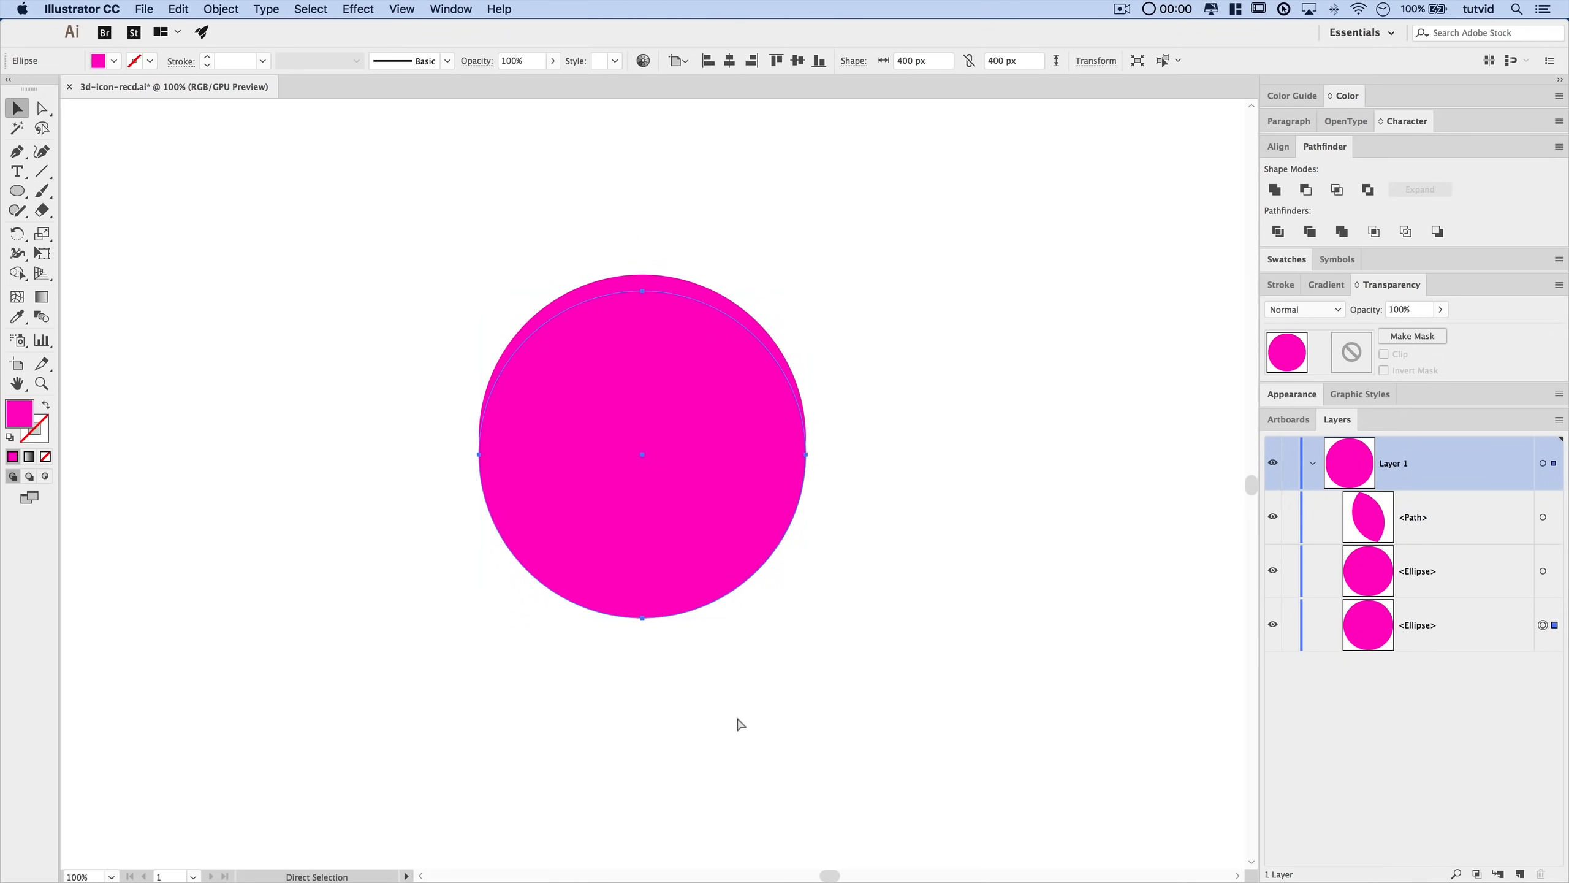
{"action": "key", "text": "super+c"}
{"action": "key", "text": "super+f"}
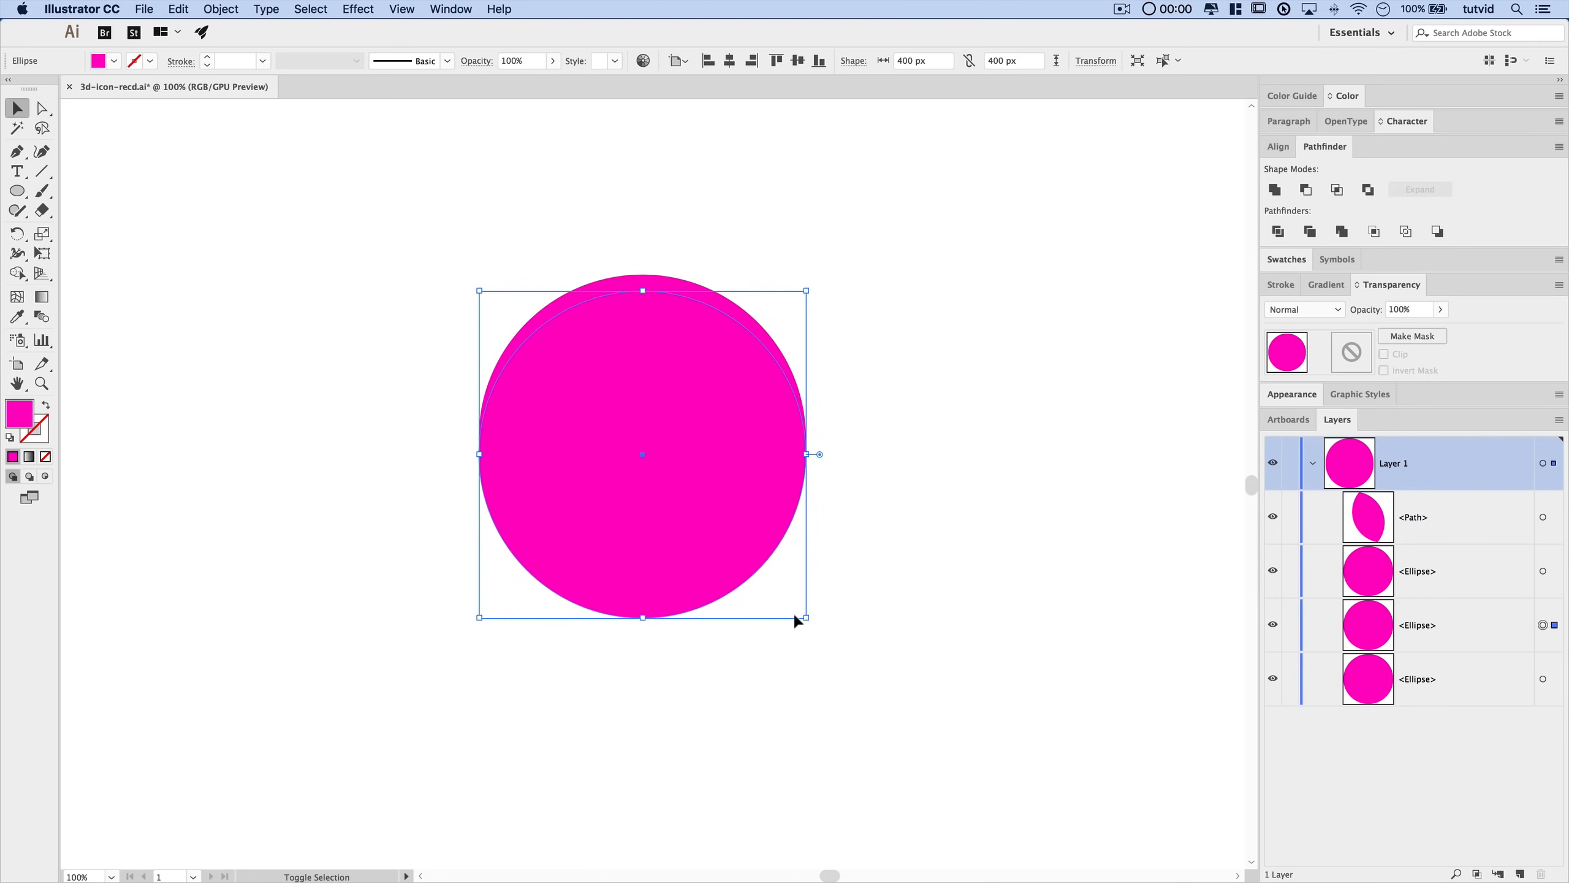
- Nudge the second circle copy about 310 px to the left and about 60 px up, overlapping the raised copy in a narrow sliver
{"action": "key", "text": "shift+Left"}
{"action": "key", "text": "shift+Left"}
{"action": "key", "text": "shift+Left"}
{"action": "key", "text": "shift+Left"}
{"action": "key", "text": "shift+Left"}
{"action": "key", "text": "shift+Left"}
{"action": "key", "text": "shift+Left"}
{"action": "key", "text": "shift+Left"}
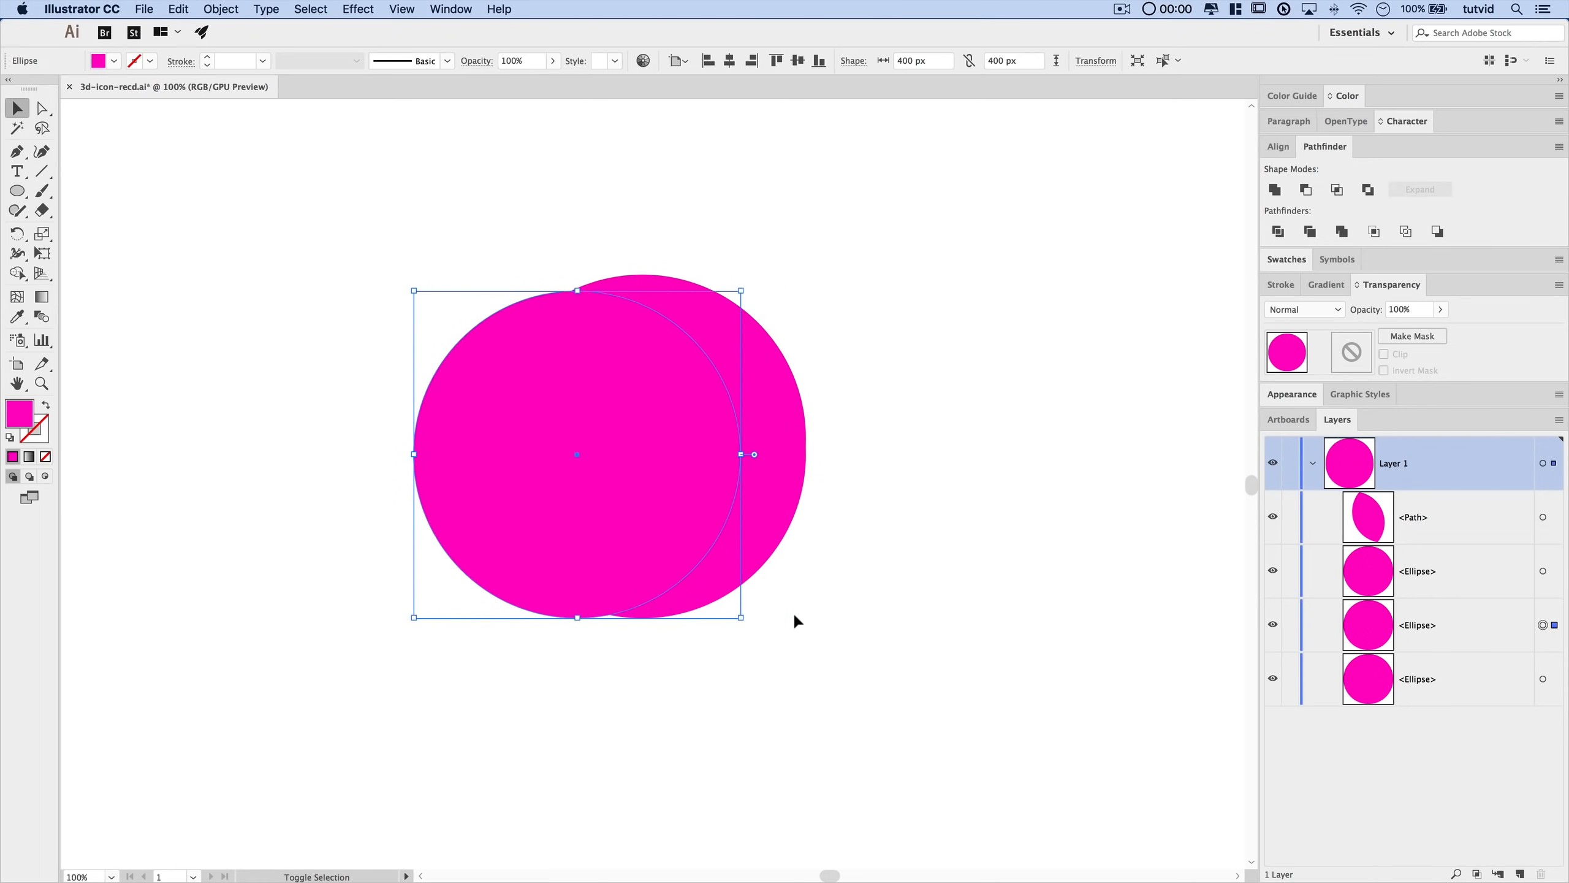
{"action": "key", "text": "shift+Left"}
{"action": "key", "text": "shift+Left"}
{"action": "key", "text": "shift+Left"}
{"action": "key", "text": "shift+Left"}
{"action": "key", "text": "shift+Left"}
{"action": "key", "text": "shift+Left"}
{"action": "key", "text": "shift+Left"}
{"action": "key", "text": "shift+Left"}
{"action": "key", "text": "shift+Left"}
{"action": "key", "text": "shift+Left"}
{"action": "key", "text": "shift+Left"}
{"action": "key", "text": "shift+Left"}
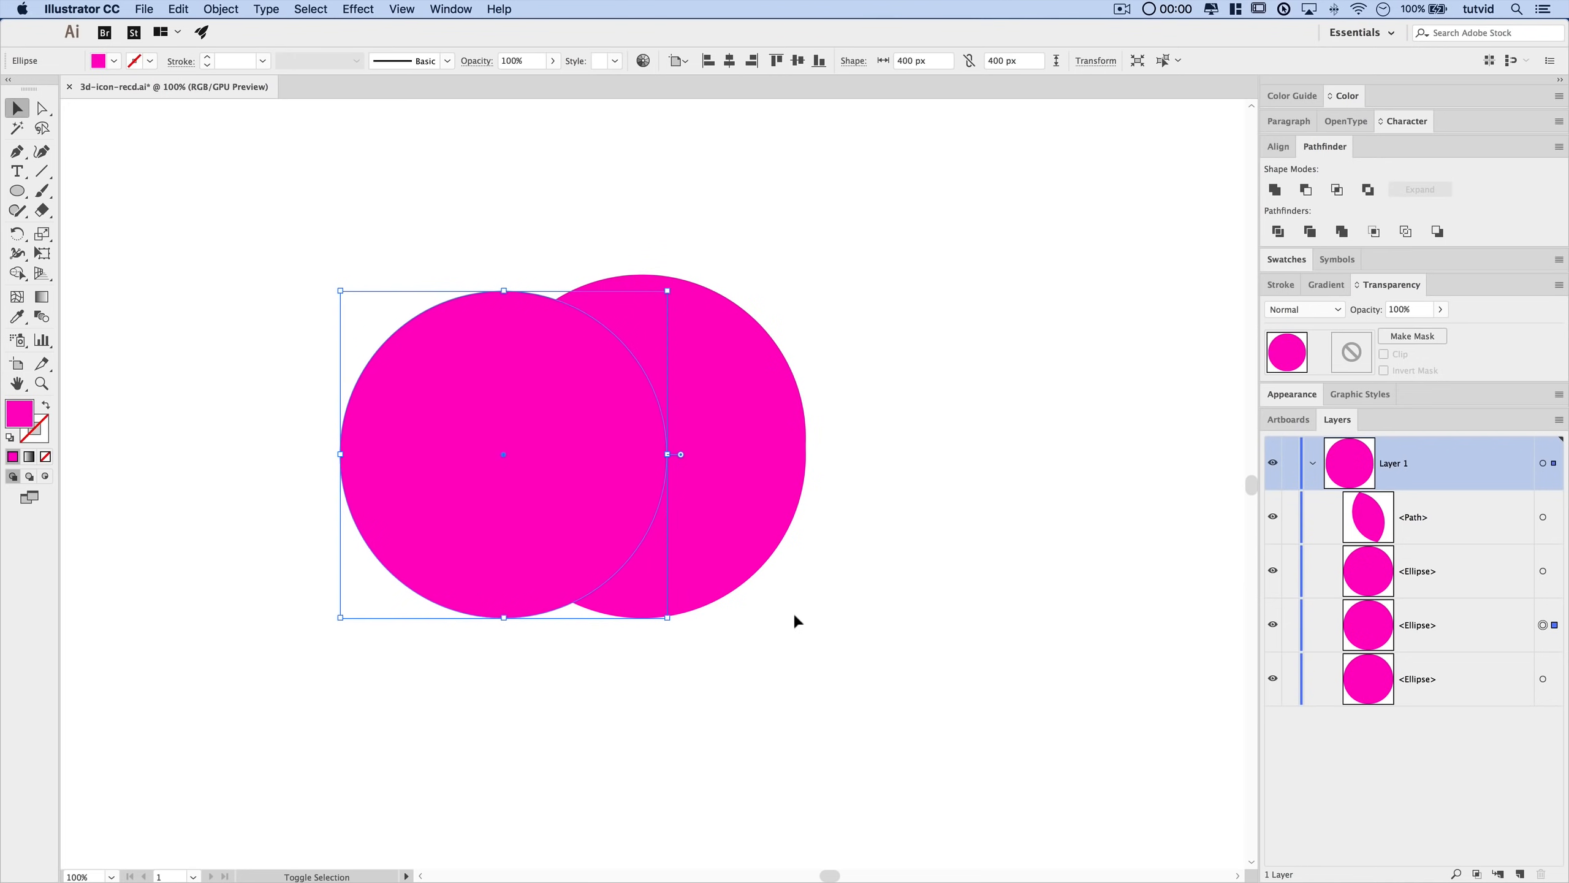
{"action": "key", "text": "shift+Left"}
{"action": "key", "text": "shift+Left"}
{"action": "key", "text": "shift+Left"}
{"action": "key", "text": "shift+Left"}
{"action": "key", "text": "shift+Left"}
{"action": "key", "text": "shift+Left"}
{"action": "key", "text": "shift+Left"}
{"action": "key", "text": "shift+Left"}
{"action": "key", "text": "shift+Left"}
{"action": "key", "text": "shift+Left"}
{"action": "key", "text": "shift+Left"}
{"action": "key", "text": "shift+Left"}
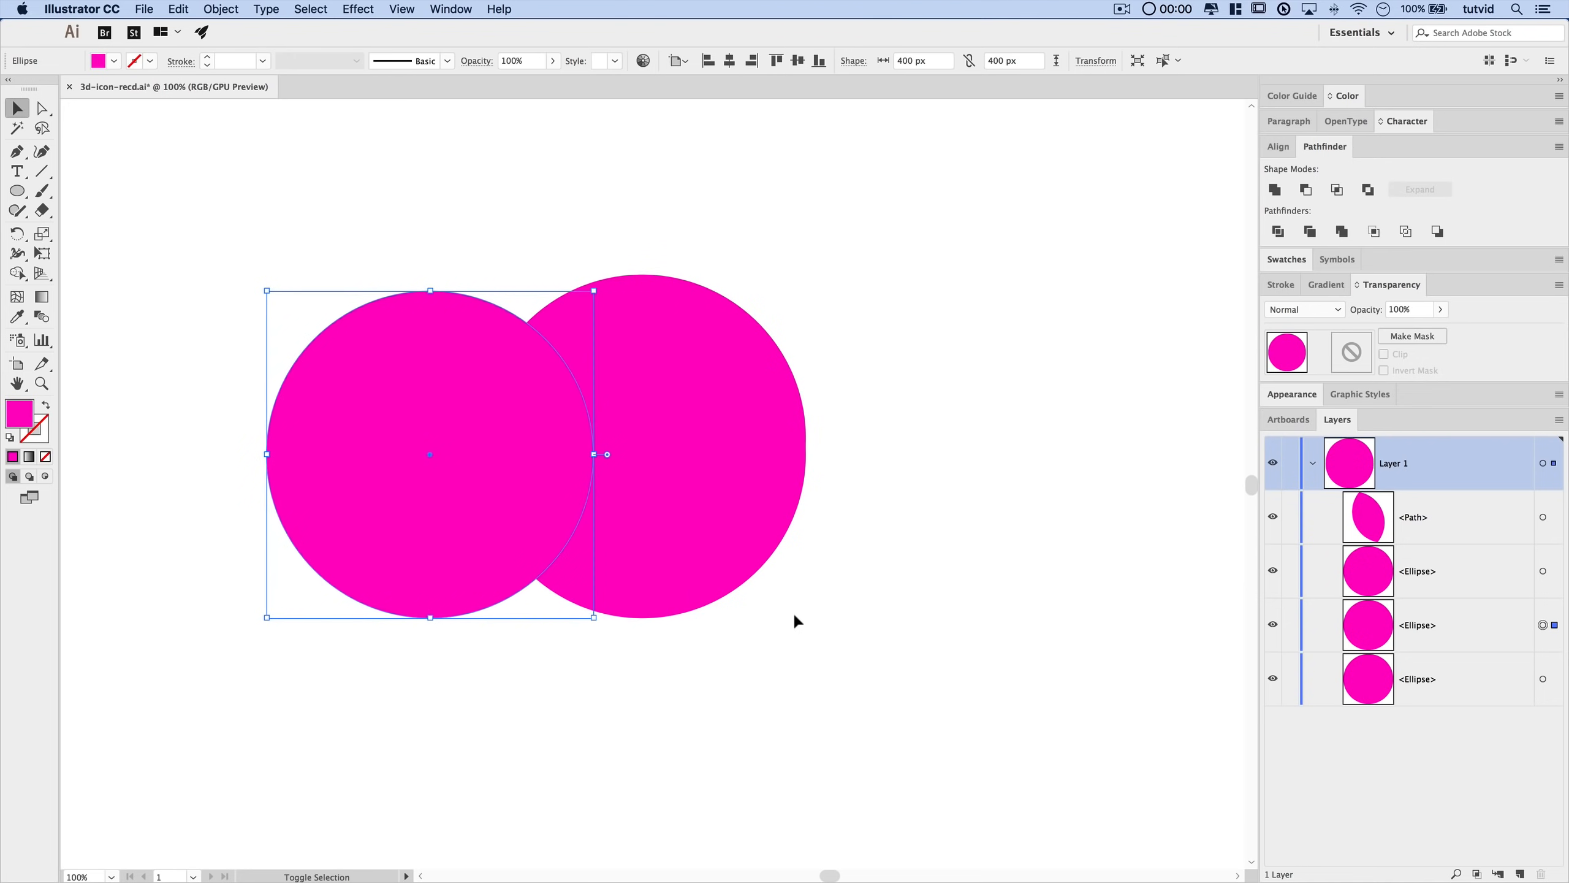
{"action": "key", "text": "shift+Left"}
{"action": "key", "text": "shift+Left"}
{"action": "key", "text": "shift+Left"}
{"action": "key", "text": "shift+Left"}
{"action": "key", "text": "shift+Left"}
{"action": "key", "text": "shift+Left"}
{"action": "key", "text": "shift+Left"}
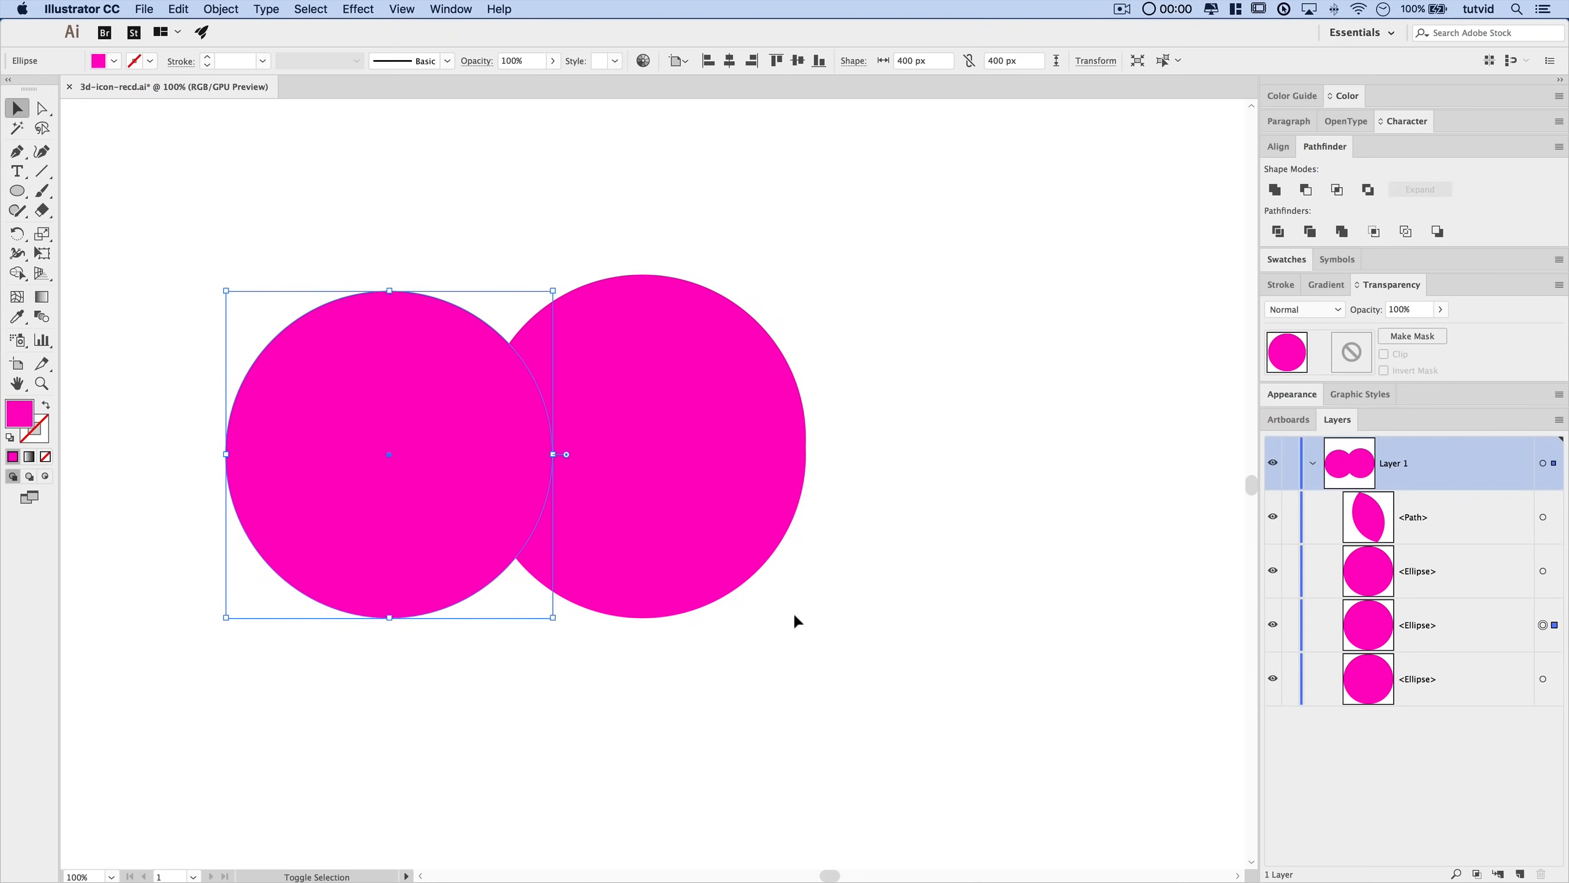
{"action": "key", "text": "shift+Up"}
{"action": "key", "text": "shift+Up"}
{"action": "key", "text": "shift+Up"}
{"action": "key", "text": "shift+Up"}
{"action": "key", "text": "shift+Up"}
{"action": "key", "text": "shift+Up"}
{"action": "key", "text": "shift+Up"}
{"action": "key", "text": "shift+Up"}
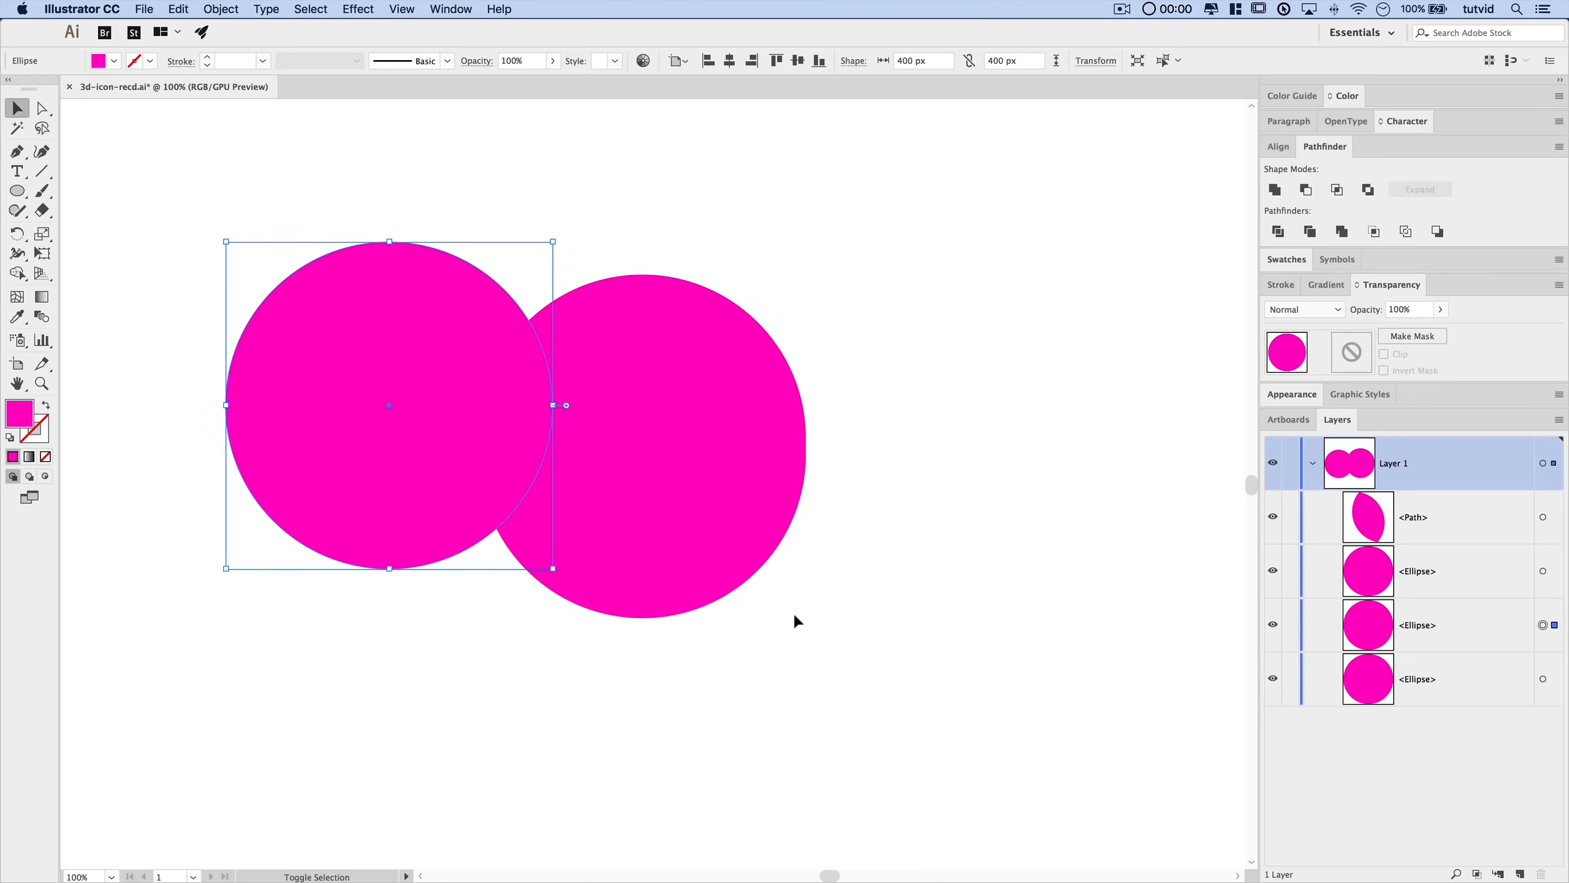
- Select both offset circle copies and intersect them into a narrow leaf shape at the original circle's left edge
{"action": "left_click", "coordinate": [735, 314], "text": "shift"}
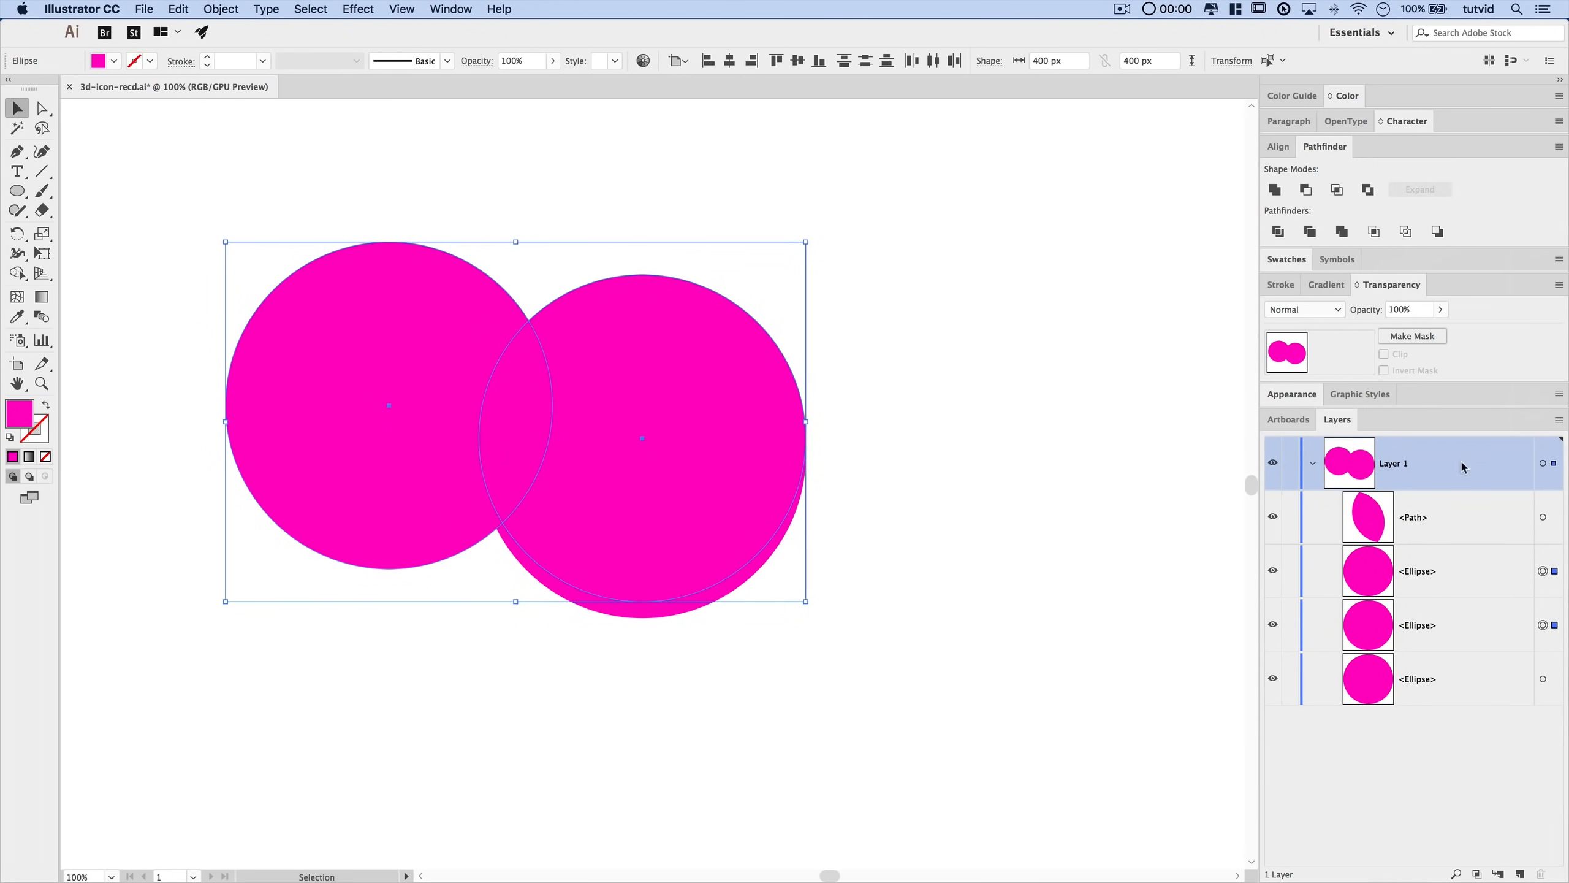
{"action": "left_click", "coordinate": [1338, 191]}
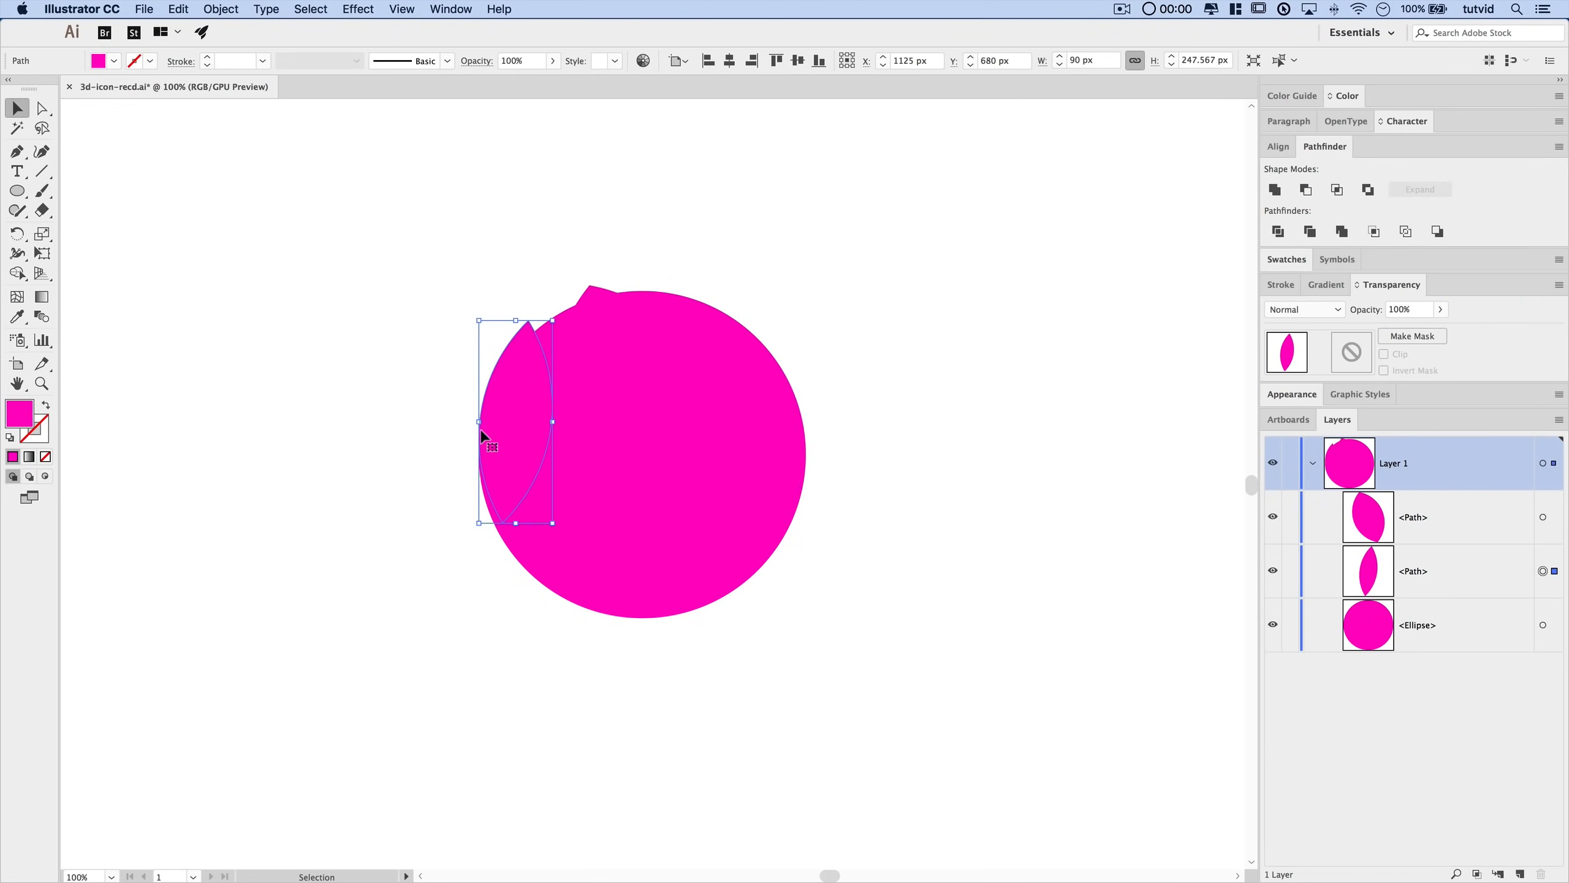
- Hide the original circle to check the two leaf shapes, and show it again
{"action": "left_click", "coordinate": [1273, 624]}
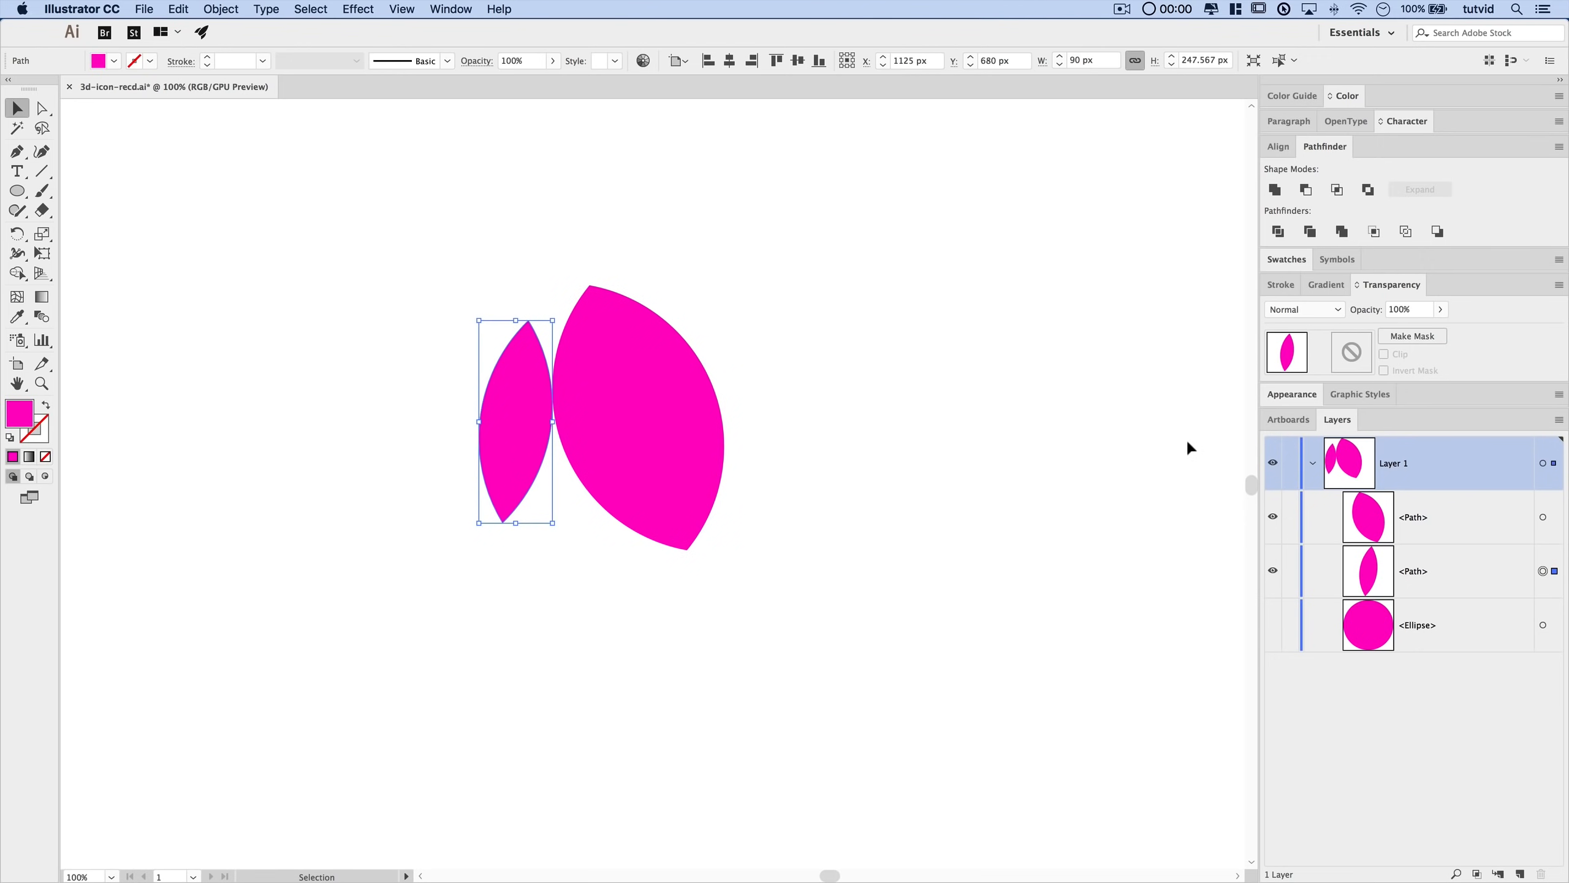
{"action": "left_click", "coordinate": [1287, 627]}
{"action": "left_click", "coordinate": [1272, 624]}
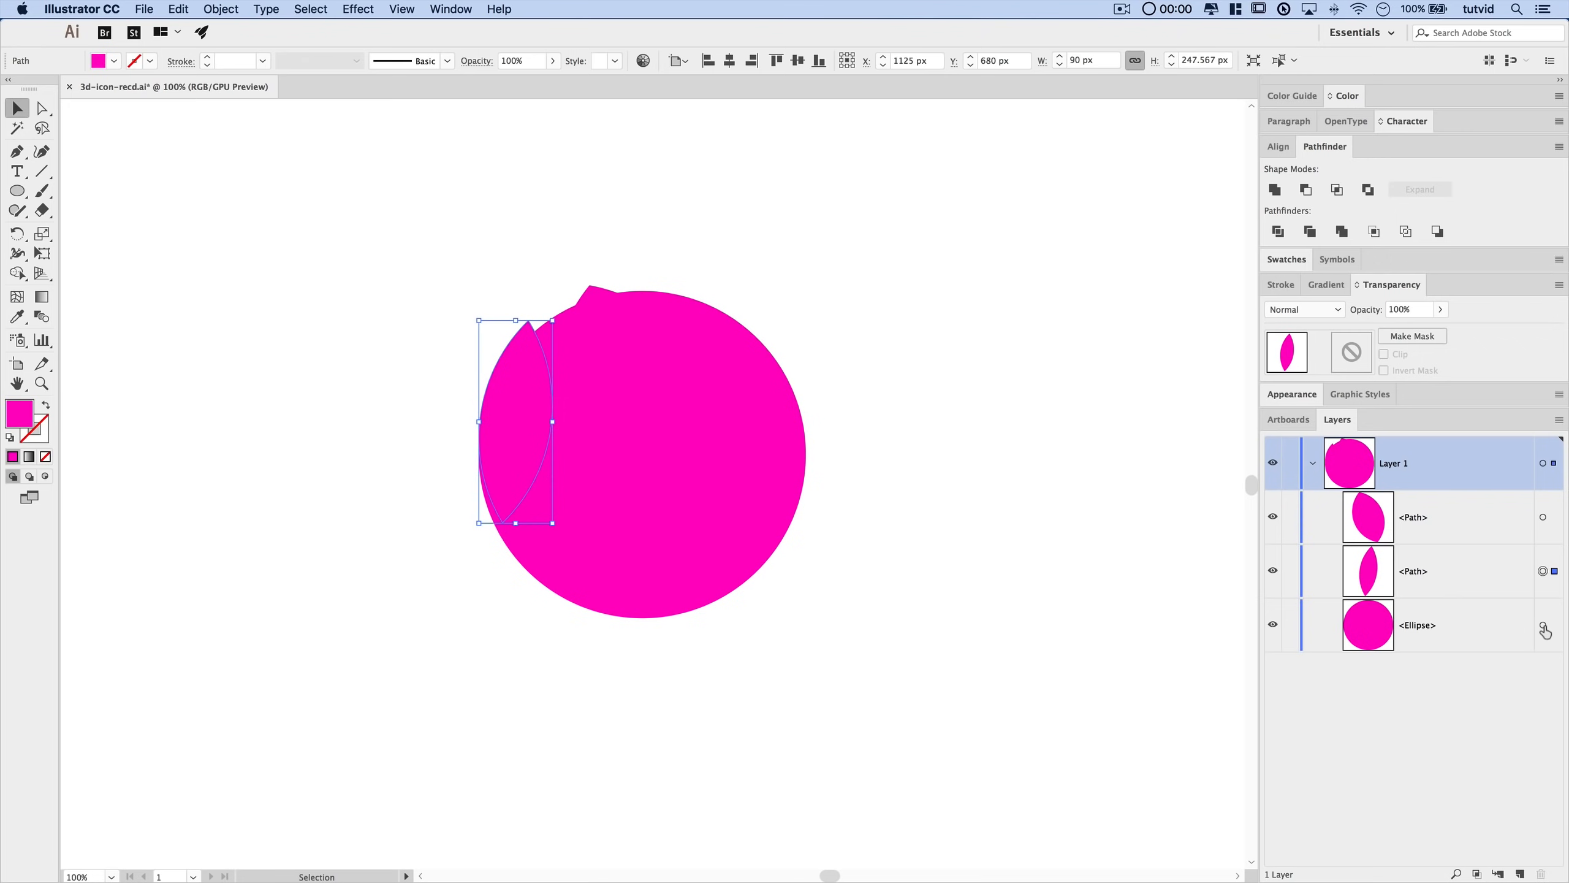
- Target the original circle in the layer list and paste a copy directly in front of it
{"action": "left_click", "coordinate": [1543, 625]}
{"action": "key", "text": "v"}
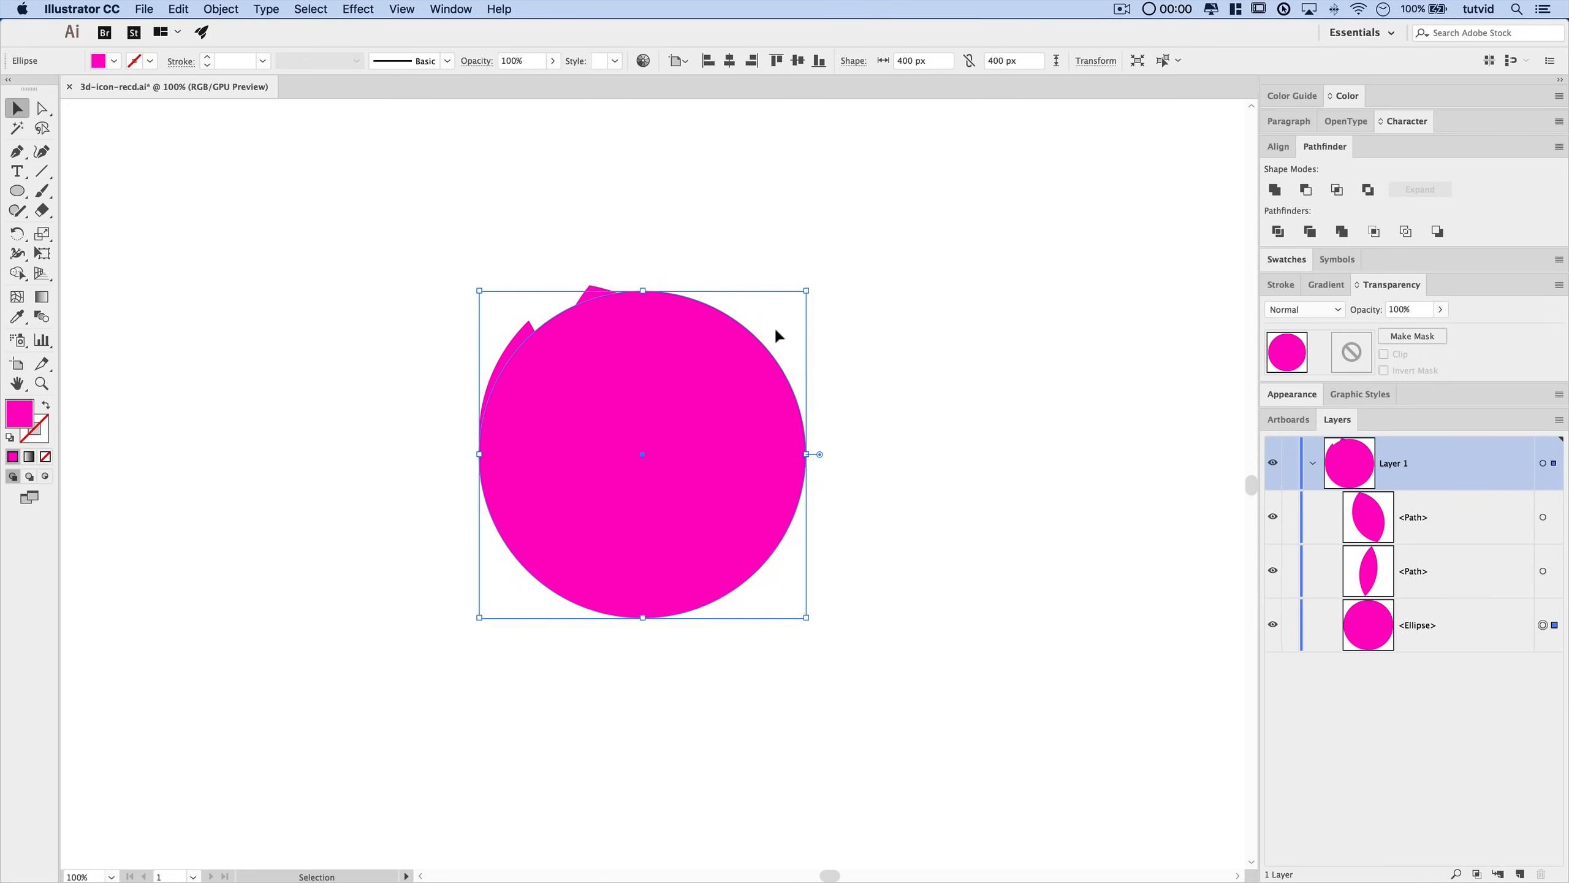
{"action": "key", "text": "ctrl+c"}
{"action": "key", "text": "ctrl+f"}
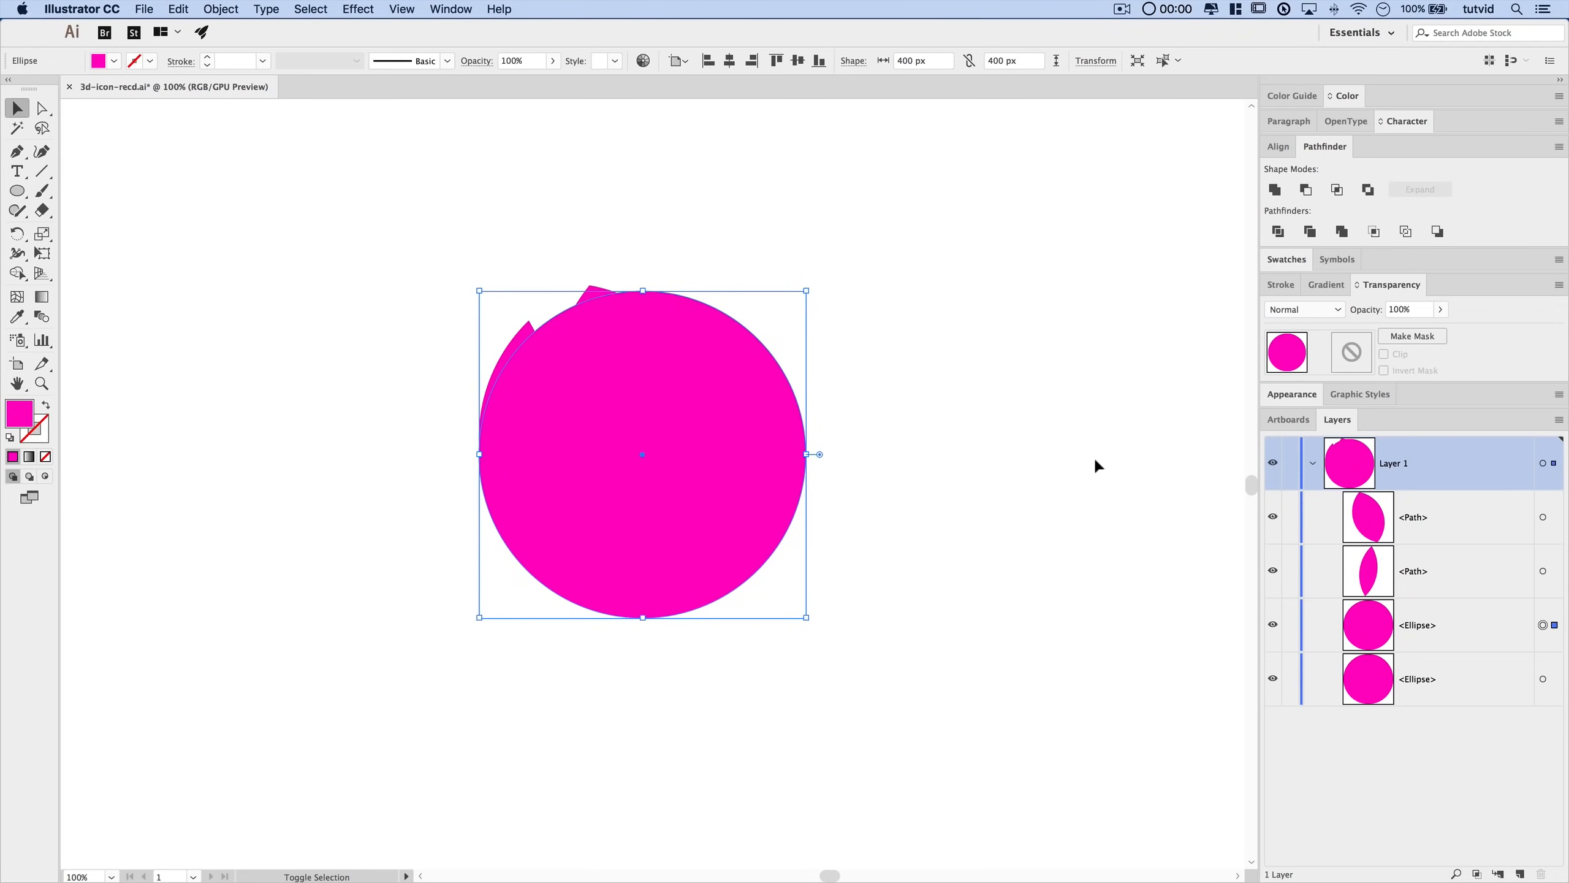
{"action": "left_click", "coordinate": [229, 10]}
{"action": "mouse_move", "coordinate": [236, 28]}
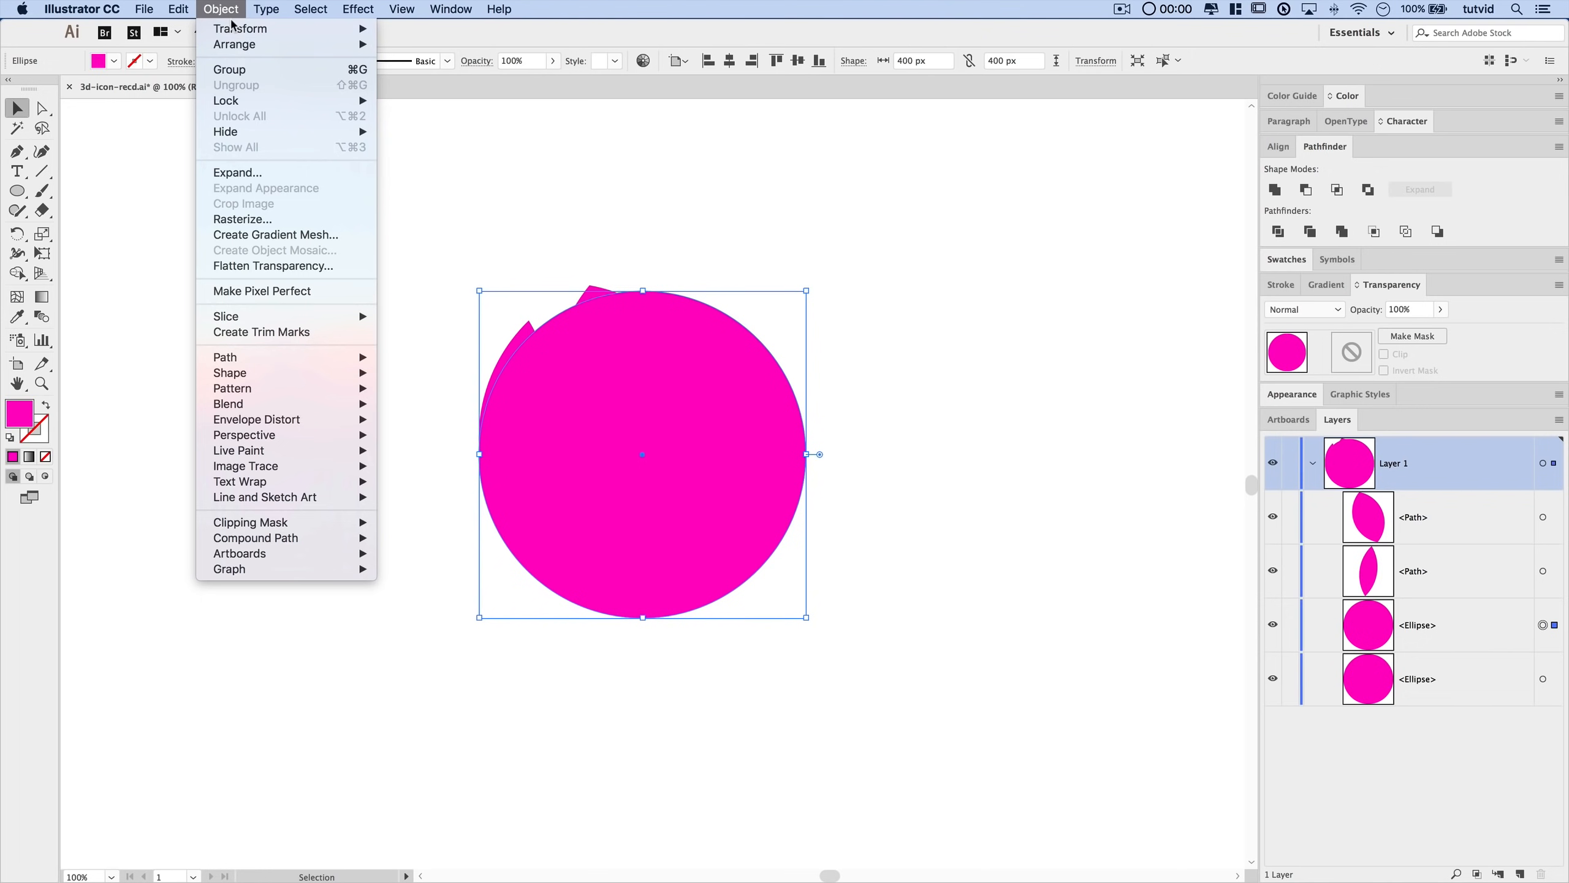
{"action": "left_click", "coordinate": [231, 21]}
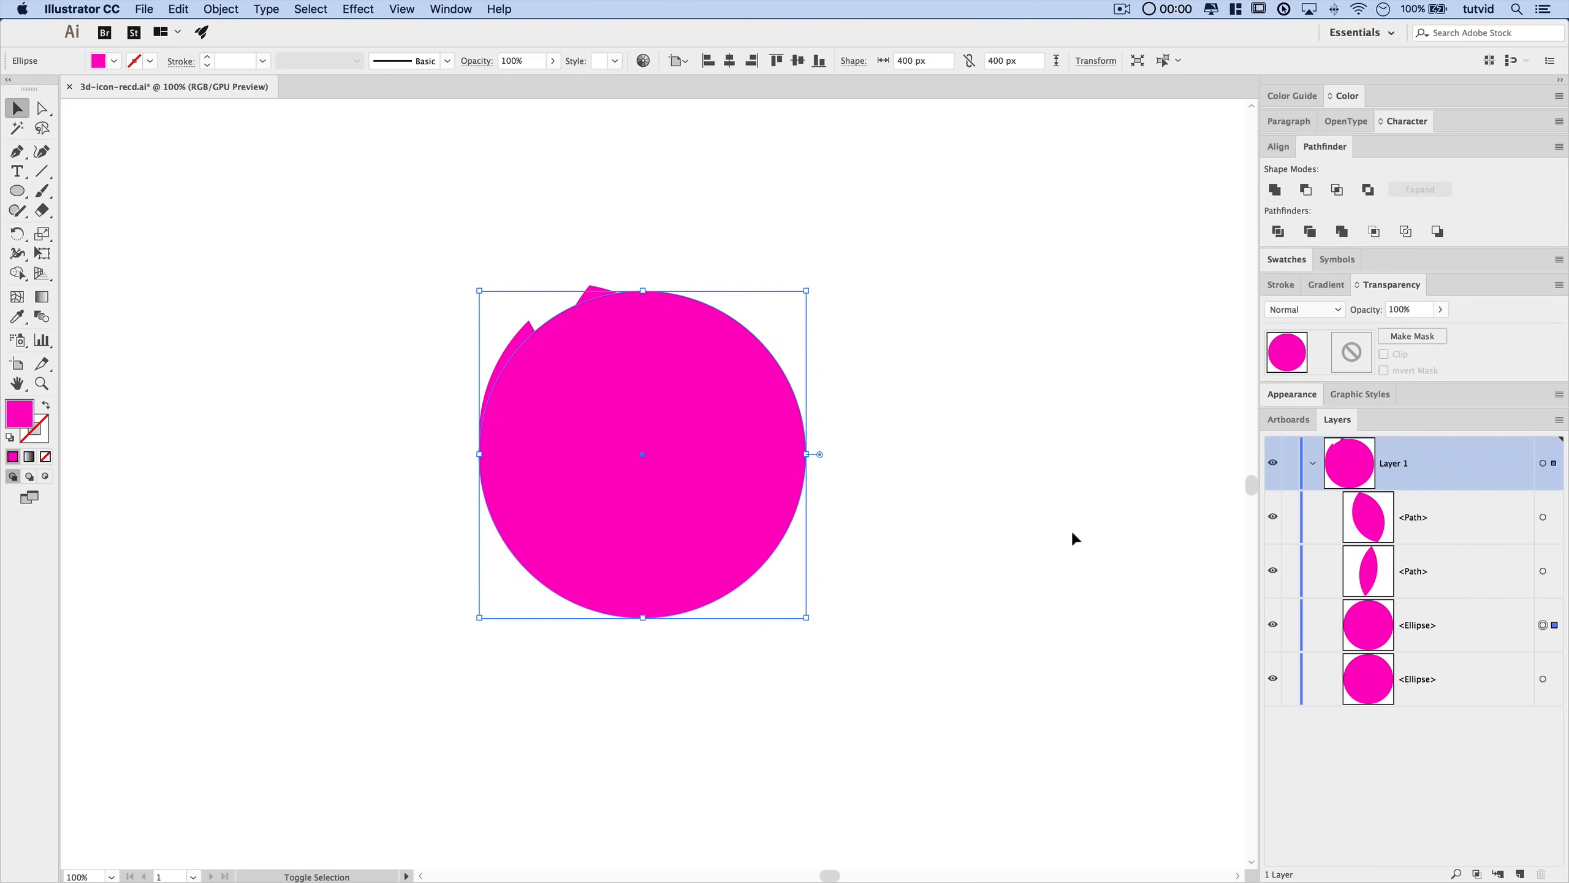
- Nudge the new circle copy about 280 px to the right and about 110 px up, overlapping the original circle's right side
{"action": "key", "text": "shift+Right"}
{"action": "key", "text": "shift+Right"}
{"action": "key", "text": "shift+Right"}
{"action": "key", "text": "shift+Right"}
{"action": "key", "text": "shift+Right"}
{"action": "key", "text": "shift+Right"}
{"action": "key", "text": "shift+Right"}
{"action": "key", "text": "shift+Right"}
{"action": "key", "text": "shift+Right"}
{"action": "key", "text": "shift+Right"}
{"action": "key", "text": "shift+Right"}
{"action": "key", "text": "shift+Right"}
{"action": "key", "text": "shift+Right"}
{"action": "key", "text": "shift+Right"}
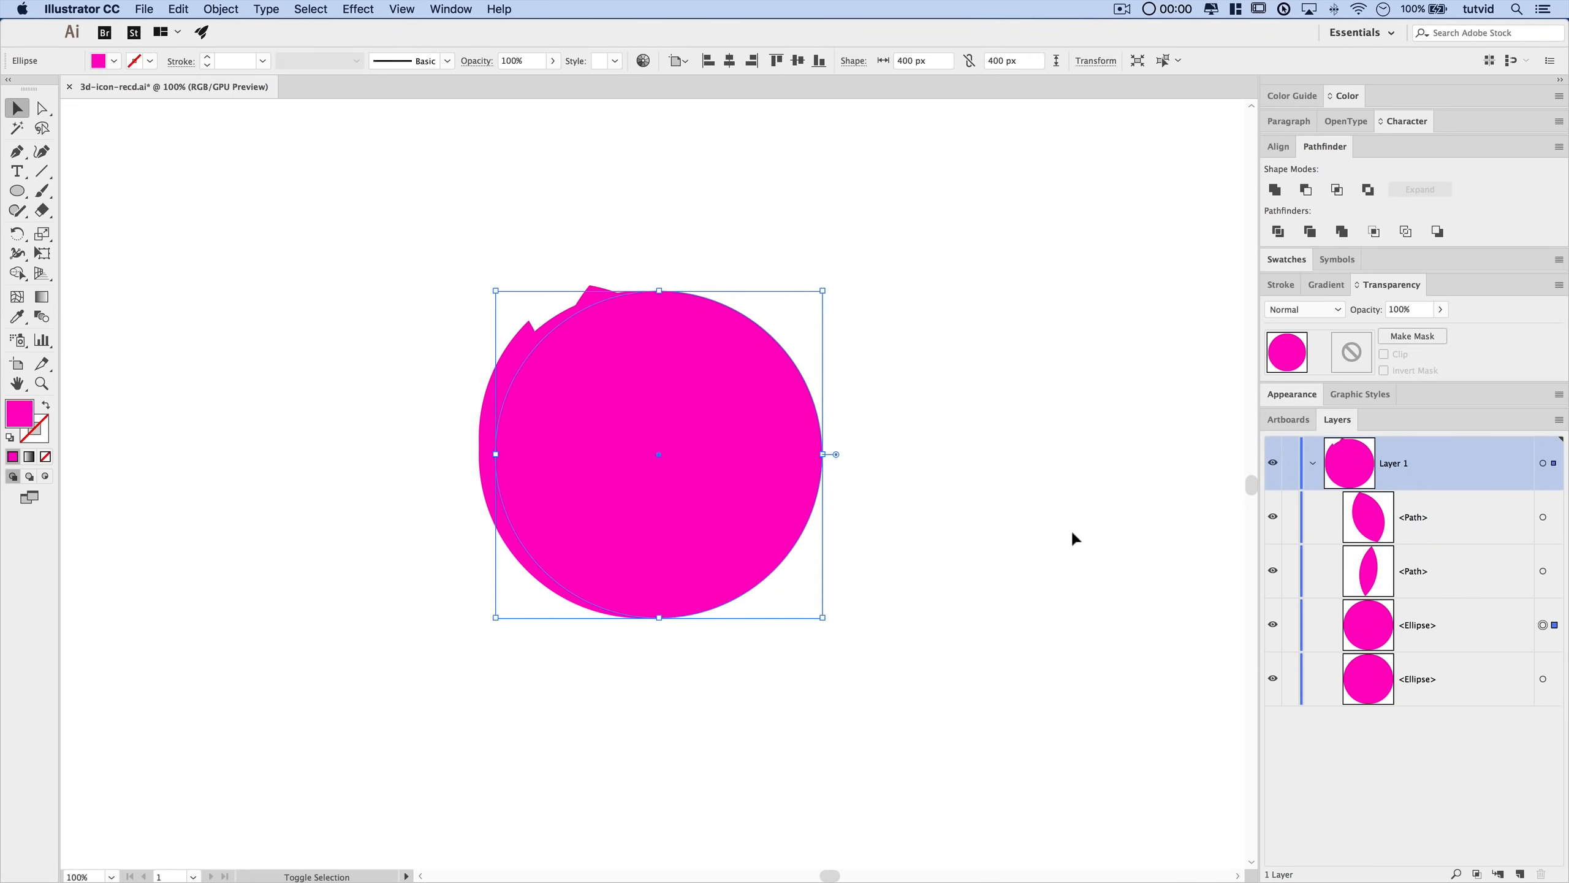
{"action": "key", "text": "shift+Right"}
{"action": "key", "text": "shift+Right"}
{"action": "key", "text": "shift+Right"}
{"action": "key", "text": "shift+Right"}
{"action": "key", "text": "shift+Right"}
{"action": "key", "text": "shift+Right"}
{"action": "key", "text": "shift+Right"}
{"action": "key", "text": "shift+Right"}
{"action": "key", "text": "shift+Right"}
{"action": "key", "text": "shift+Right"}
{"action": "key", "text": "shift+Right"}
{"action": "key", "text": "shift+Right"}
{"action": "key", "text": "shift+Right"}
{"action": "key", "text": "shift+Right"}
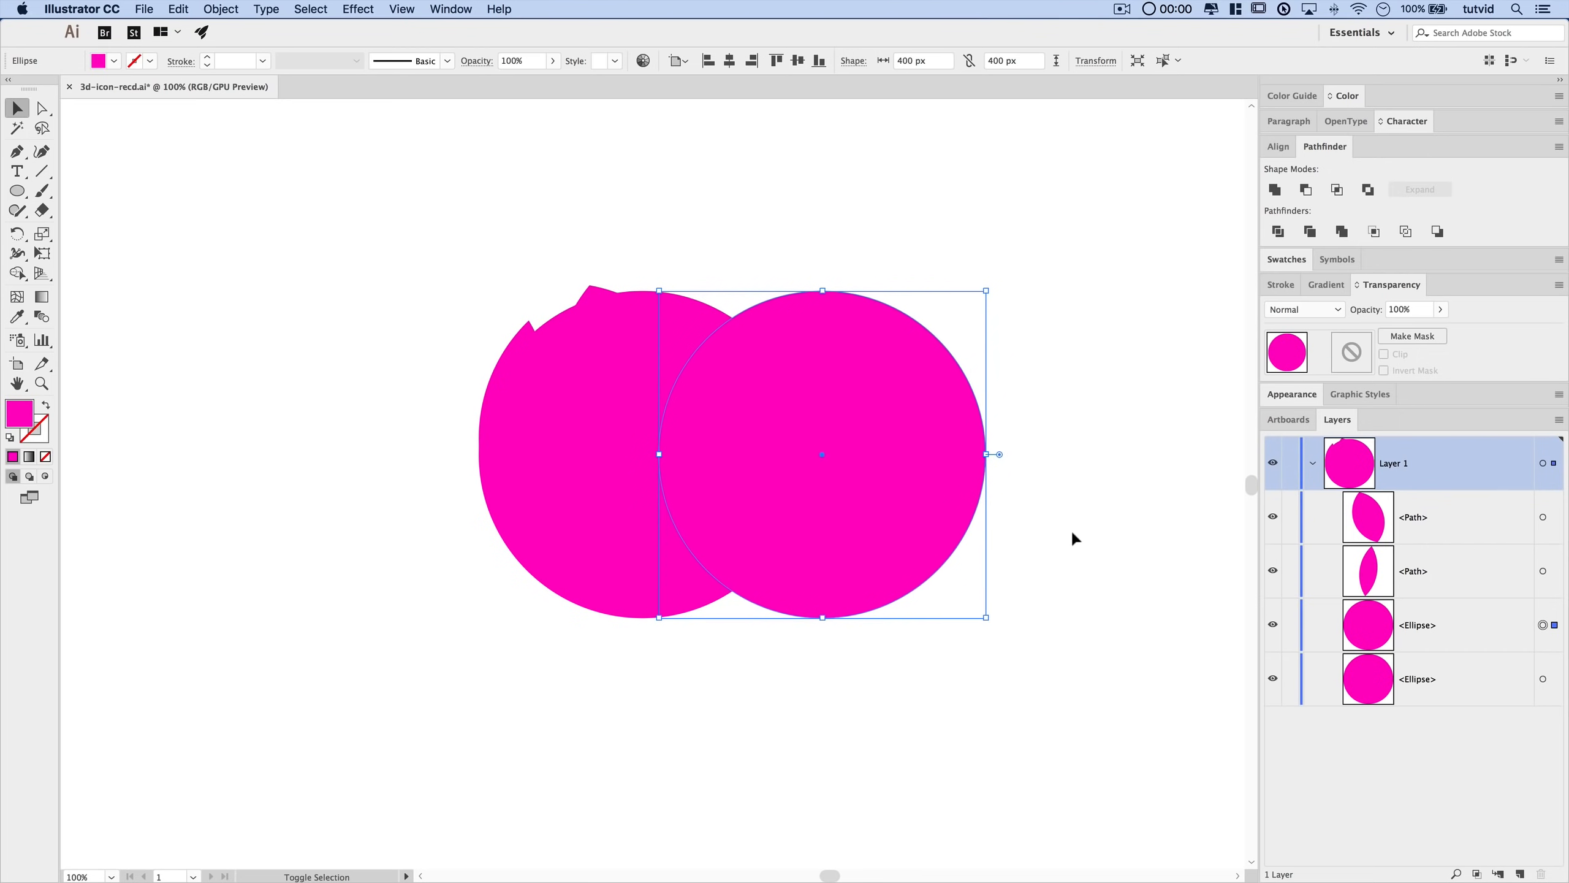
{"action": "key", "text": "shift+Right"}
{"action": "key", "text": "shift+Right"}
{"action": "key", "text": "shift+Right"}
{"action": "key", "text": "shift+Right"}
{"action": "key", "text": "shift+Right"}
{"action": "key", "text": "shift+Right"}
{"action": "key", "text": "shift+Right"}
{"action": "key", "text": "shift+Right"}
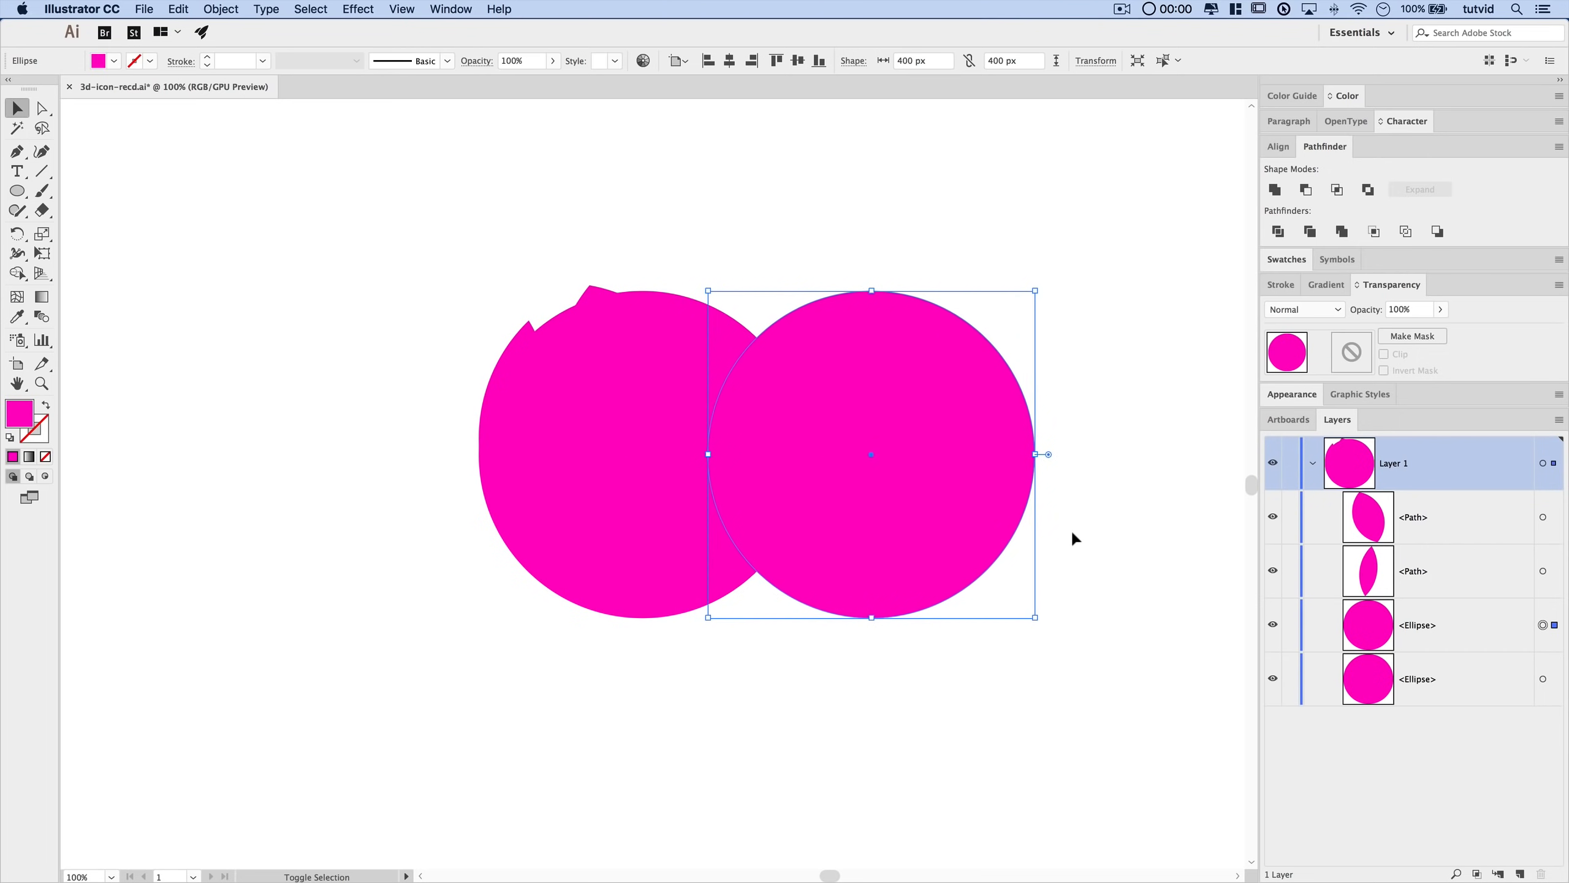
{"action": "key", "text": "shift+Up"}
{"action": "key", "text": "shift+Up"}
{"action": "key", "text": "shift+Up"}
{"action": "key", "text": "shift+Up"}
{"action": "key", "text": "shift+Up"}
{"action": "key", "text": "shift+Up"}
{"action": "key", "text": "shift+Up"}
{"action": "key", "text": "shift+Up"}
{"action": "key", "text": "shift+Up"}
{"action": "key", "text": "shift+Up"}
{"action": "key", "text": "shift+Up"}
{"action": "key", "text": "shift+Up"}
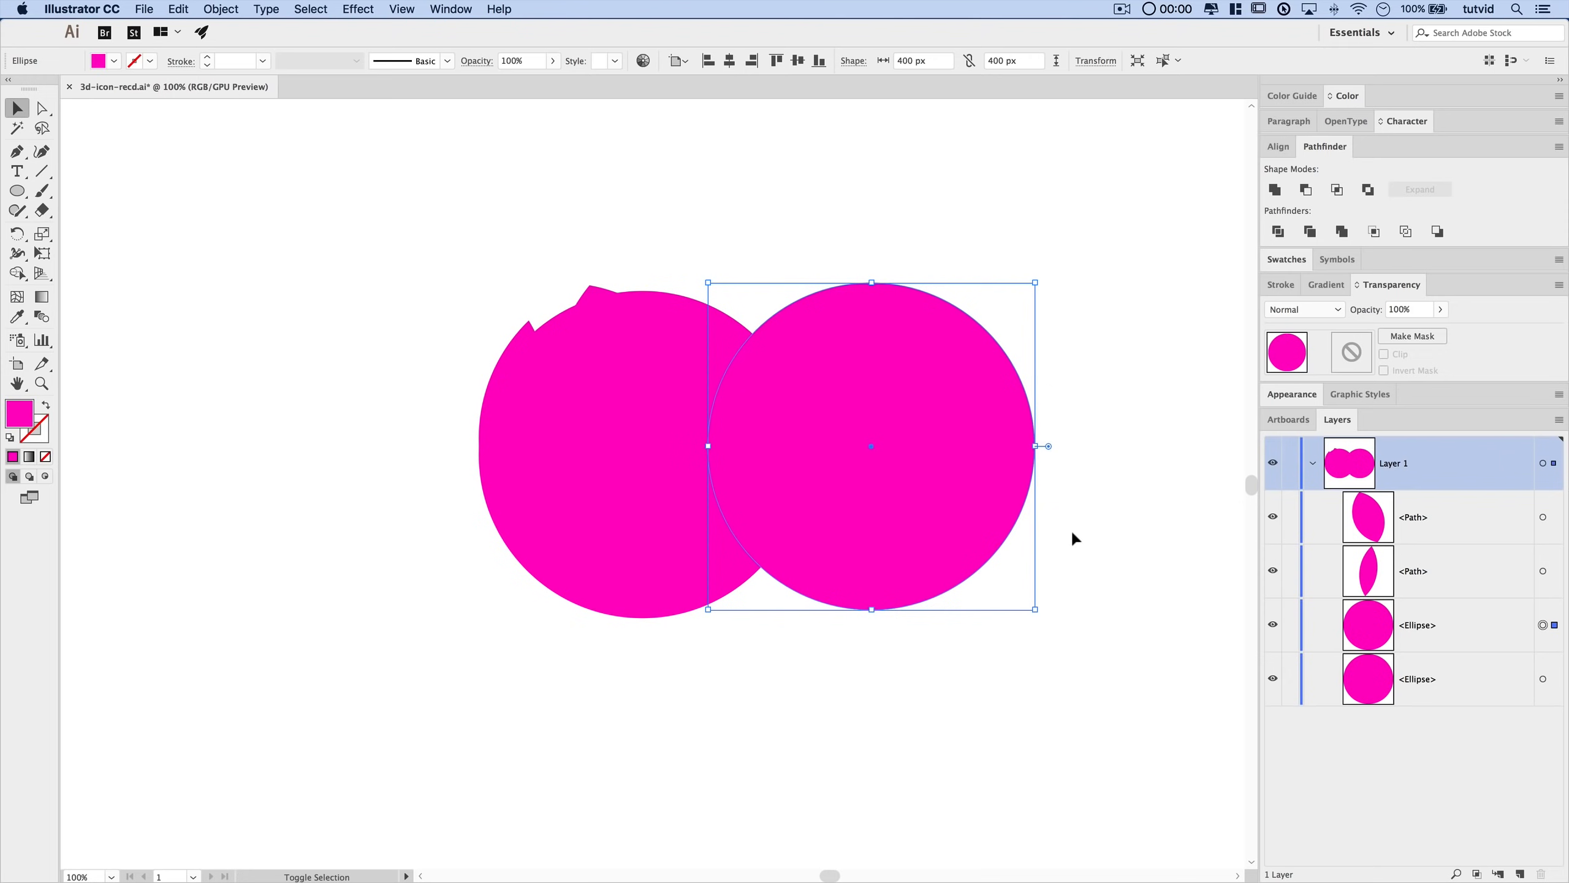
{"action": "key", "text": "shift+Up"}
{"action": "key", "text": "shift+Up"}
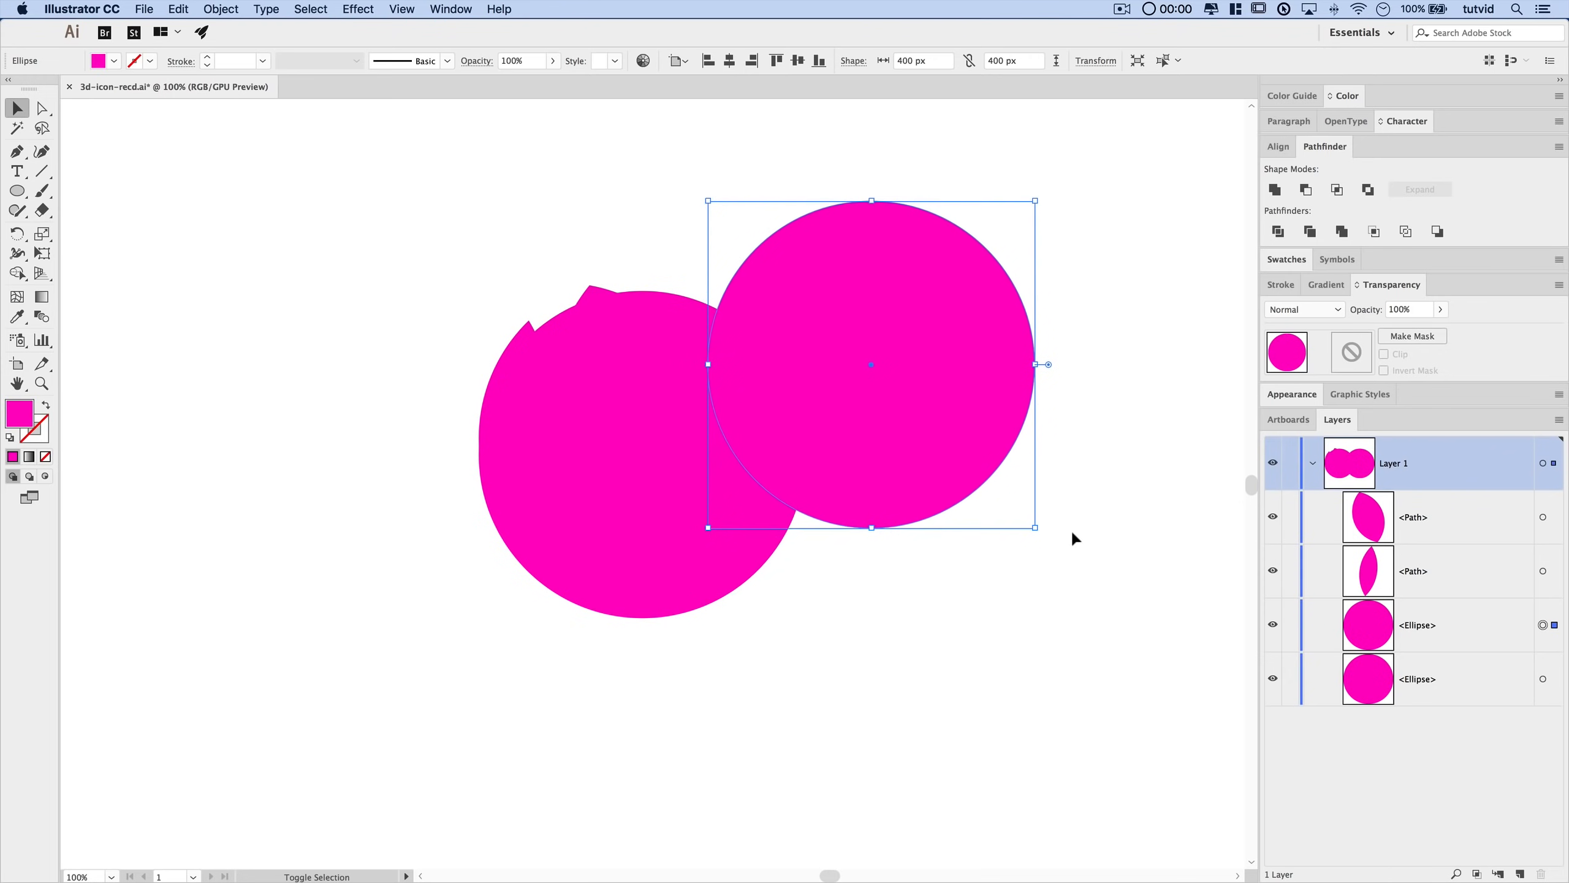
- Paste another copy of the original circle in front and nudge it about 10 px right and 20 px down
{"action": "left_click", "coordinate": [580, 581]}
{"action": "key", "text": "super+c"}
{"action": "key", "text": "super+f"}
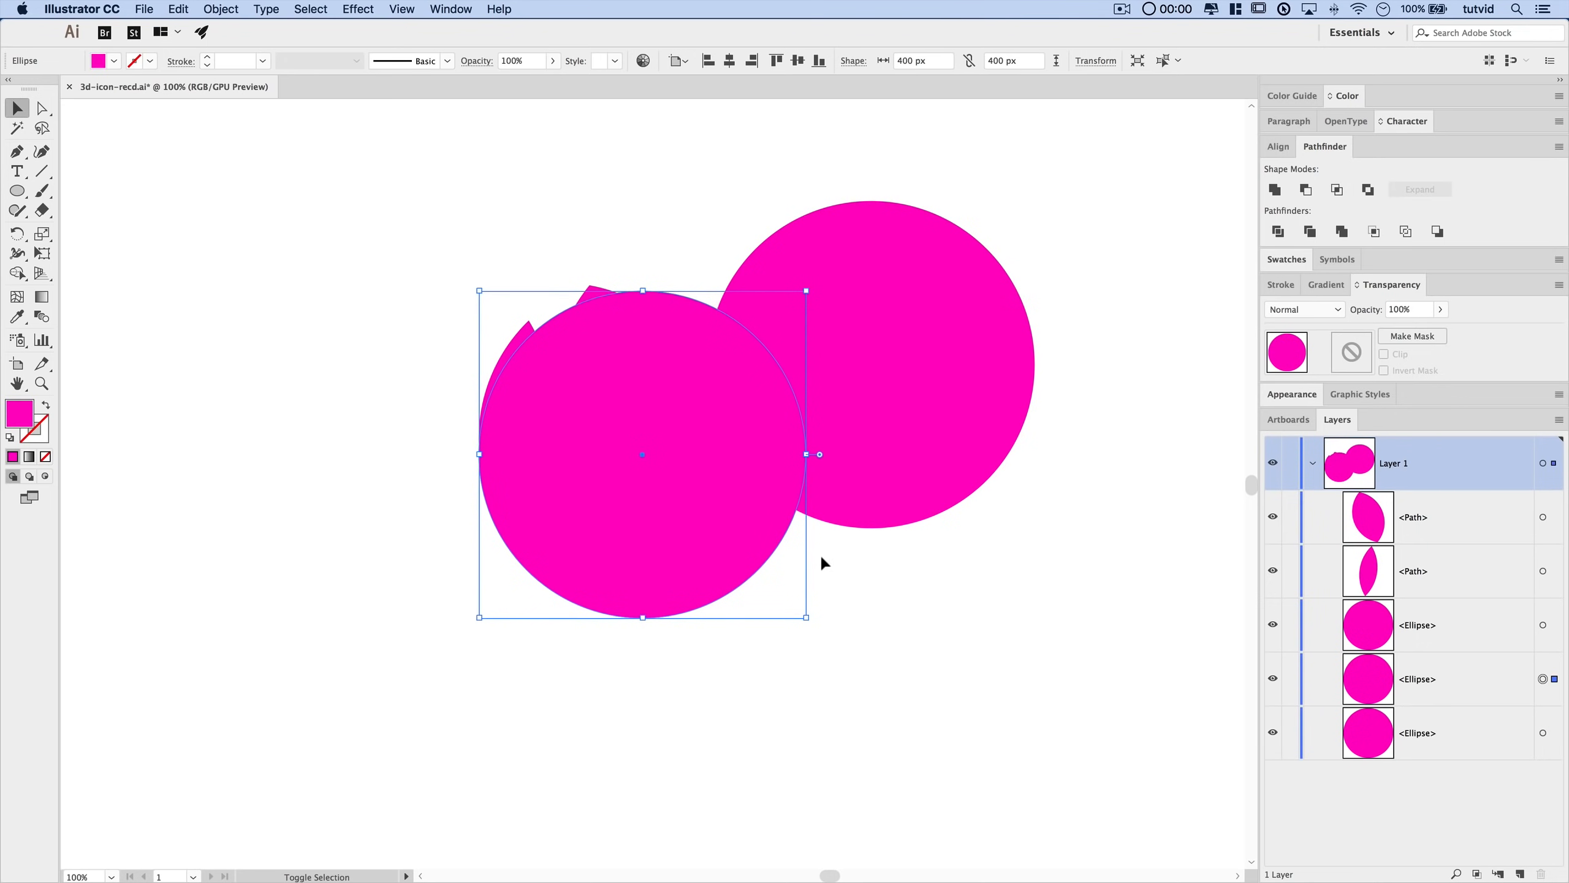
{"action": "key", "text": "shift+Right"}
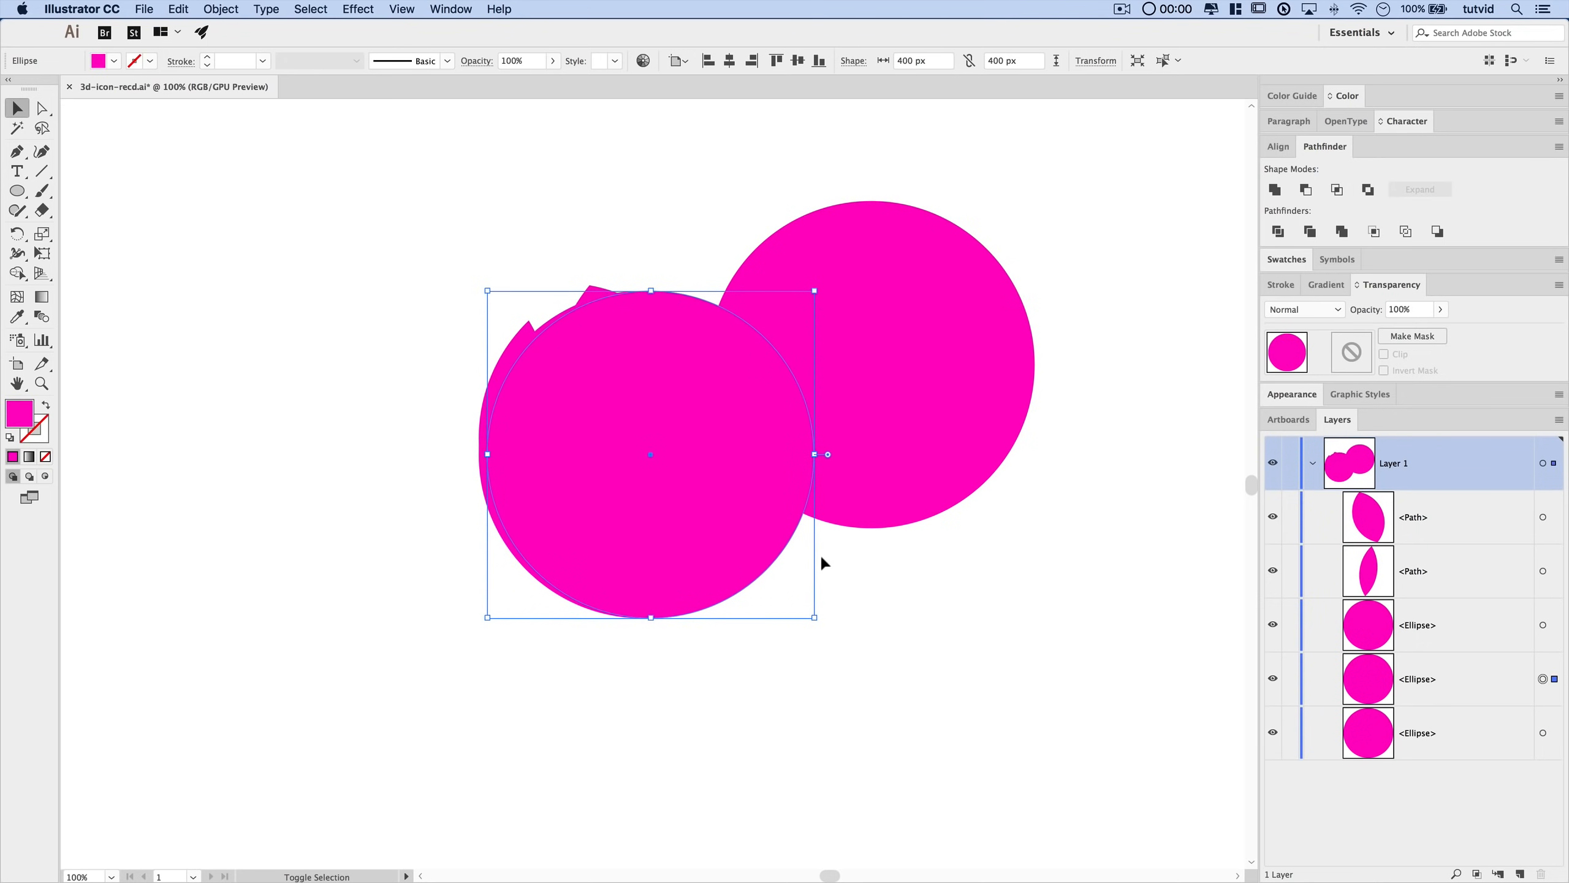
{"action": "key", "text": "shift+Down"}
{"action": "key", "text": "shift+Down"}
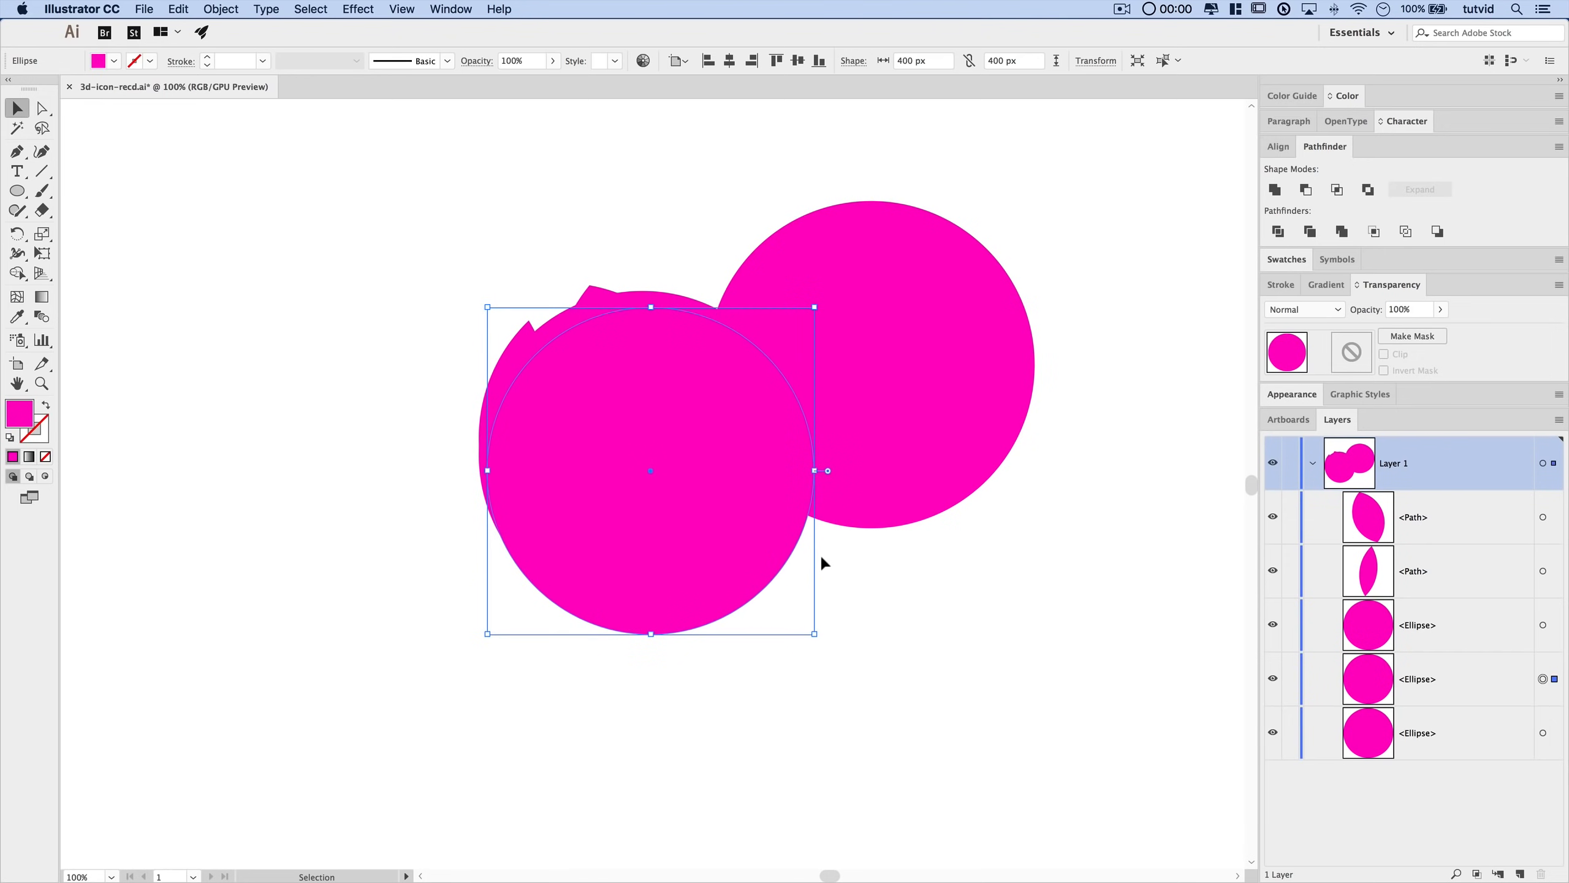
- Intersect the two offset circle copies into a leaf shape on the right side, and hide the original circle
{"action": "left_click", "coordinate": [924, 339], "text": "shift"}
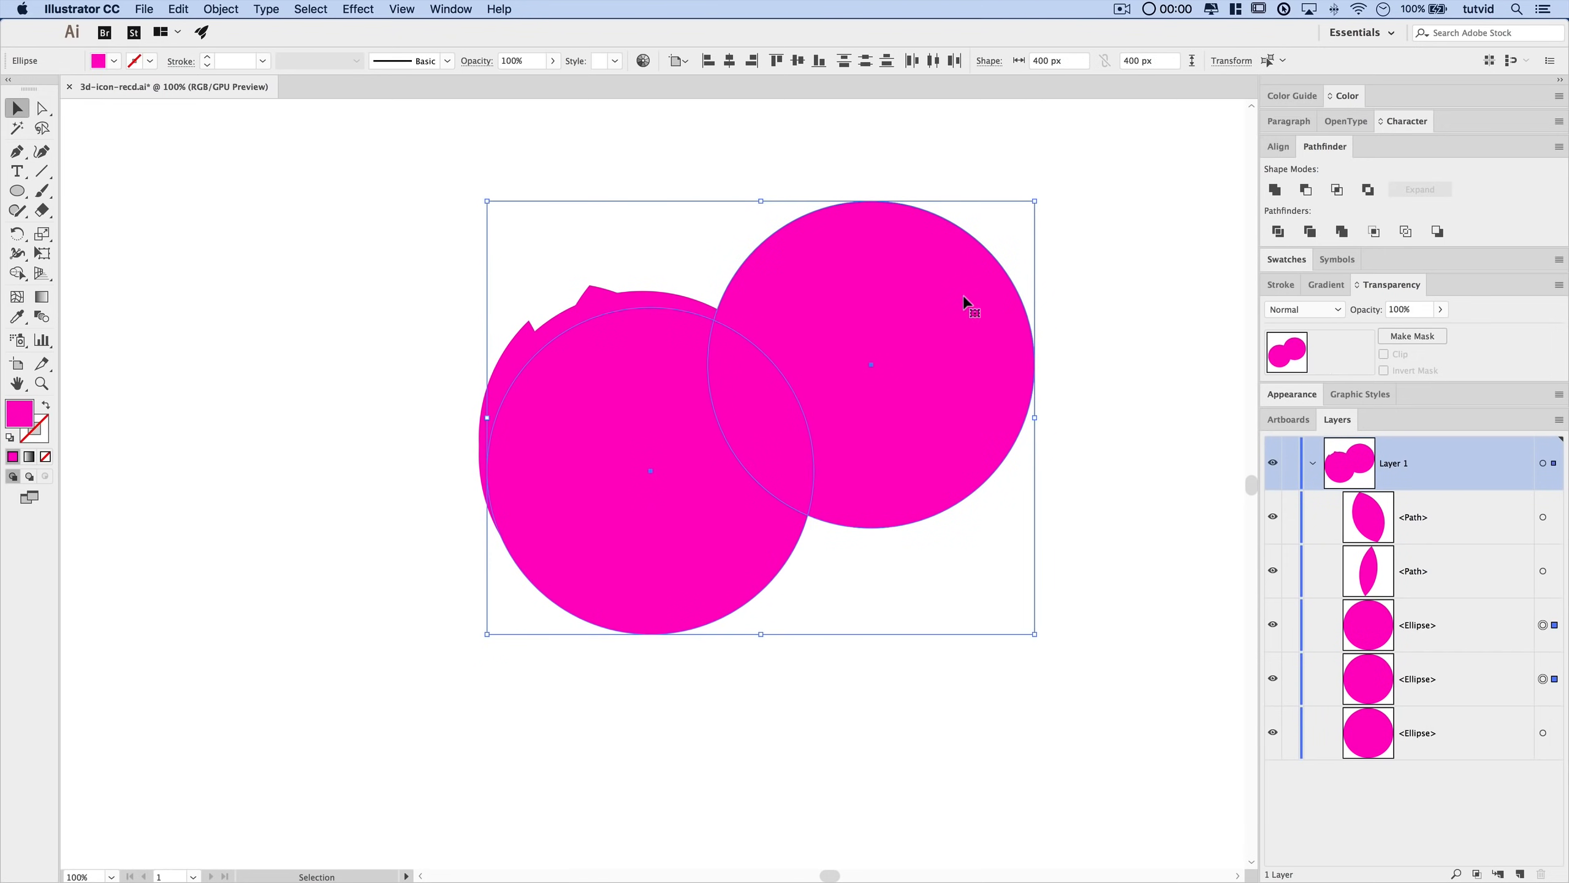
{"action": "left_click", "coordinate": [1337, 190]}
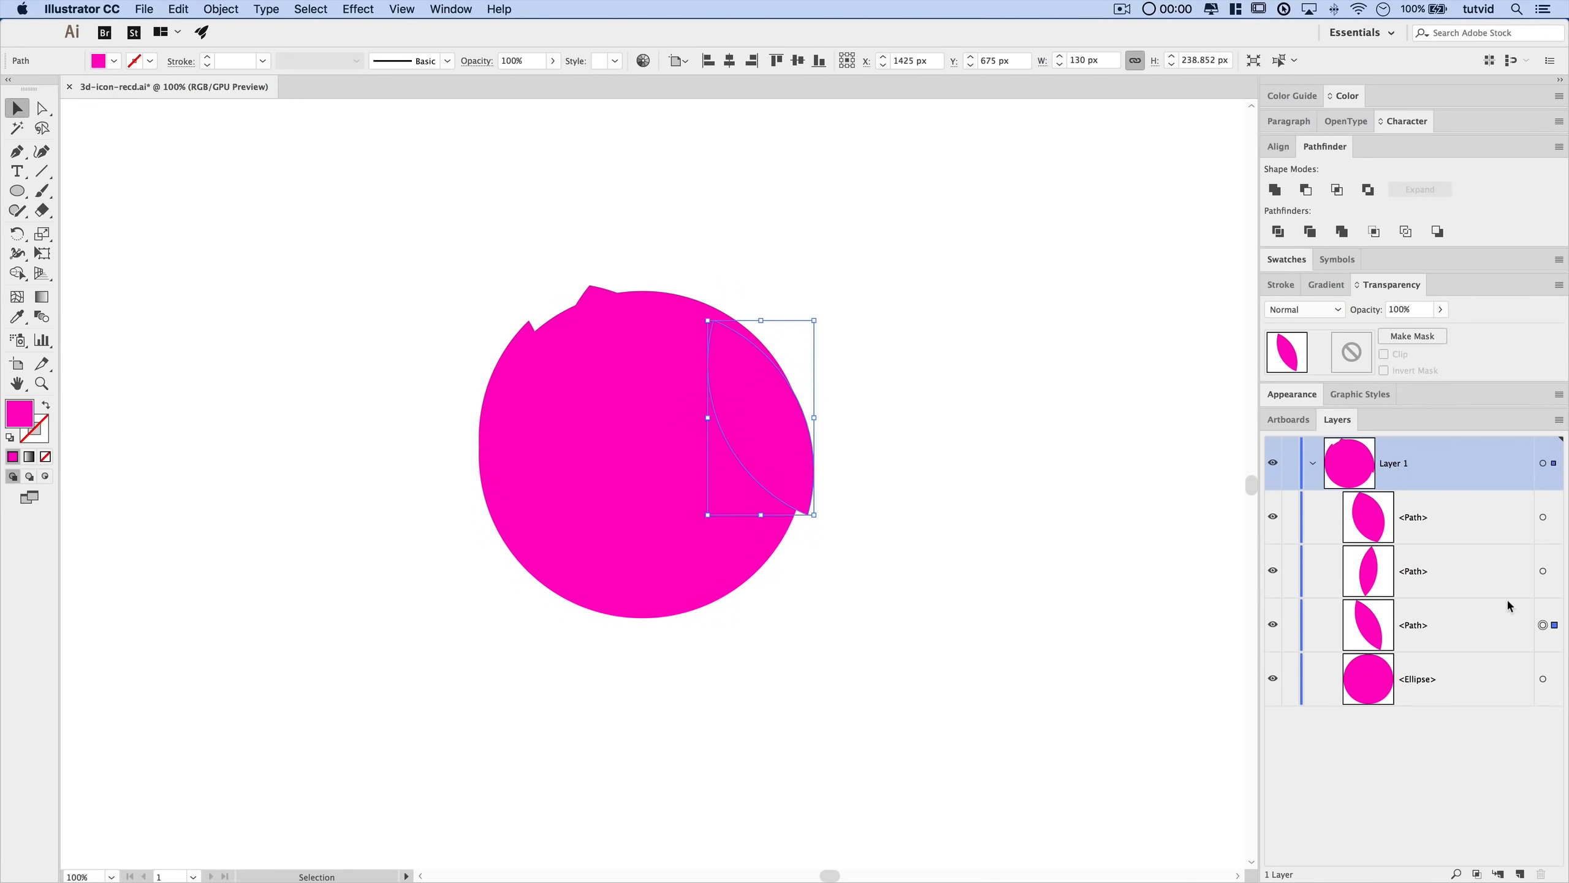
{"action": "left_click", "coordinate": [1273, 679]}
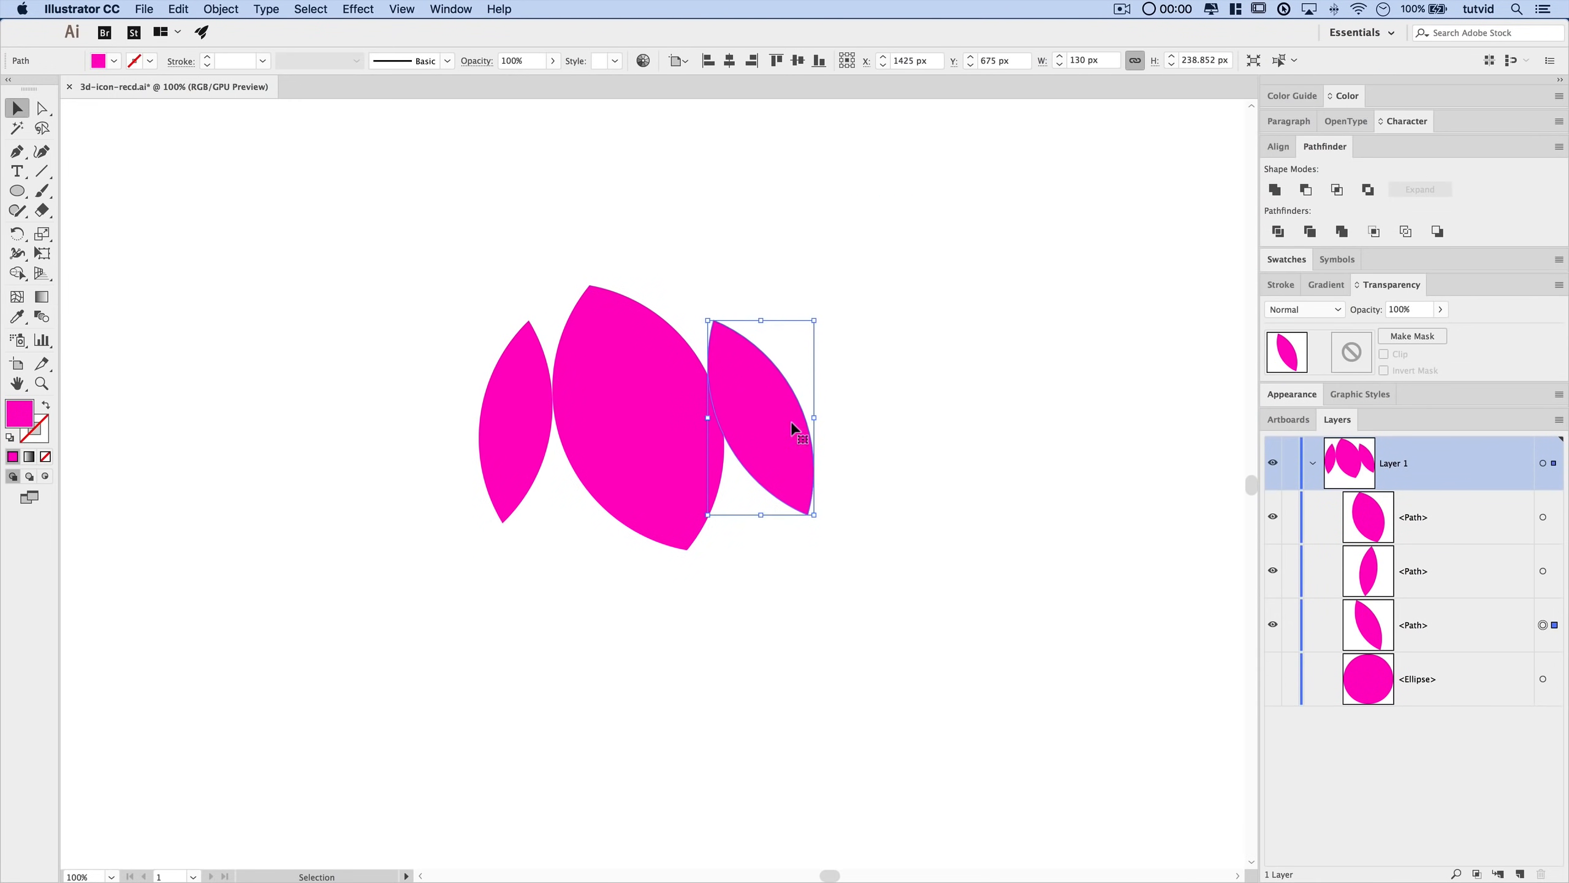
{"action": "left_click", "coordinate": [890, 405]}
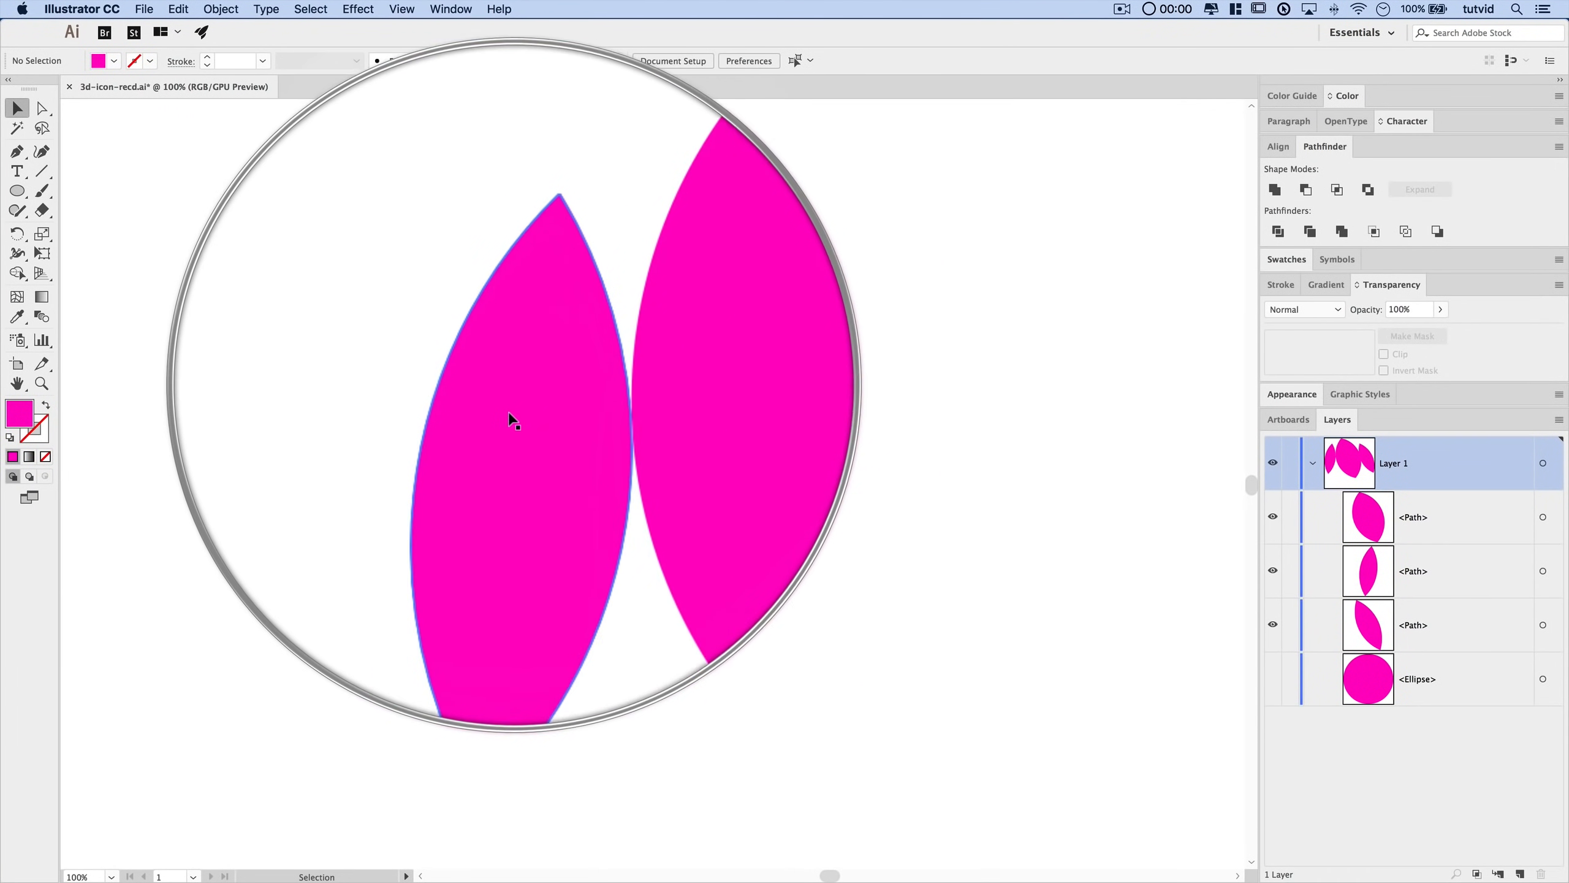
- Scale the left leaf shape up proportionally to about 93 × 257 px so it slightly overlaps the middle leaf, and deselect it
{"action": "left_click", "coordinate": [531, 336]}
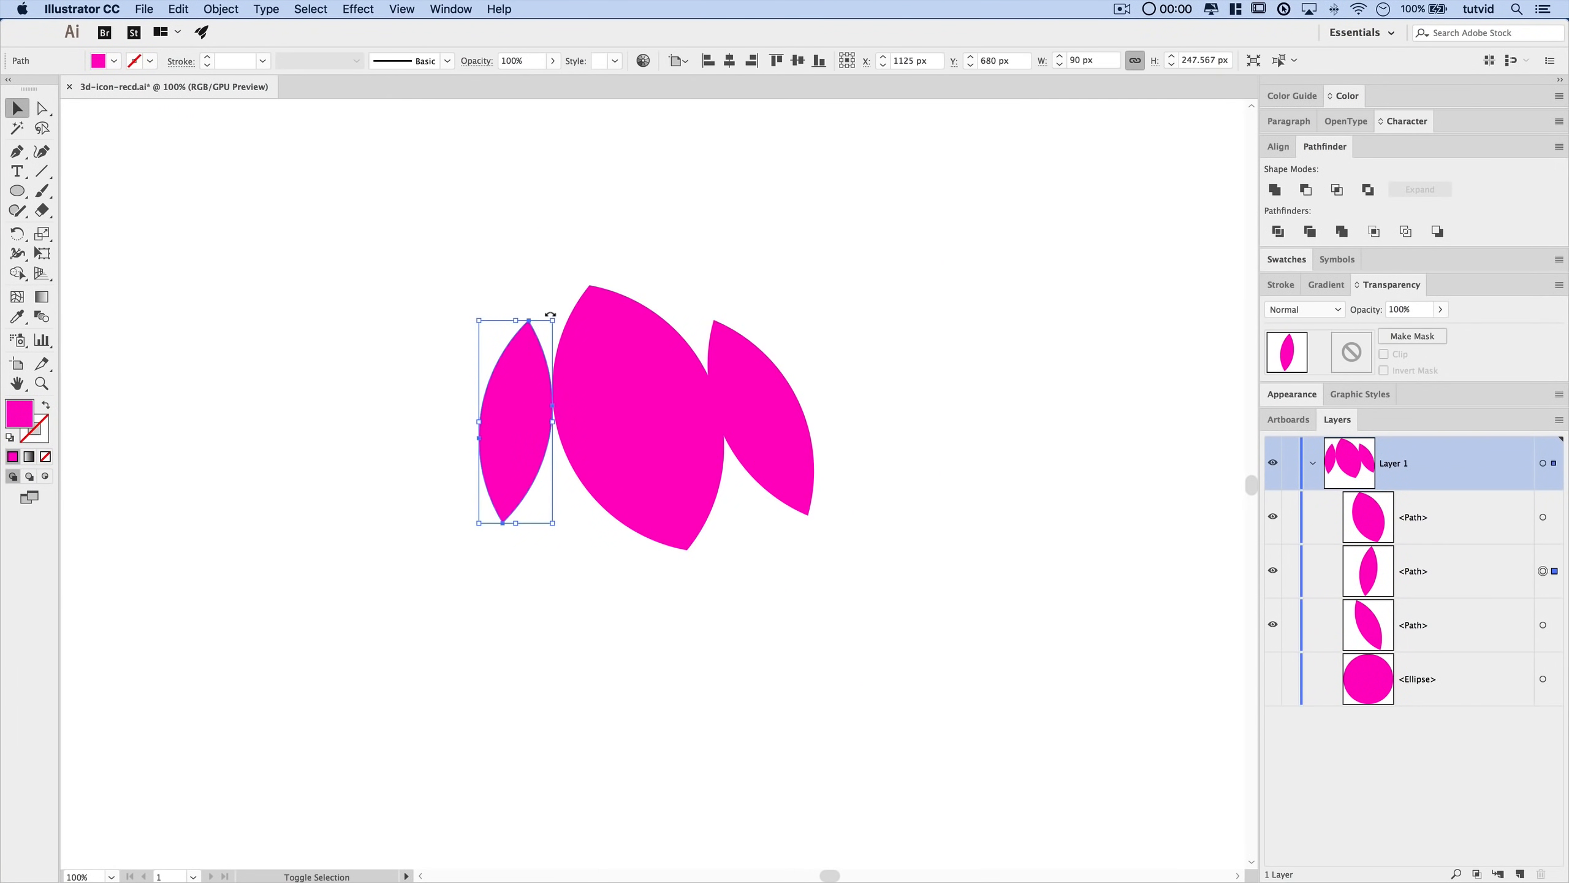
{"action": "left_click_drag", "start_coordinate": [552, 318], "coordinate": [555, 313]}
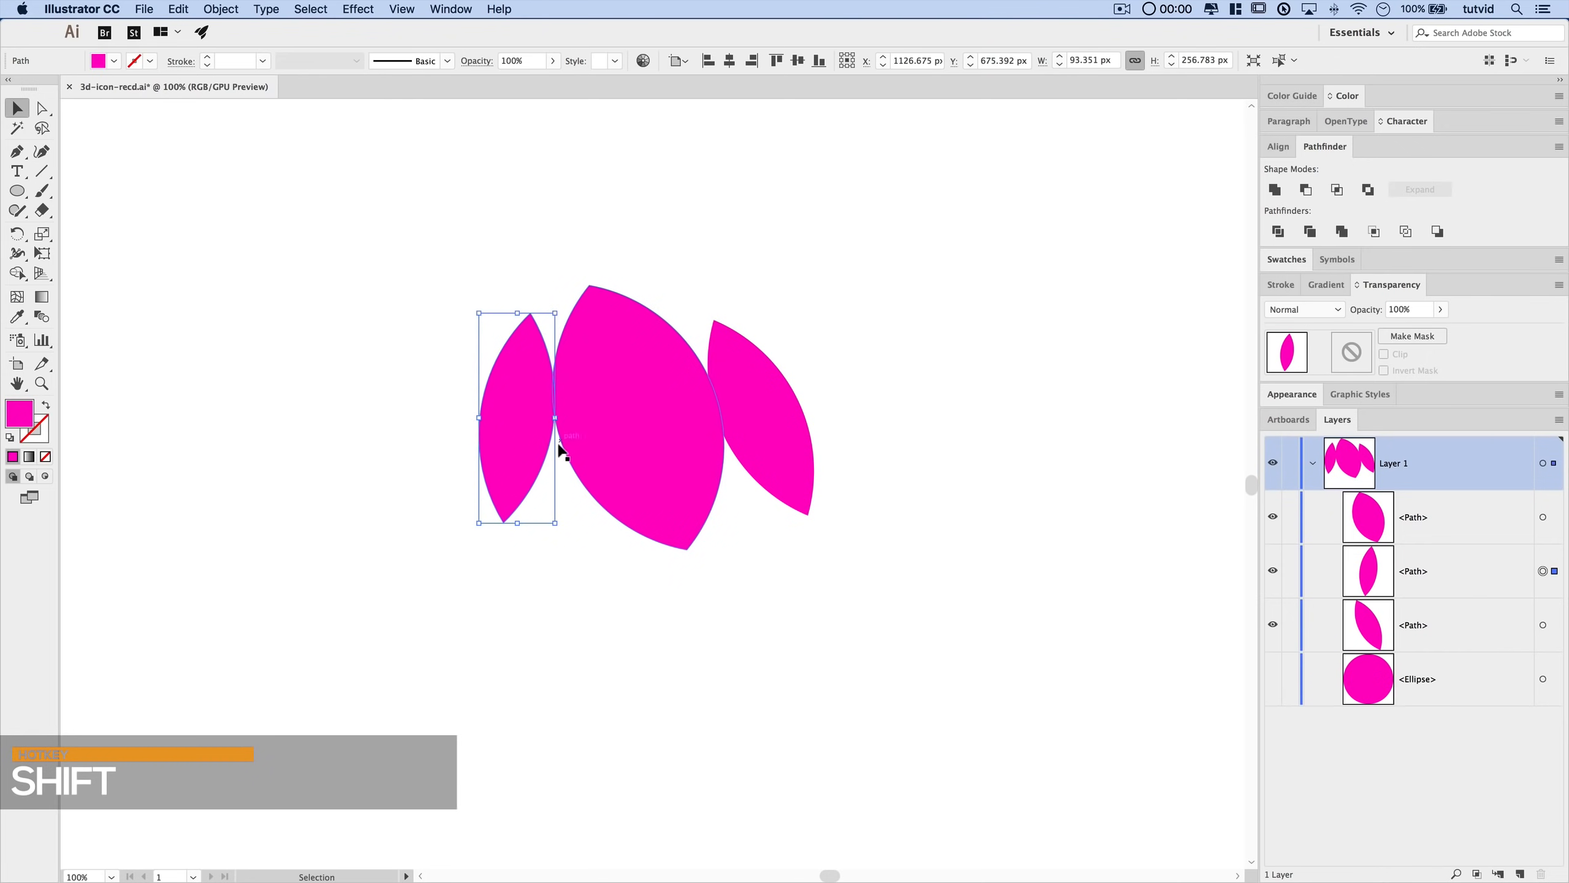
{"action": "left_click", "coordinate": [461, 413]}
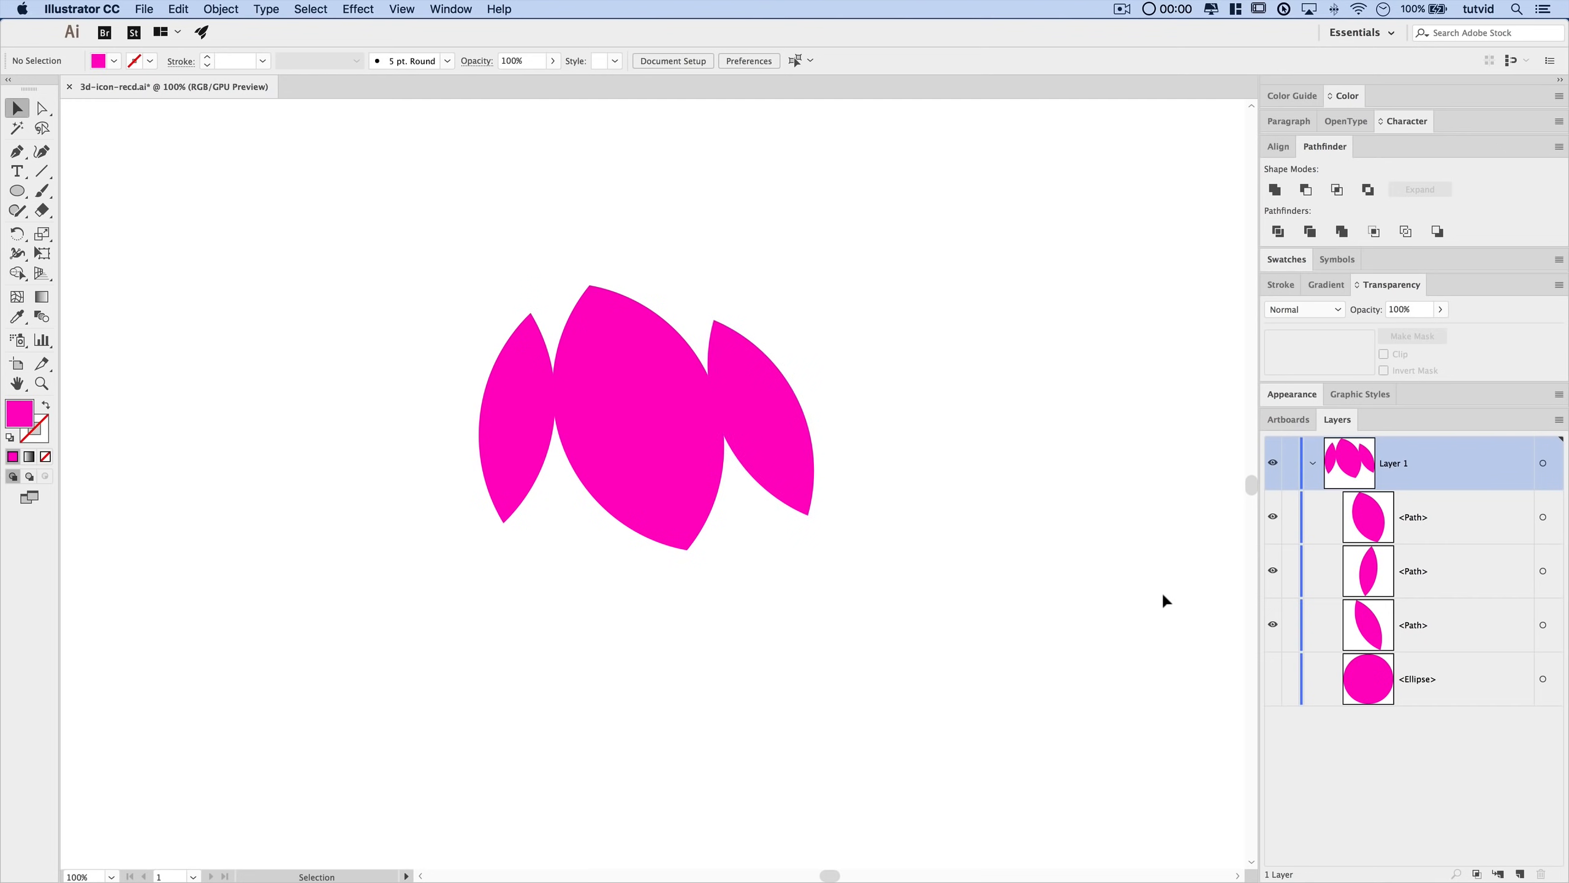
- Show the hidden circle, select it together with the three leaf shapes, and split them all with Pathfinder Divide
{"action": "left_click", "coordinate": [1273, 679]}
{"action": "left_click", "coordinate": [1437, 679]}
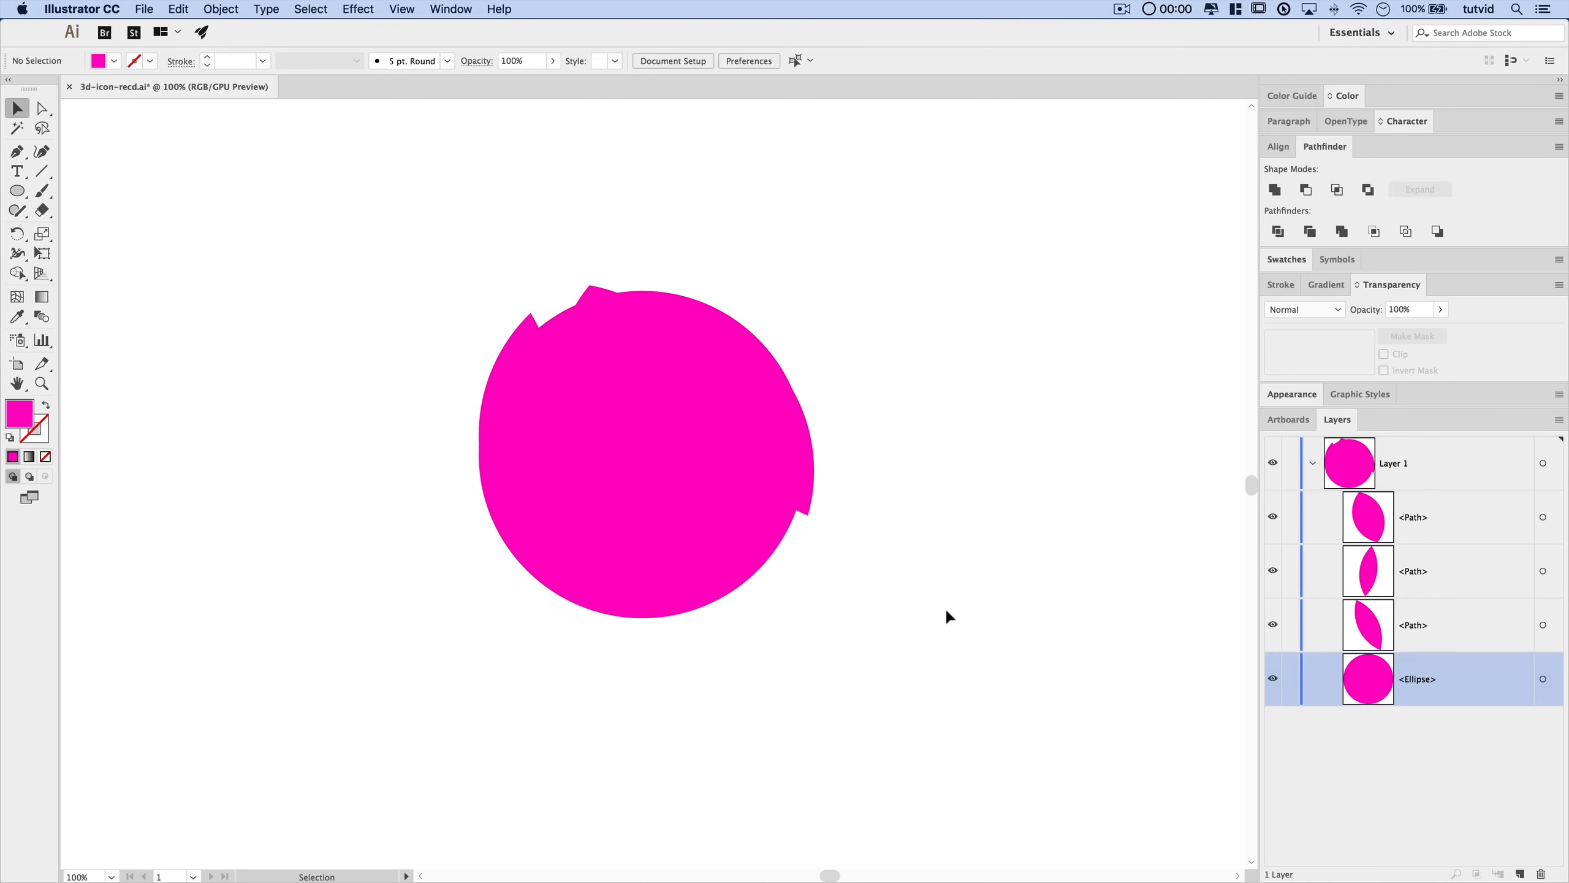
{"action": "left_click_drag", "start_coordinate": [275, 270], "coordinate": [1012, 626]}
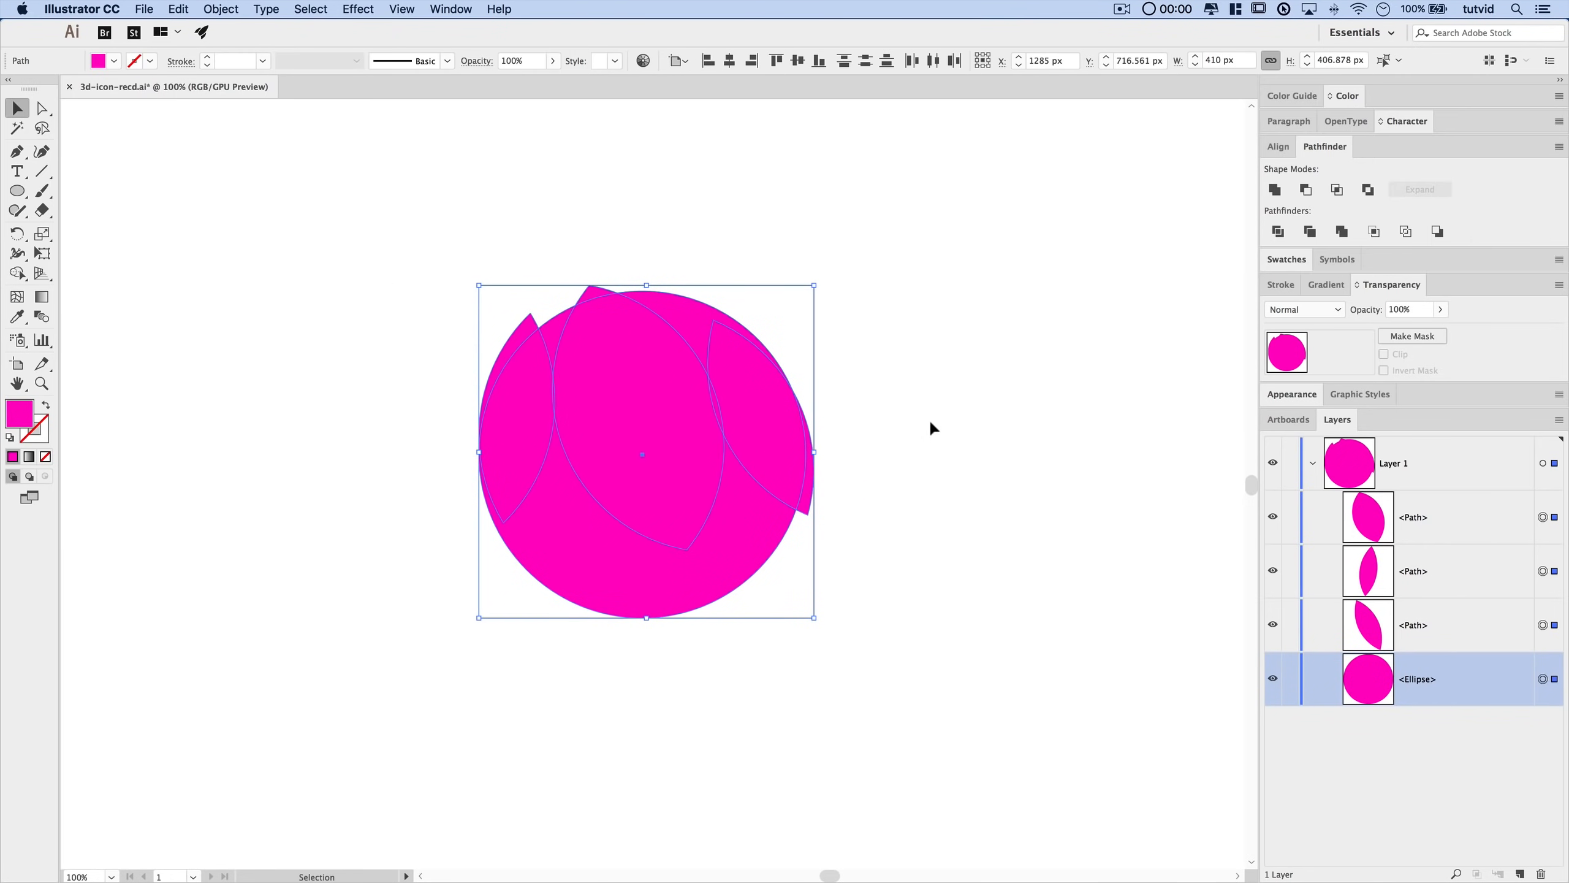
{"action": "left_click", "coordinate": [1278, 231]}
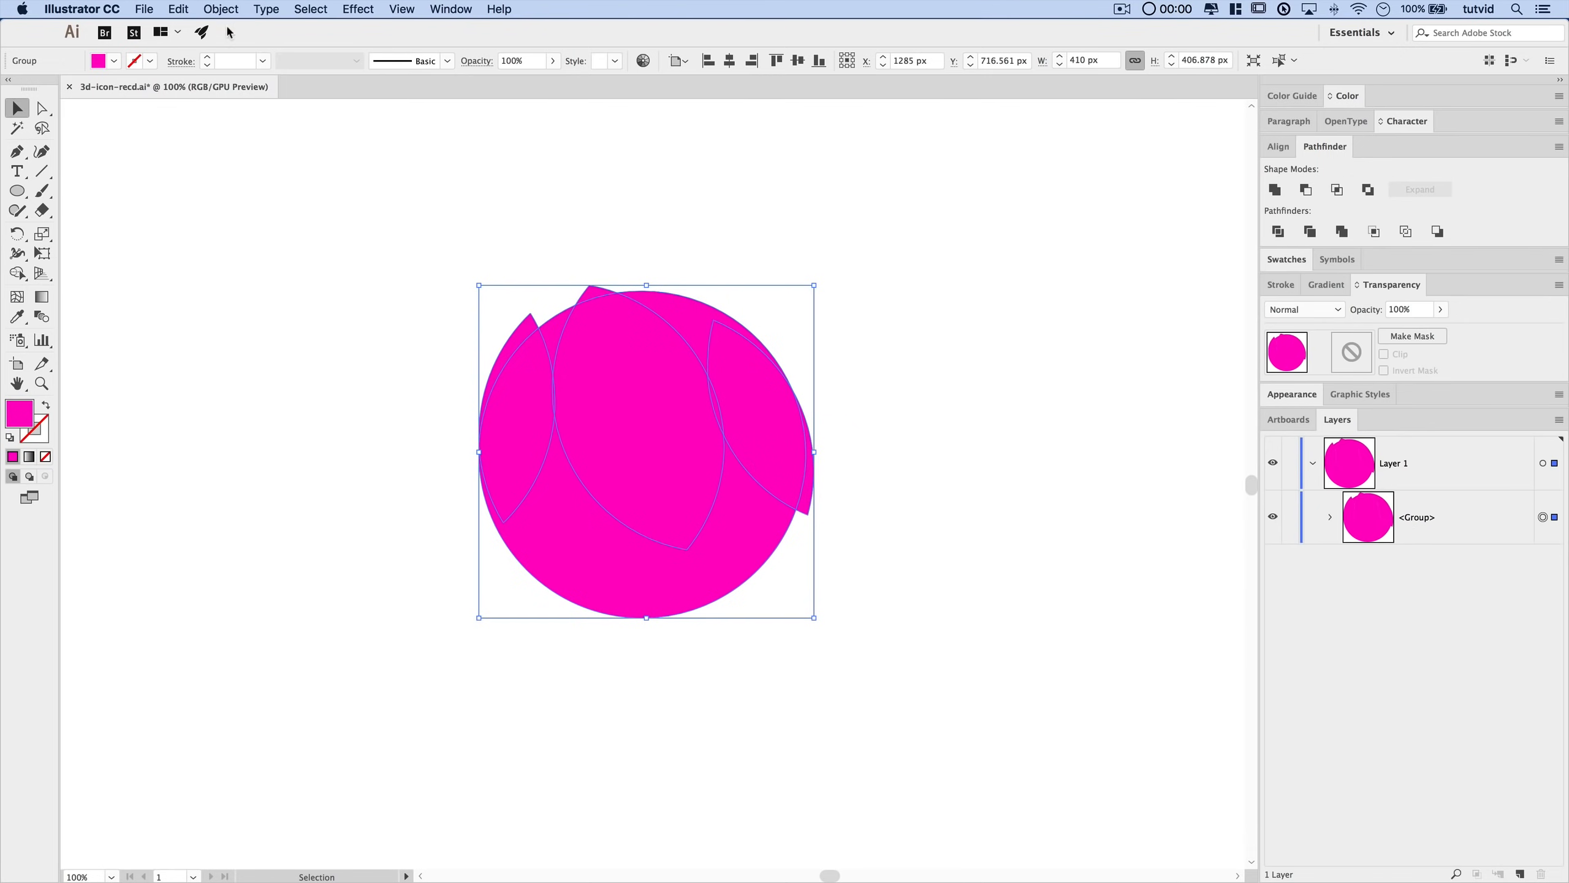
- Ungroup the divided pieces and deselect them
{"action": "left_click", "coordinate": [221, 9]}
{"action": "left_click", "coordinate": [253, 87]}
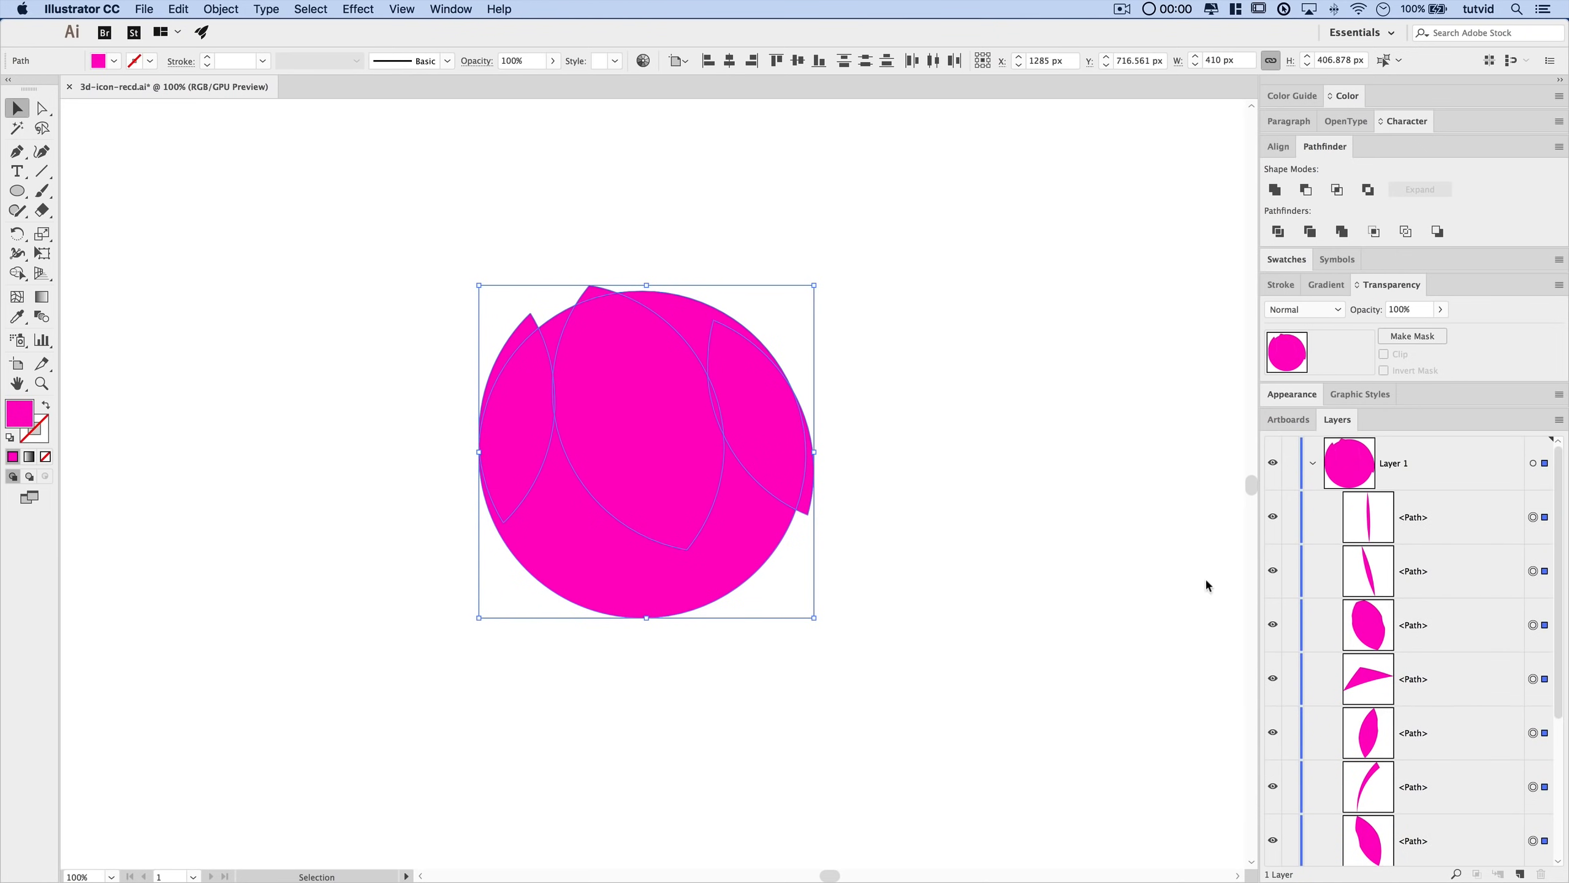
{"action": "left_click", "coordinate": [986, 430]}
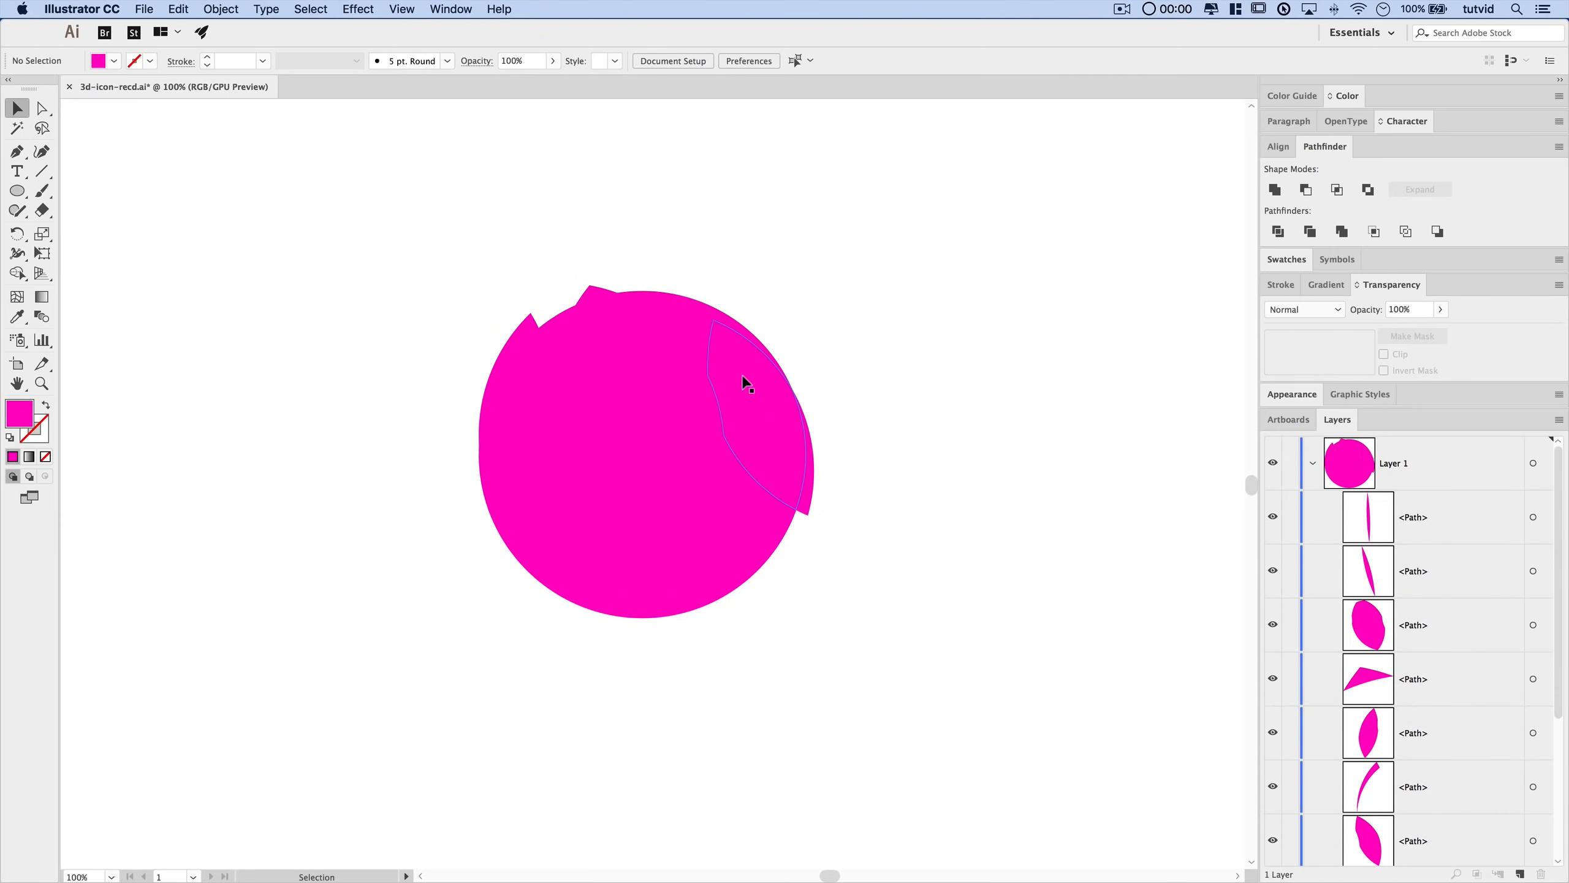
- Delete the circle pieces showing between the leaf tips and the sliver protruding beyond the circle's right edge
{"action": "left_click", "coordinate": [677, 307]}
{"action": "key", "text": "Delete"}
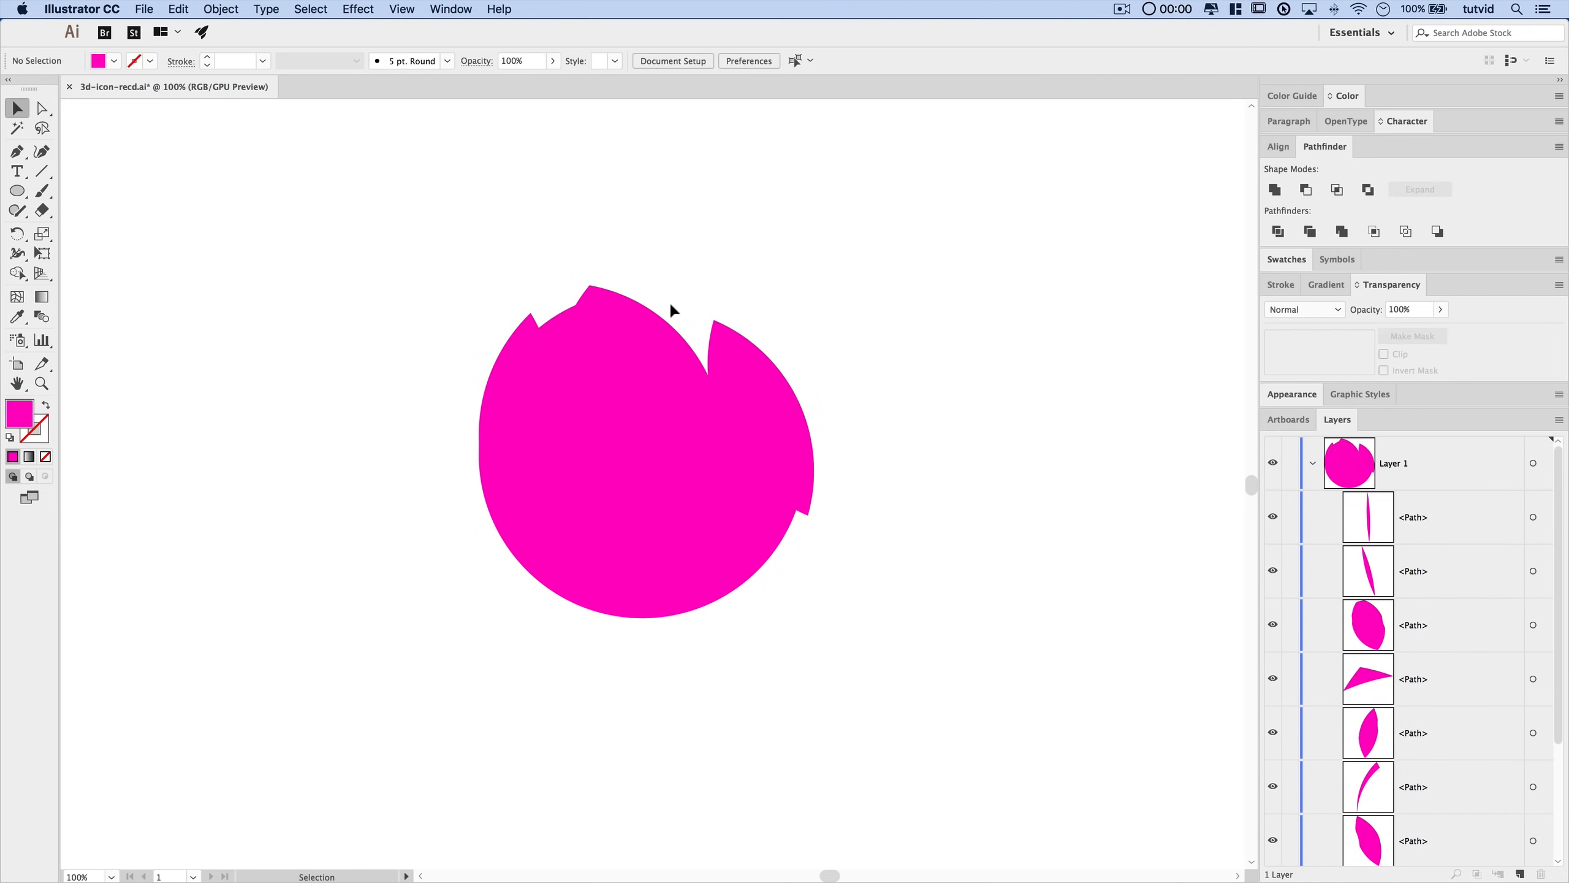
{"action": "left_click", "coordinate": [559, 334]}
{"action": "key", "text": "Delete"}
{"action": "left_click", "coordinate": [808, 455]}
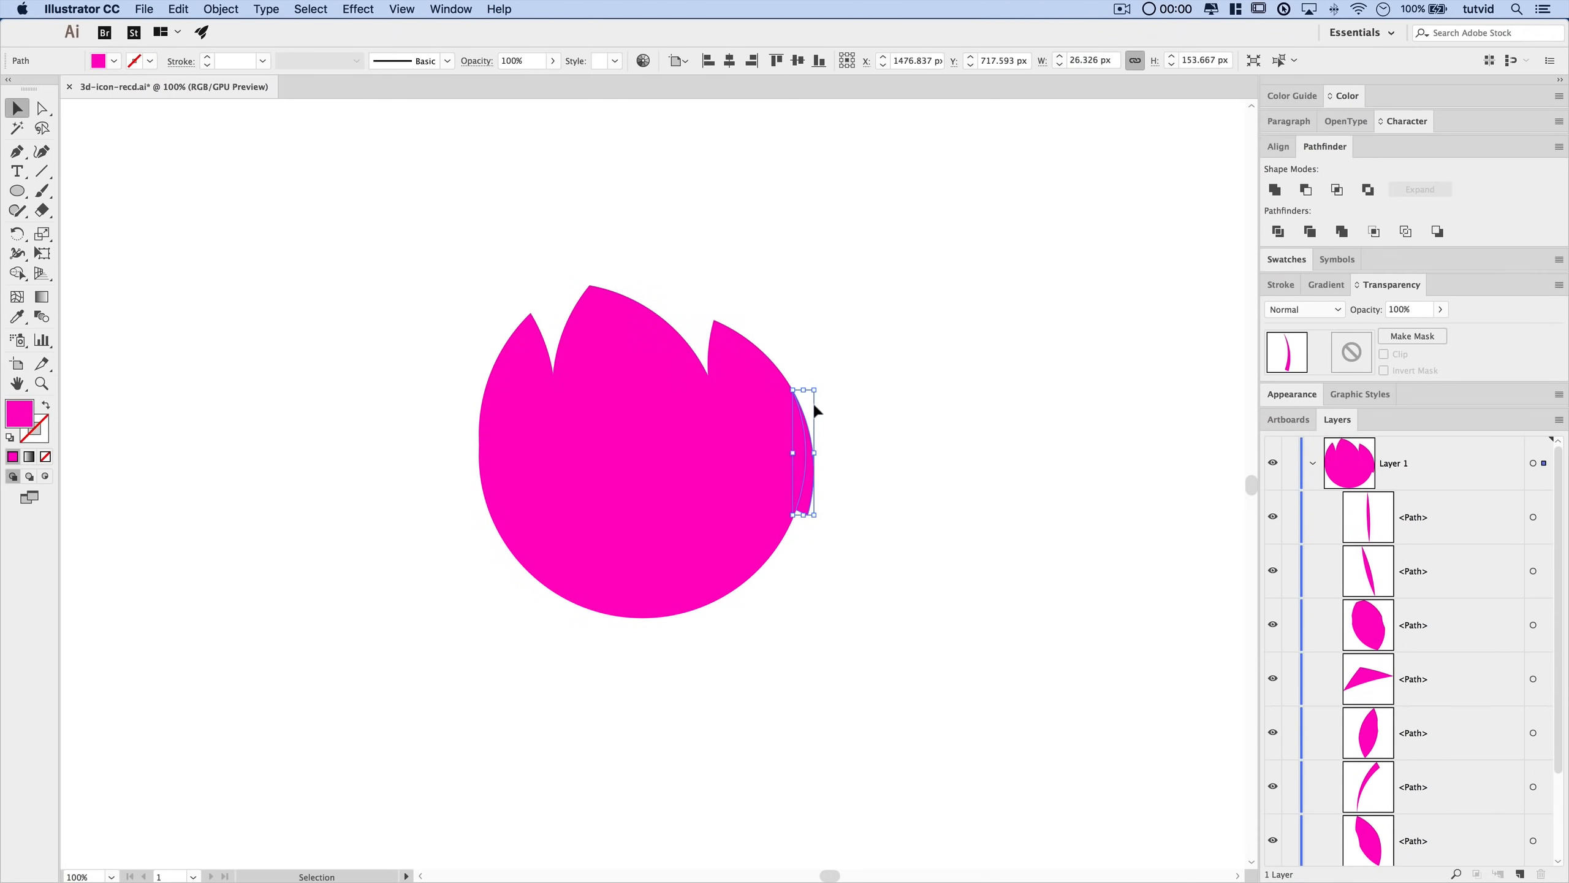
{"action": "key", "text": "Delete"}
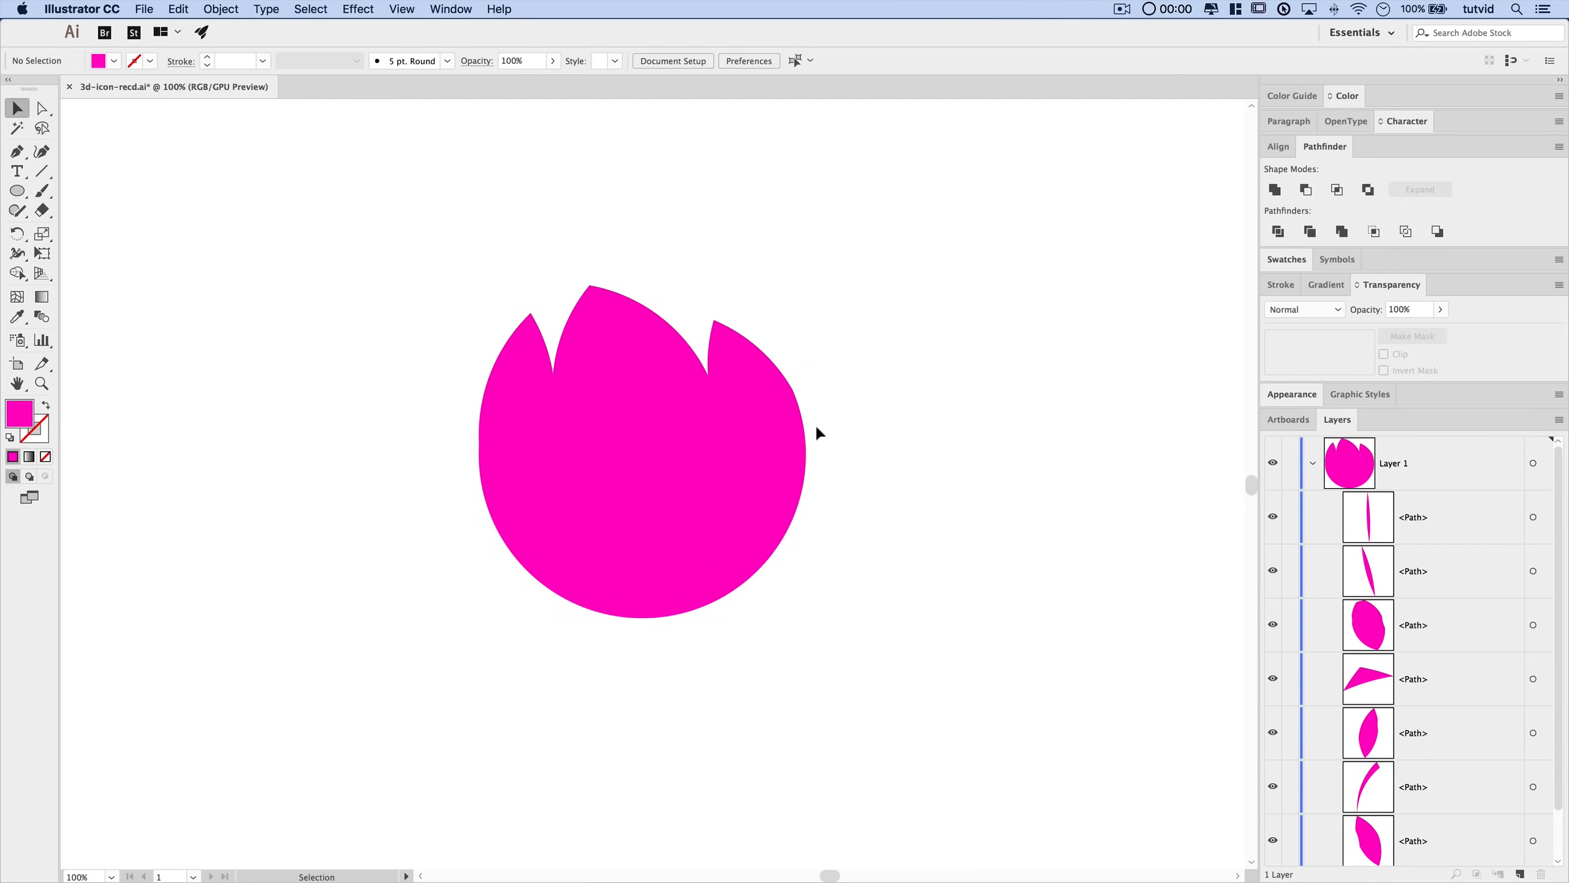
- Select all remaining pieces, combine them into one silhouette with Pathfinder Merge, and deselect it
{"action": "key", "text": "z"}
{"action": "left_click", "coordinate": [791, 396]}
{"action": "key", "text": "a"}
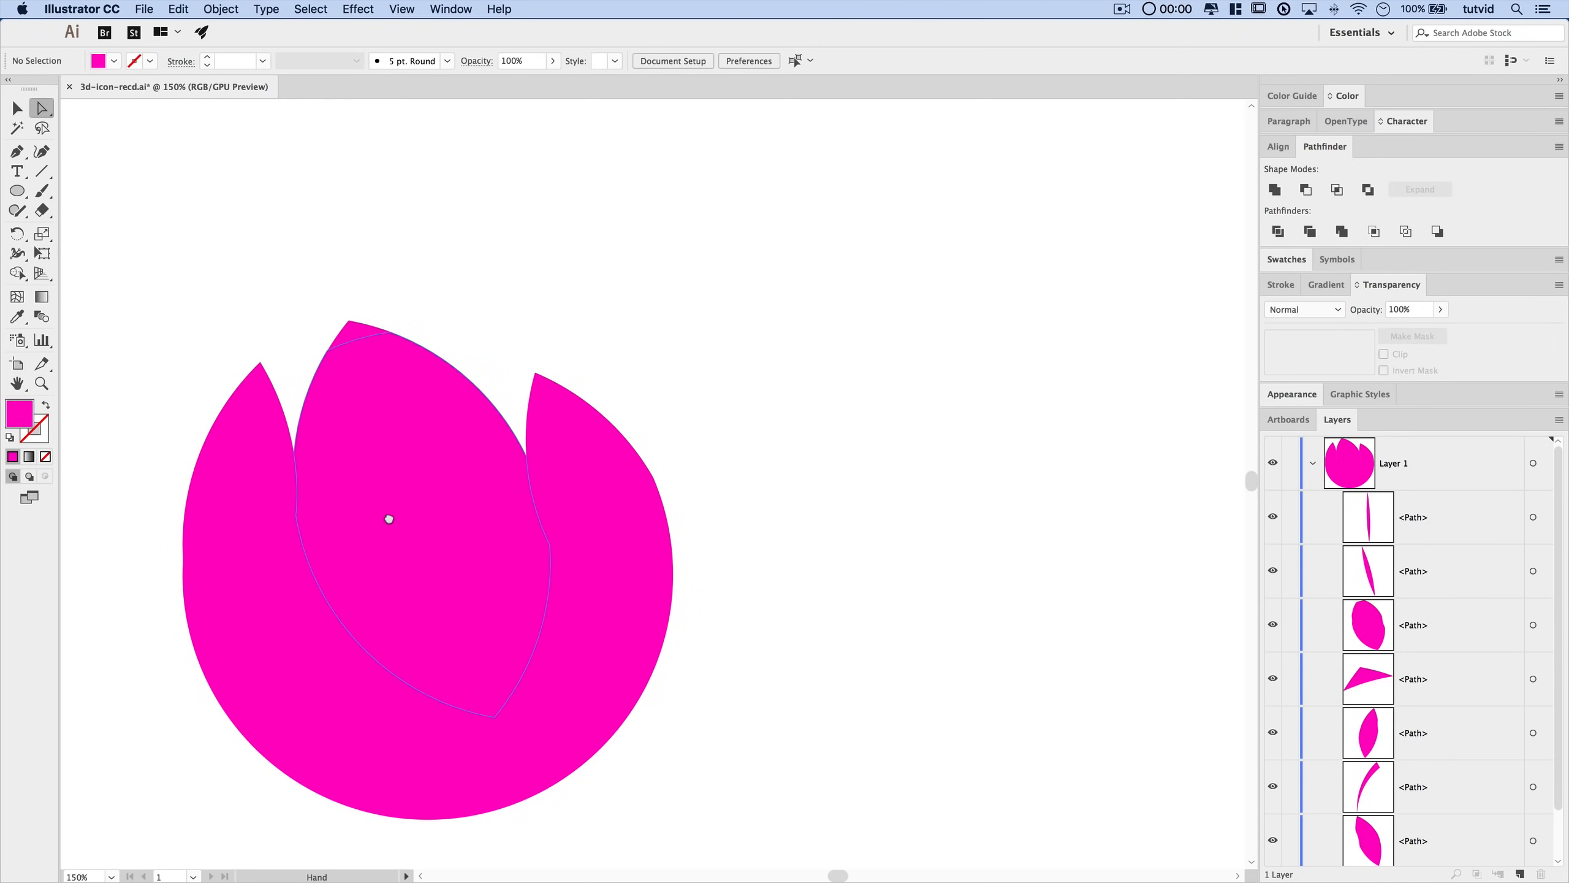
{"action": "left_click_drag", "start_coordinate": [389, 519], "coordinate": [500, 428]}
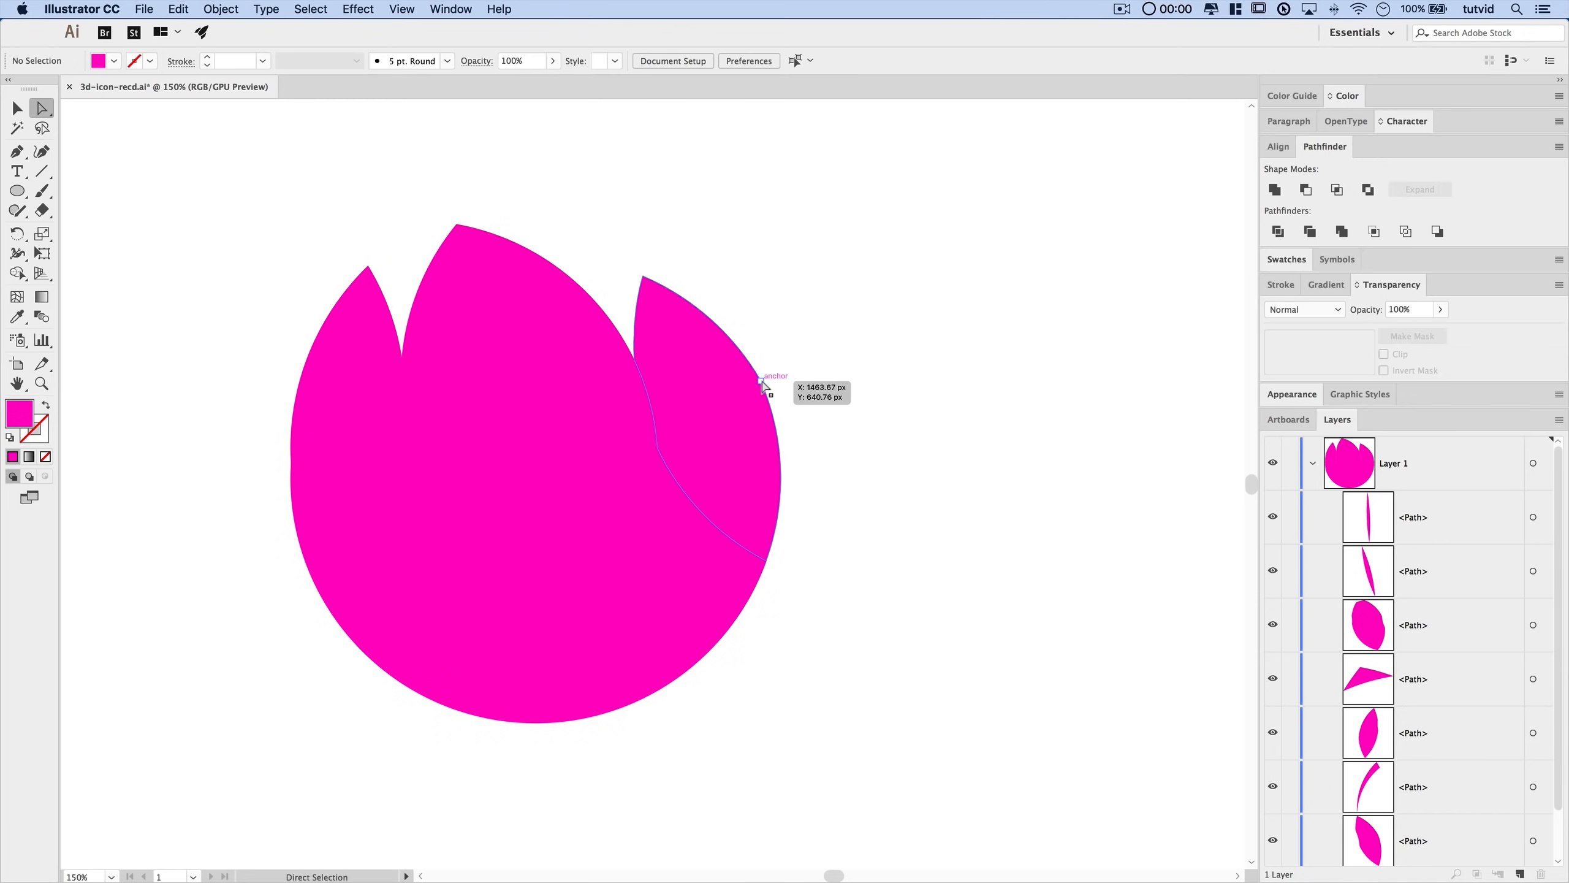
{"action": "key", "text": "v"}
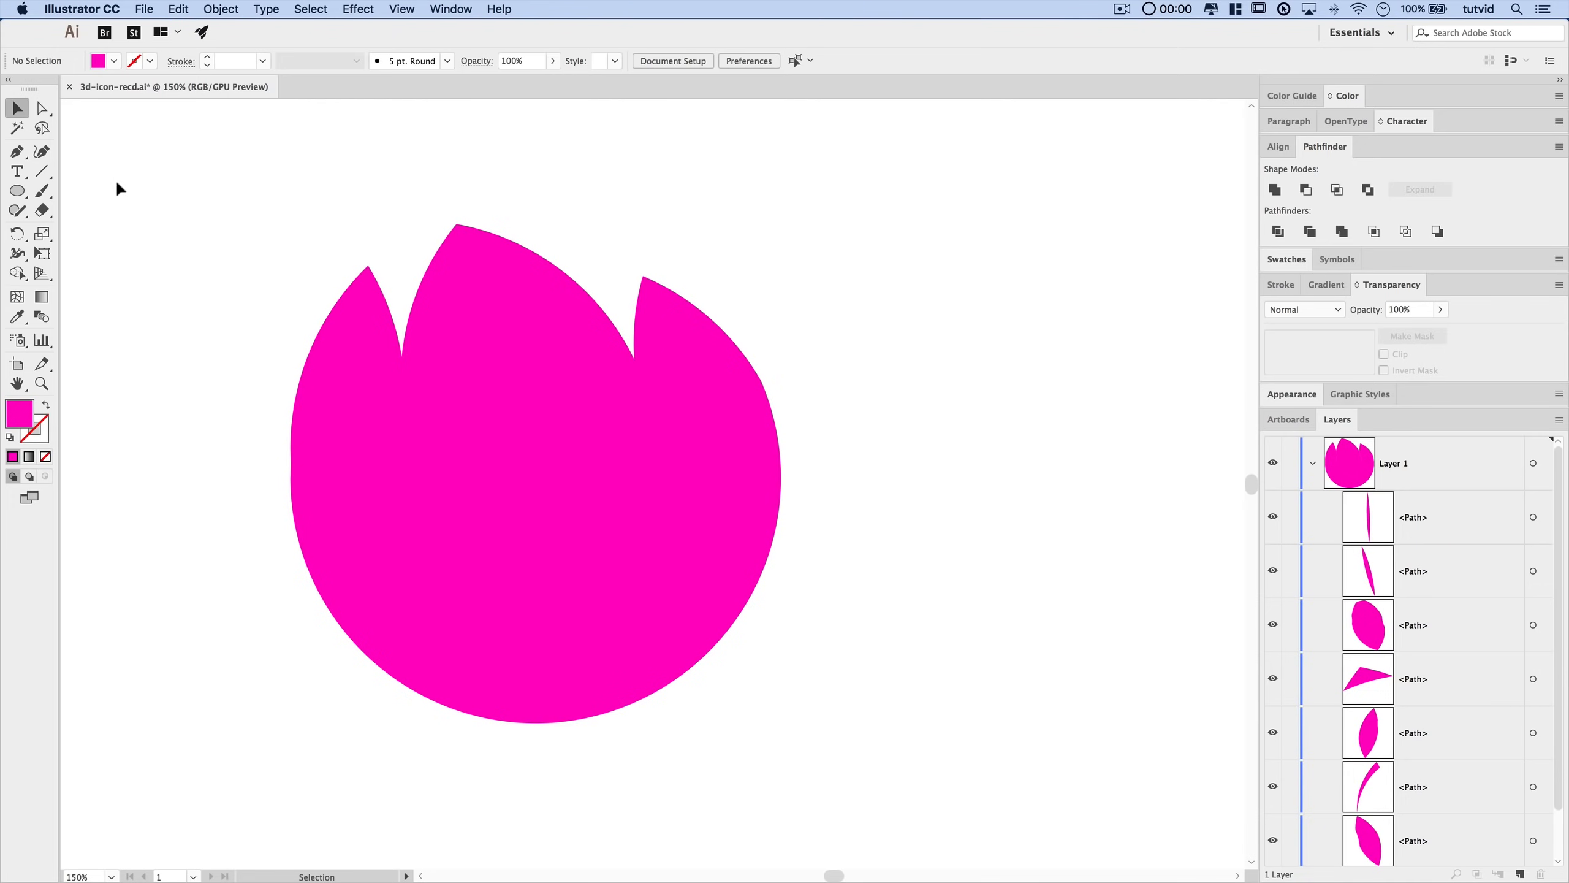
{"action": "left_click_drag", "start_coordinate": [291, 253], "coordinate": [881, 747]}
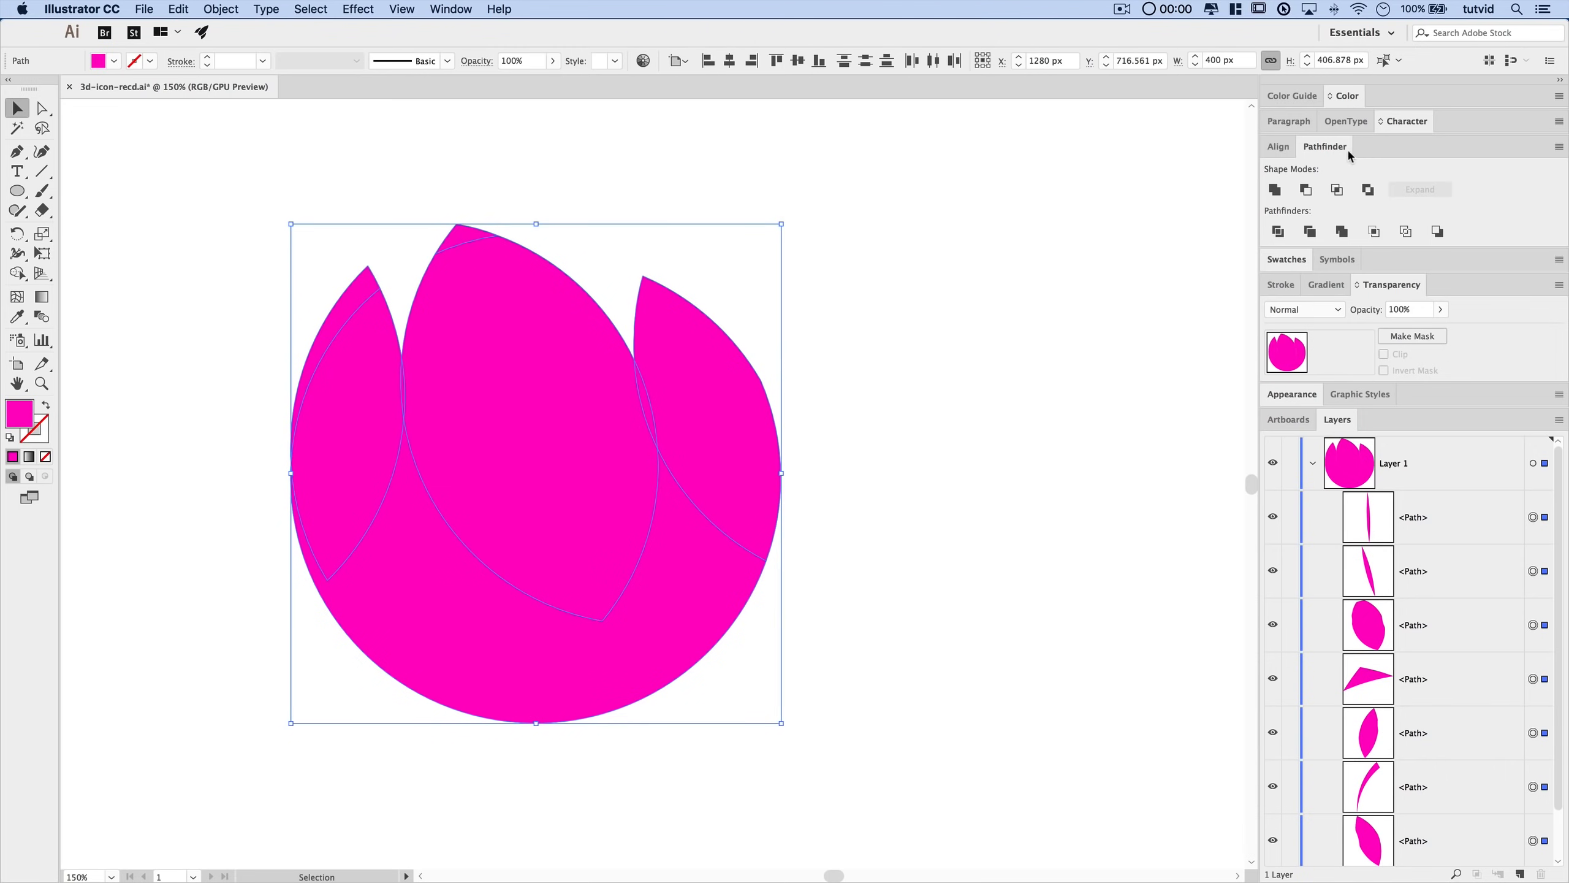
{"action": "left_click", "coordinate": [1342, 232]}
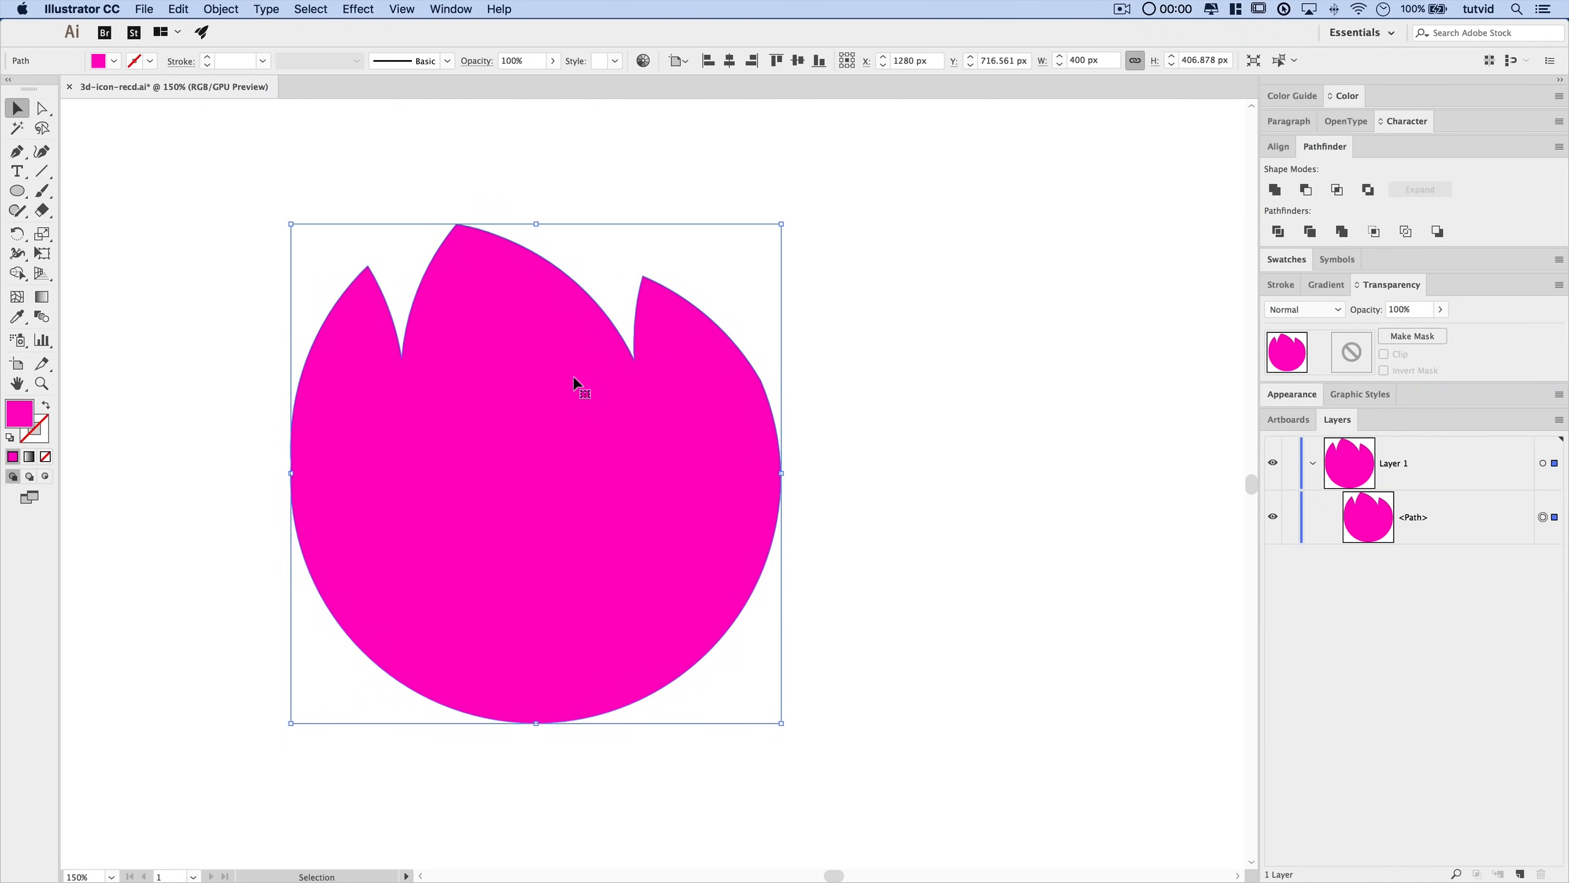
{"action": "left_click", "coordinate": [924, 475]}
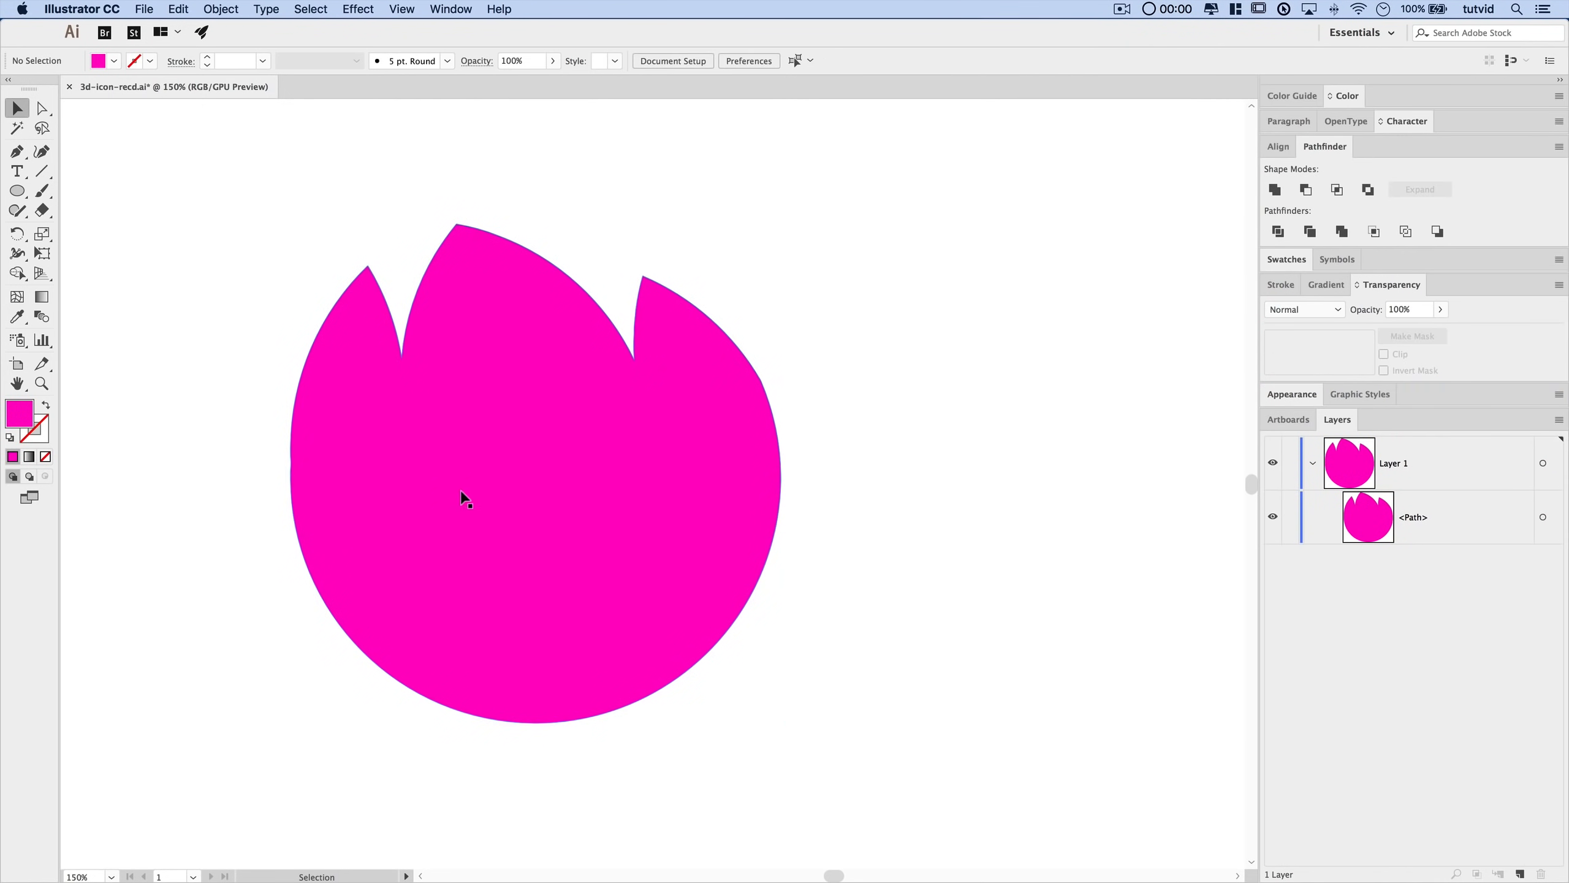
- Draw a closed curved shape about 54 × 142 px with the Pen tool, from the left leaf's tip down past the notch beside the middle leaf
{"action": "scroll", "coordinate": [618, 483], "scroll_direction": "left", "scroll_amount": 5}
{"action": "scroll", "coordinate": [618, 483], "scroll_direction": "up", "scroll_amount": 3}
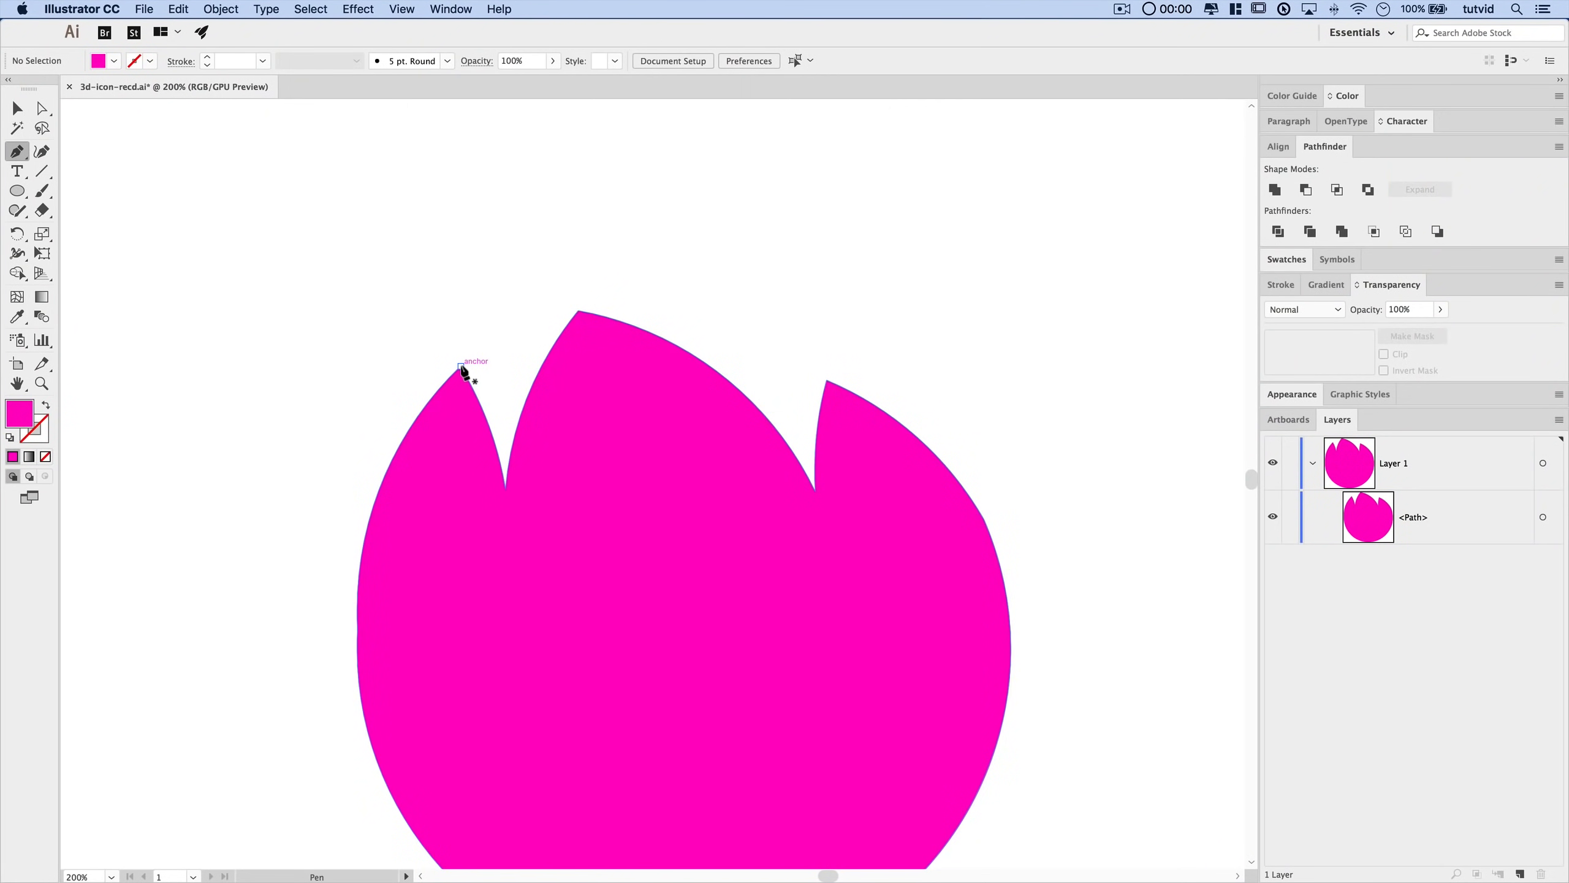
{"action": "left_click_drag", "start_coordinate": [460, 367], "coordinate": [475, 439]}
{"action": "left_click_drag", "start_coordinate": [434, 585], "coordinate": [417, 622]}
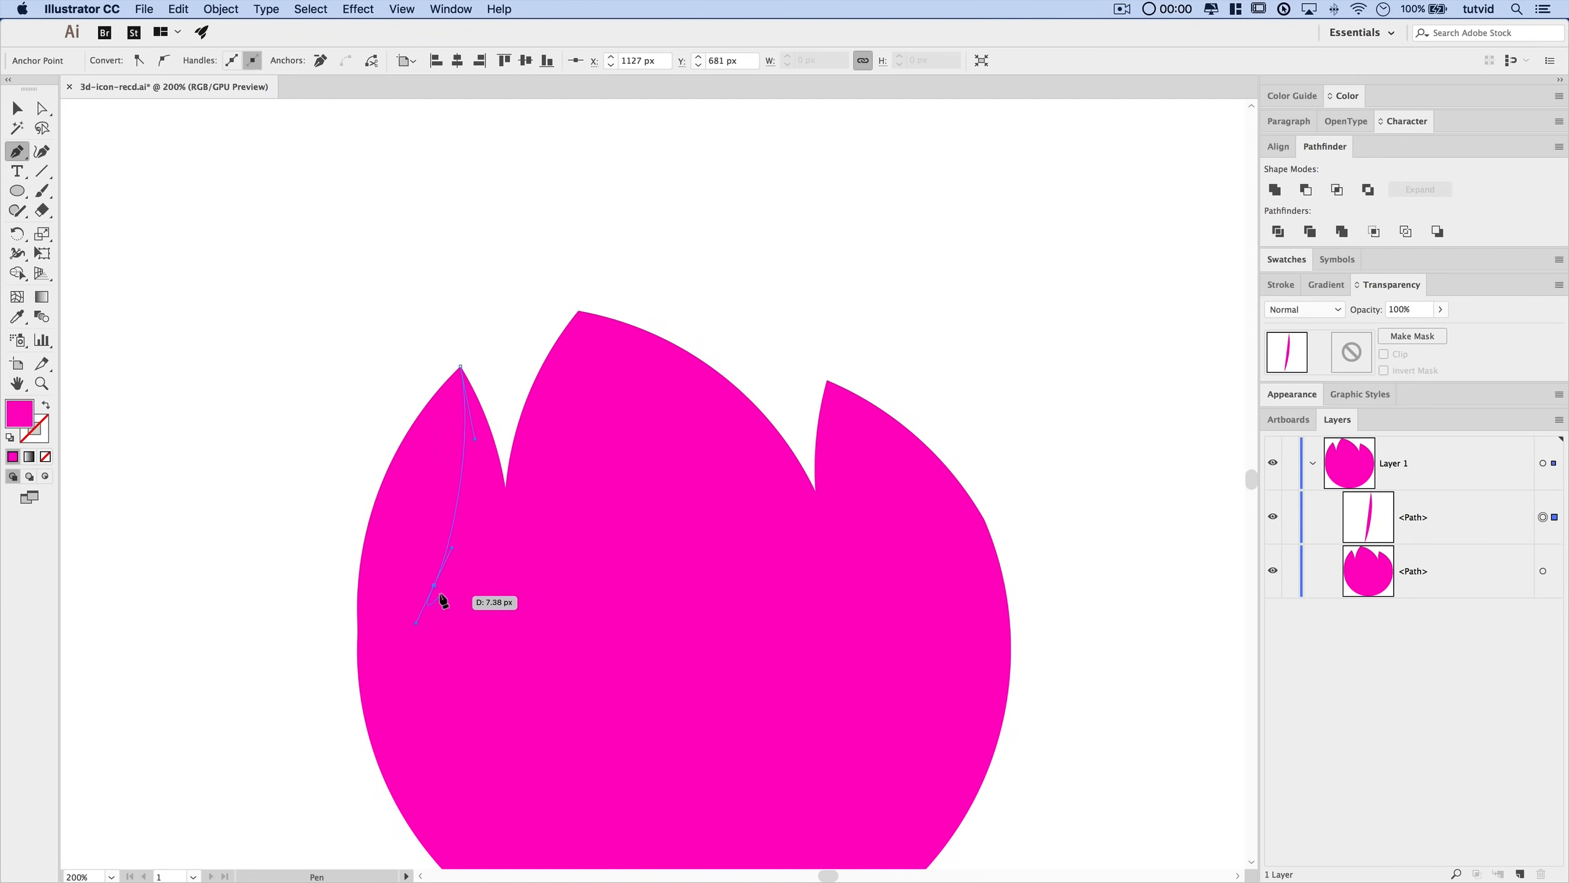
{"action": "left_click", "coordinate": [521, 569]}
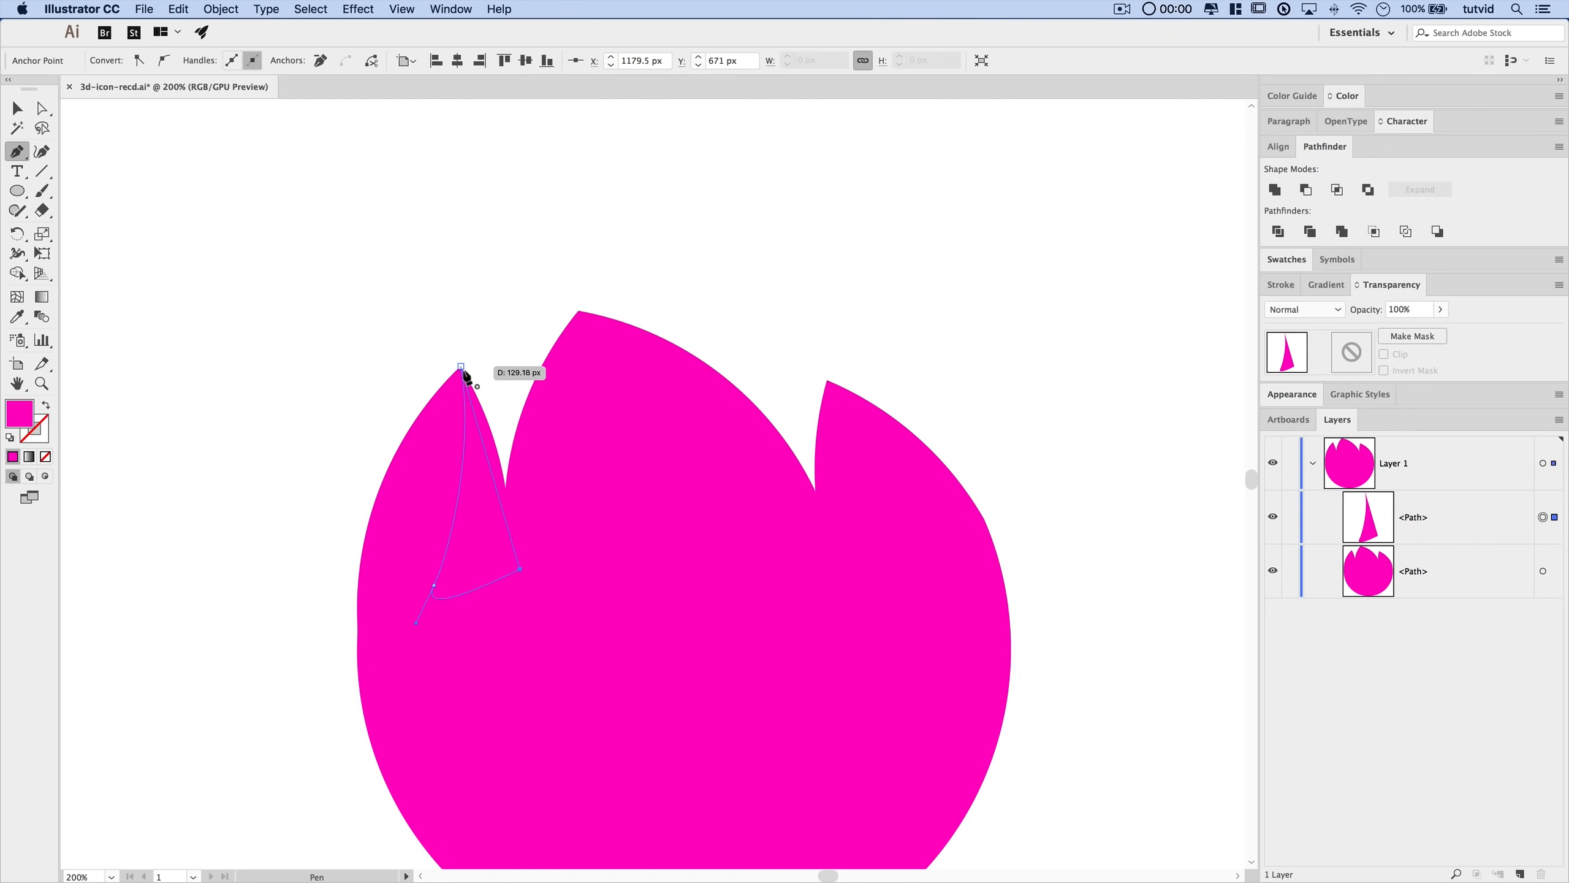
{"action": "mouse_move", "coordinate": [464, 371]}
{"action": "left_mouse_down"}
{"action": "mouse_move", "coordinate": [449, 351]}
{"action": "mouse_move", "coordinate": [463, 369]}
{"action": "left_mouse_up"}
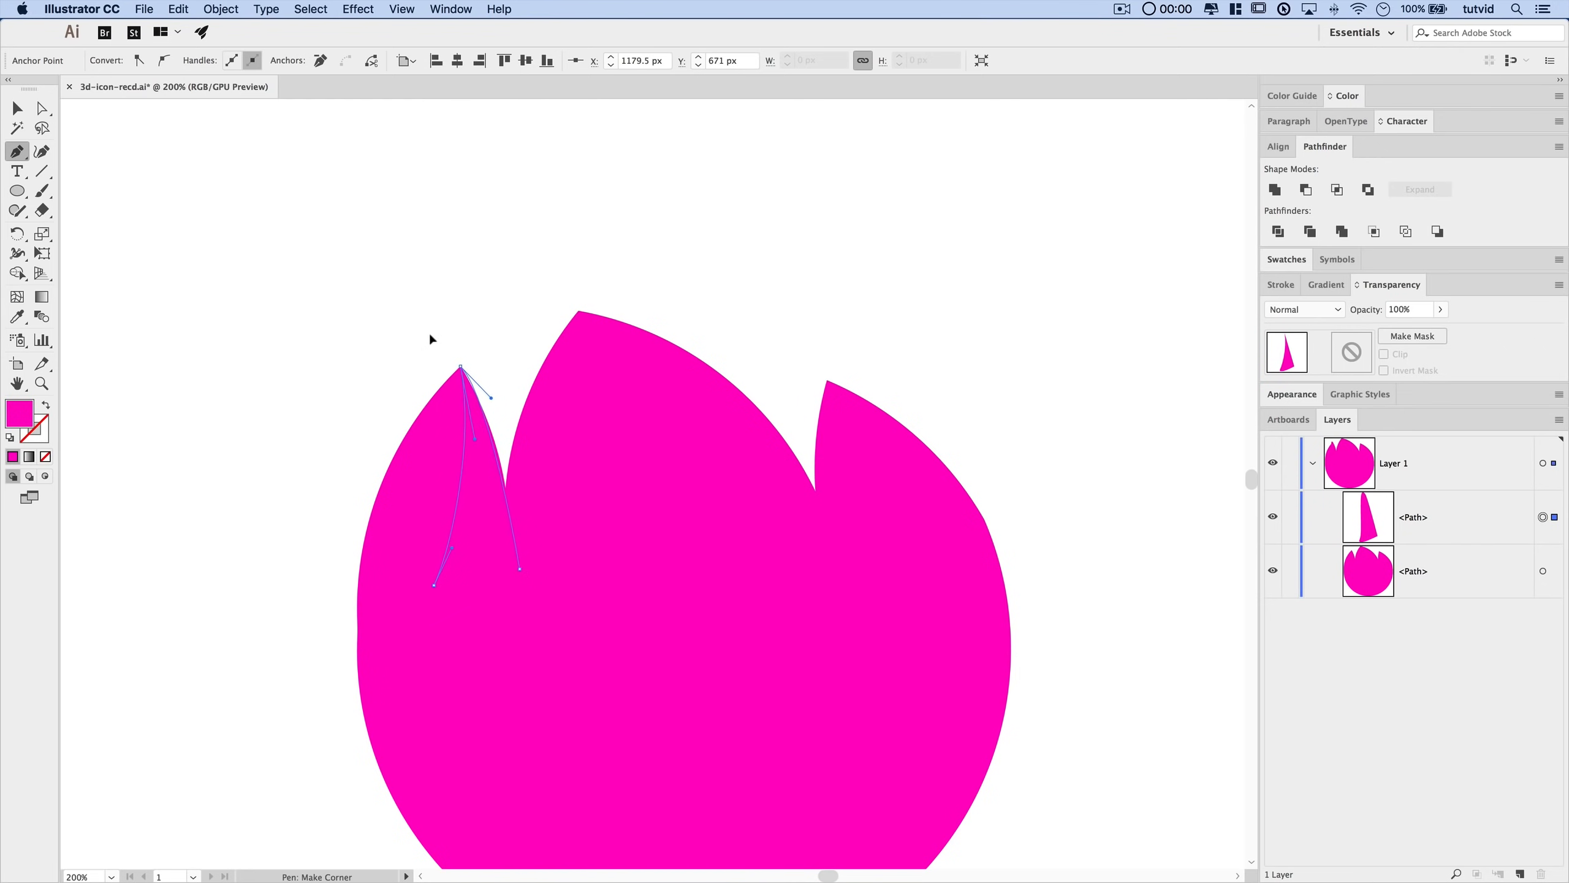
{"action": "left_click_drag", "start_coordinate": [413, 296], "coordinate": [420, 344]}
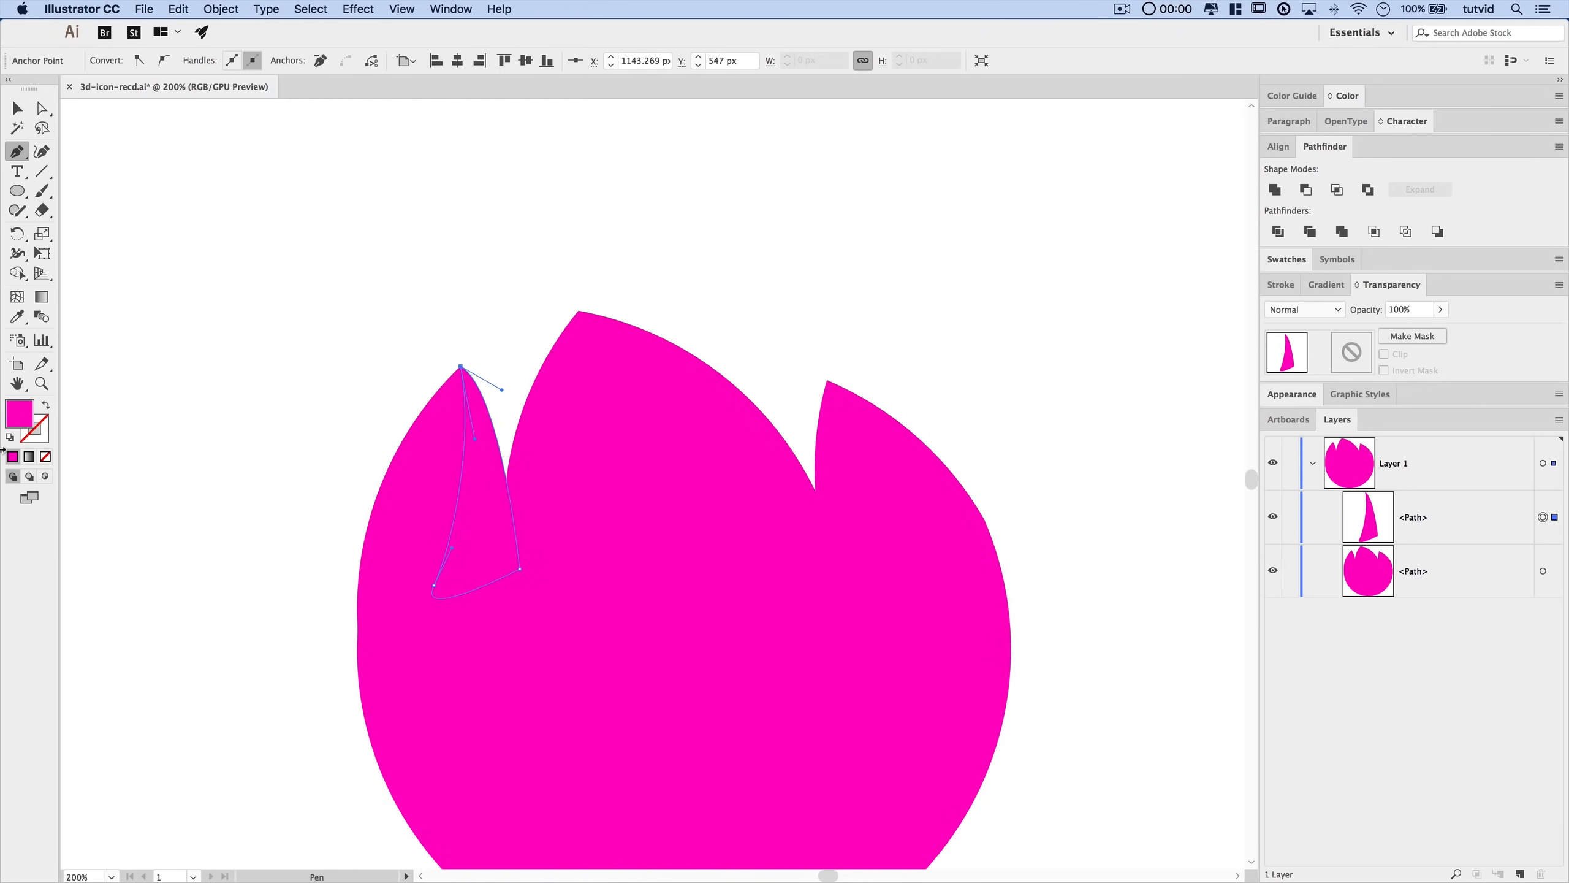
- Fill the newly drawn shape with white (ffffff)
{"action": "double_click", "coordinate": [20, 422]}
{"action": "type", "text": "ff00cf"}
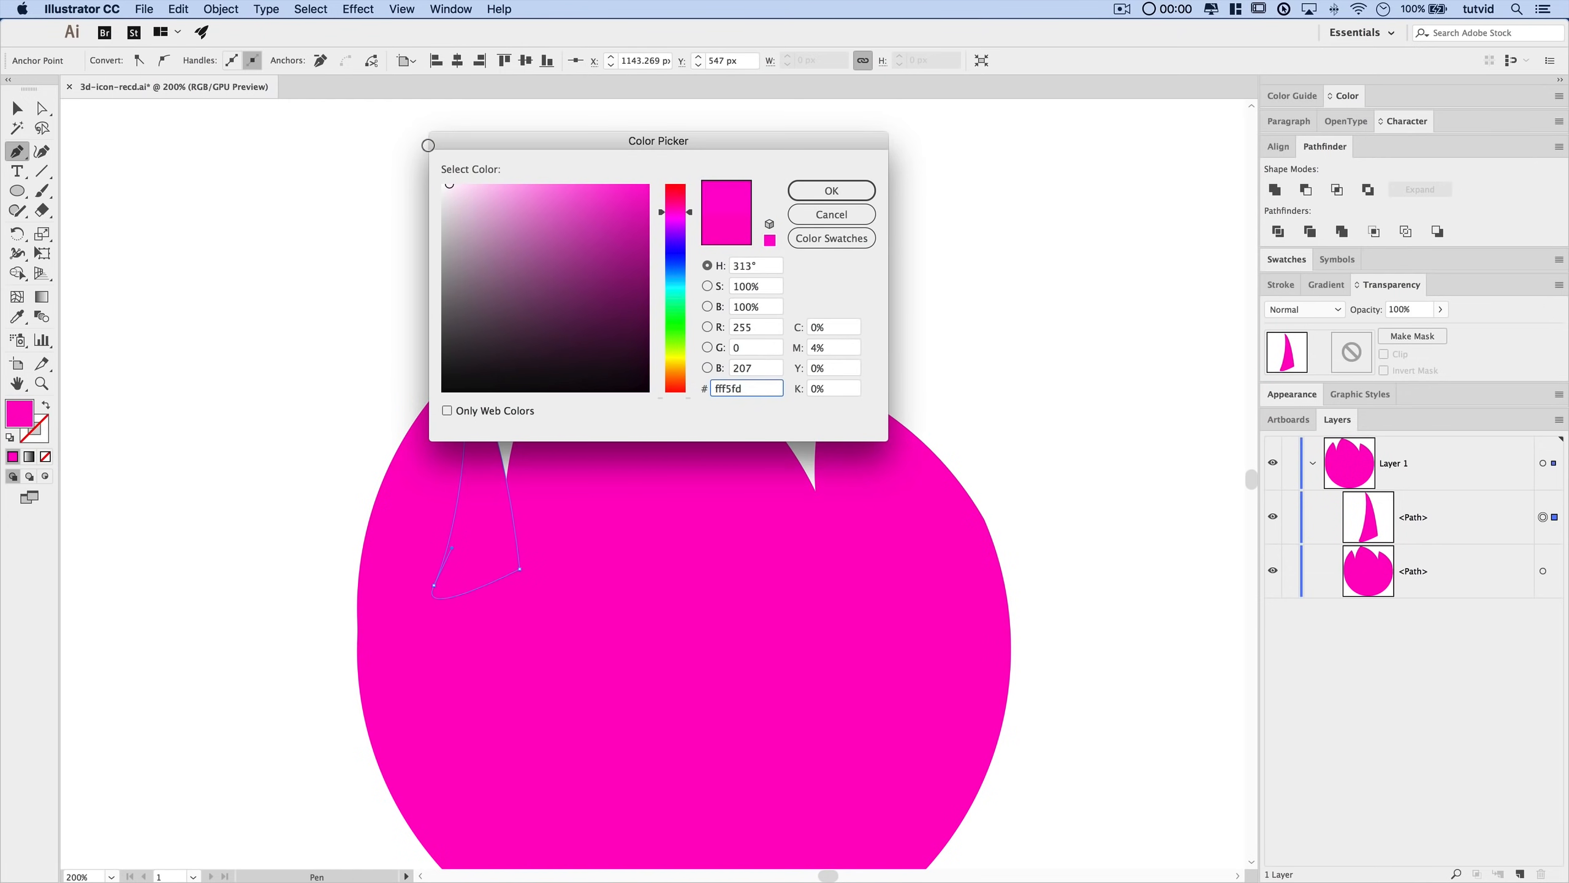
{"action": "left_click", "coordinate": [441, 185]}
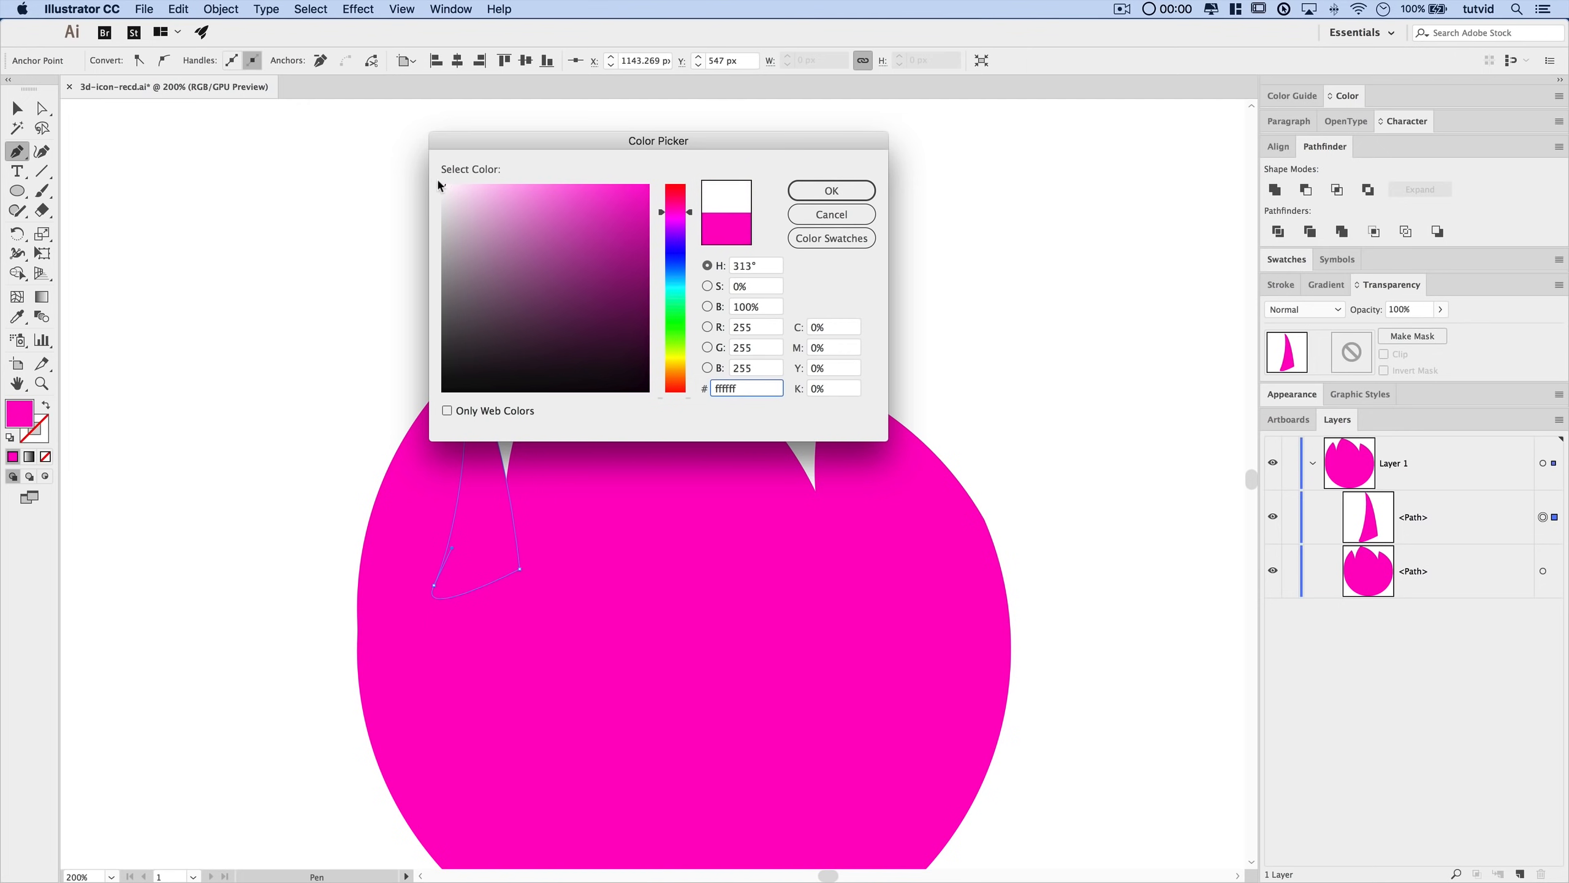
{"action": "left_click", "coordinate": [864, 191]}
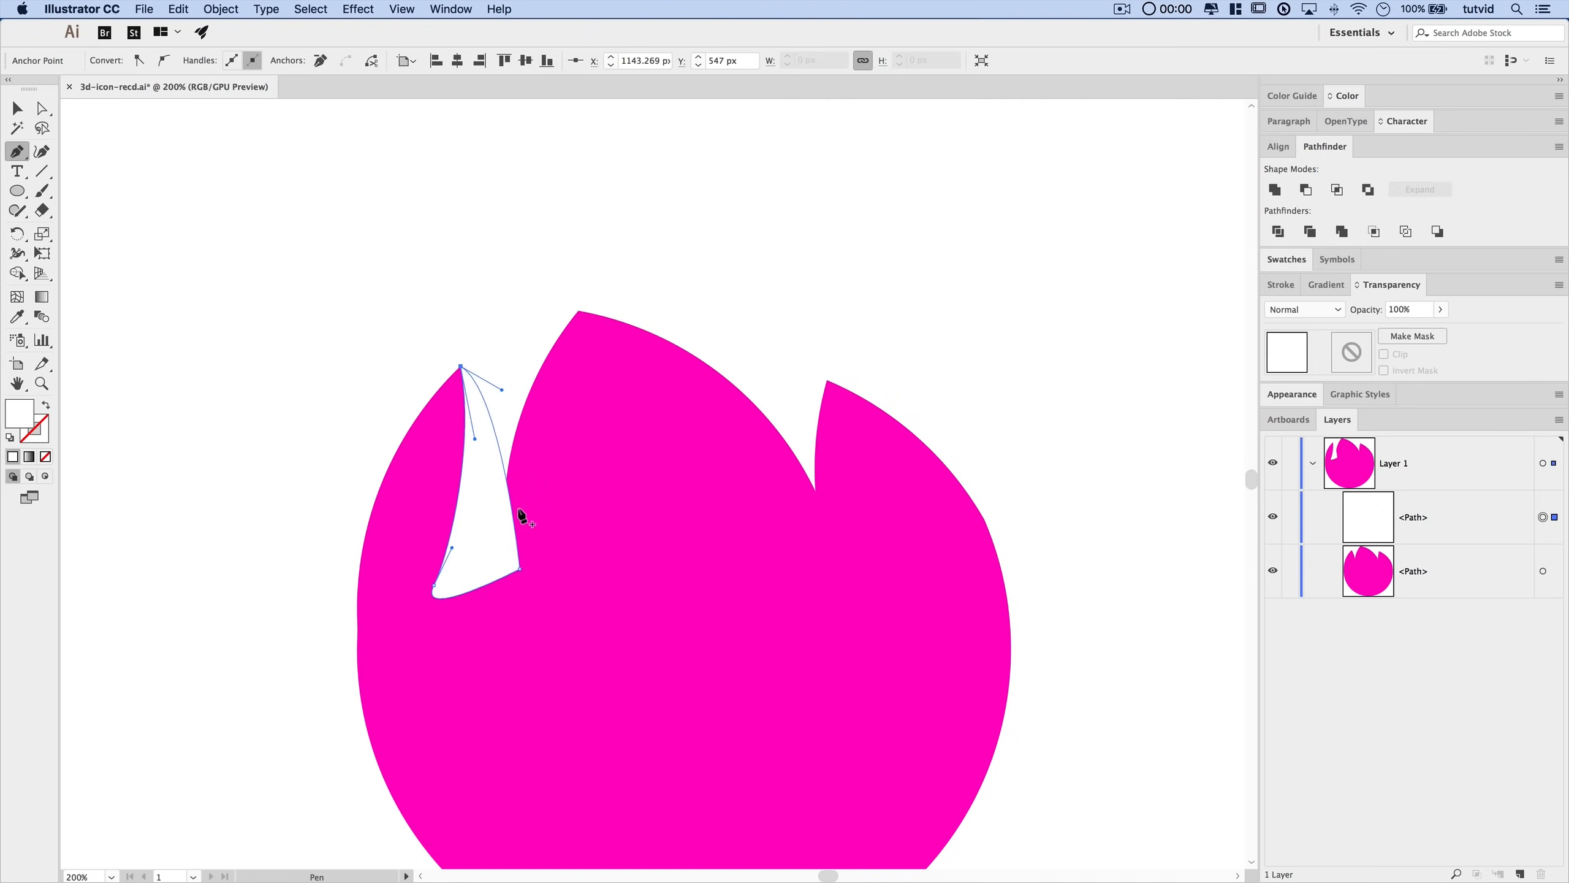
{"action": "key", "text": "v"}
{"action": "key", "text": "shift+Left"}
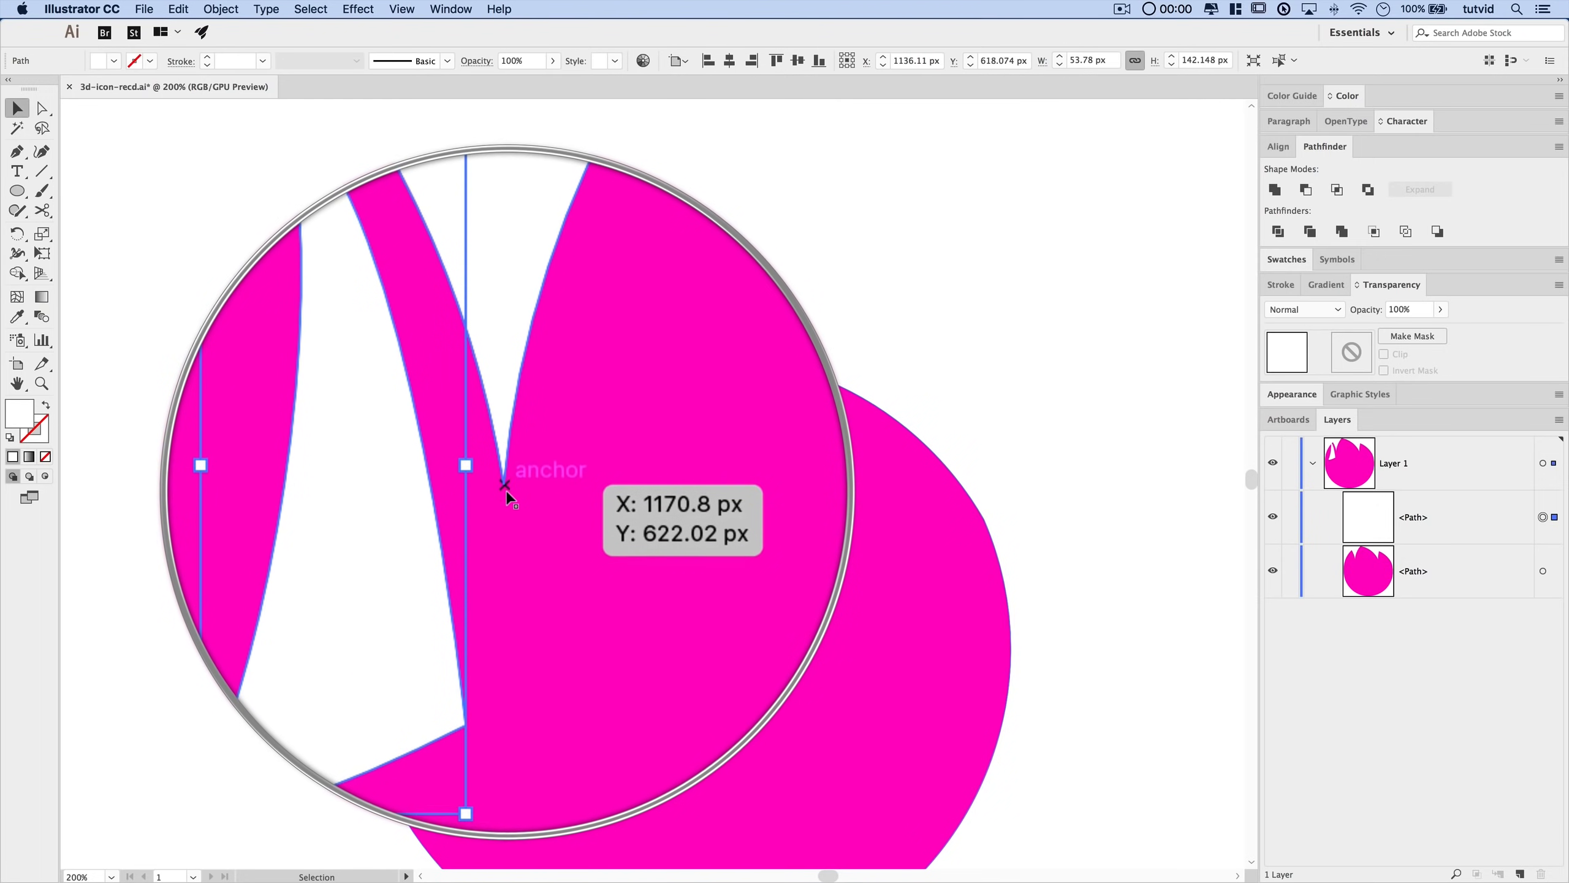
{"action": "key", "text": "shift+Right"}
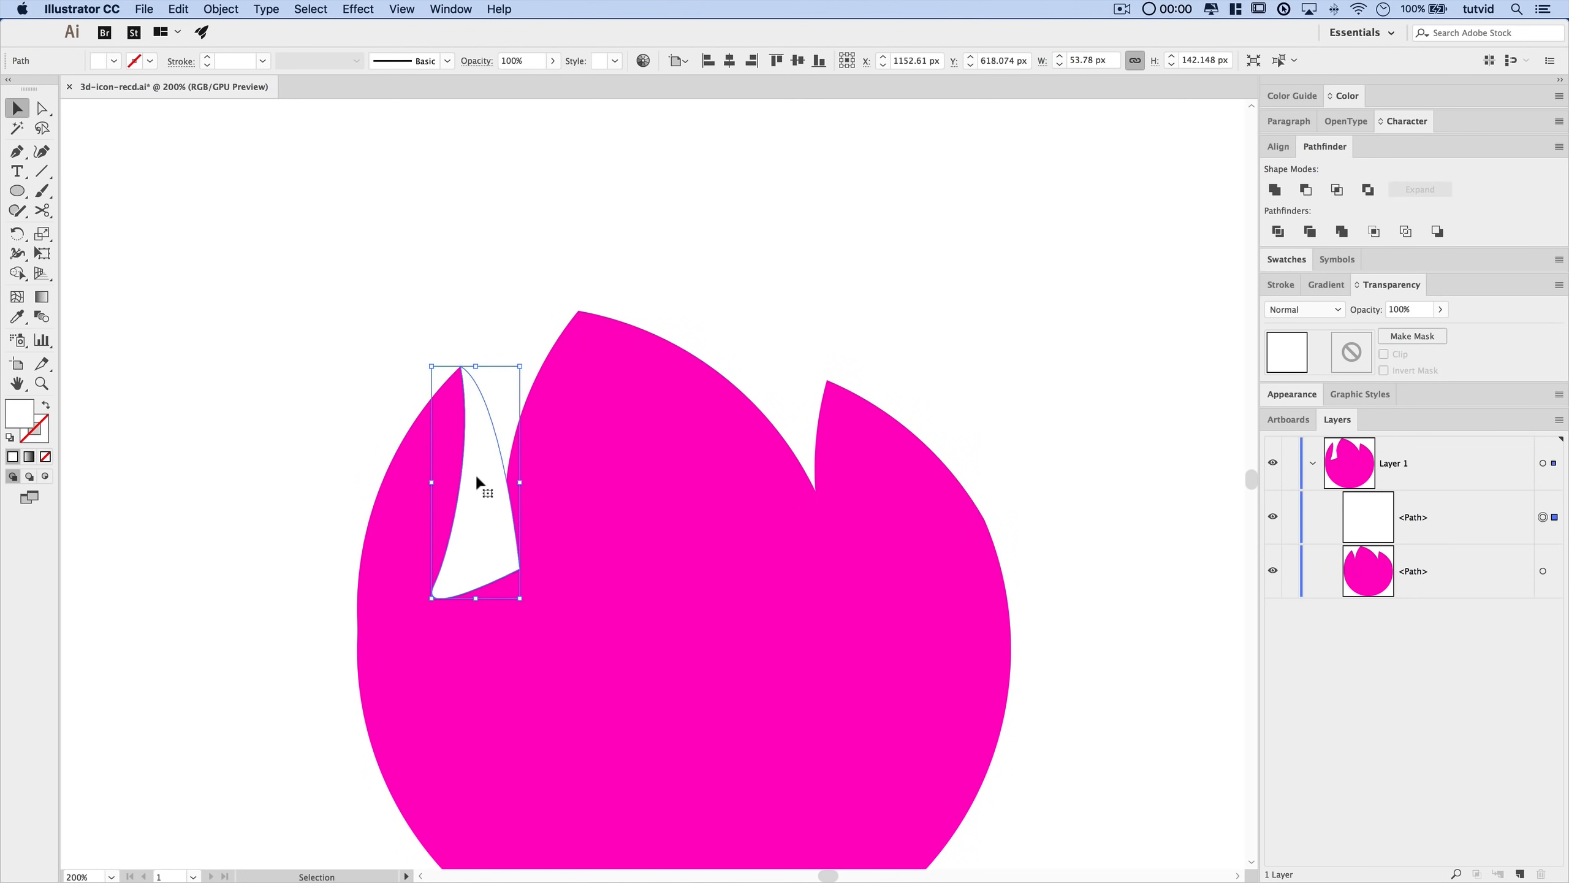
- Set the white shape's opacity to 25% and deselect it
{"action": "left_click", "coordinate": [1408, 311]}
{"action": "type", "text": "25"}
{"action": "key", "text": "Return"}
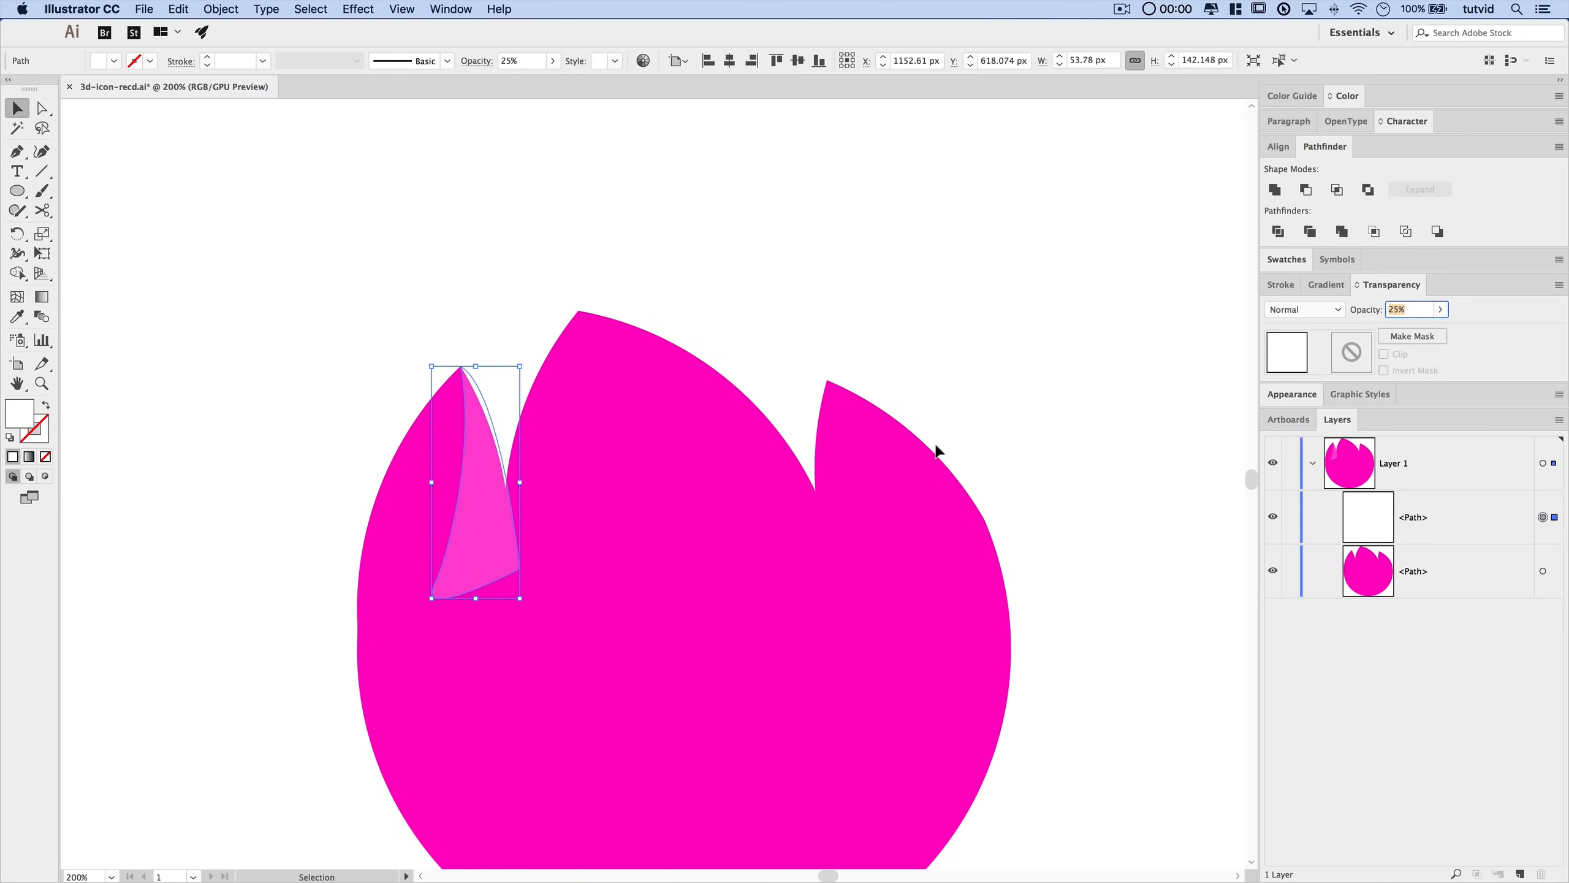
{"action": "left_click", "coordinate": [746, 240]}
- Move the translucent shape's lower-right anchor point to about X 1177.4, Y 674.3 px so its edge passes through the notch, and deselect it
{"action": "key", "text": "z"}
{"action": "left_click", "coordinate": [508, 498]}
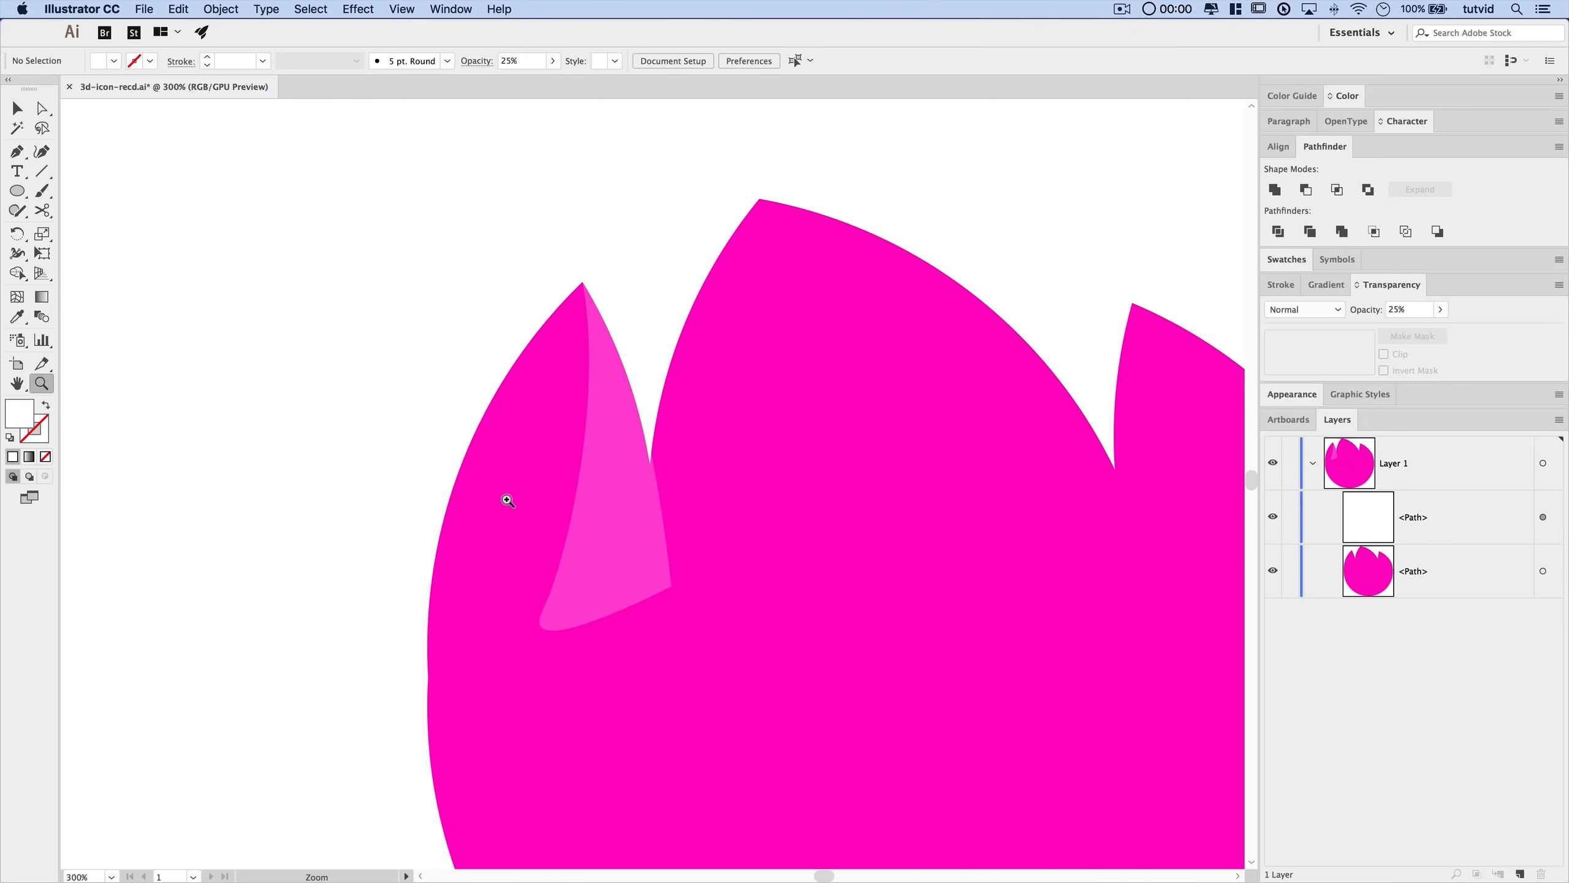
{"action": "left_click", "coordinate": [854, 468]}
{"action": "left_click_drag", "start_coordinate": [466, 456], "coordinate": [571, 416]}
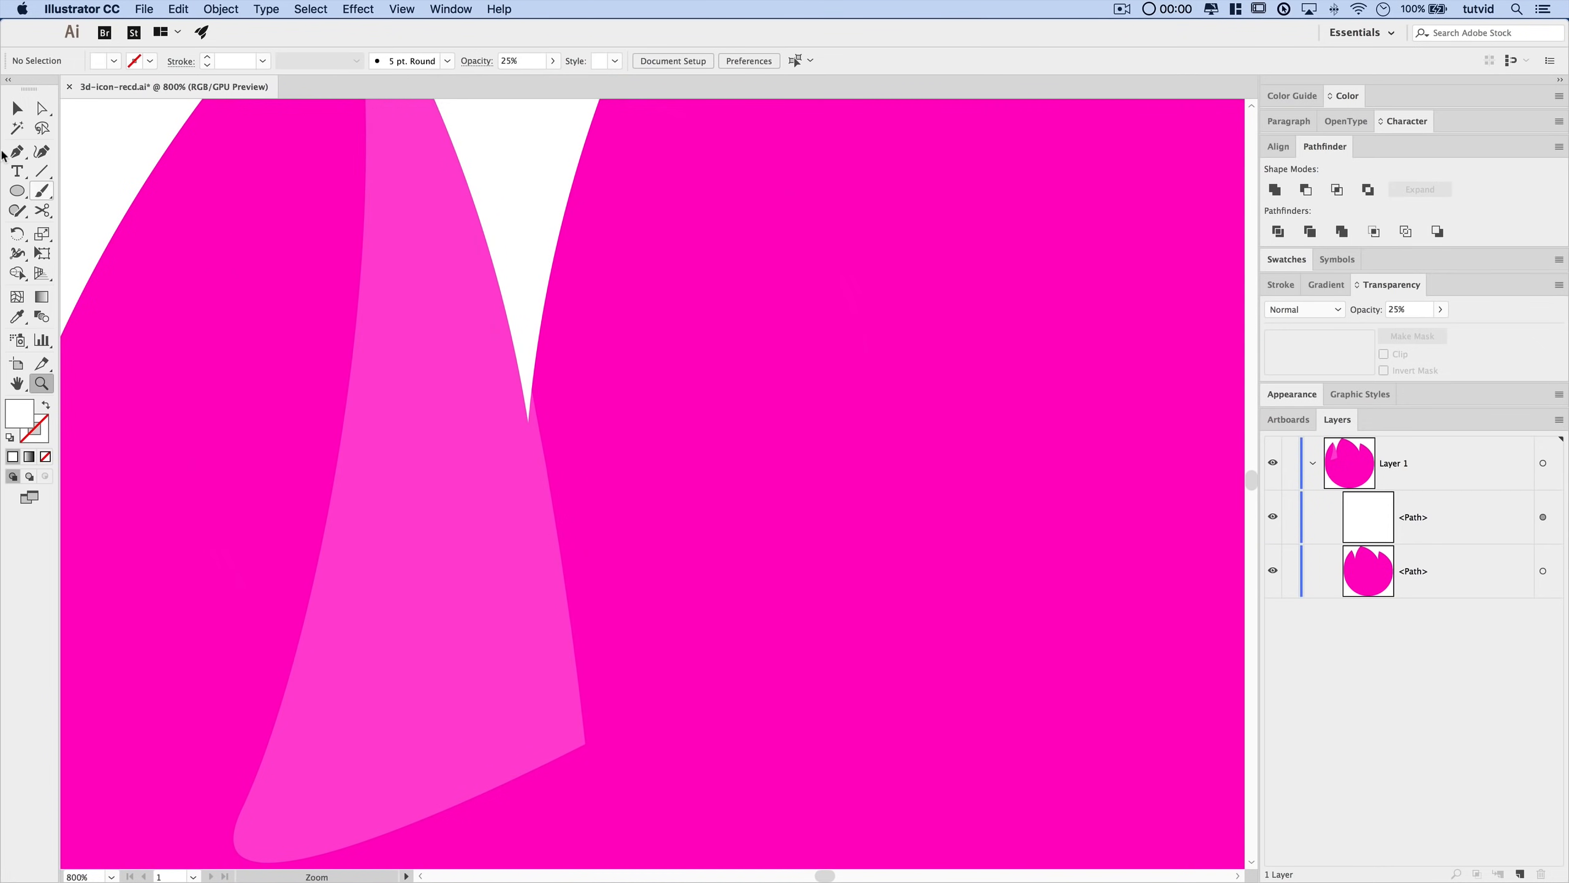
{"action": "left_click", "coordinate": [42, 109]}
{"action": "left_click_drag", "start_coordinate": [586, 748], "coordinate": [571, 765]}
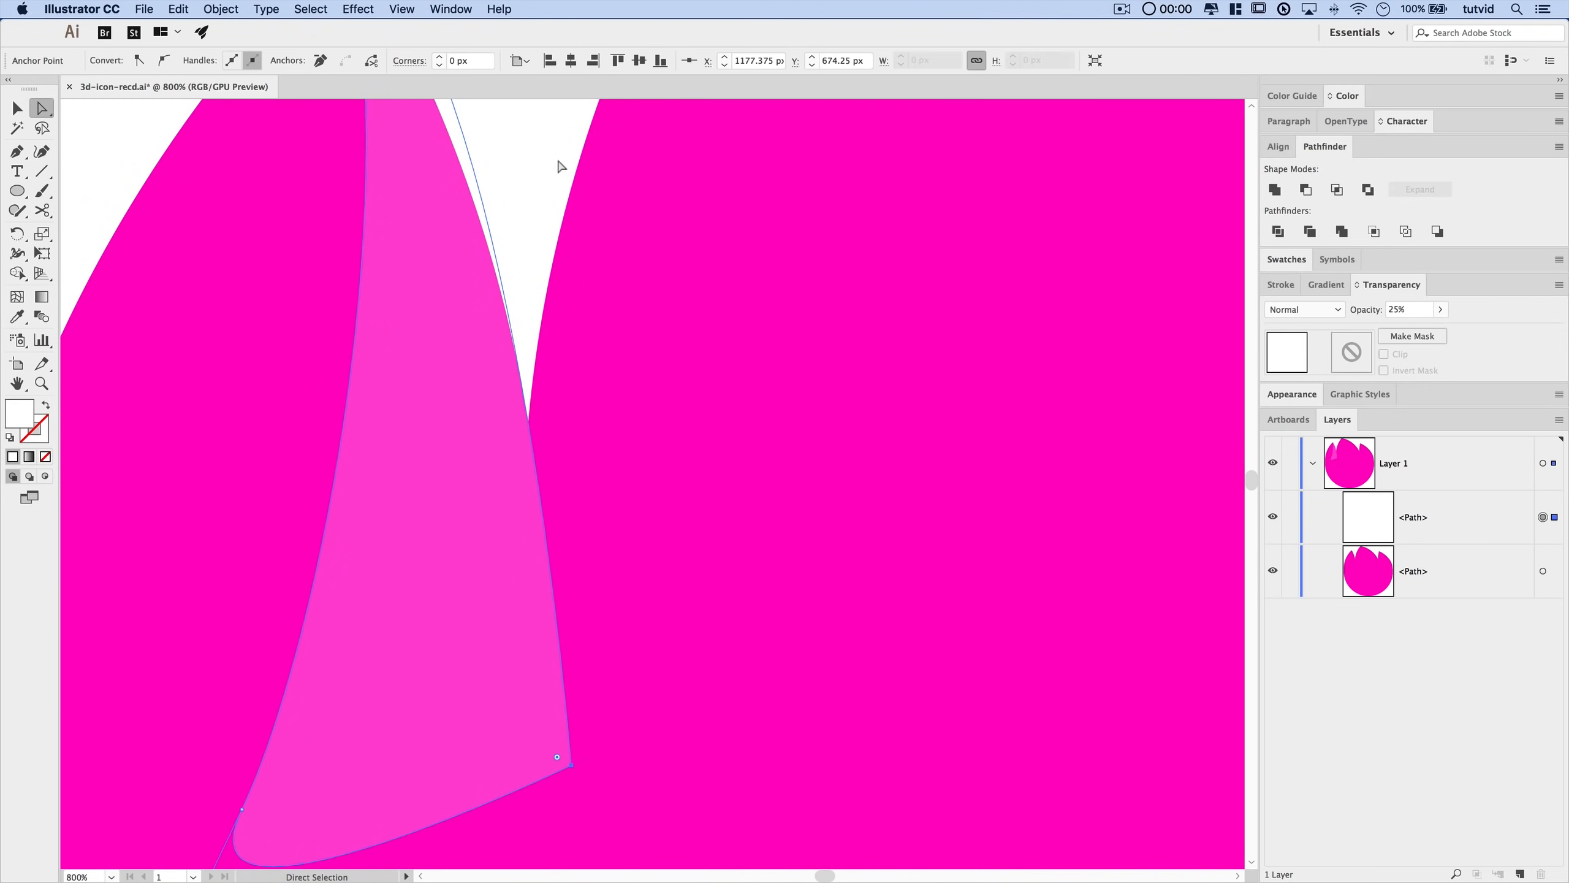
{"action": "left_click", "coordinate": [533, 193]}
{"action": "scroll", "coordinate": [533, 193], "scroll_direction": "up", "scroll_amount": 10}
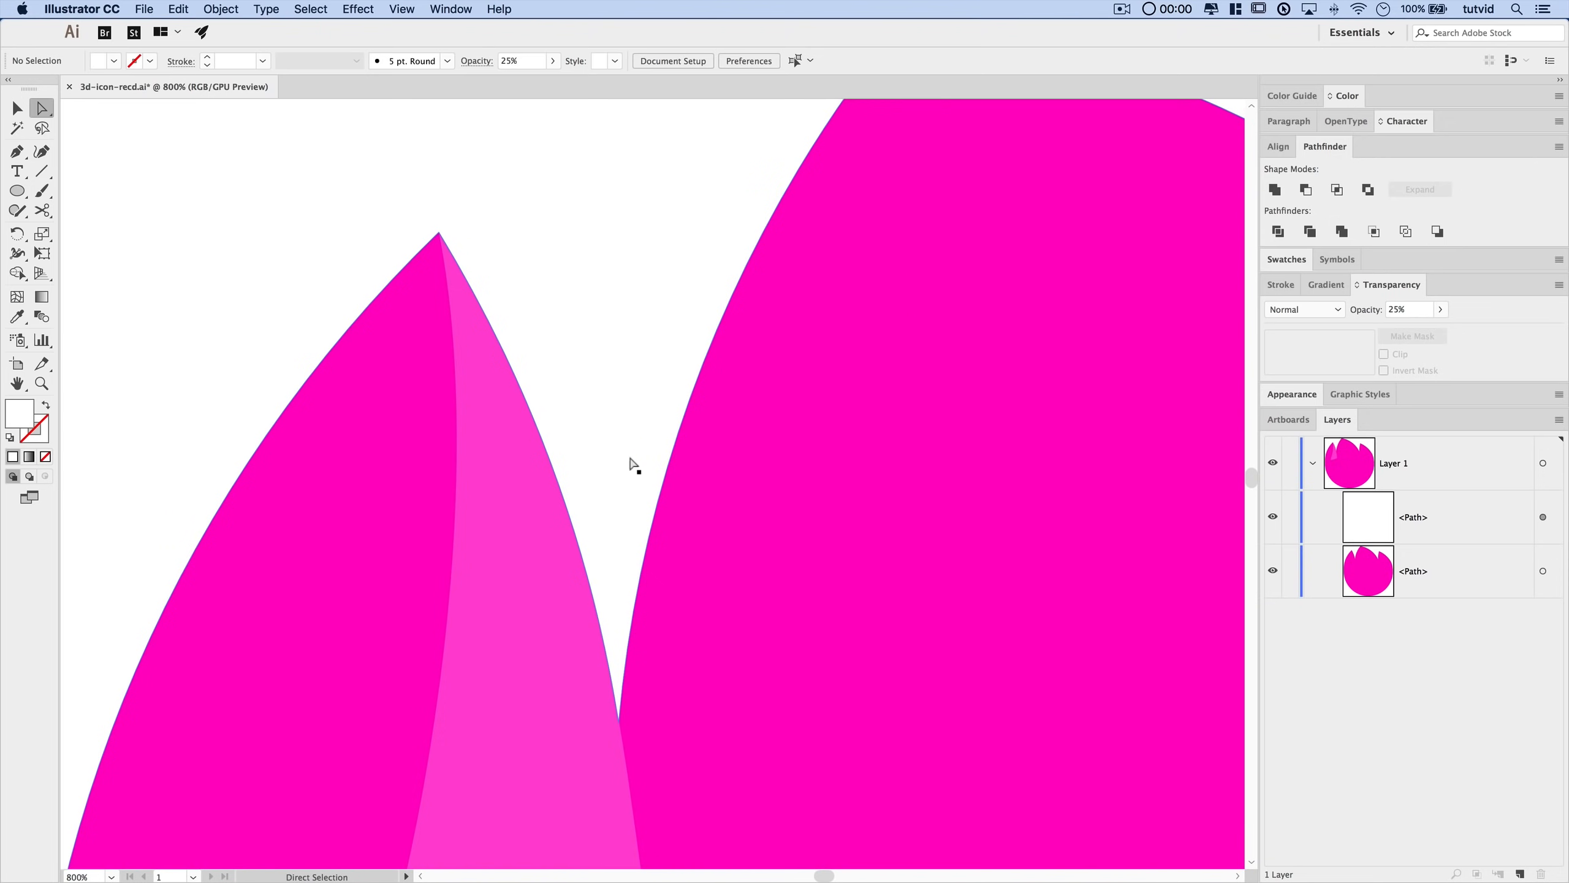
- Select the translucent white shape on the left leaf and set its opacity to 100%
{"action": "key", "text": "super+minus"}
{"action": "key", "text": "super+minus"}
{"action": "key", "text": "super+minus"}
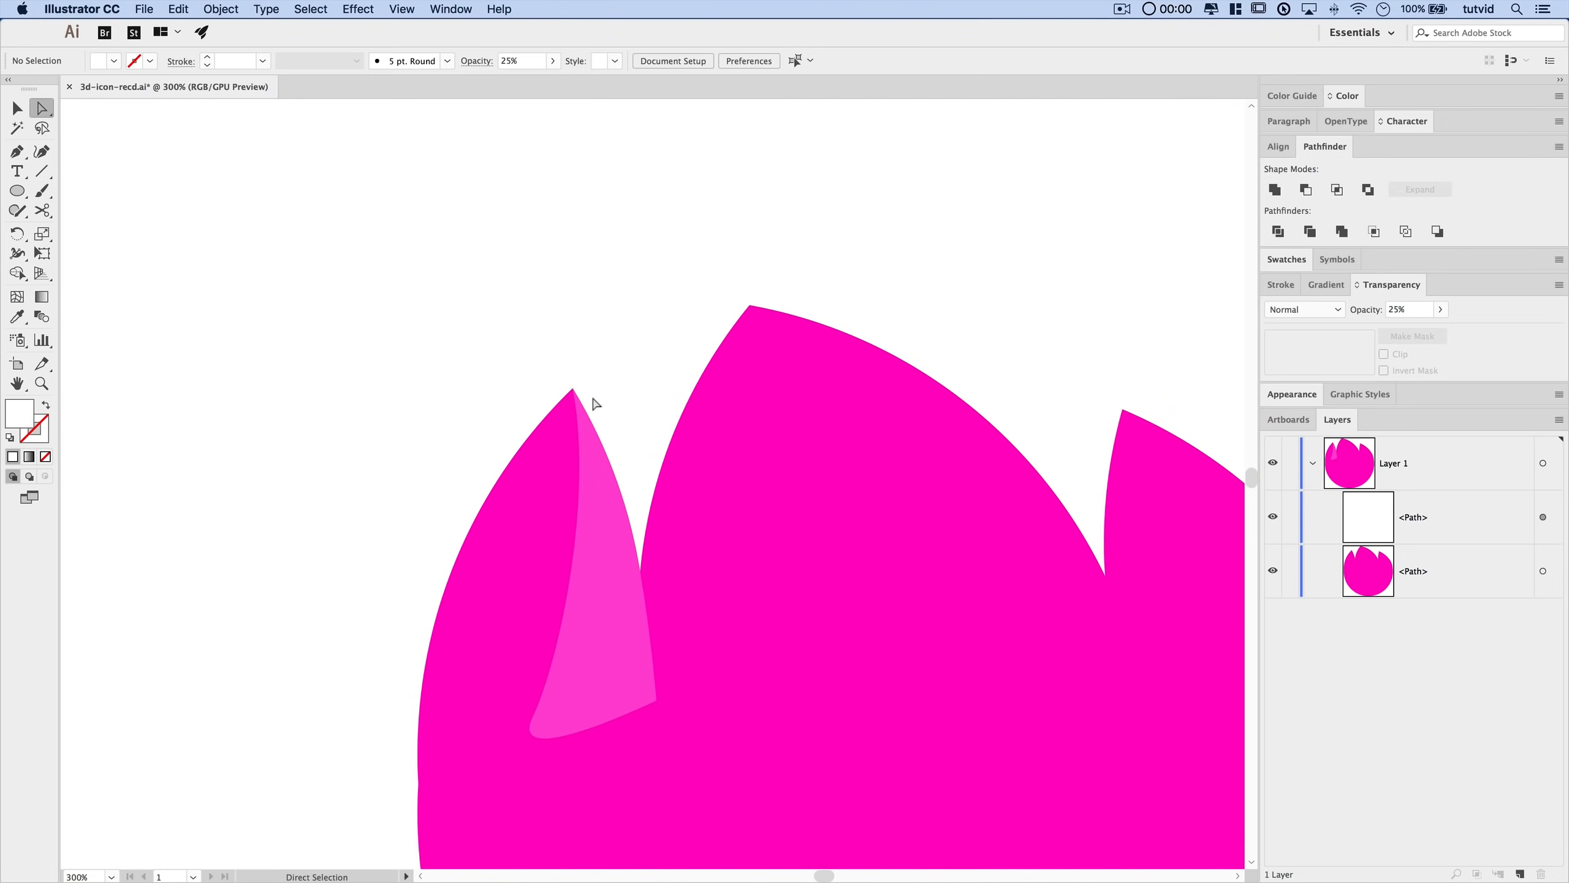
{"action": "left_click_drag", "start_coordinate": [588, 494], "coordinate": [408, 482]}
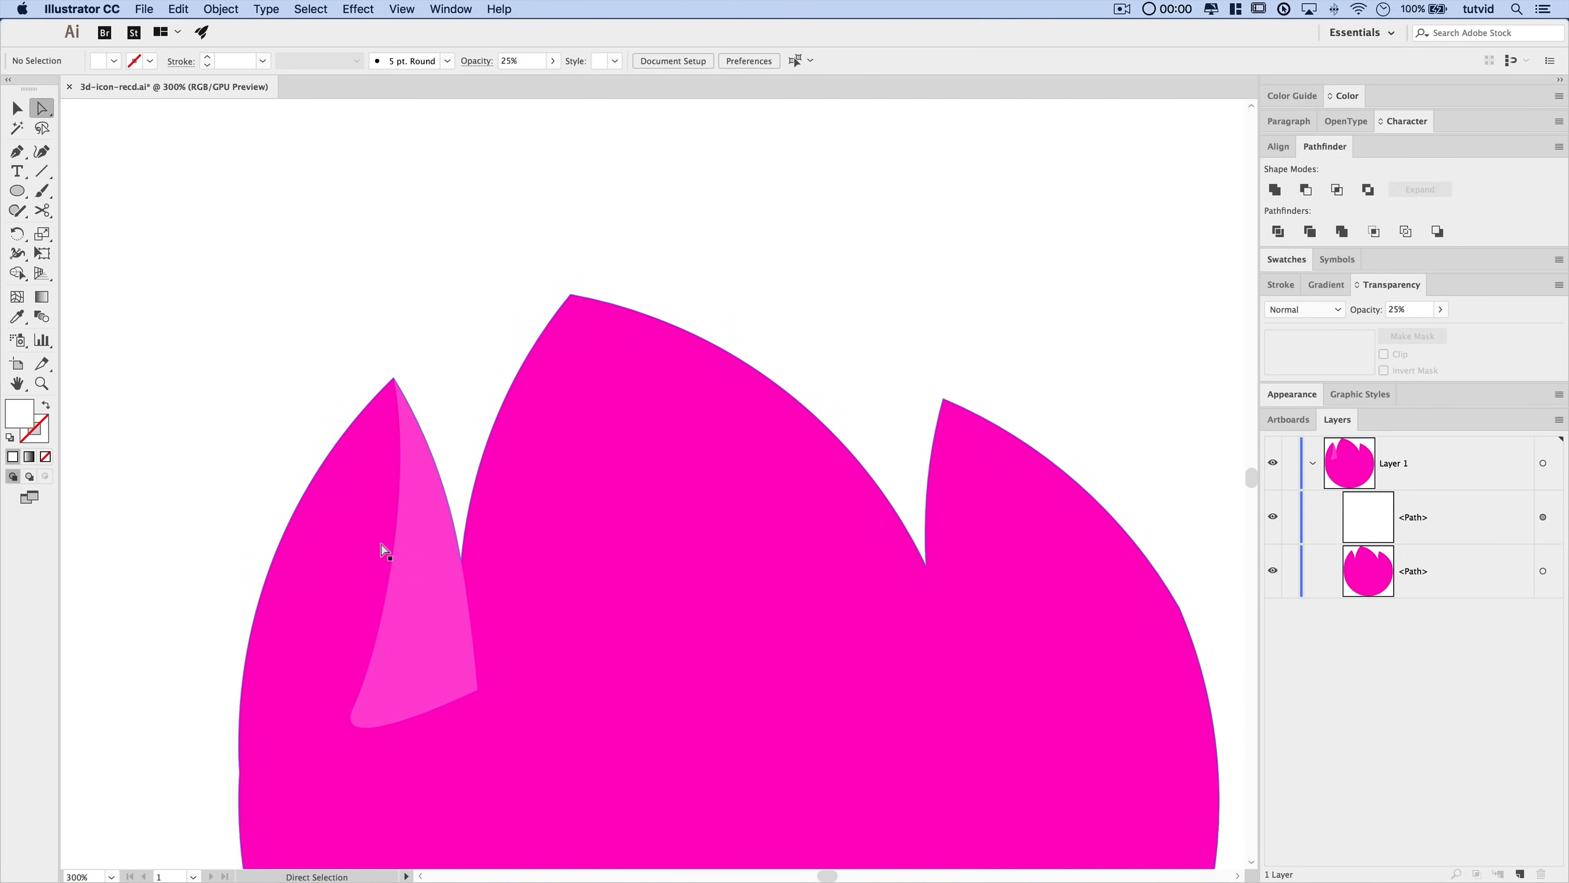
{"action": "key", "text": "v"}
{"action": "left_click", "coordinate": [424, 509]}
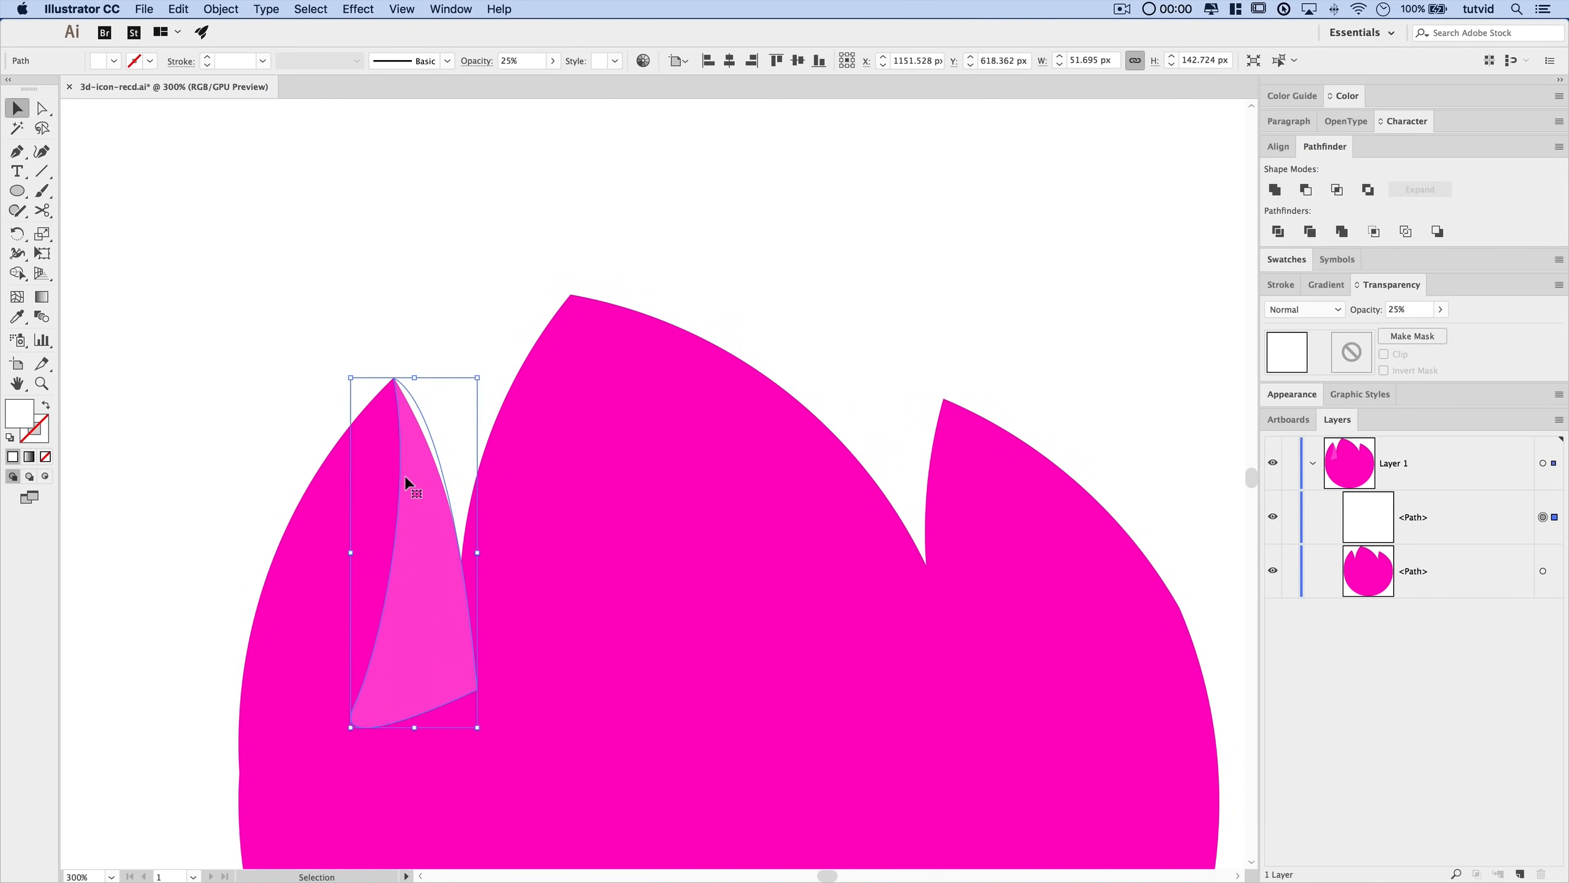
{"action": "left_click", "coordinate": [1394, 311]}
{"action": "key", "text": "Return"}
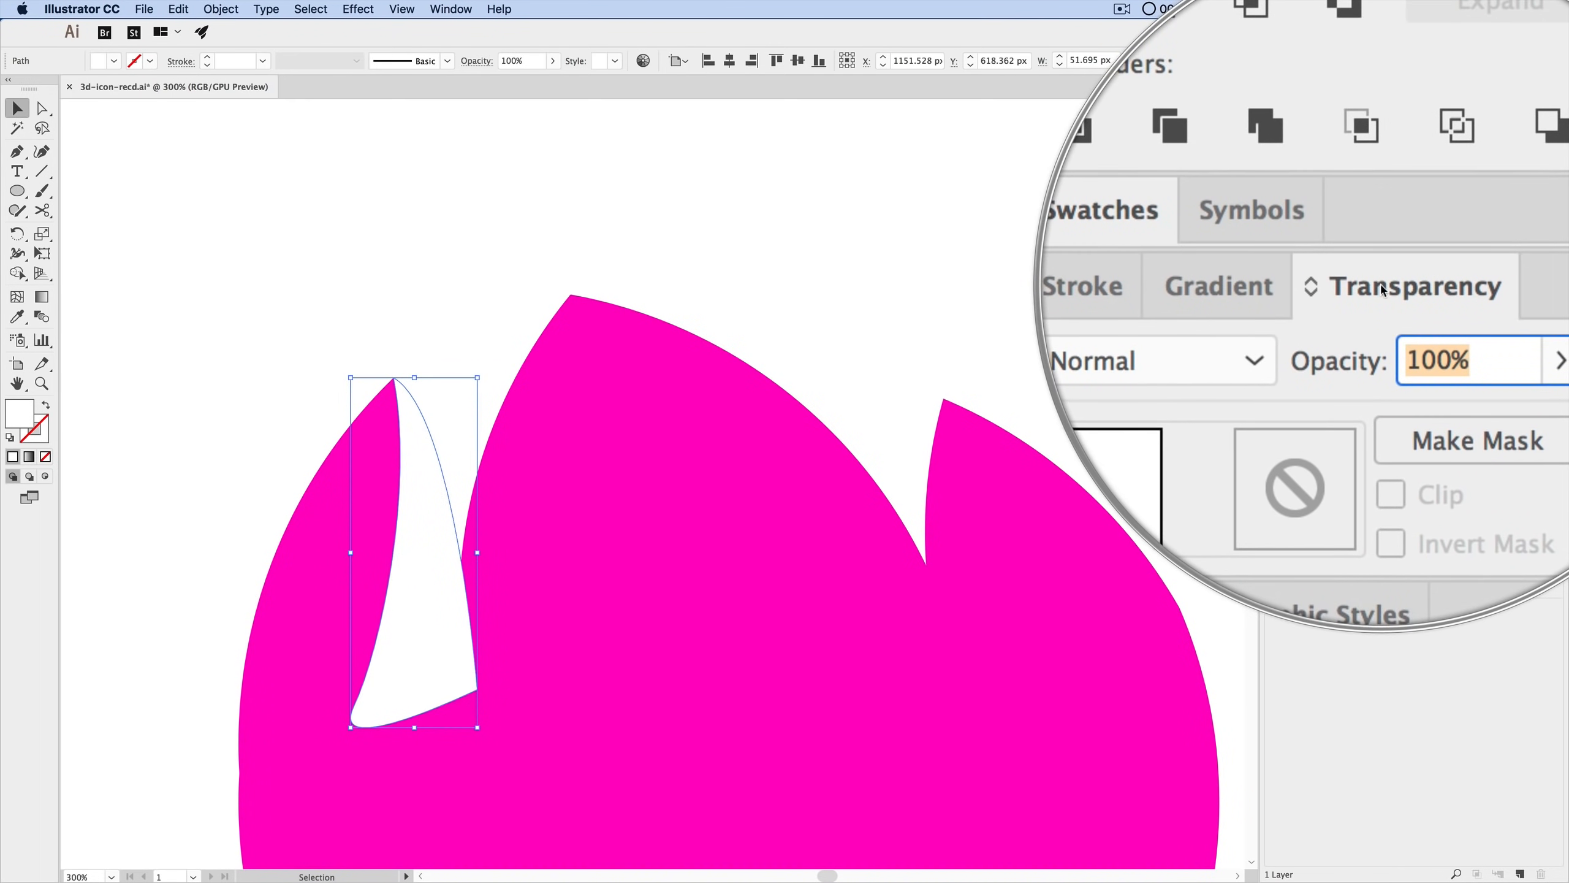
- Fill the left leaf's white shape with a linear white-to-black gradient running down from its tip at about -106°
{"action": "left_click", "coordinate": [1326, 285]}
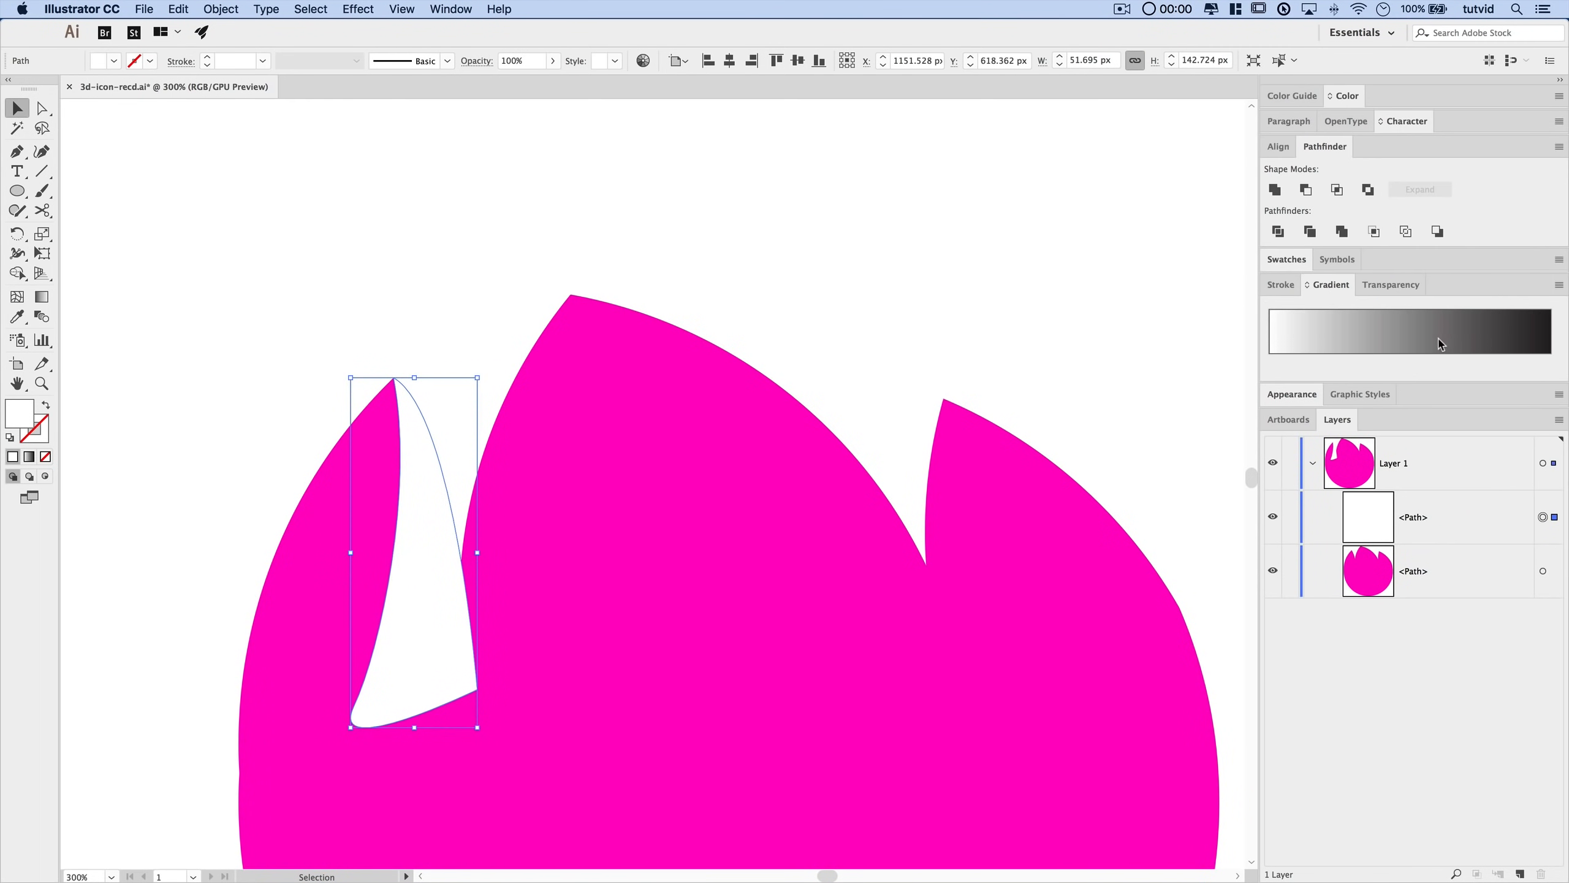
{"action": "left_click", "coordinate": [1336, 283]}
{"action": "left_click", "coordinate": [1335, 284]}
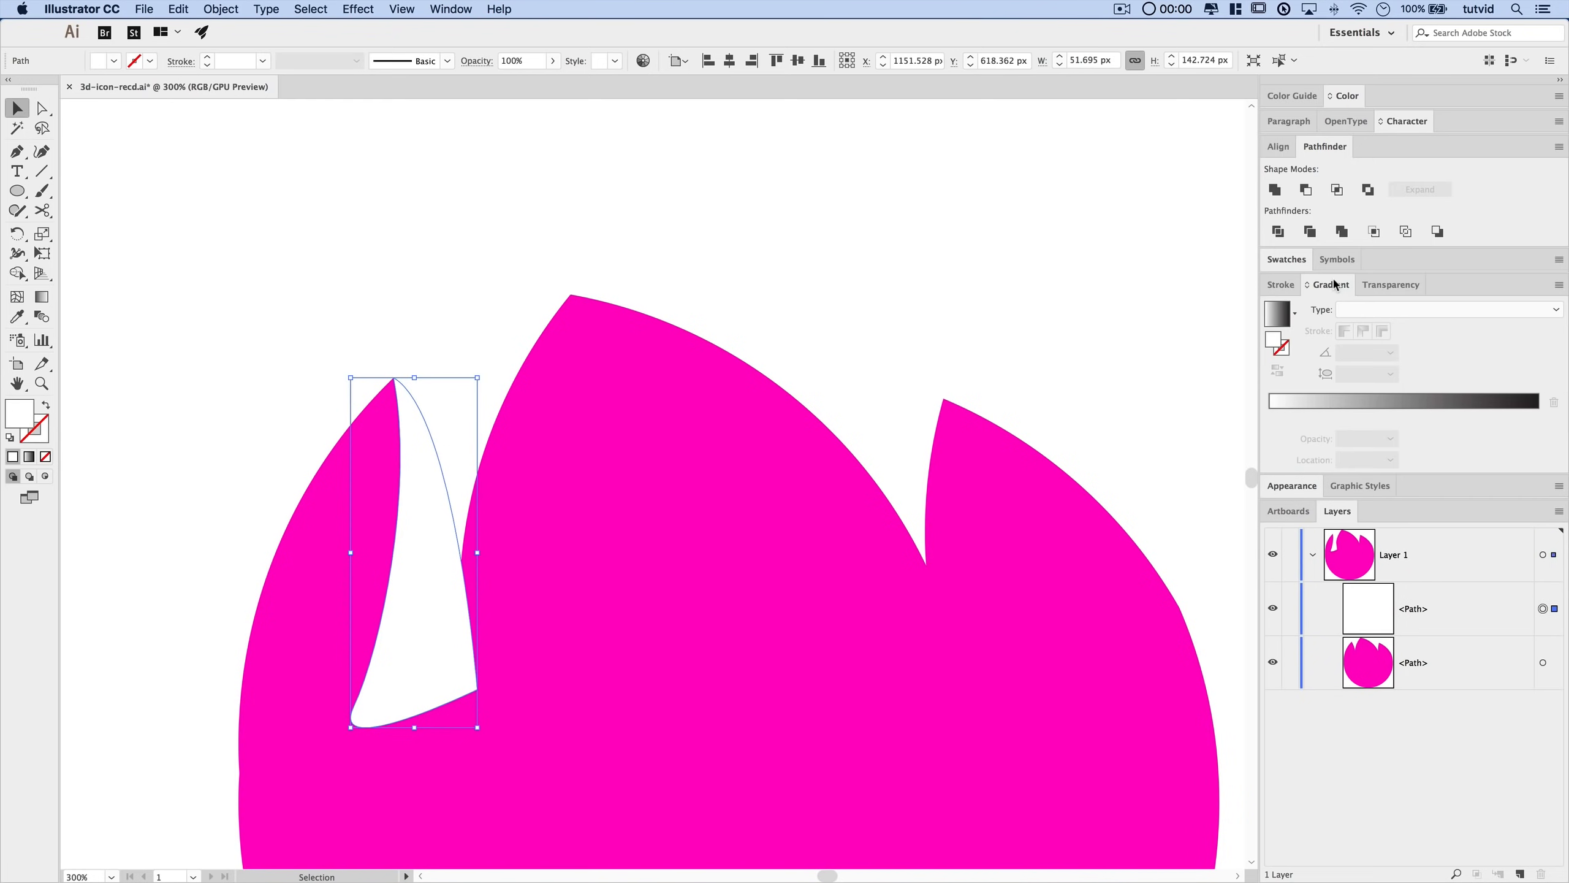
{"action": "left_click", "coordinate": [1273, 315]}
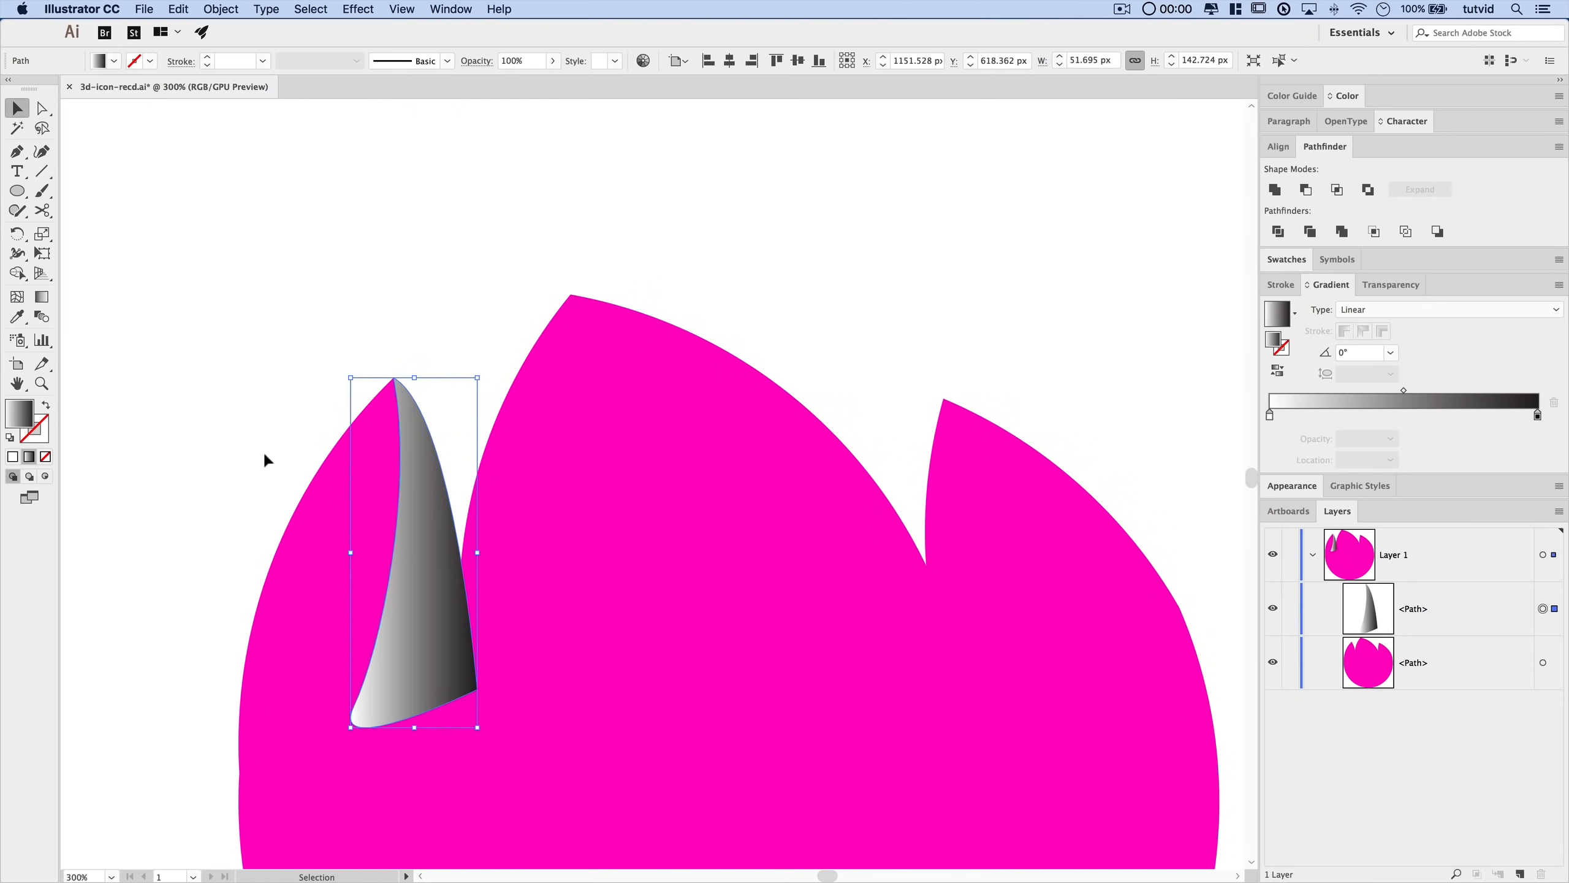
{"action": "left_click", "coordinate": [41, 297]}
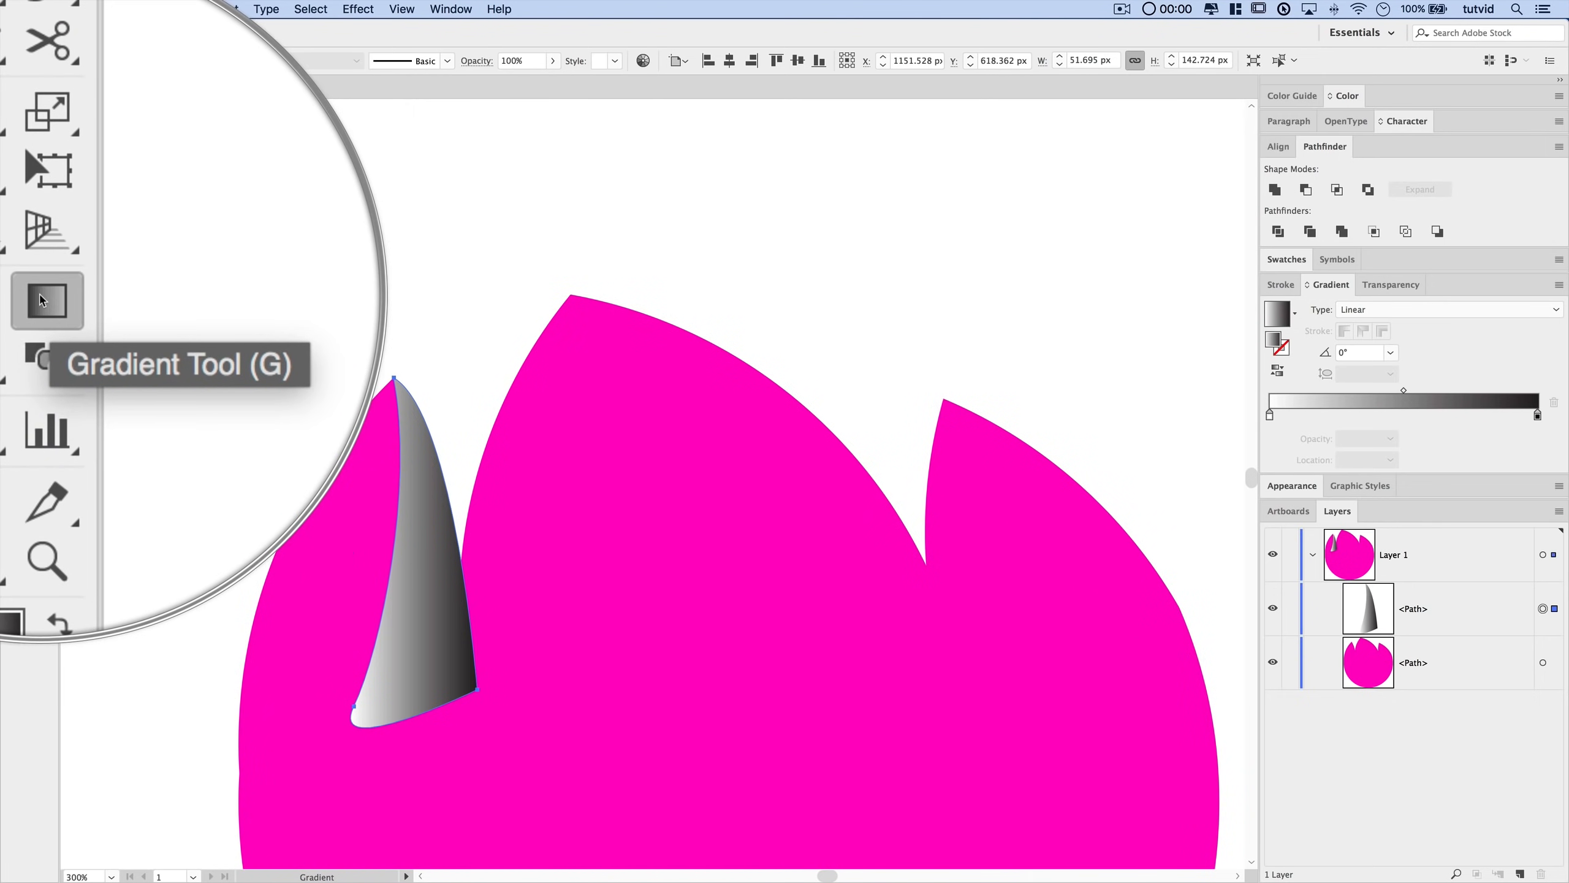
{"action": "left_click_drag", "start_coordinate": [437, 410], "coordinate": [376, 634]}
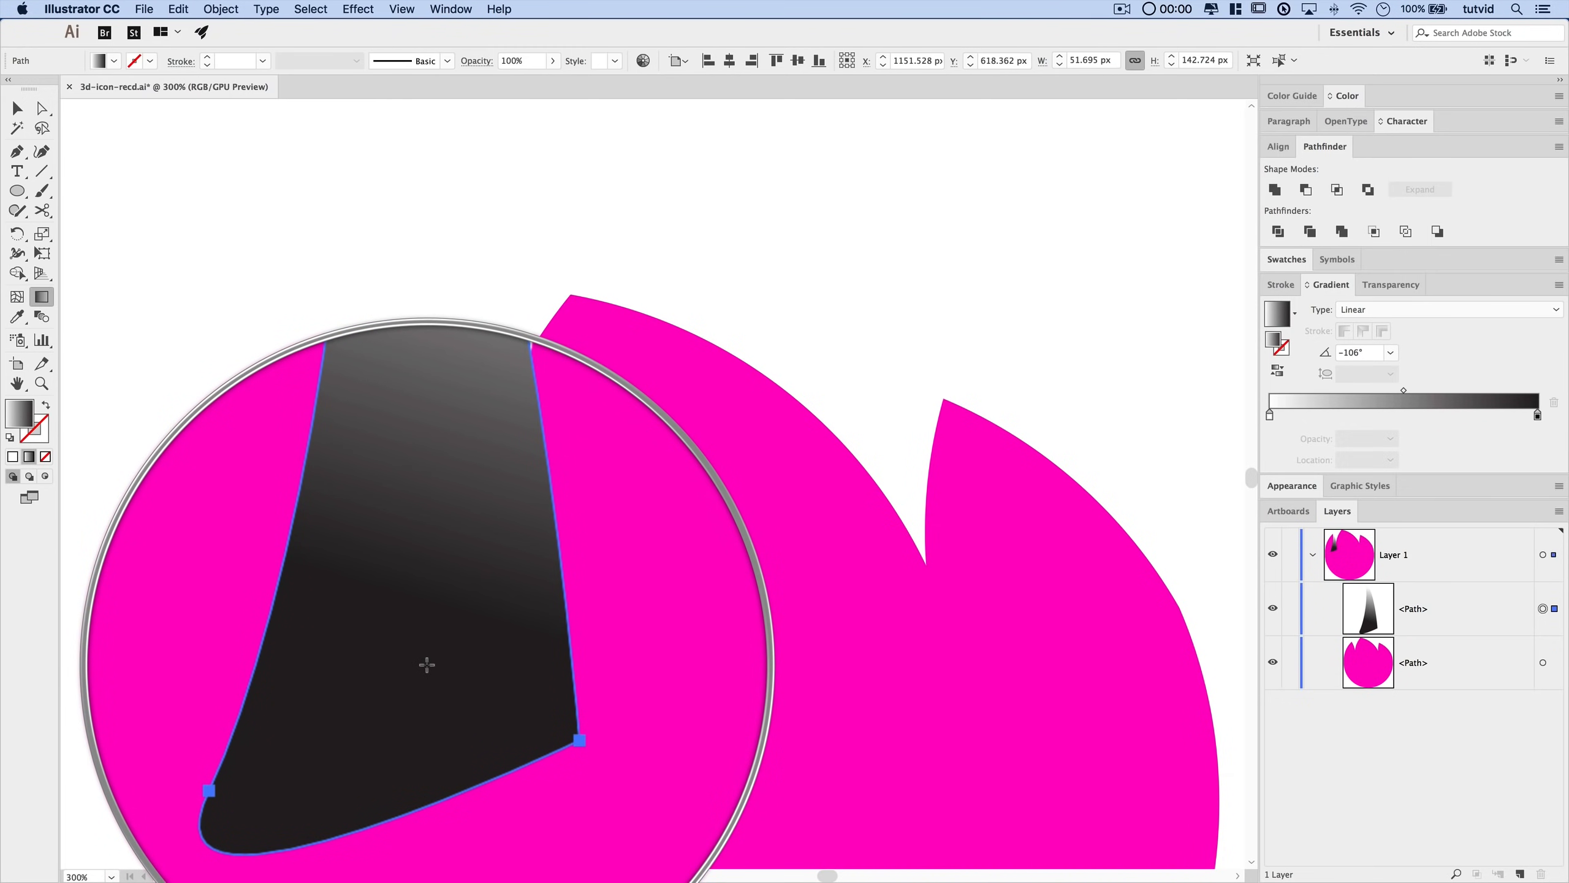
- Switch the gradient's dark end stop to the RGB color model as pure black (000000)
{"action": "left_click", "coordinate": [1539, 418]}
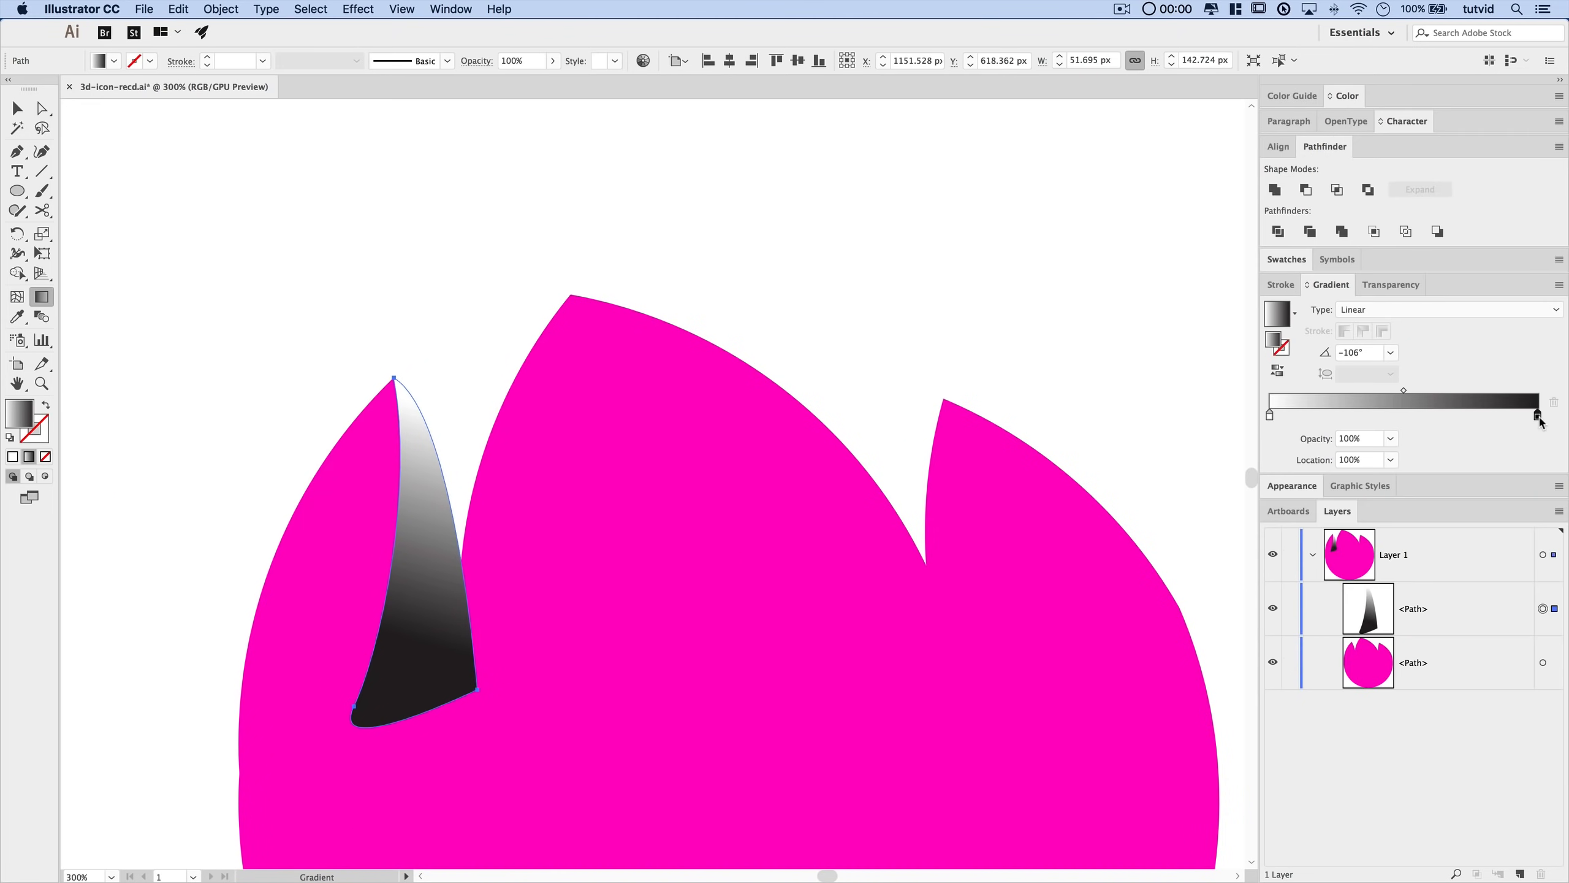
{"action": "left_click", "coordinate": [1351, 94]}
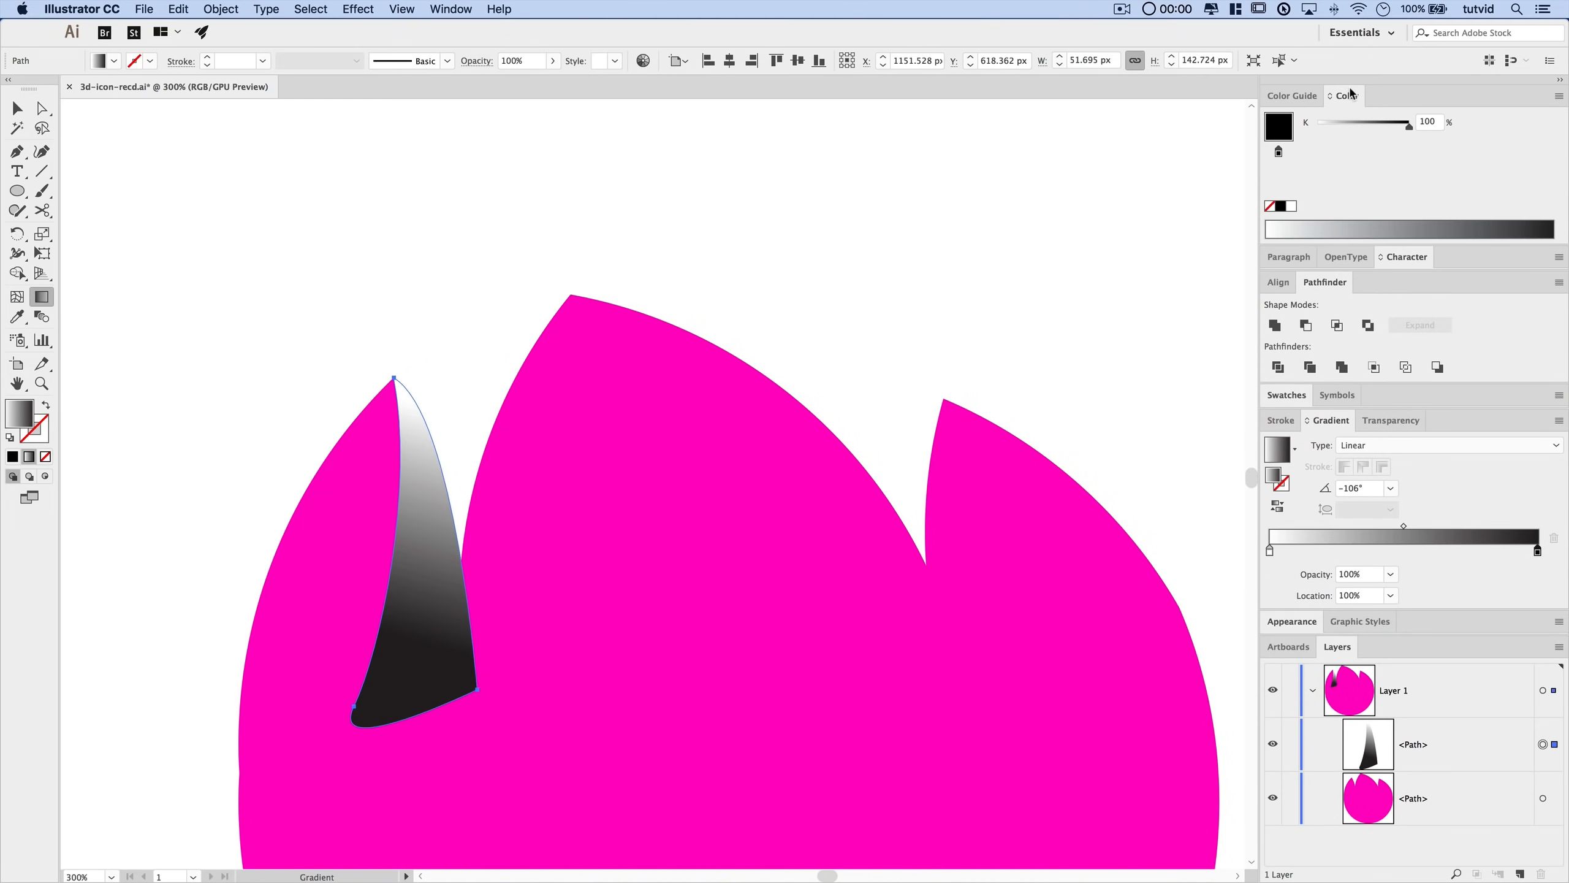
{"action": "left_click", "coordinate": [1555, 97]}
{"action": "left_click", "coordinate": [1496, 132]}
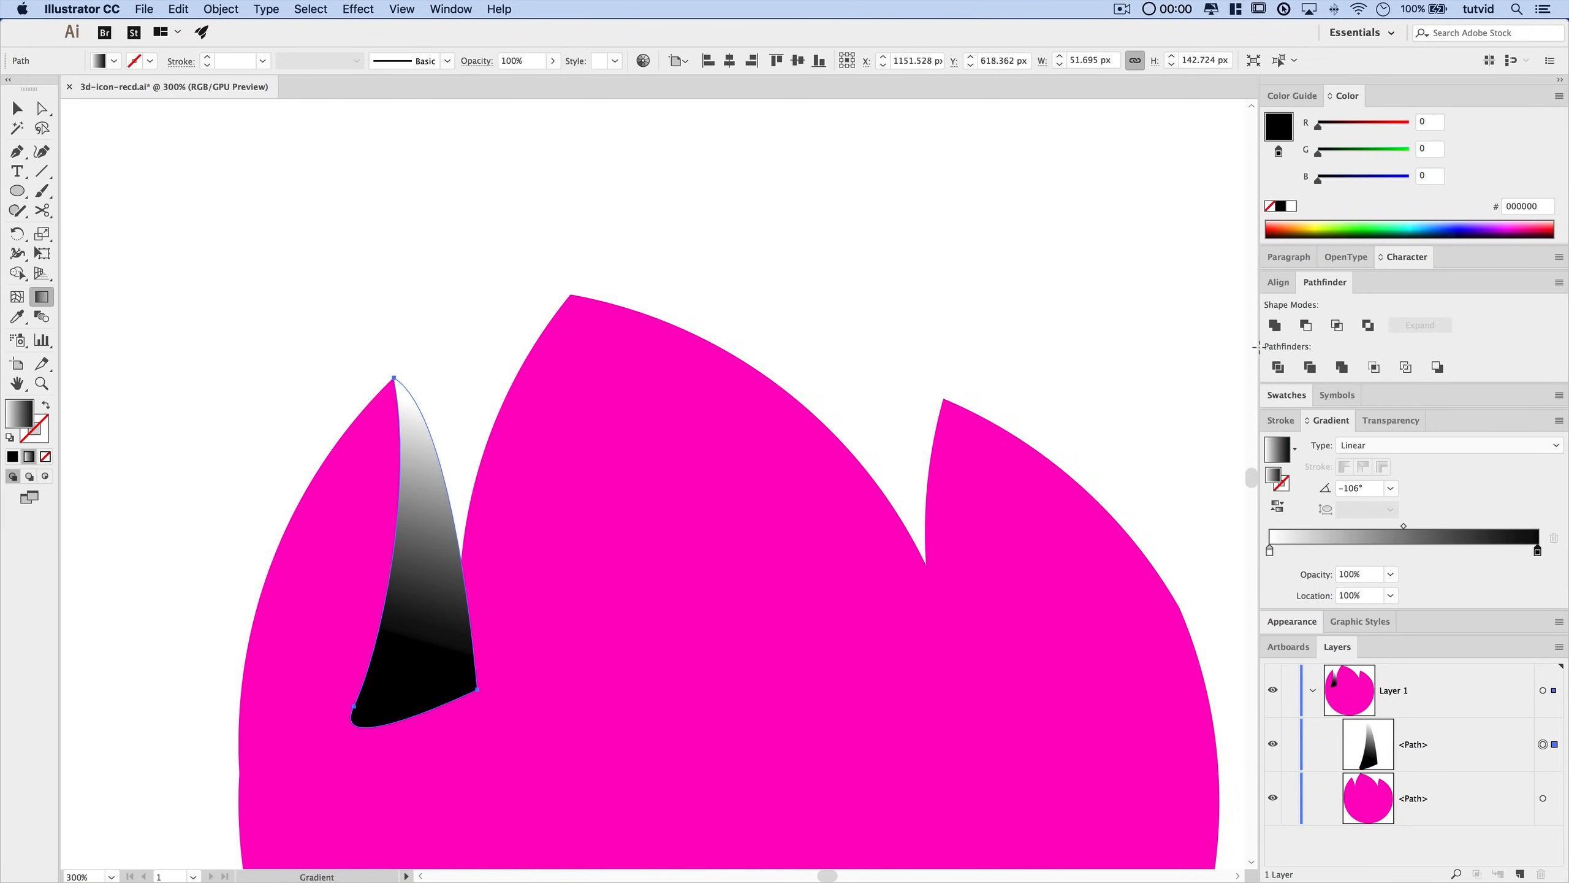
- Set the left leaf's gradient shape to Screen blending at 40% opacity and deselect it
{"action": "left_click", "coordinate": [1381, 424]}
{"action": "left_click", "coordinate": [1305, 445]}
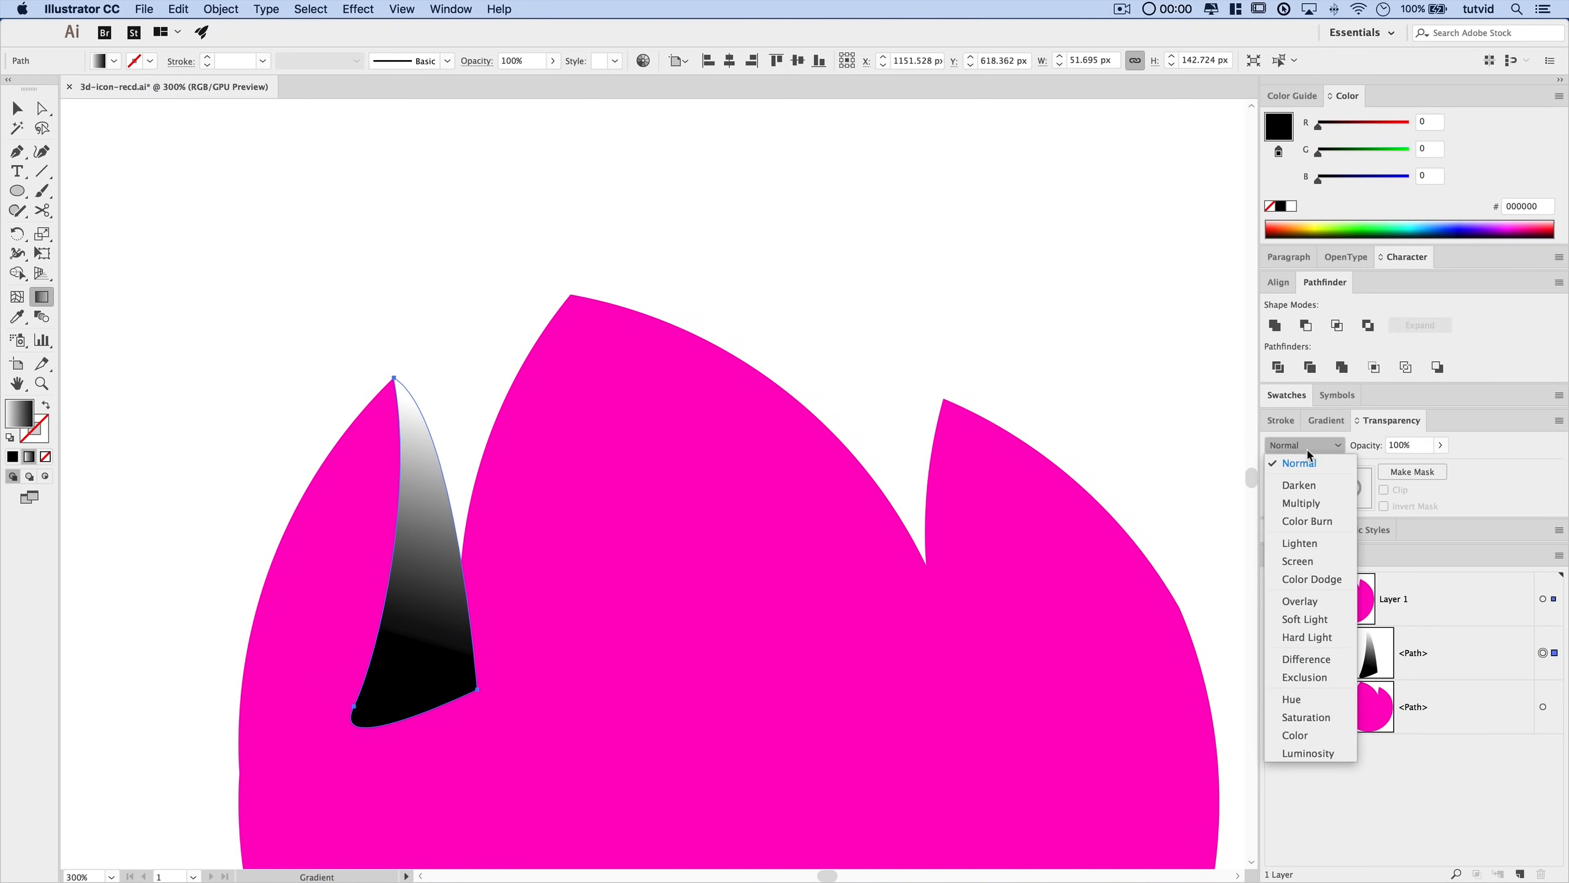
{"action": "left_click", "coordinate": [1297, 561]}
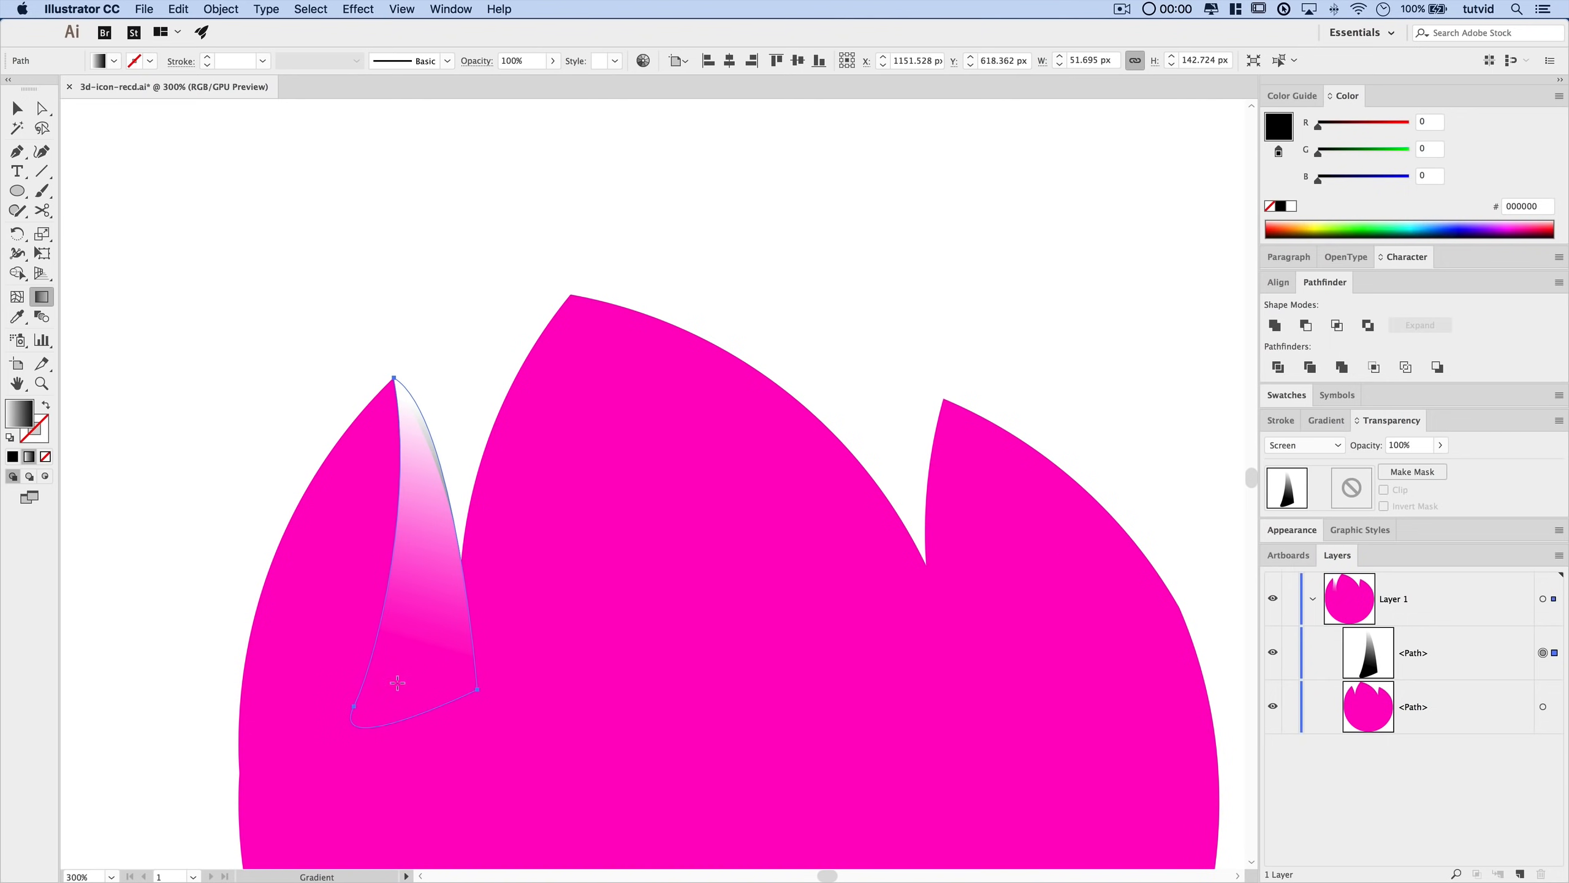
{"action": "left_click", "coordinate": [1423, 445]}
{"action": "type", "text": "40"}
{"action": "key", "text": "Return"}
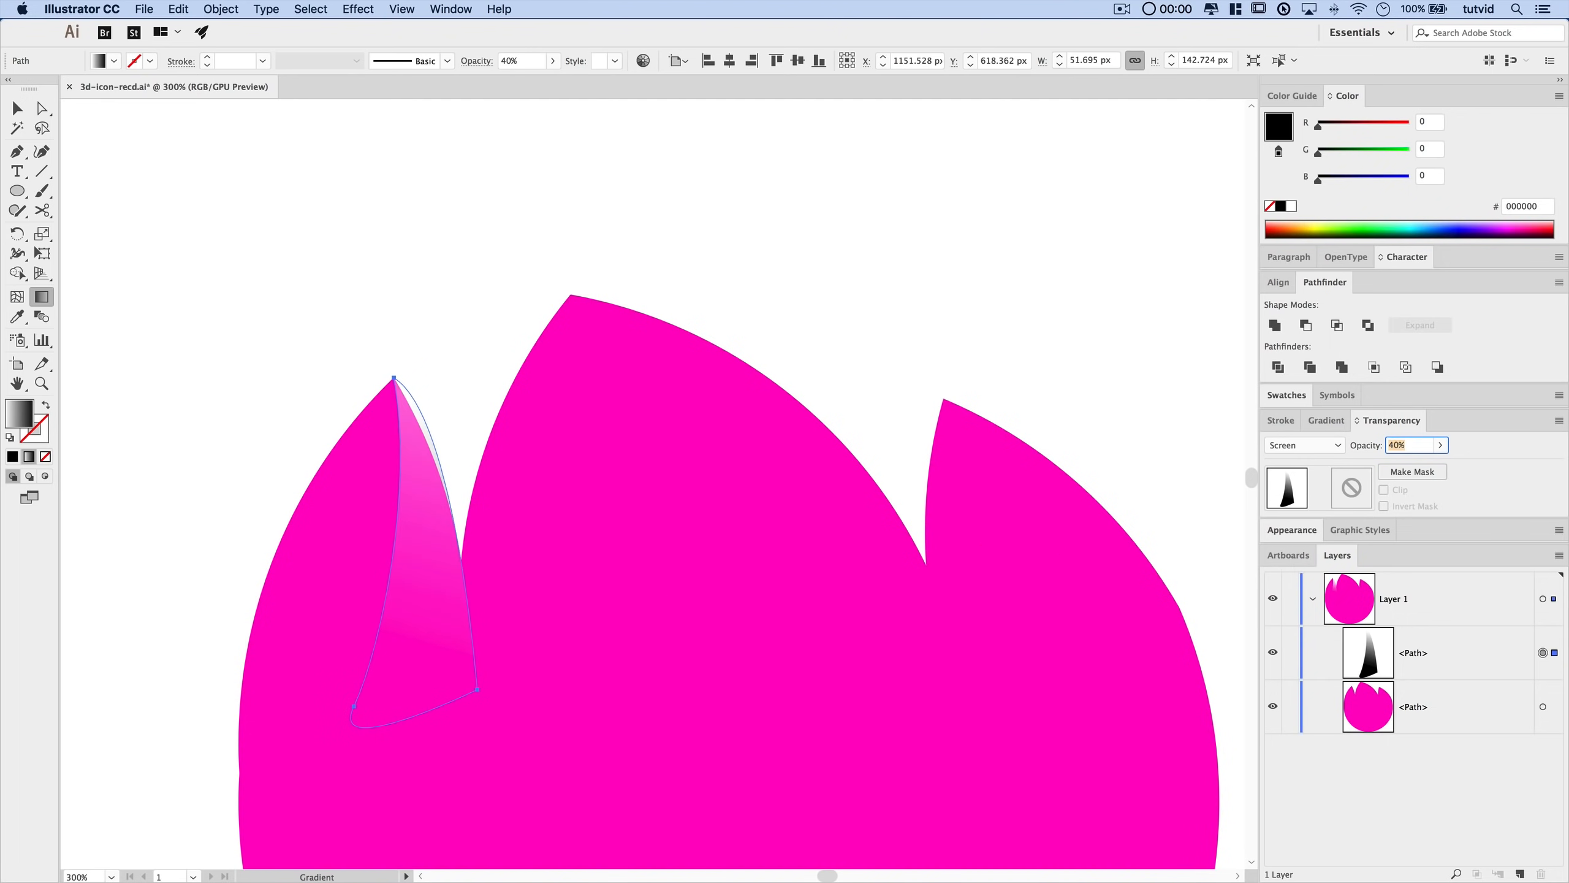
{"action": "left_click", "coordinate": [16, 110]}
{"action": "left_click", "coordinate": [412, 384]}
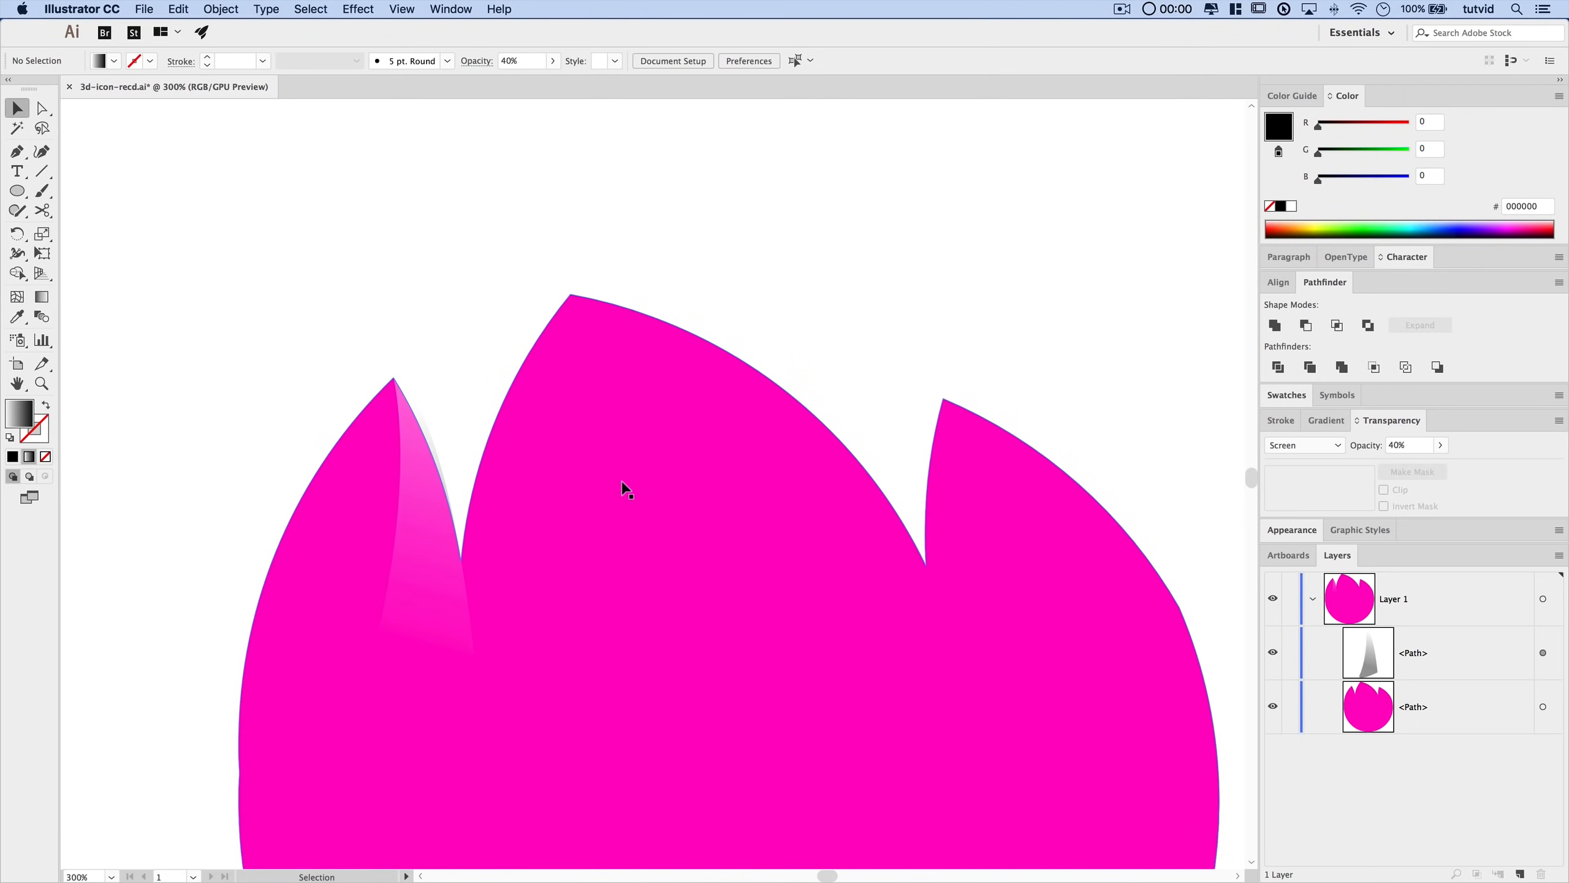
- Draw a closed Pen shape from the middle leaf's tip, curving down past the right notch and extending beyond the silhouette, and set it to Screen blending
{"action": "left_click", "coordinate": [16, 151]}
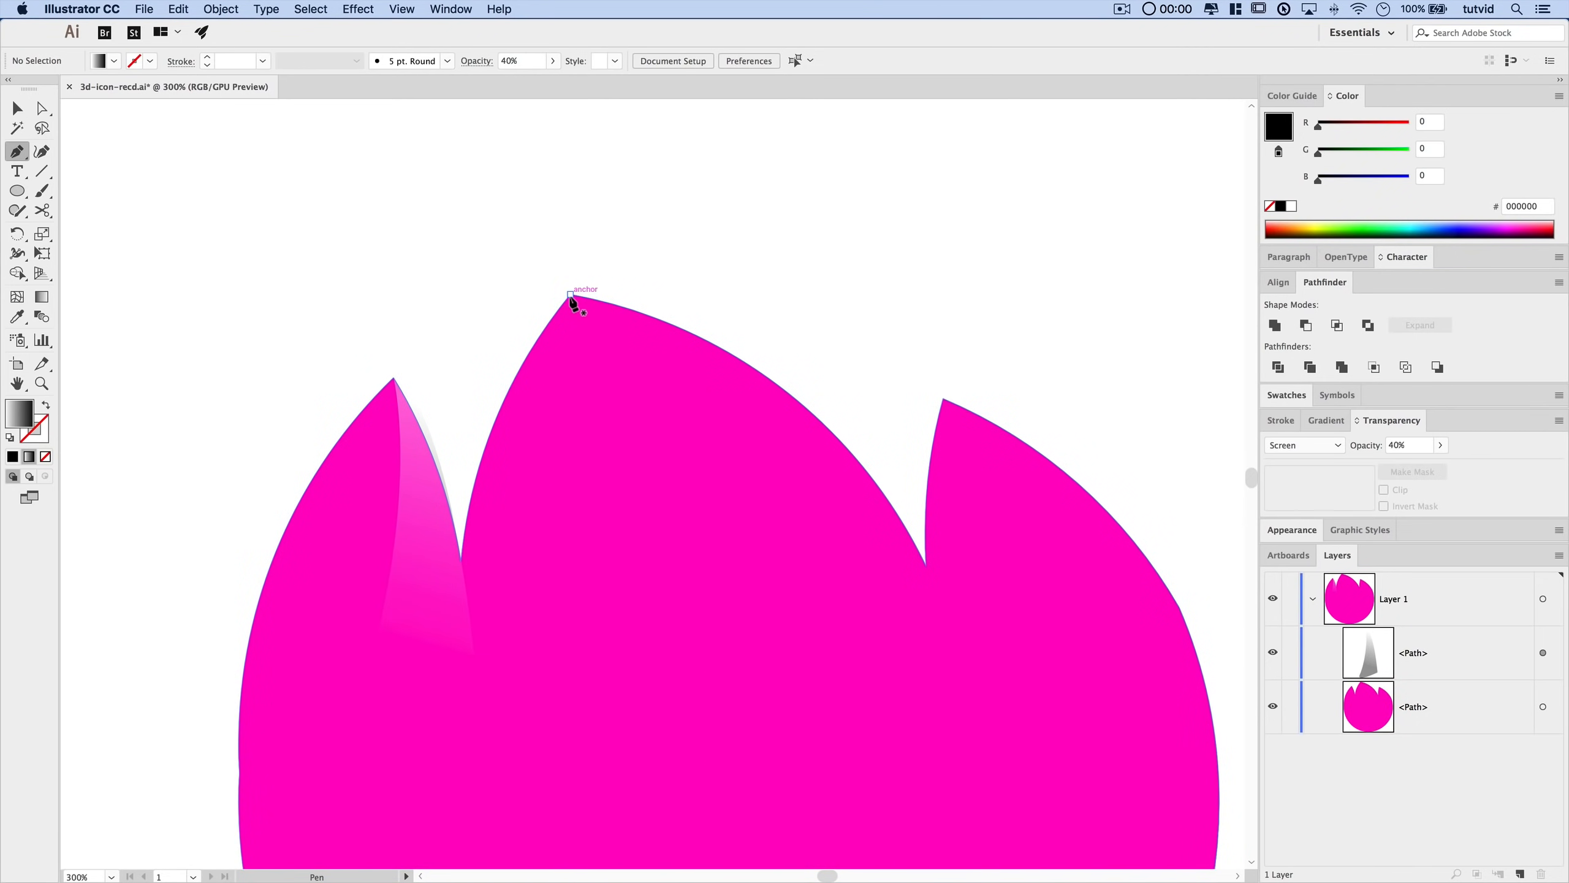
{"action": "left_click_drag", "start_coordinate": [570, 294], "coordinate": [559, 426]}
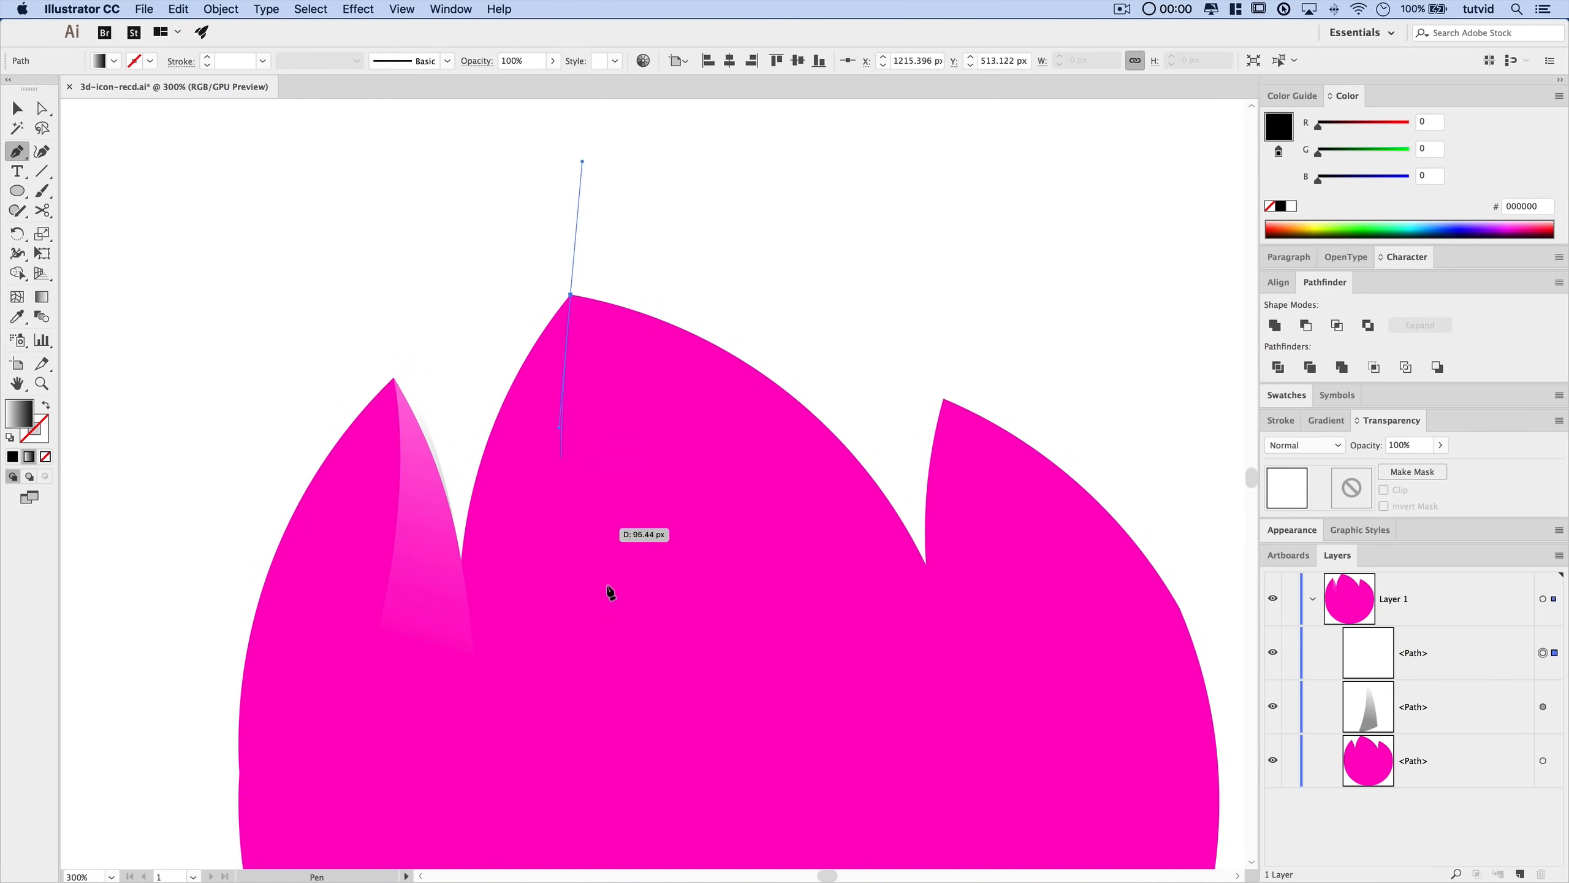
{"action": "left_click_drag", "start_coordinate": [697, 717], "coordinate": [855, 792]}
{"action": "left_click_drag", "start_coordinate": [859, 852], "coordinate": [858, 848]}
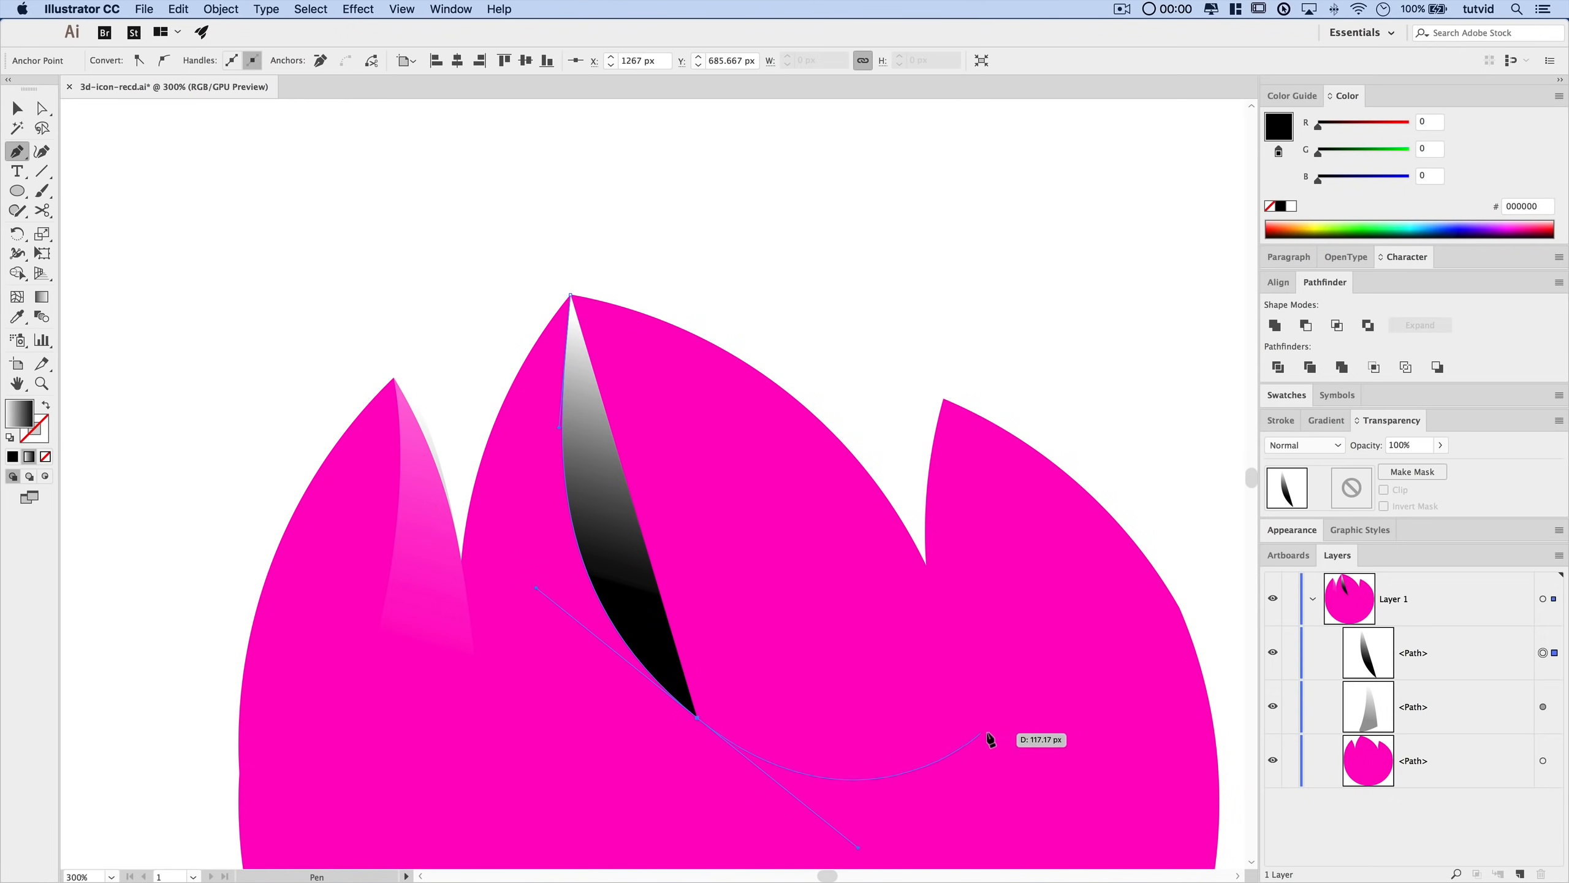
{"action": "left_click", "coordinate": [1011, 702]}
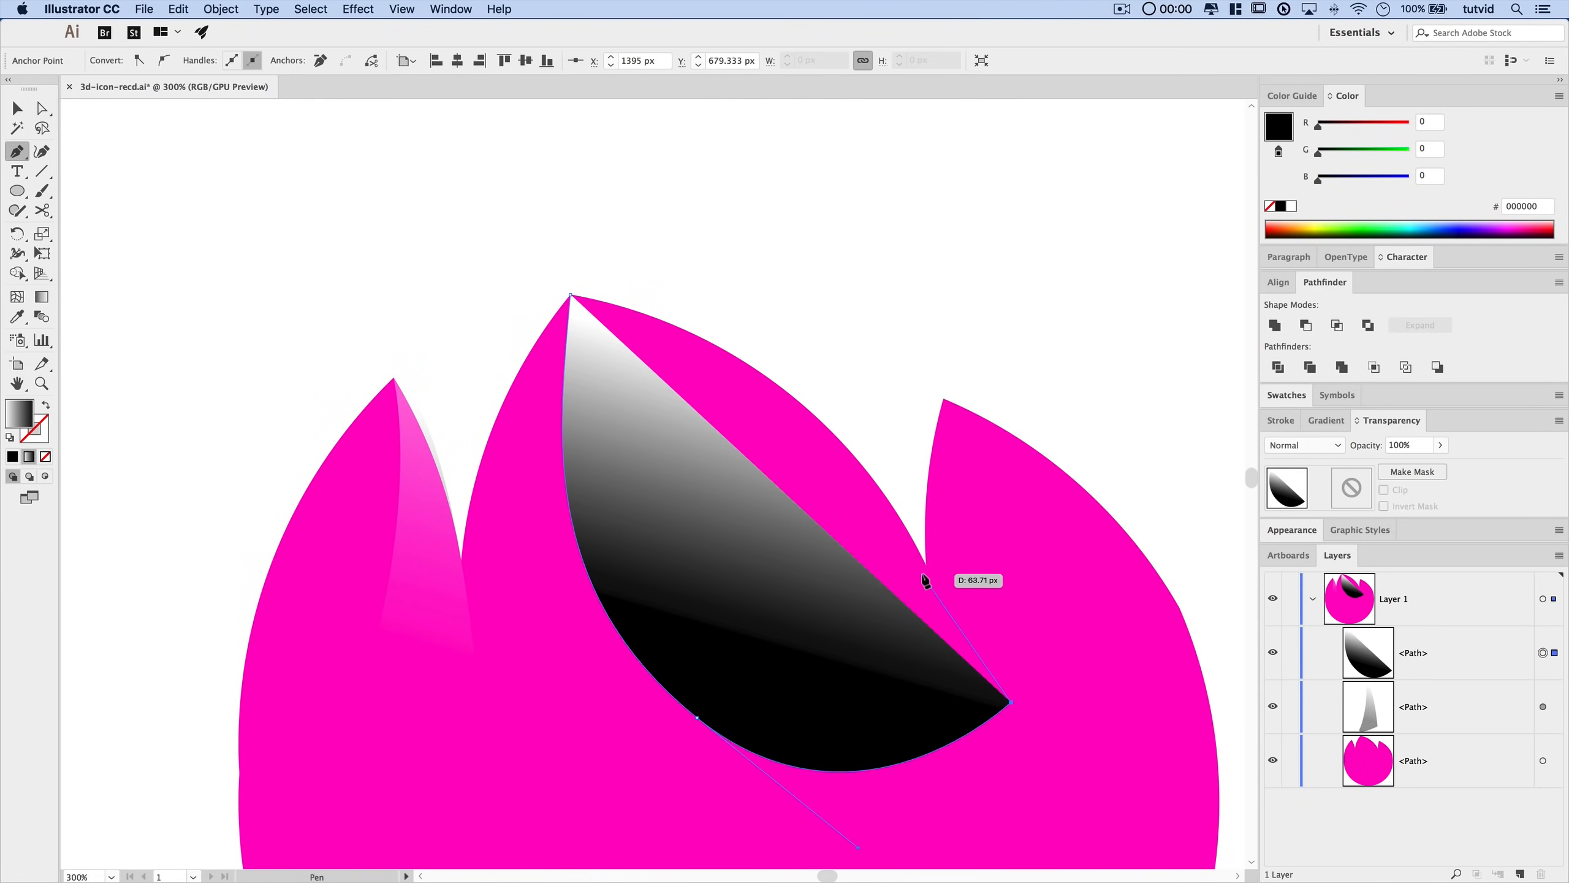
{"action": "left_click", "coordinate": [771, 291]}
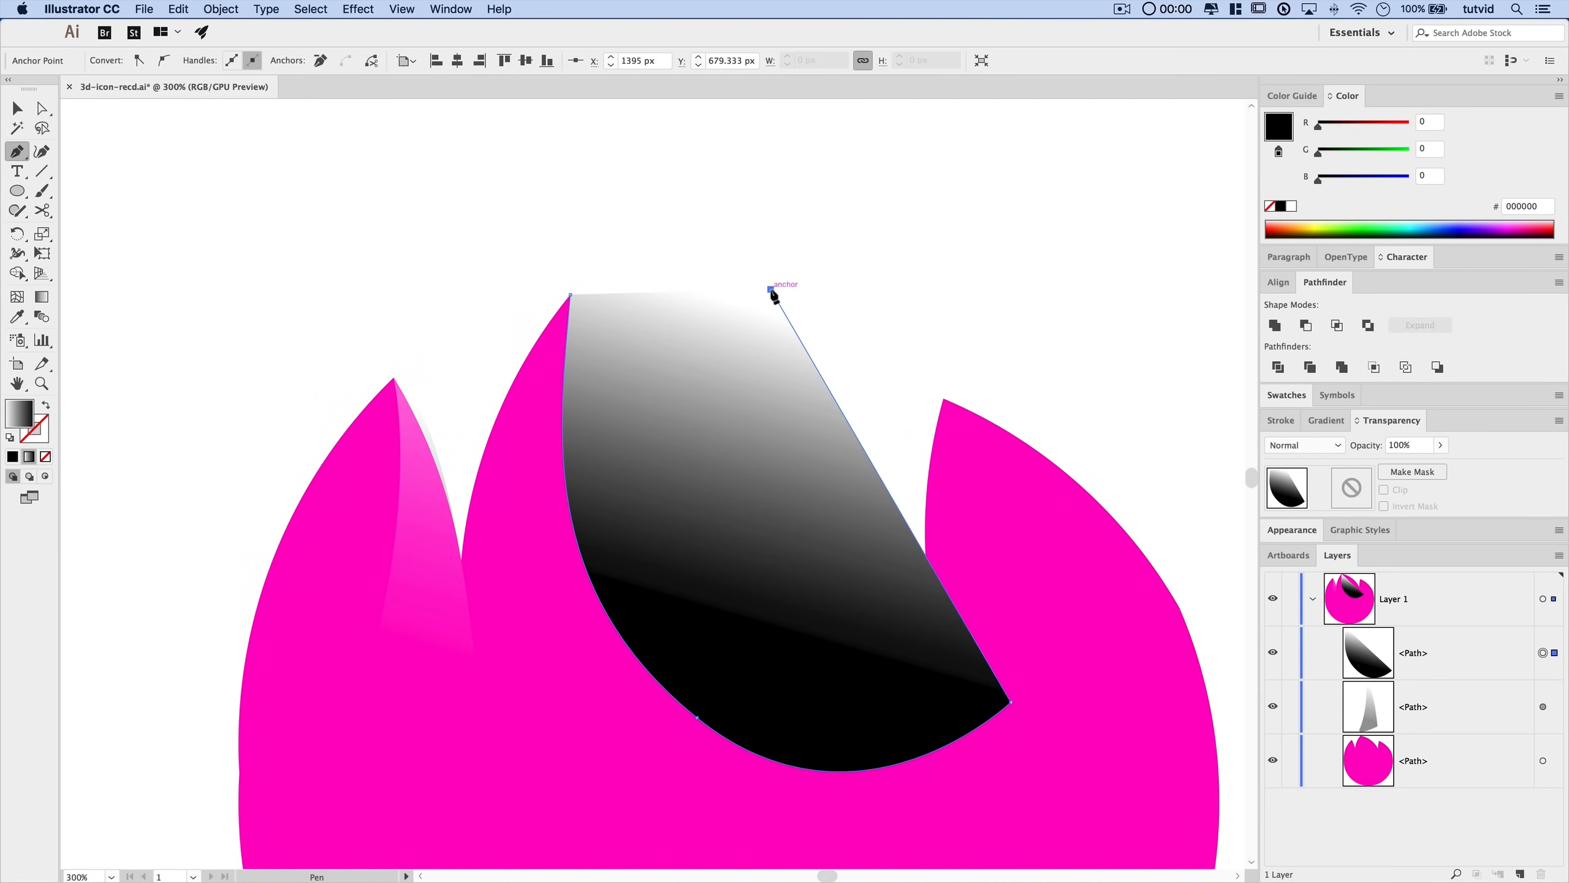
{"action": "left_click", "coordinate": [570, 295]}
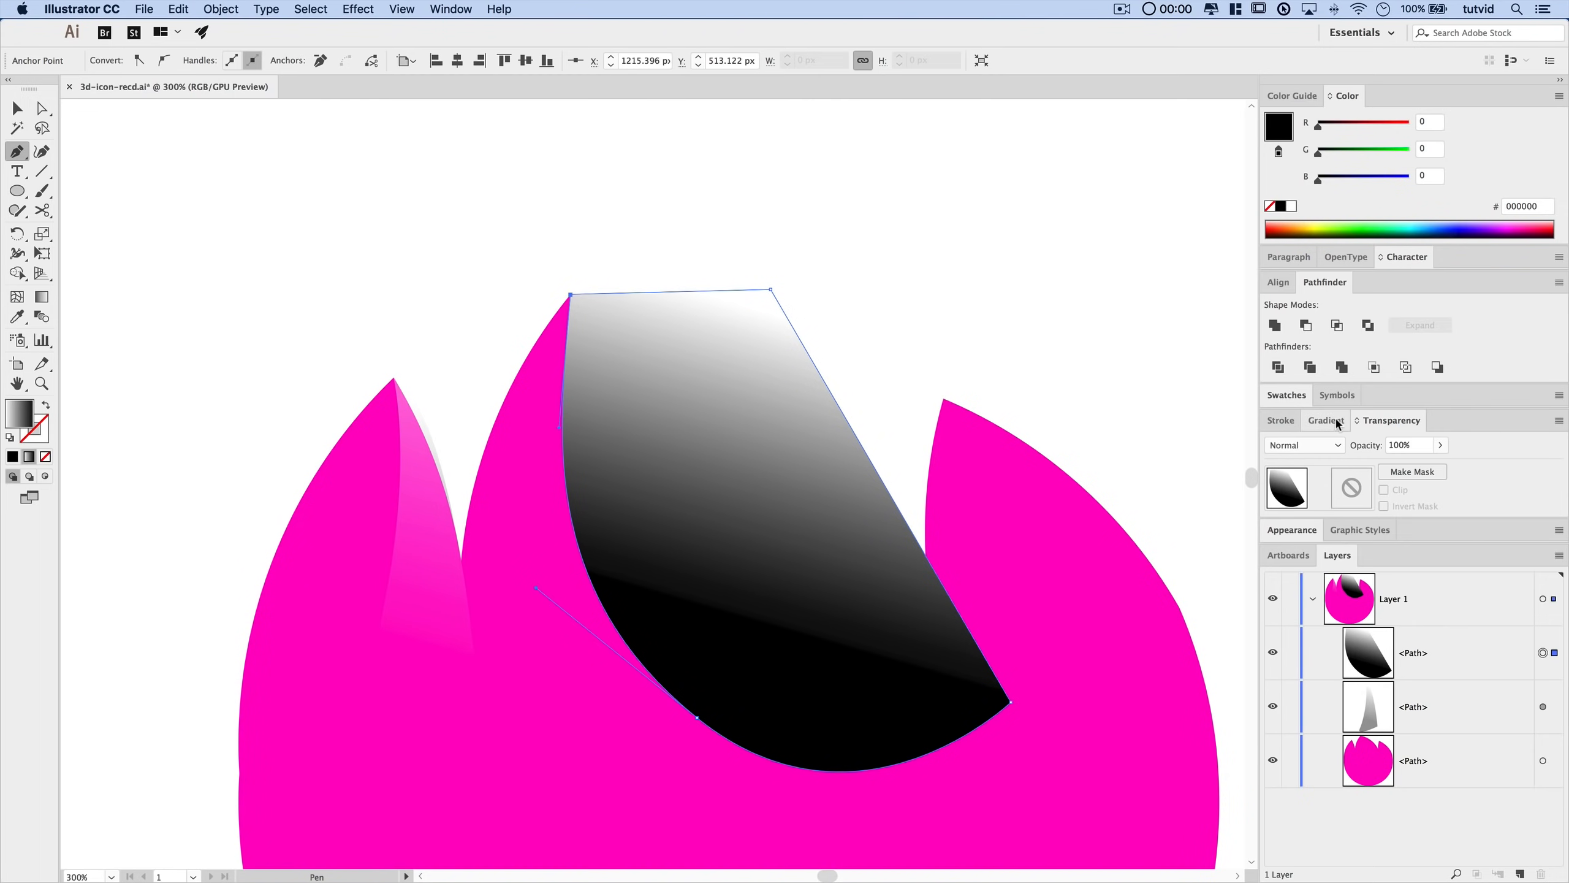
{"action": "left_click", "coordinate": [1328, 444]}
{"action": "left_click", "coordinate": [1299, 561]}
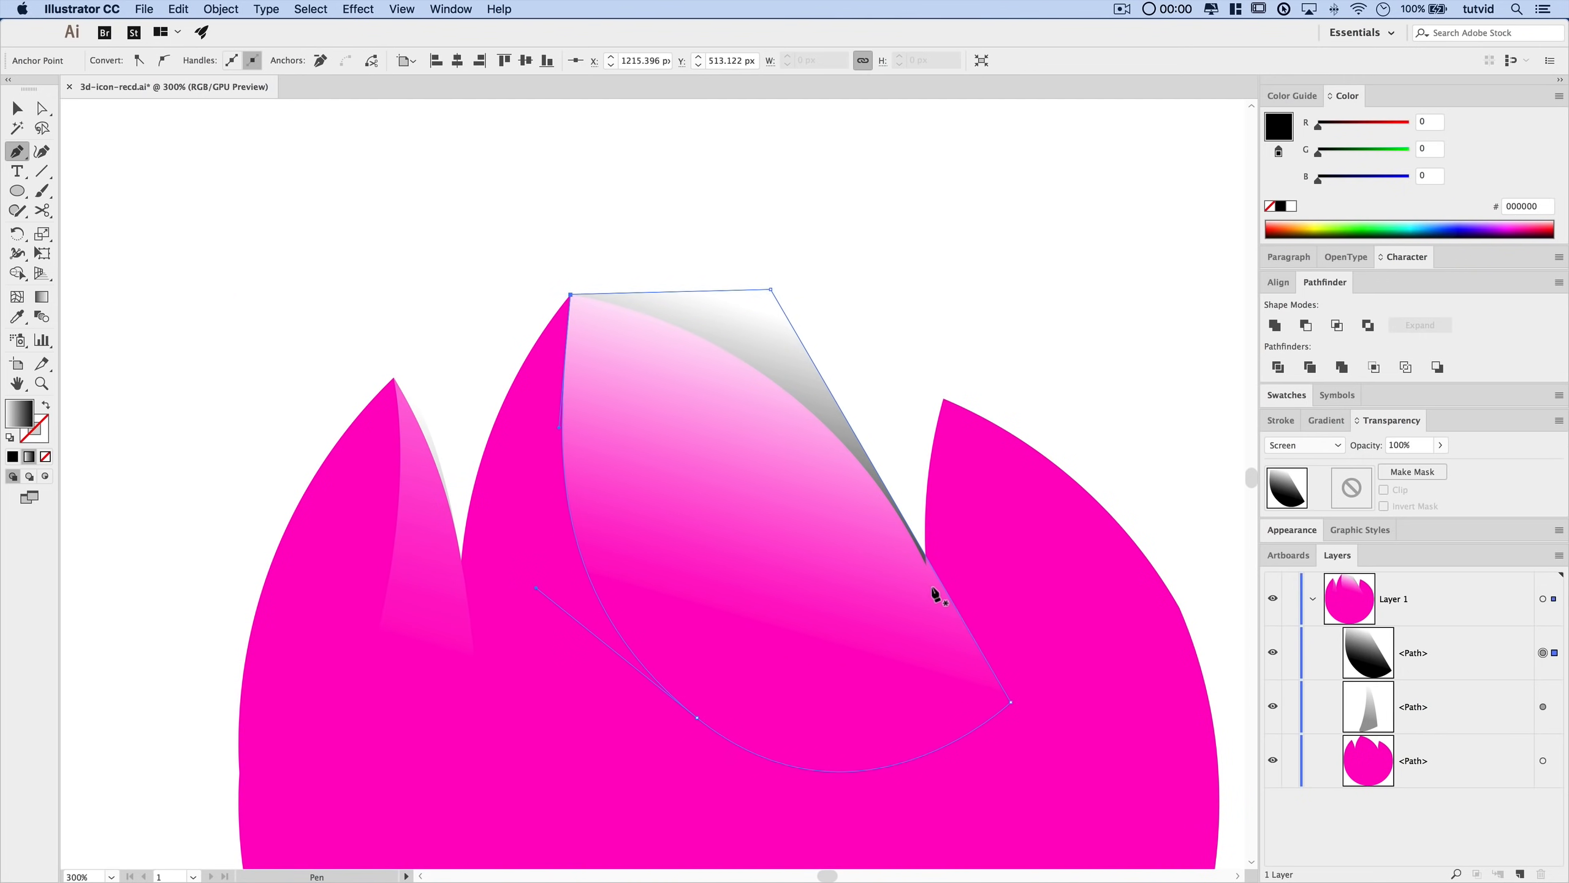
- Move the middle overlay shape's lower-right anchor point to about X 1393.1, Y 681 px
{"action": "key", "text": "z"}
{"action": "left_click", "coordinate": [919, 568]}
{"action": "right_click", "coordinate": [298, 533]}
{"action": "left_click", "coordinate": [601, 574]}
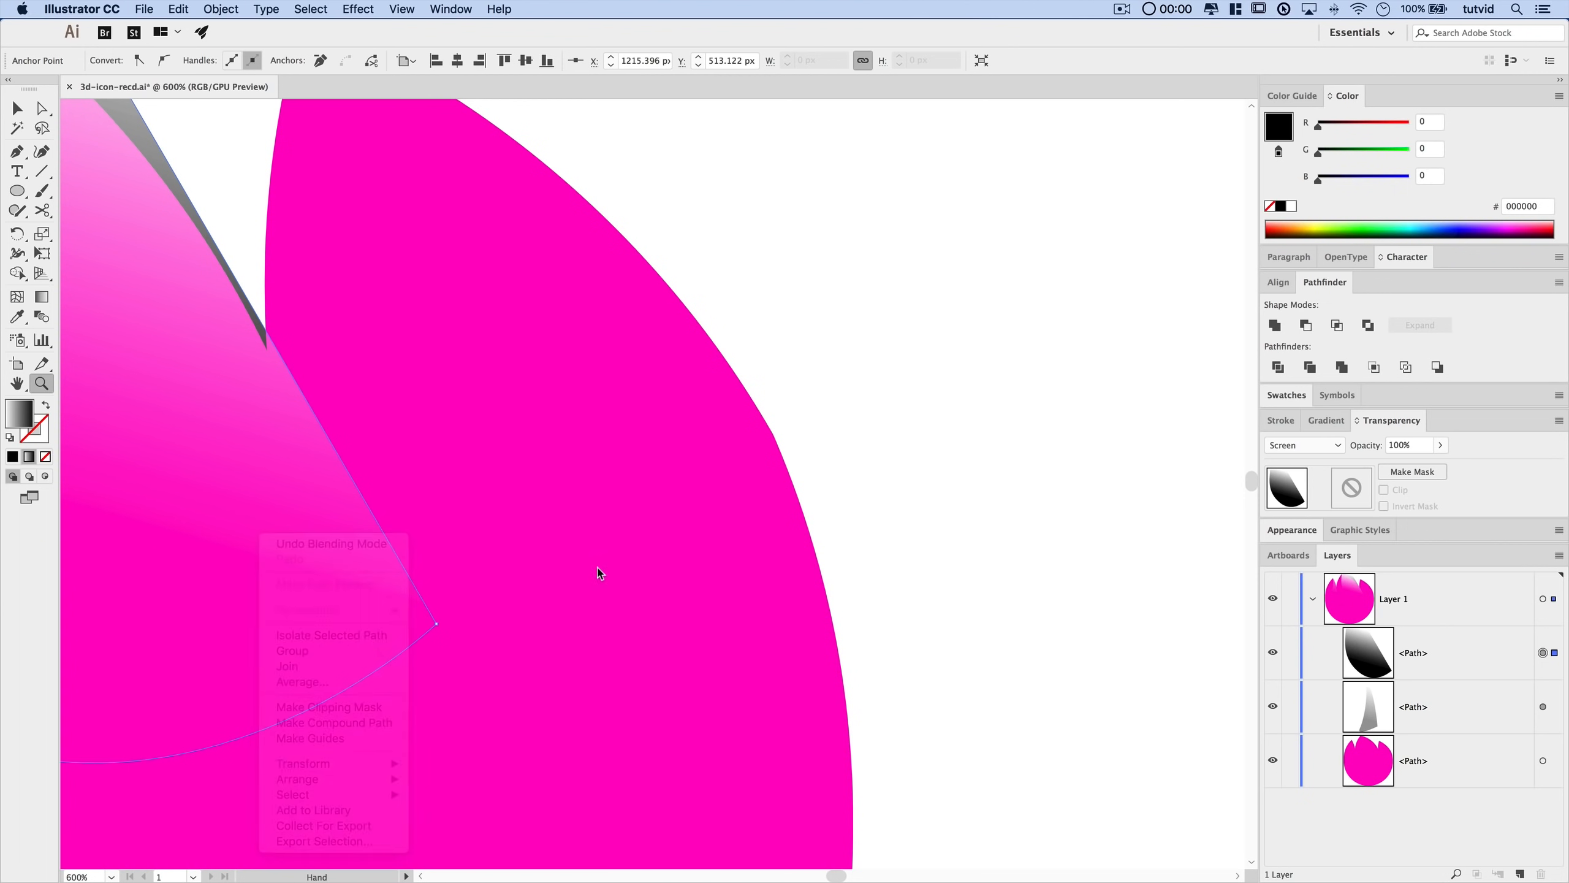
{"action": "left_click_drag", "start_coordinate": [319, 419], "coordinate": [601, 490]}
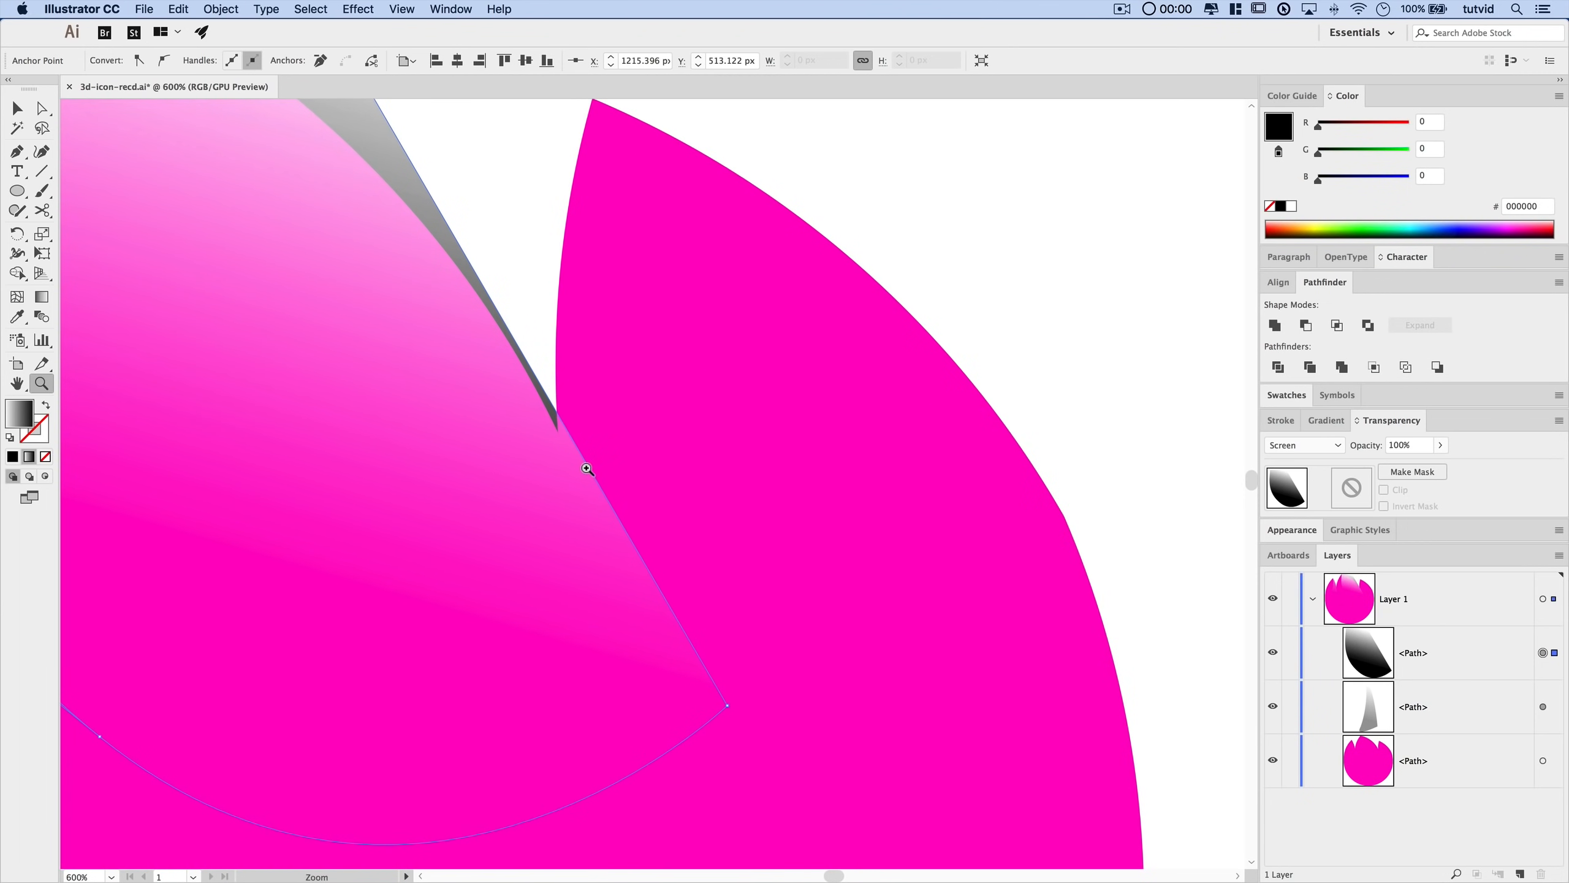
{"action": "left_click", "coordinate": [41, 108]}
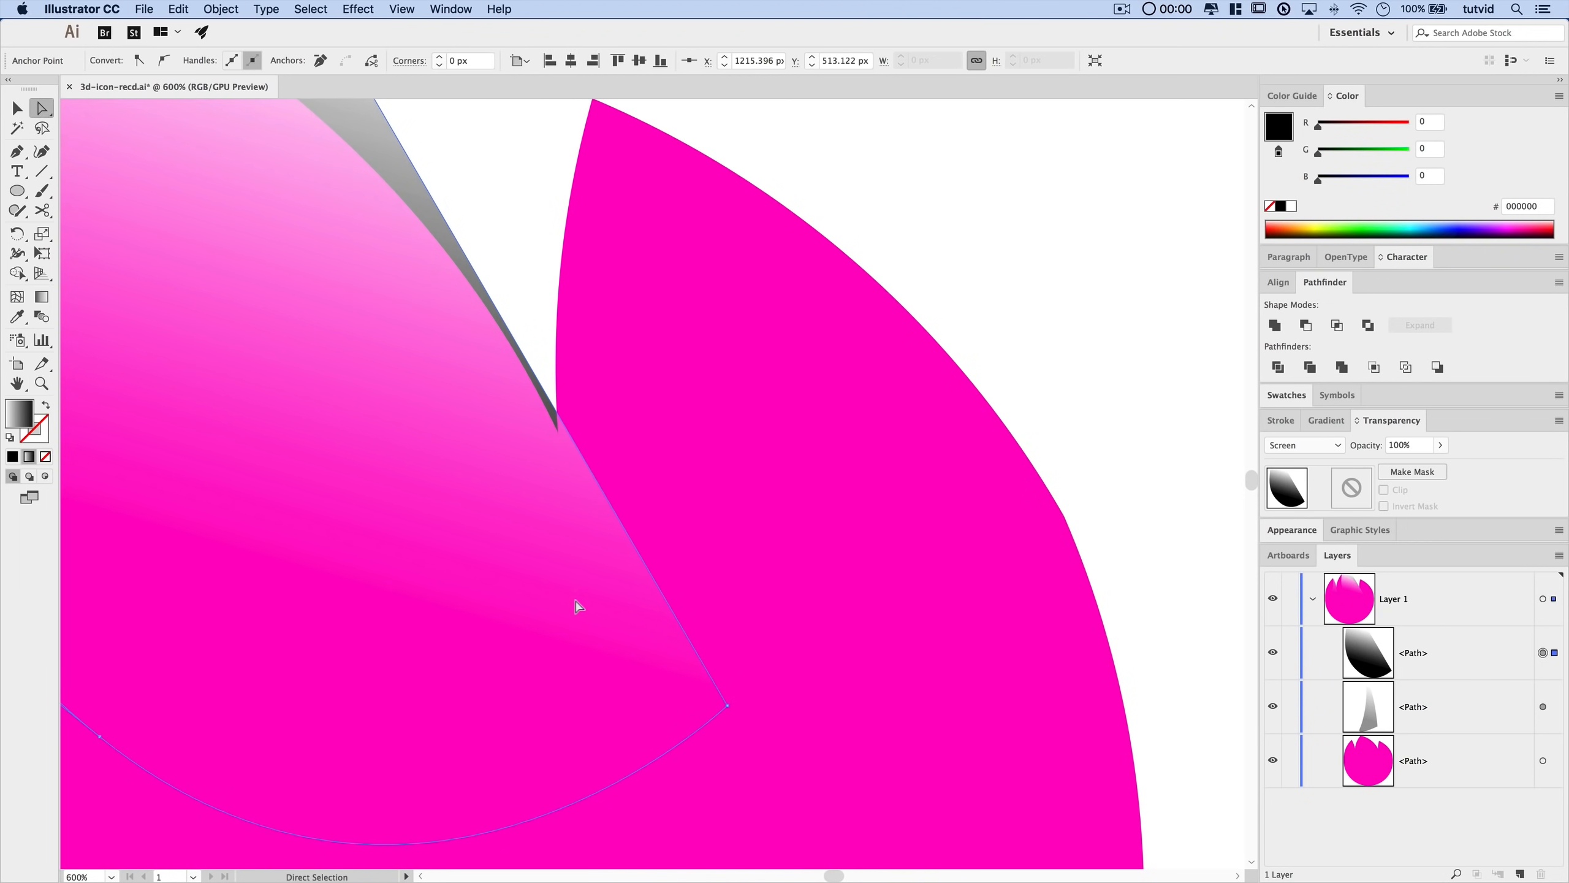
{"action": "left_click_drag", "start_coordinate": [726, 708], "coordinate": [721, 719]}
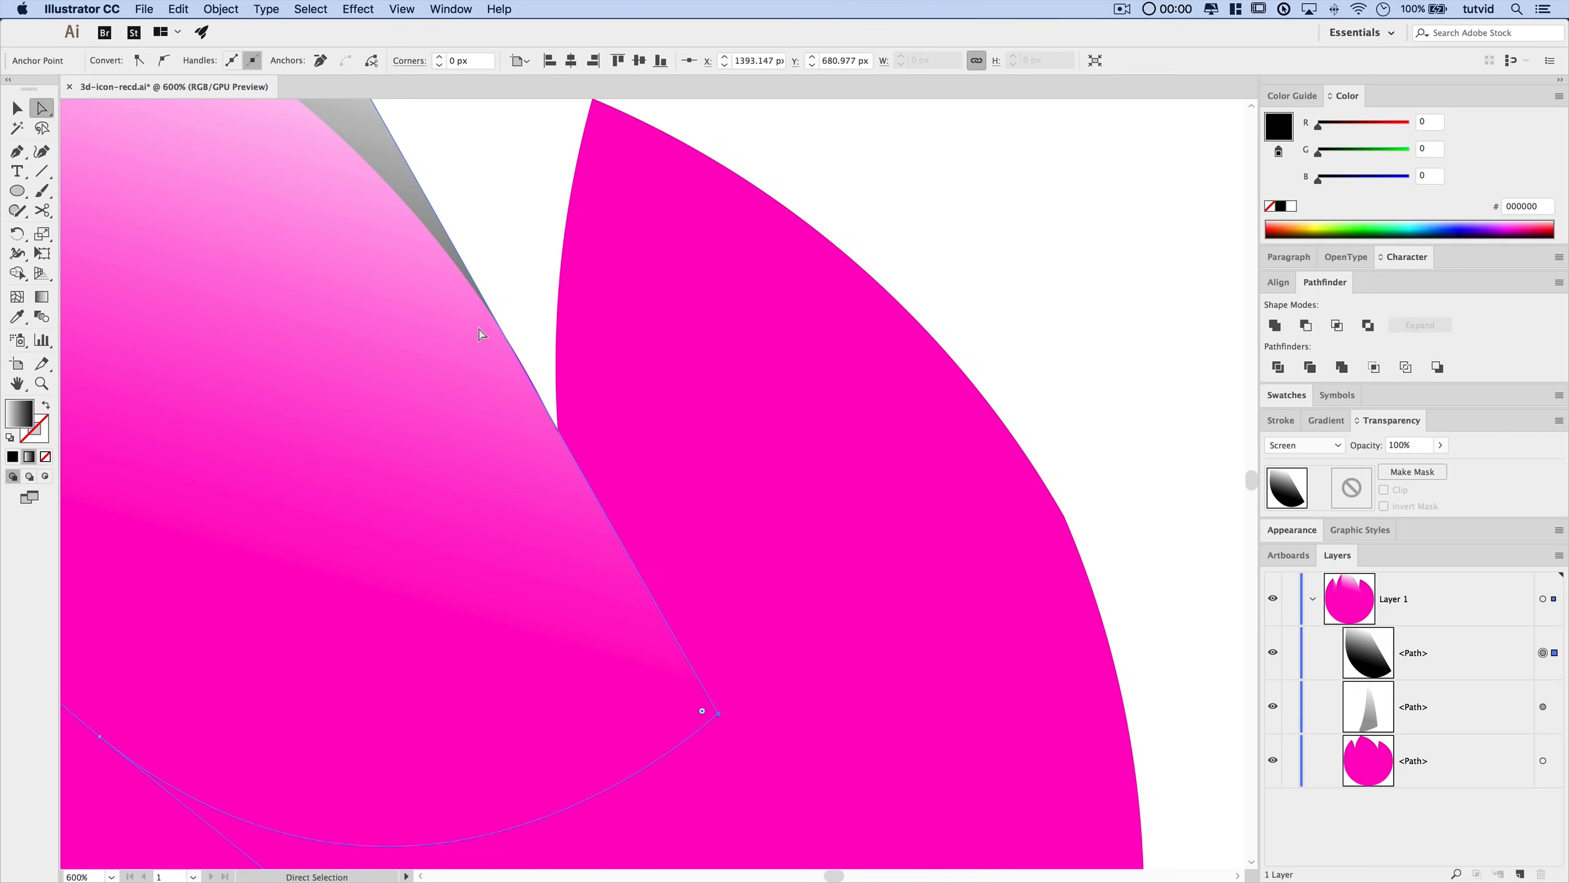
- Move the middle overlay's upper-right anchor to about X 1315.8, Y 500.7 px and its lower-right anchor to X 1380.3, Y 678 px, through the notch
{"action": "scroll", "coordinate": [497, 308], "scroll_direction": "up", "scroll_amount": 5}
{"action": "scroll", "coordinate": [497, 308], "scroll_direction": "left", "scroll_amount": 5}
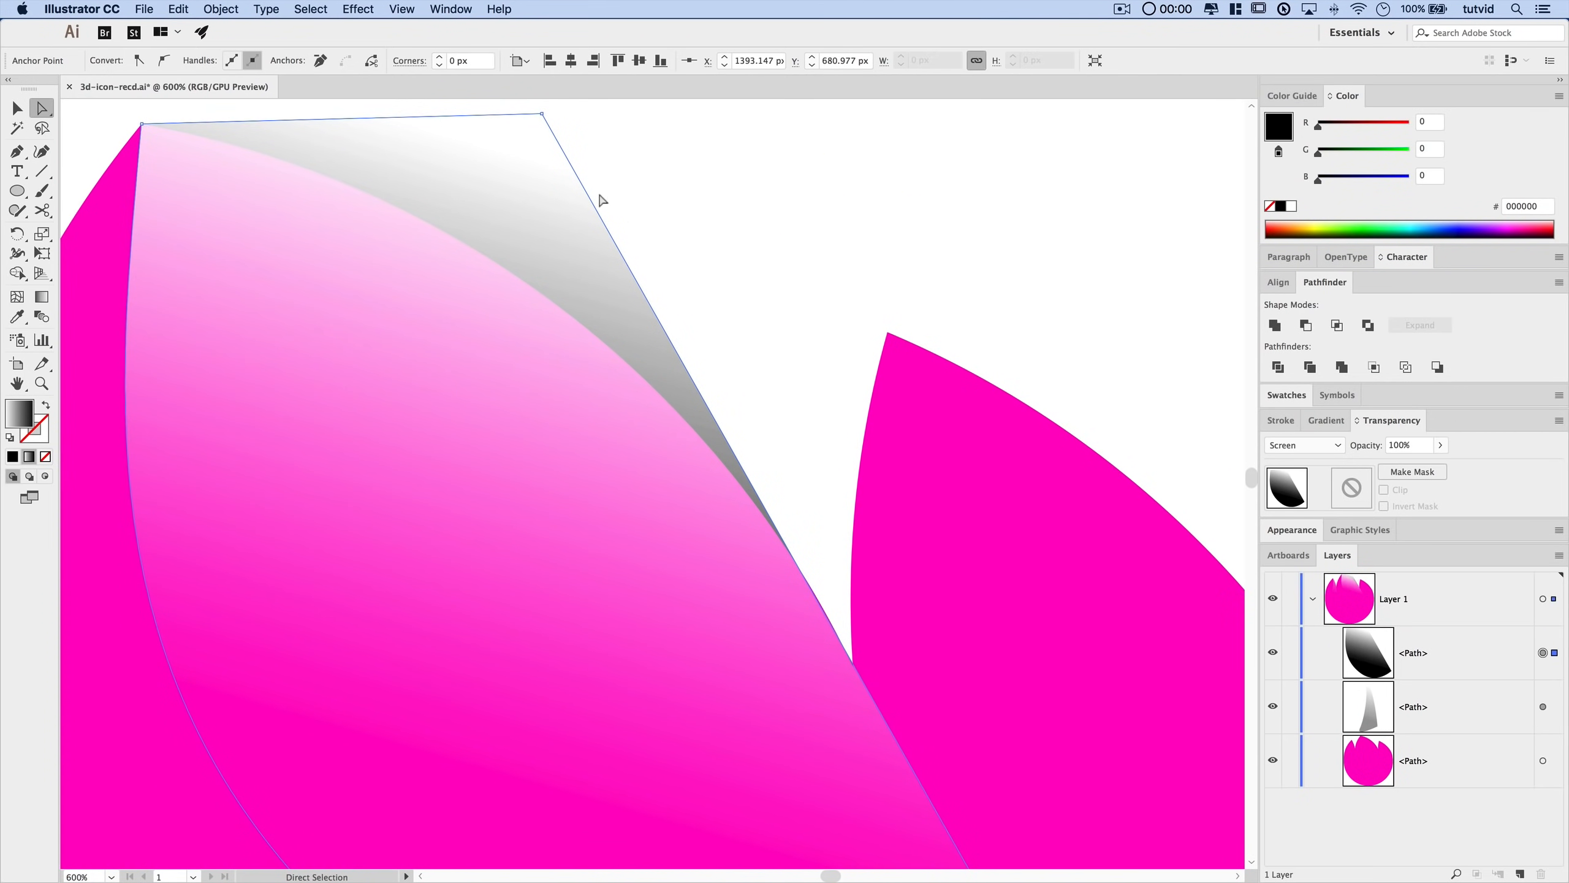
{"action": "left_click_drag", "start_coordinate": [540, 125], "coordinate": [596, 158]}
{"action": "scroll", "coordinate": [595, 157], "scroll_direction": "down", "scroll_amount": 5}
{"action": "scroll", "coordinate": [596, 158], "scroll_direction": "right", "scroll_amount": 2}
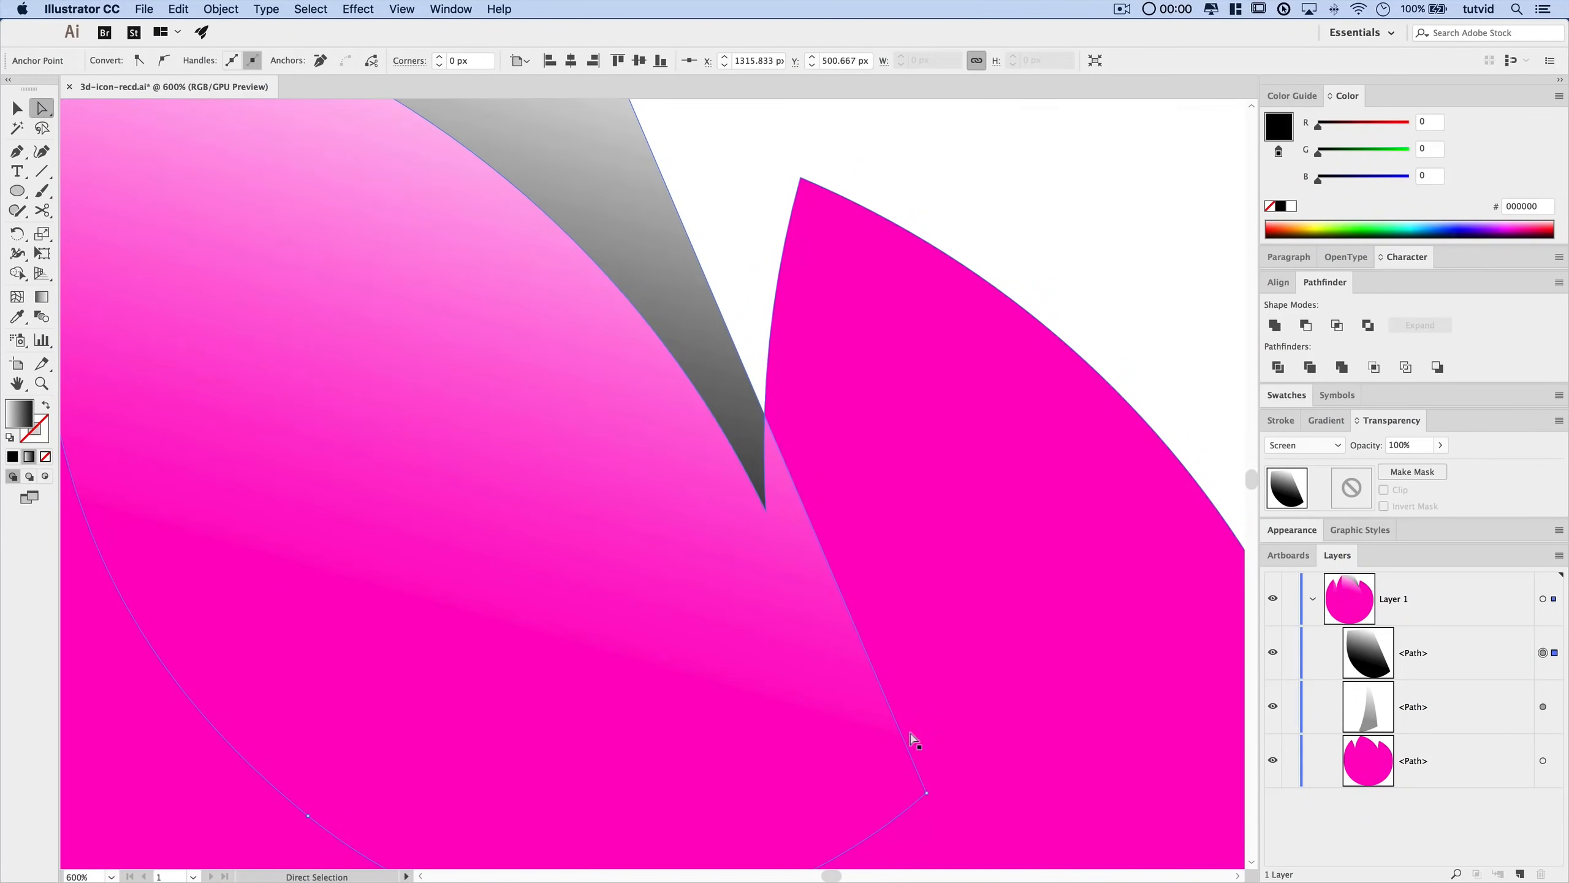
{"action": "left_click_drag", "start_coordinate": [928, 795], "coordinate": [864, 779]}
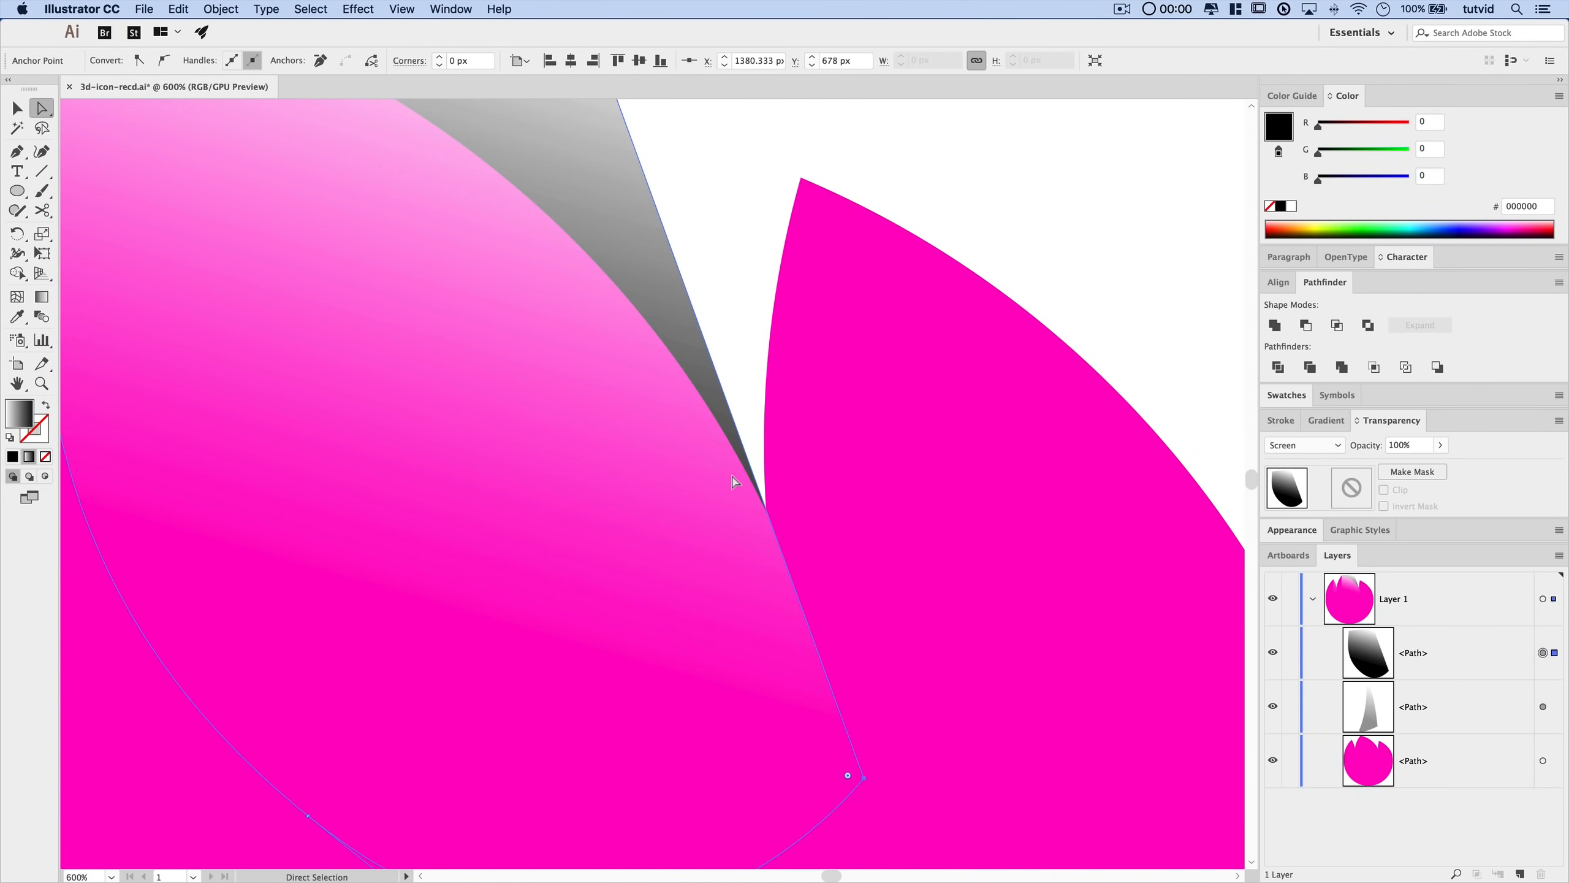
- Draw a closed Pen shape about 125 × 110 px from the right leaf's tip, curving across the leaf and extending beyond its outer edge
{"action": "scroll", "coordinate": [628, 346], "scroll_direction": "up", "scroll_amount": 5}
{"action": "scroll", "coordinate": [627, 346], "scroll_direction": "left", "scroll_amount": 2}
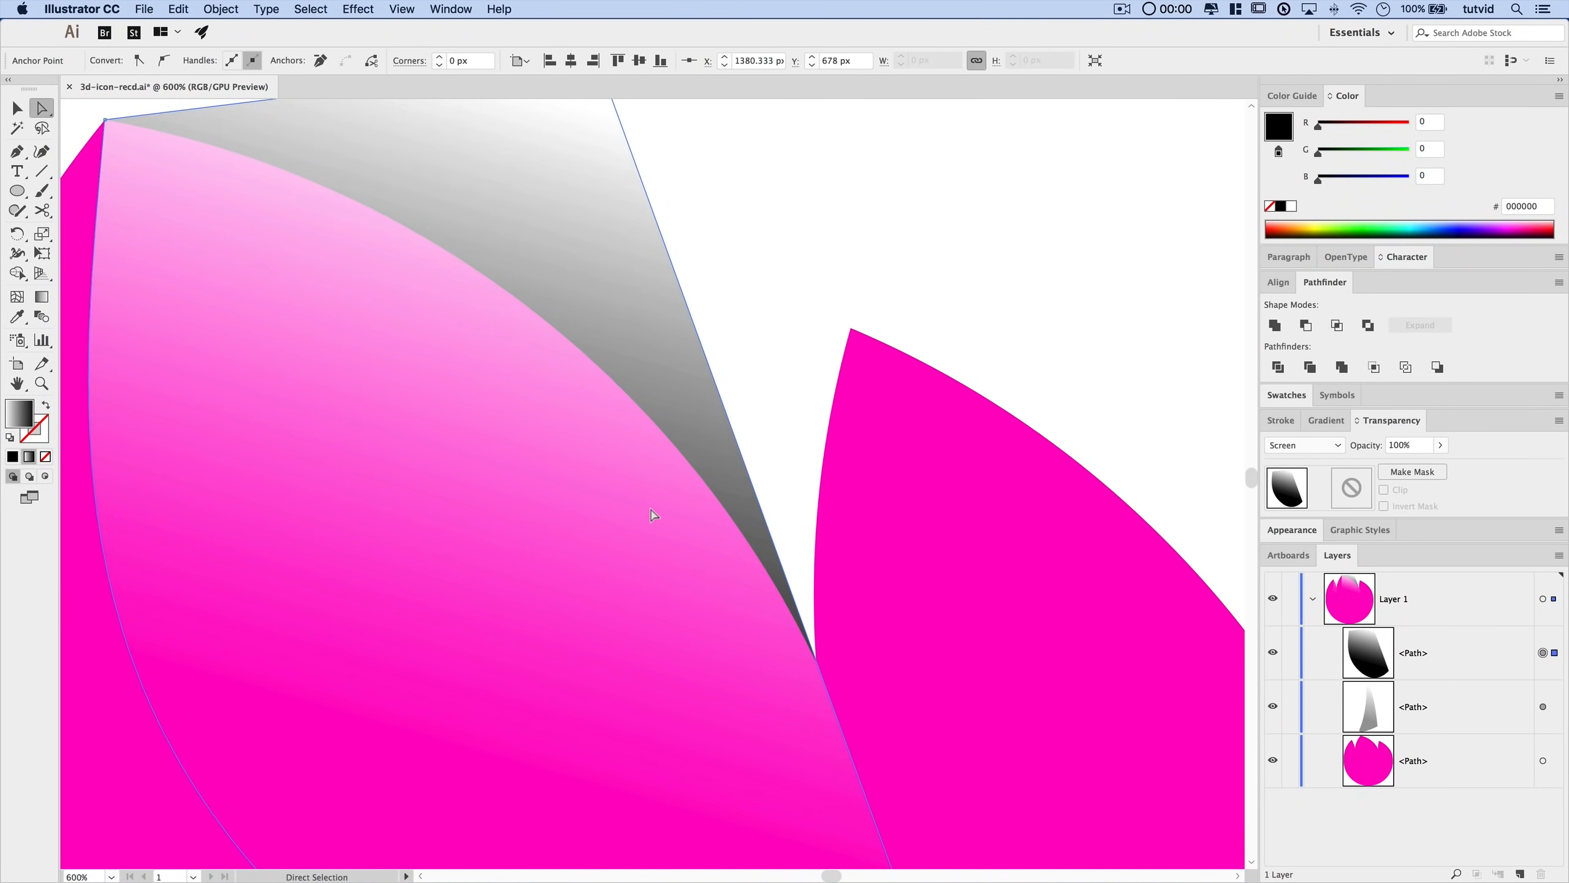
{"action": "key", "text": "super+minus"}
{"action": "scroll", "coordinate": [494, 263], "scroll_direction": "up", "scroll_amount": 5}
{"action": "scroll", "coordinate": [494, 263], "scroll_direction": "left", "scroll_amount": 3}
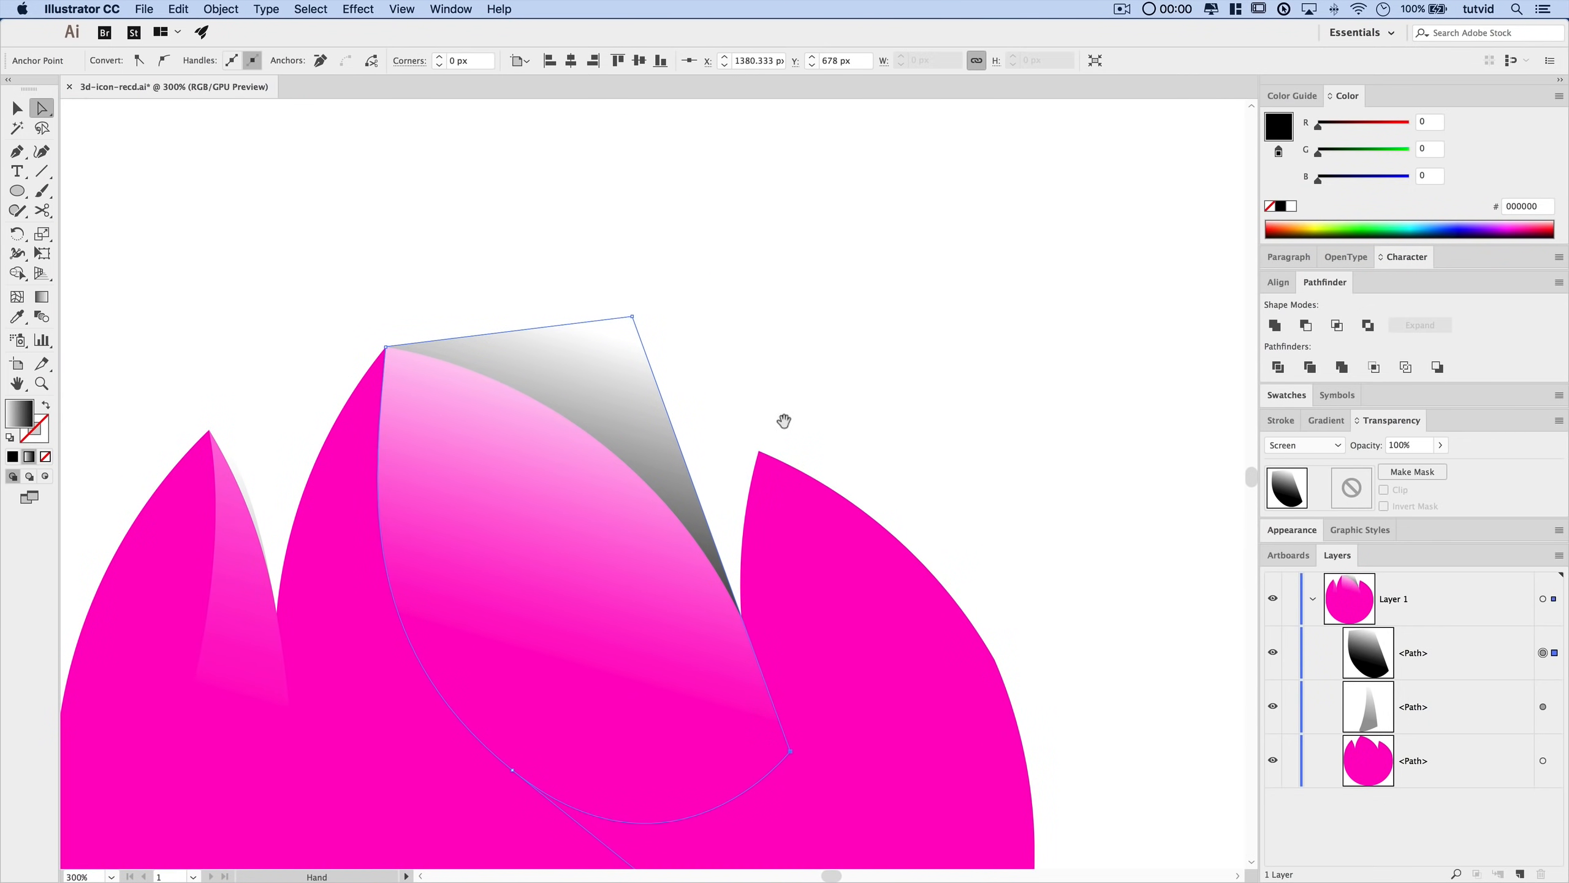
{"action": "left_click_drag", "start_coordinate": [784, 421], "coordinate": [660, 366]}
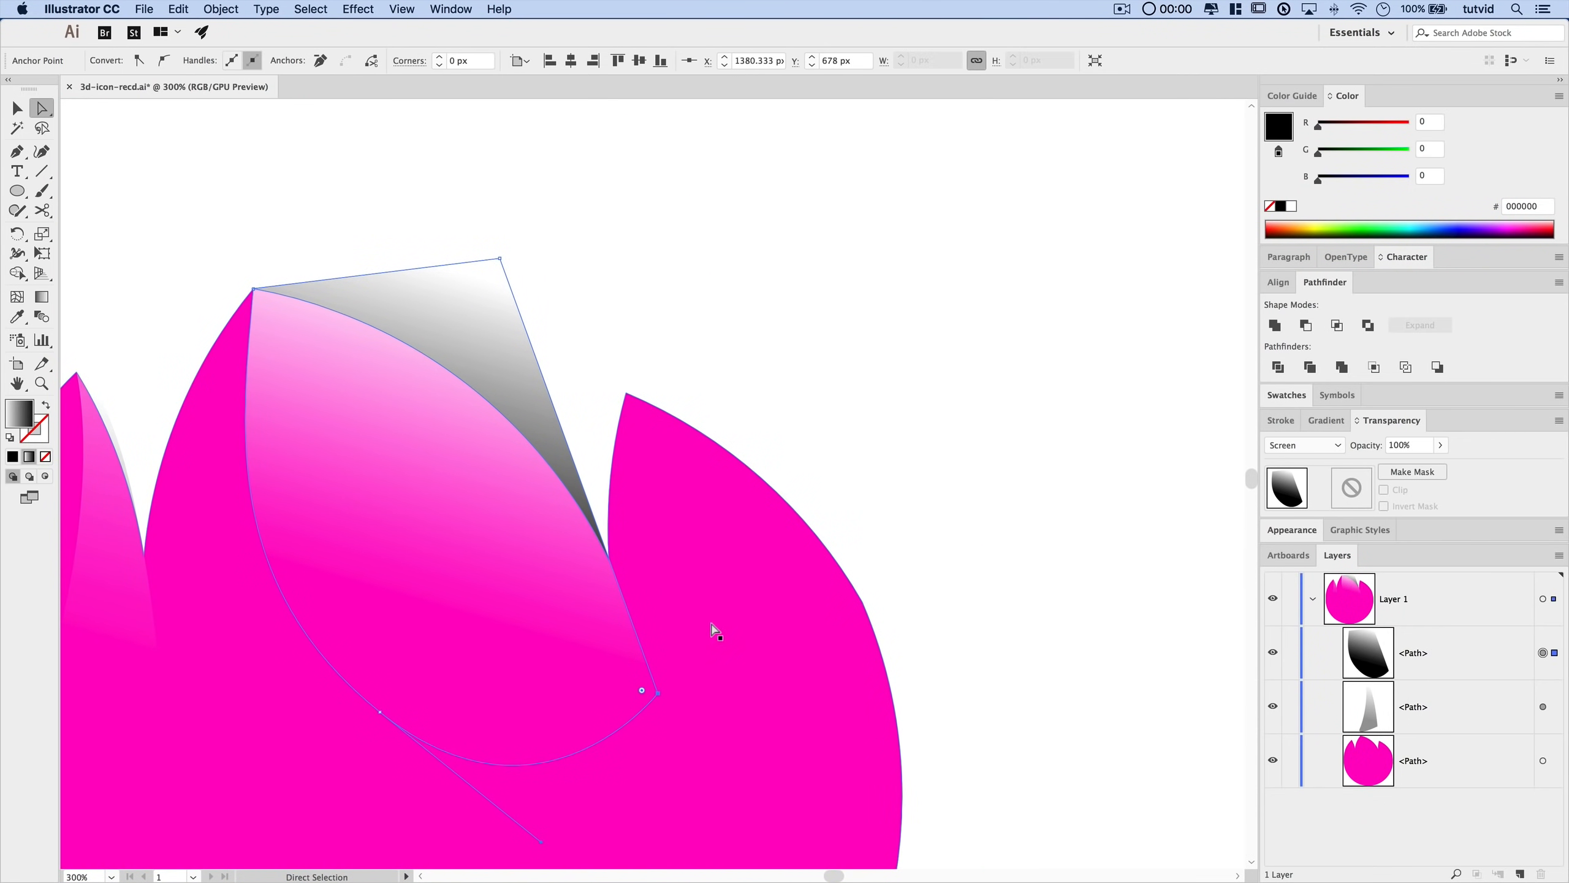
{"action": "left_click", "coordinate": [16, 151]}
{"action": "left_click_drag", "start_coordinate": [677, 524], "coordinate": [808, 500]}
{"action": "left_click_drag", "start_coordinate": [780, 373], "coordinate": [784, 501]}
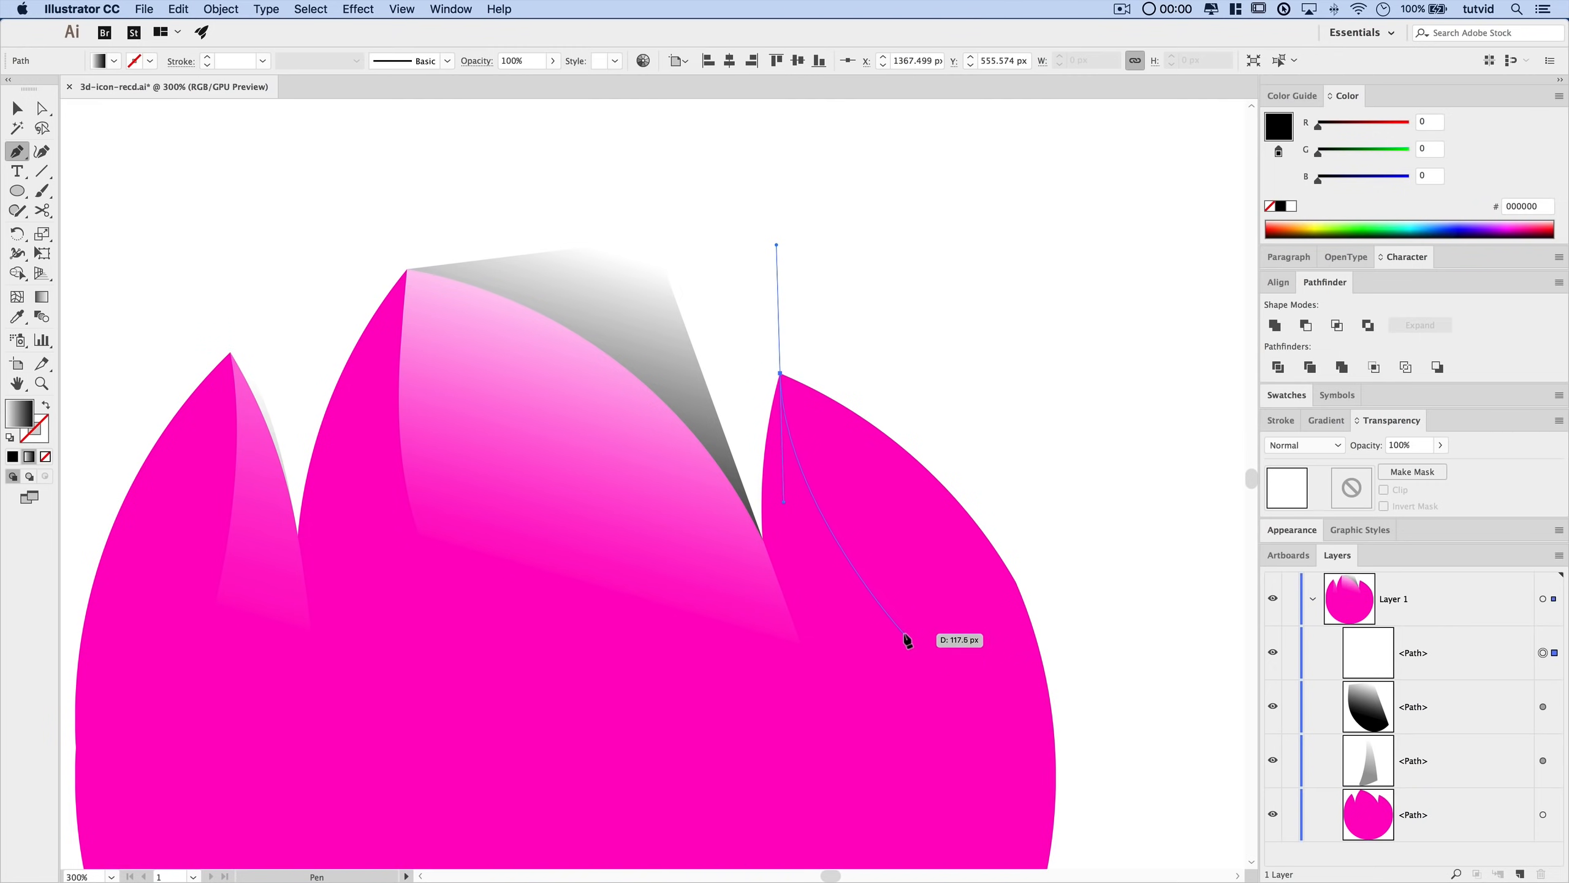
{"action": "left_click_drag", "start_coordinate": [911, 610], "coordinate": [970, 648]}
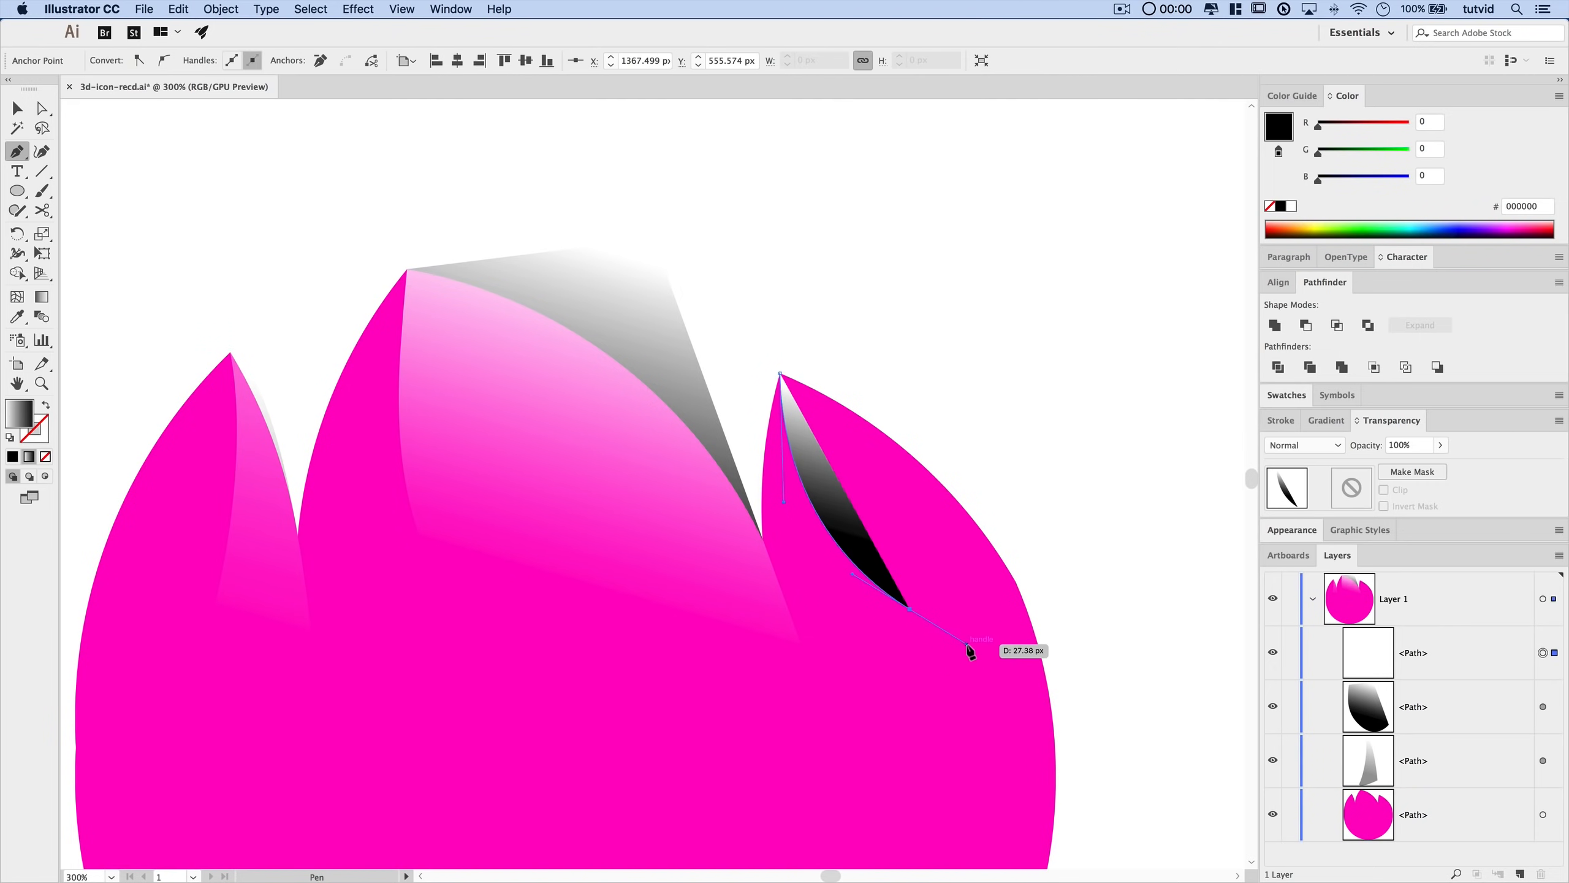
{"action": "left_click", "coordinate": [1086, 643]}
{"action": "left_click", "coordinate": [1035, 492]}
{"action": "left_click", "coordinate": [846, 390]}
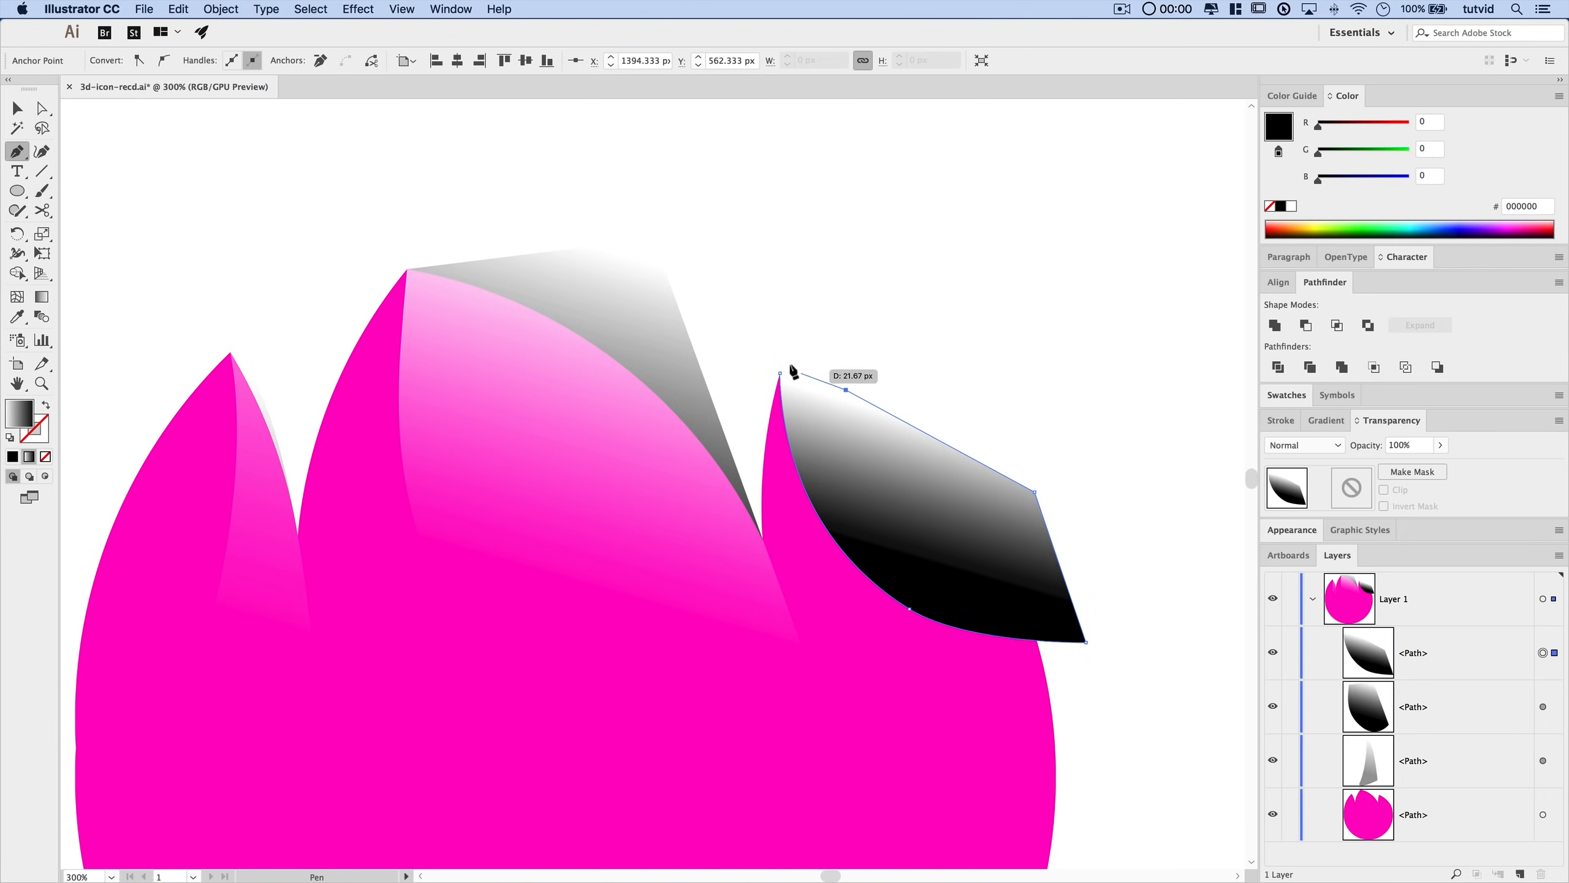
{"action": "left_click", "coordinate": [781, 373]}
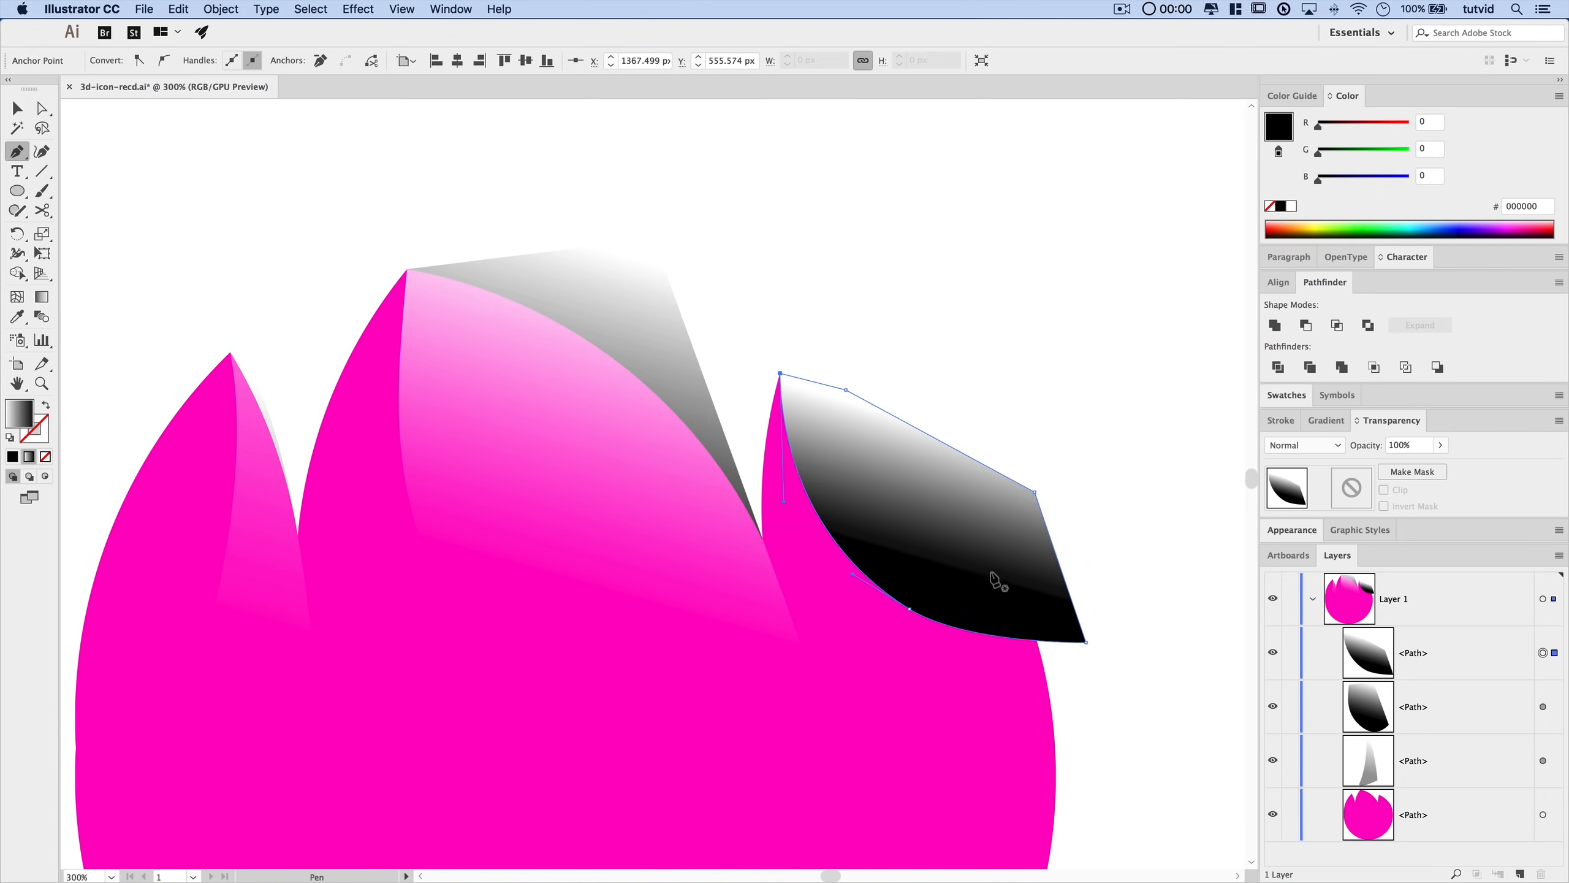
- Select the whole right leaf overlay shape and set its blend mode to Screen
{"action": "key", "text": "v"}
{"action": "left_click", "coordinate": [1319, 449]}
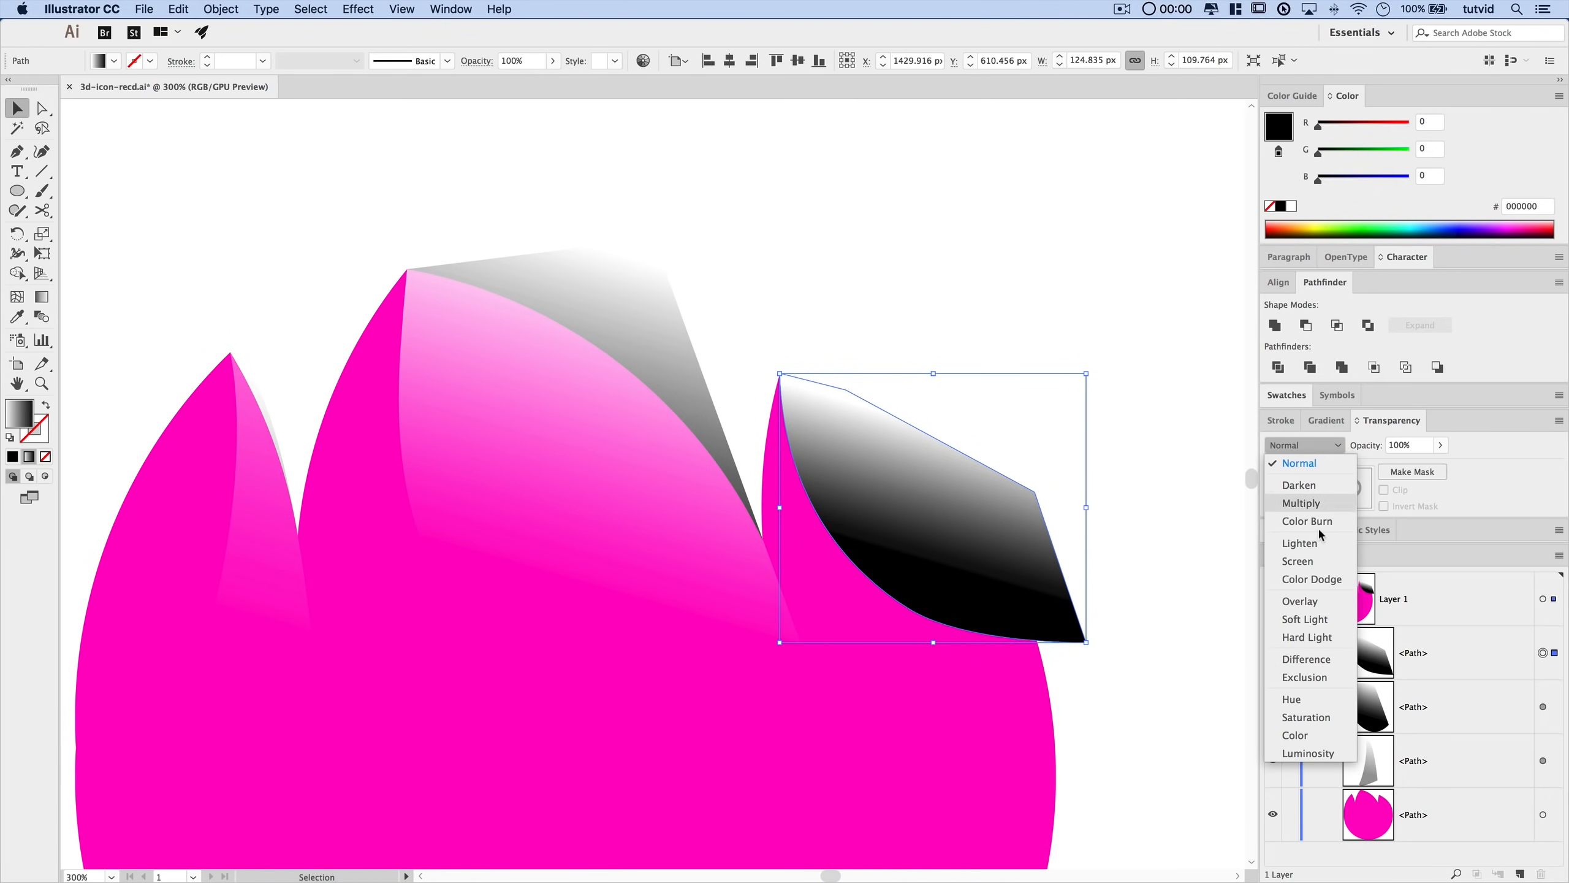
{"action": "left_click", "coordinate": [1298, 561]}
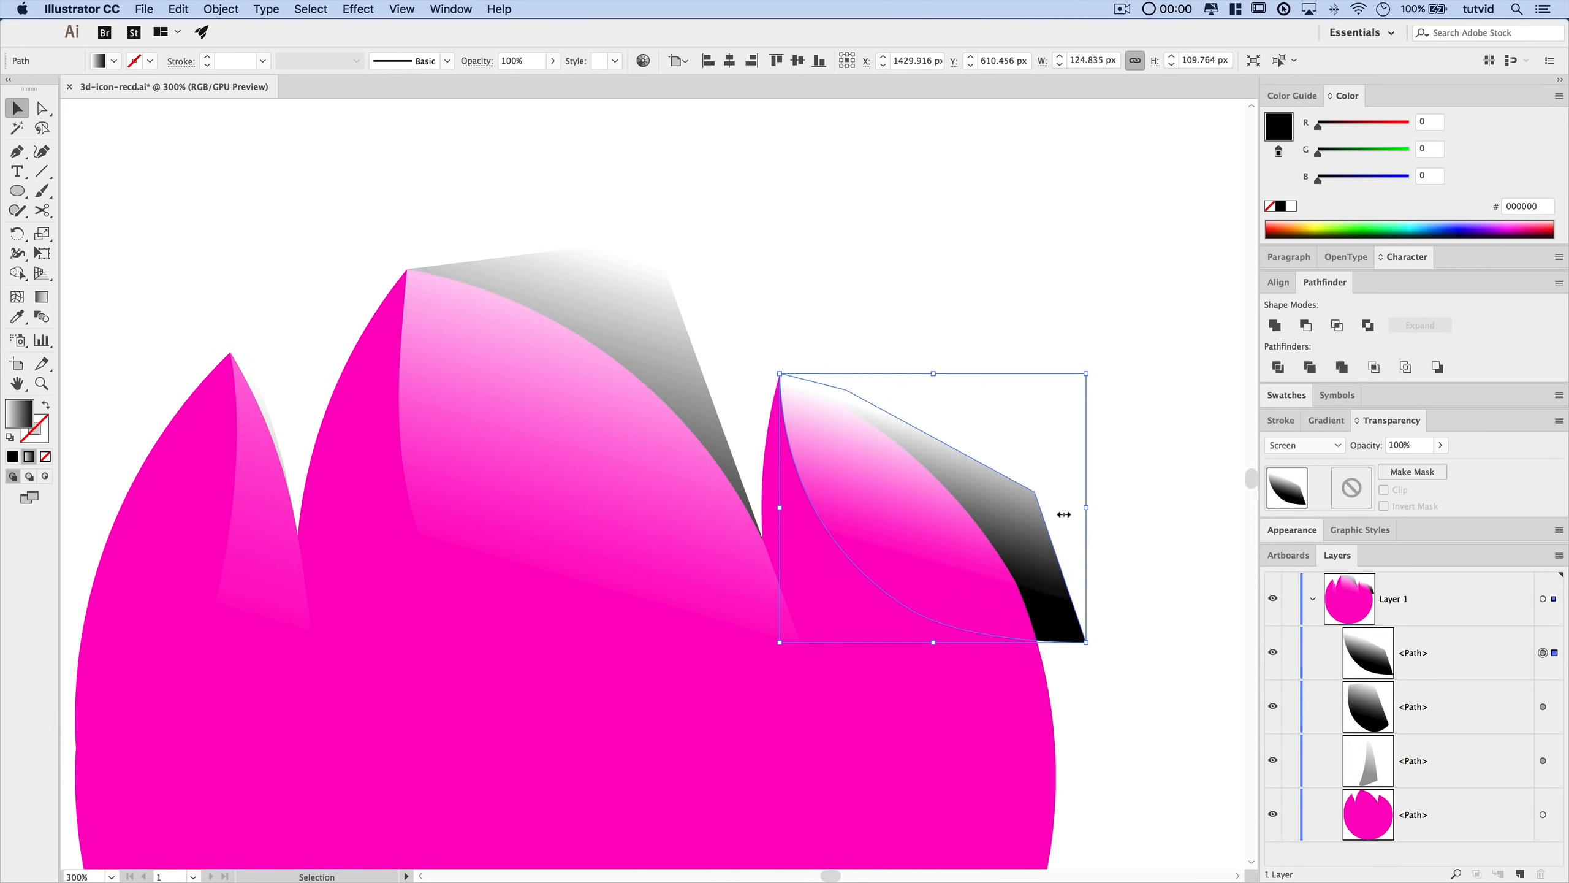
- Set the opacity of the right leaf overlay shape to 50%
{"action": "left_click", "coordinate": [1409, 445]}
{"action": "type", "text": "50"}
{"action": "key", "text": "Return"}
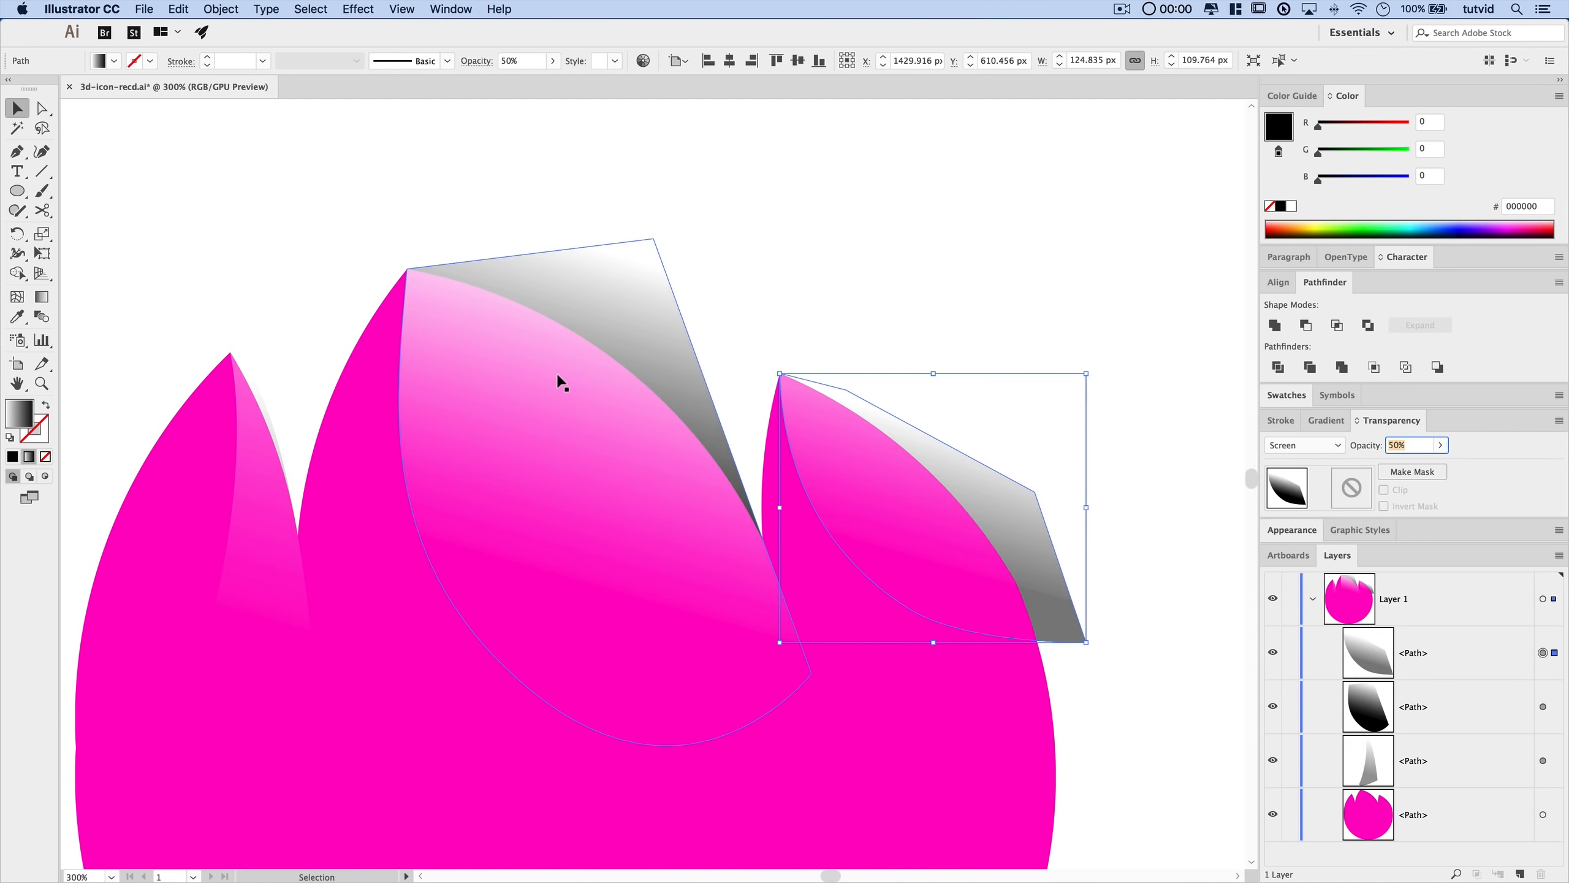
- Move the white gradient stop of the middle leaf overlay to a location of about 26%
{"action": "left_click", "coordinate": [473, 506]}
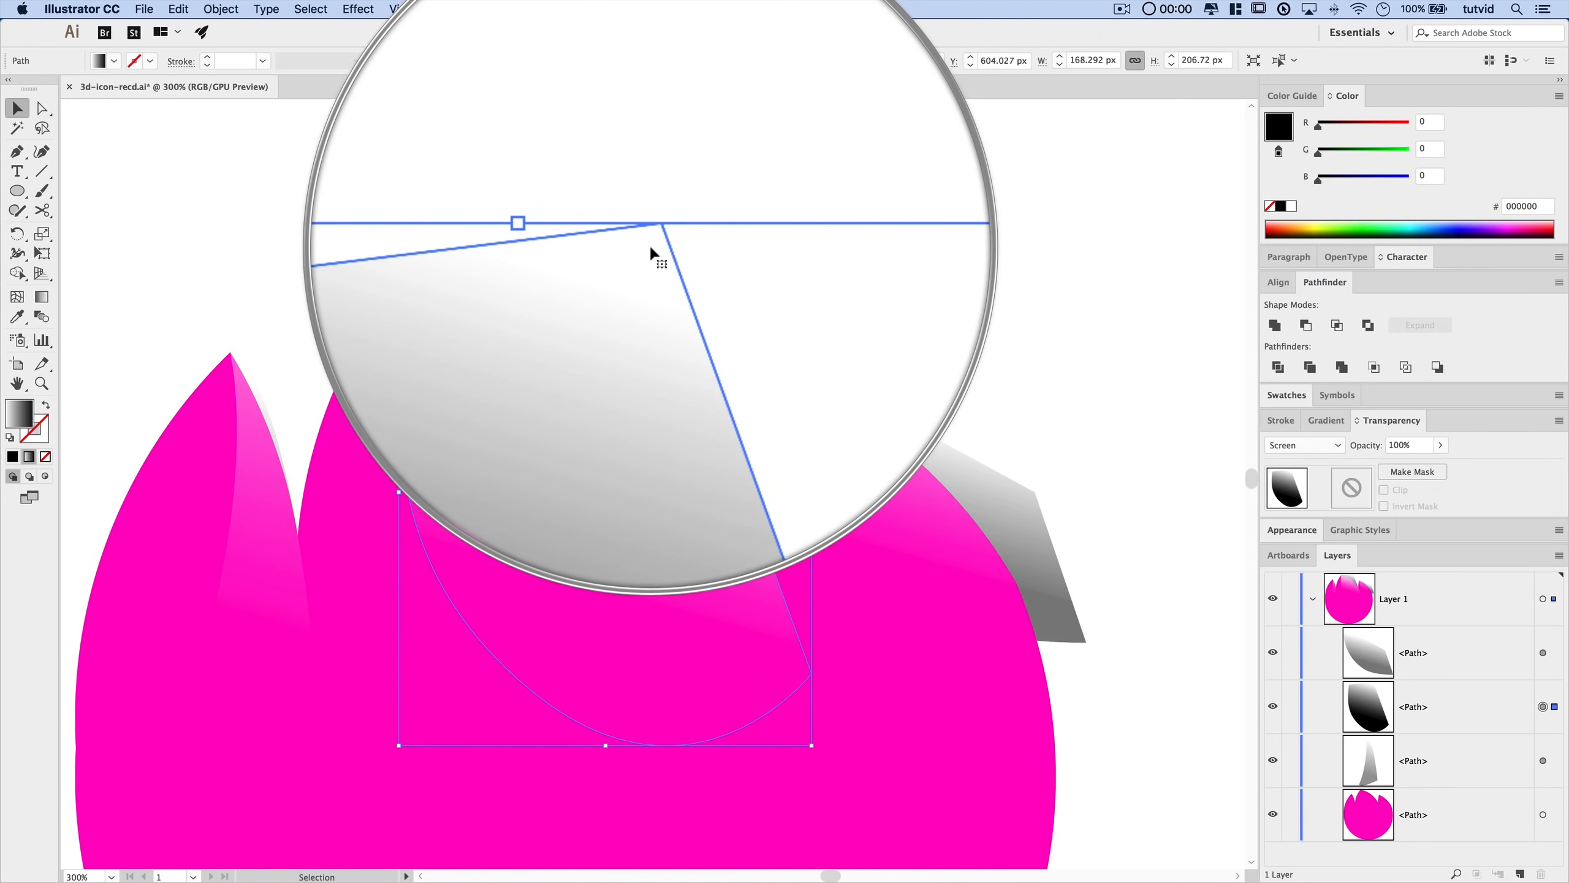
{"action": "left_click", "coordinate": [1327, 421]}
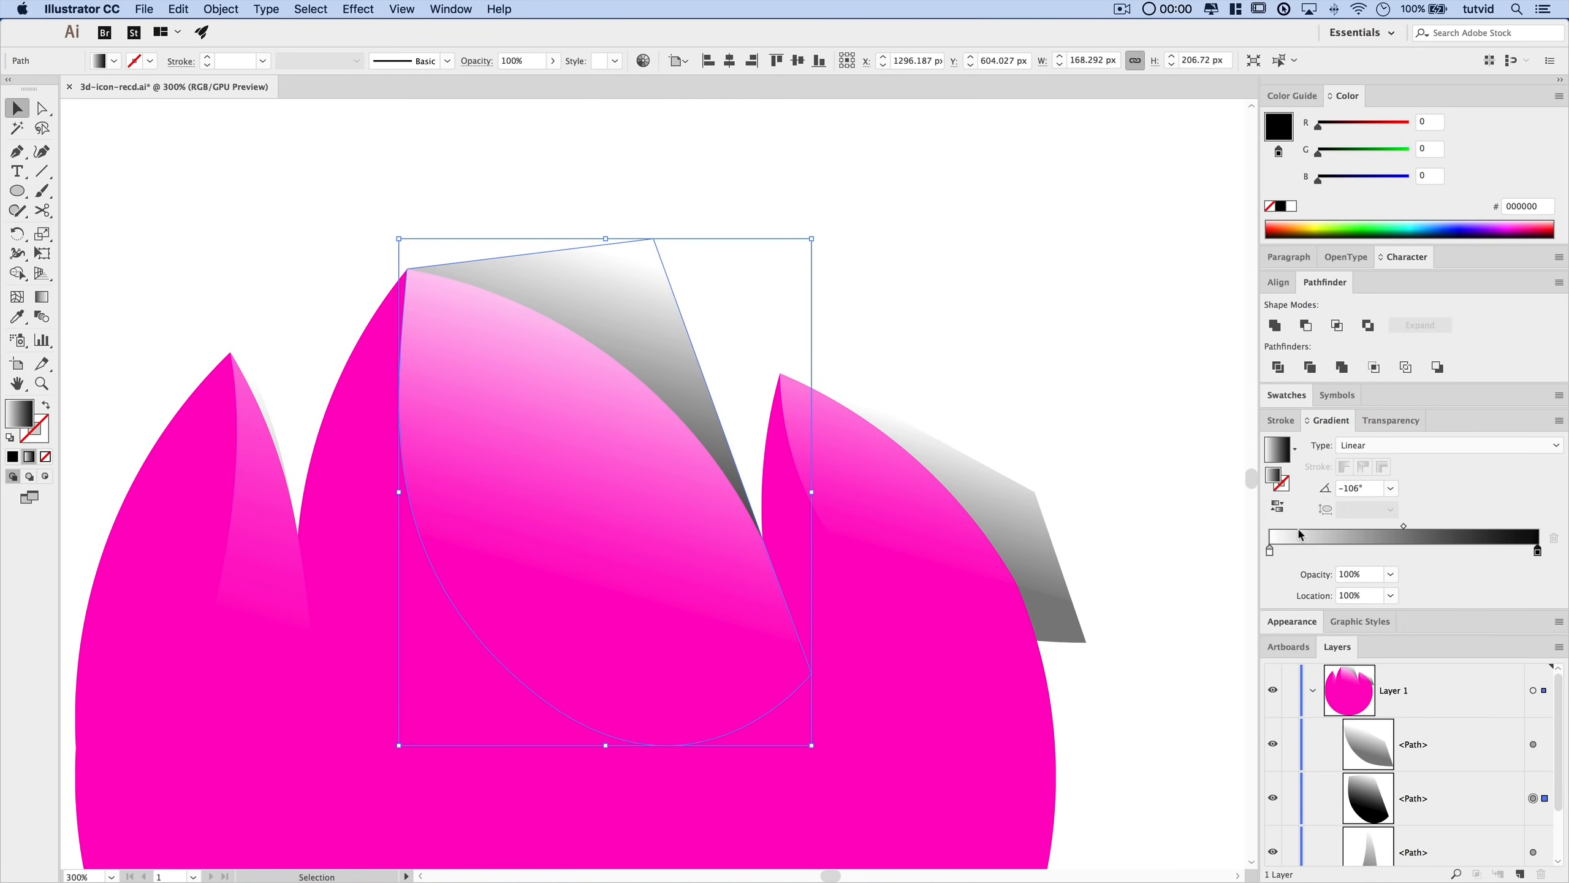
{"action": "left_click_drag", "start_coordinate": [1271, 555], "coordinate": [1344, 558]}
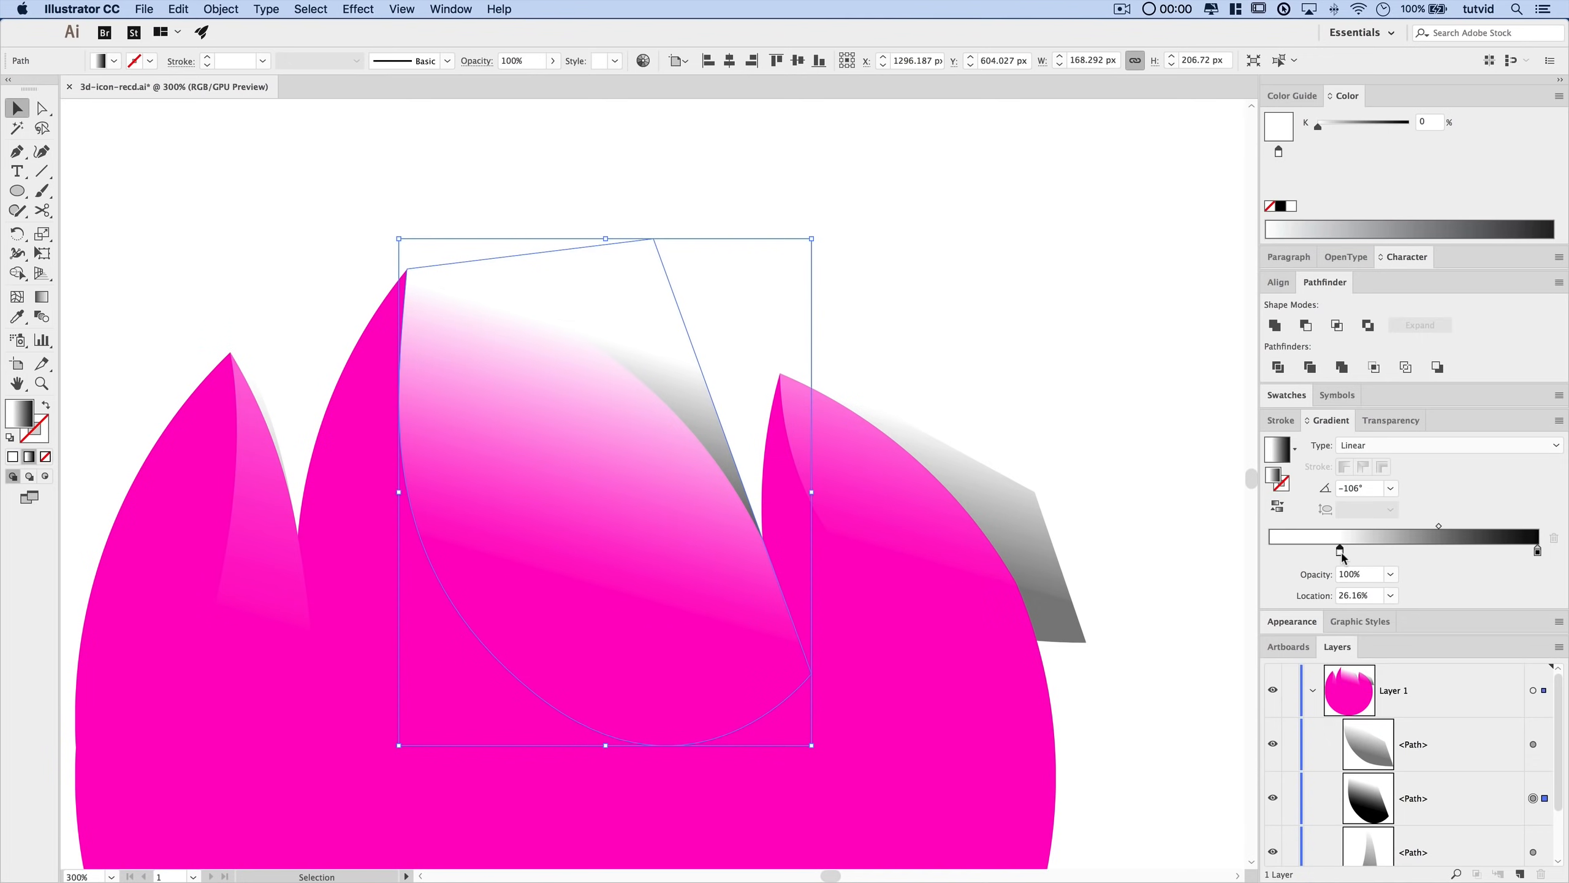
- Set the opacity of the middle leaf overlay shape to 65% and deselect it
{"action": "left_click", "coordinate": [1392, 421]}
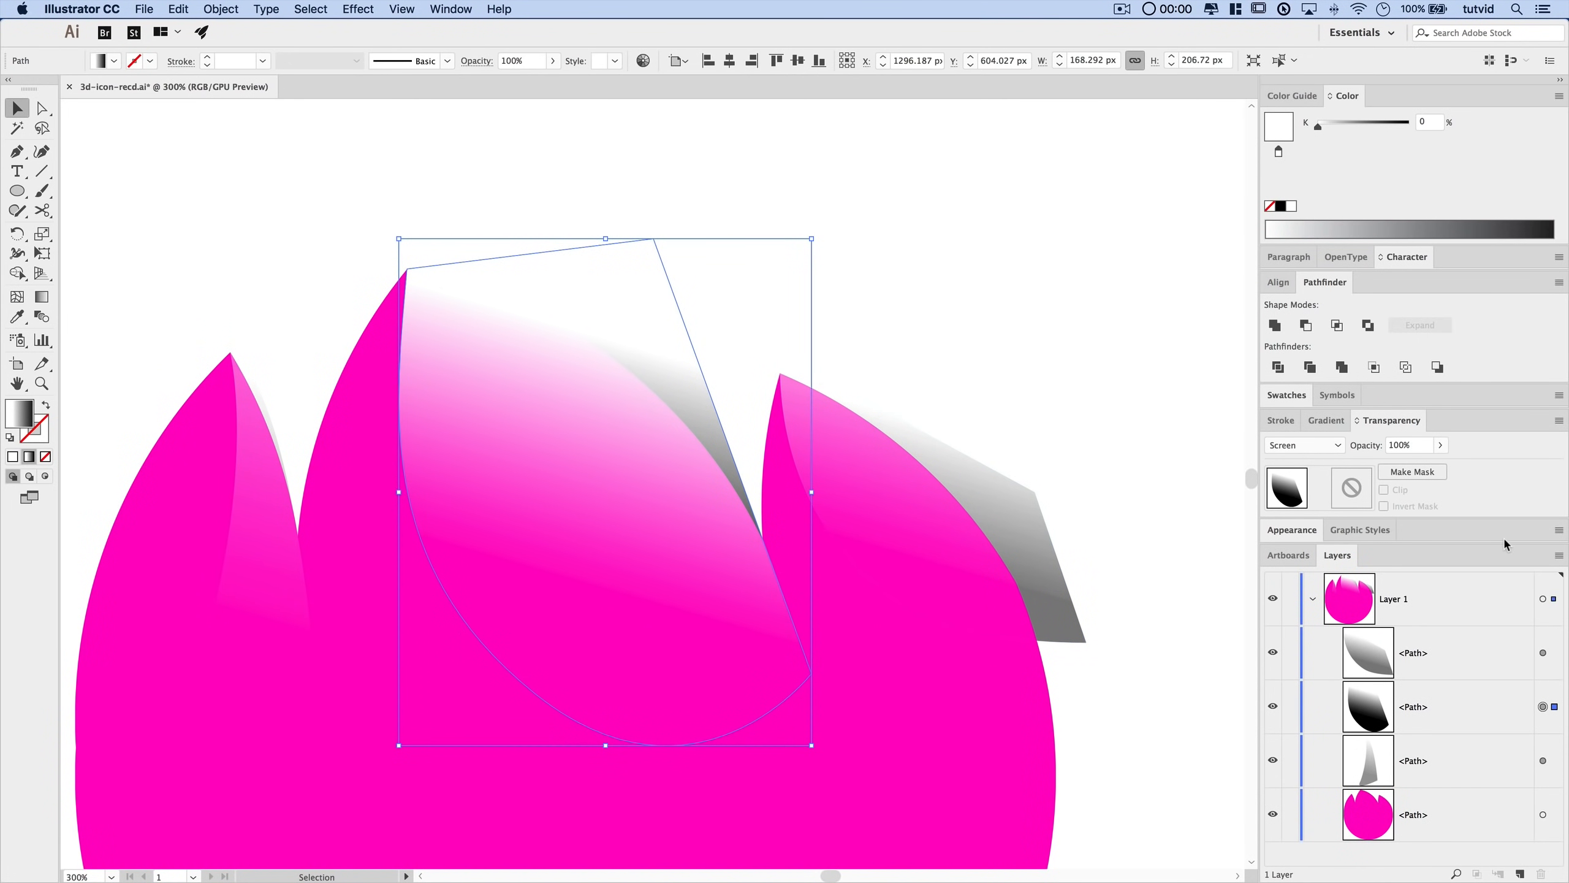
{"action": "left_click", "coordinate": [1415, 446]}
{"action": "type", "text": "65"}
{"action": "key", "text": "Return"}
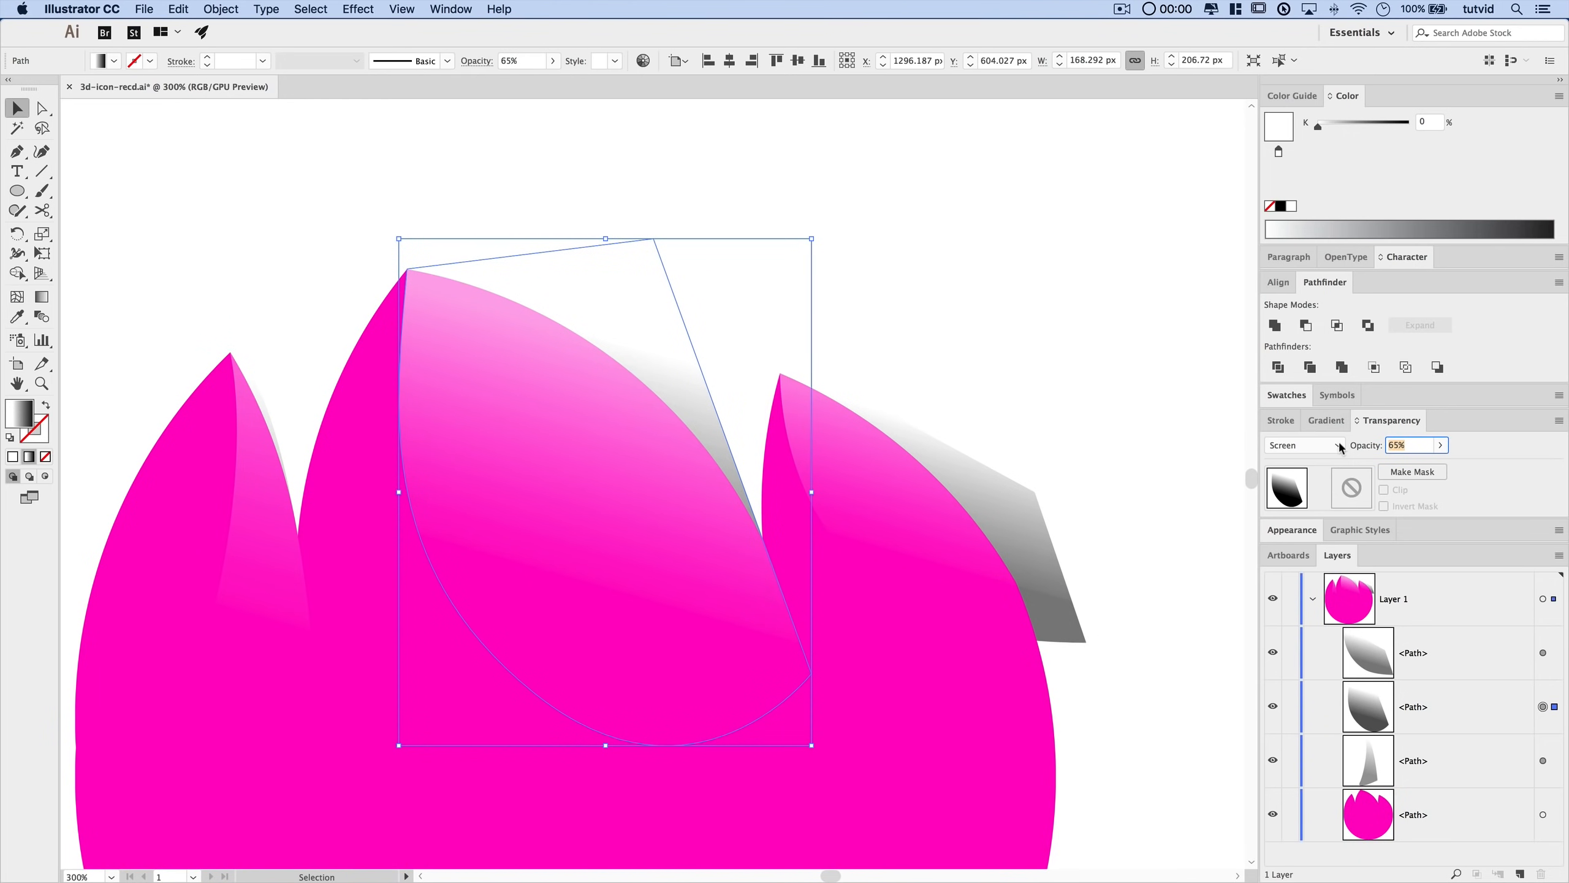
{"action": "left_click", "coordinate": [929, 246]}
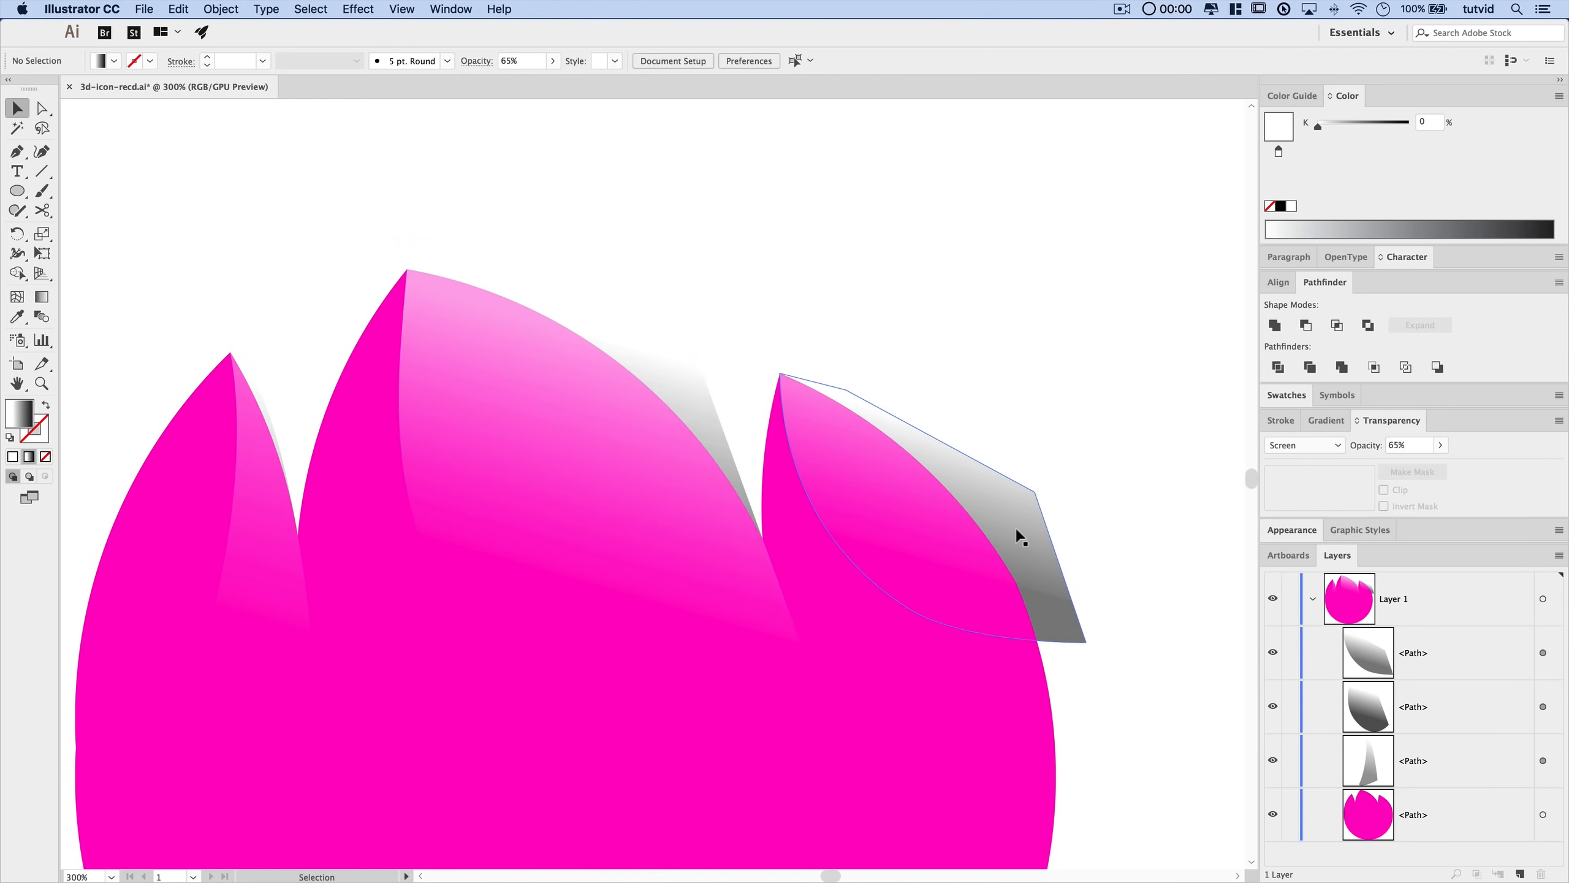
- Select the right, middle and left leaf overlay shapes and group them
{"action": "left_click", "coordinate": [1008, 508]}
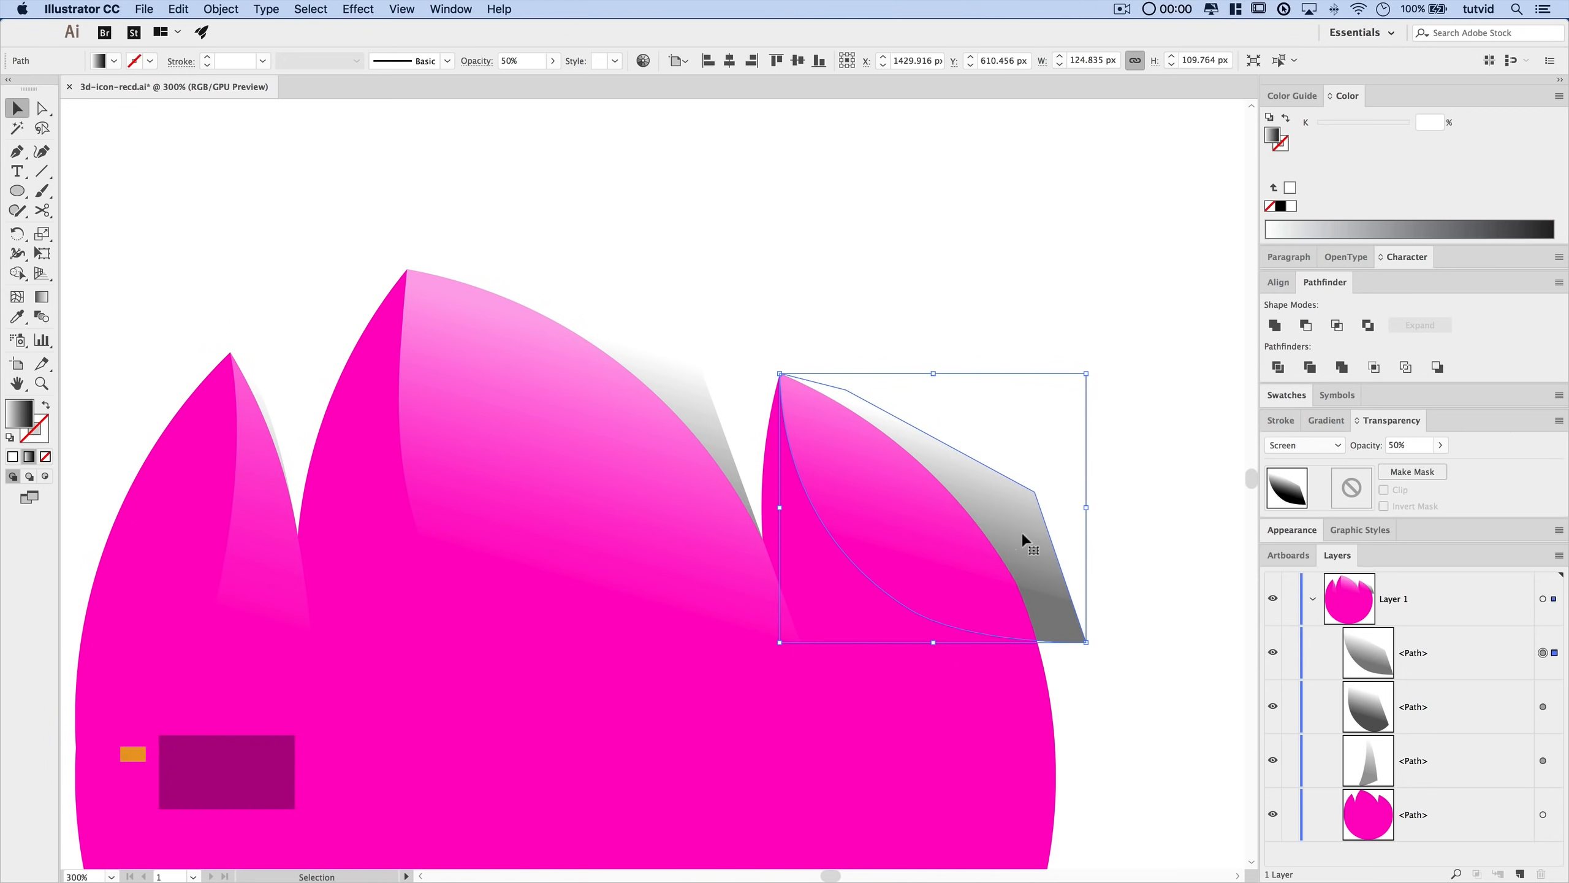
{"action": "left_click", "coordinate": [630, 253], "text": "shift"}
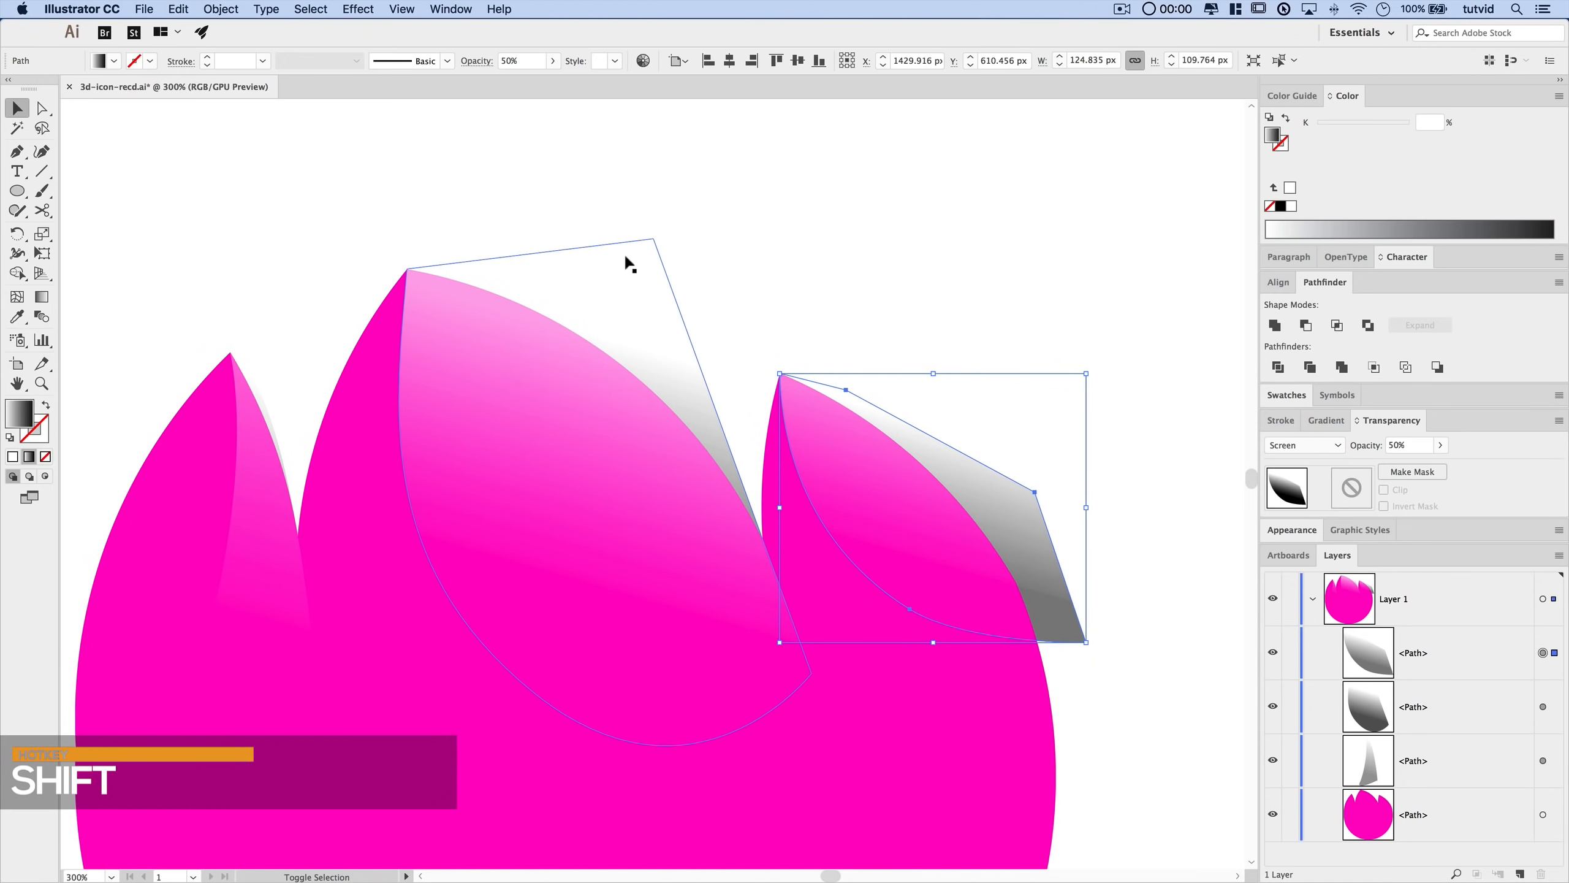
{"action": "left_click", "coordinate": [255, 432], "text": "shift"}
{"action": "left_click", "coordinate": [221, 8]}
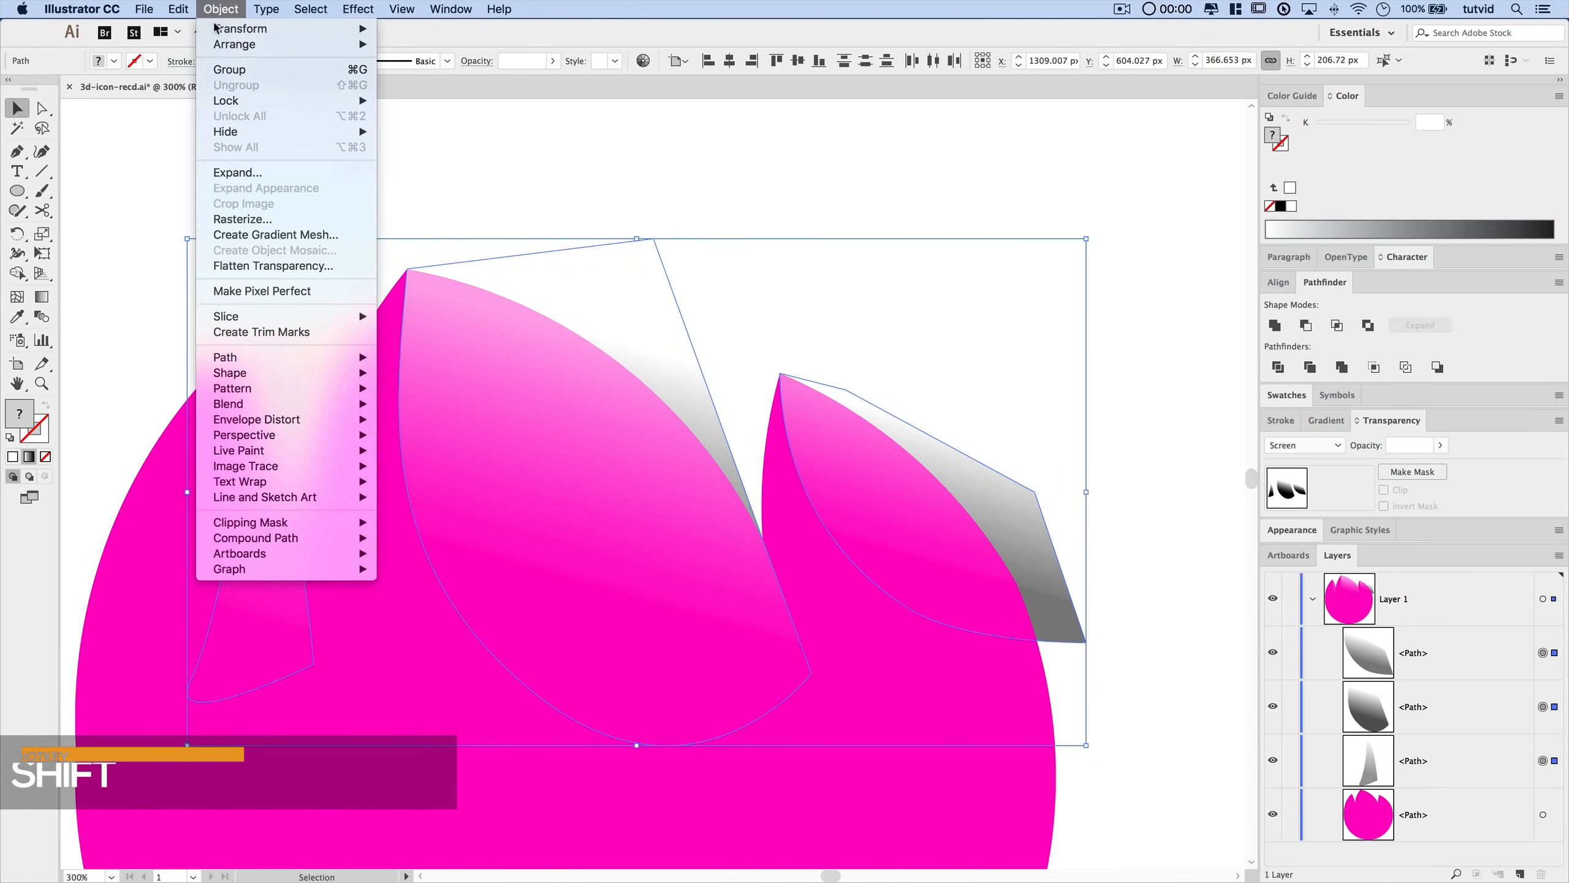
{"action": "left_click", "coordinate": [228, 67]}
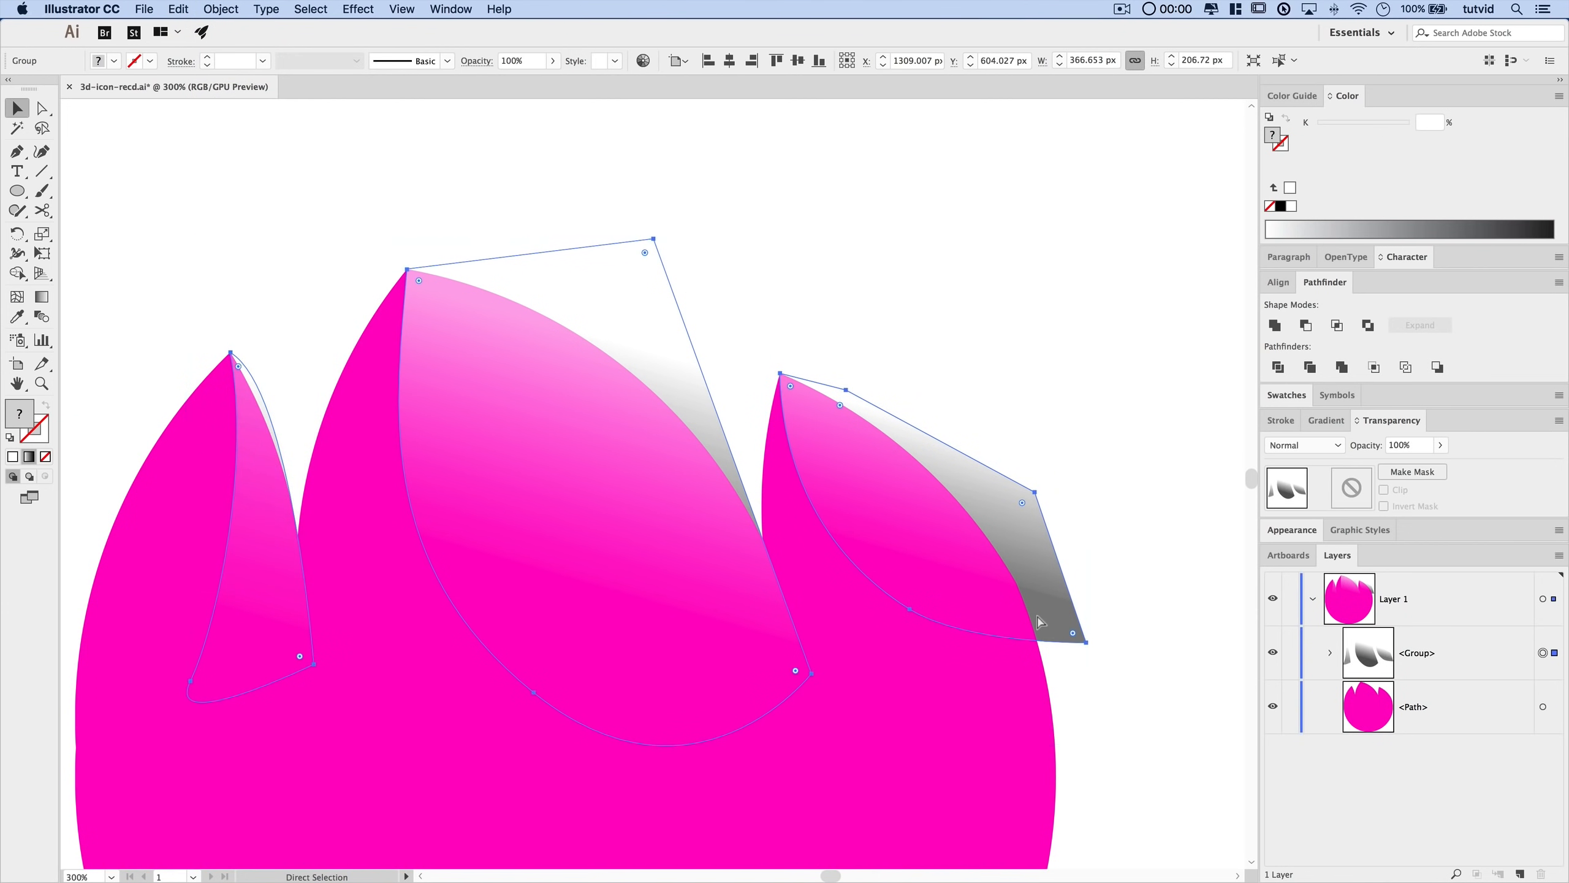
- Copy the pink silhouette and paste it in front inside a new opacity mask on the overlay group
{"action": "key", "text": "super+minus"}
{"action": "key", "text": "super+minus"}
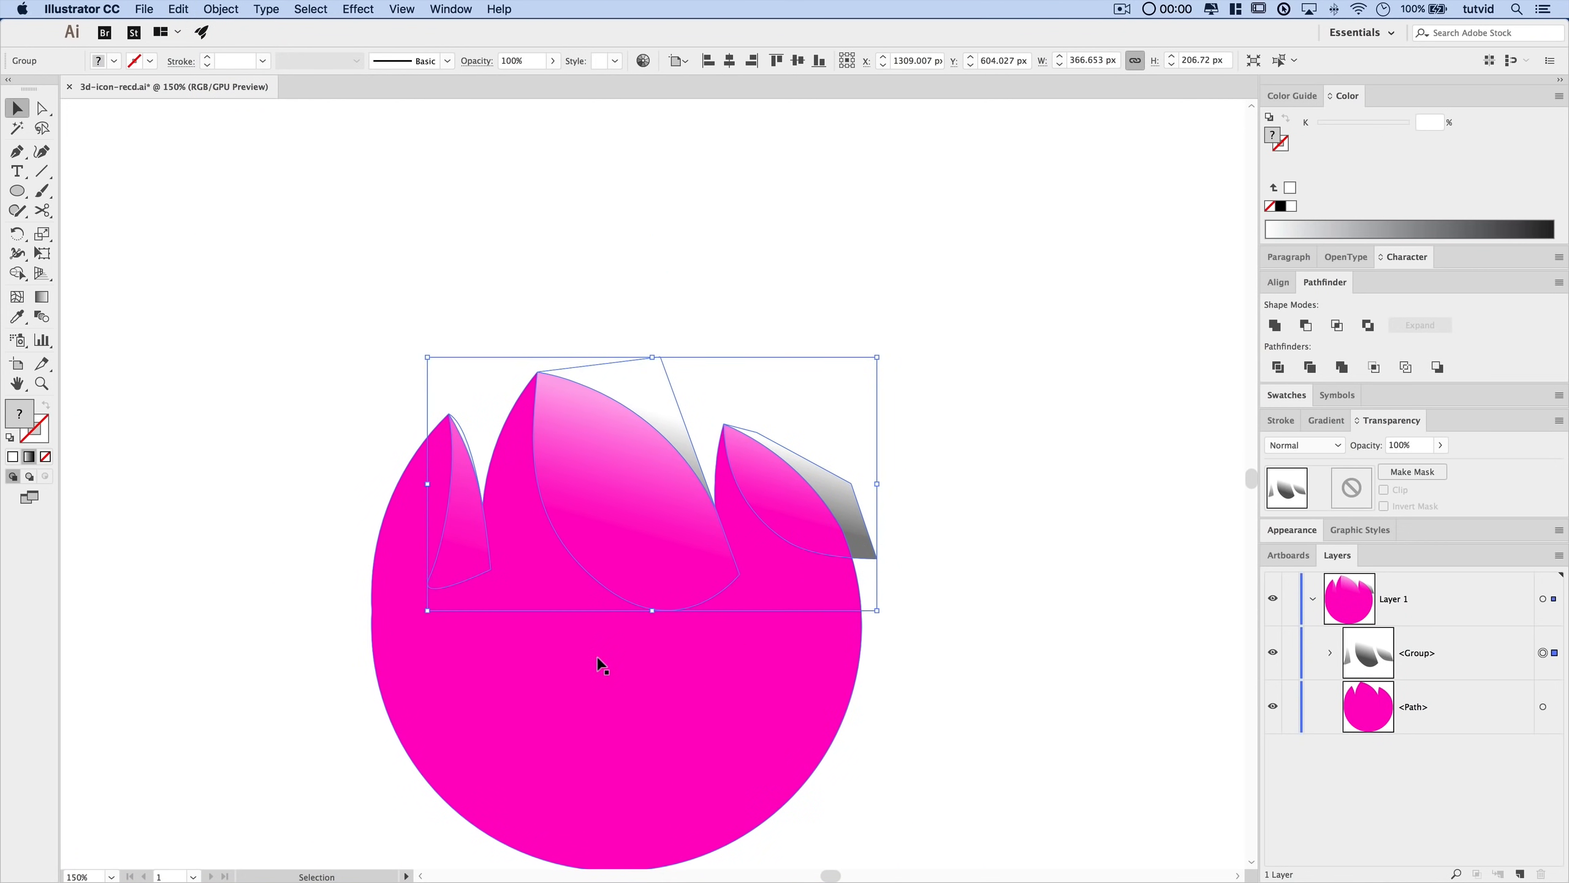
{"action": "left_click", "coordinate": [687, 723]}
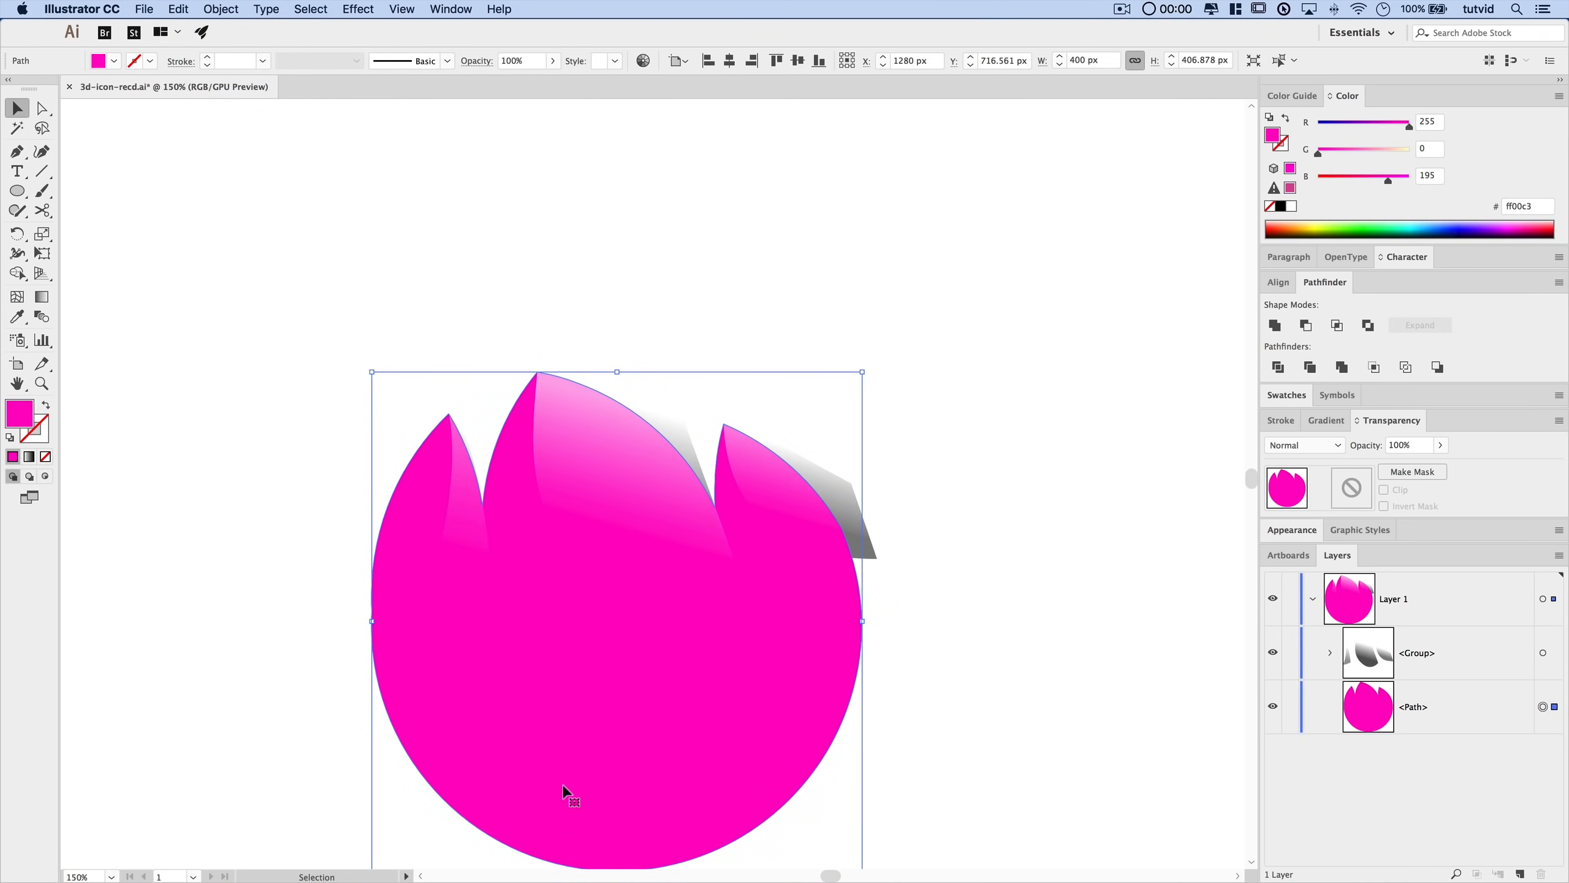
{"action": "key", "text": "super+c"}
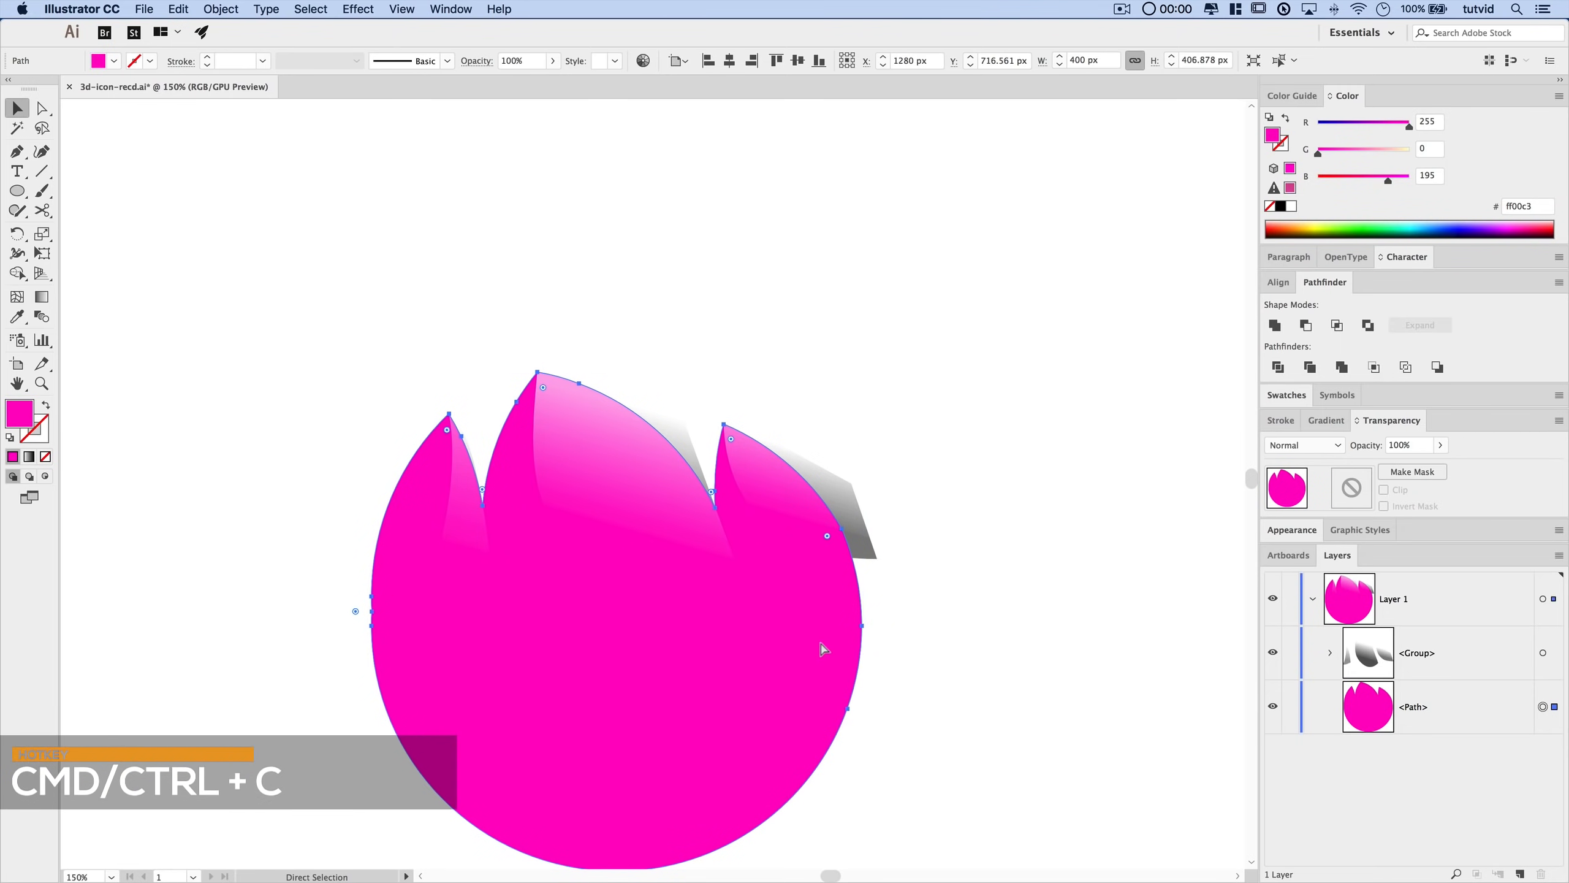
{"action": "left_click", "coordinate": [1543, 652]}
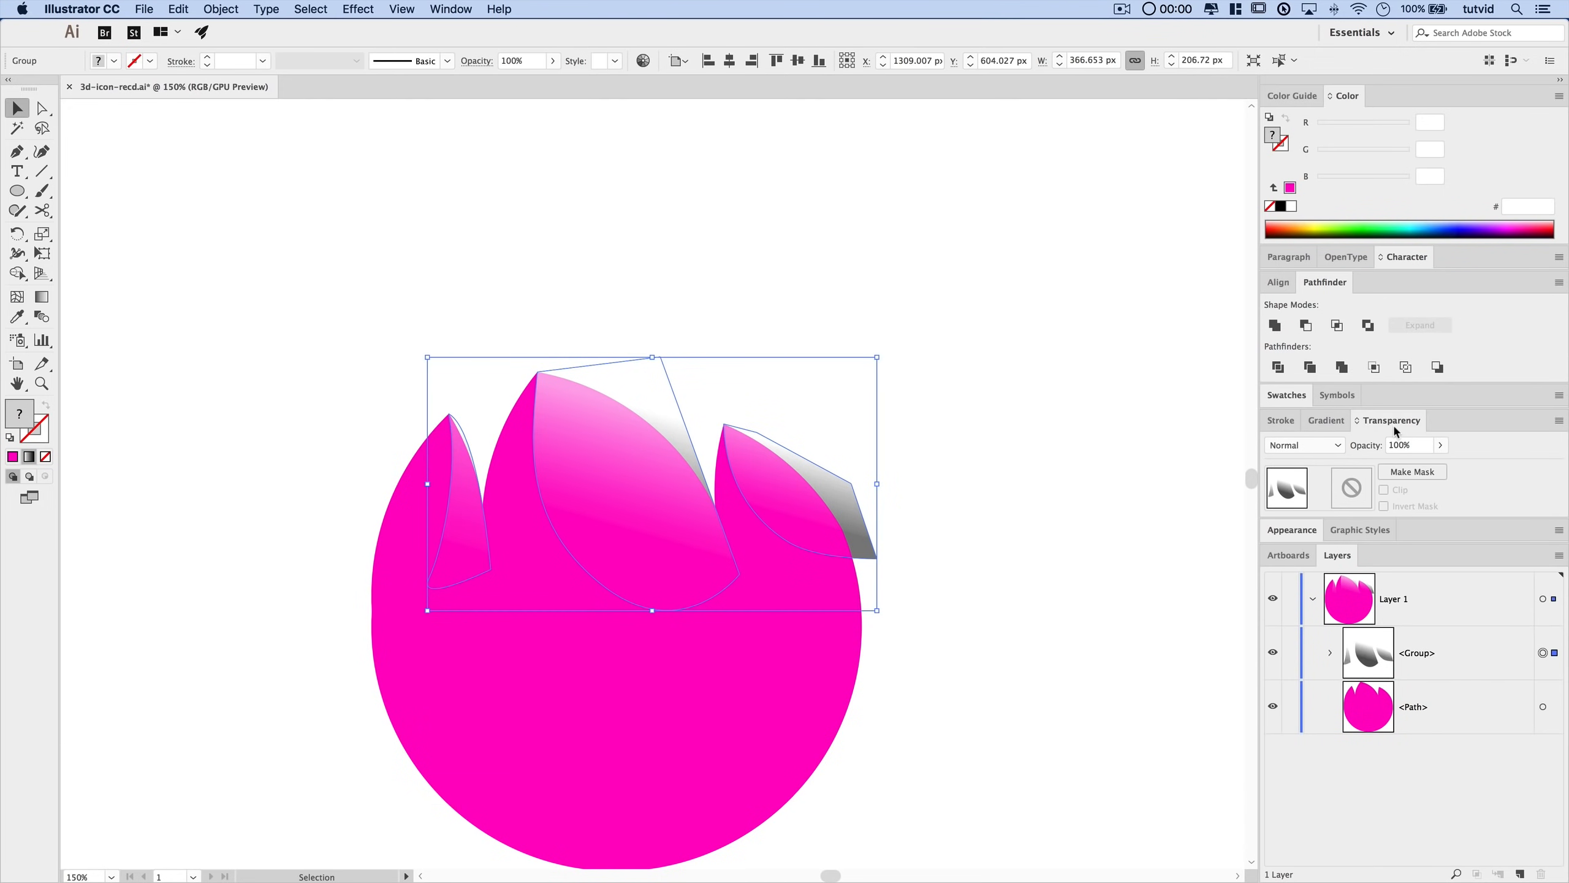
{"action": "double_click", "coordinate": [1352, 488]}
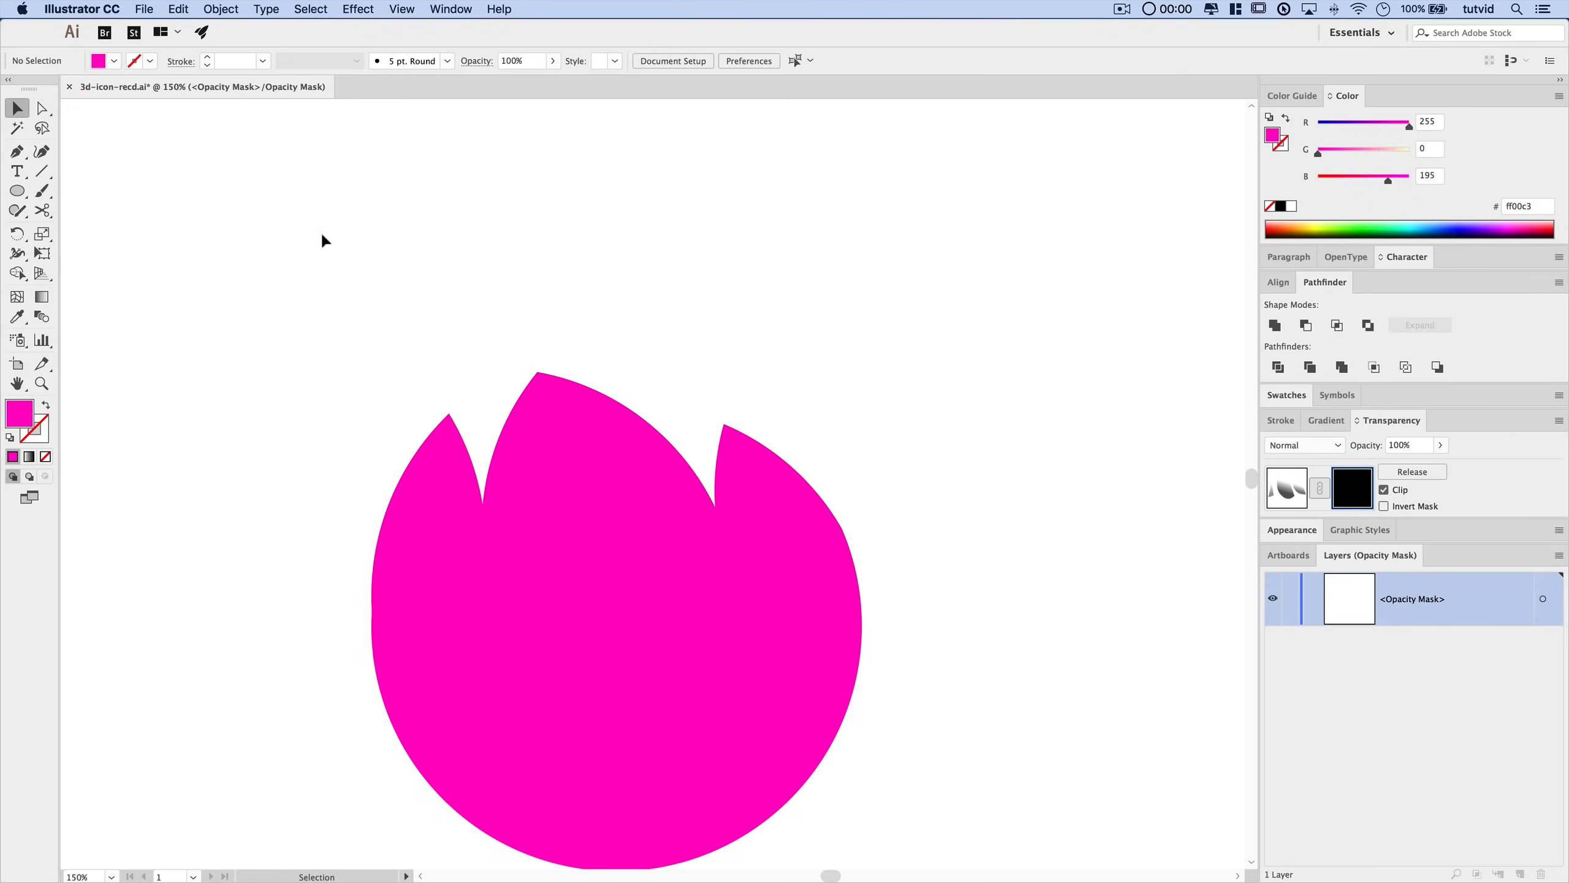
{"action": "left_click", "coordinate": [173, 8]}
{"action": "left_click", "coordinate": [244, 116]}
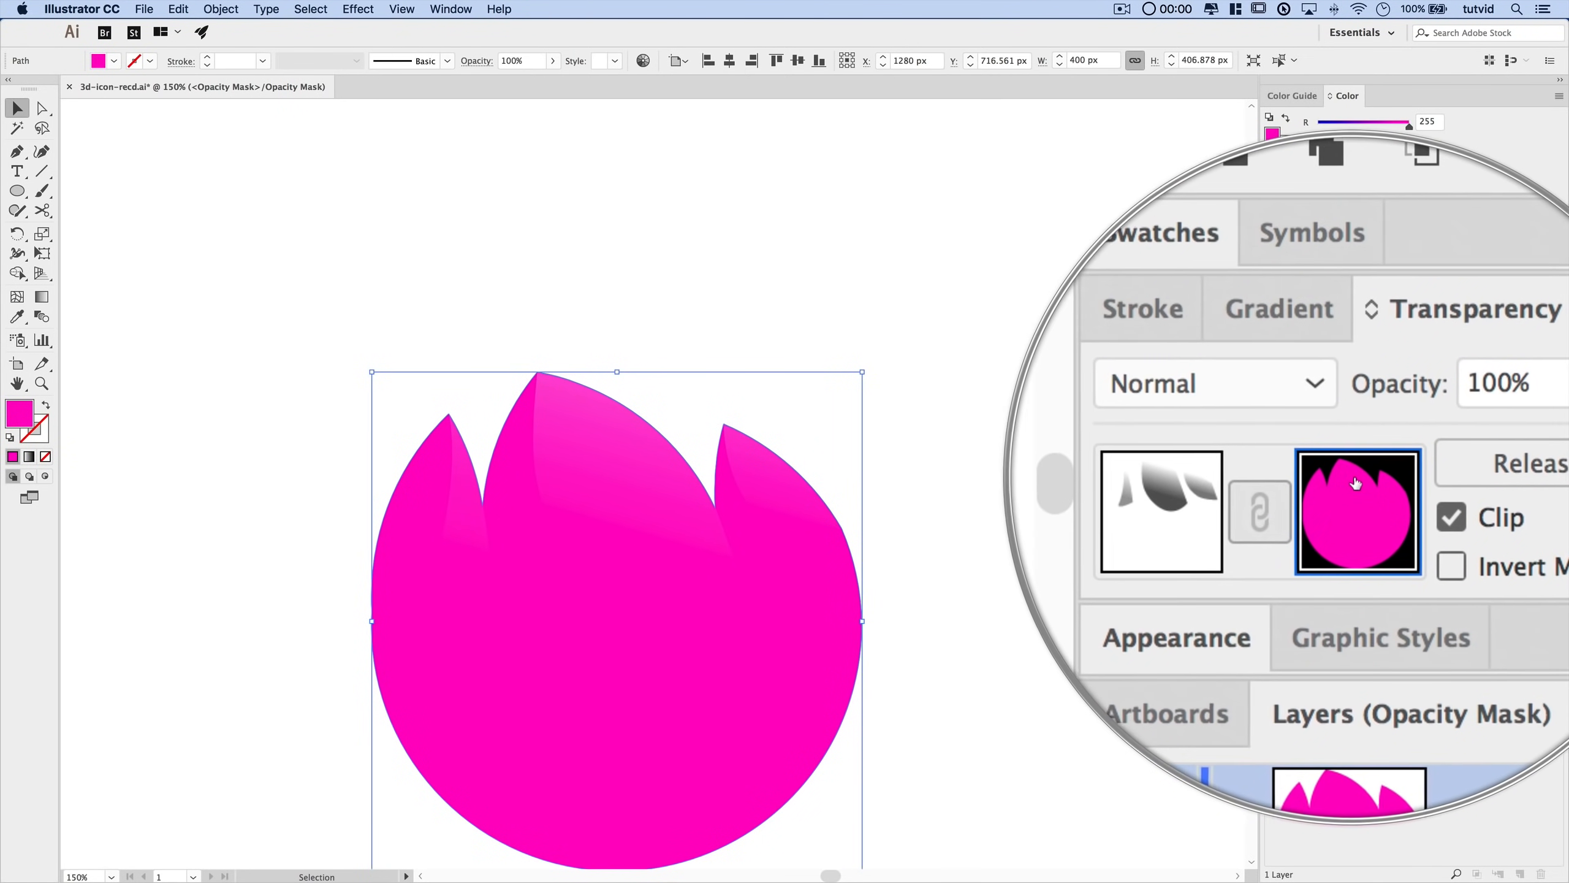
- Set the fill color of the silhouette inside the opacity mask to white, ffffff
{"action": "double_click", "coordinate": [19, 414]}
{"action": "type", "text": "ffffff"}
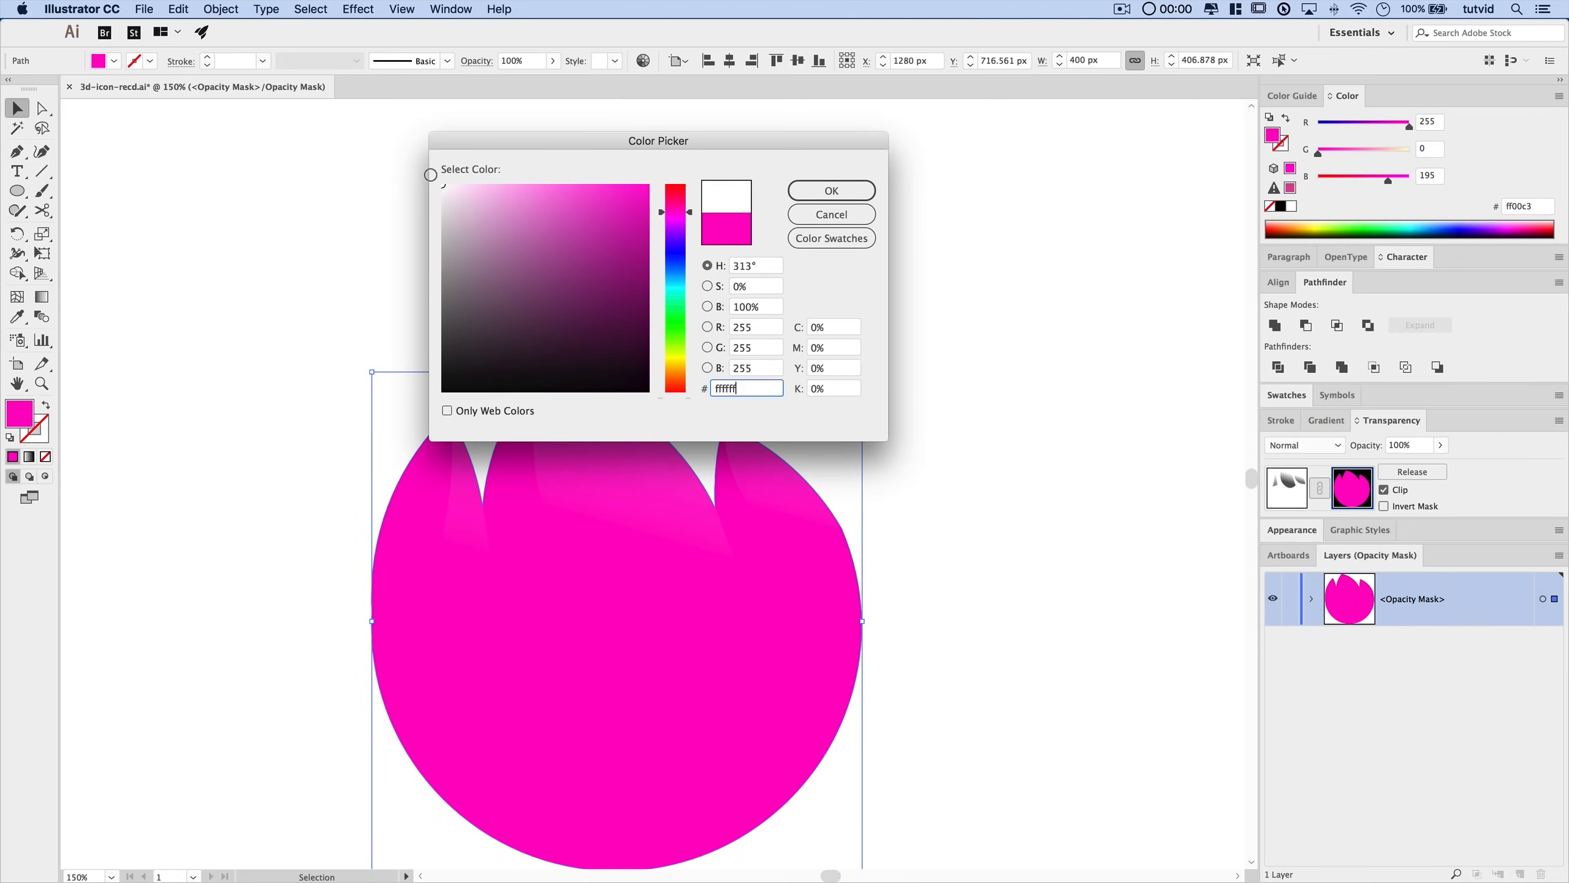
{"action": "left_click", "coordinate": [829, 195]}
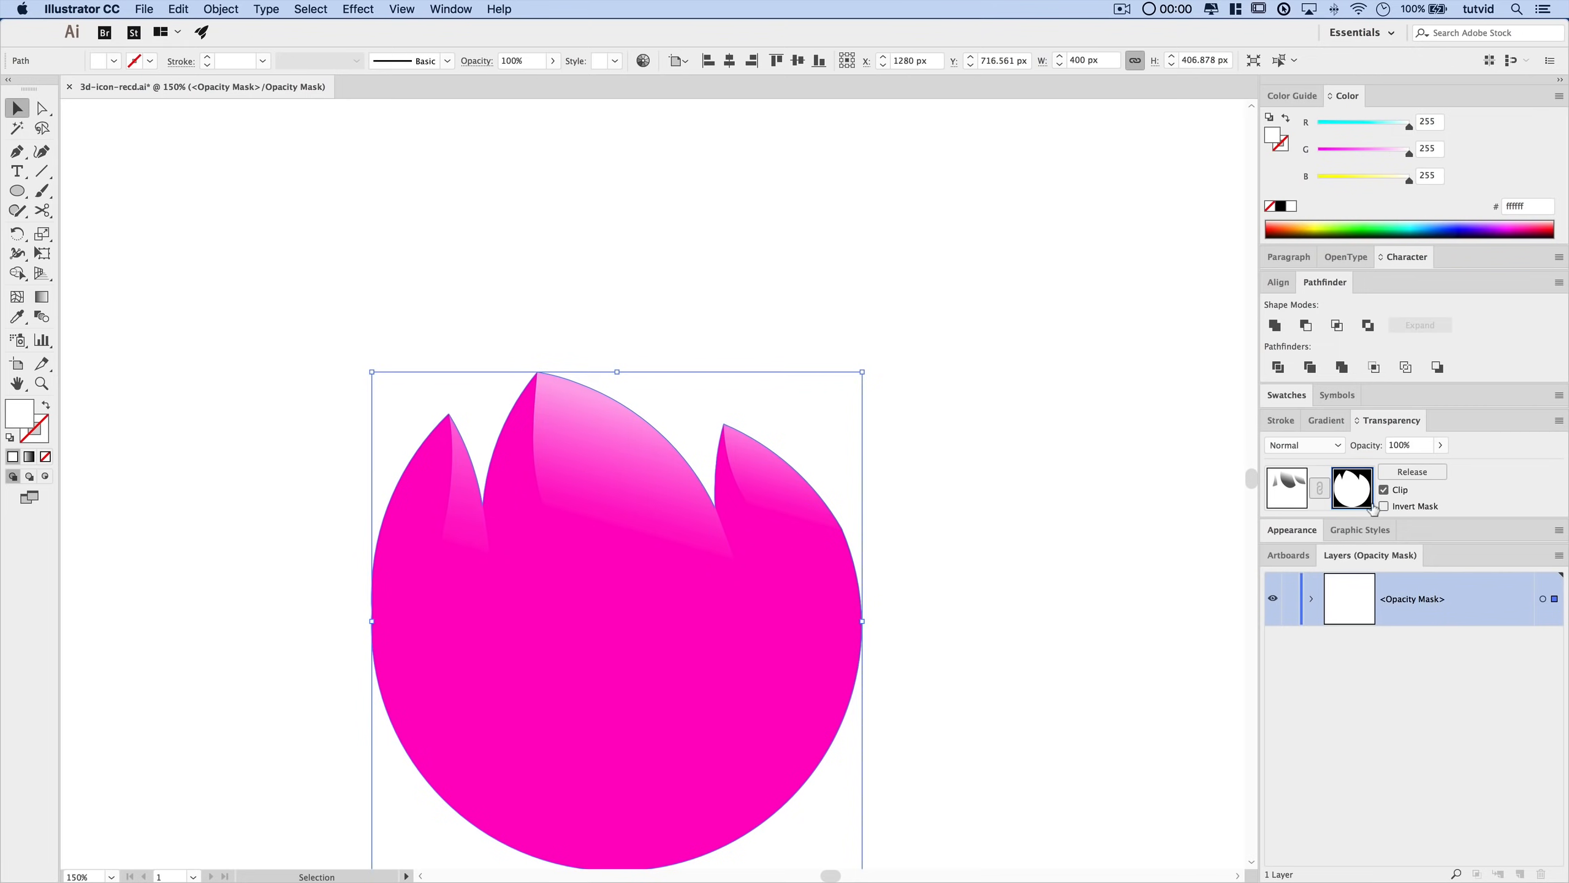
- Exit opacity mask editing to return to the artwork, deselect everything, and save the document
{"action": "left_click", "coordinate": [1287, 486]}
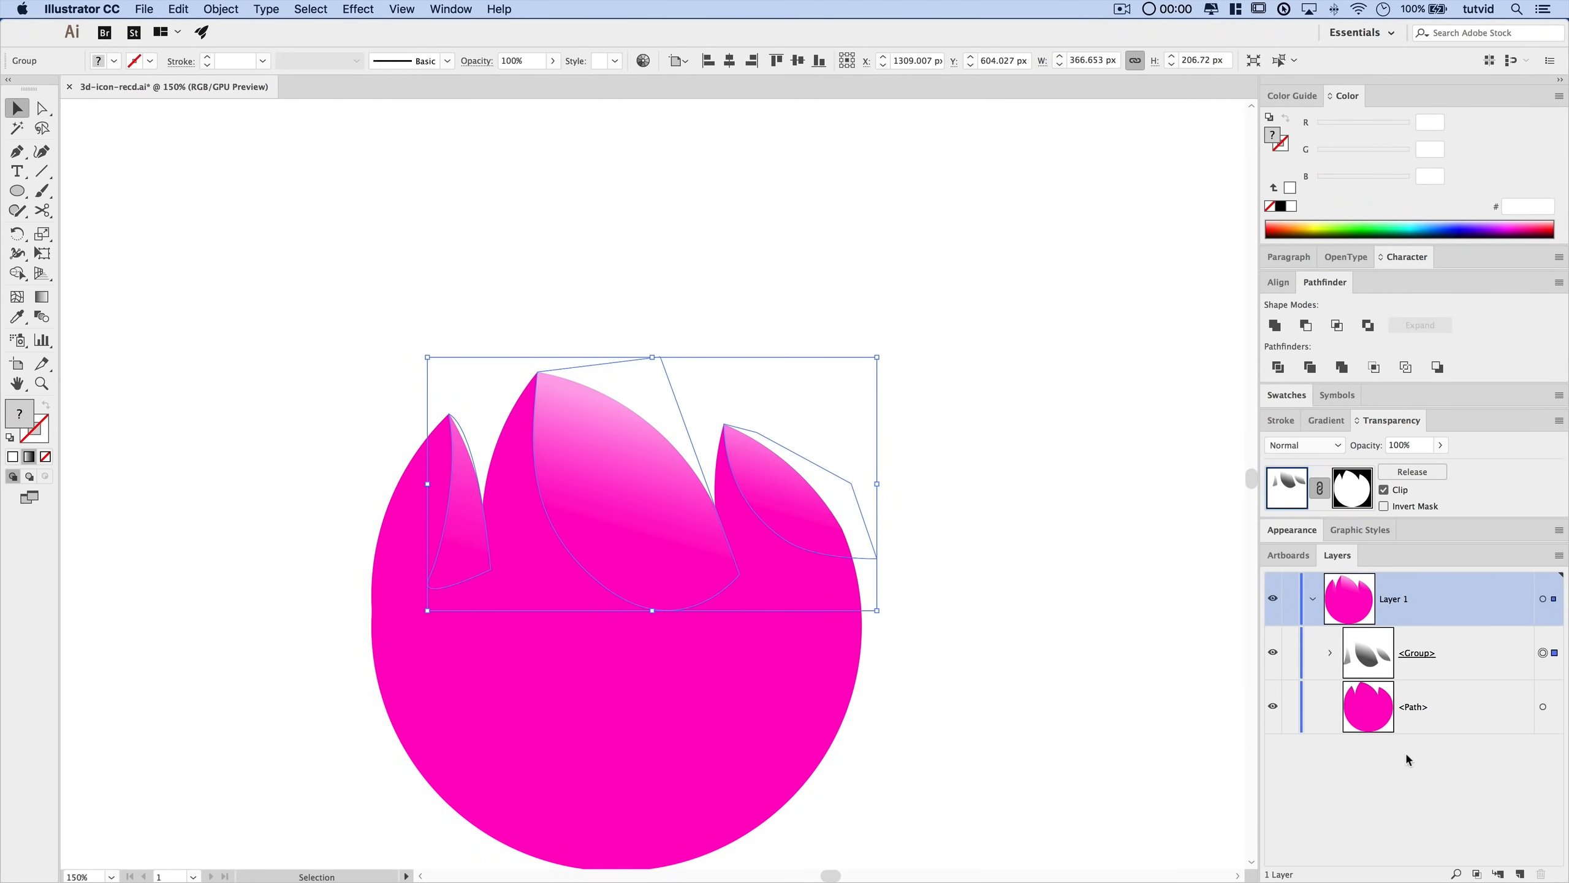
{"action": "left_click", "coordinate": [1098, 532]}
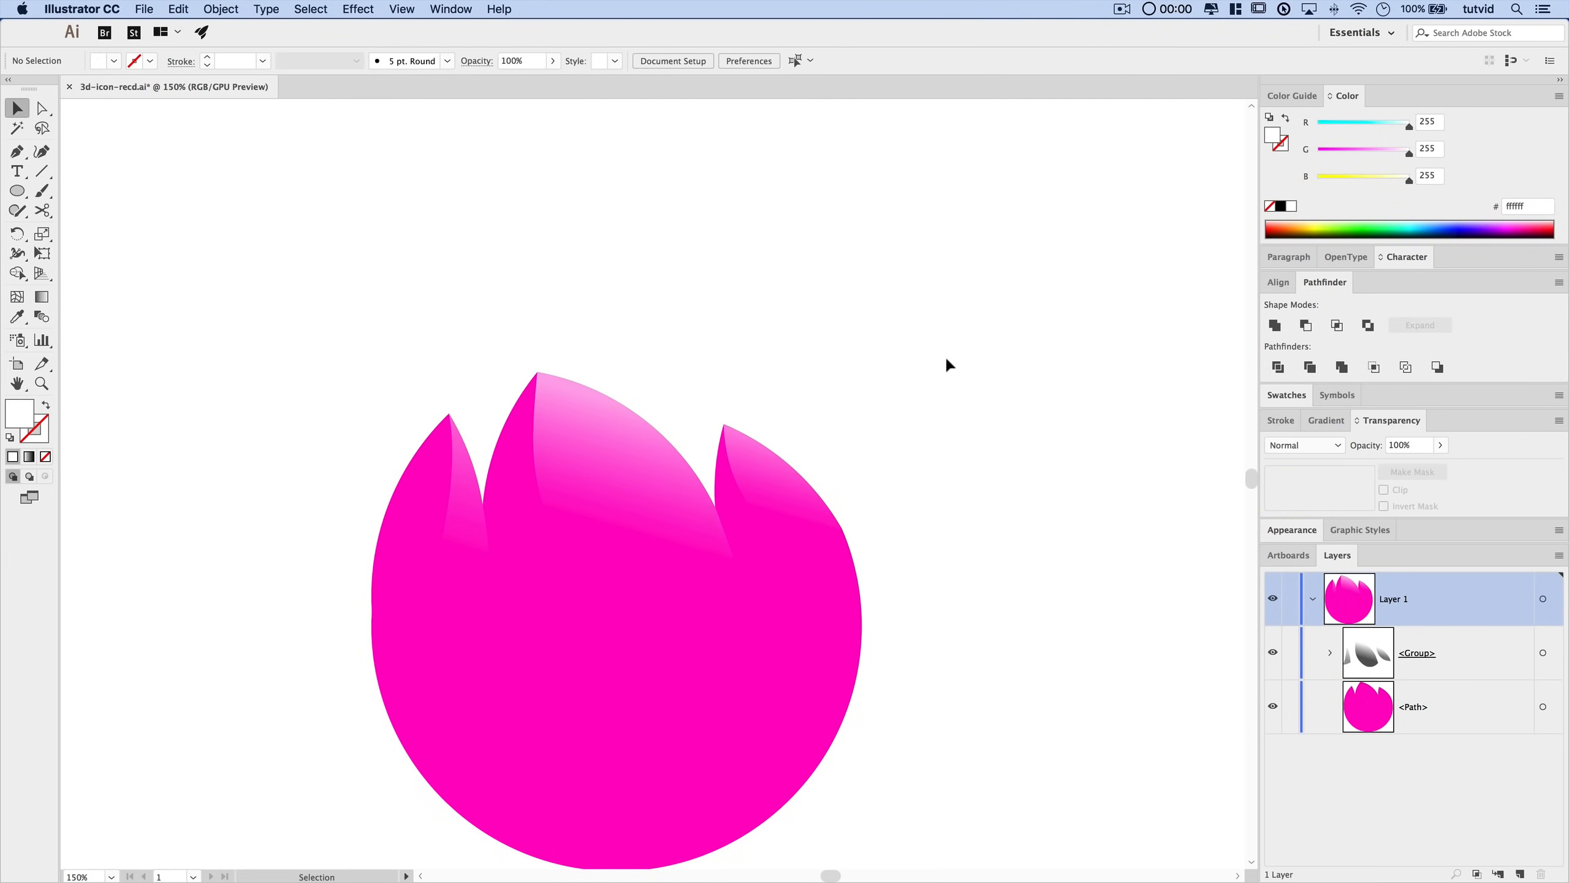
{"action": "key", "text": "super+s"}
{"action": "scroll", "coordinate": [771, 441], "scroll_direction": "down", "scroll_amount": 3}
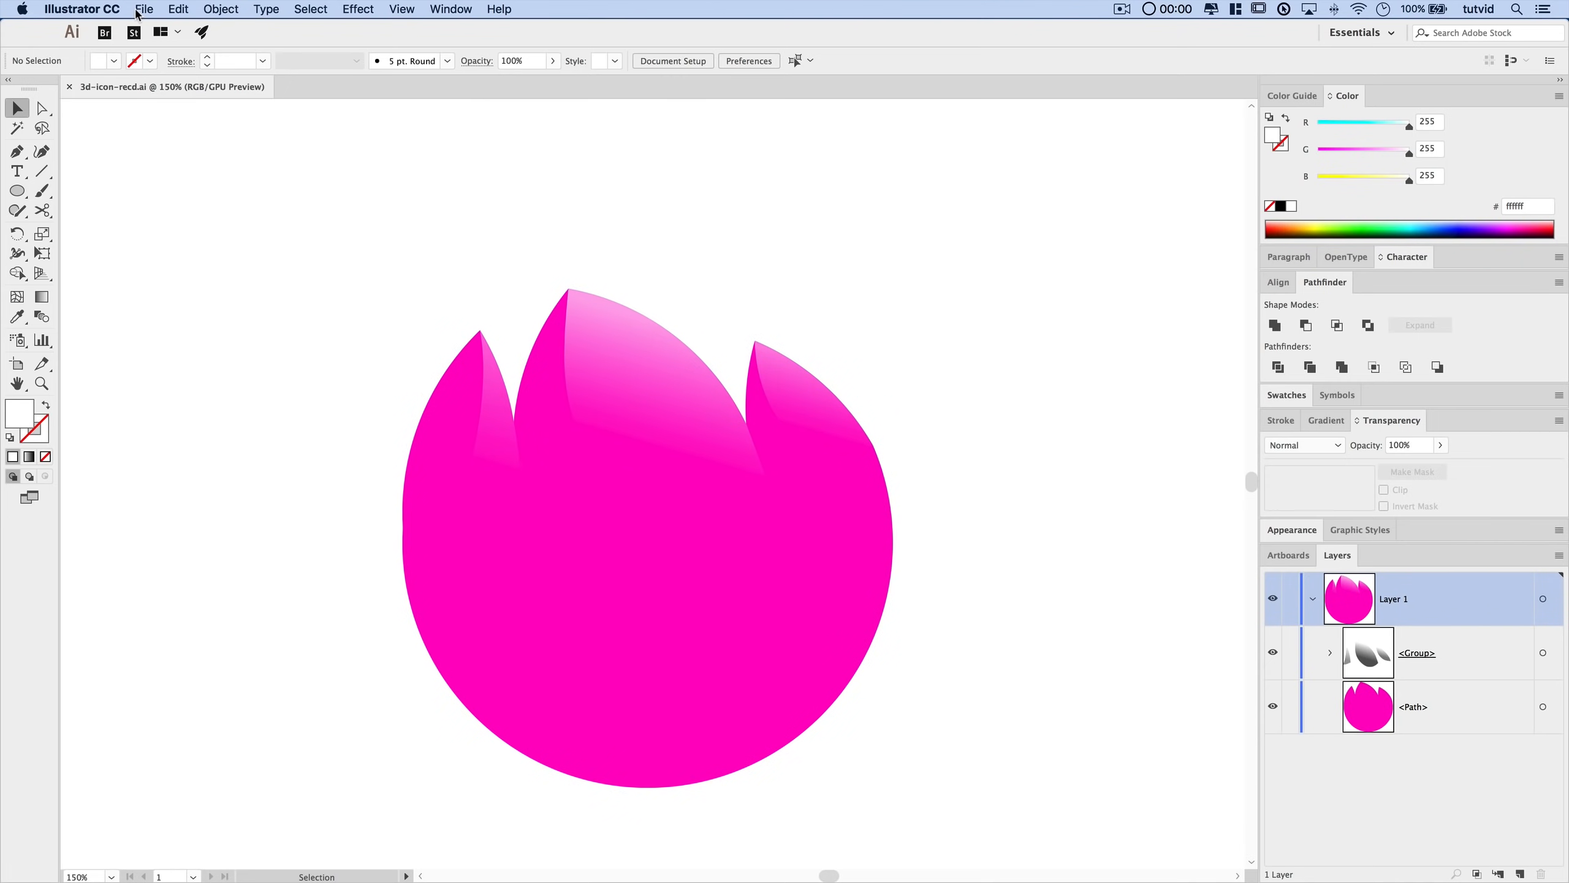
- Check the gridline spacing and subdivisions in the Guides & Grid preferences
{"action": "left_click", "coordinate": [84, 10]}
{"action": "mouse_move", "coordinate": [80, 59]}
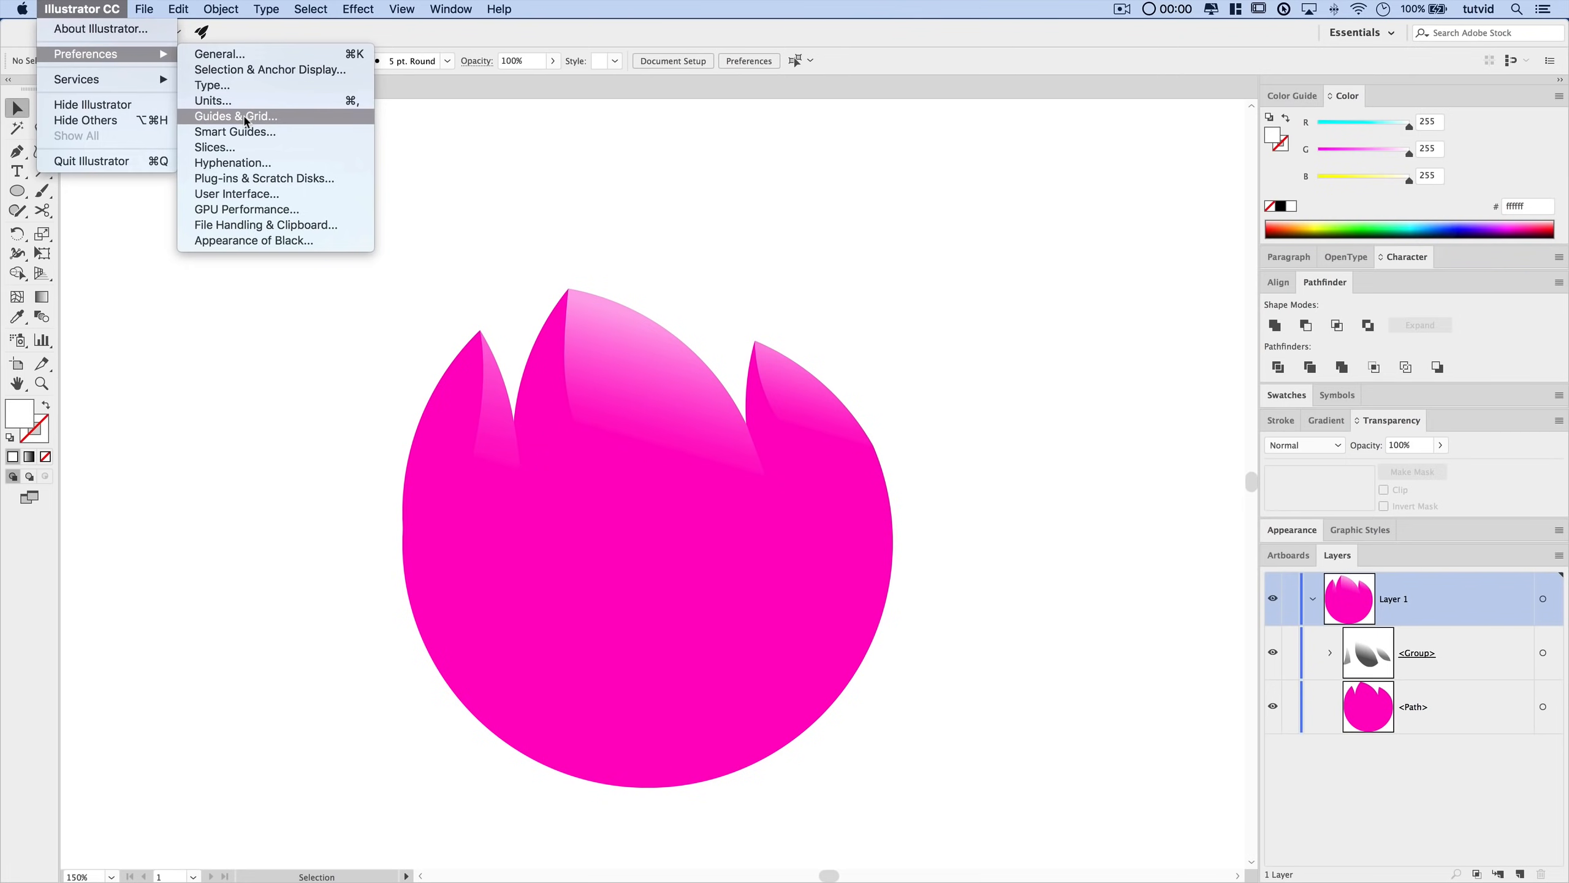
{"action": "mouse_move", "coordinate": [178, 9]}
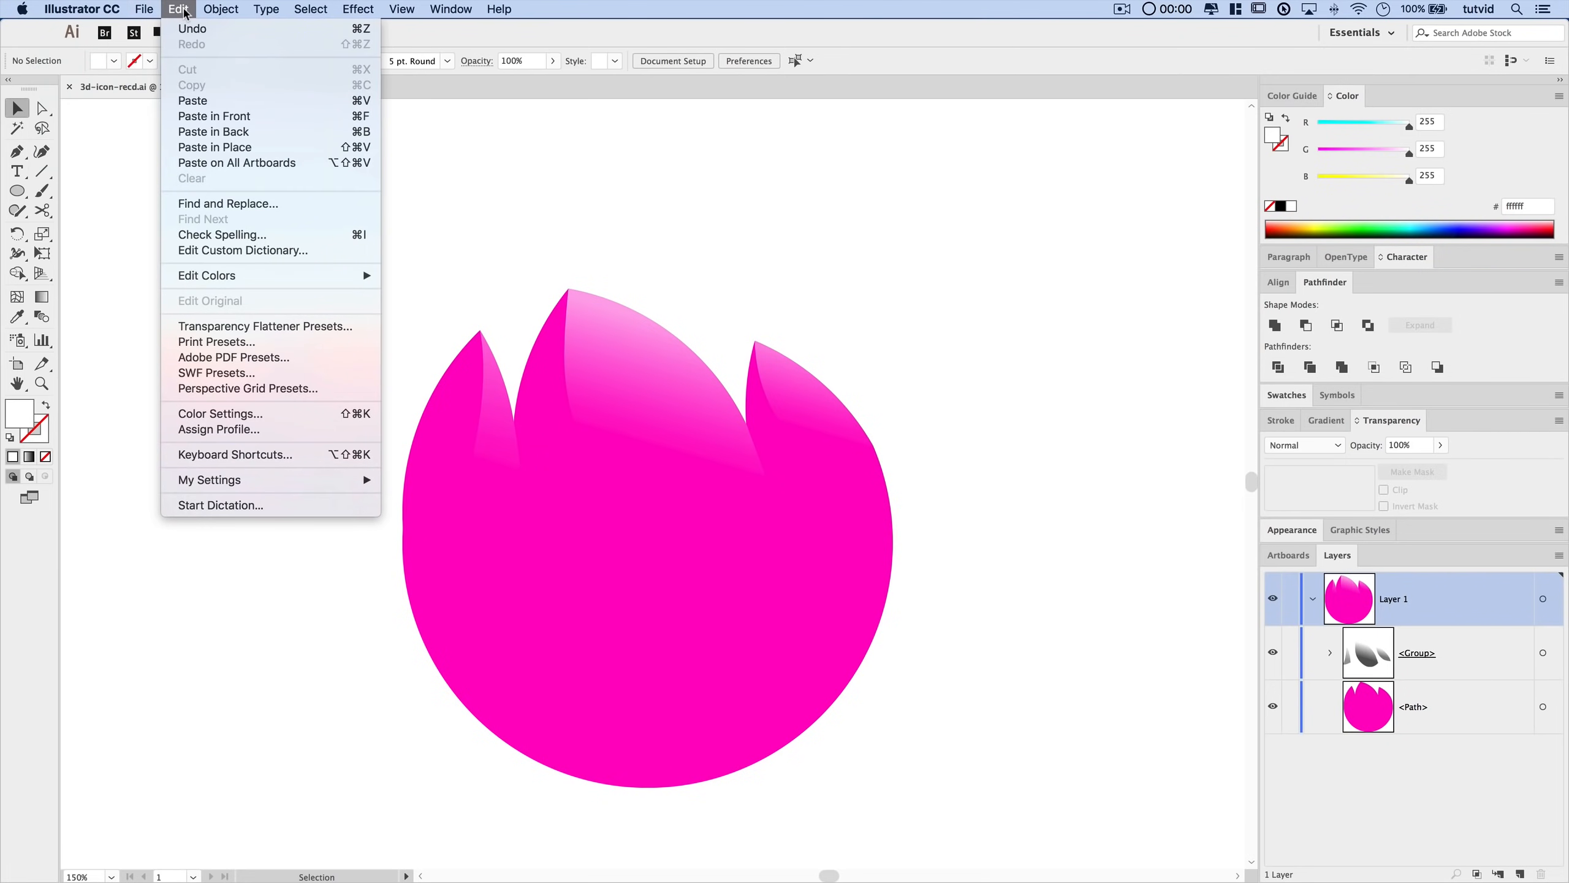
{"action": "mouse_move", "coordinate": [81, 9]}
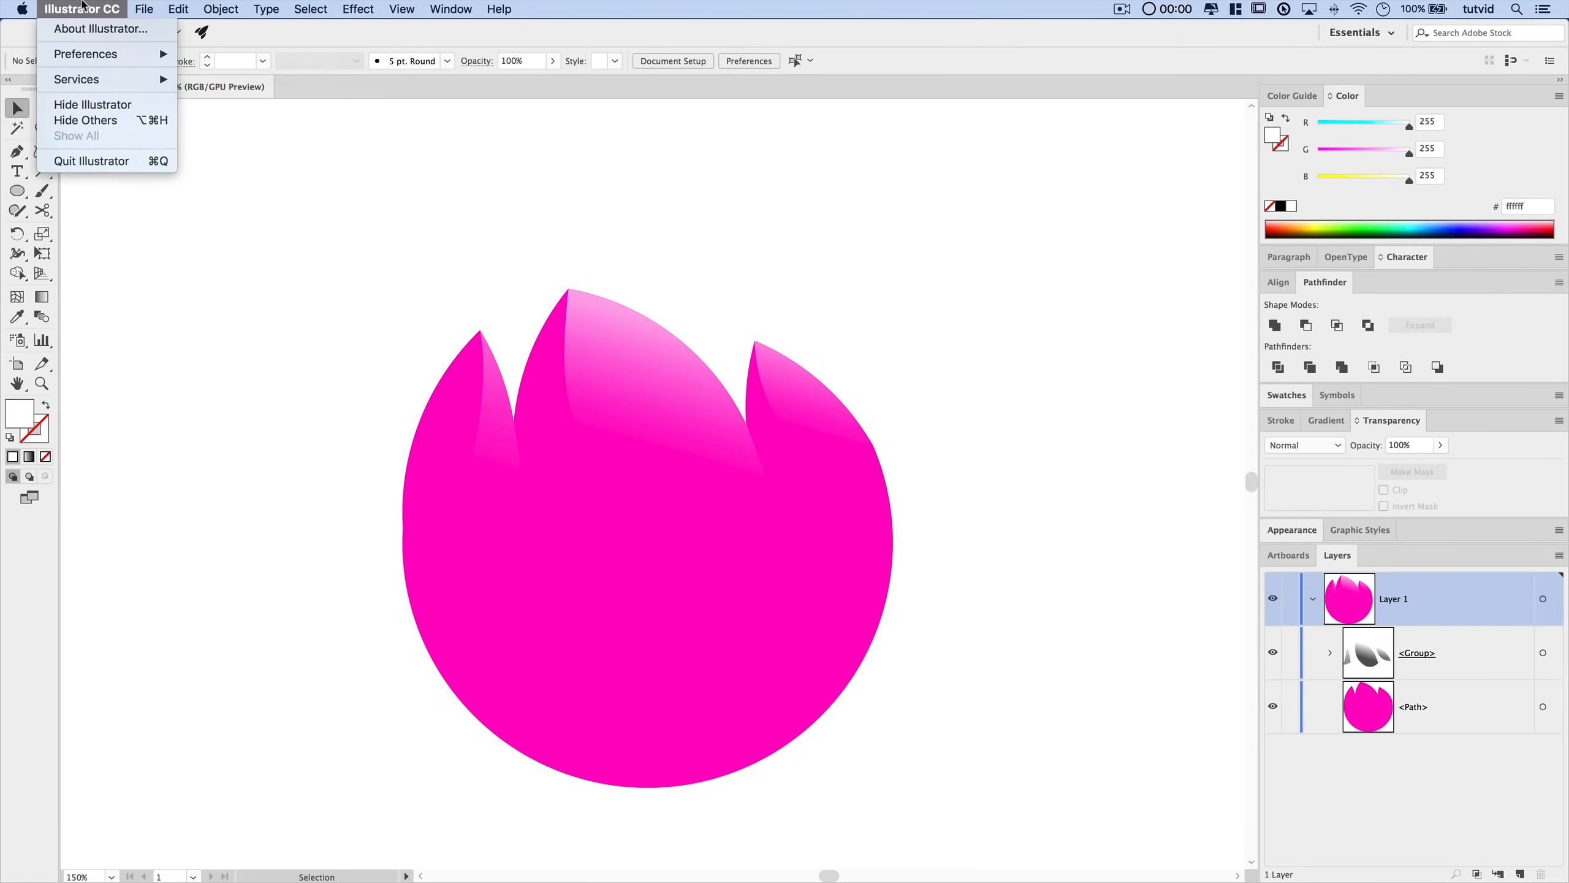
{"action": "left_click", "coordinate": [235, 117]}
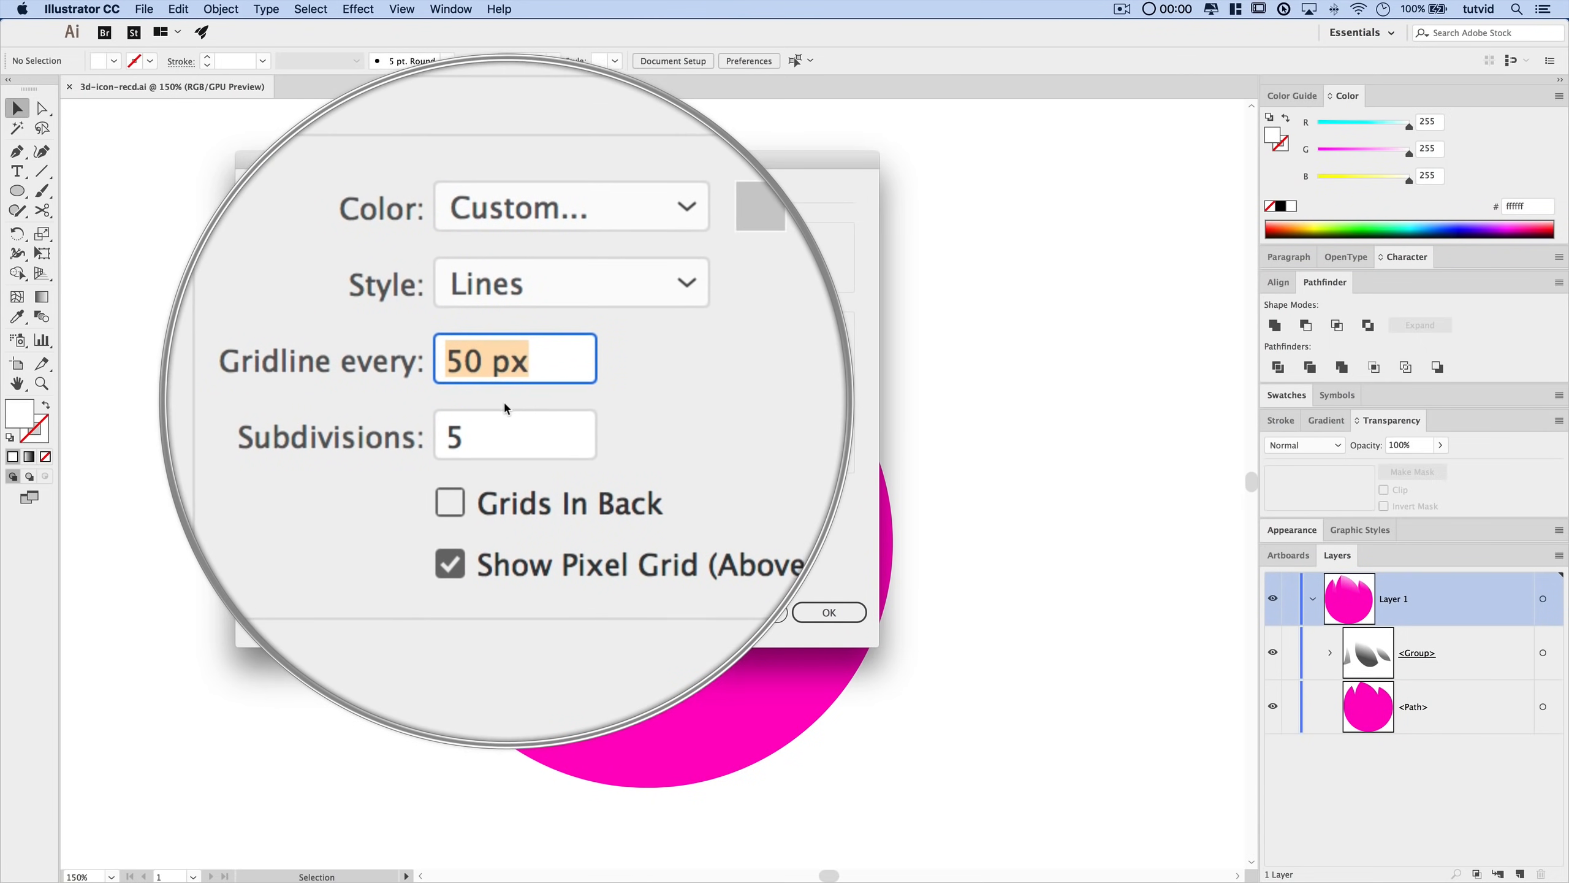
{"action": "left_click", "coordinate": [470, 449]}
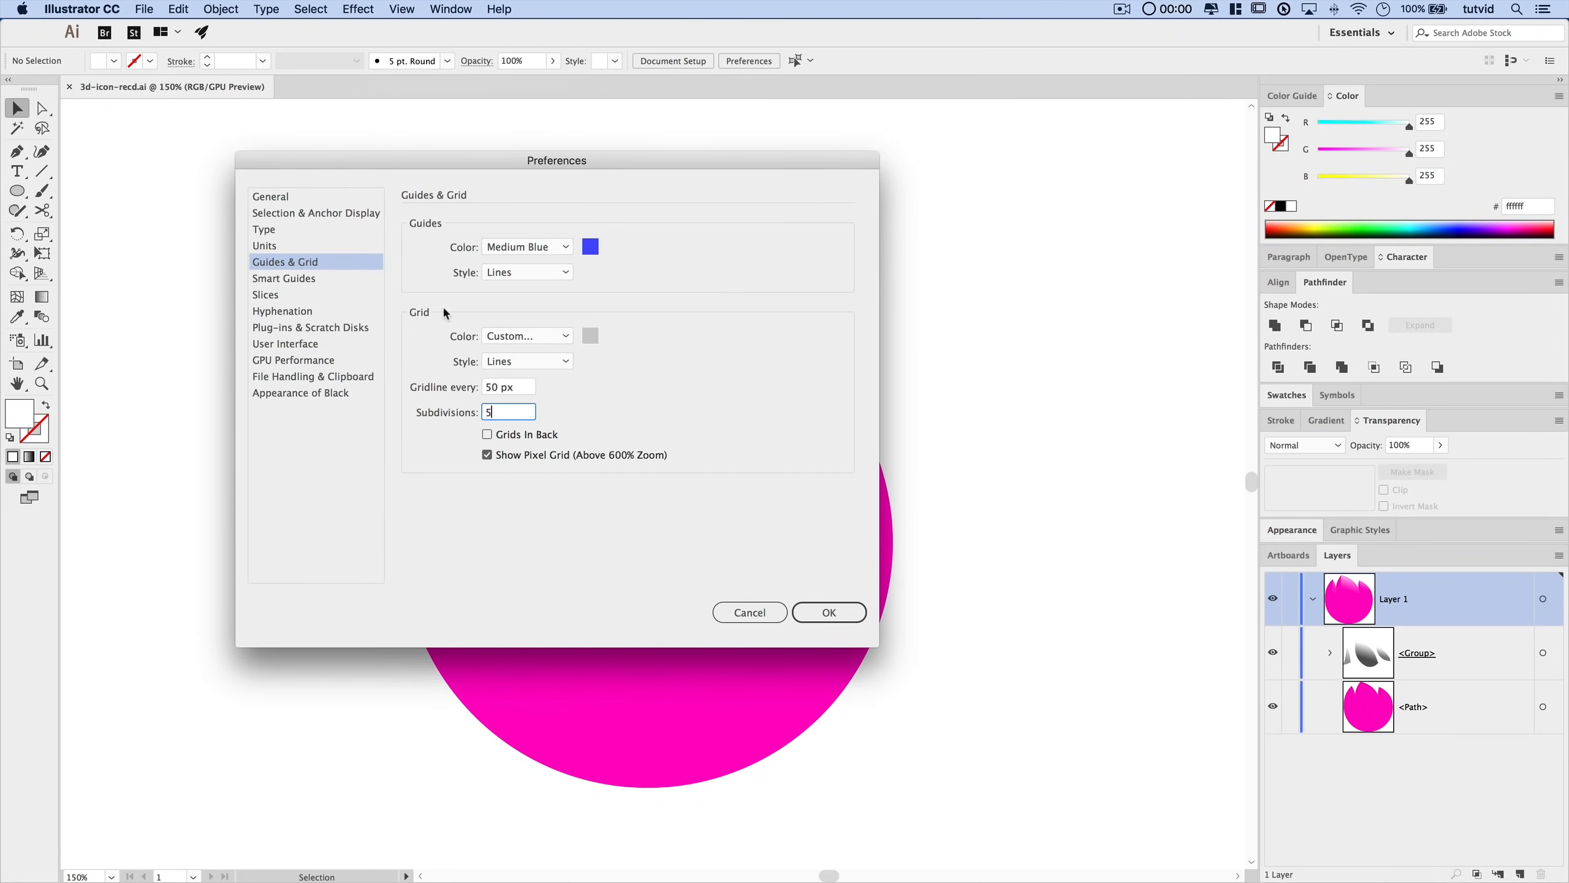
{"action": "left_click", "coordinate": [836, 613]}
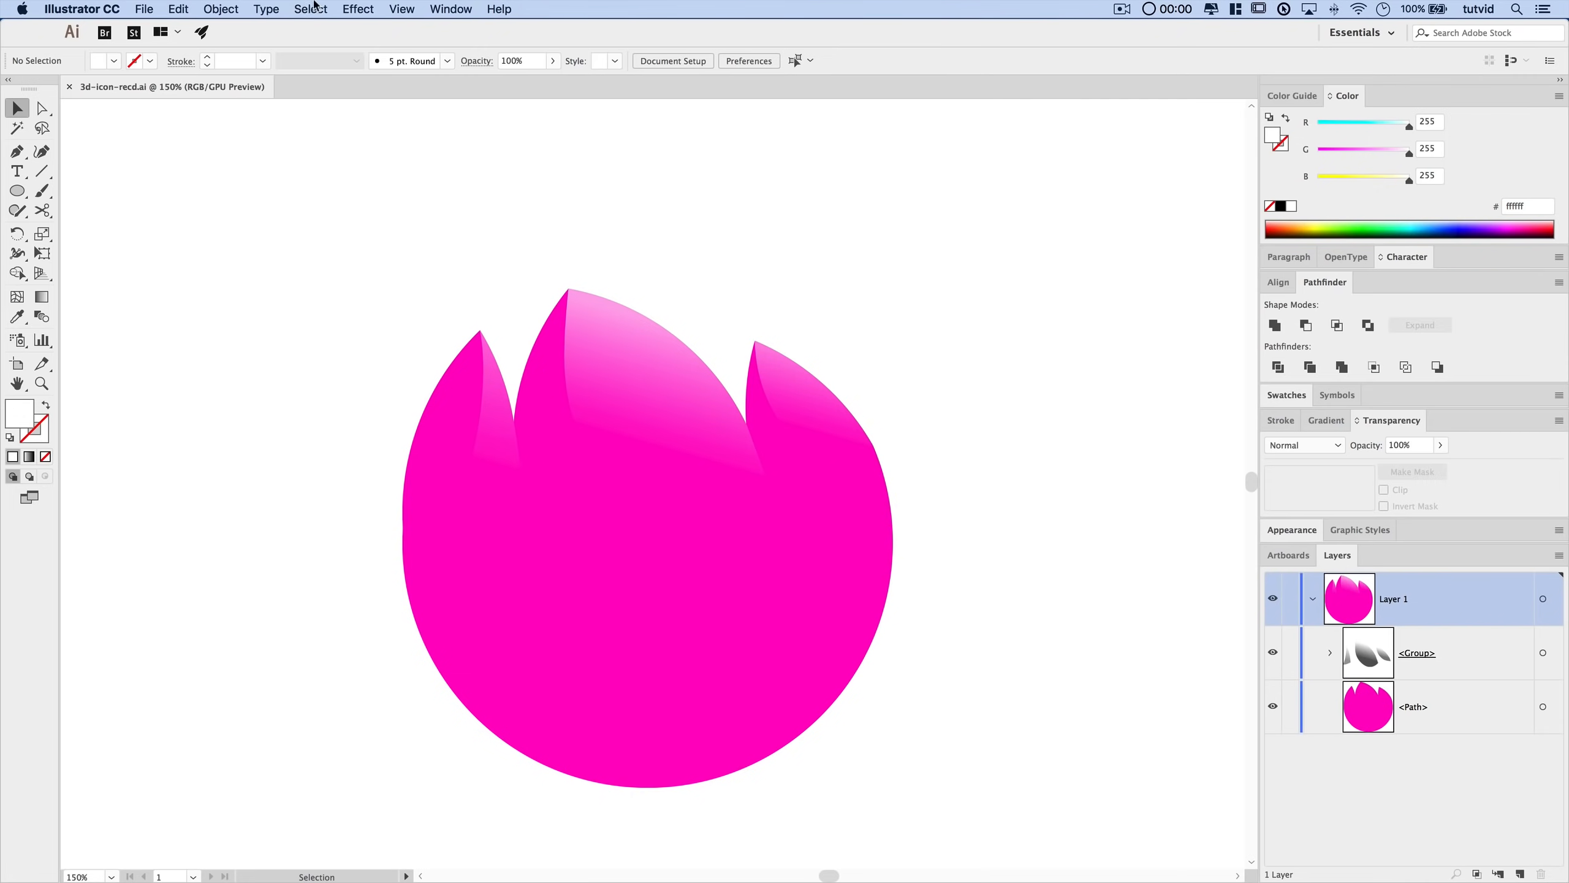
- Show the document grid and turn on Snap to Grid
{"action": "left_click", "coordinate": [402, 9]}
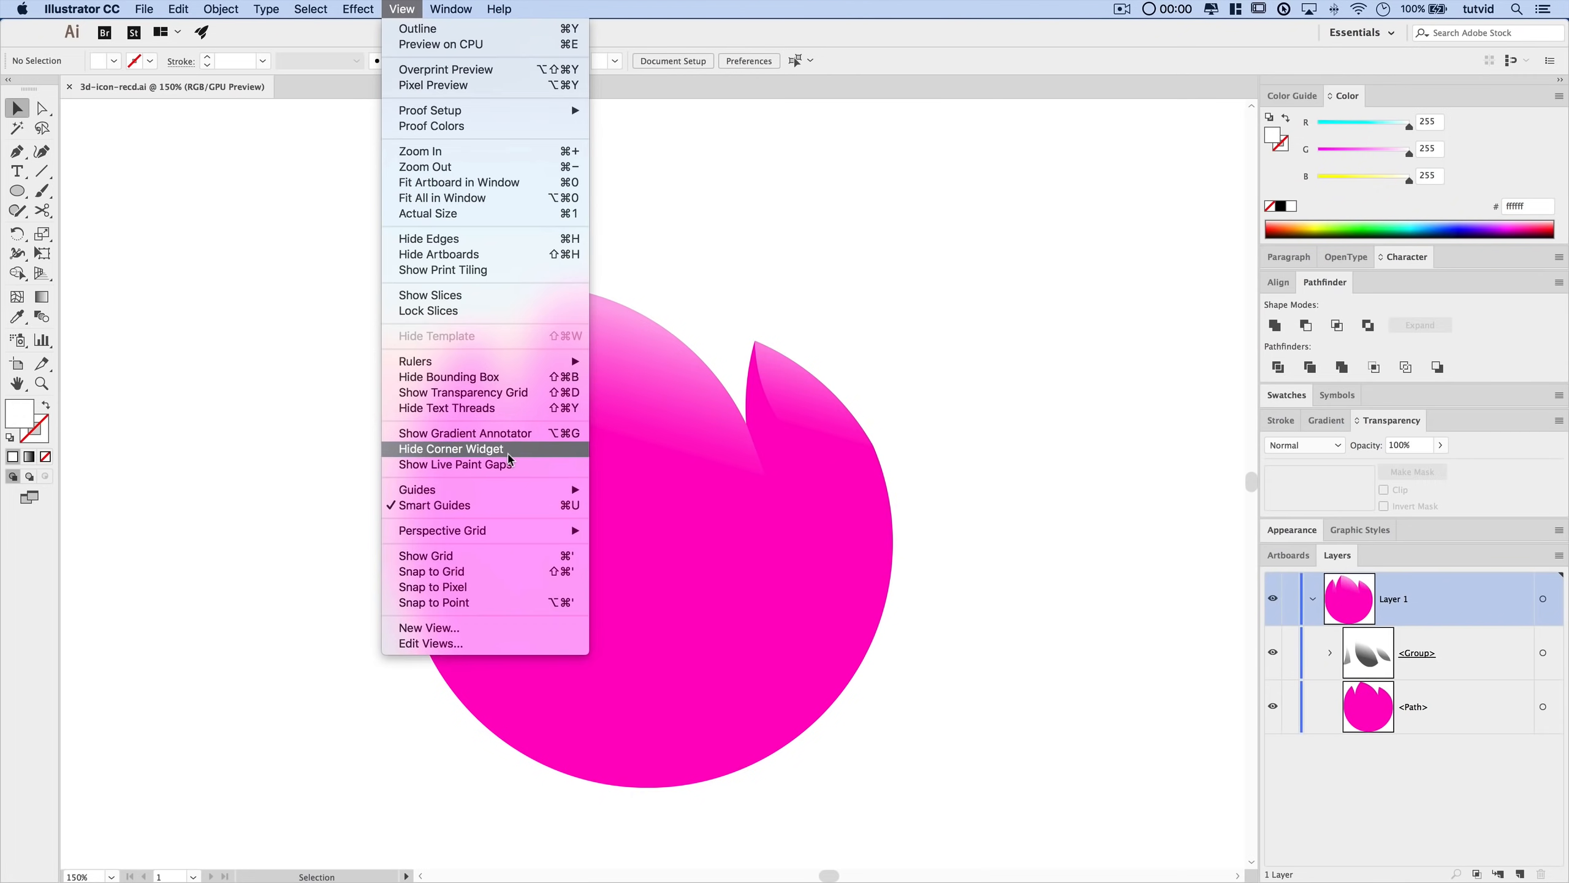
{"action": "left_click", "coordinate": [469, 555]}
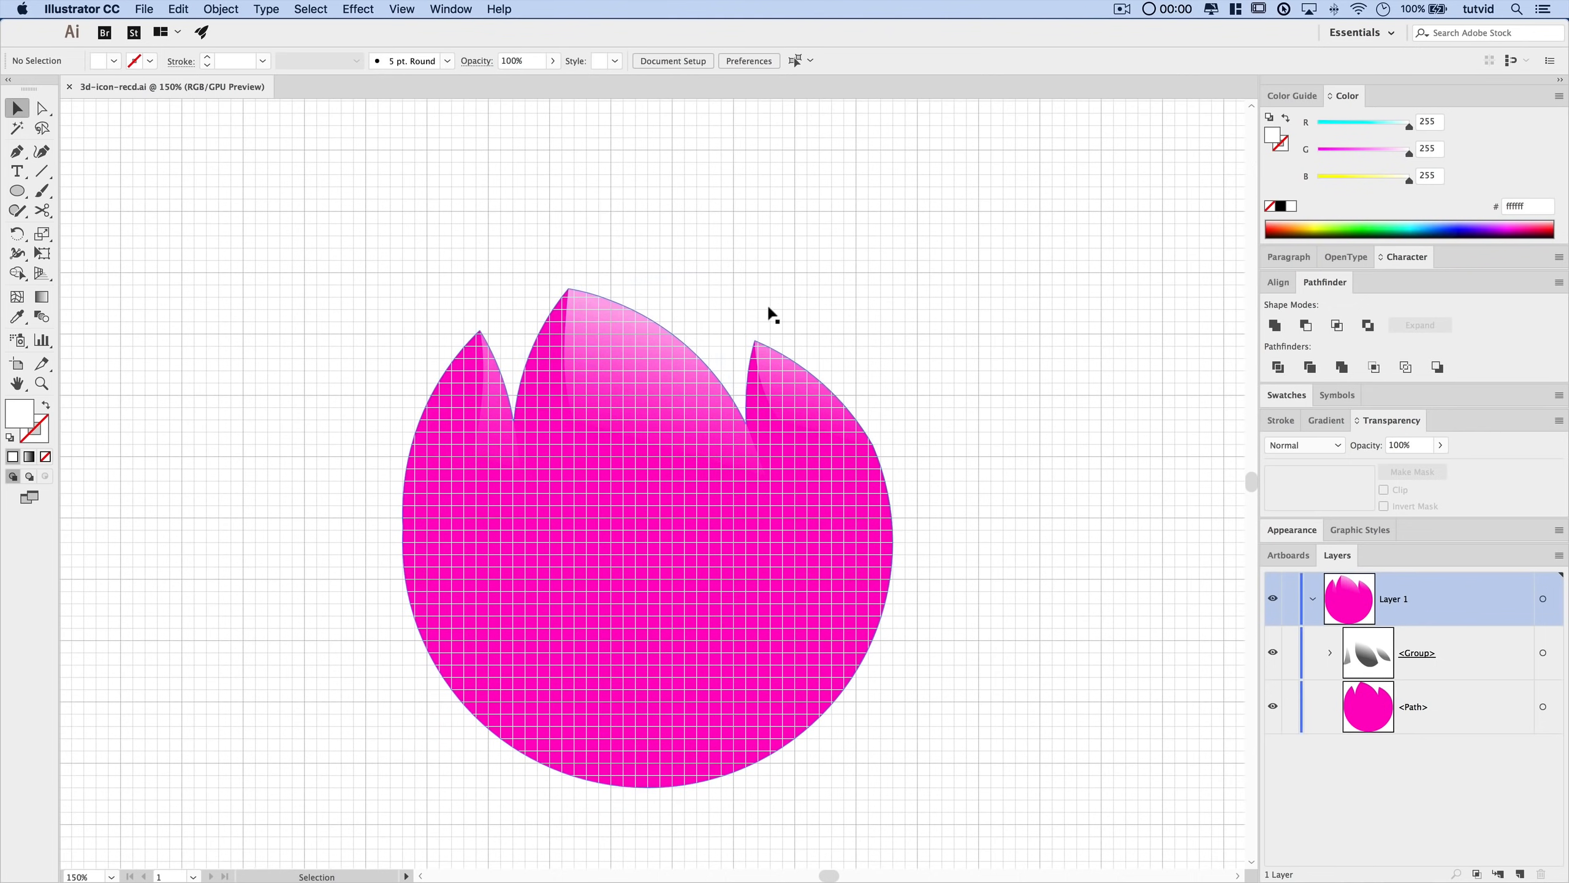
{"action": "left_click", "coordinate": [358, 9]}
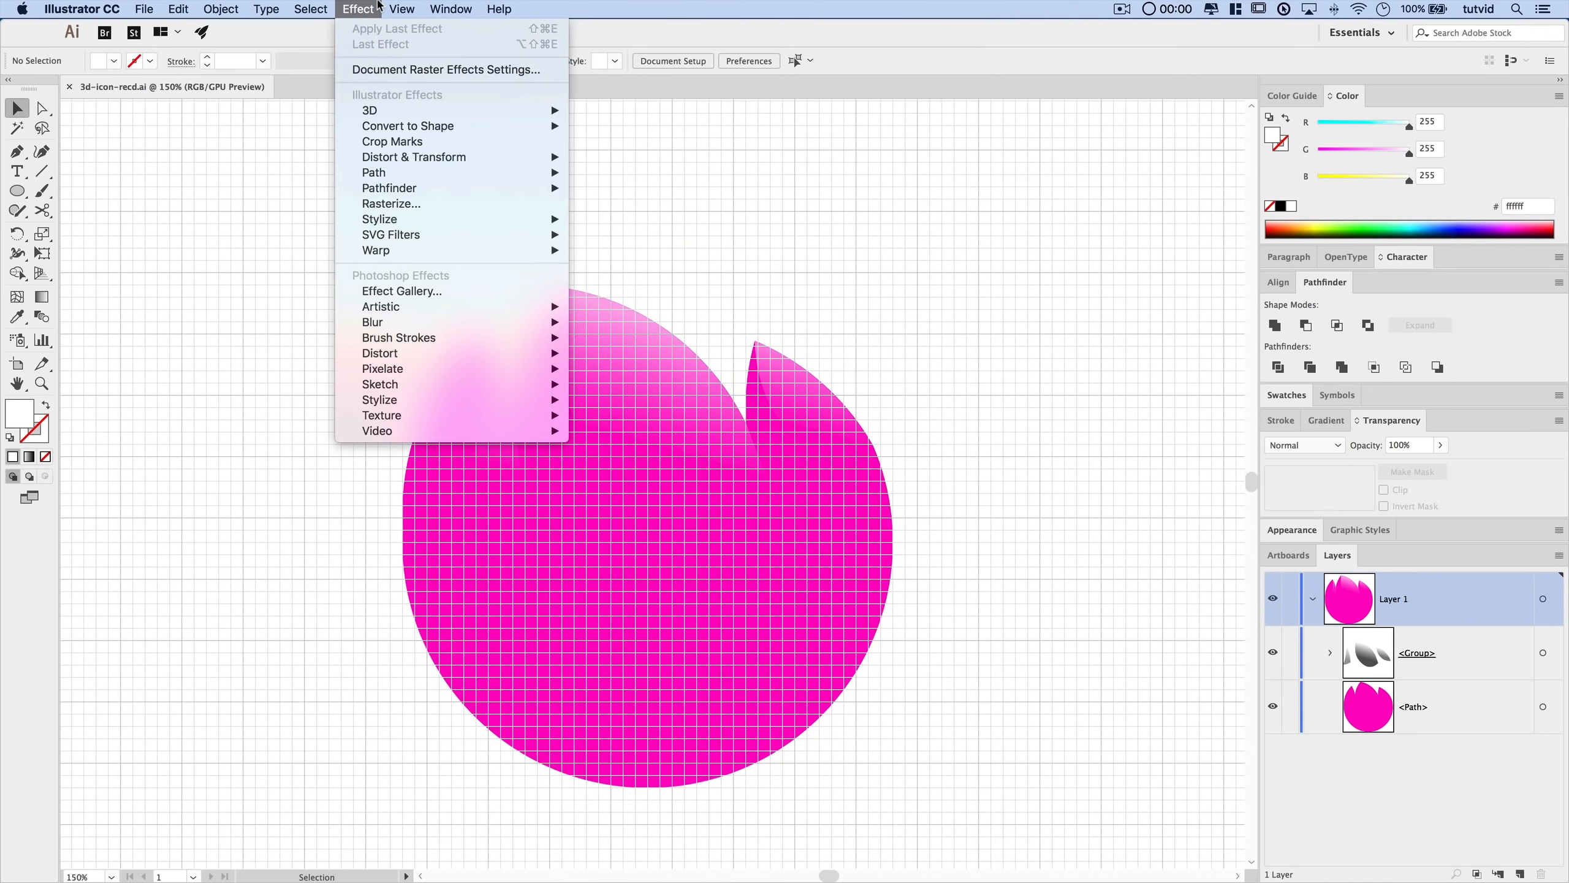
{"action": "mouse_move", "coordinate": [402, 8]}
{"action": "left_click", "coordinate": [445, 574]}
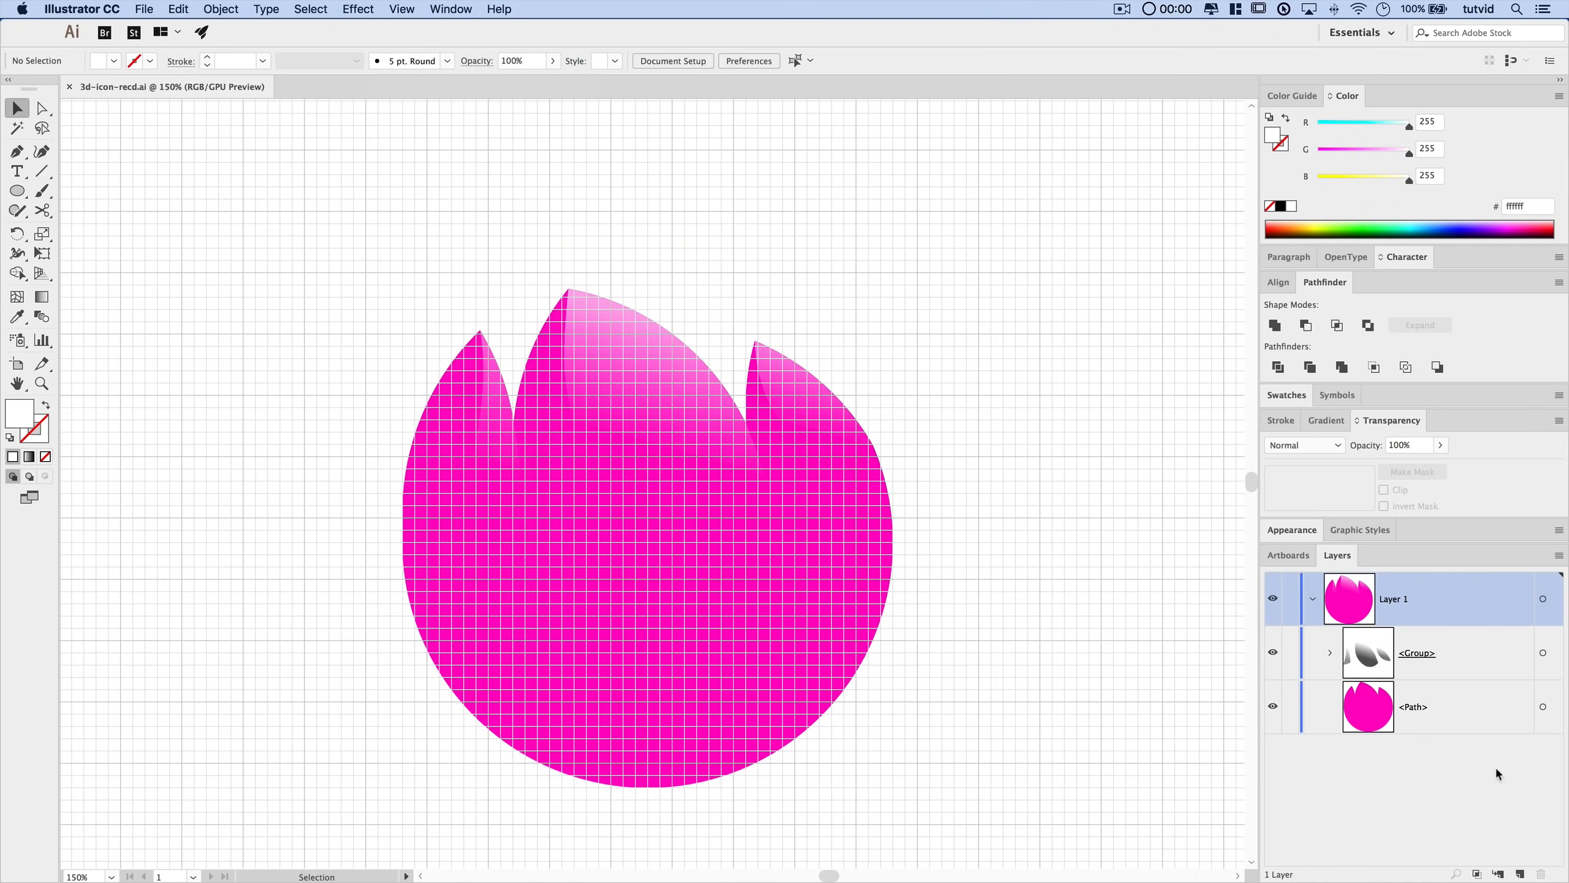
- Select the silhouette and overlay group together, shift them slightly up to about Y 709.7 px on the grid, and deselect
{"action": "left_click_drag", "start_coordinate": [960, 383], "coordinate": [260, 755]}
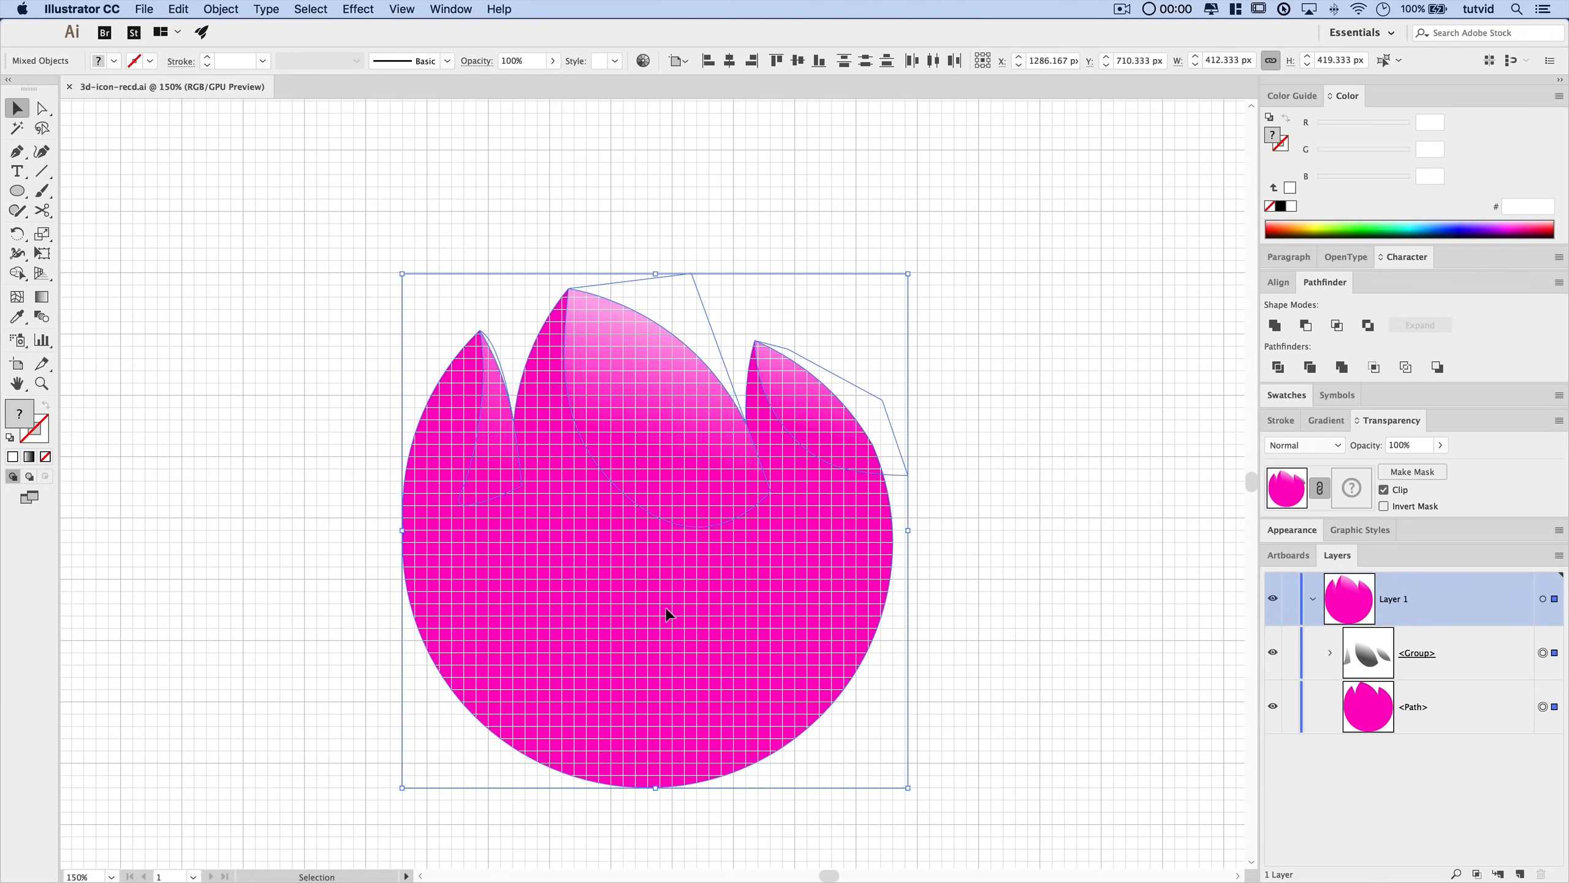
{"action": "mouse_move", "coordinate": [664, 605]}
{"action": "left_mouse_down"}
{"action": "mouse_move", "coordinate": [687, 603]}
{"action": "mouse_move", "coordinate": [673, 605]}
{"action": "left_mouse_up"}
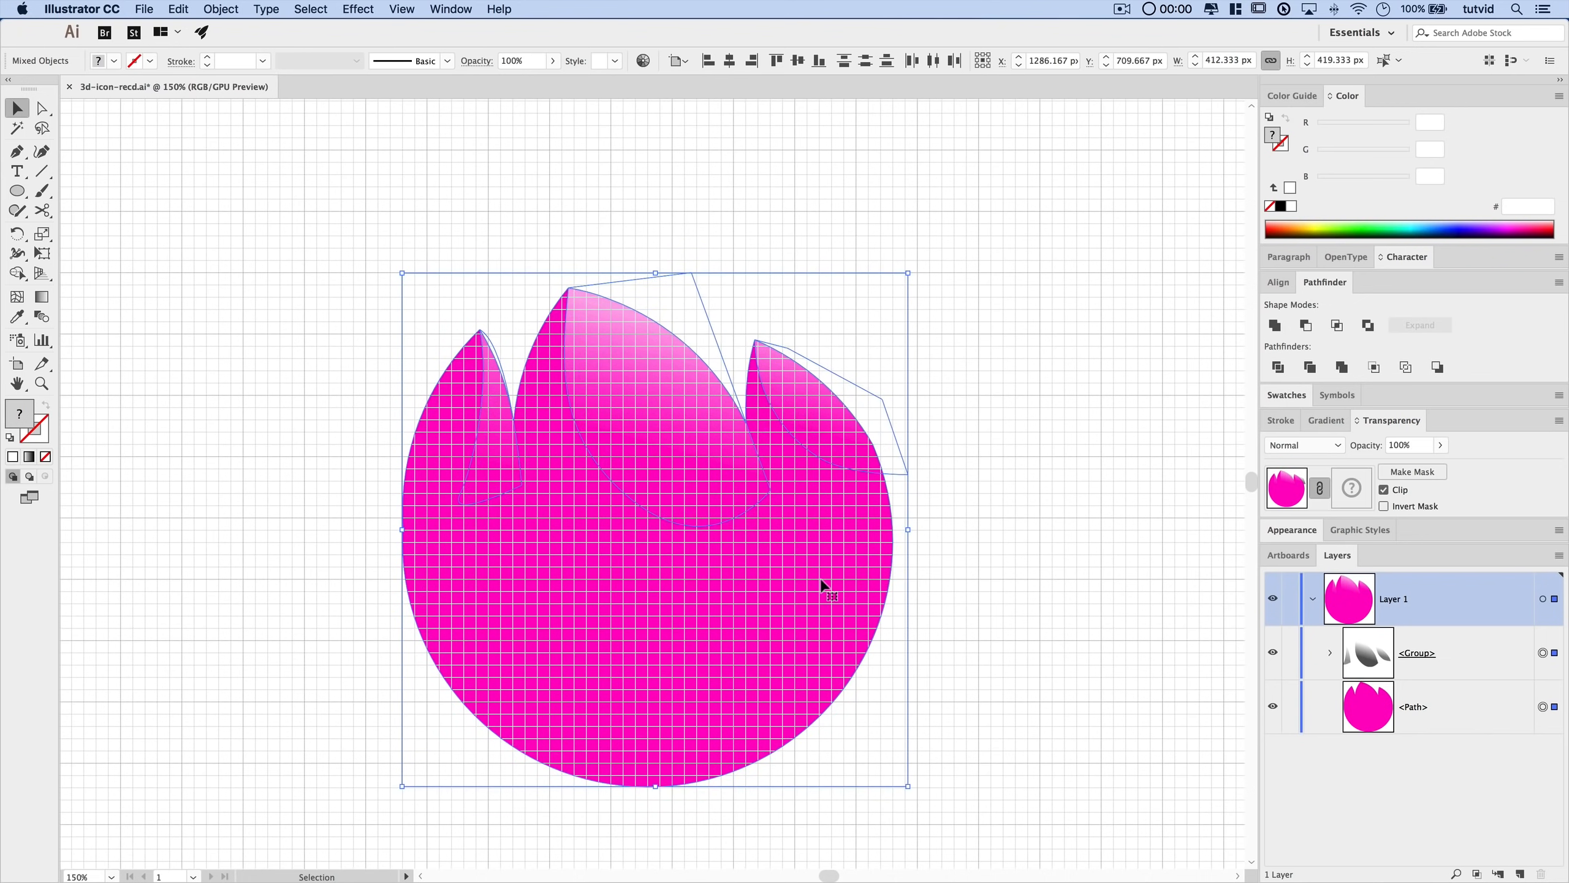
{"action": "left_click", "coordinate": [958, 592]}
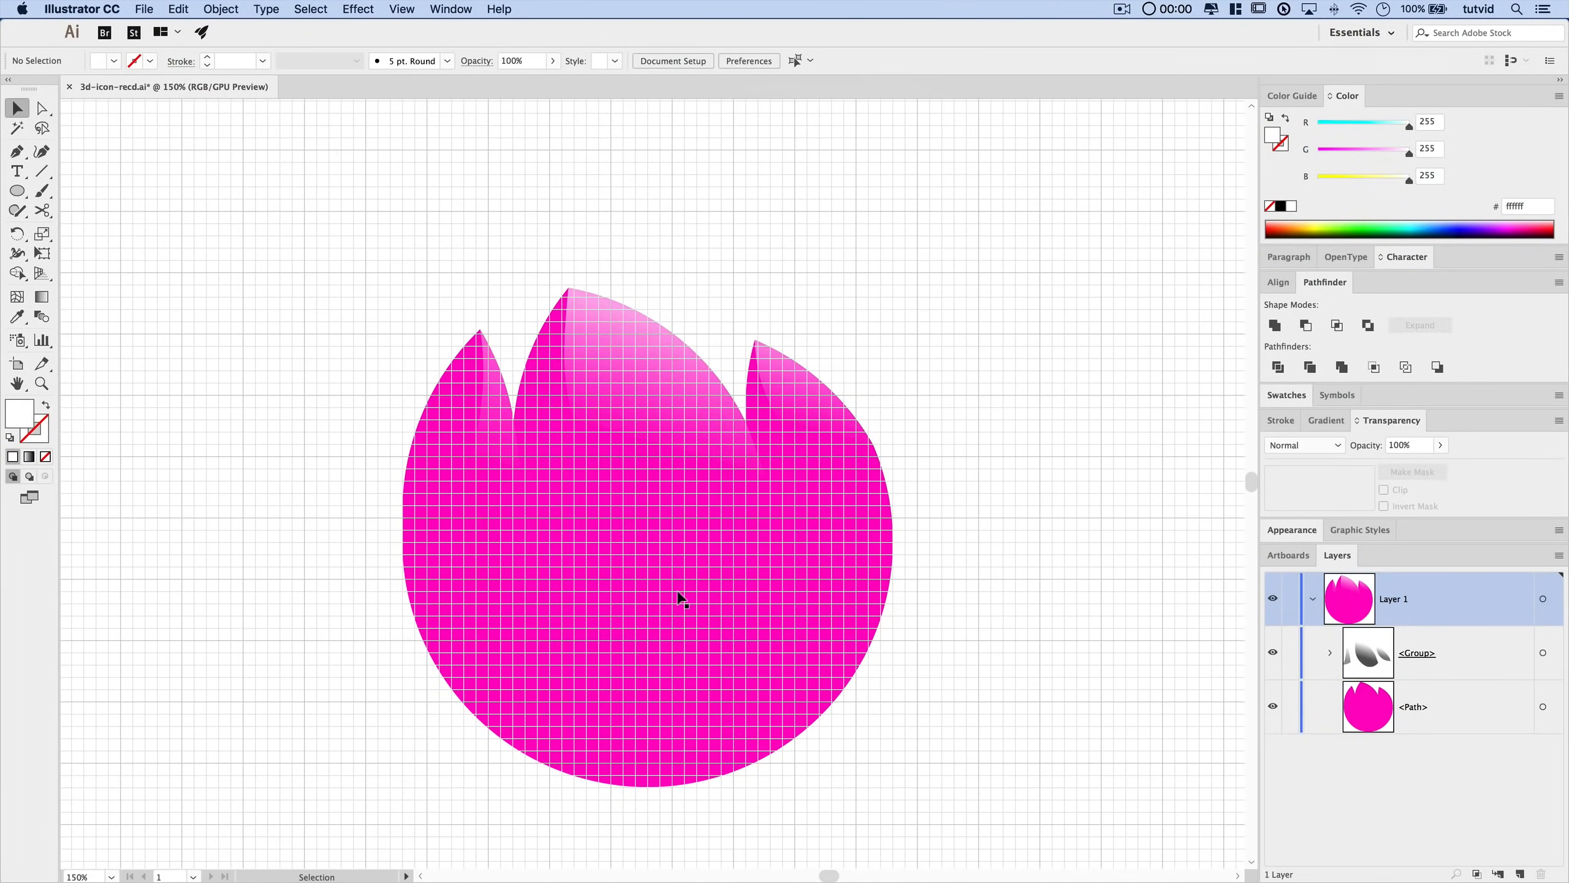
- Create a 150 × 150 px circle over the silhouette's upper-left area and fill it with yellow (ffff00)
{"action": "left_click", "coordinate": [22, 194]}
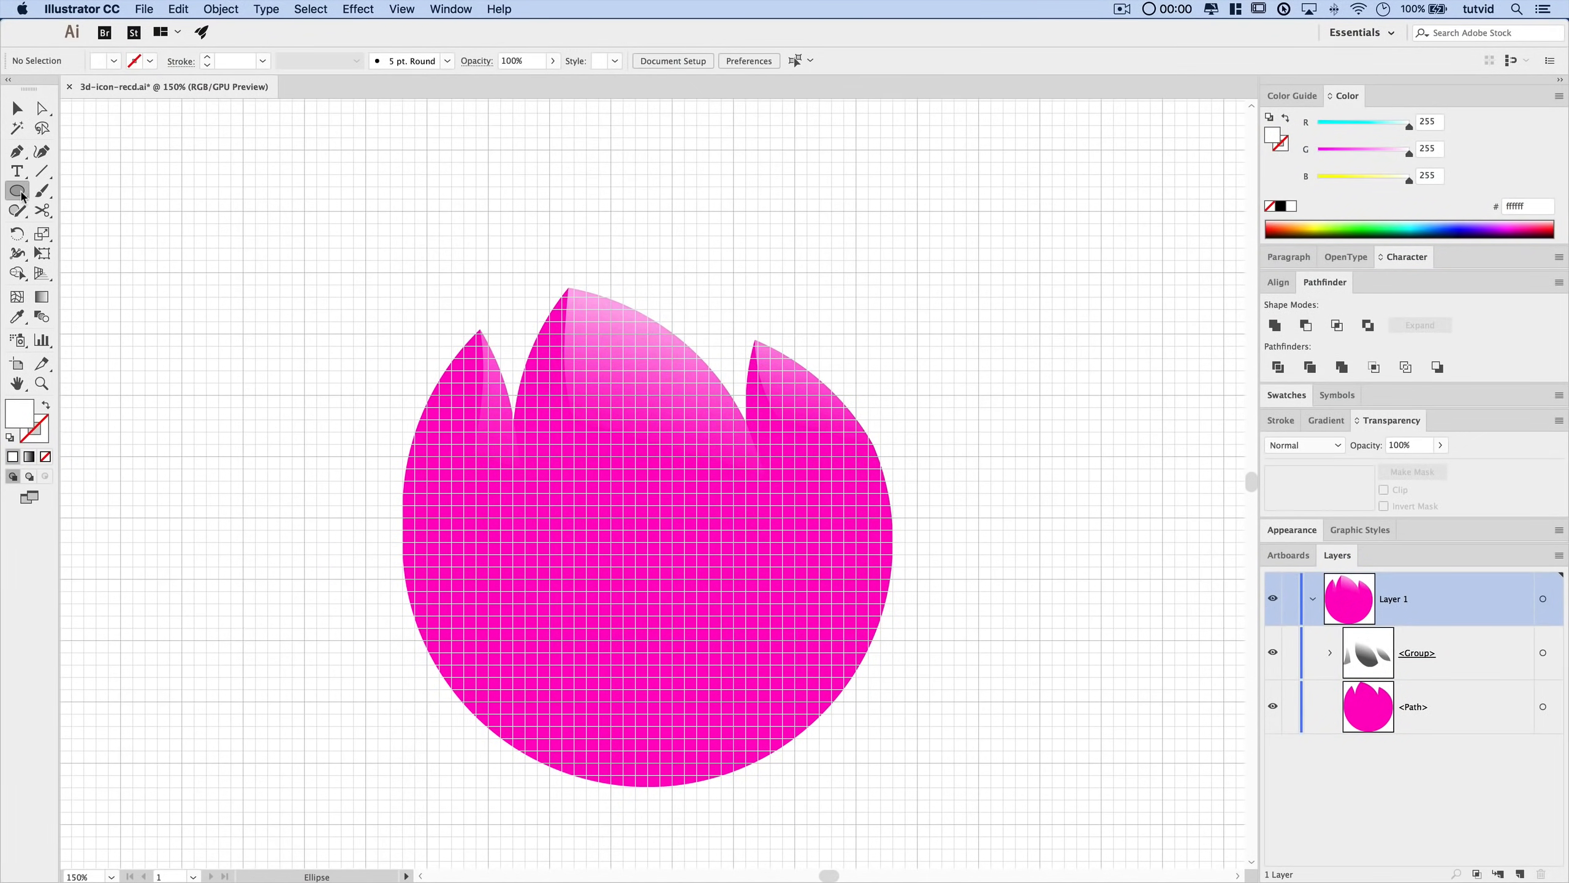
{"action": "left_click", "coordinate": [354, 332]}
{"action": "type", "text": "150"}
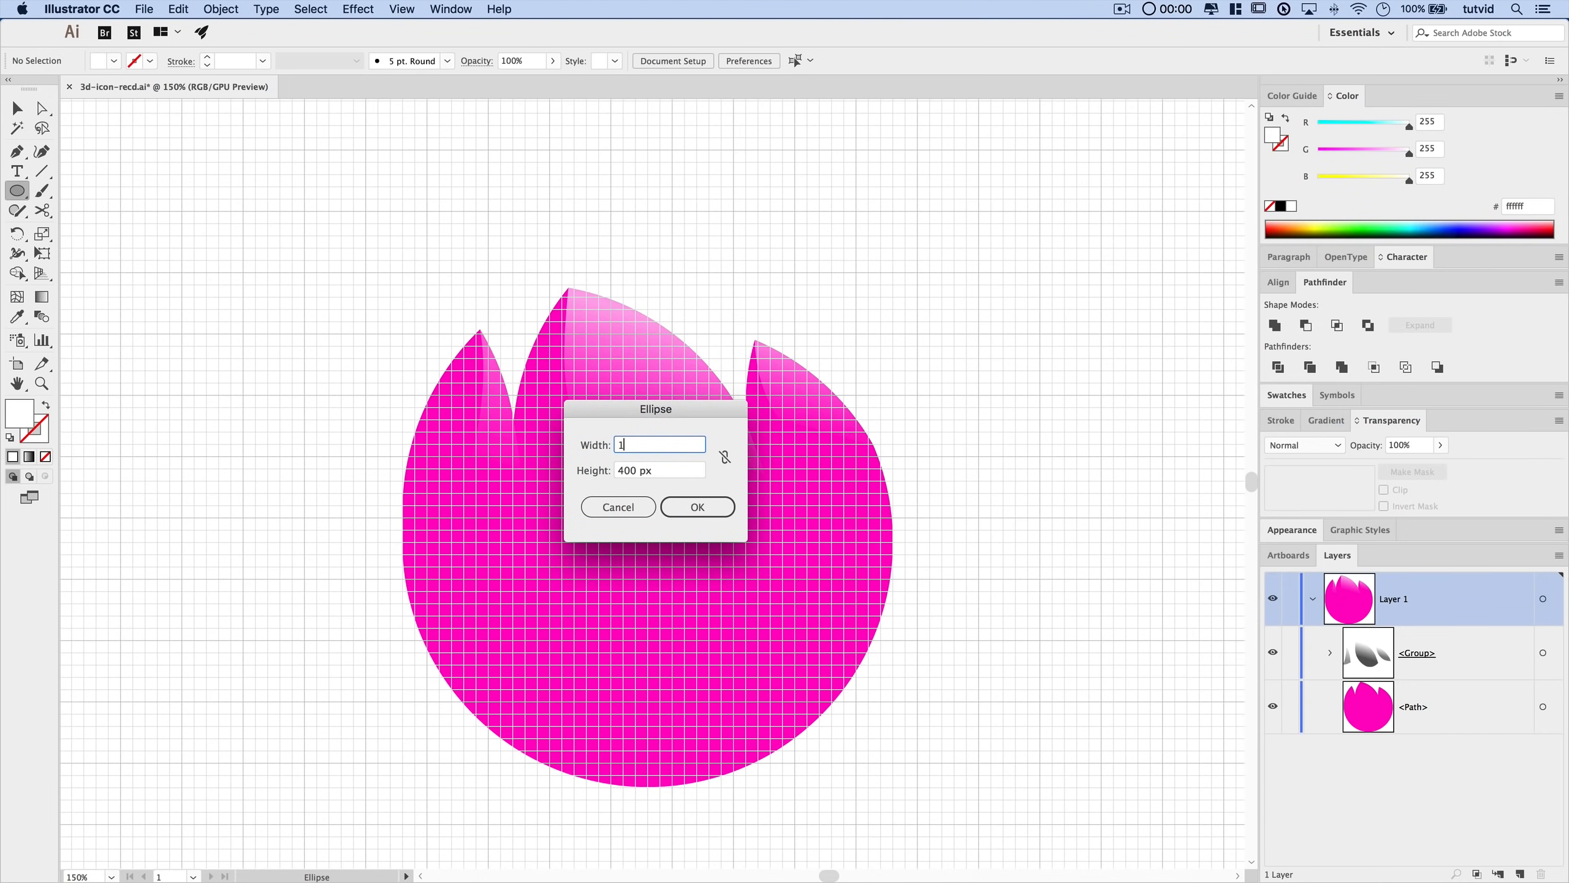
{"action": "key", "text": "Tab"}
{"action": "type", "text": "1"}
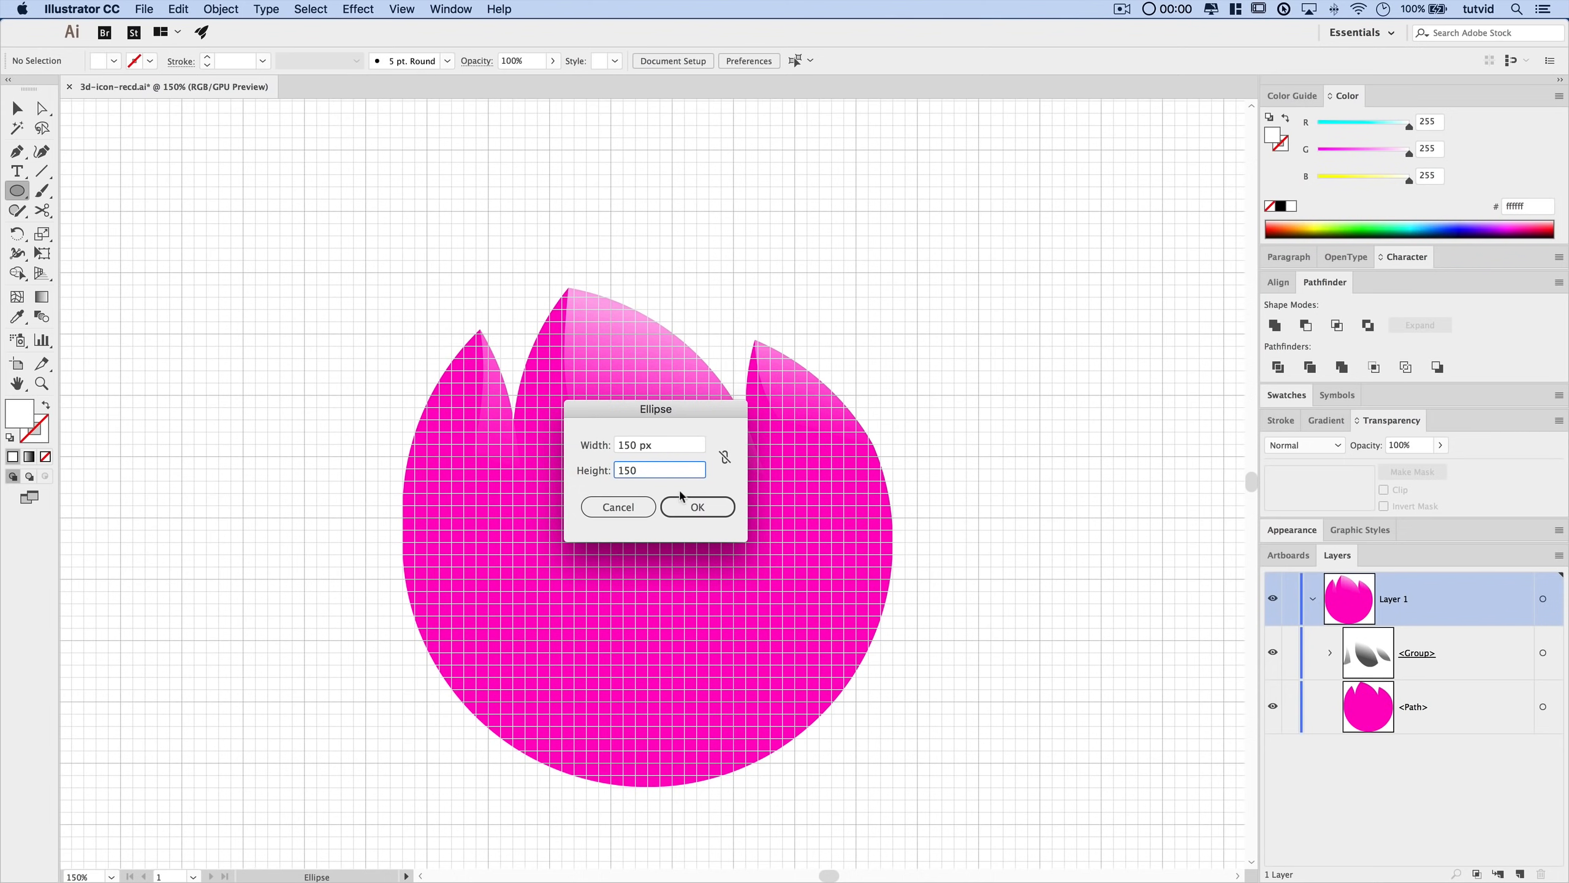
{"action": "type", "text": "50"}
{"action": "left_click", "coordinate": [681, 500]}
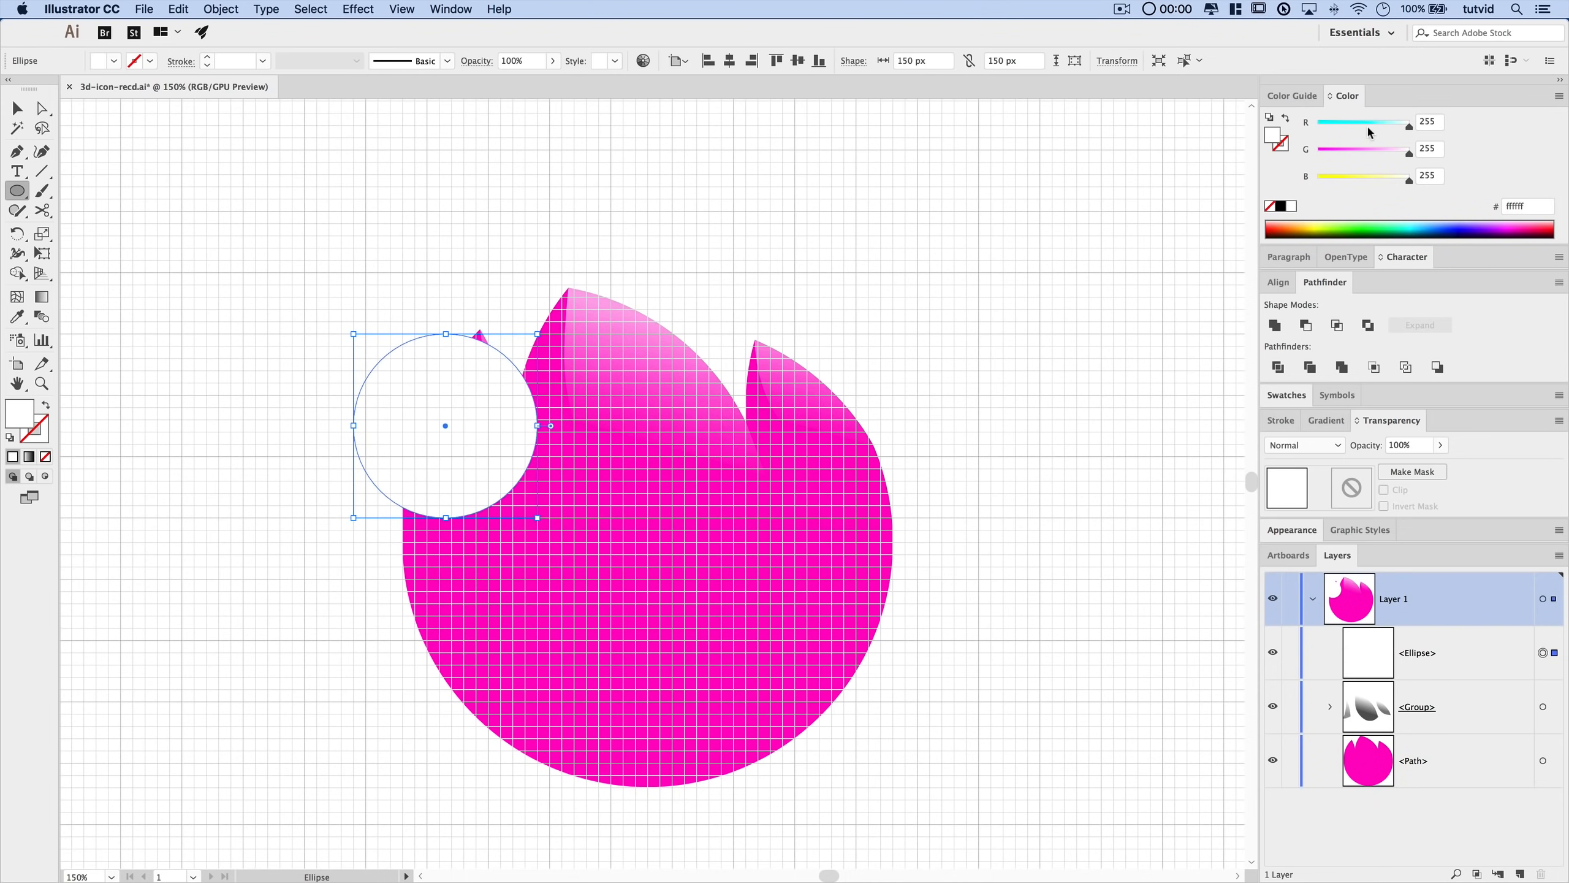
{"action": "left_click_drag", "start_coordinate": [1371, 180], "coordinate": [1318, 180]}
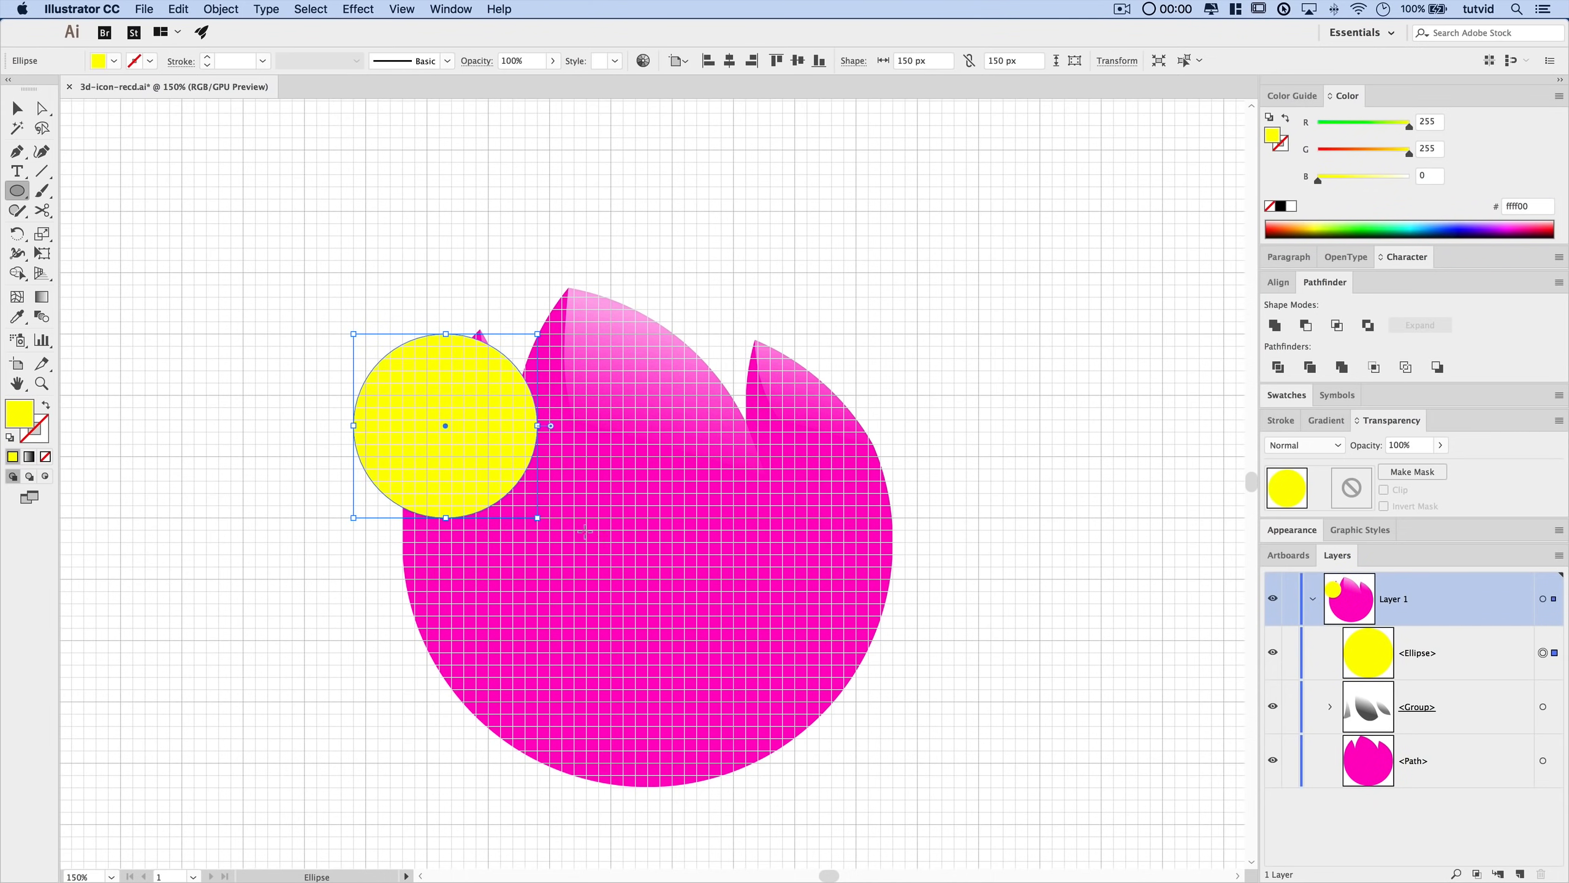
- Move the yellow circle down so its outer side touches the silhouette's left edge, aligned to the grid
{"action": "left_click", "coordinate": [19, 112]}
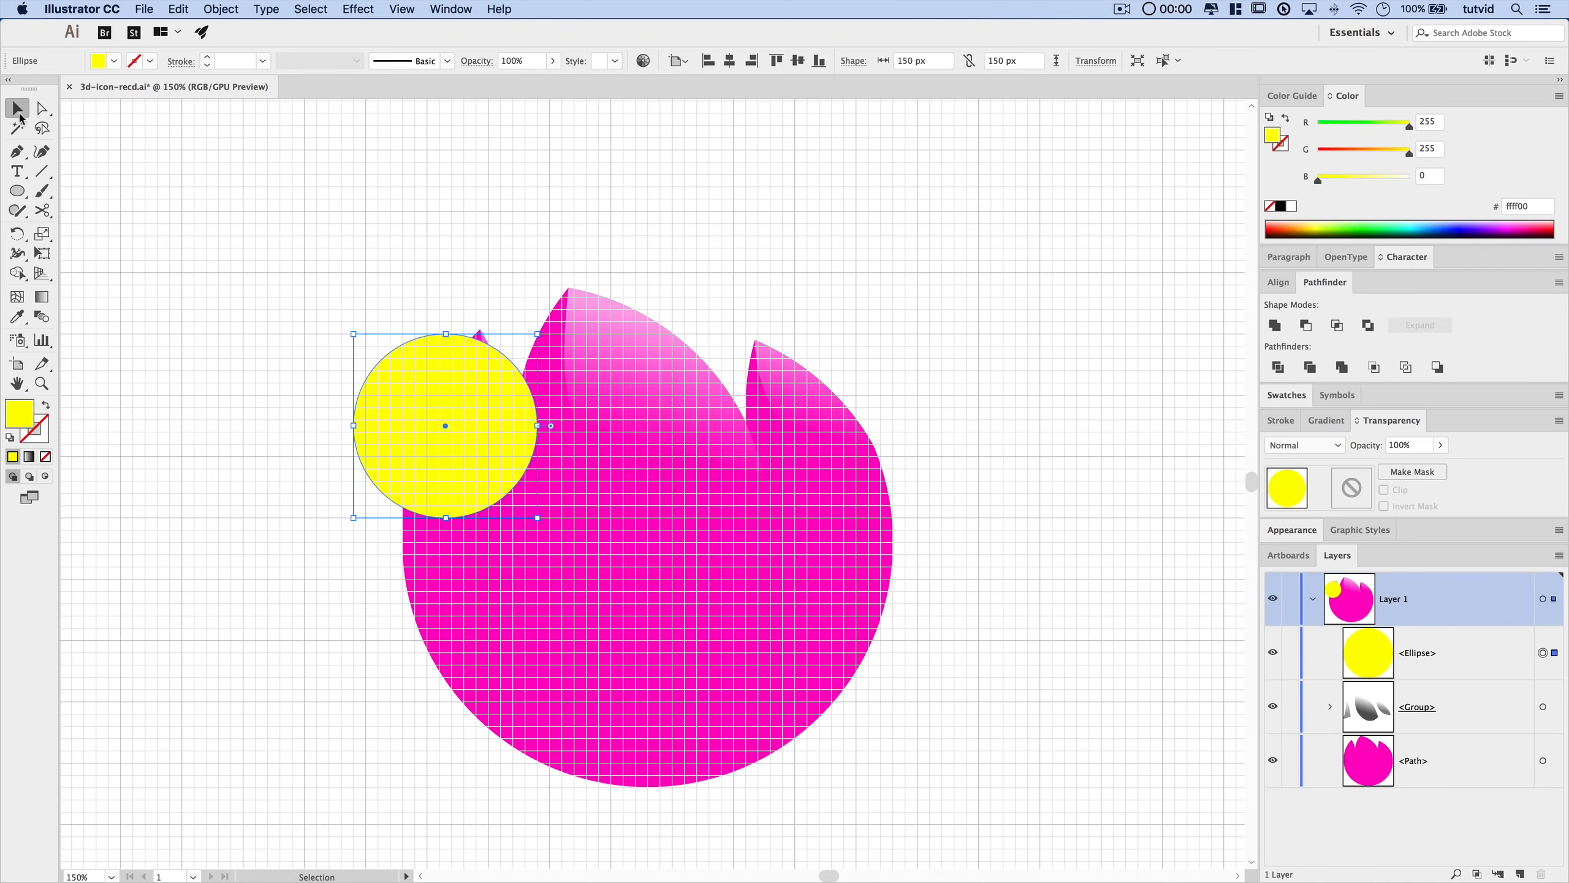
{"action": "left_click_drag", "start_coordinate": [485, 384], "coordinate": [539, 526]}
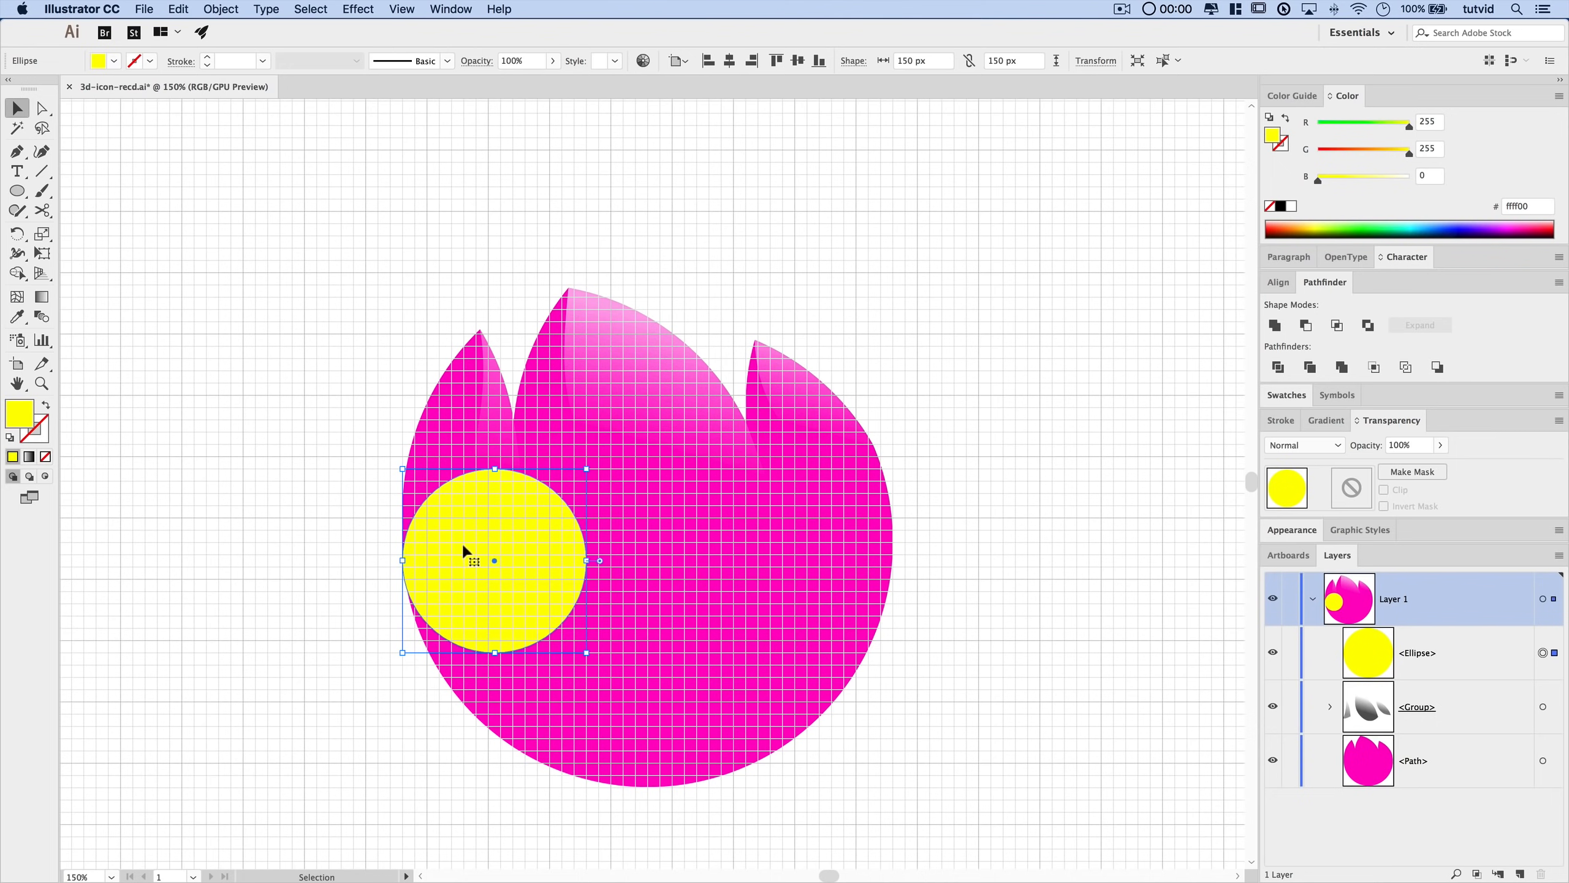
{"action": "left_click_drag", "start_coordinate": [529, 547], "coordinate": [498, 558]}
- Add a 100 × 100 px yellow circle and position it against the silhouette's right edge on the grid
{"action": "left_click", "coordinate": [18, 192]}
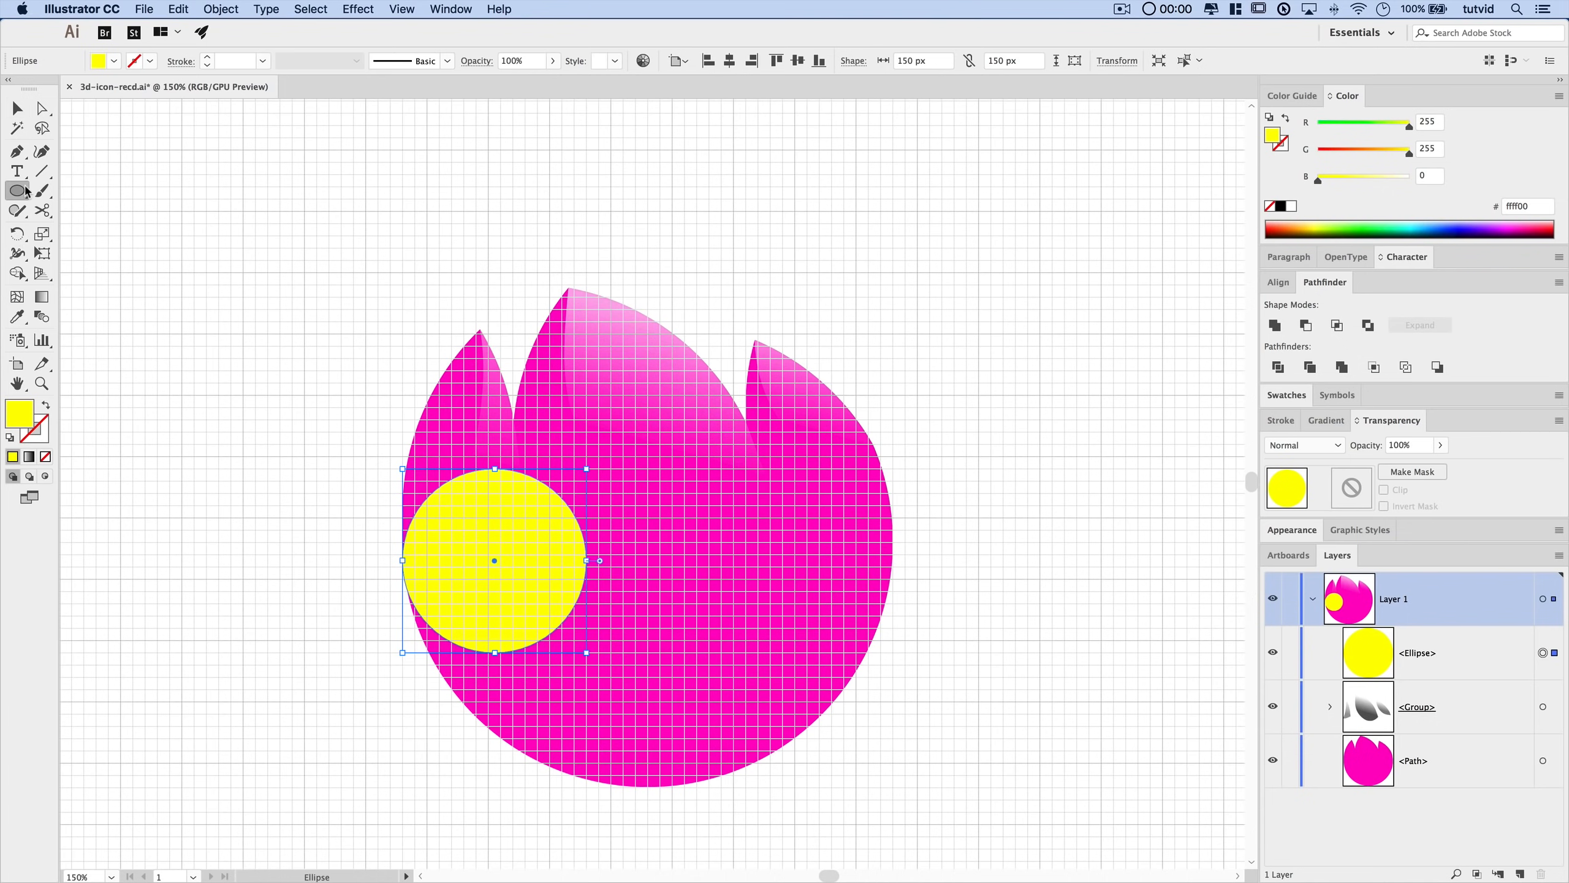
{"action": "left_click", "coordinate": [536, 423]}
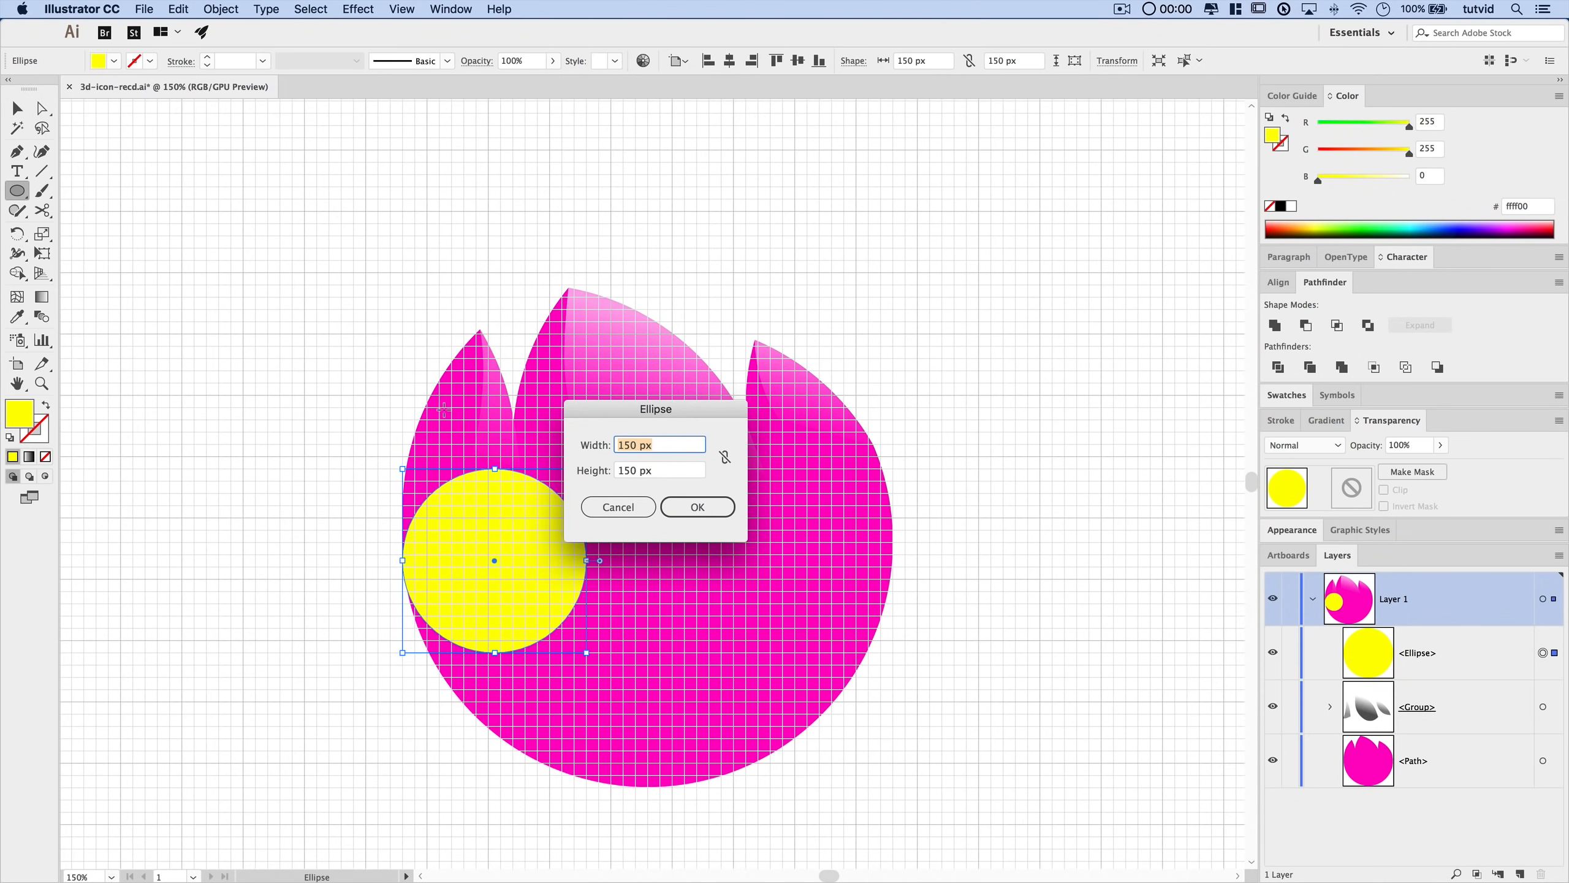
{"action": "type", "text": "100"}
{"action": "key", "text": "Tab"}
{"action": "type", "text": "100"}
{"action": "key", "text": "Return"}
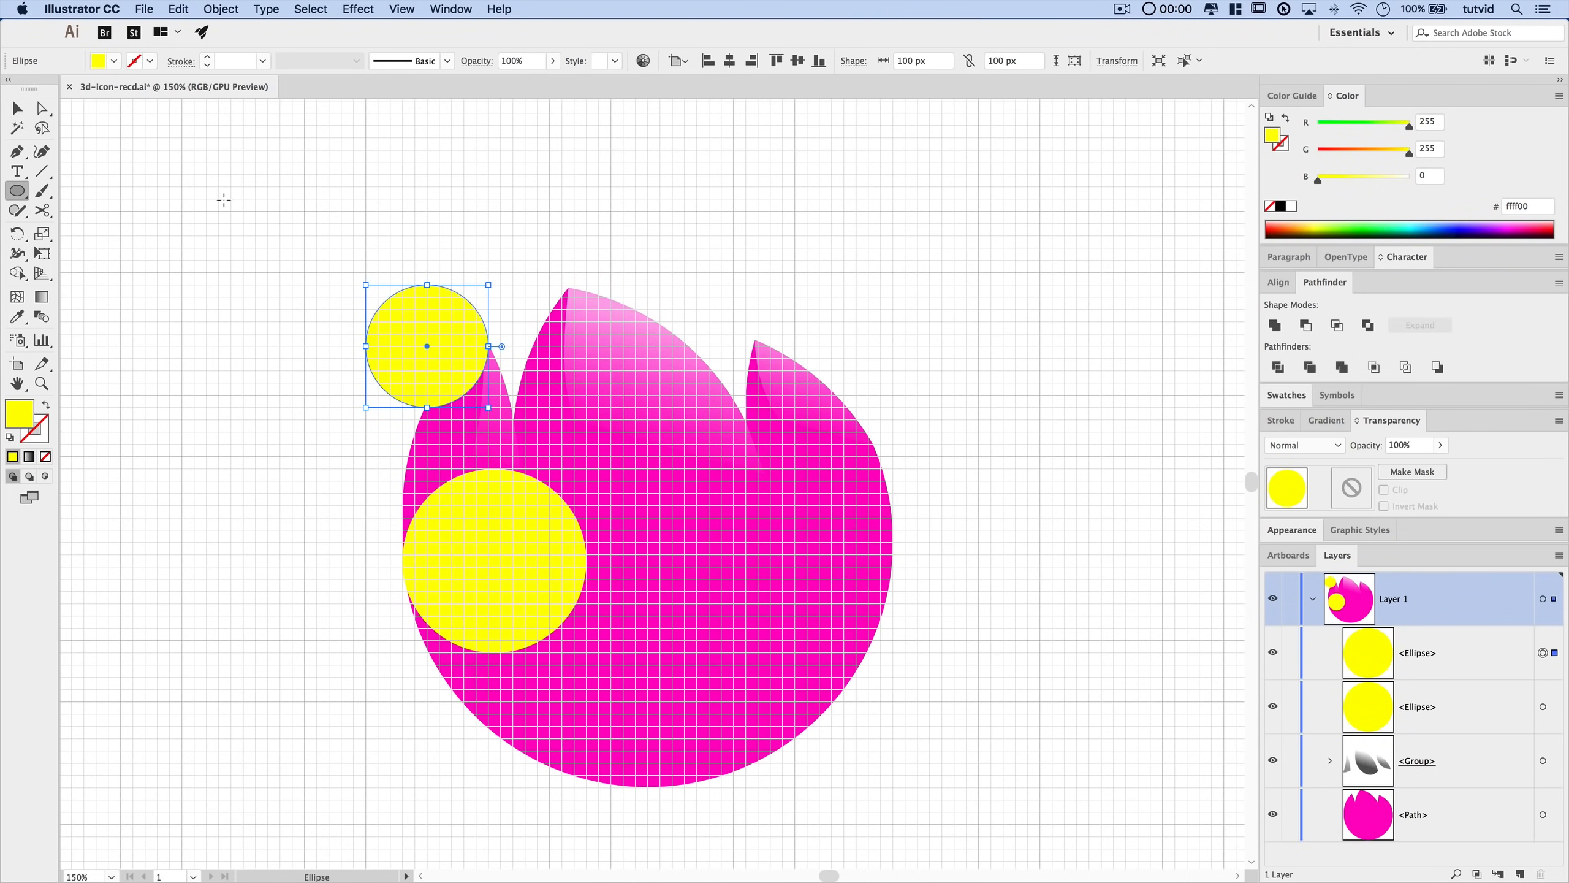
{"action": "left_click", "coordinate": [17, 109]}
{"action": "left_click_drag", "start_coordinate": [470, 345], "coordinate": [825, 577]}
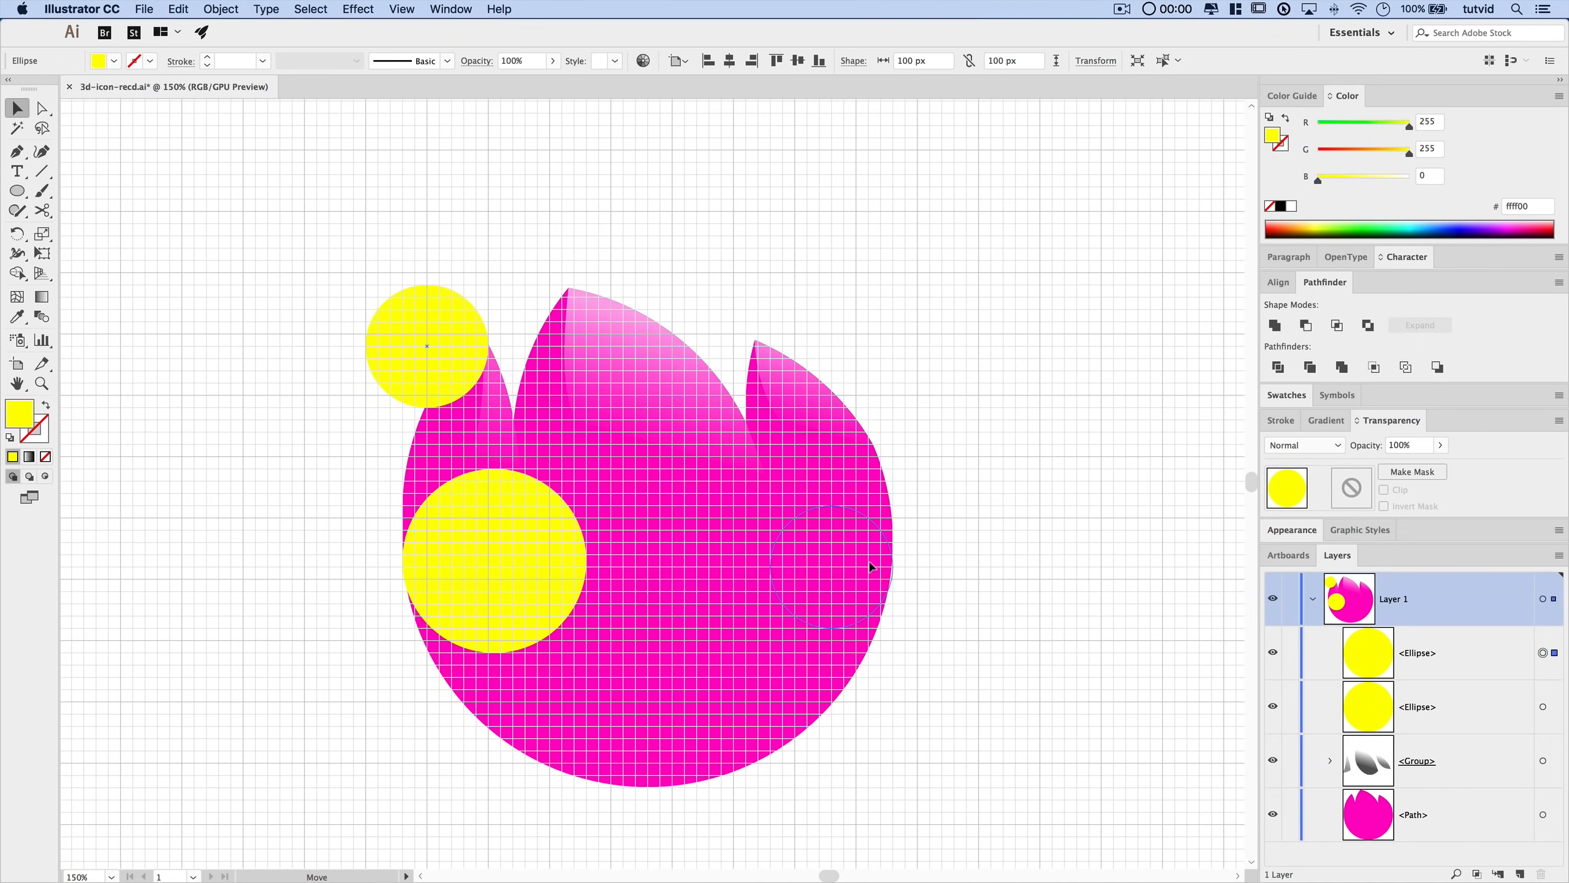
{"action": "left_click_drag", "start_coordinate": [872, 561], "coordinate": [871, 560]}
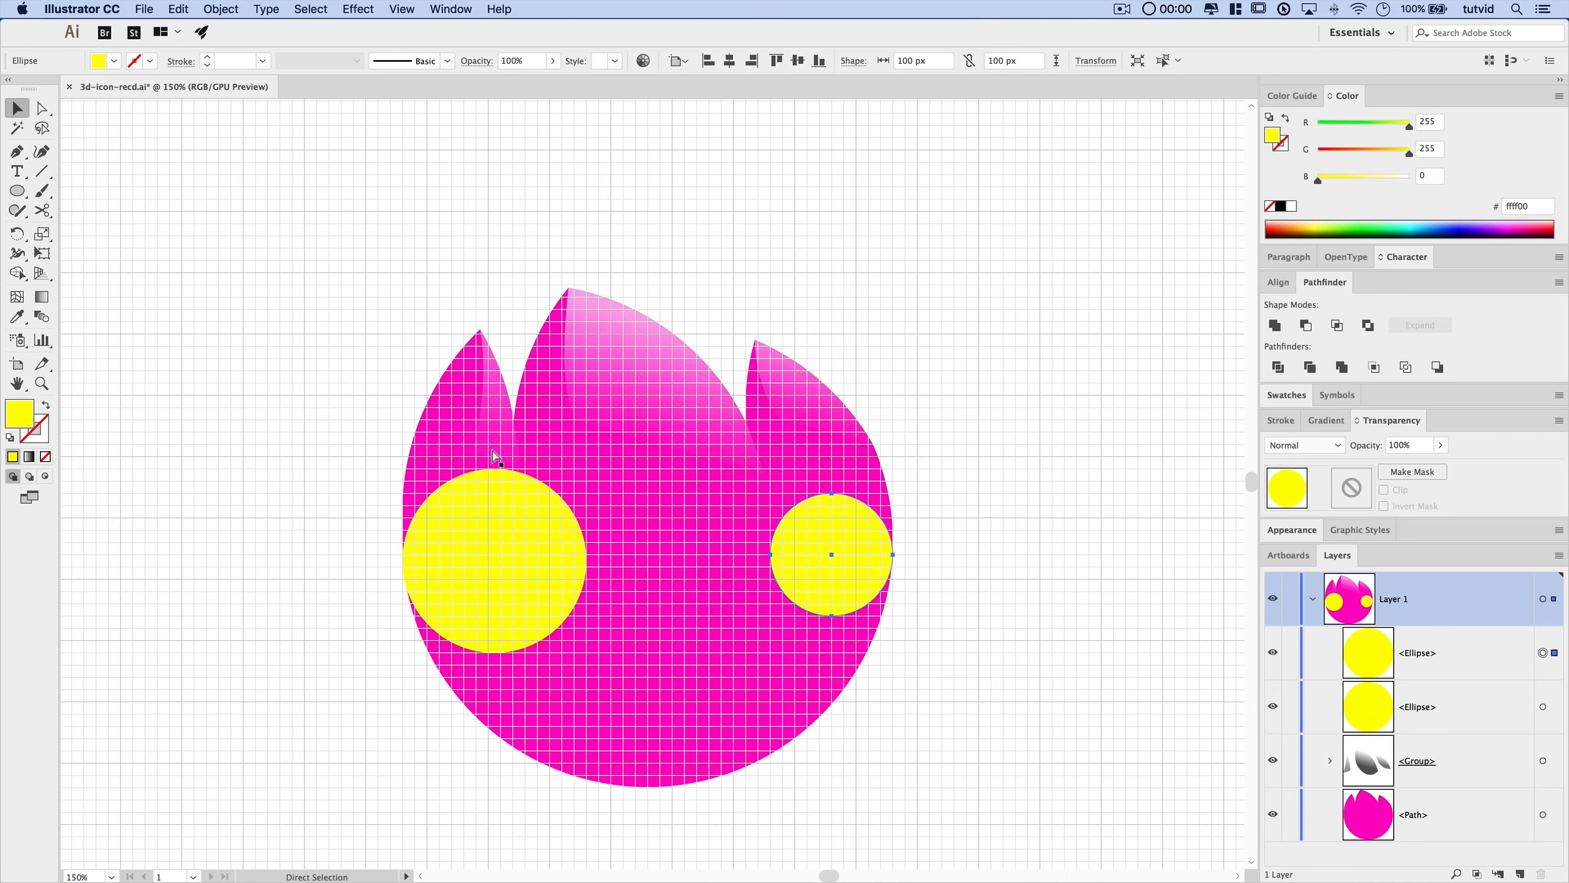
{"action": "key", "text": "super+r"}
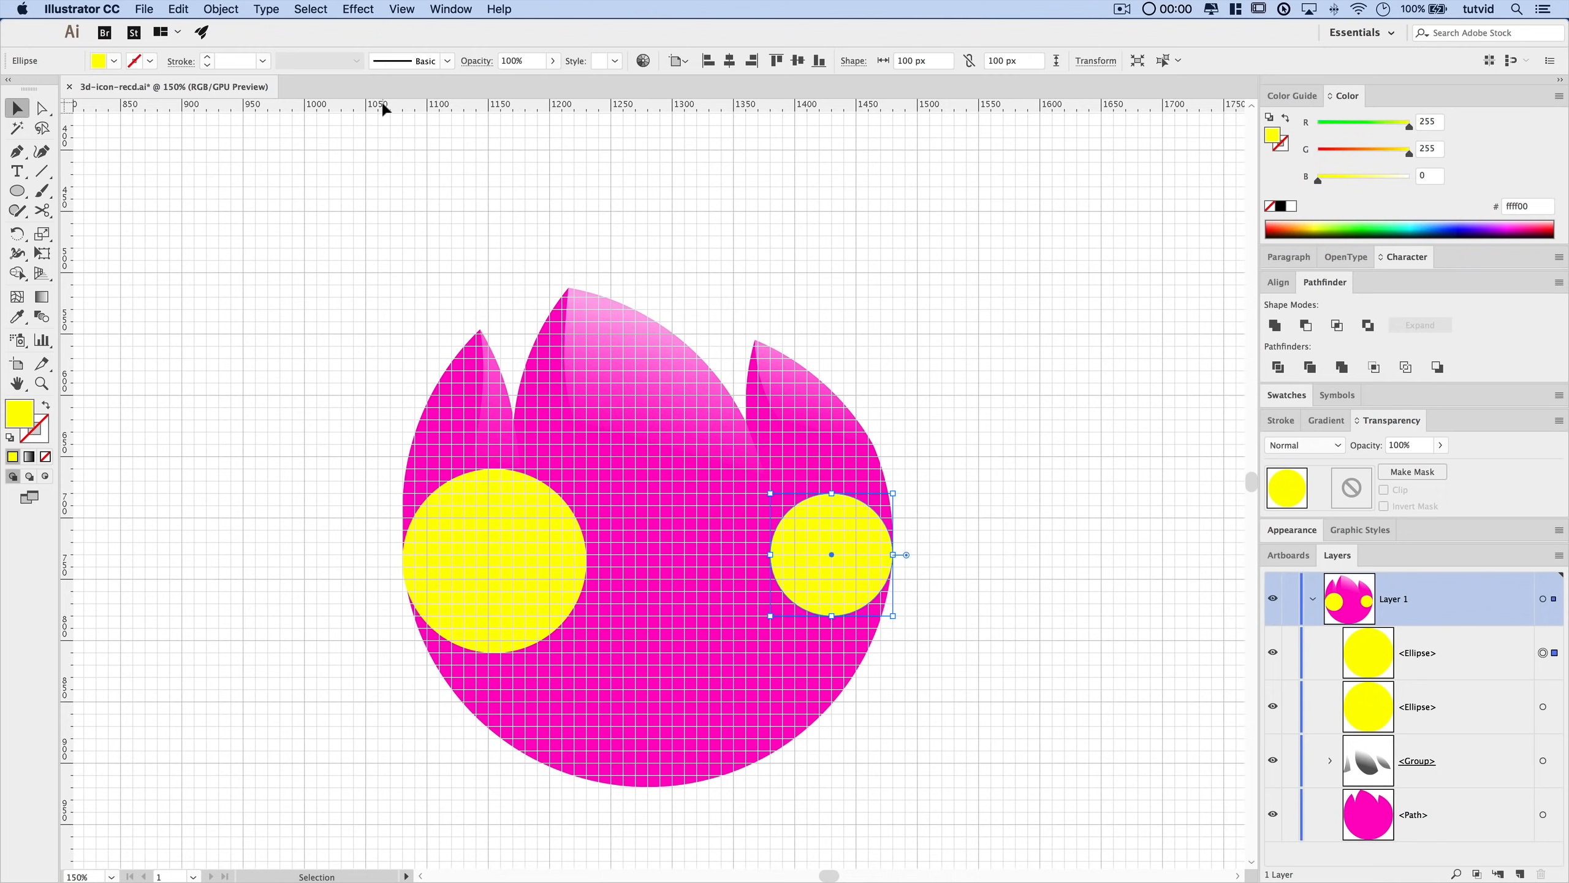
{"action": "left_click_drag", "start_coordinate": [384, 109], "coordinate": [764, 563]}
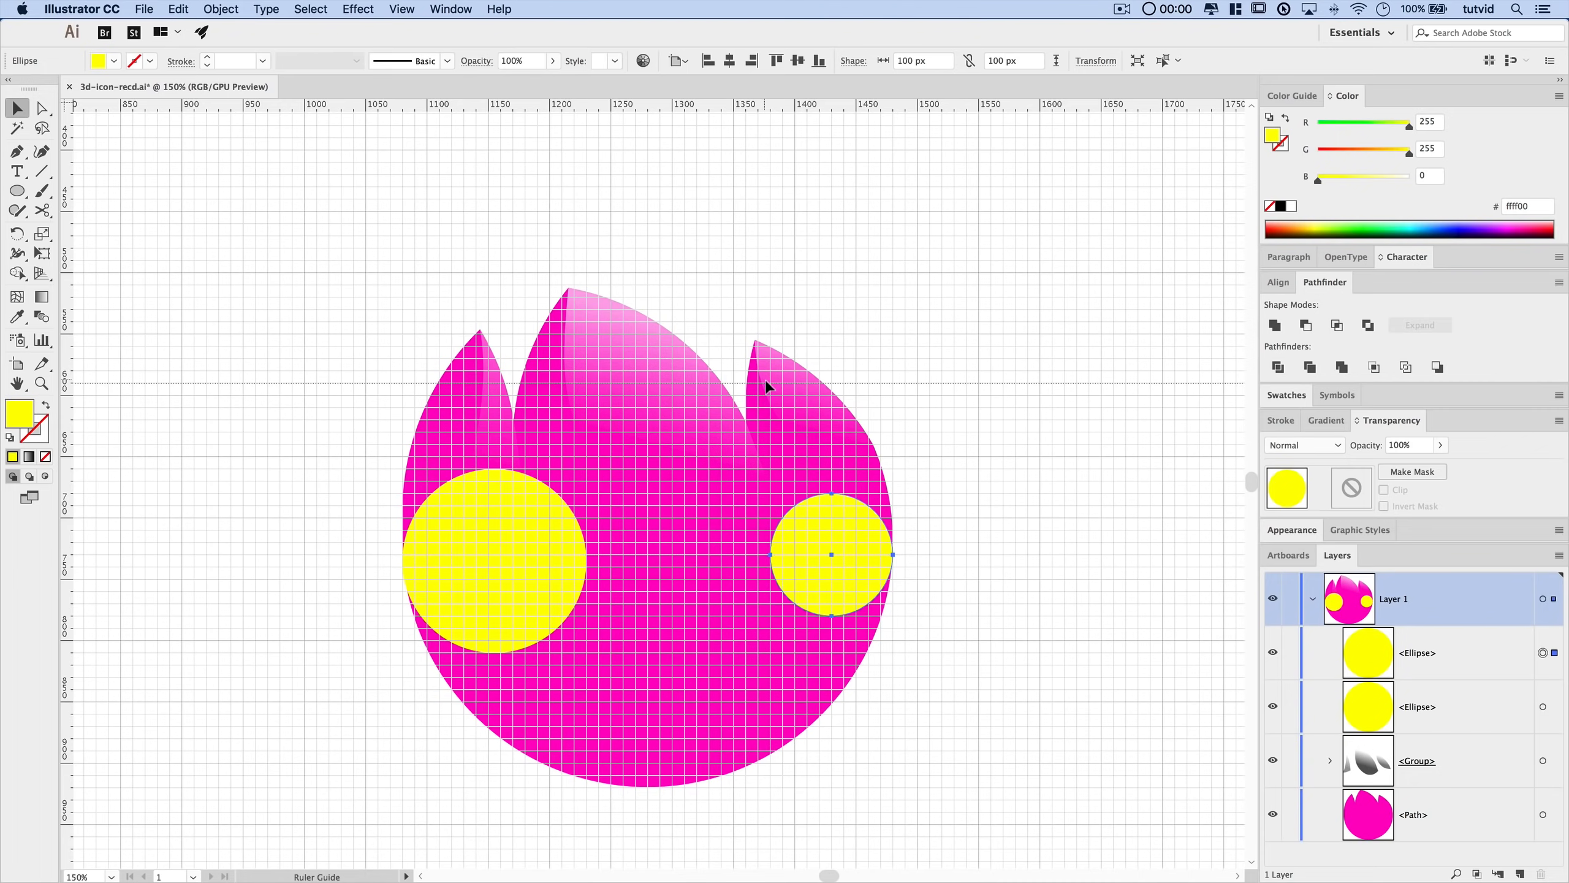
{"action": "scroll", "coordinate": [830, 550], "scroll_direction": "up", "scroll_amount": 5}
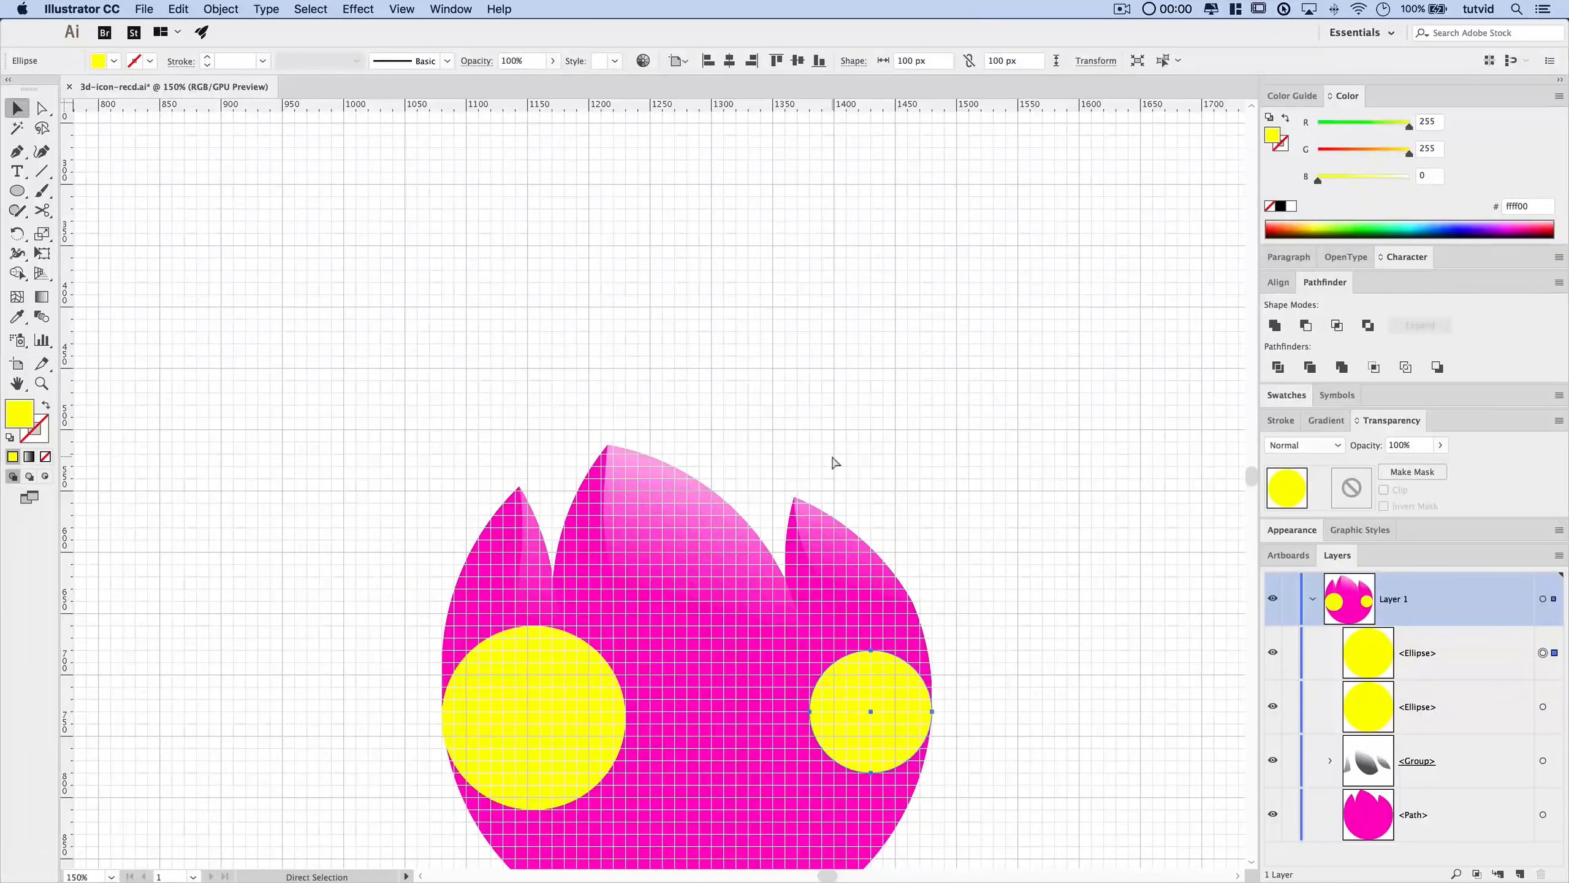
{"action": "key", "text": "super+z"}
{"action": "key", "text": "super+shift+z"}
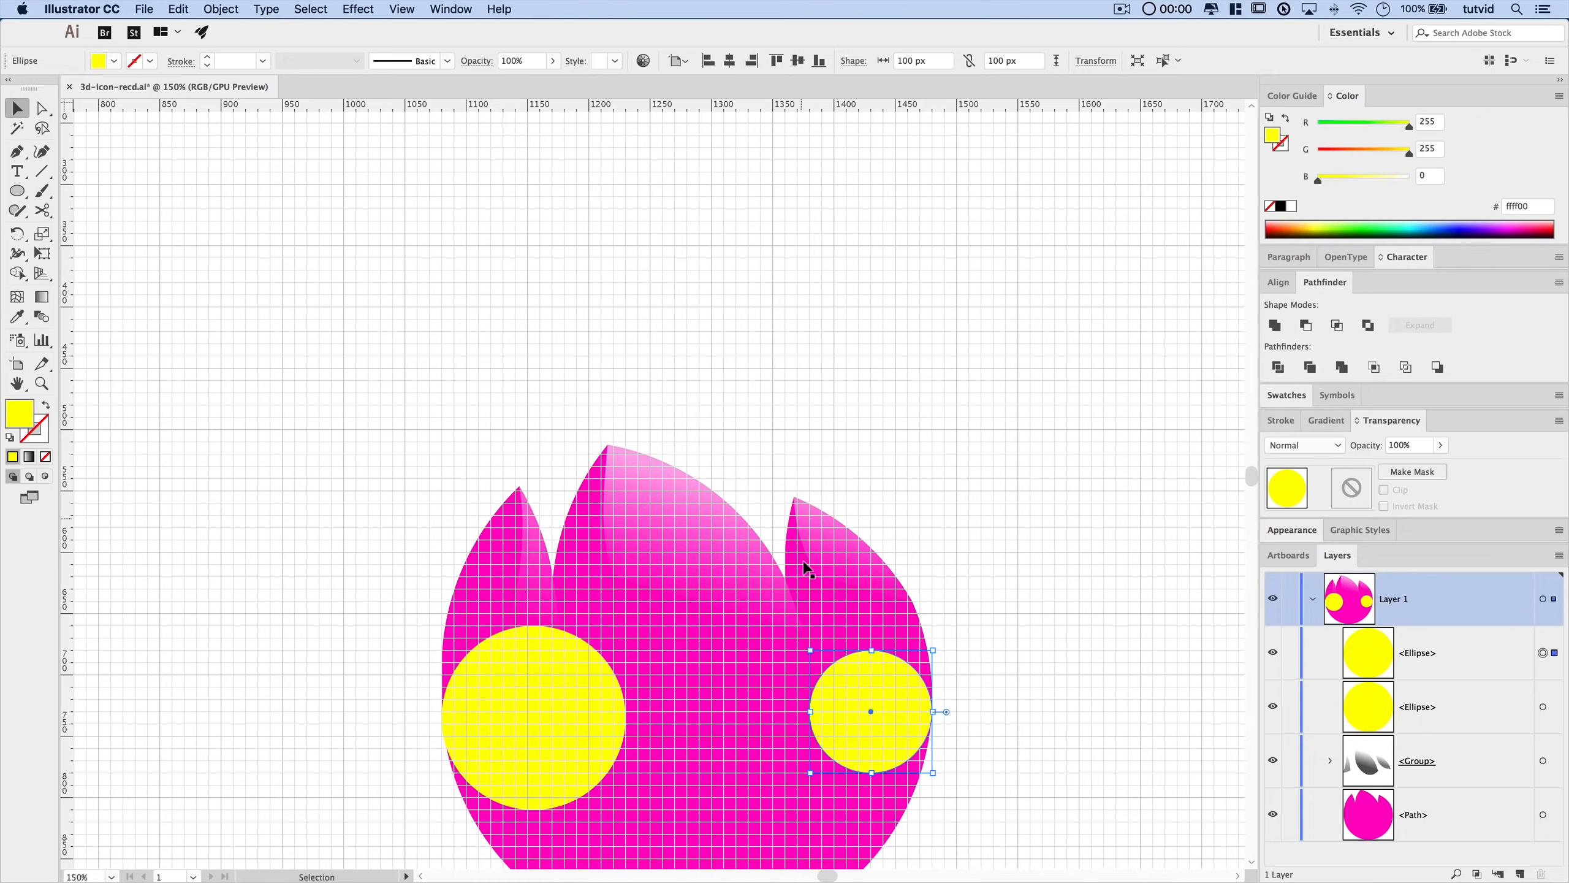
{"action": "scroll", "coordinate": [806, 560], "scroll_direction": "down", "scroll_amount": 7}
{"action": "key", "text": "super+r"}
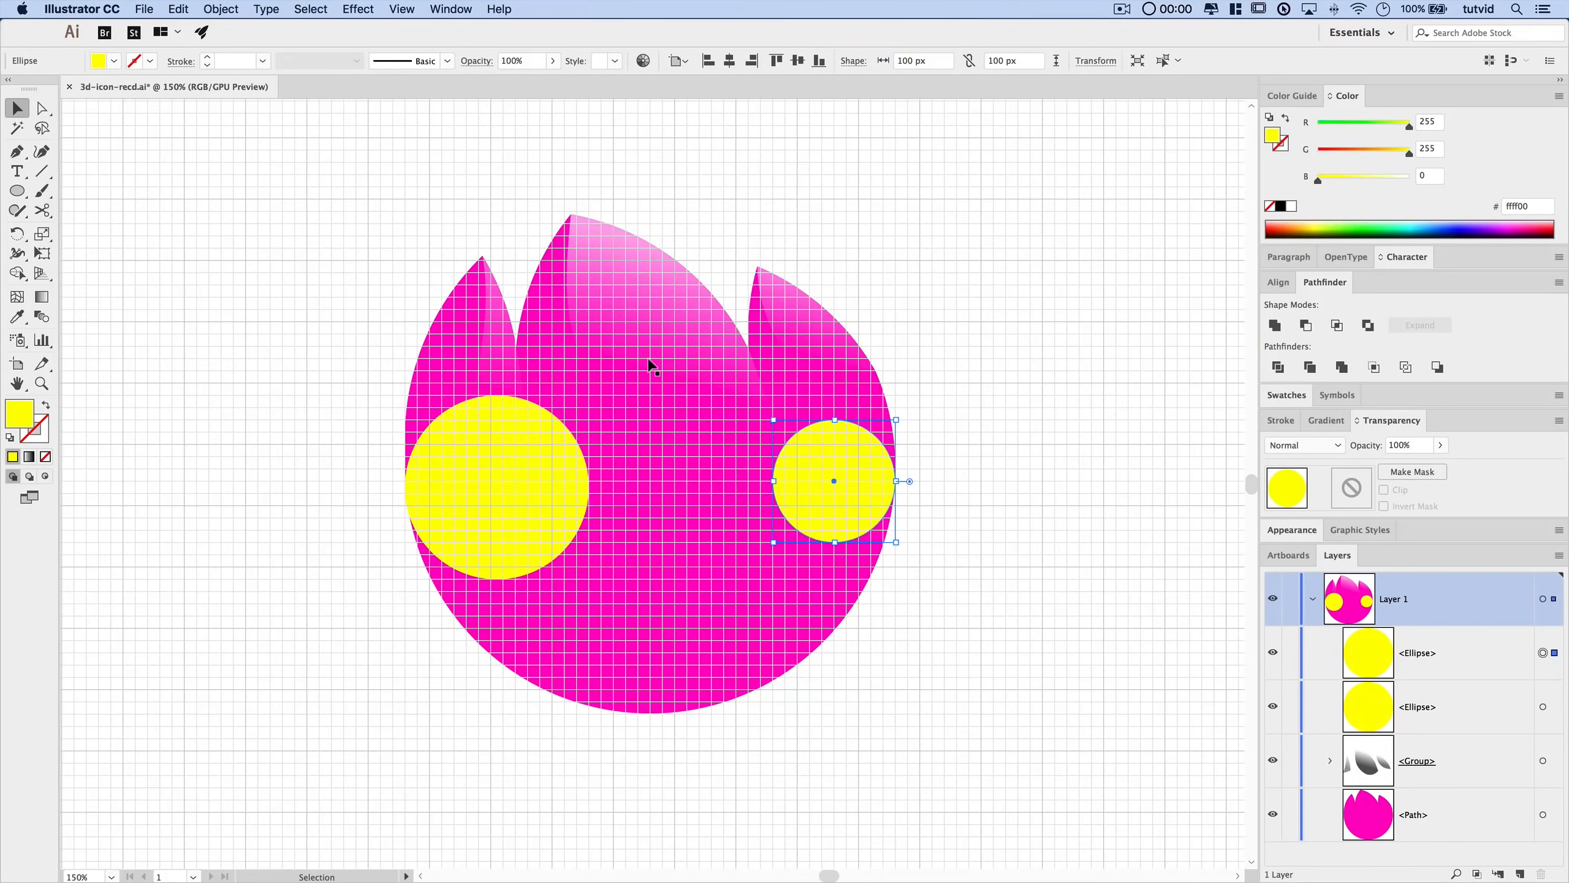
- Add an 80 × 80 px yellow circle and place it in the silhouette's upper middle, above and right of the 150 px circle
{"action": "scroll", "coordinate": [665, 347], "scroll_direction": "up", "scroll_amount": 3}
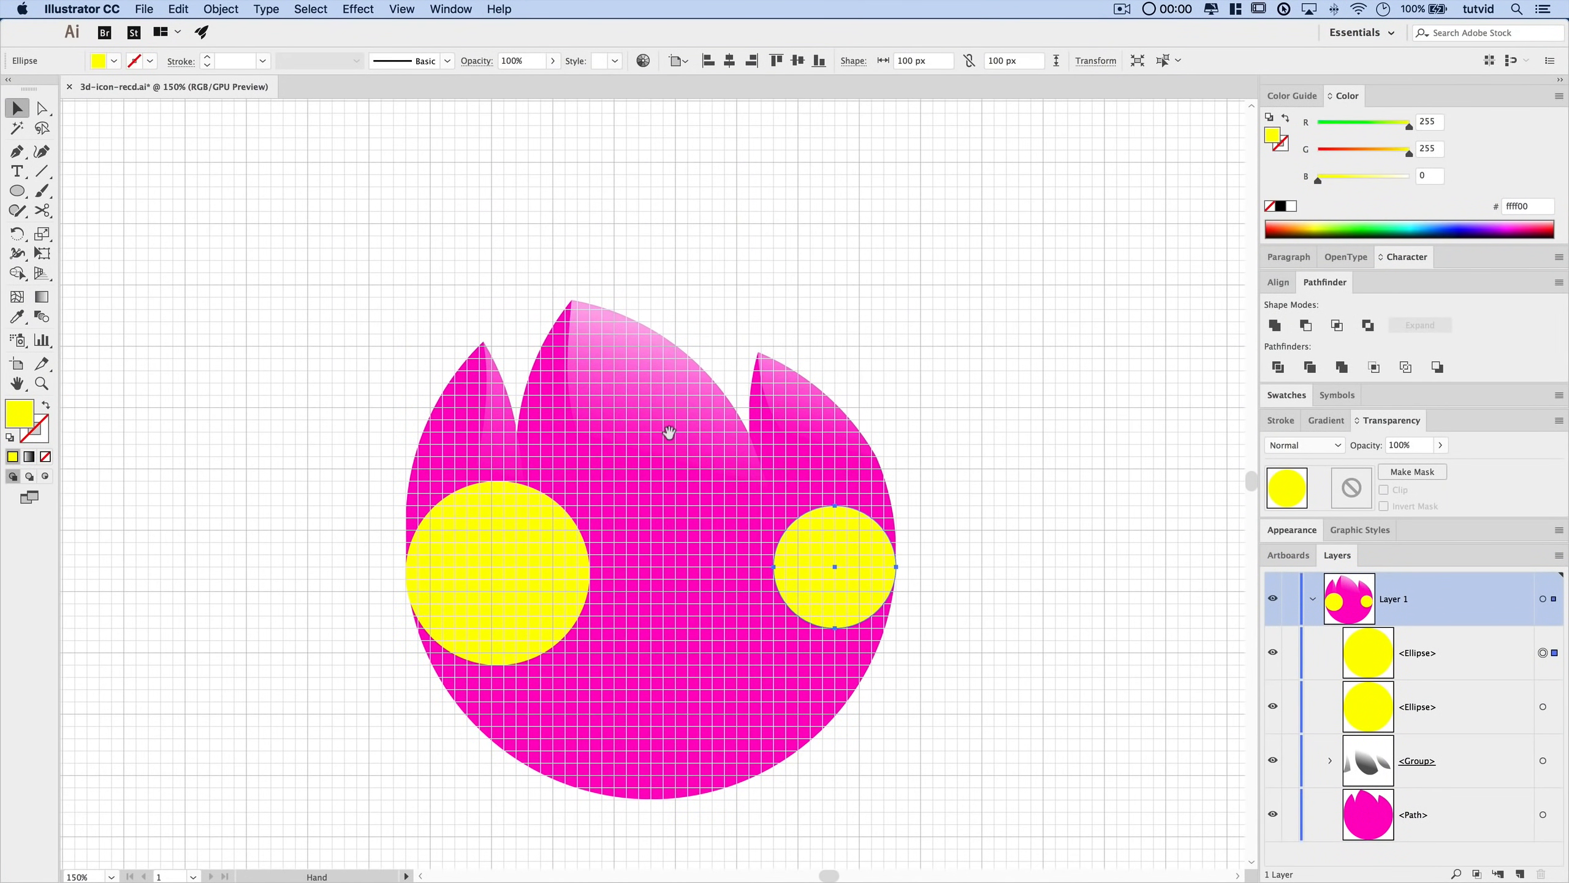
{"action": "left_click", "coordinate": [17, 192]}
{"action": "left_click", "coordinate": [418, 251]}
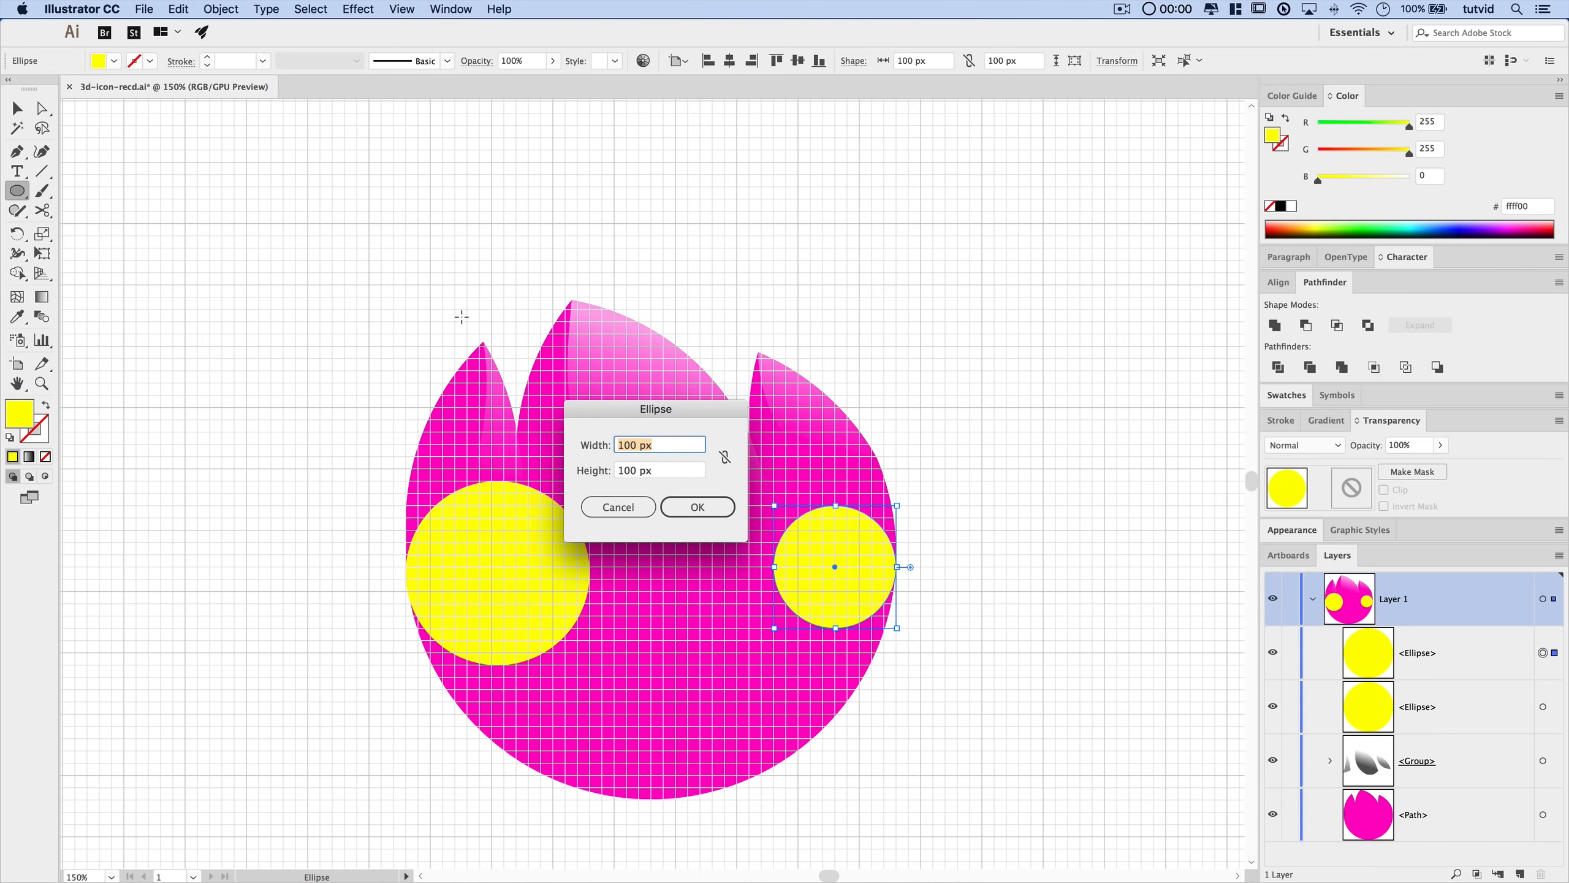
{"action": "type", "text": "80"}
{"action": "key", "text": "Tab"}
{"action": "type", "text": "80"}
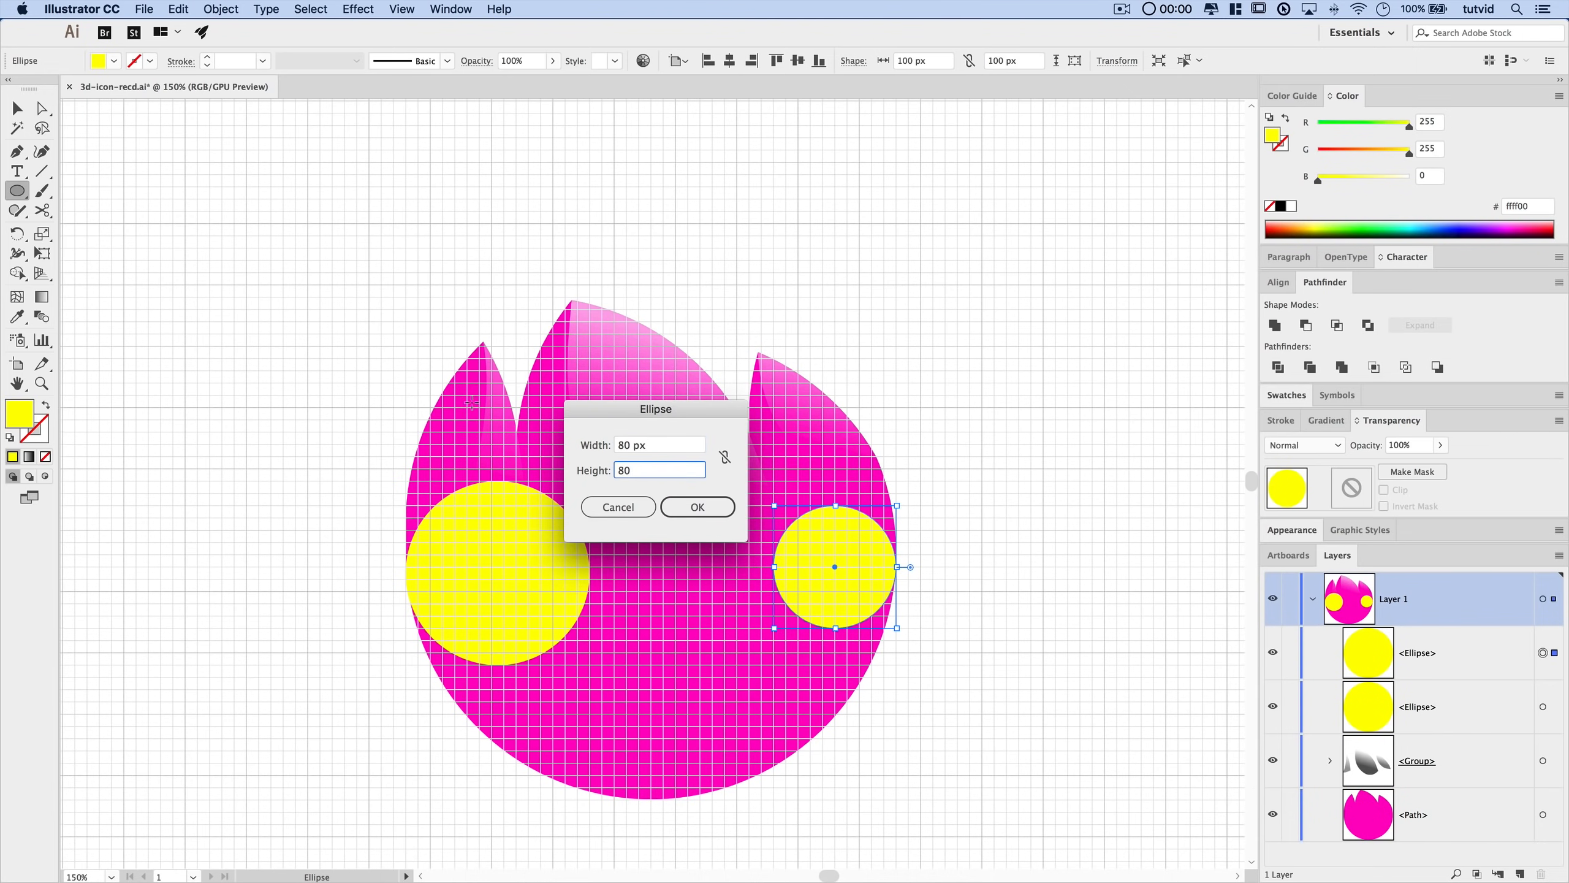
{"action": "key", "text": "Return"}
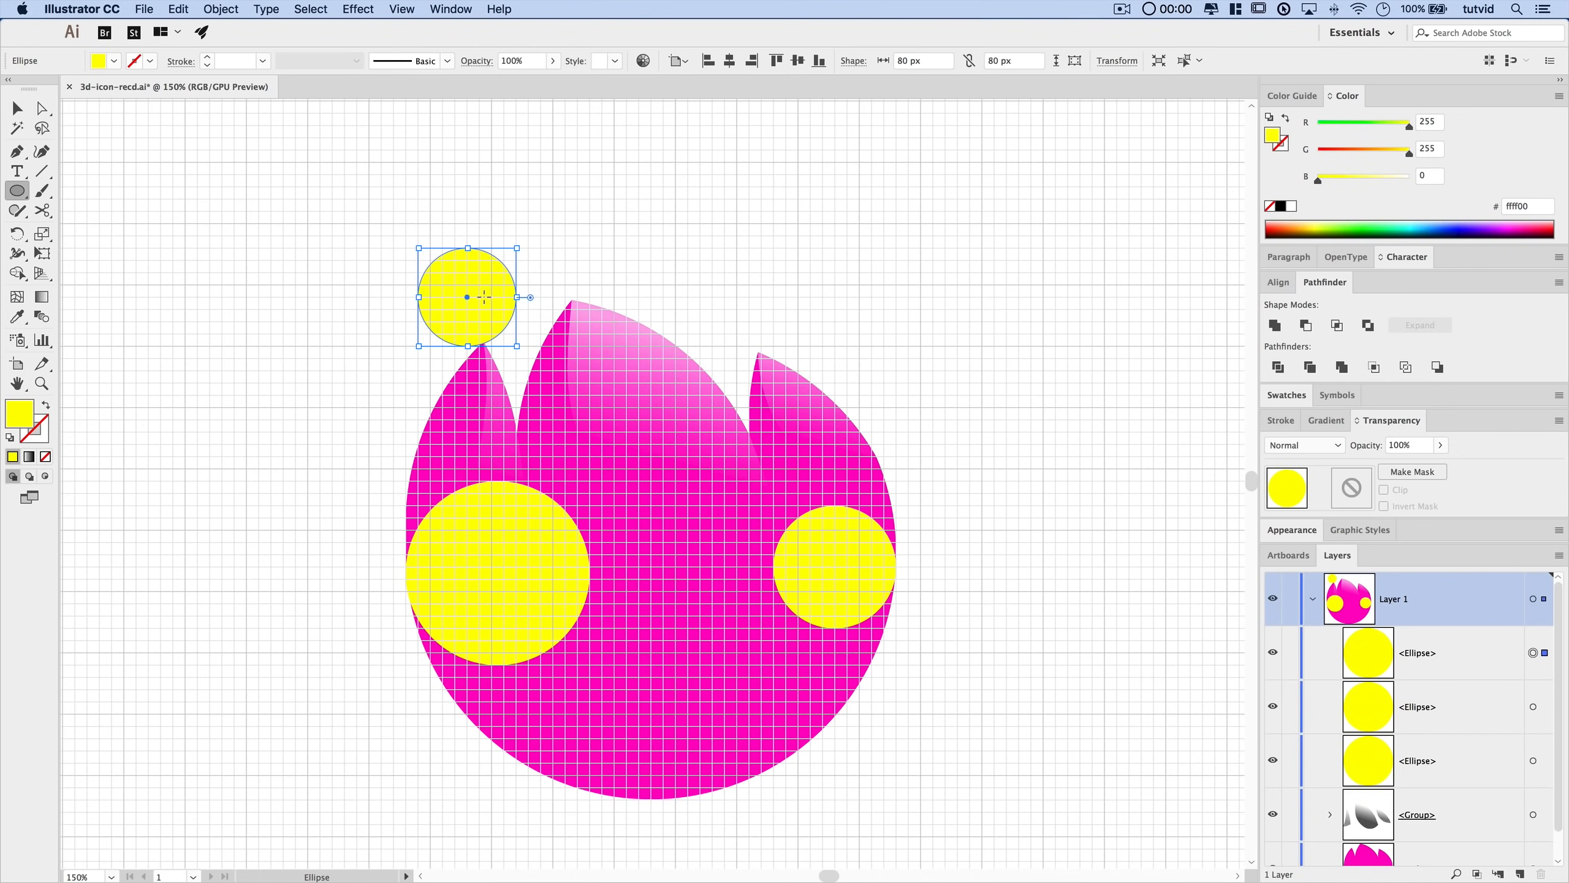
{"action": "key", "text": "v"}
{"action": "left_click", "coordinate": [520, 371]}
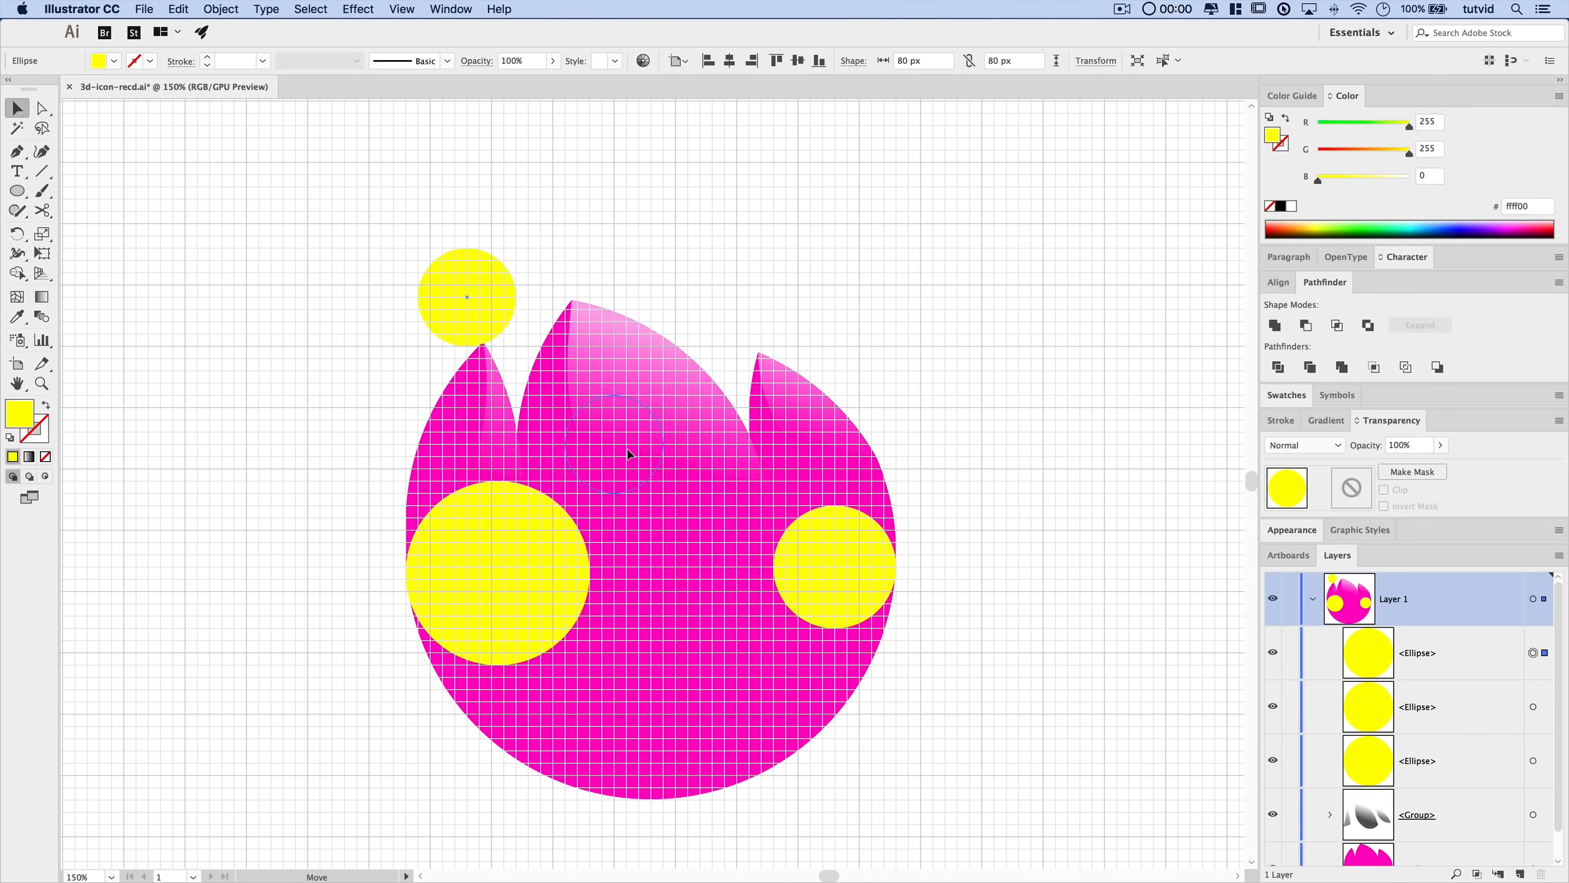
{"action": "left_click_drag", "start_coordinate": [629, 457], "coordinate": [629, 457]}
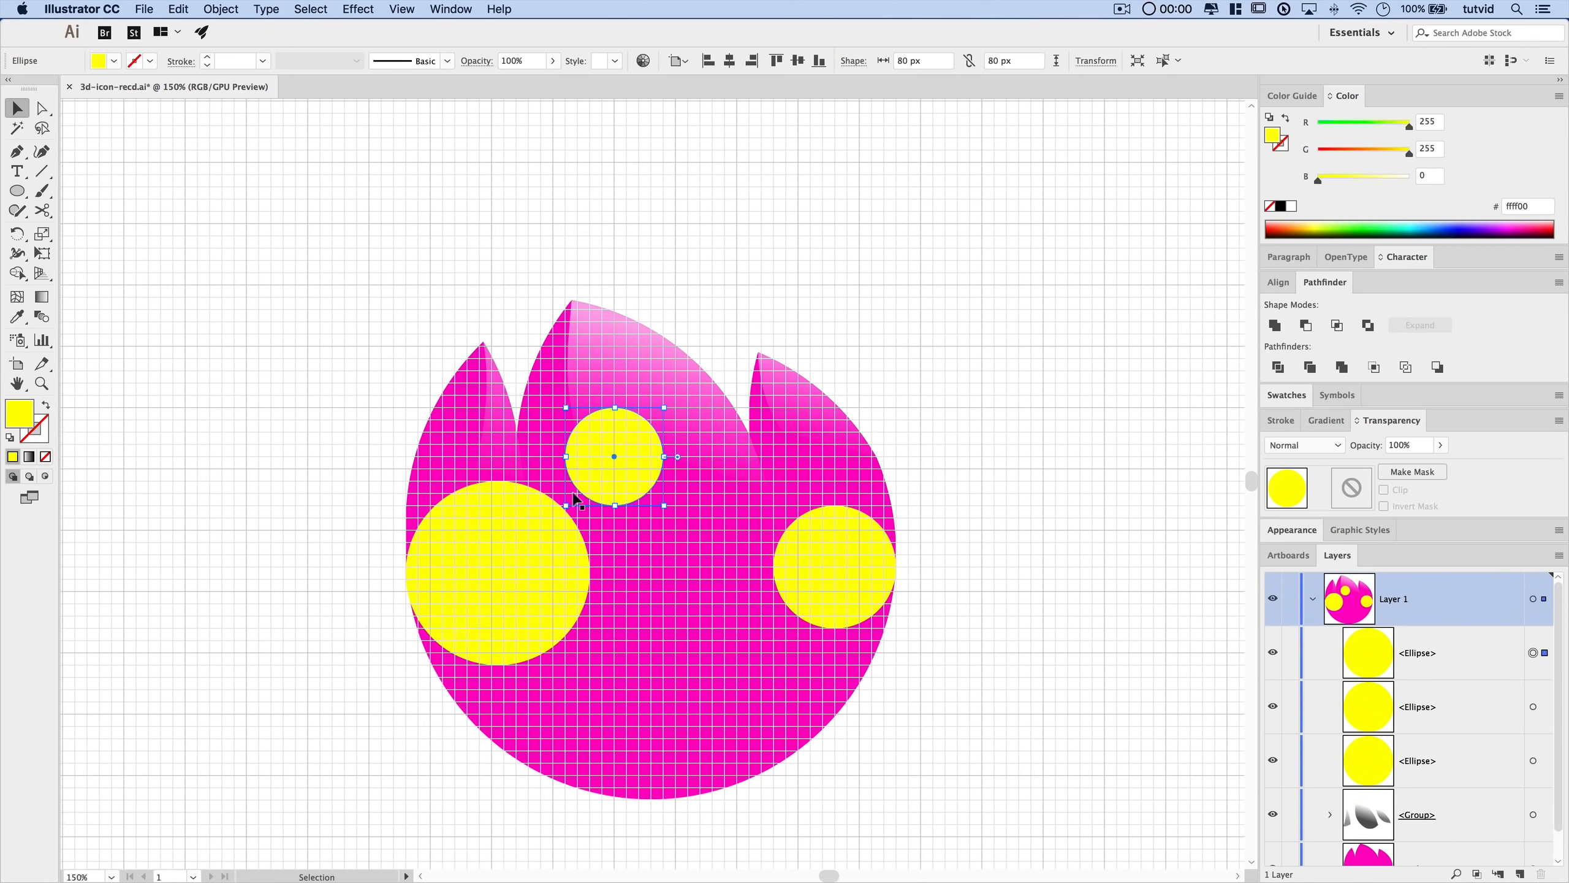
- Add a 40 × 40 px yellow circle, place it between the 150 px and 80 px circles so it bridges them, and deselect
{"action": "left_click", "coordinate": [26, 193]}
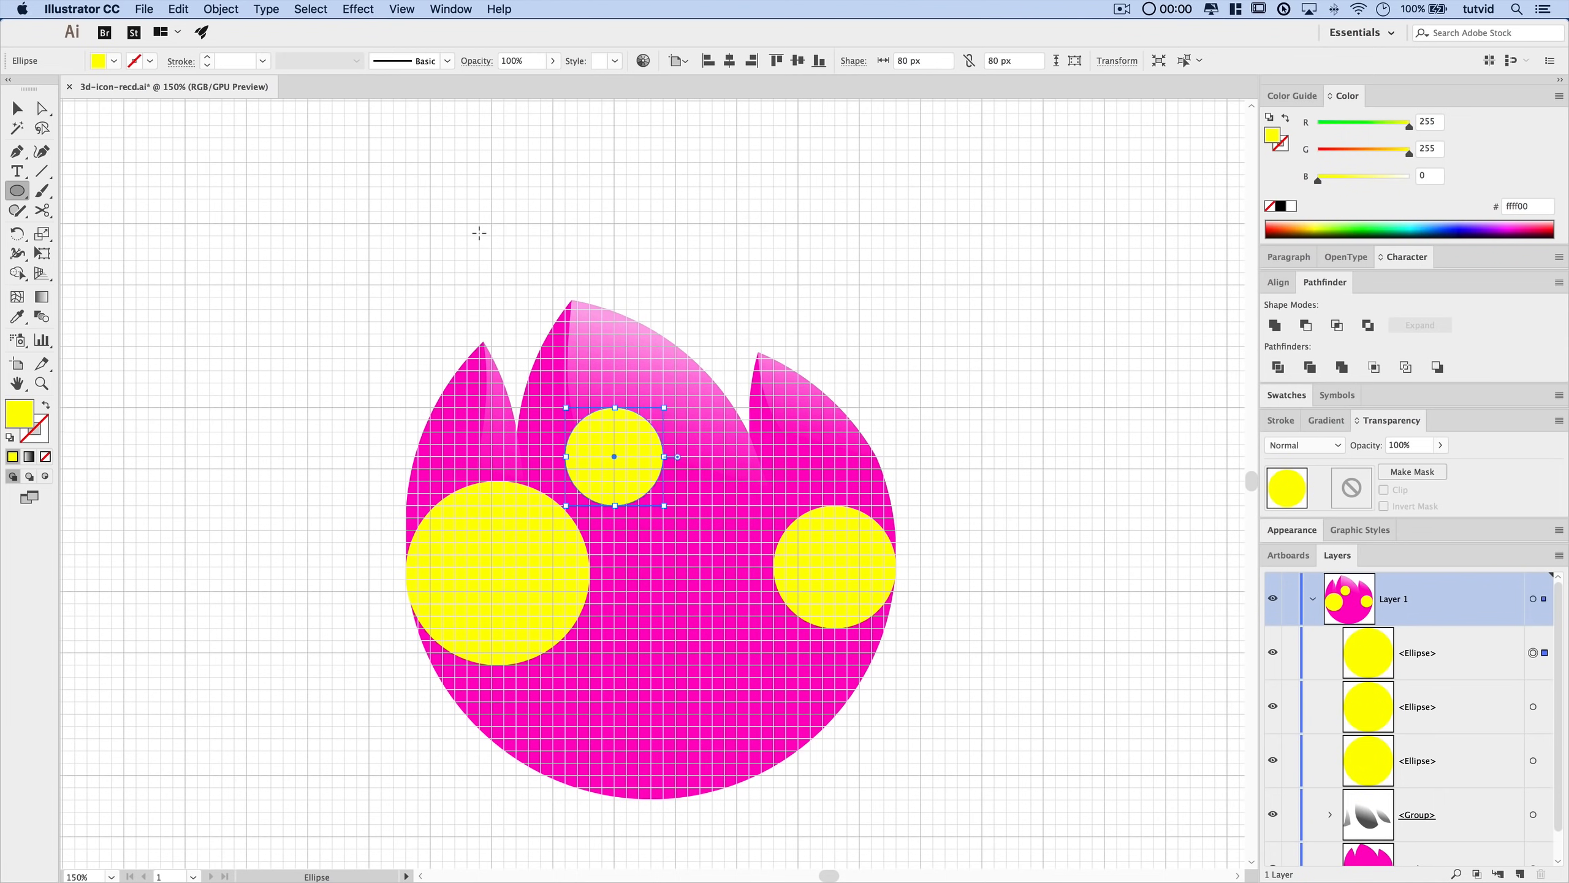
{"action": "left_click", "coordinate": [504, 312]}
{"action": "type", "text": "40"}
{"action": "key", "text": "Tab"}
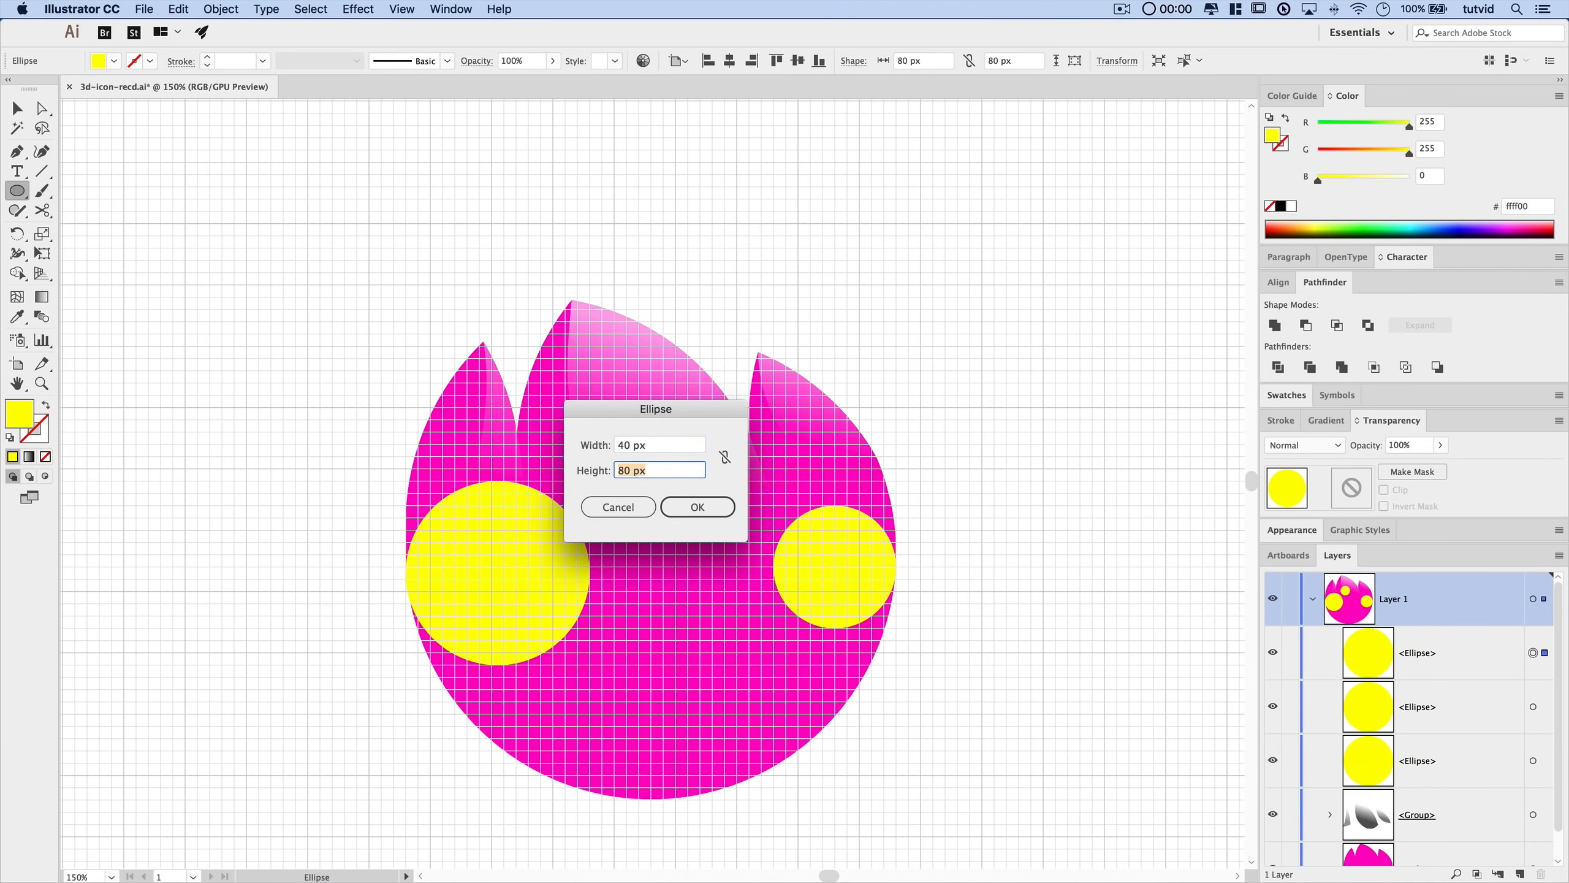
{"action": "type", "text": "40"}
{"action": "key", "text": "Return"}
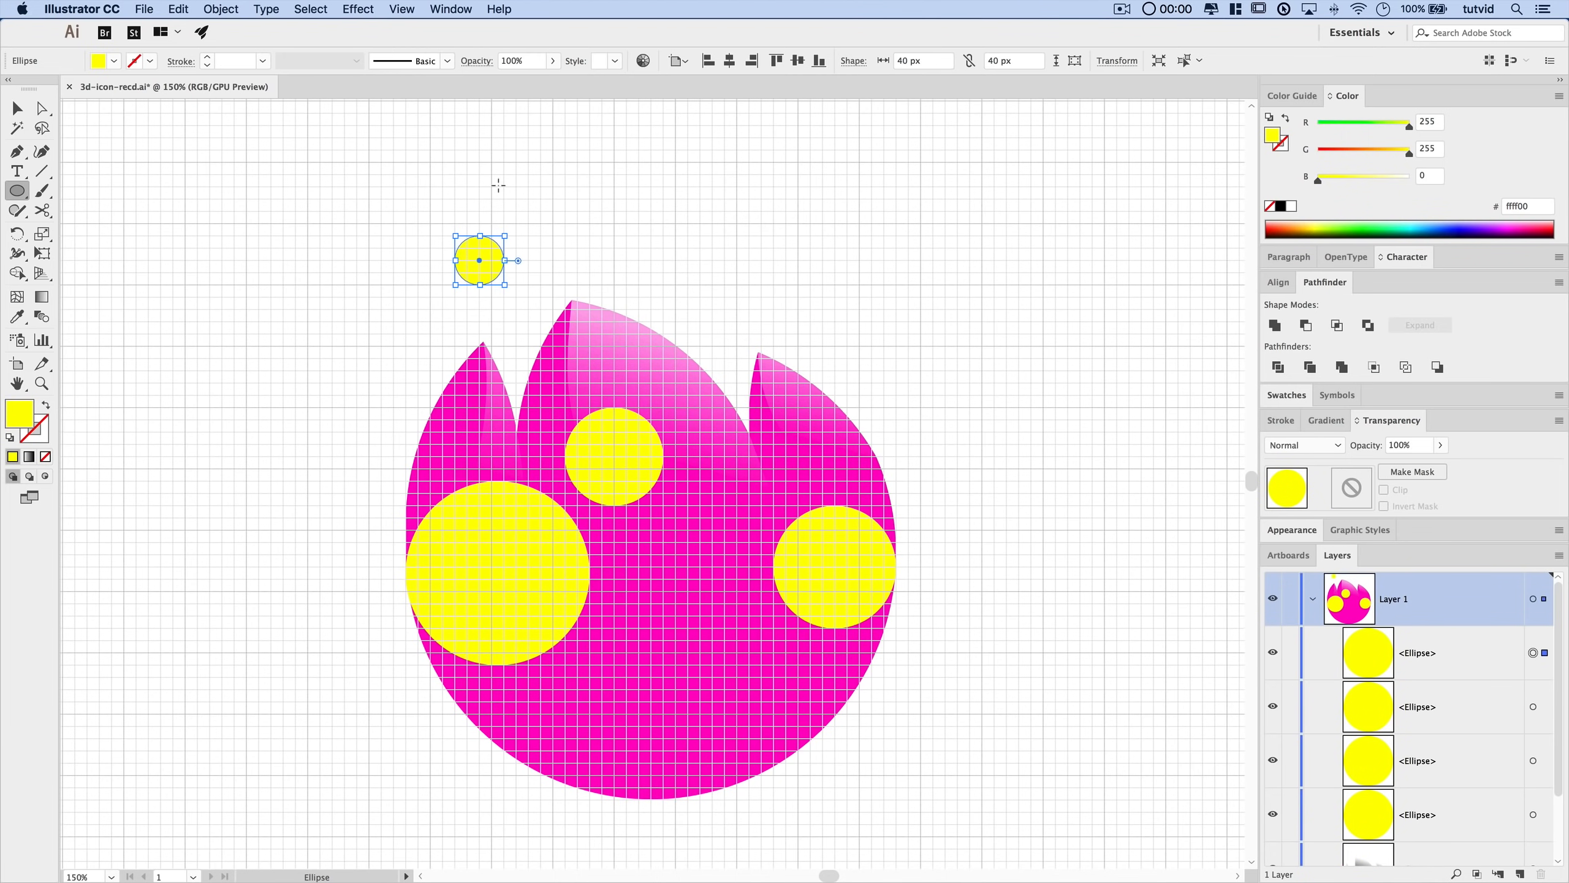
{"action": "left_click", "coordinate": [17, 108]}
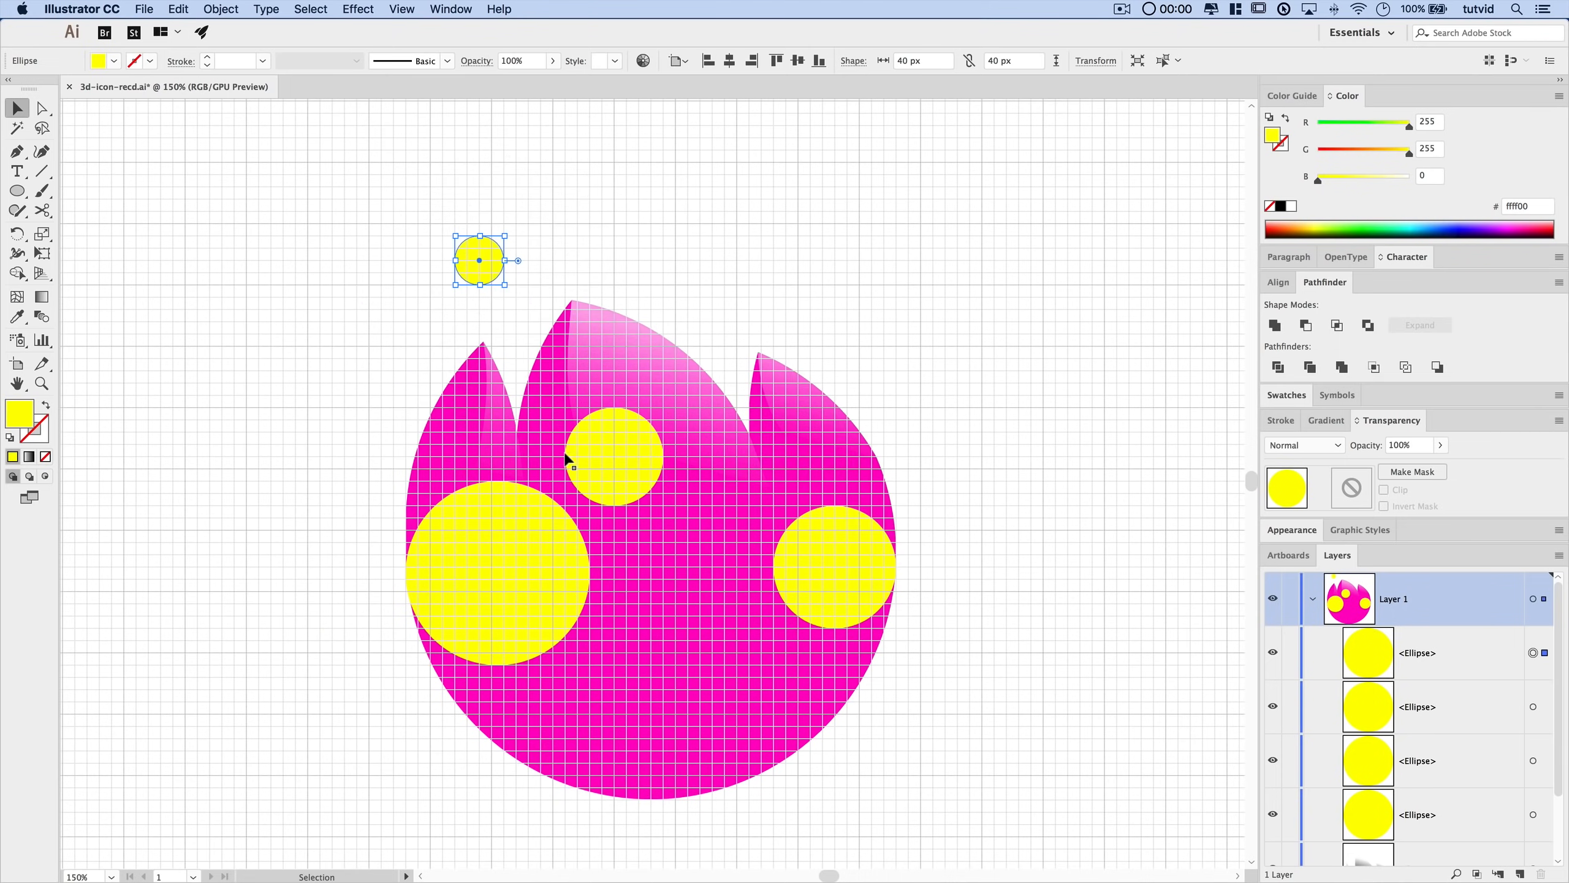
{"action": "left_click_drag", "start_coordinate": [488, 267], "coordinate": [582, 485]}
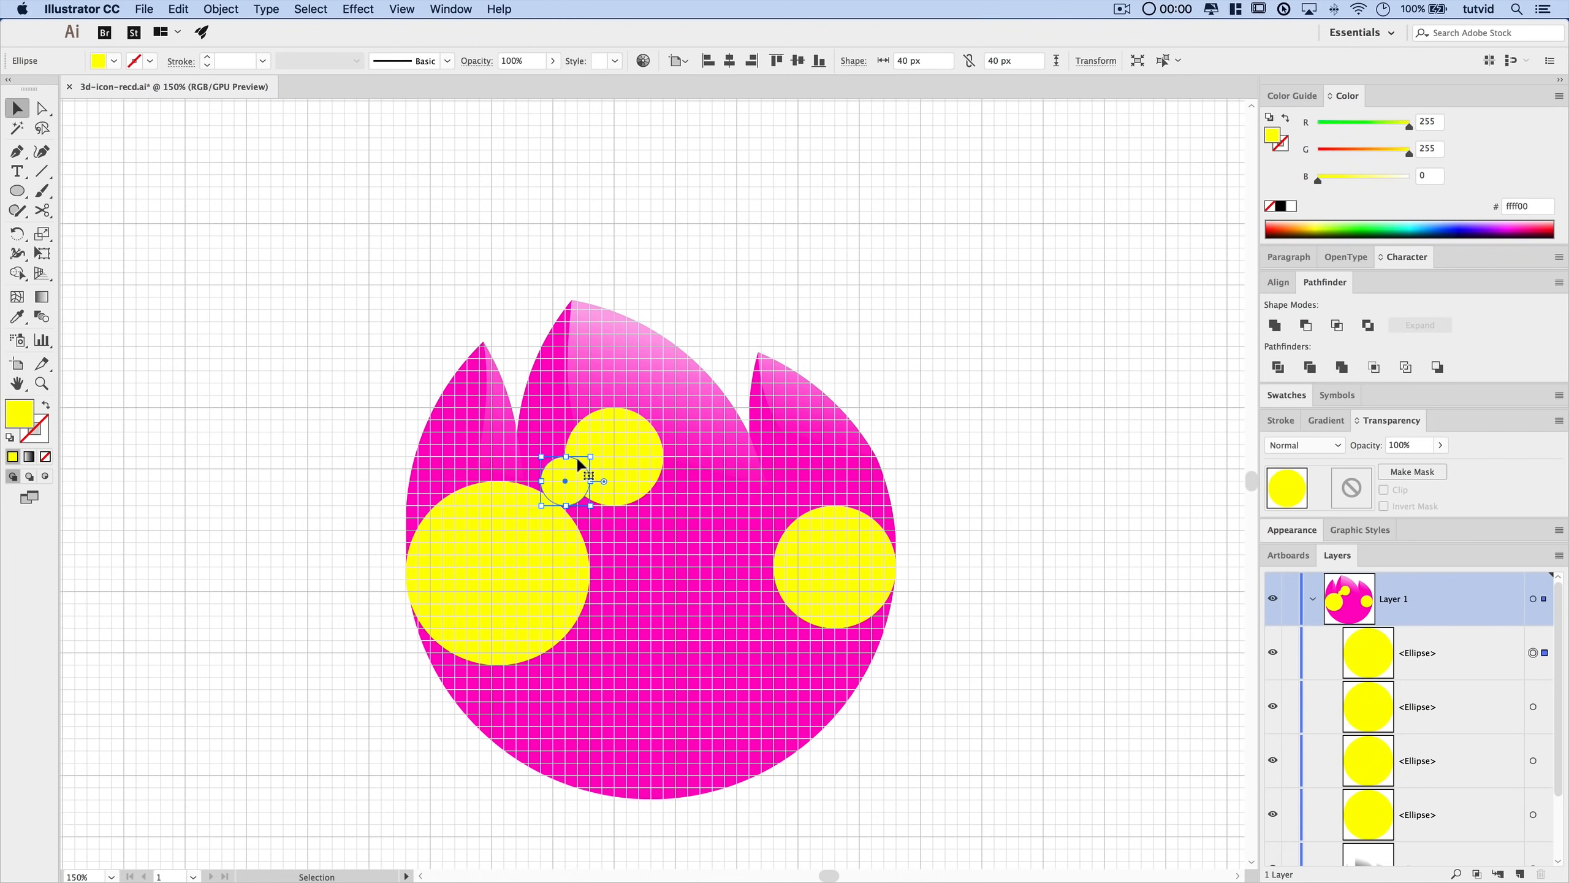
{"action": "left_click", "coordinate": [817, 293]}
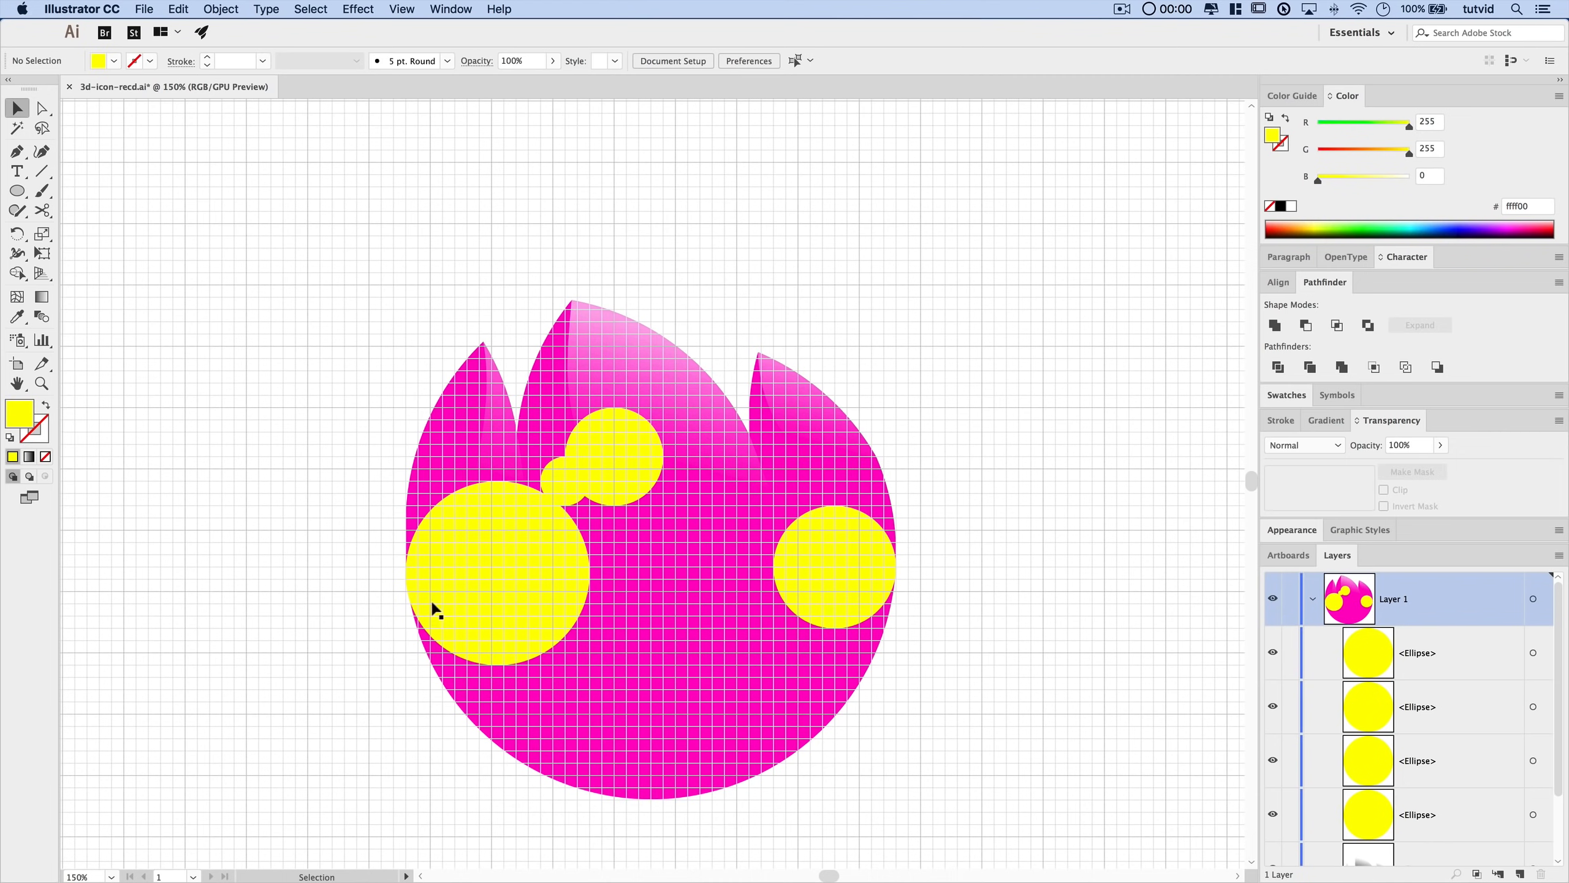
- Select all four yellow circles and convert them into guides
{"action": "left_click", "coordinate": [485, 561]}
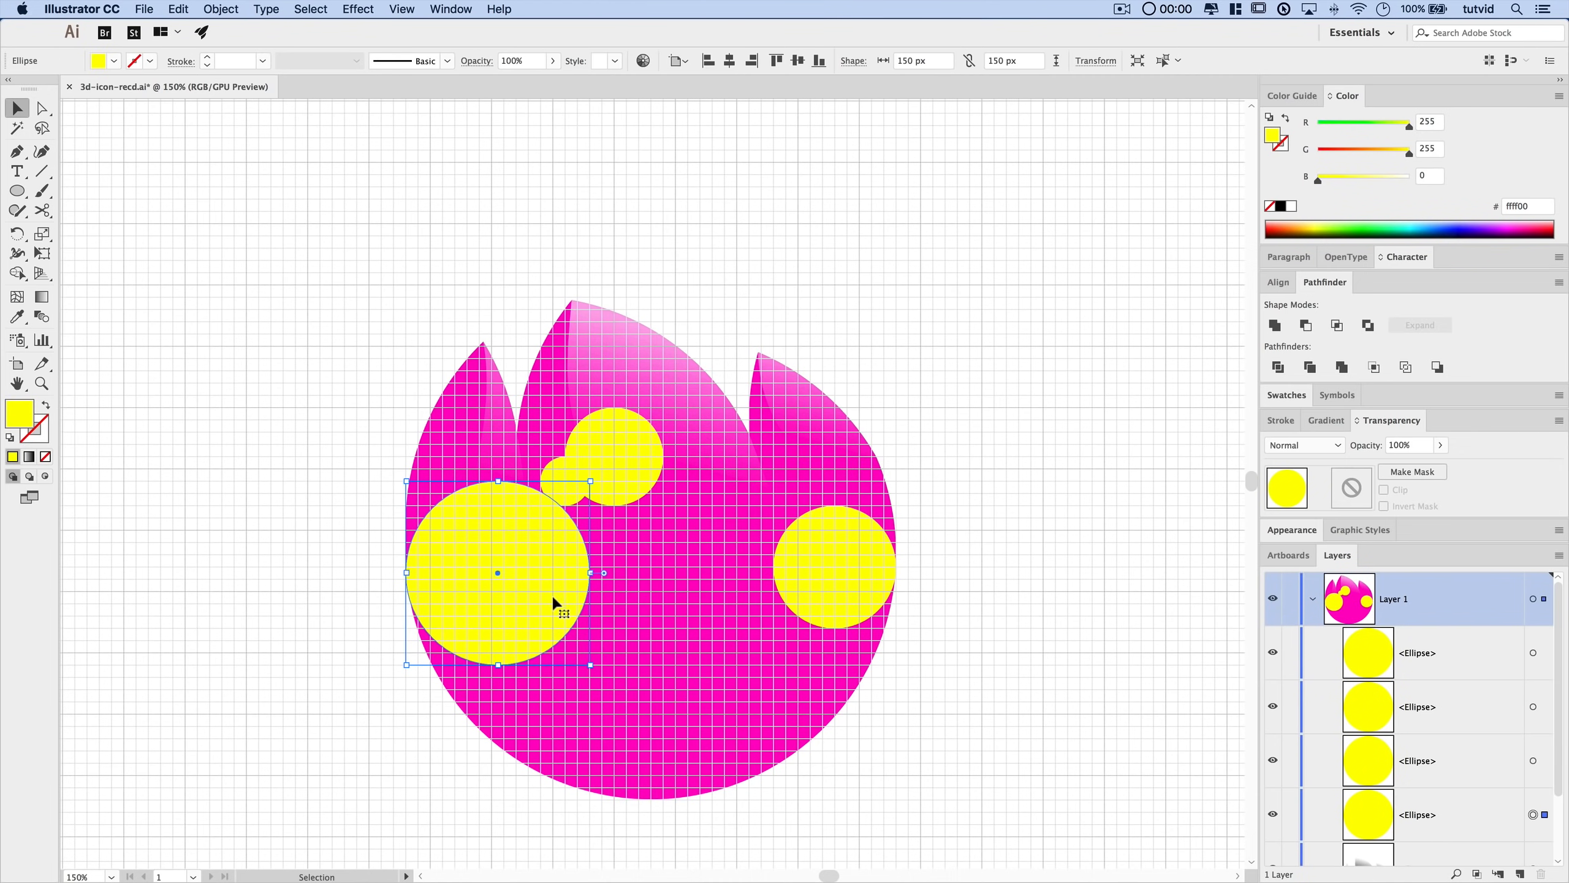
{"action": "left_click", "coordinate": [403, 9]}
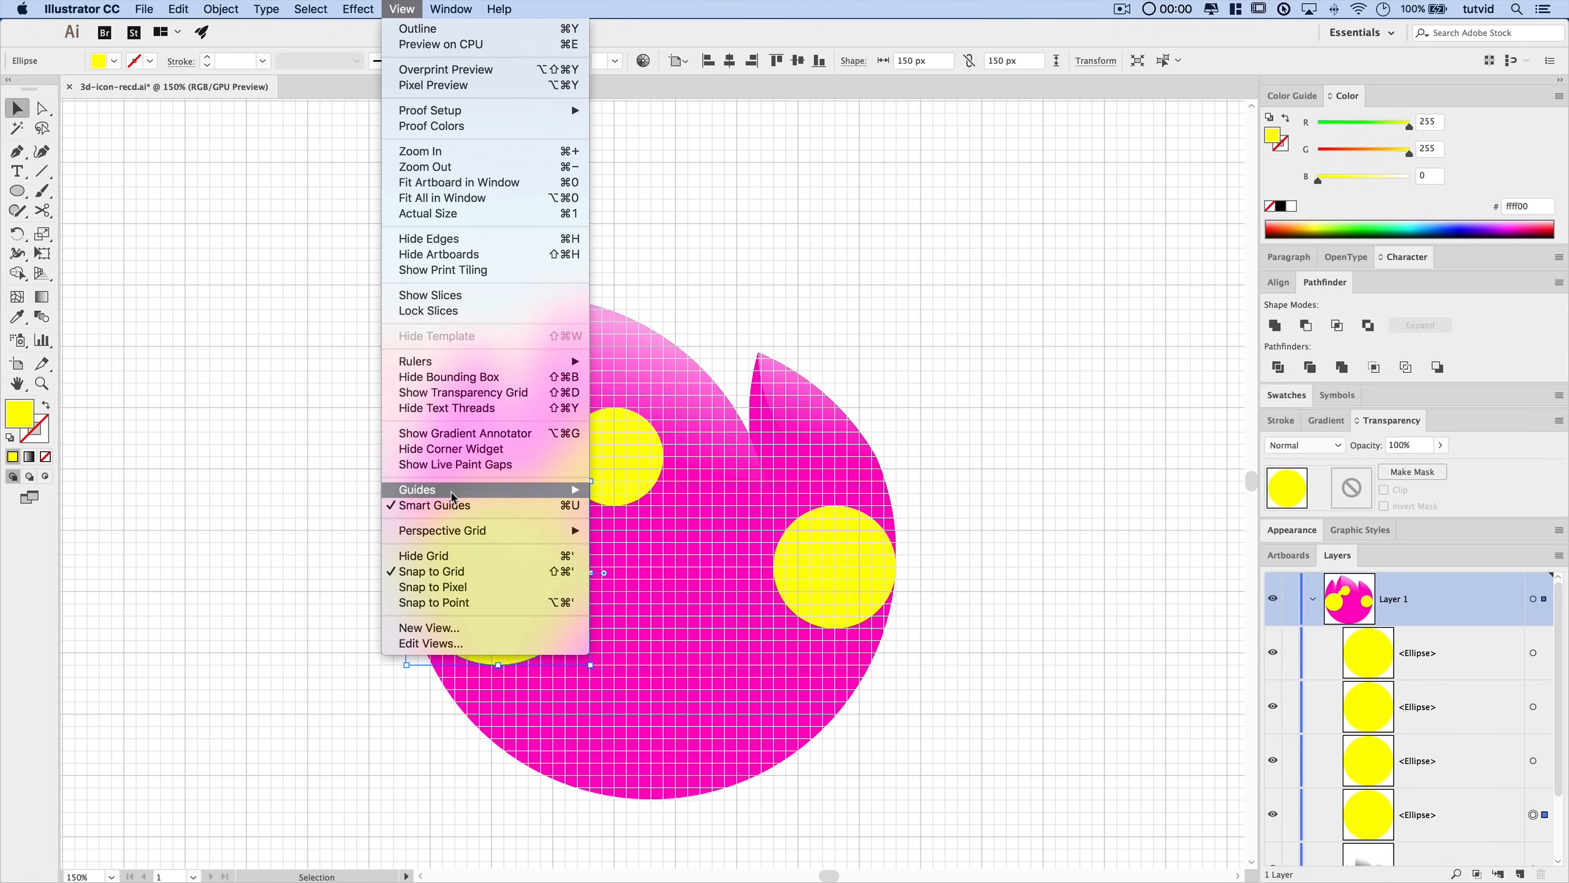
{"action": "left_click", "coordinate": [433, 508]}
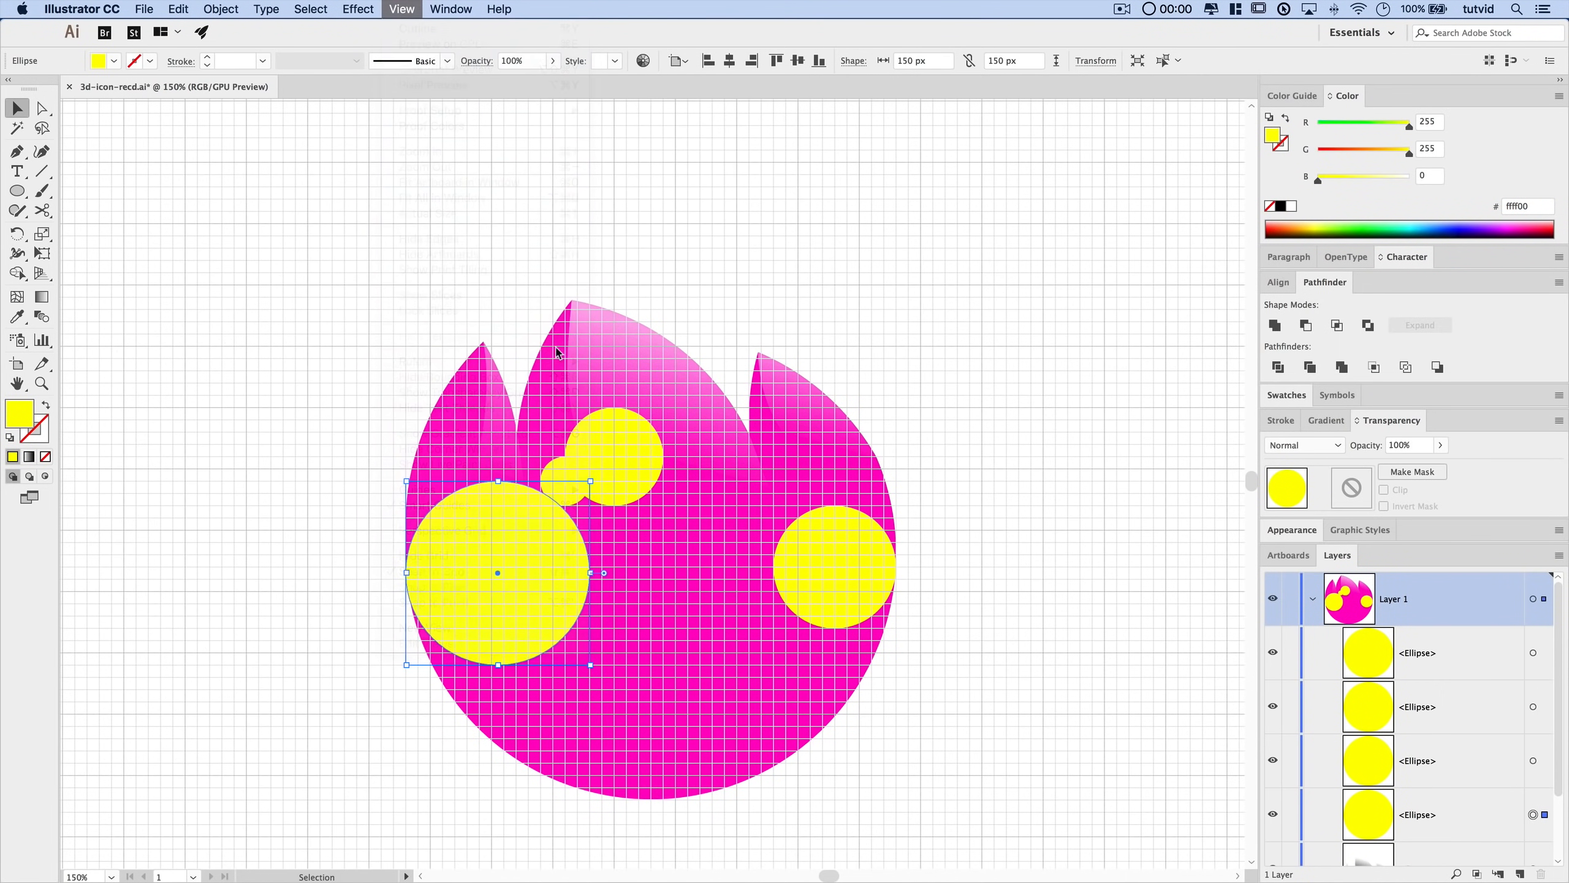
{"action": "left_click", "coordinate": [570, 492], "text": "shift"}
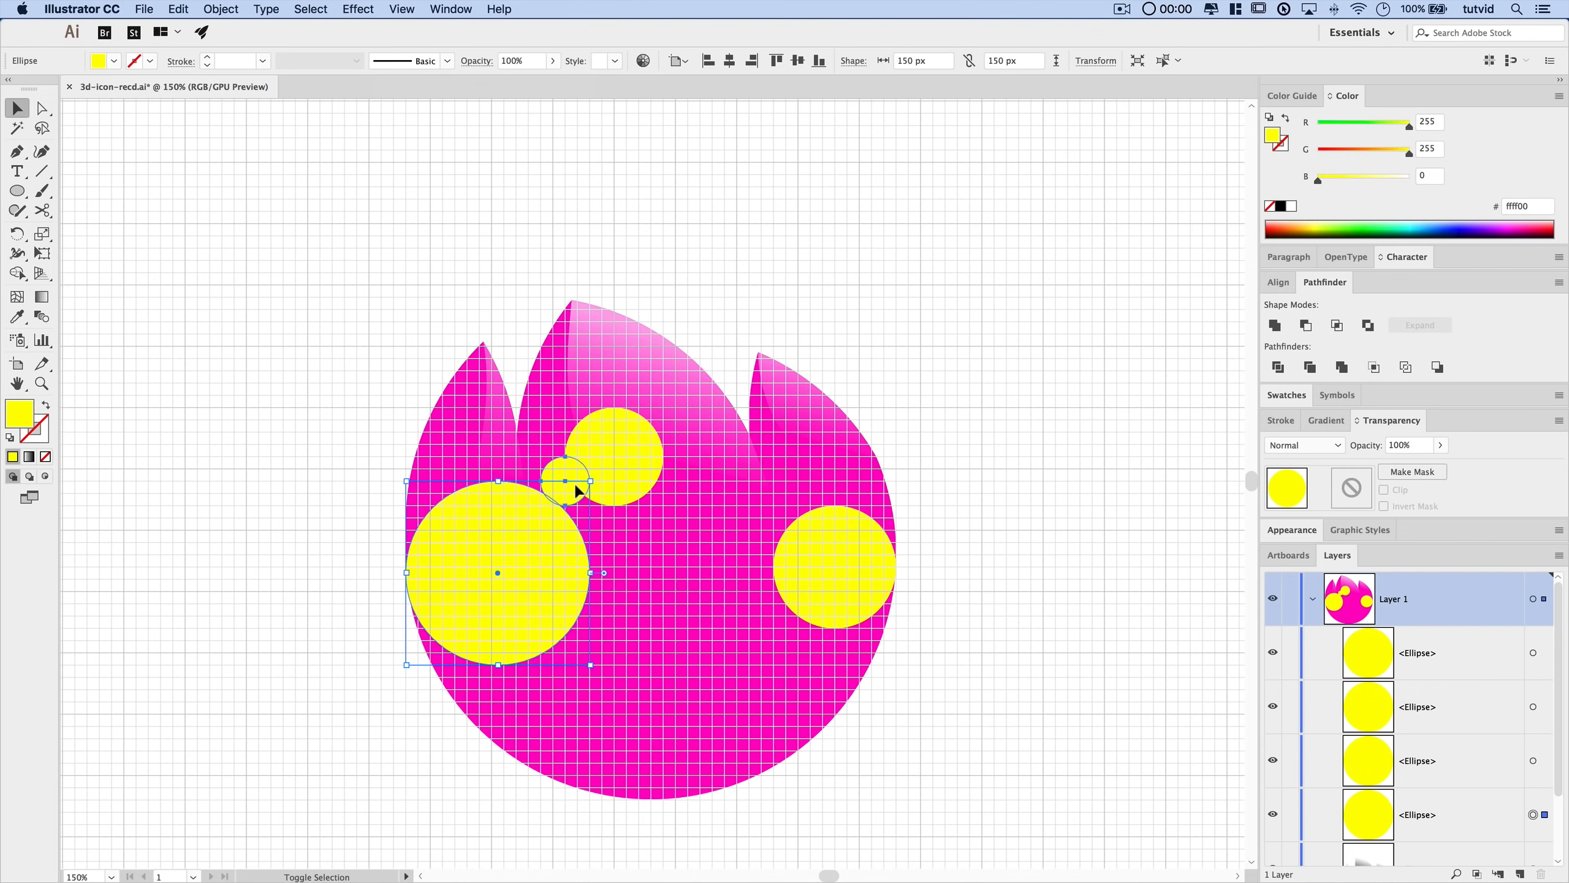
{"action": "left_click", "coordinate": [620, 457], "text": "shift"}
{"action": "left_click", "coordinate": [833, 590], "text": "shift"}
{"action": "left_click", "coordinate": [402, 9]}
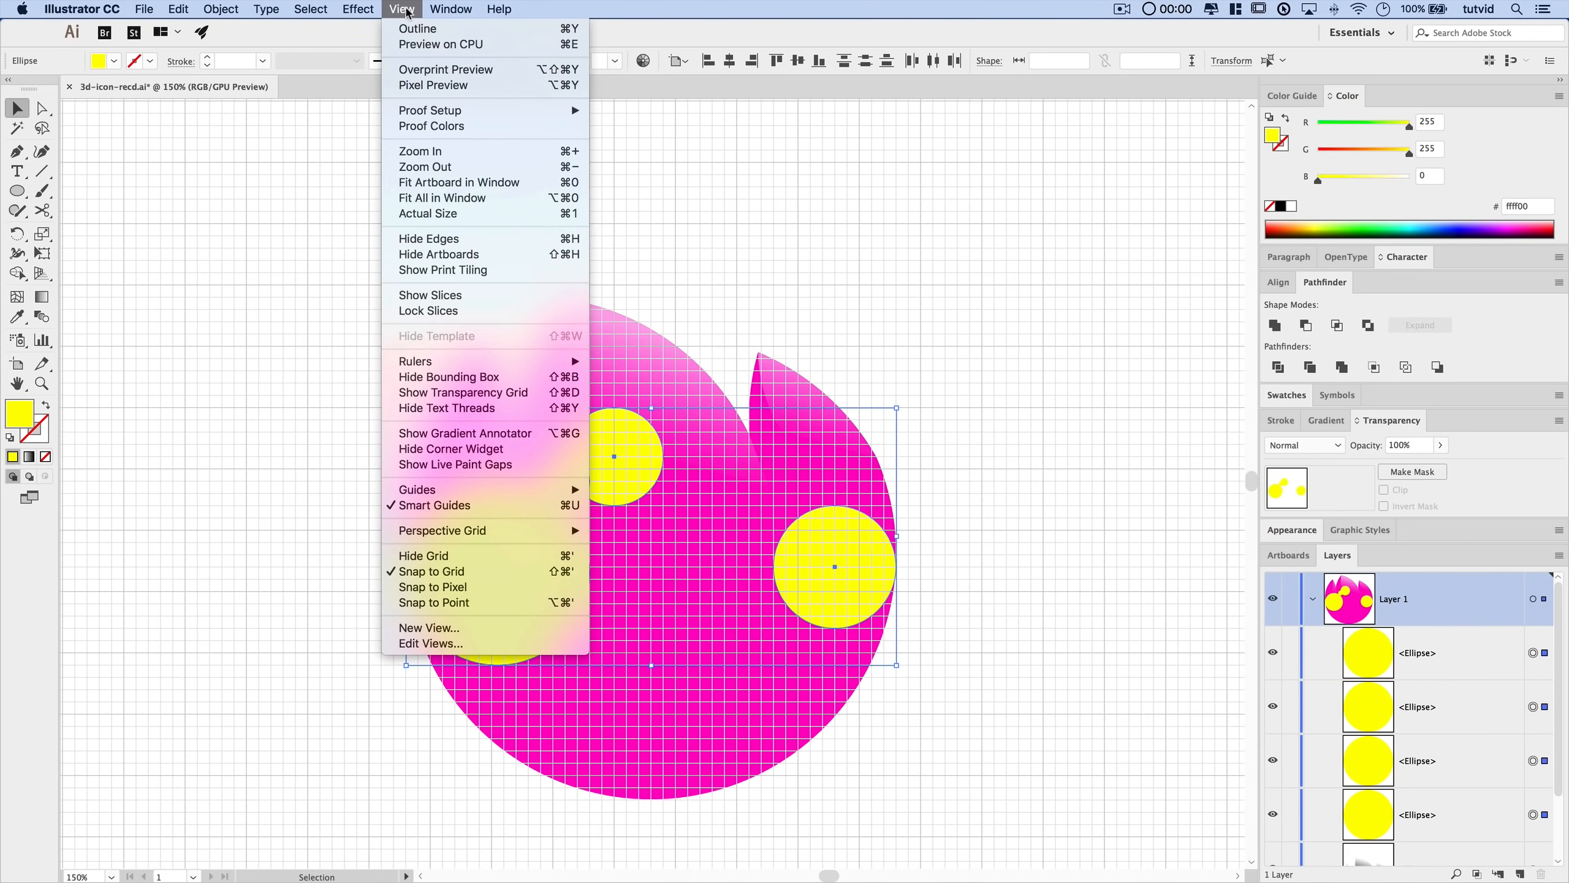
{"action": "mouse_move", "coordinate": [494, 491]}
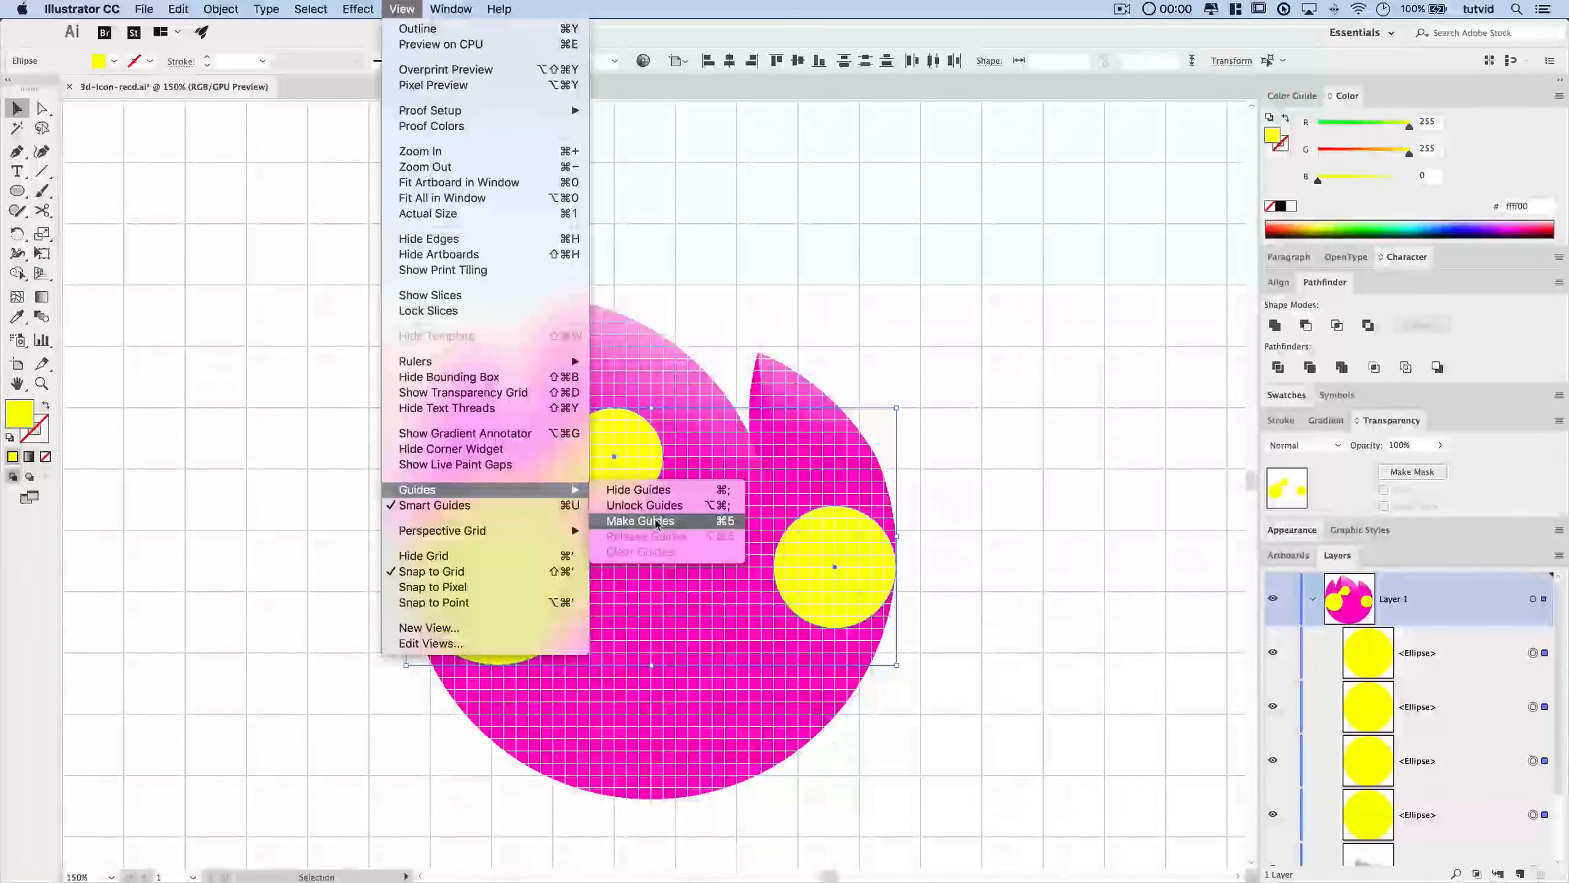
{"action": "left_click", "coordinate": [624, 519]}
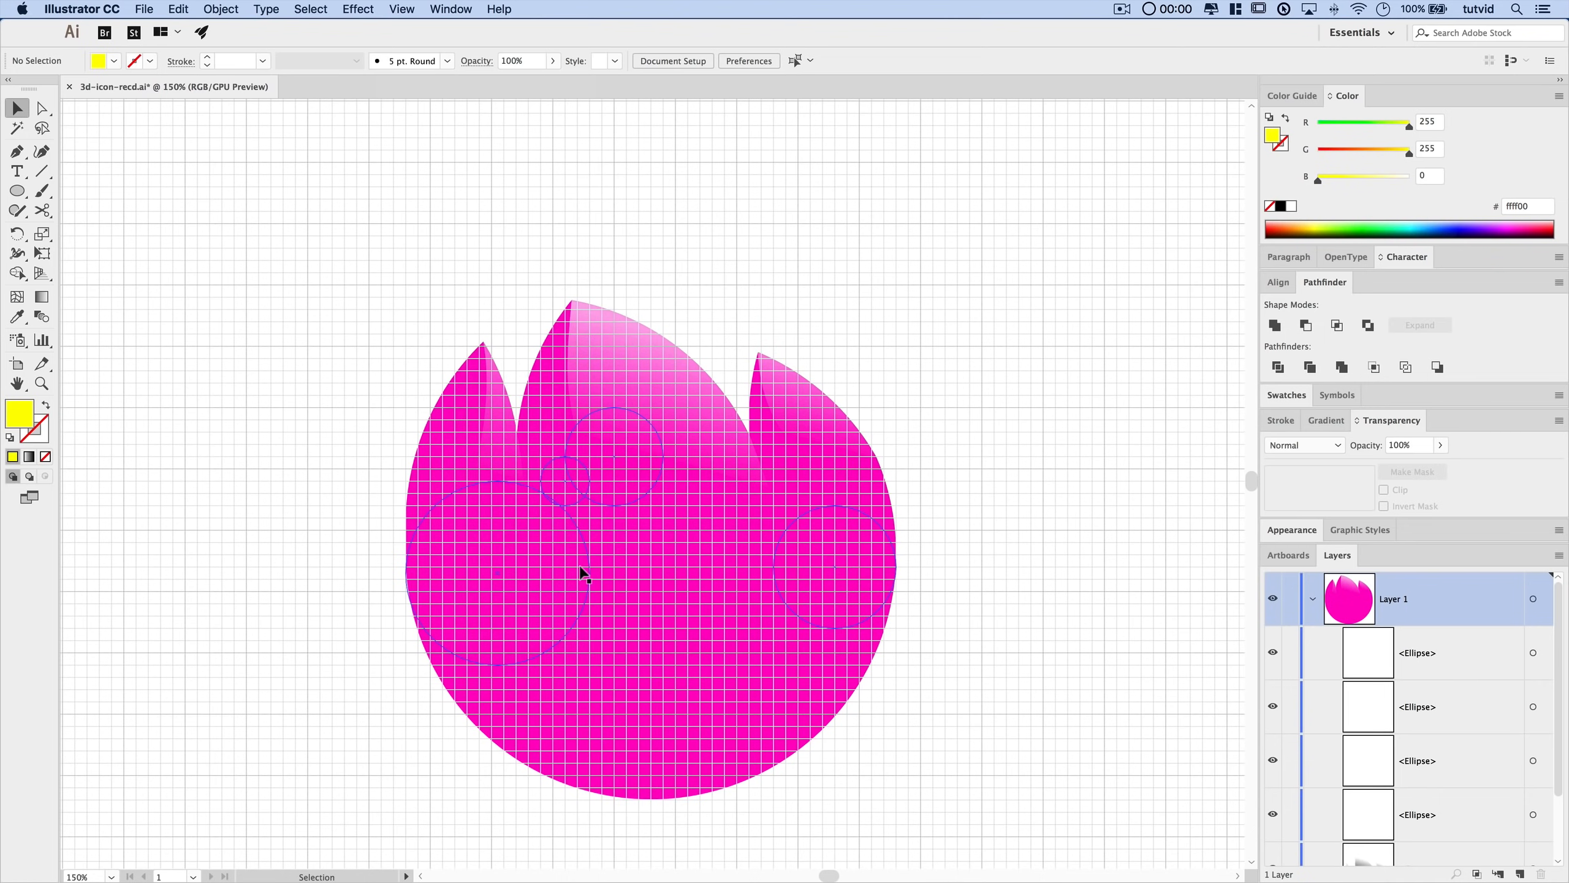
- Recolor the silhouette path yellow with green 226 and blue 68 (#ffe244), and deselect it
{"action": "scroll", "coordinate": [1467, 692], "scroll_direction": "down", "scroll_amount": 3}
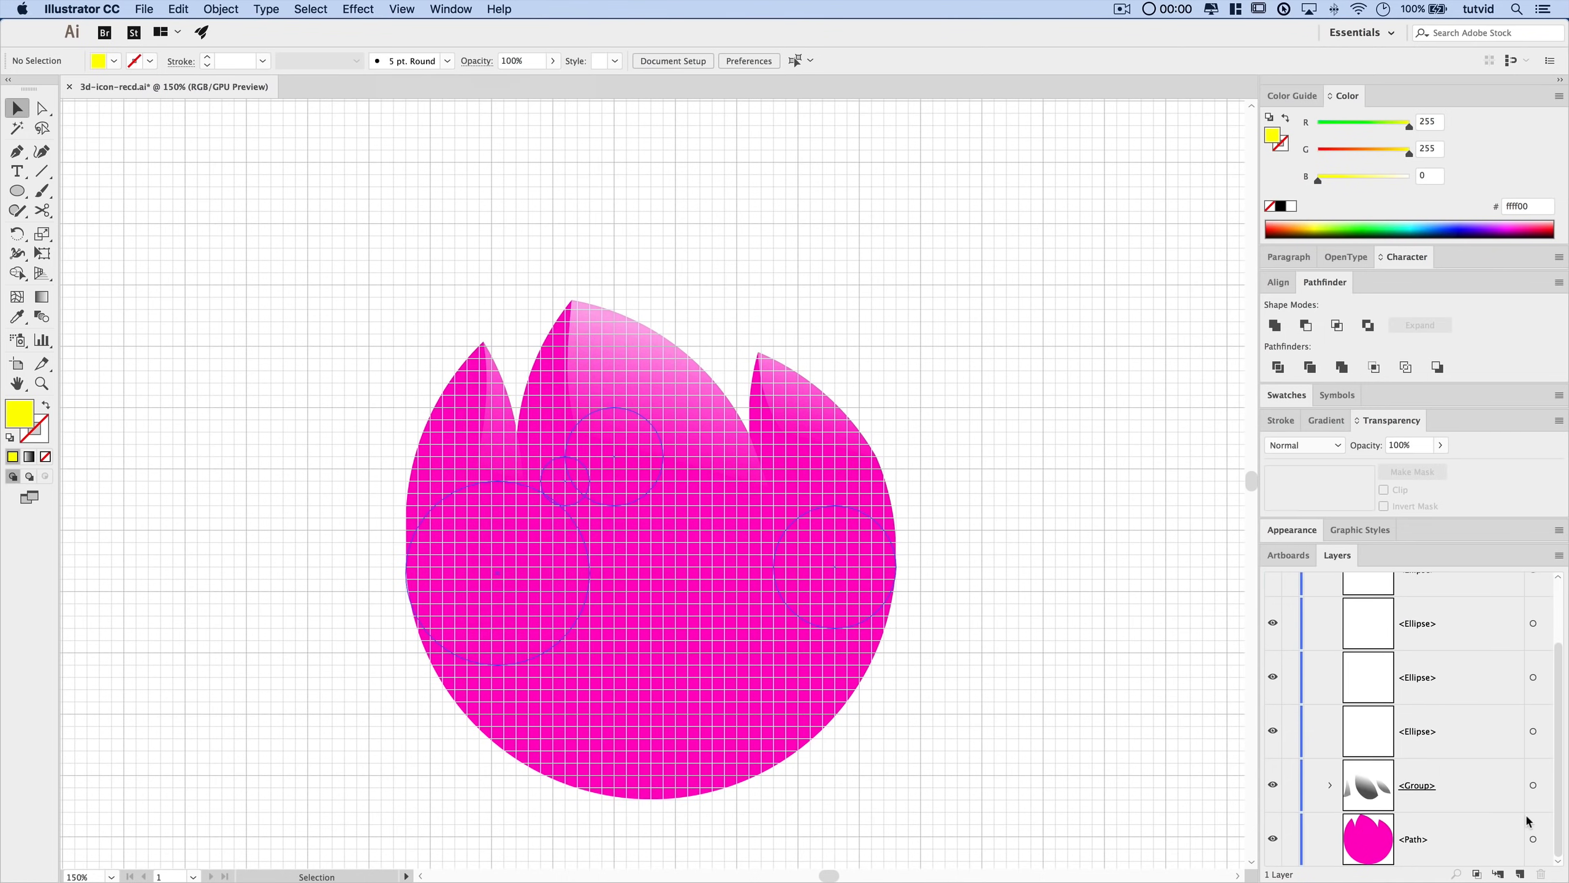
{"action": "left_click", "coordinate": [1533, 838]}
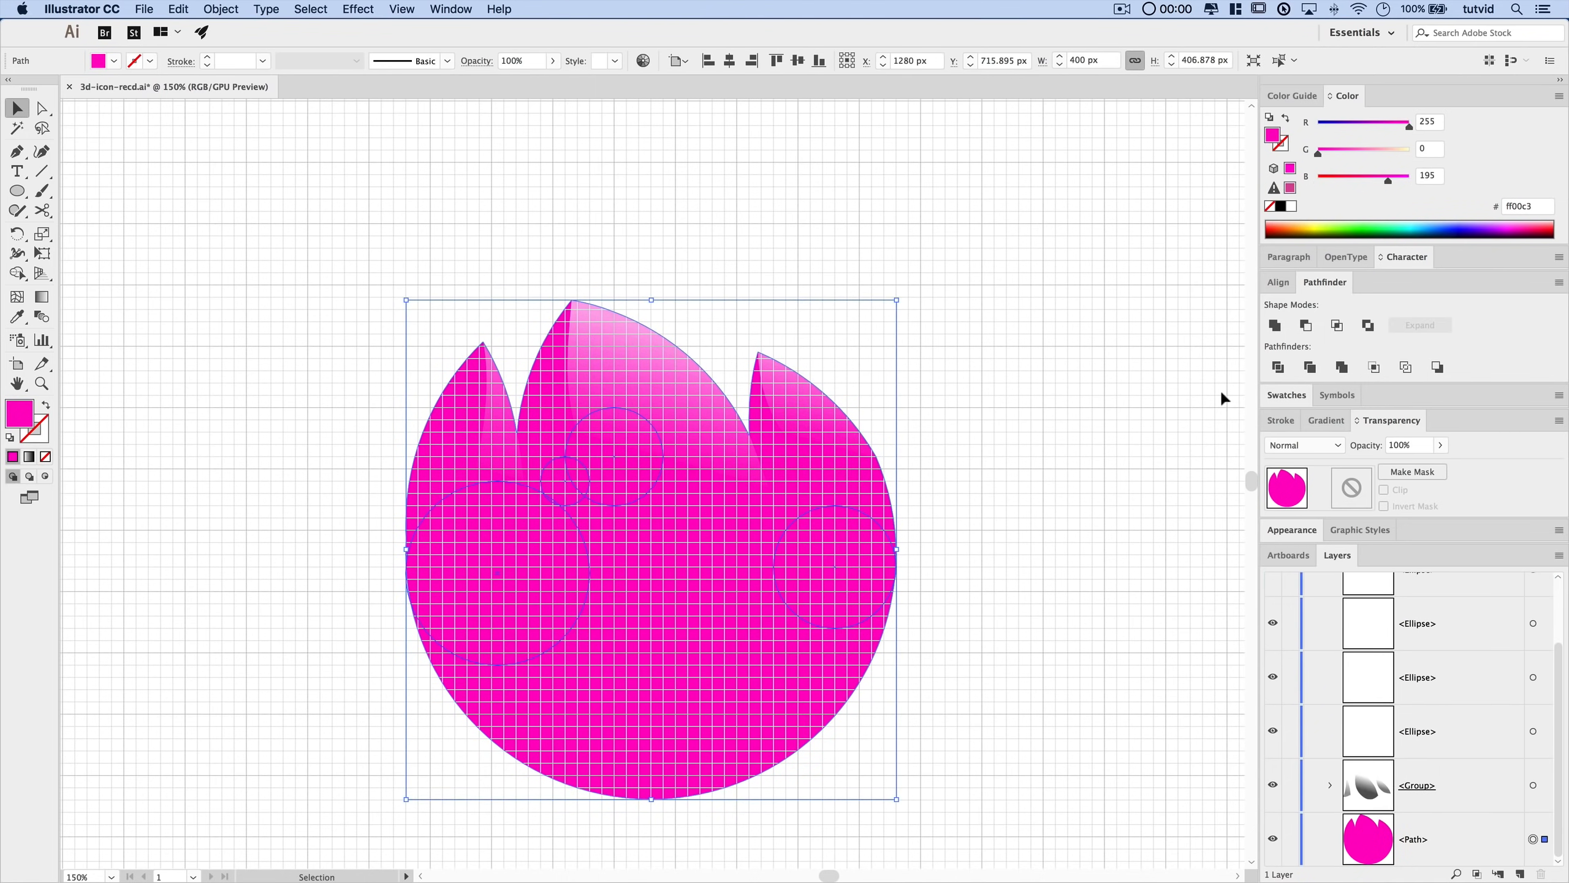
{"action": "left_click_drag", "start_coordinate": [1387, 156], "coordinate": [1405, 157]}
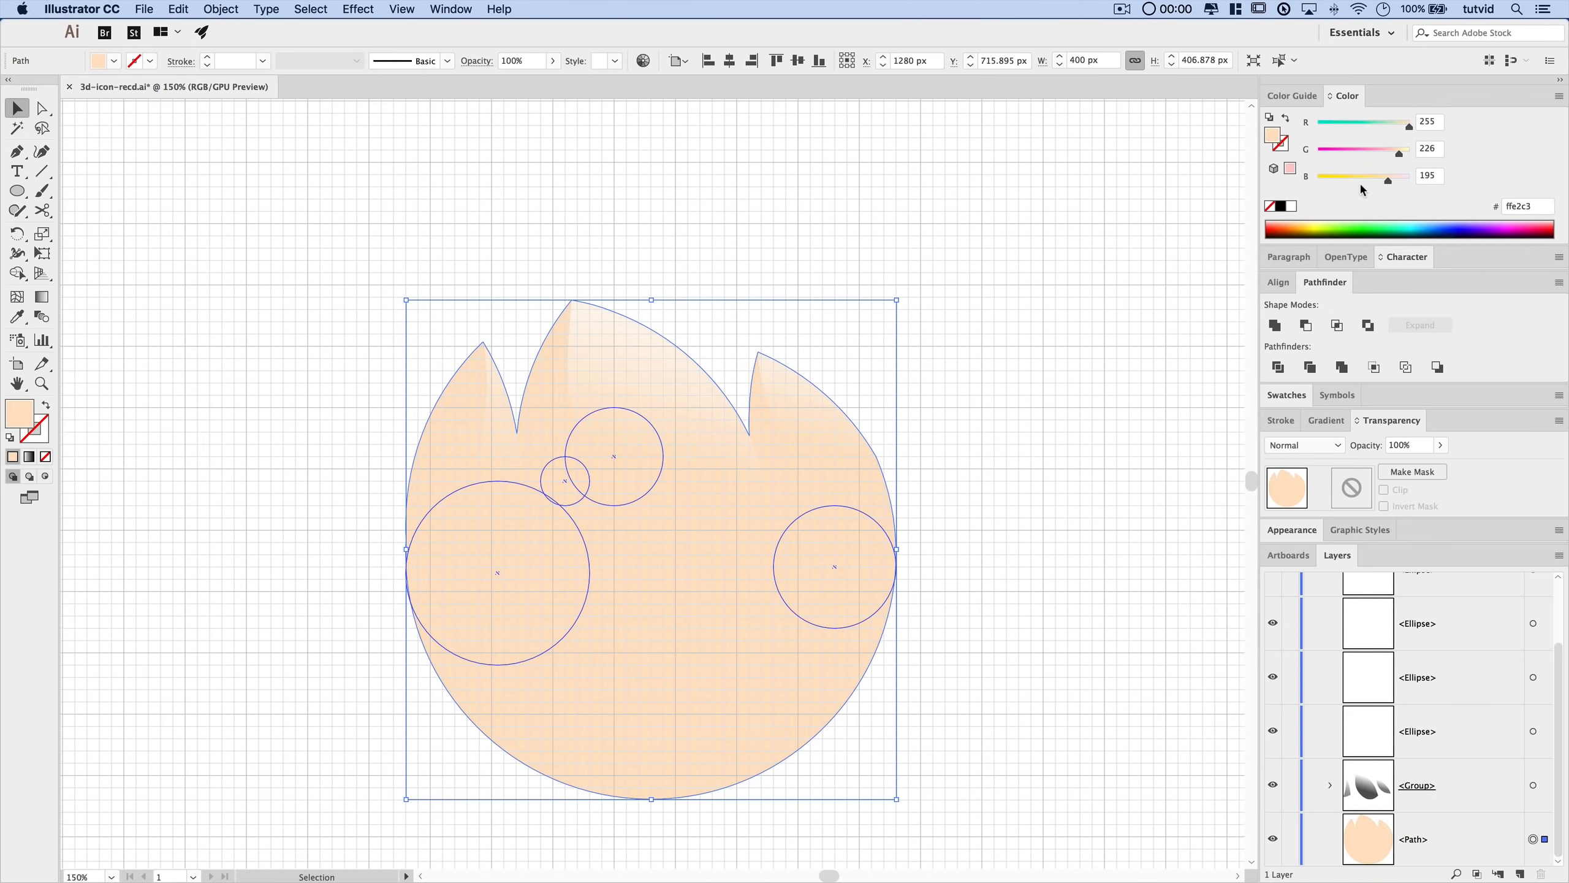
{"action": "left_click_drag", "start_coordinate": [1356, 183], "coordinate": [1343, 181]}
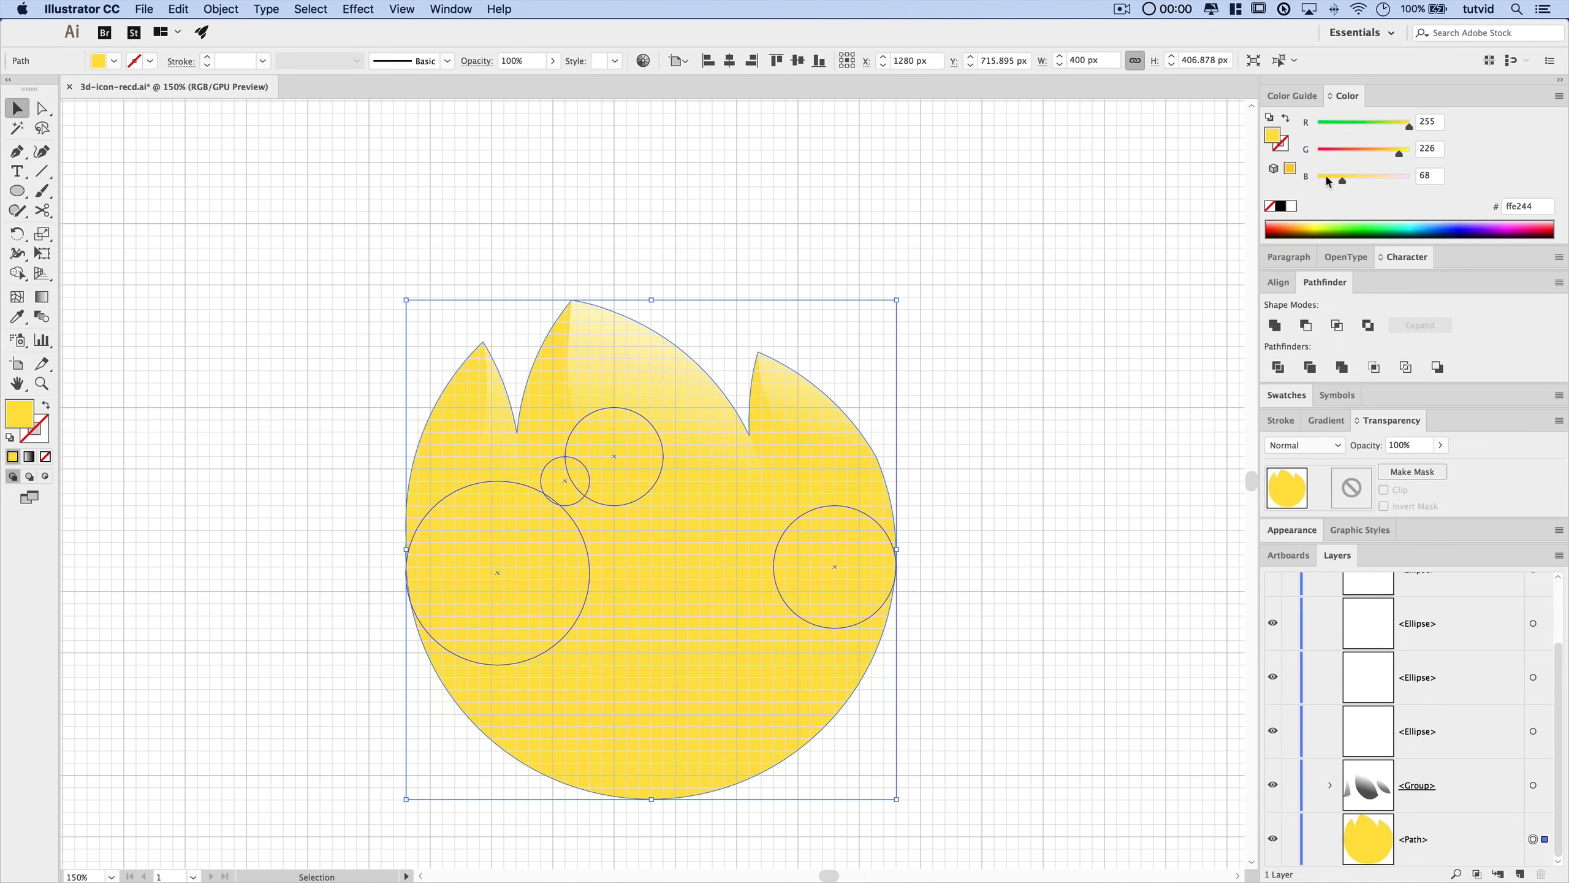
{"action": "left_click", "coordinate": [970, 339]}
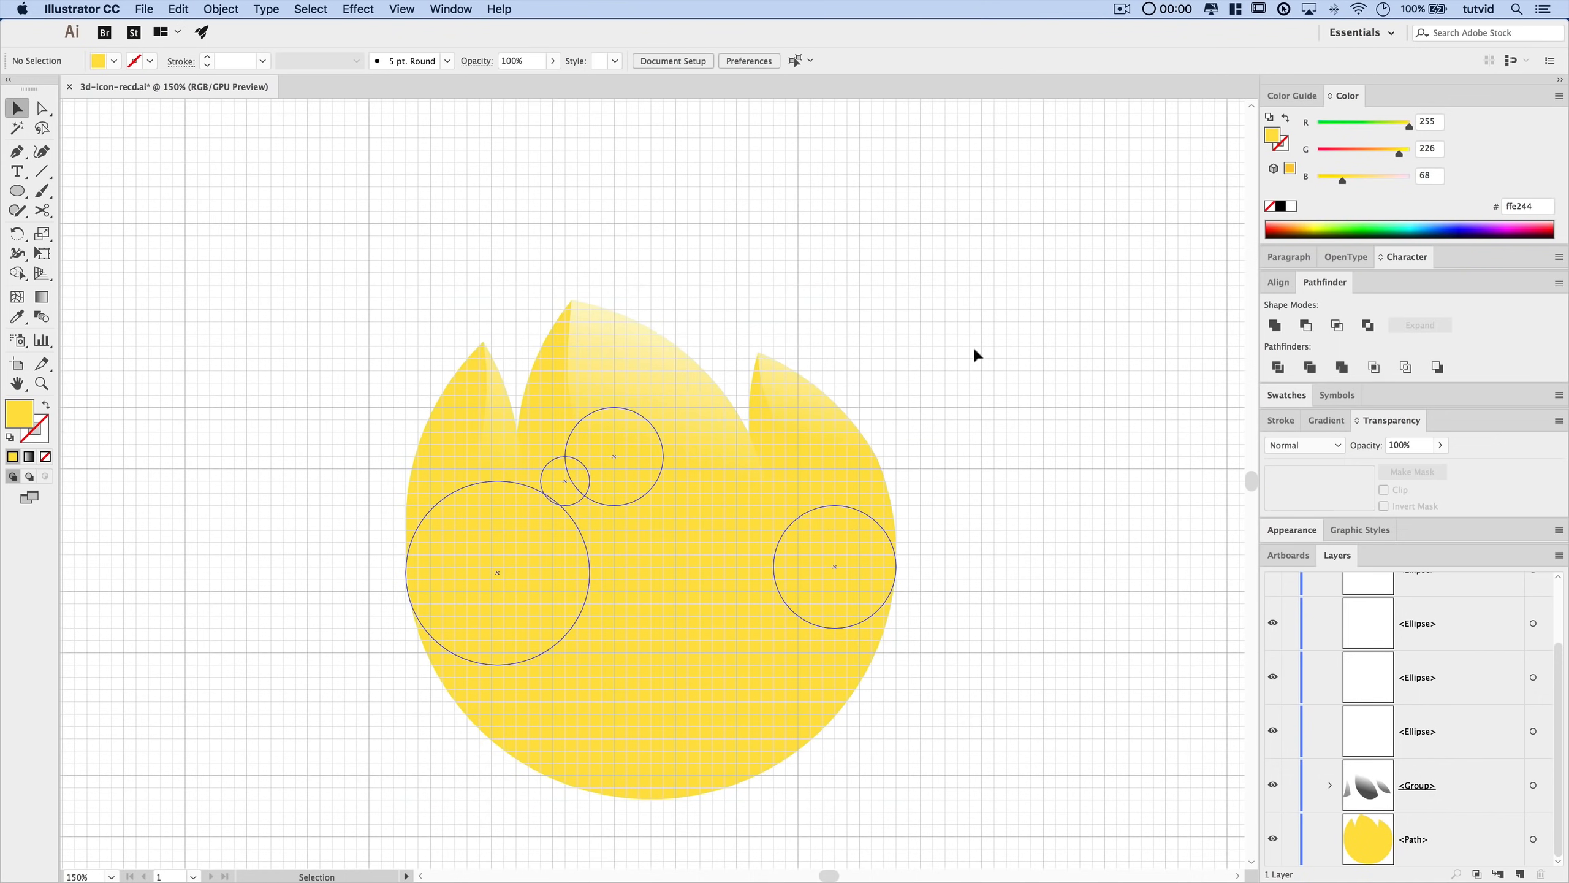
- Recolor the silhouette path green (#00e244) by removing its red component, and deselect it
{"action": "left_click", "coordinate": [673, 755]}
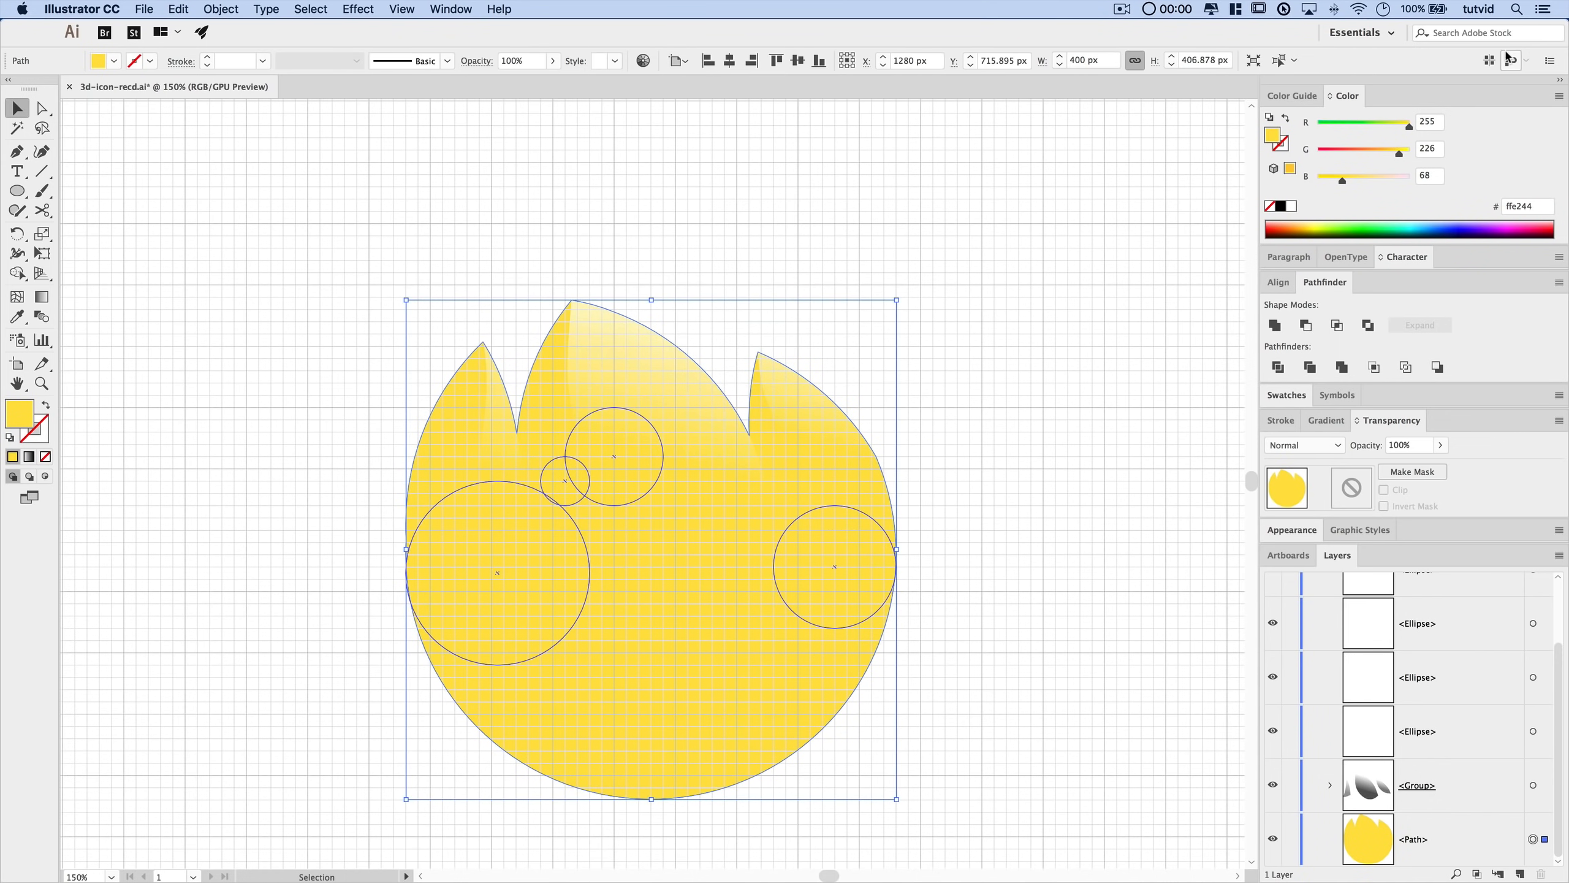
{"action": "left_click", "coordinate": [1365, 152]}
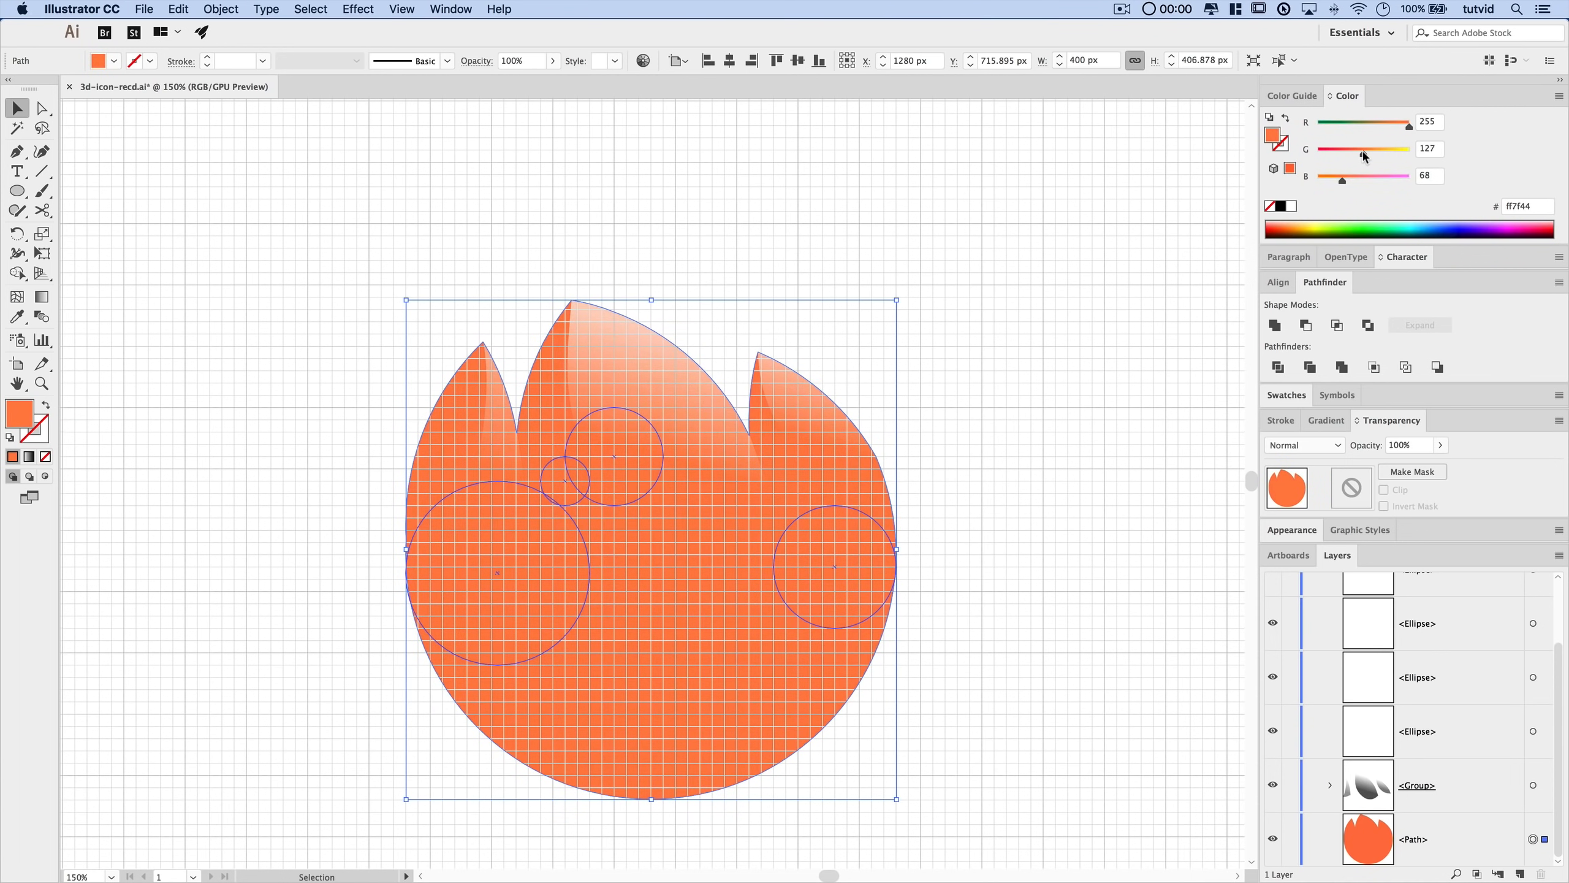
{"action": "left_click", "coordinate": [1367, 126]}
{"action": "left_click_drag", "start_coordinate": [1367, 126], "coordinate": [1318, 126]}
{"action": "left_click", "coordinate": [1400, 151]}
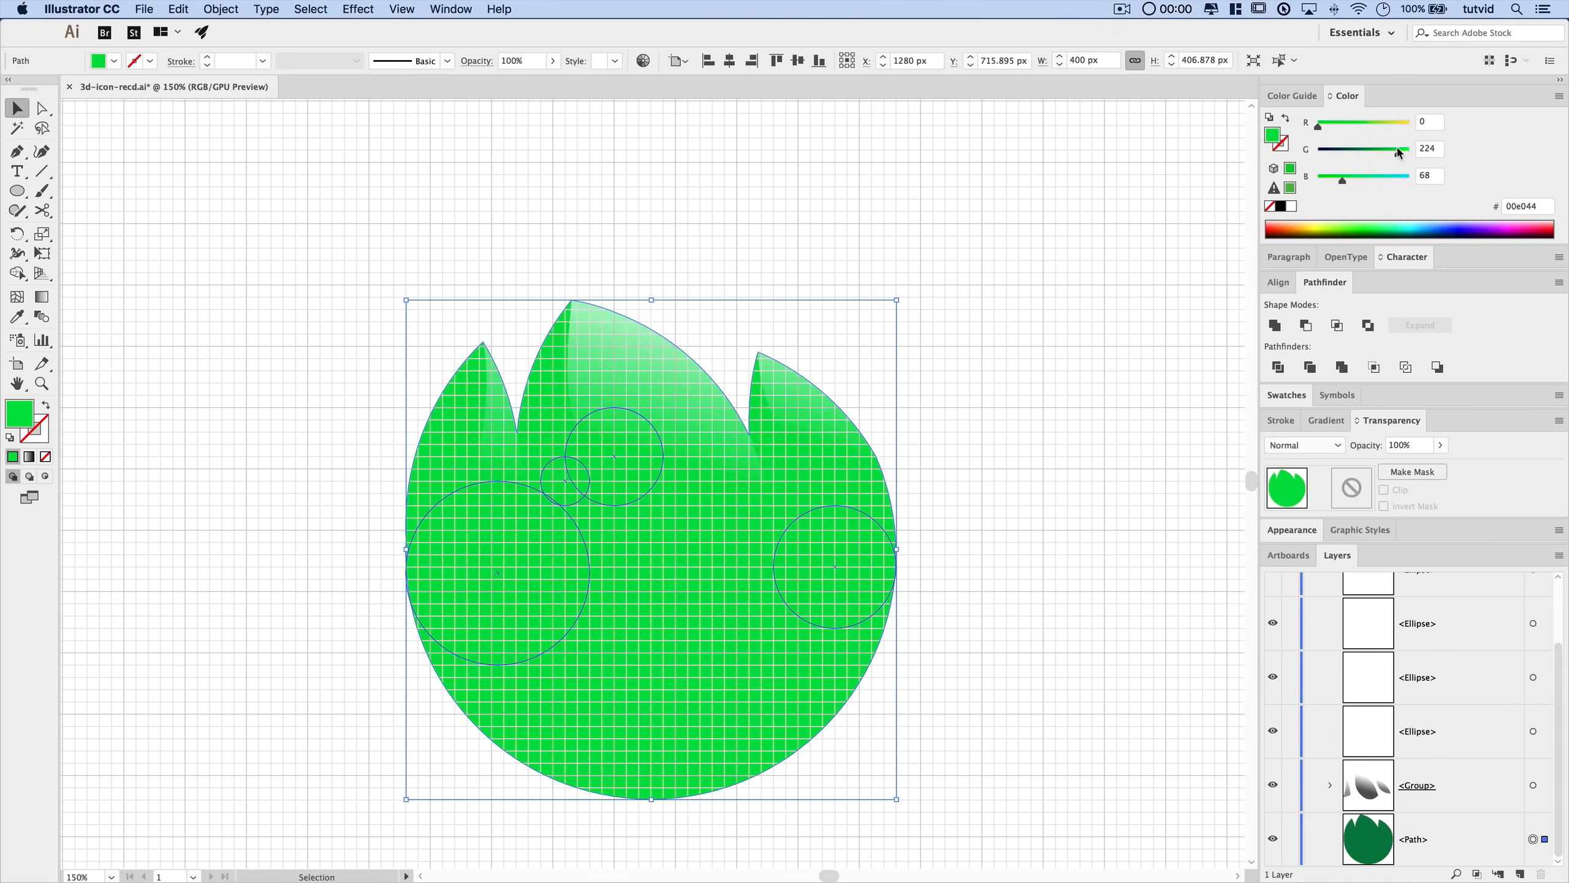
{"action": "left_click", "coordinate": [972, 434]}
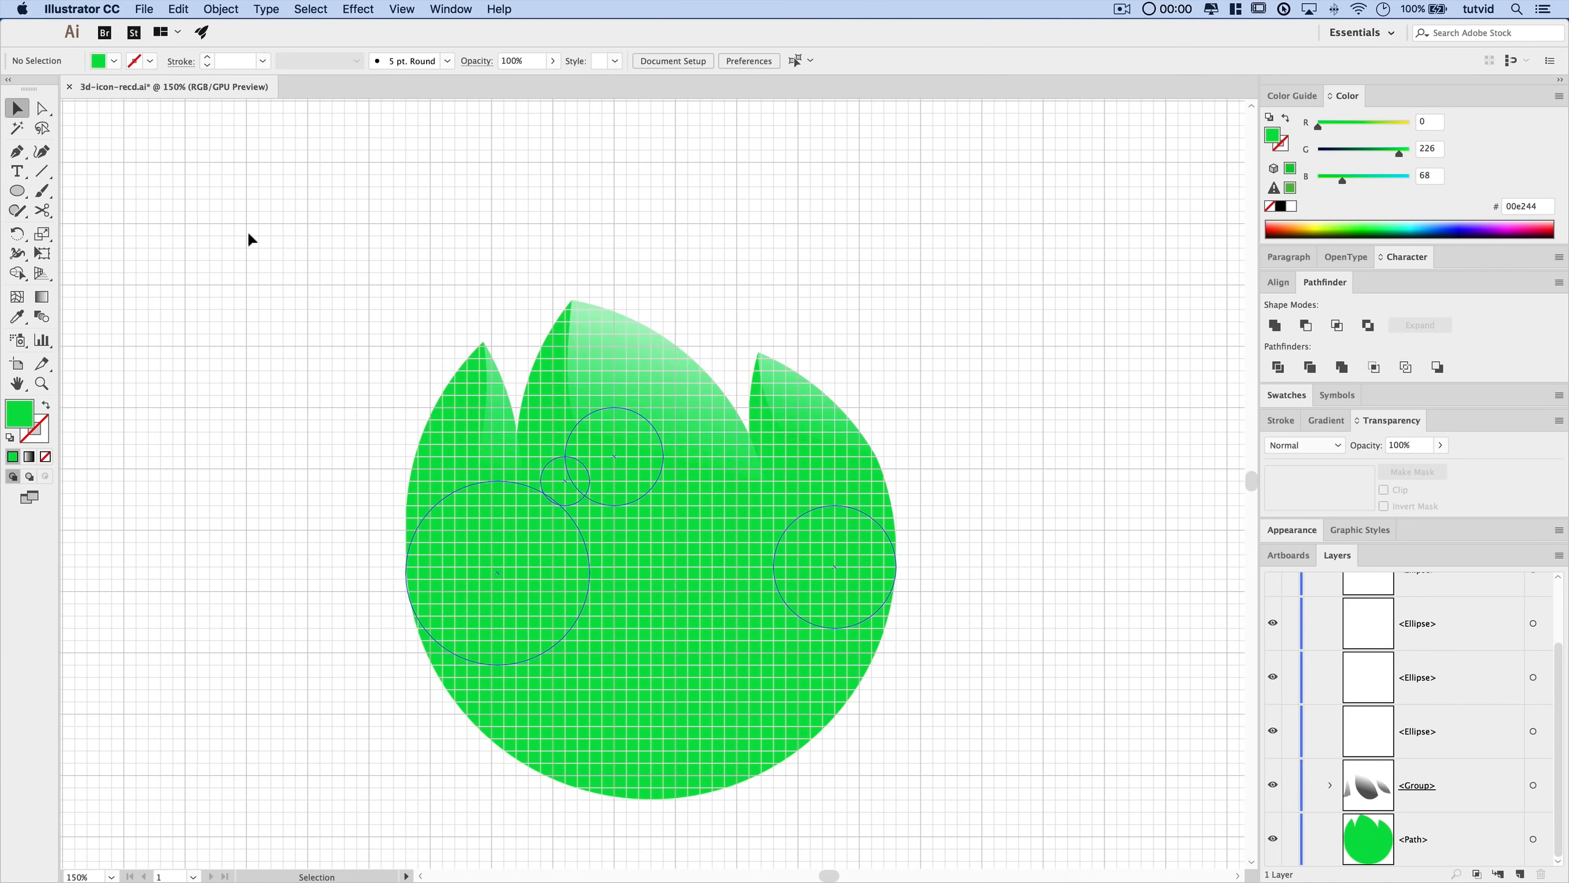
- Set up the Pen tool with no fill and a bright blue stroke (#0606ff)
{"action": "left_click", "coordinate": [18, 153]}
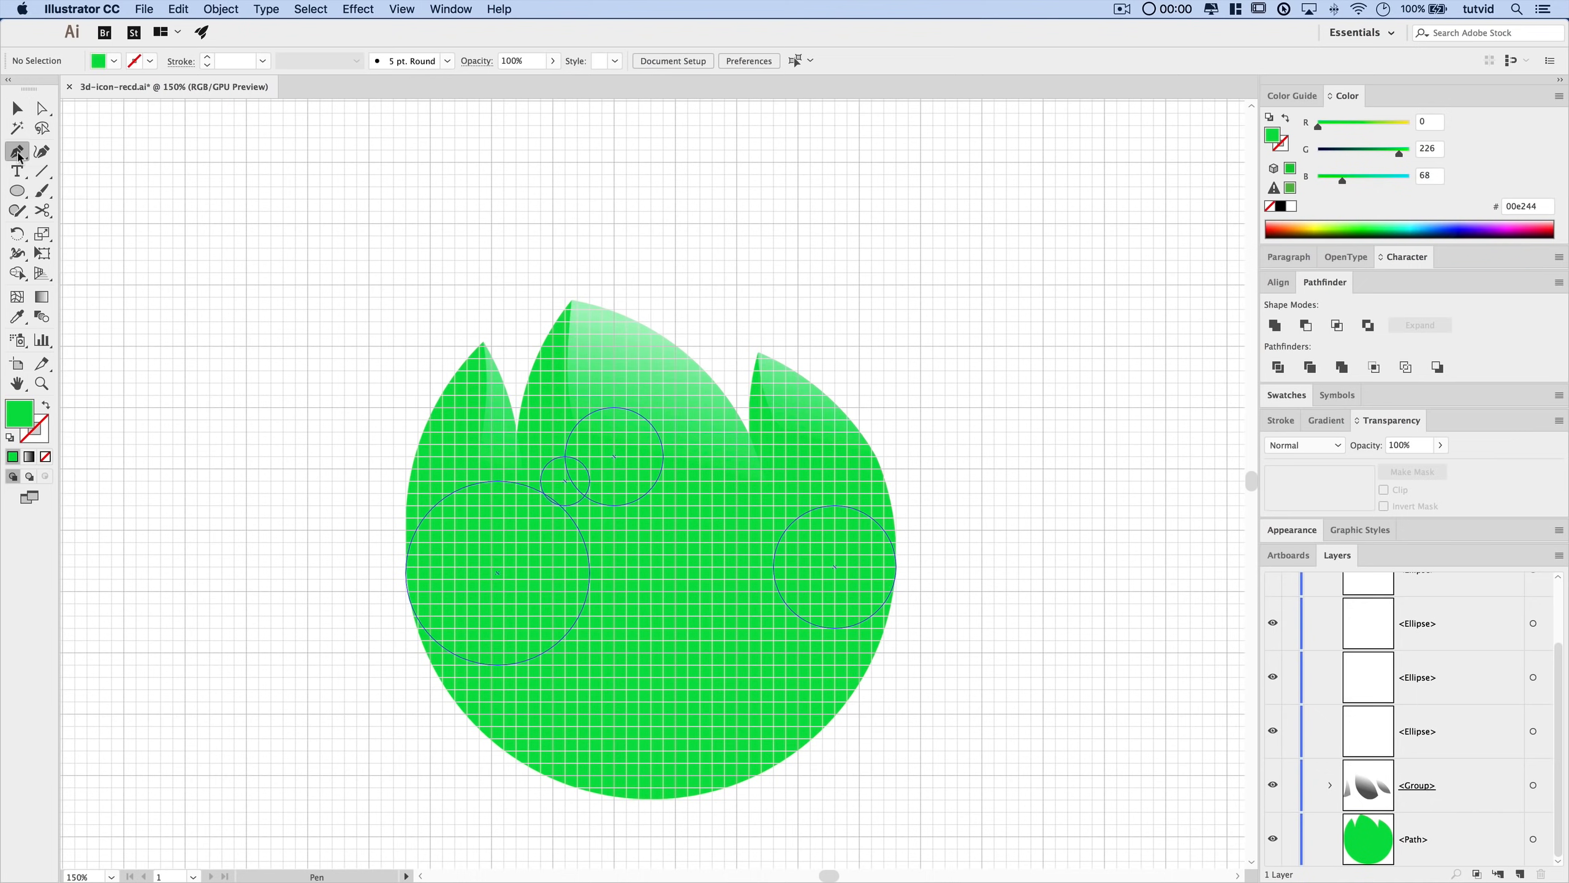
{"action": "double_click", "coordinate": [23, 420]}
{"action": "type", "text": "00dd39"}
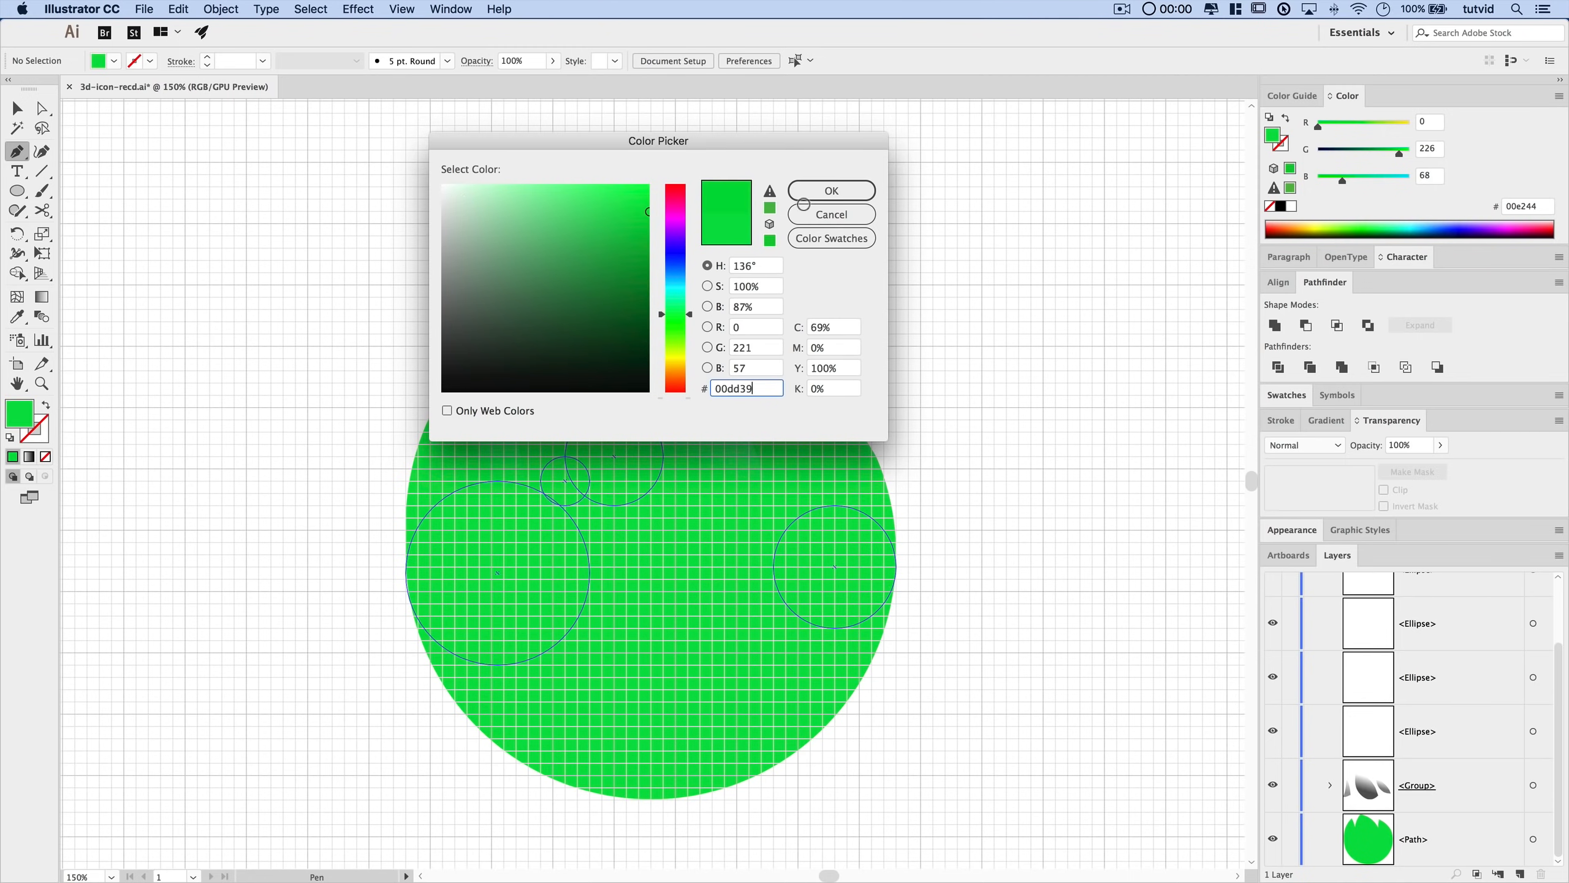
{"action": "left_click", "coordinate": [862, 193]}
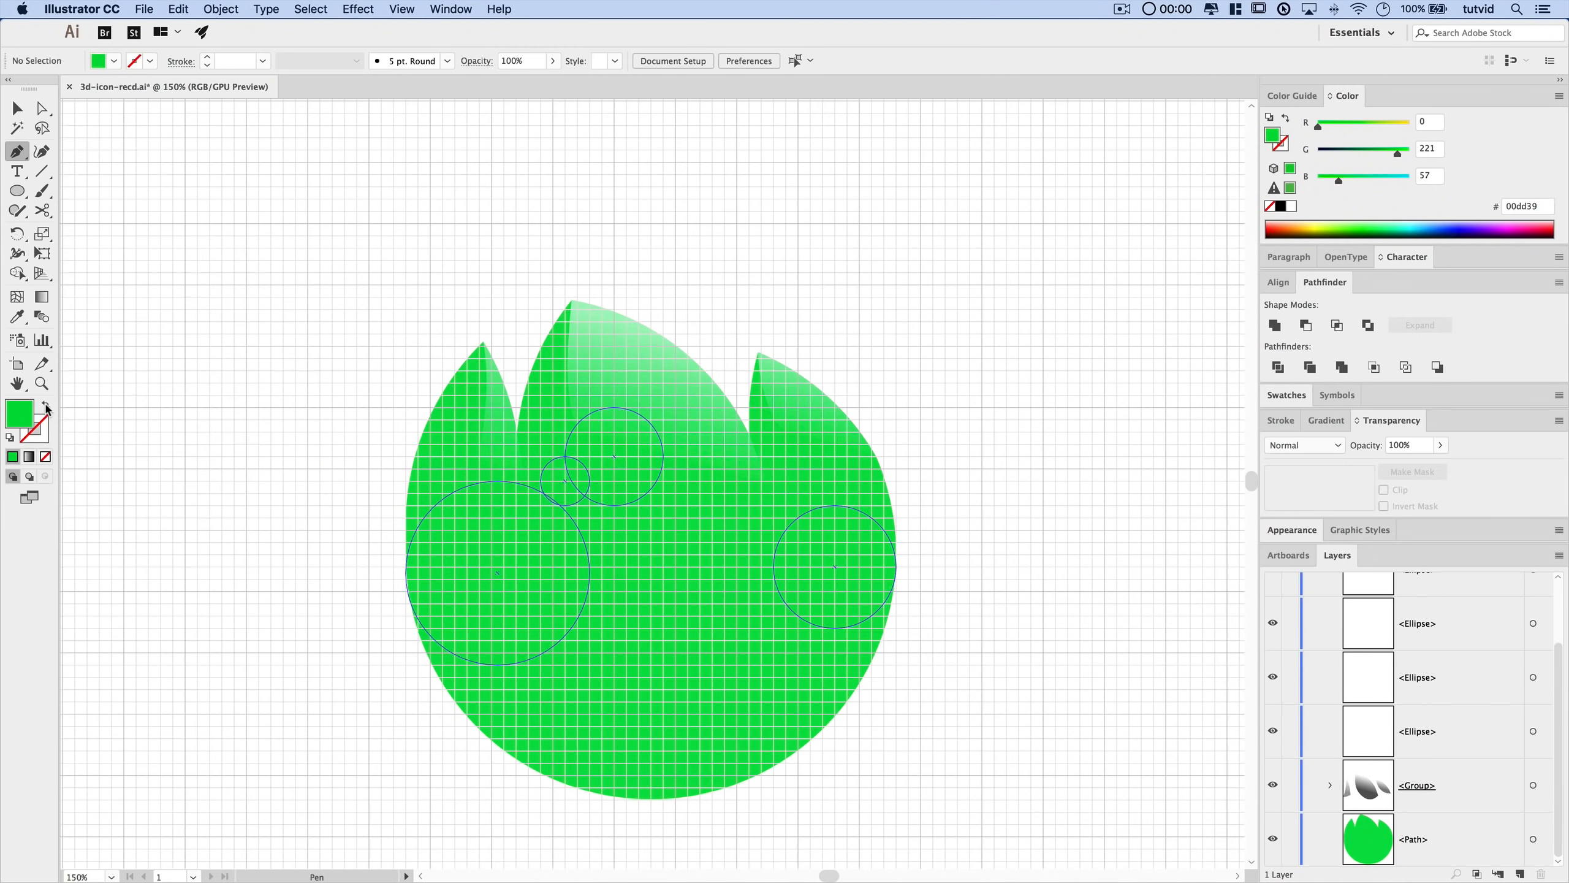
{"action": "left_click", "coordinate": [46, 405]}
{"action": "left_click", "coordinate": [49, 424]}
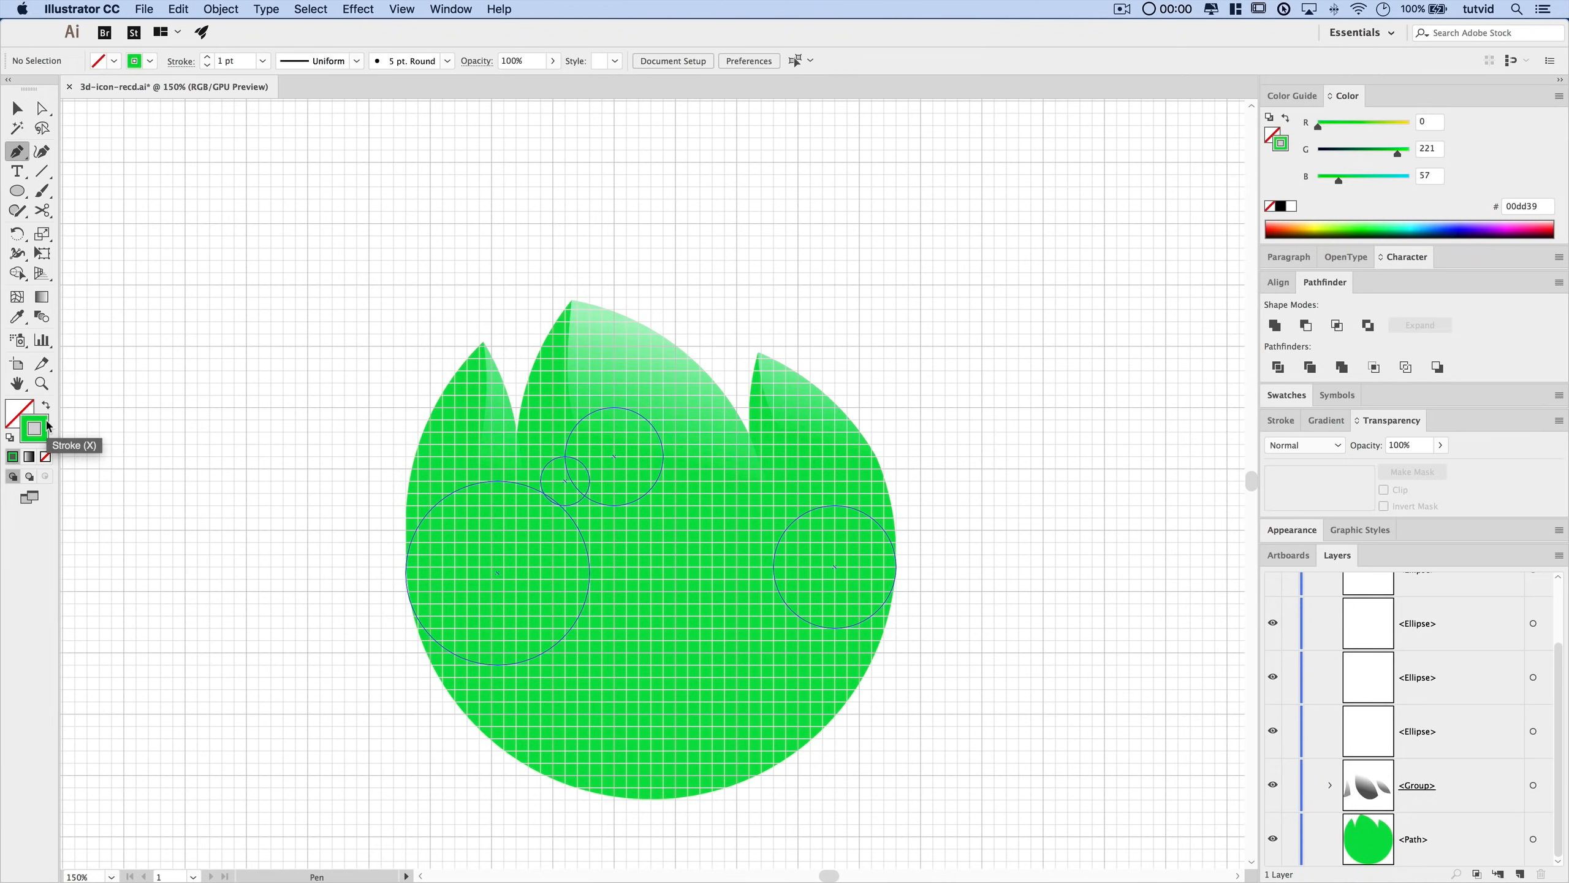
{"action": "double_click", "coordinate": [49, 424]}
{"action": "type", "text": "f7f7f7"}
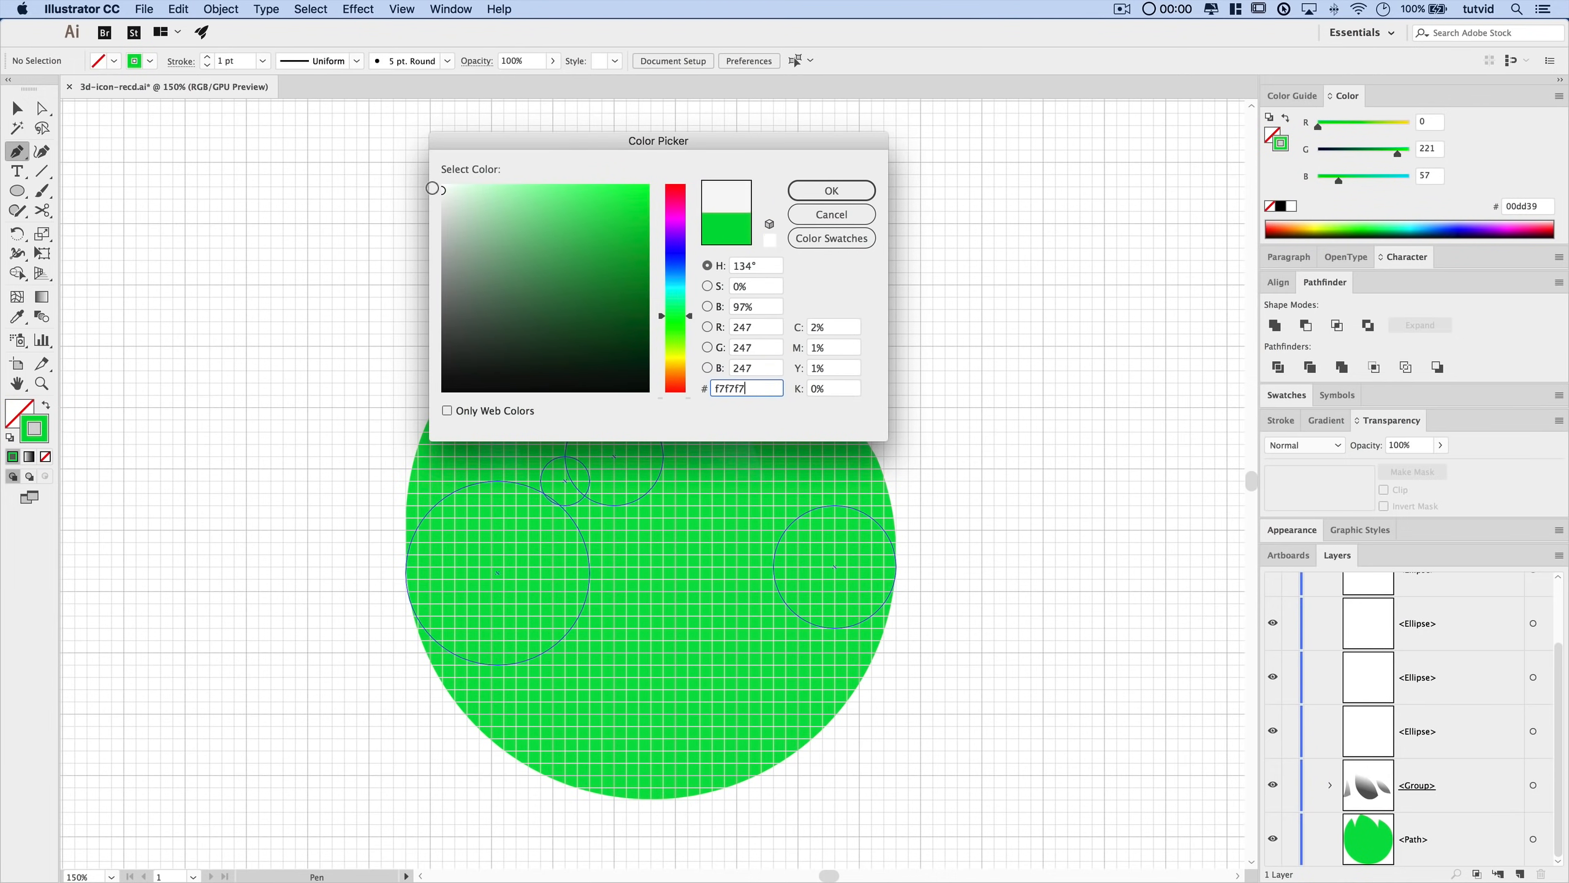
{"action": "left_click", "coordinate": [676, 253]}
{"action": "left_click", "coordinate": [644, 186]}
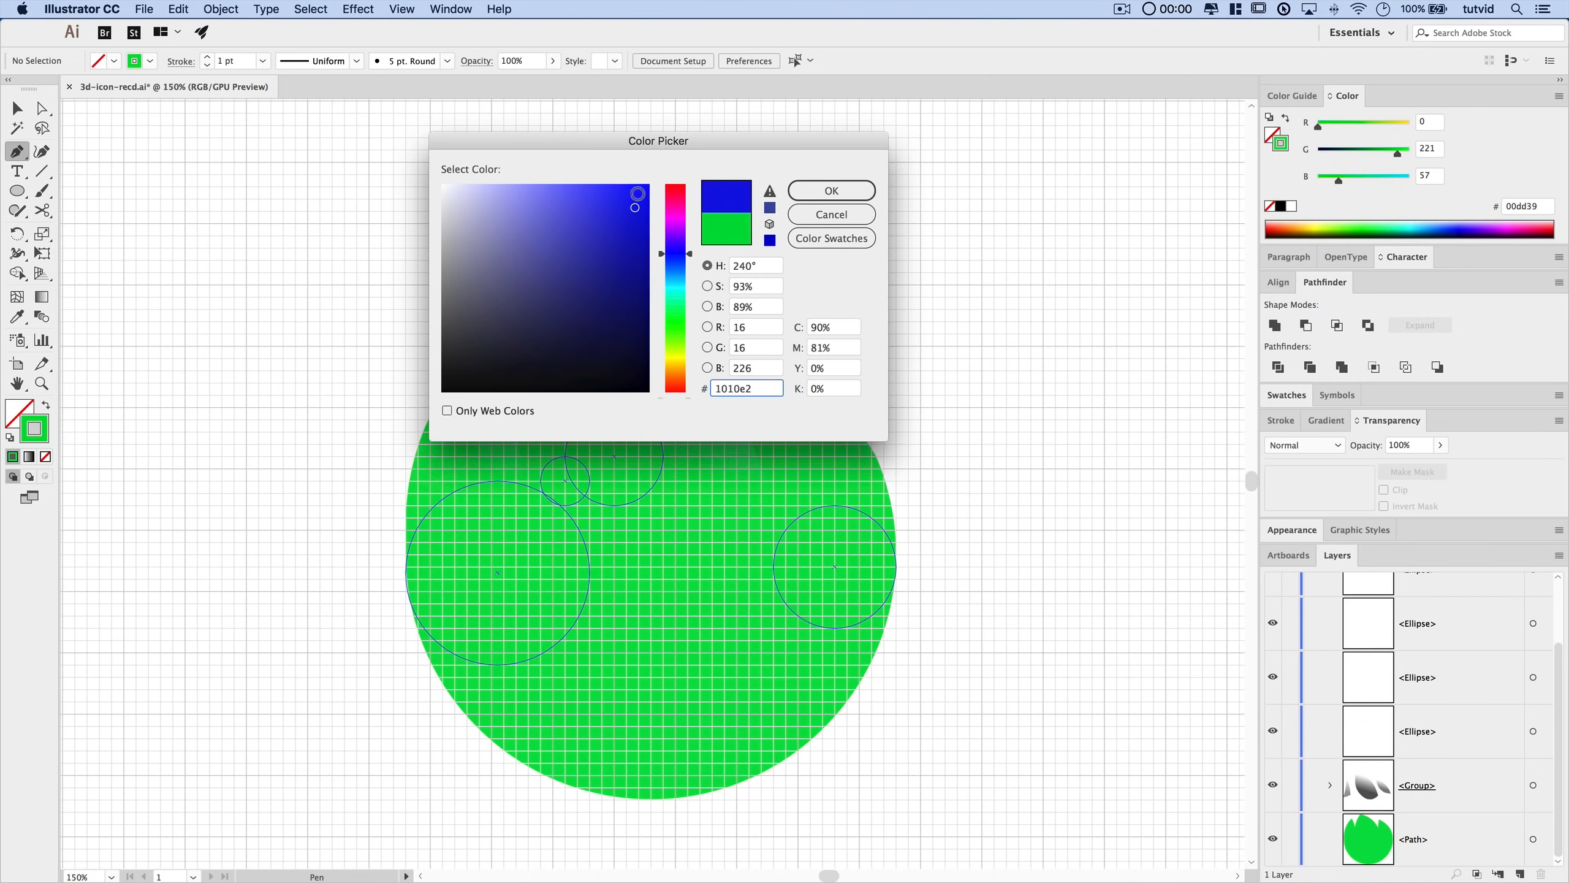
{"action": "left_click", "coordinate": [823, 192]}
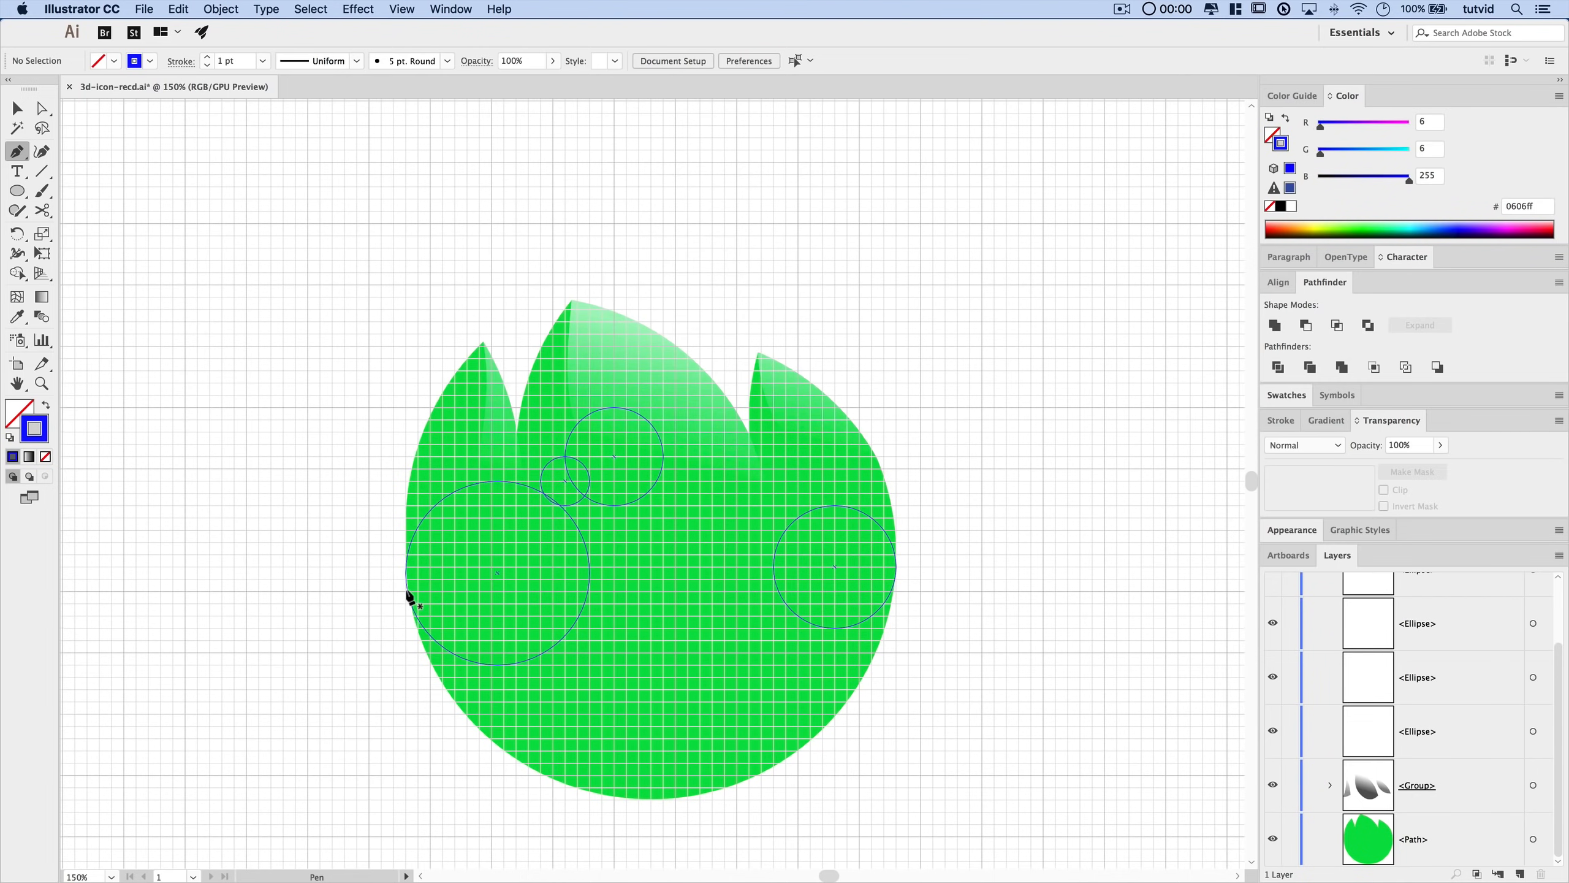
- Turn off Snap to Grid and trace a Pen curve from the silhouette's left edge under and around the 150 px circle guide to the 40 px guide
{"action": "left_click", "coordinate": [401, 8]}
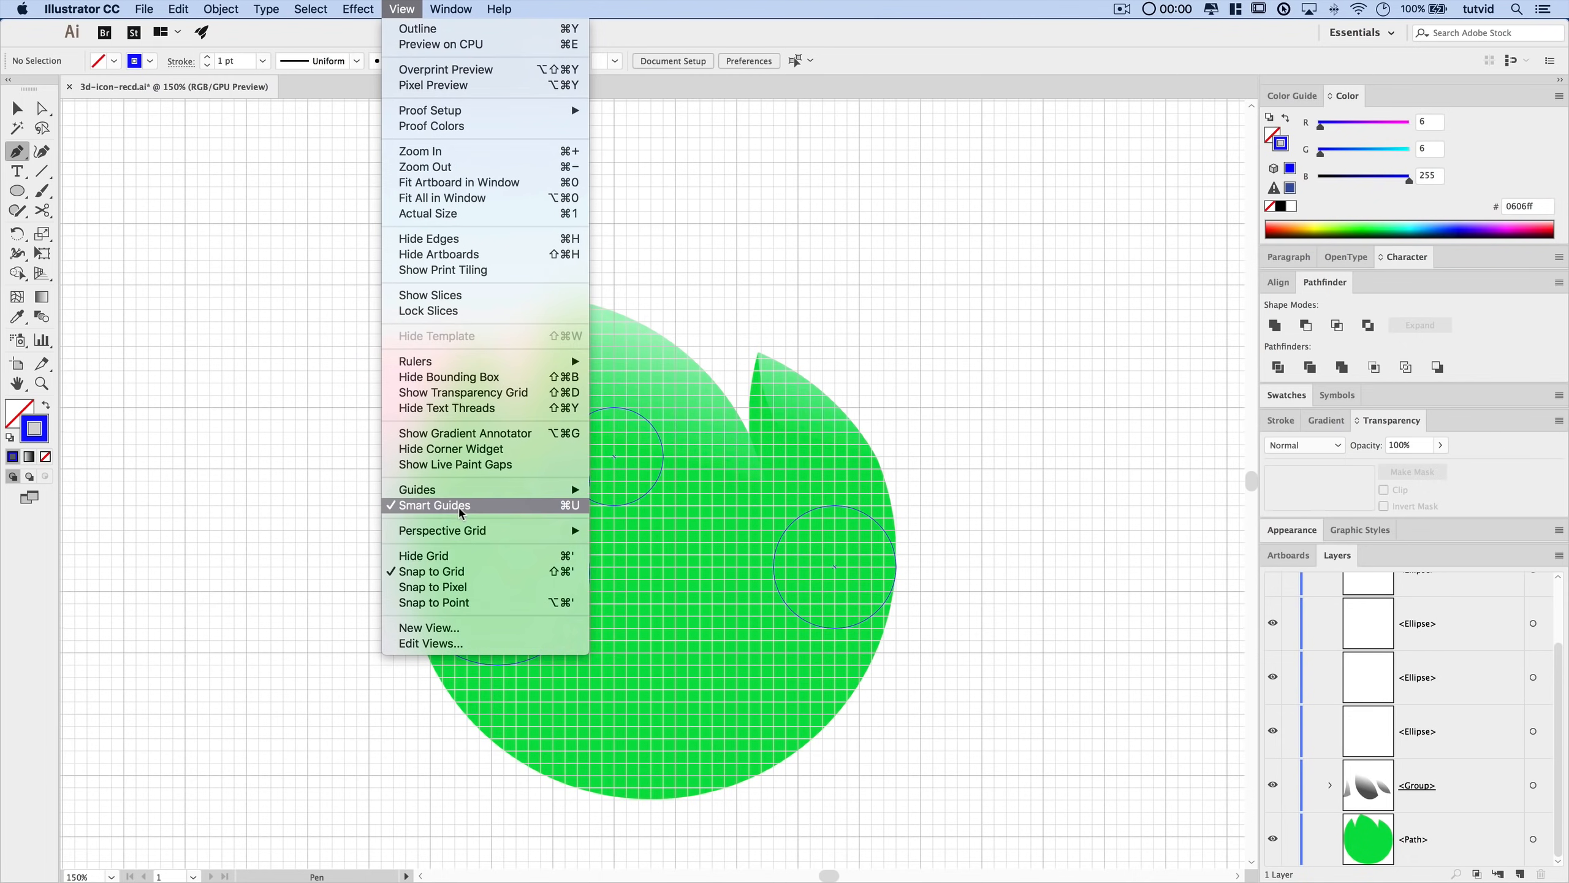
{"action": "left_click", "coordinate": [450, 571]}
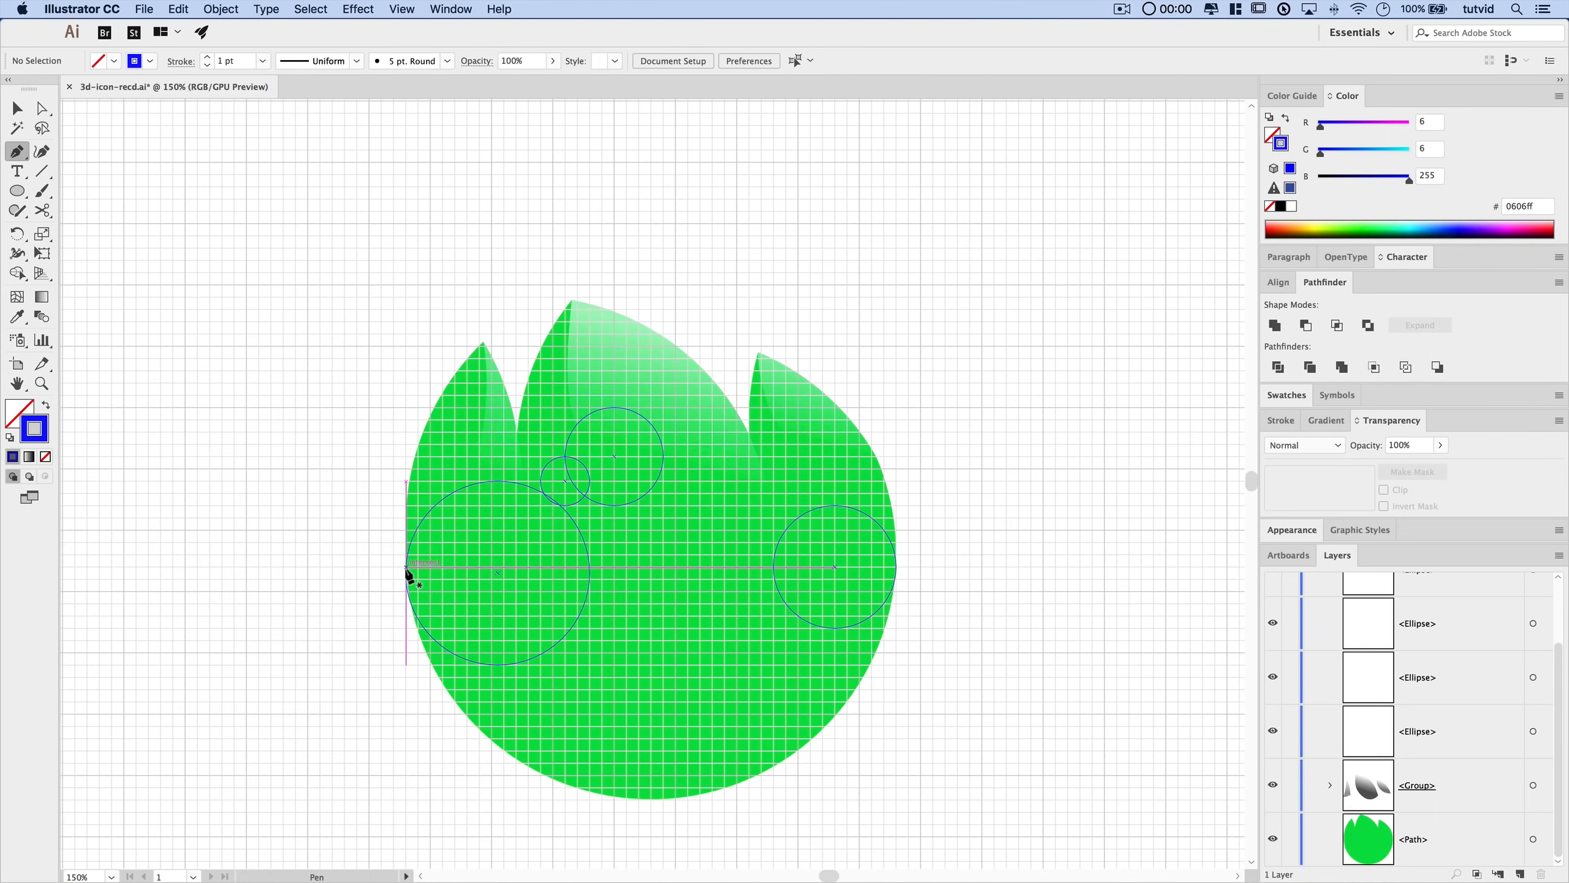
{"action": "left_click_drag", "start_coordinate": [405, 567], "coordinate": [406, 665]}
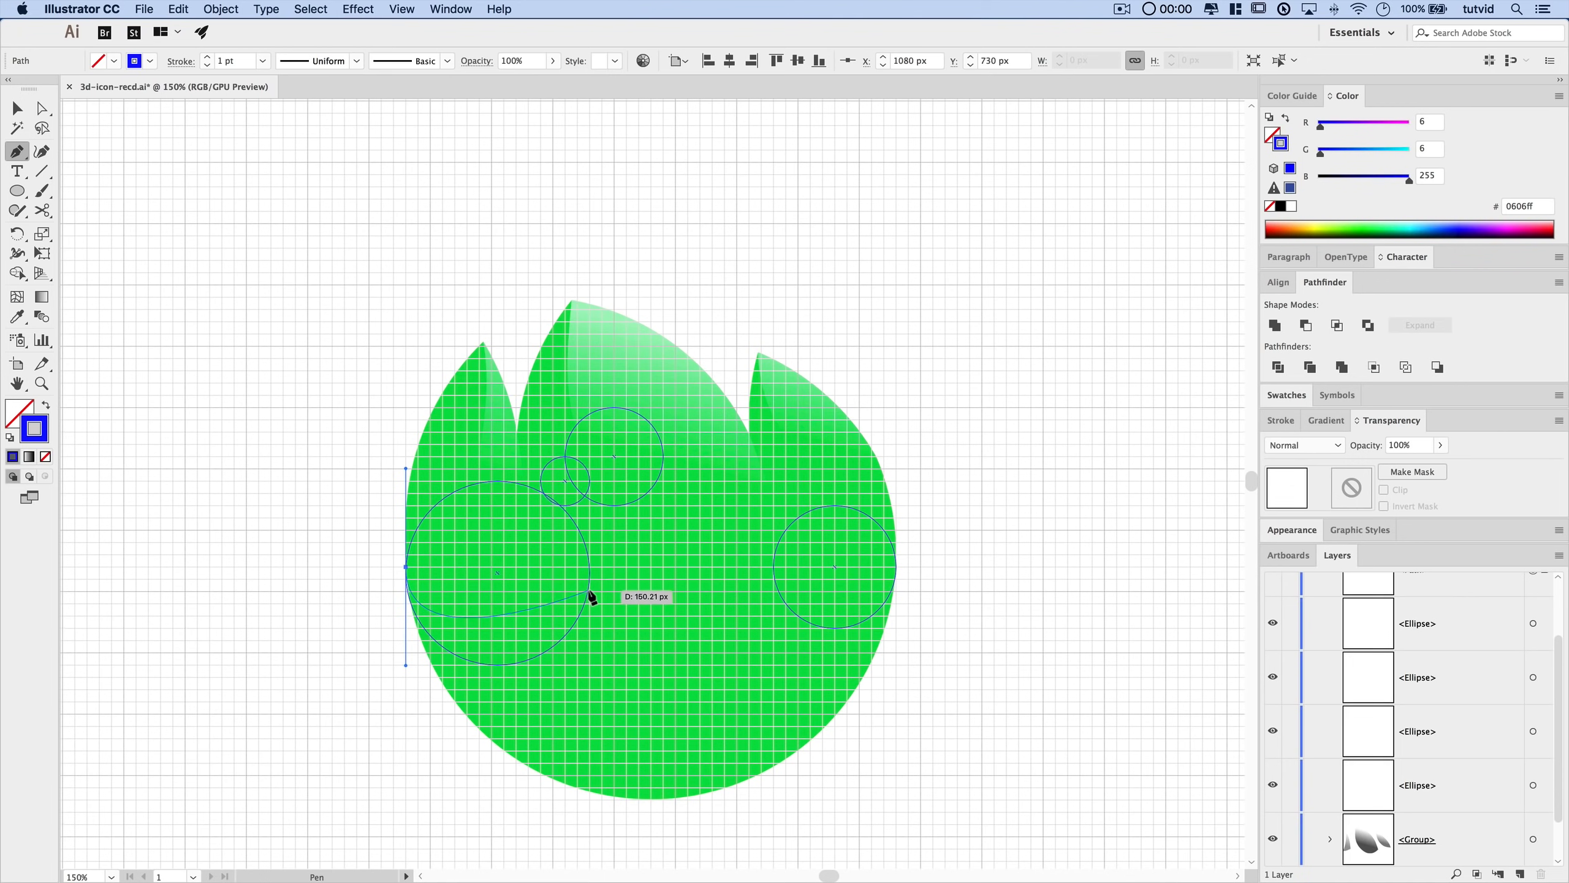
{"action": "left_click_drag", "start_coordinate": [590, 593], "coordinate": [656, 465]}
{"action": "key", "text": "ctrl+z"}
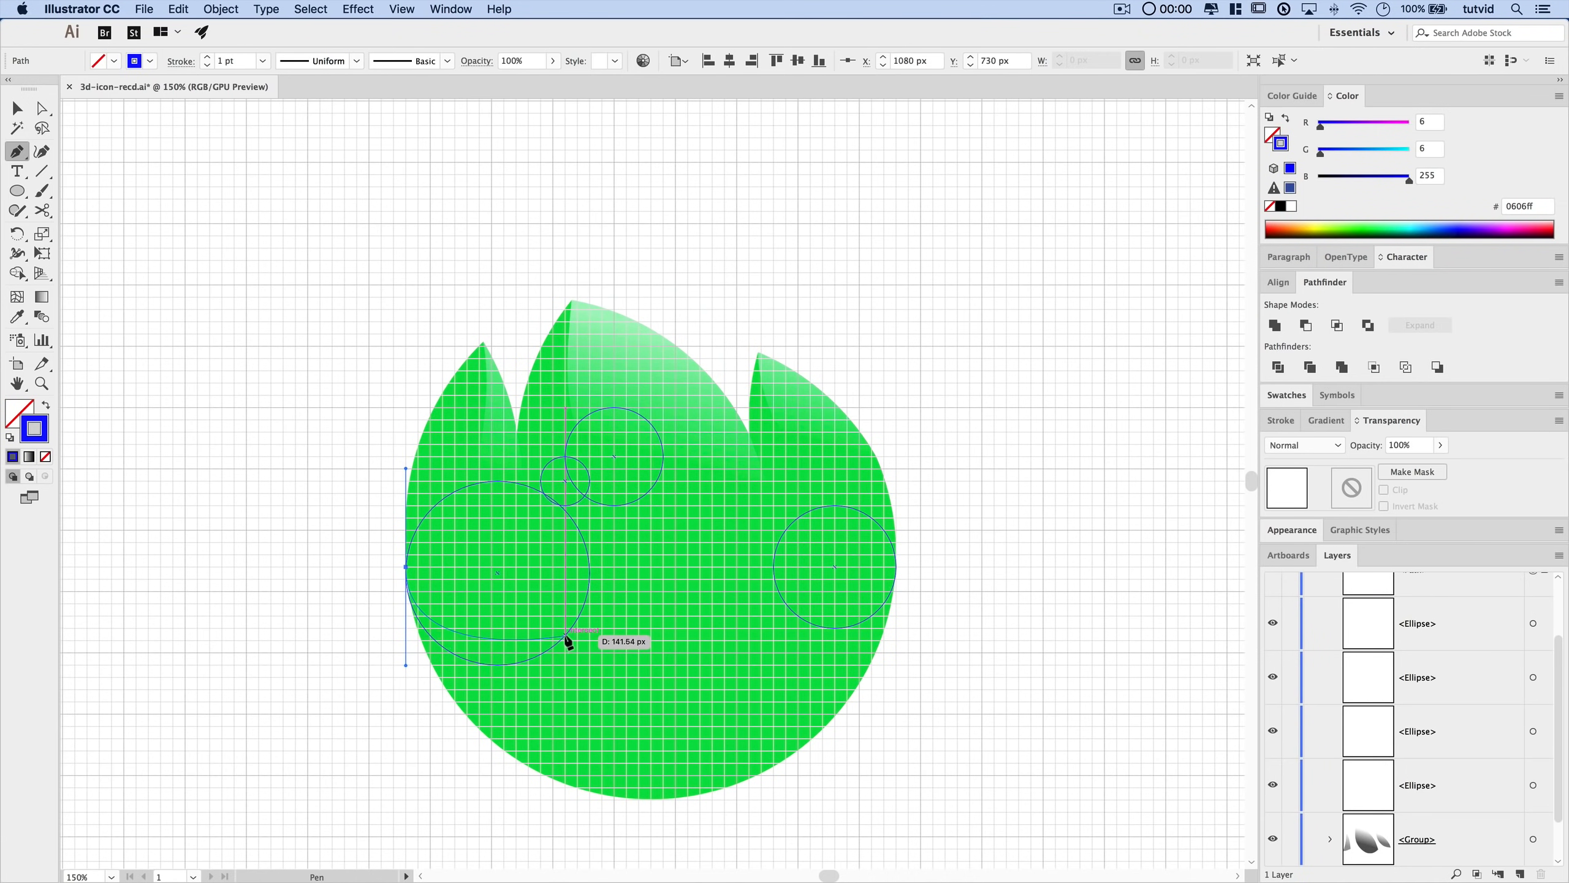
{"action": "left_click_drag", "start_coordinate": [566, 637], "coordinate": [620, 578]}
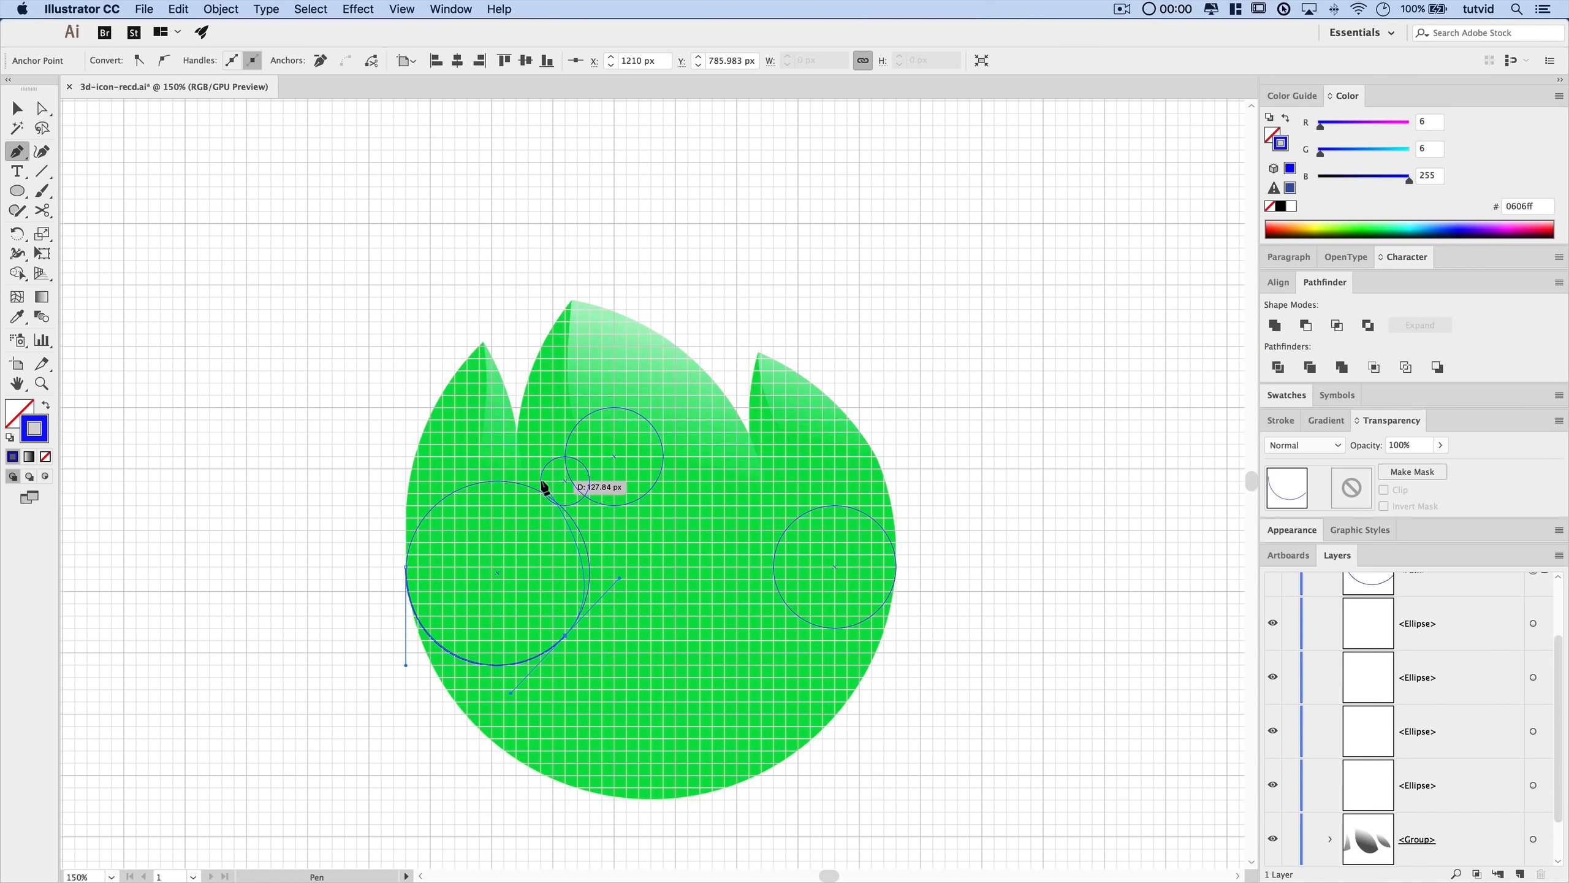
{"action": "left_click_drag", "start_coordinate": [542, 483], "coordinate": [488, 460]}
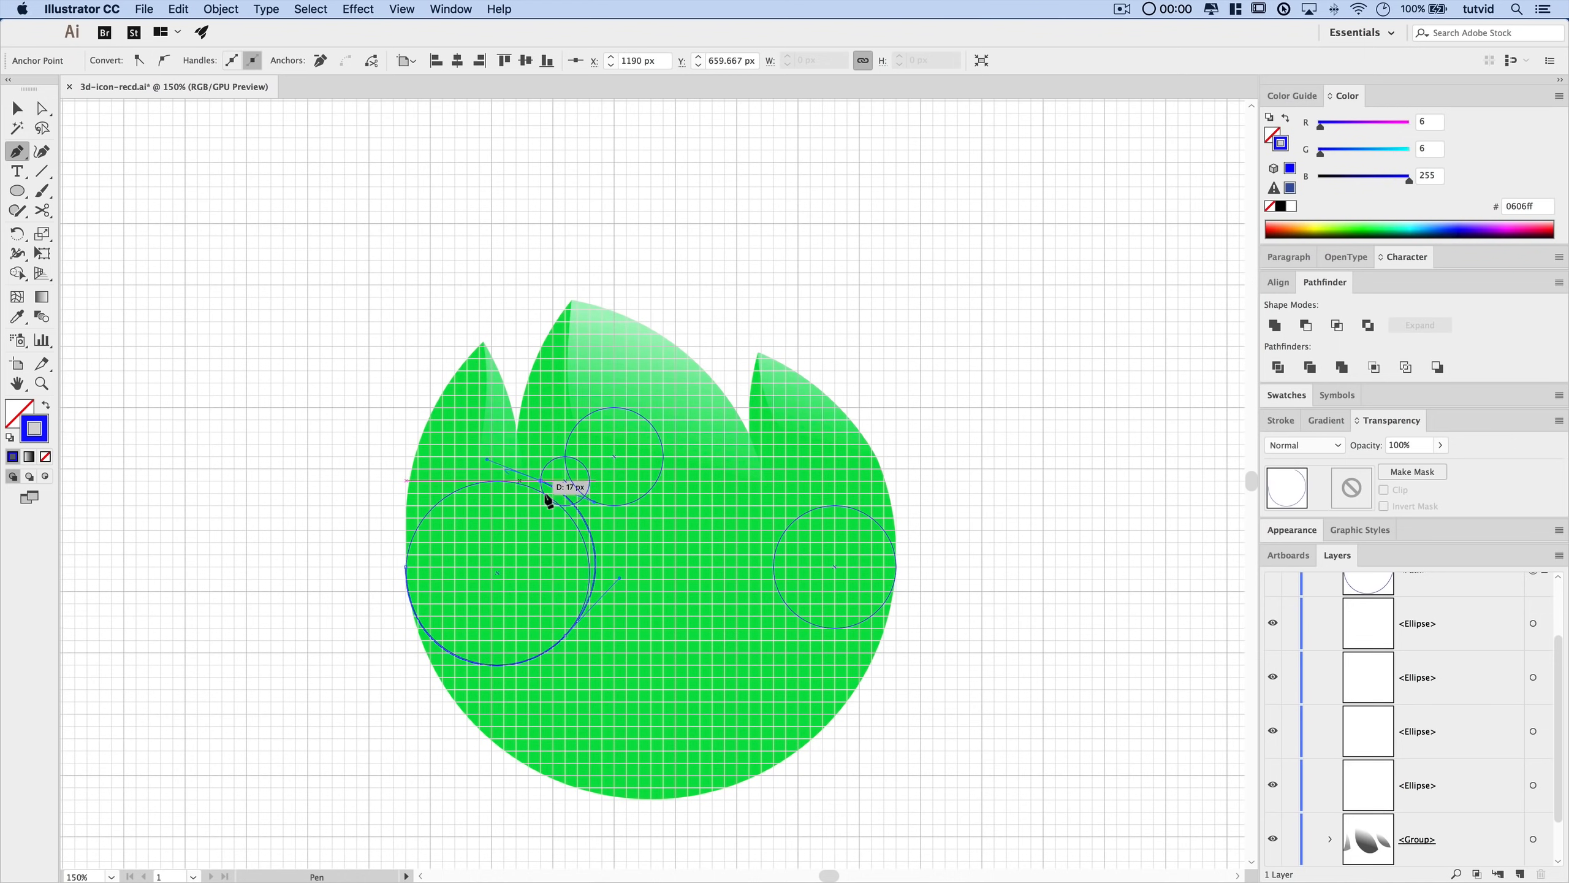
- Make a corner at the last anchor and continue the curve around the 40 px guide and over the top of the 80 px guide
{"action": "key", "text": "alt"}
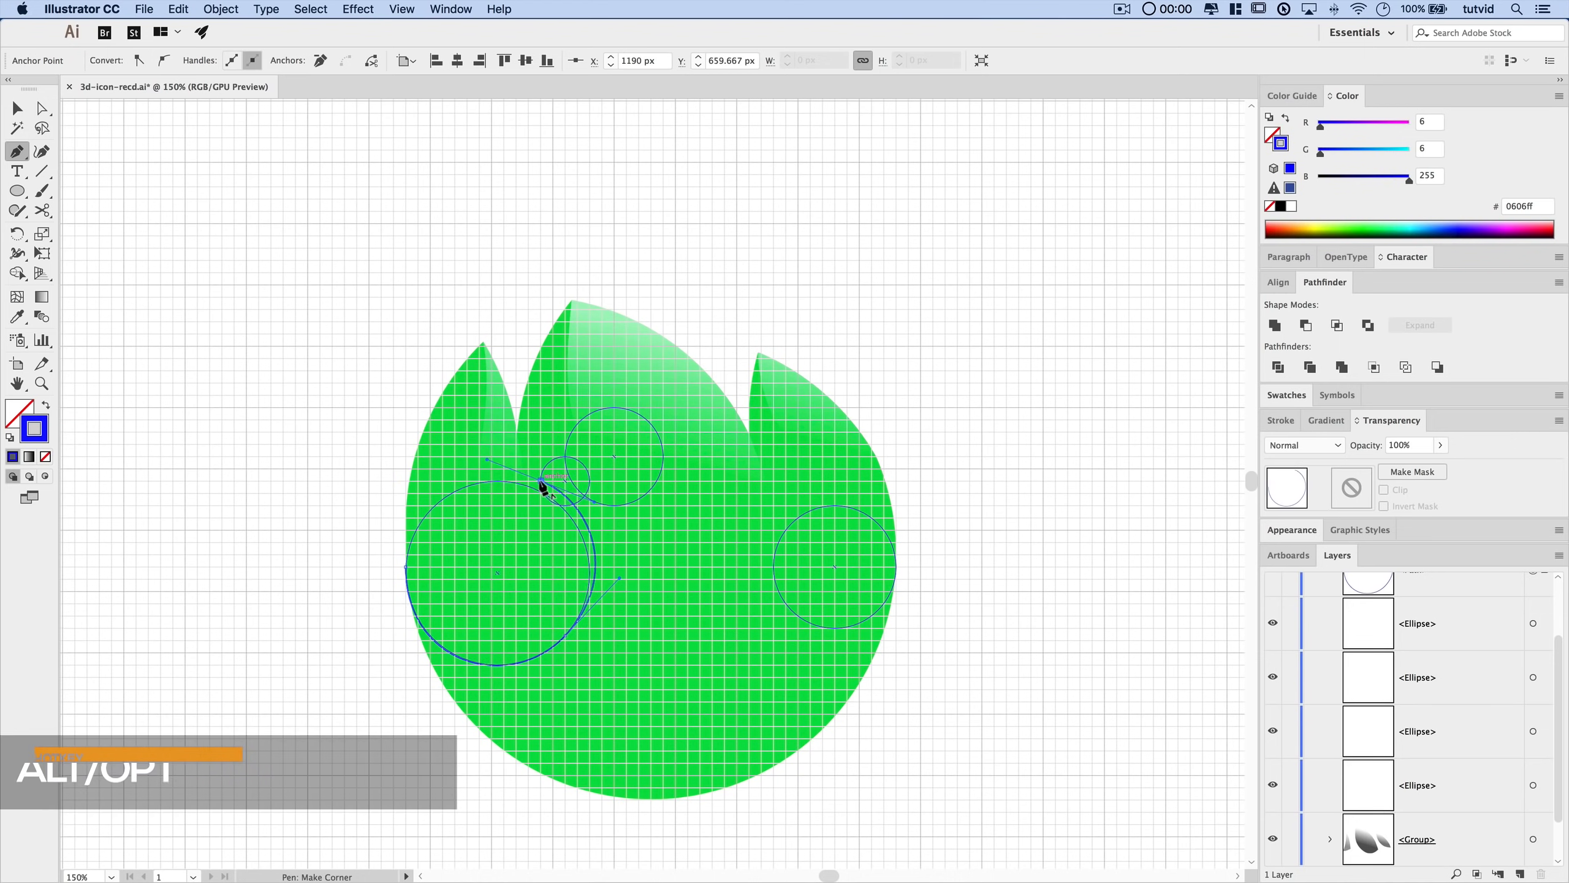
{"action": "left_click_drag", "start_coordinate": [542, 483], "coordinate": [574, 467]}
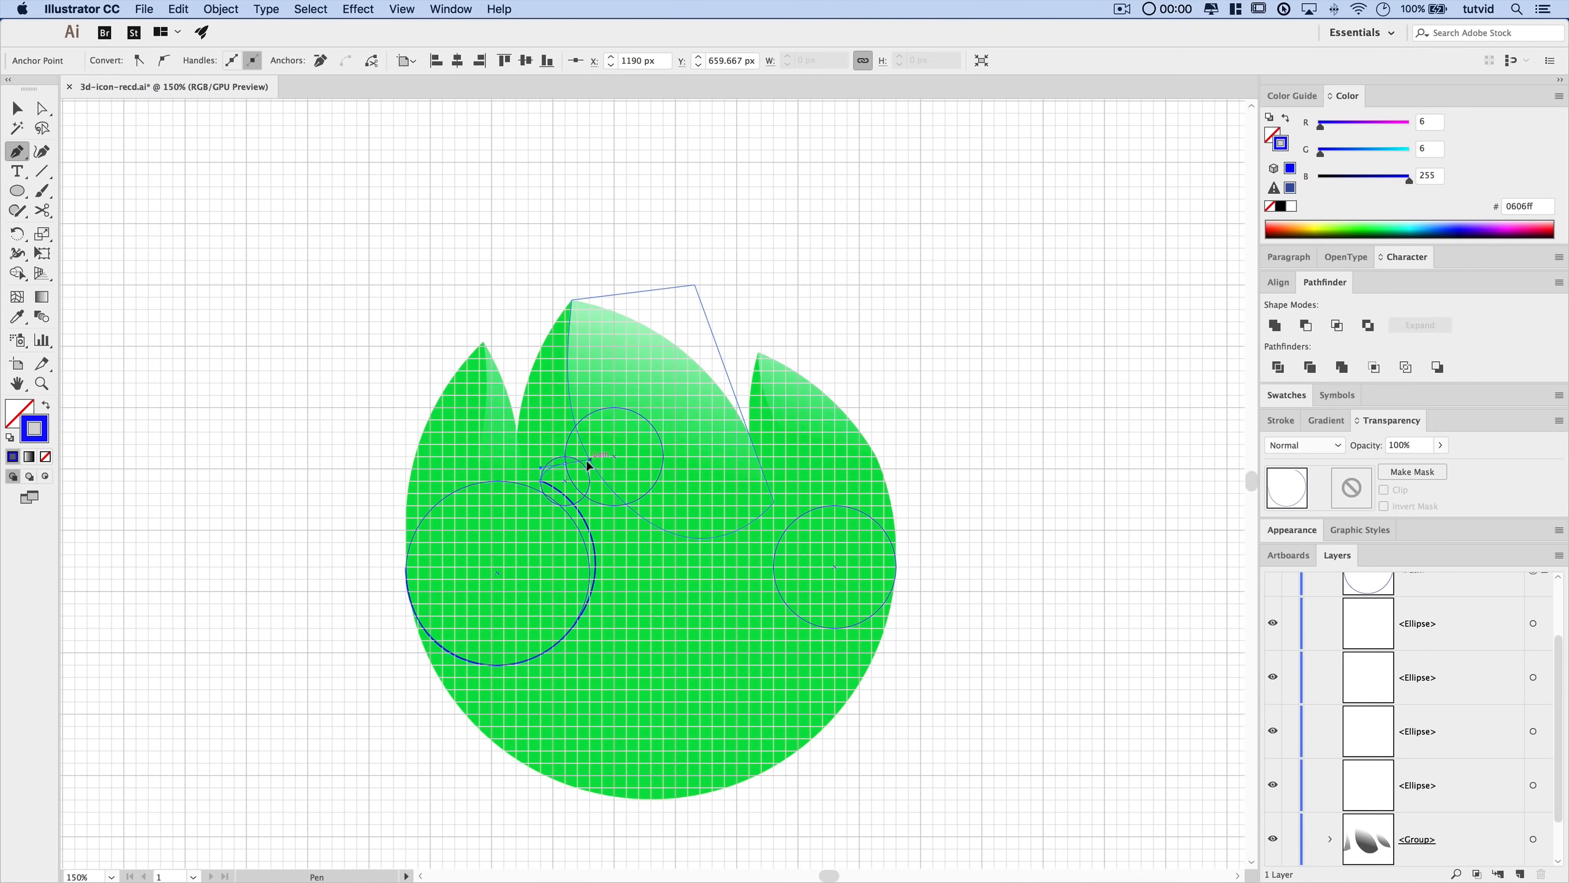
{"action": "left_click_drag", "start_coordinate": [583, 461], "coordinate": [584, 463]}
{"action": "left_click_drag", "start_coordinate": [564, 418], "coordinate": [699, 512]}
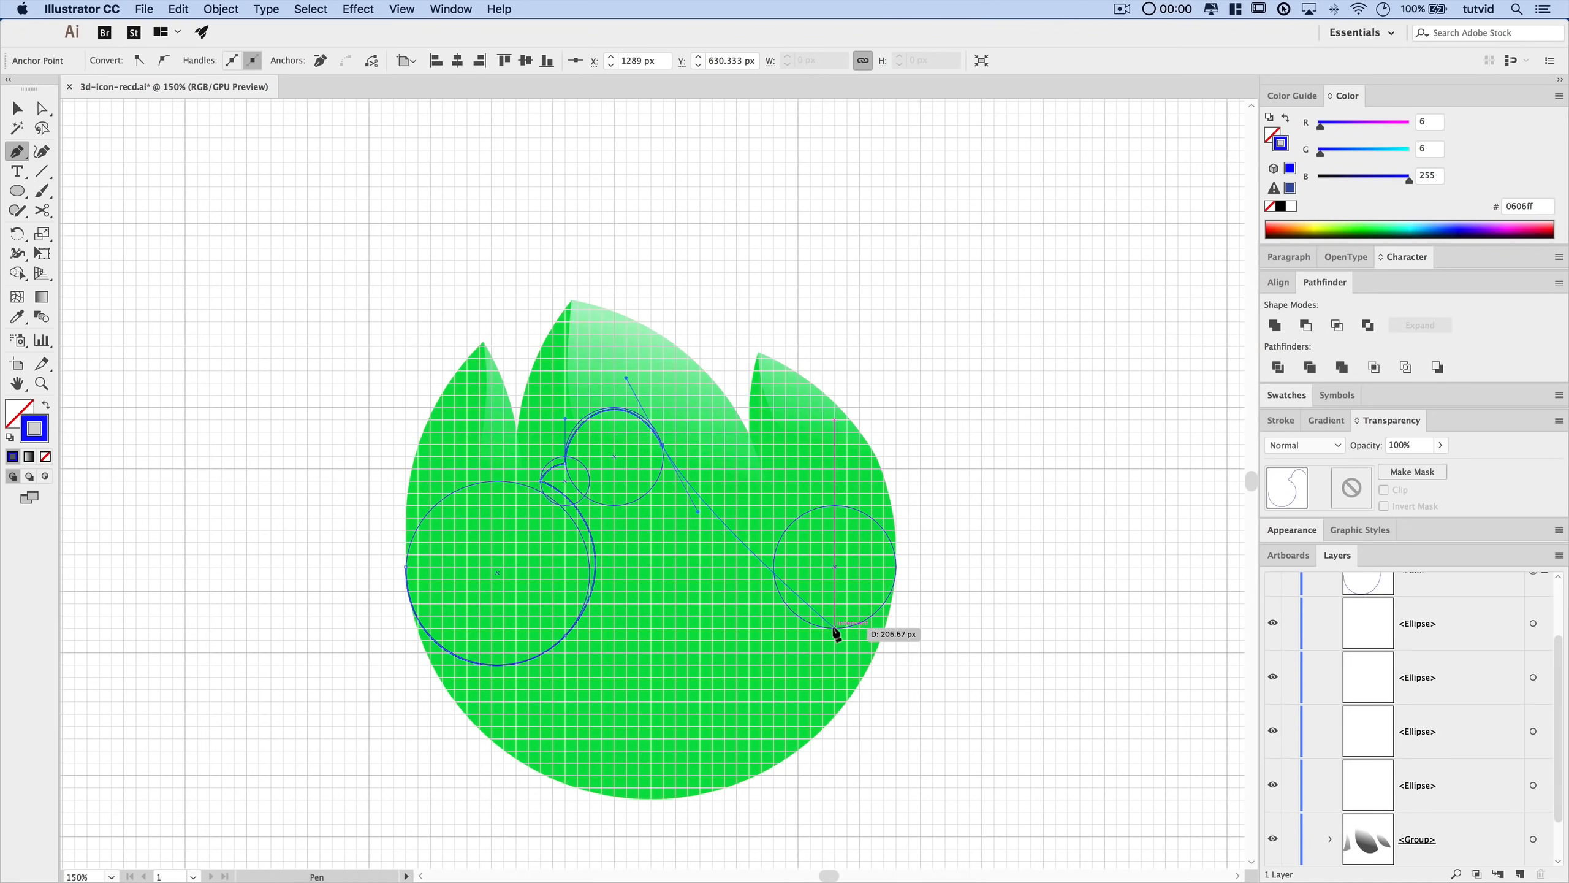
- Extend the Pen curve under the right-hand circle guide, up past the silhouette's right edge and down outside it
{"action": "left_click_drag", "start_coordinate": [834, 629], "coordinate": [893, 623]}
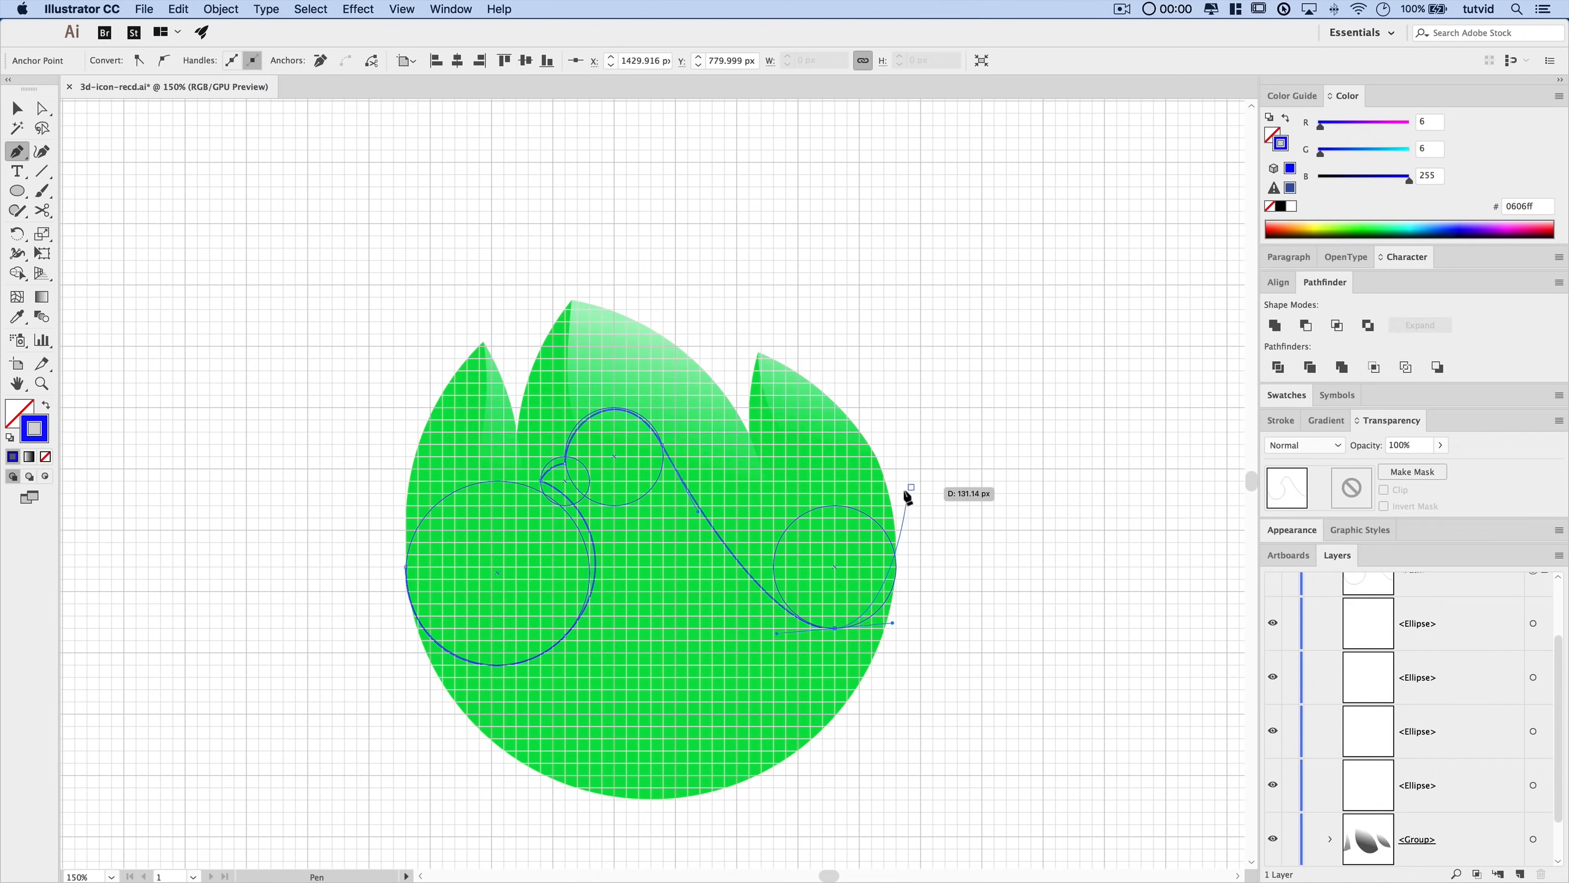
{"action": "left_click_drag", "start_coordinate": [919, 467], "coordinate": [934, 350]}
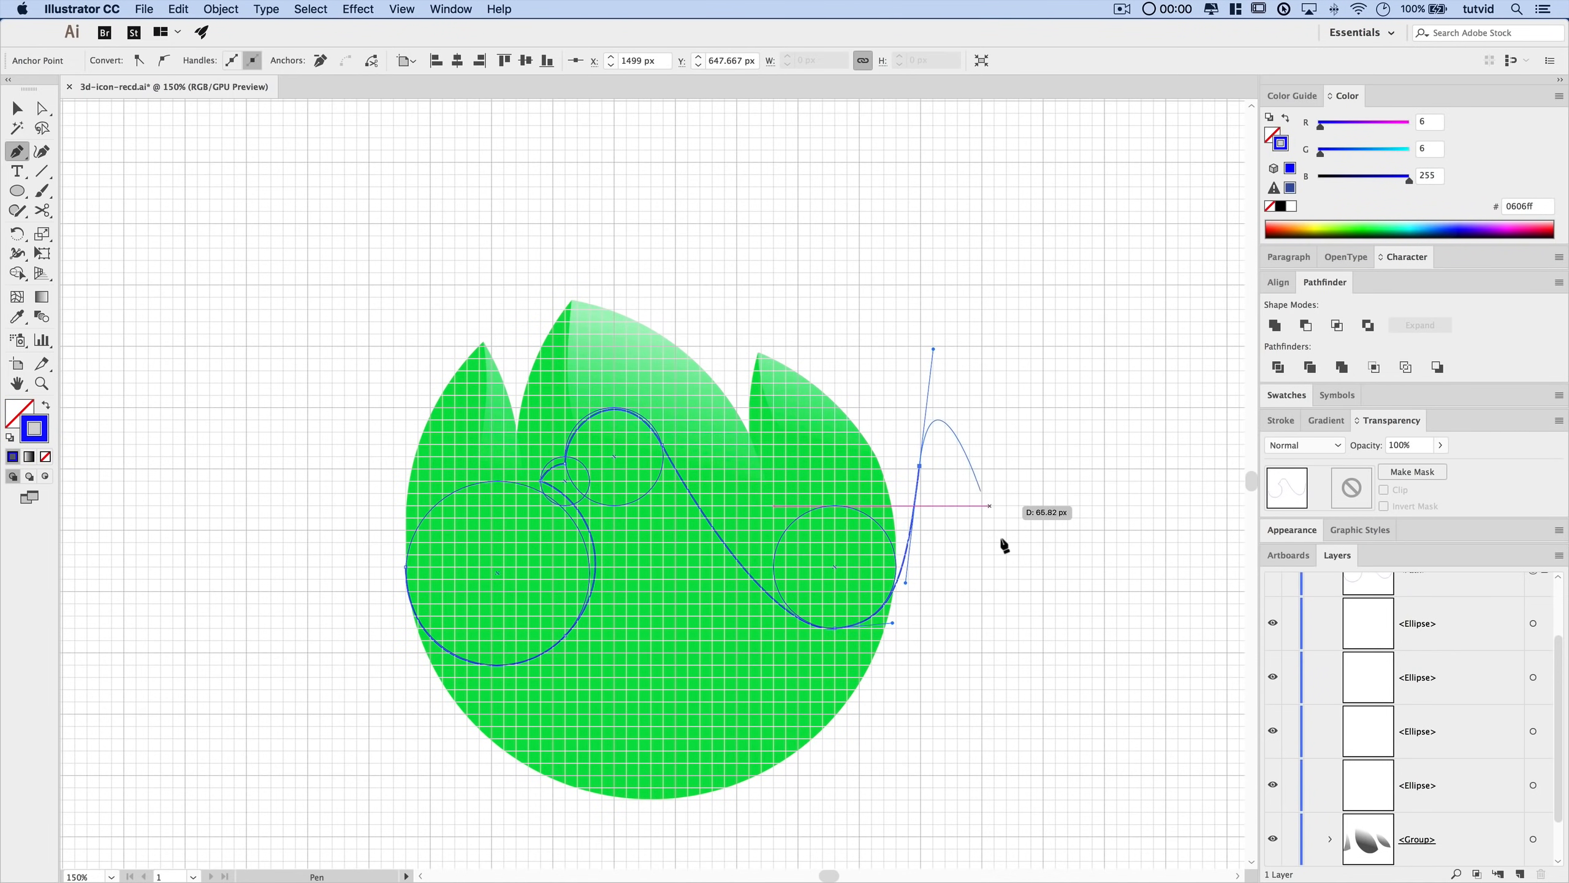
{"action": "left_click", "coordinate": [1001, 669]}
- Close the Pen path with straight segments loosely around the silhouette's lower half, back to the starting anchor on its left edge
{"action": "left_click", "coordinate": [943, 791]}
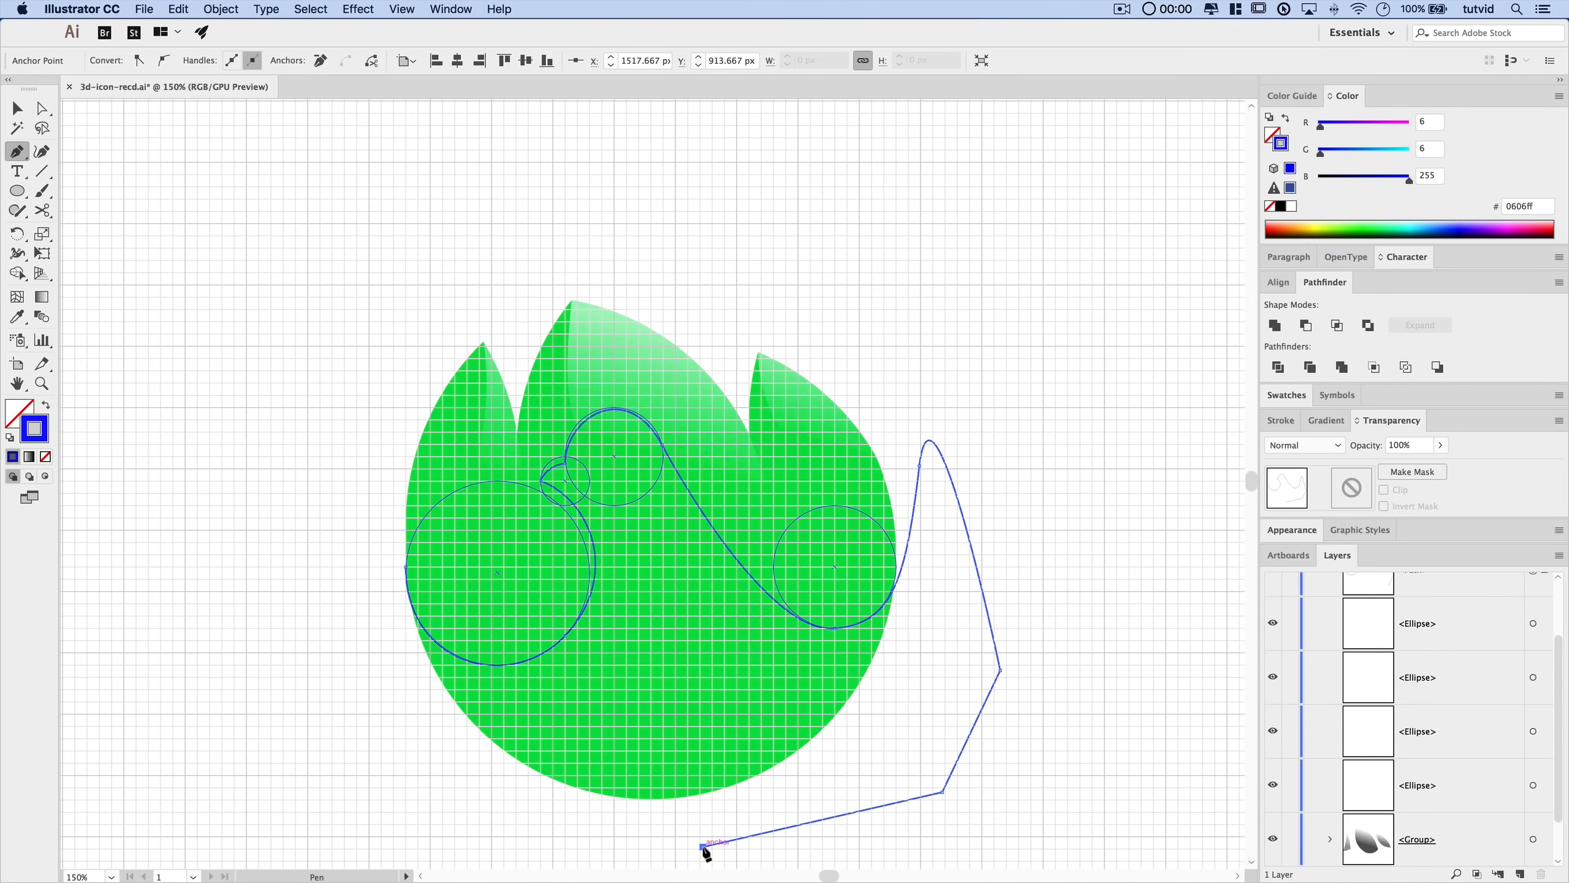
{"action": "left_click", "coordinate": [701, 845]}
{"action": "left_click", "coordinate": [559, 841]}
{"action": "left_click", "coordinate": [405, 791]}
{"action": "left_click", "coordinate": [349, 709]}
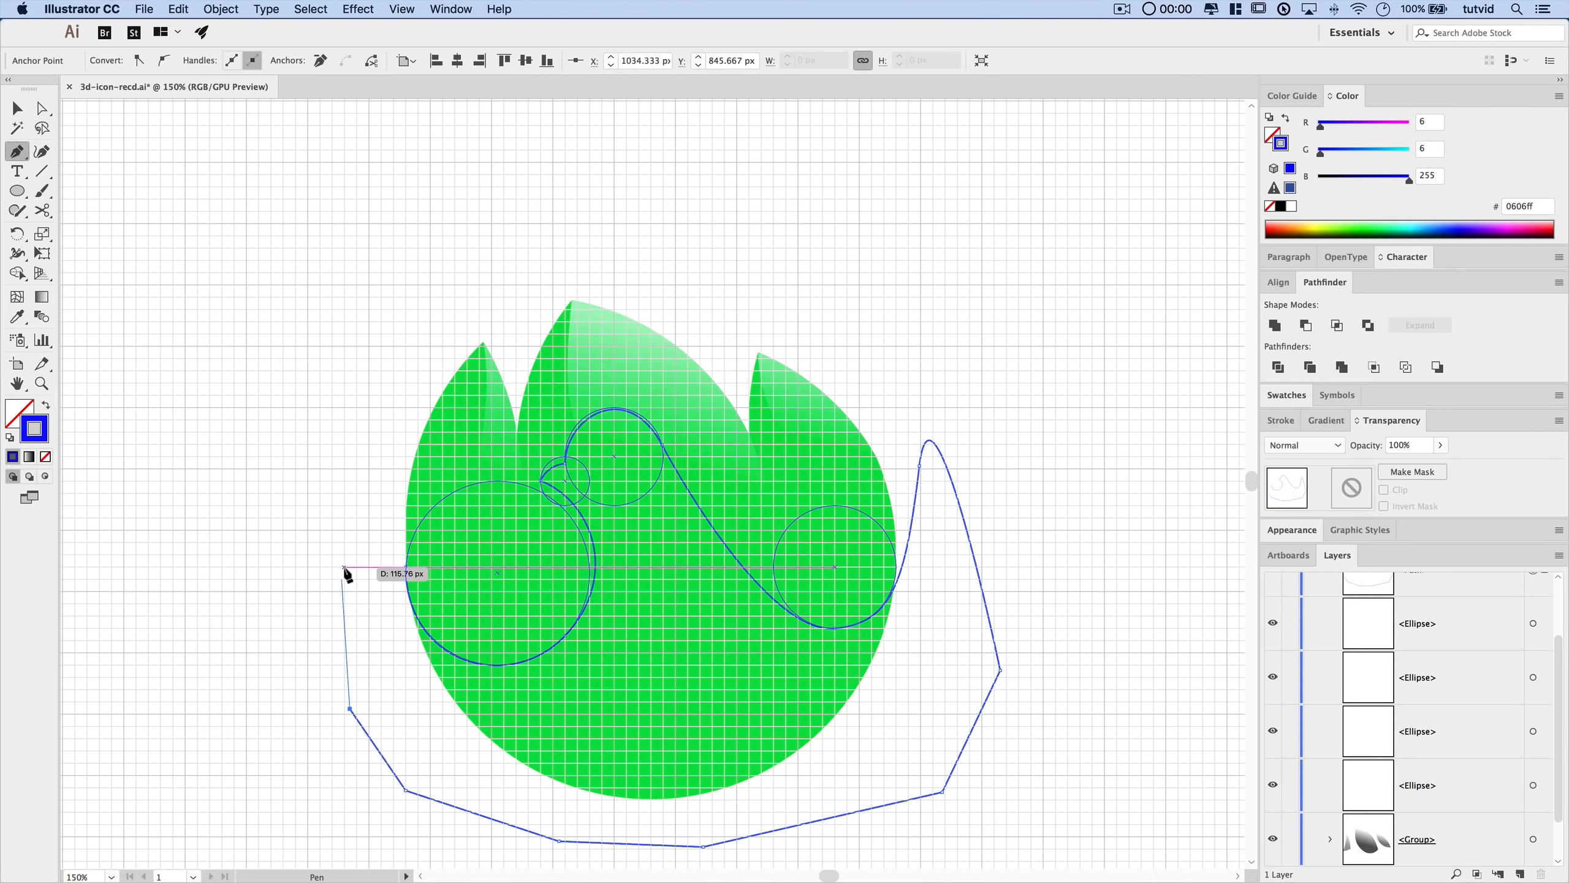
{"action": "left_click", "coordinate": [344, 567]}
{"action": "left_click_drag", "start_coordinate": [405, 567], "coordinate": [405, 665]}
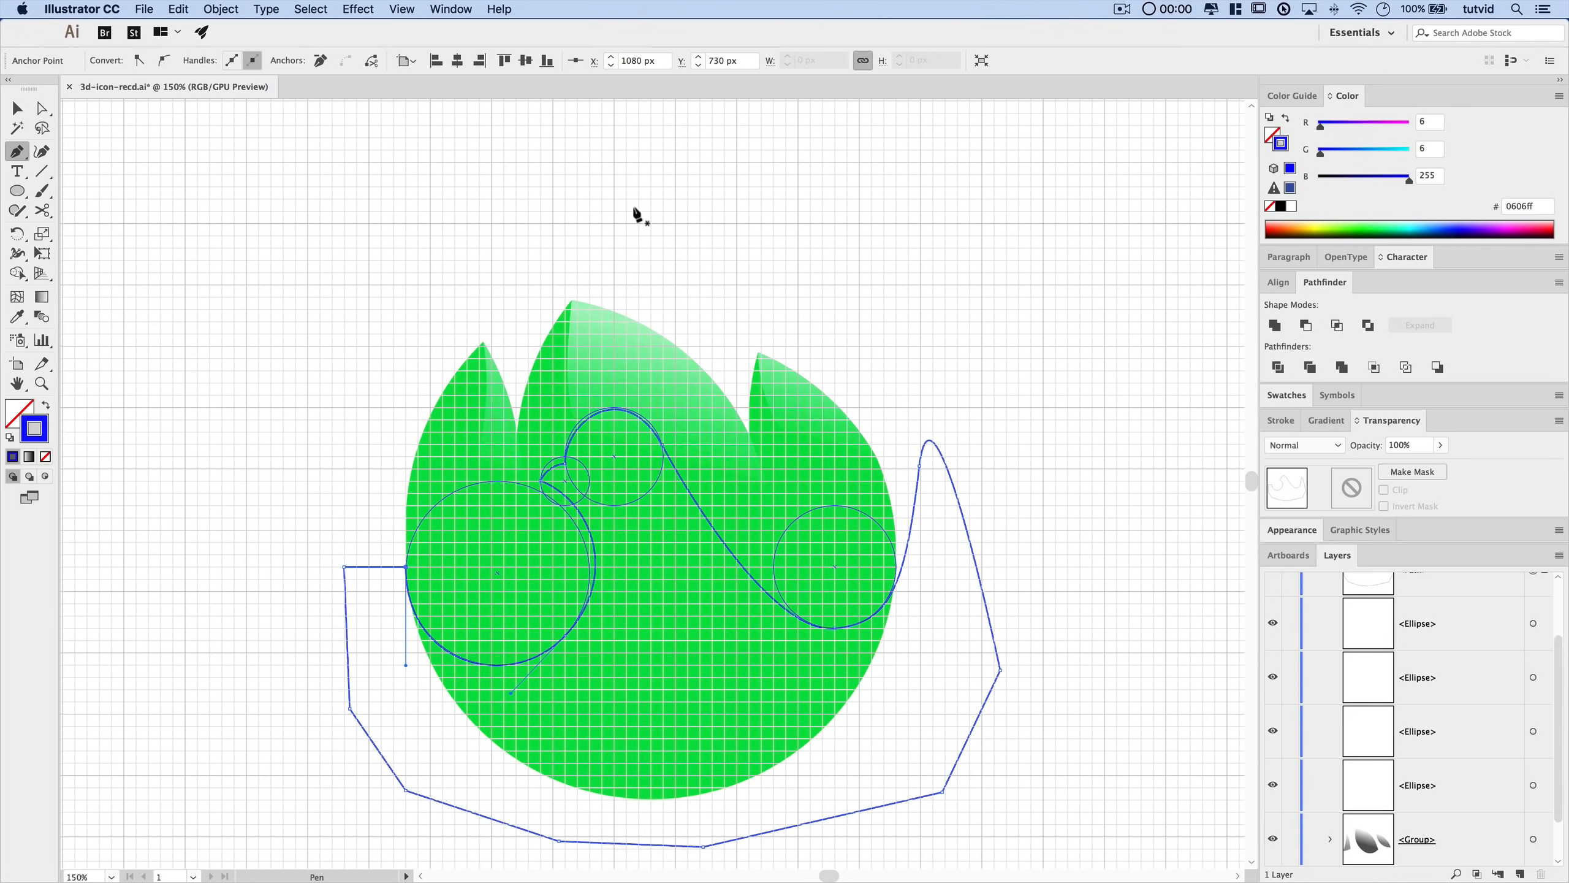
- Hide the circle guides and swap the wave path's fill and stroke to give it a solid blue fill with no stroke
{"action": "left_click", "coordinate": [406, 7]}
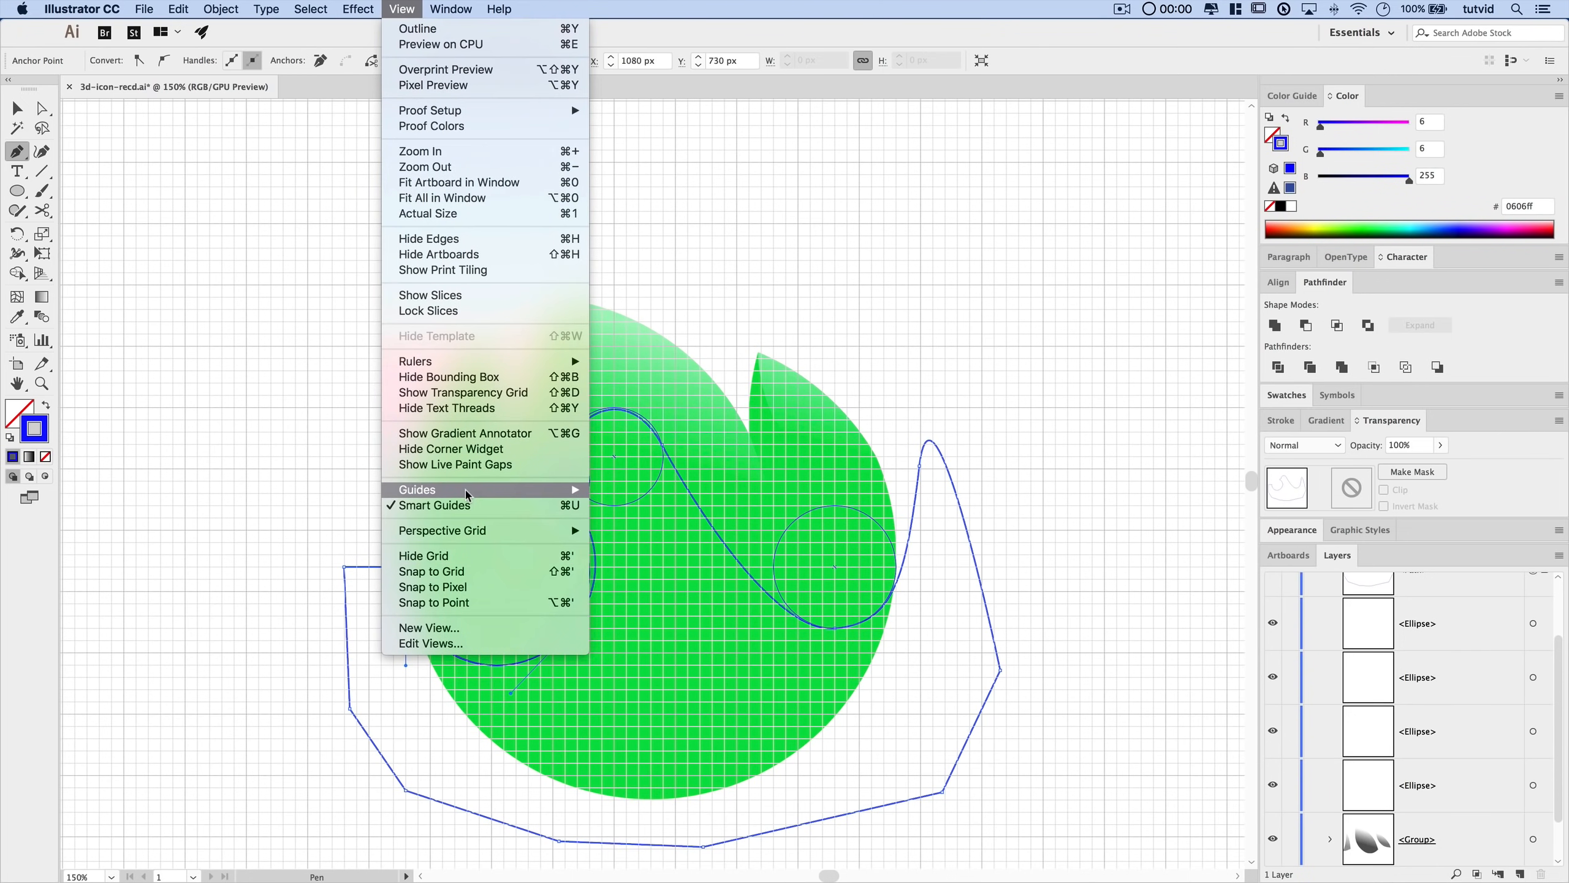
{"action": "mouse_move", "coordinate": [467, 489]}
{"action": "left_click", "coordinate": [649, 489]}
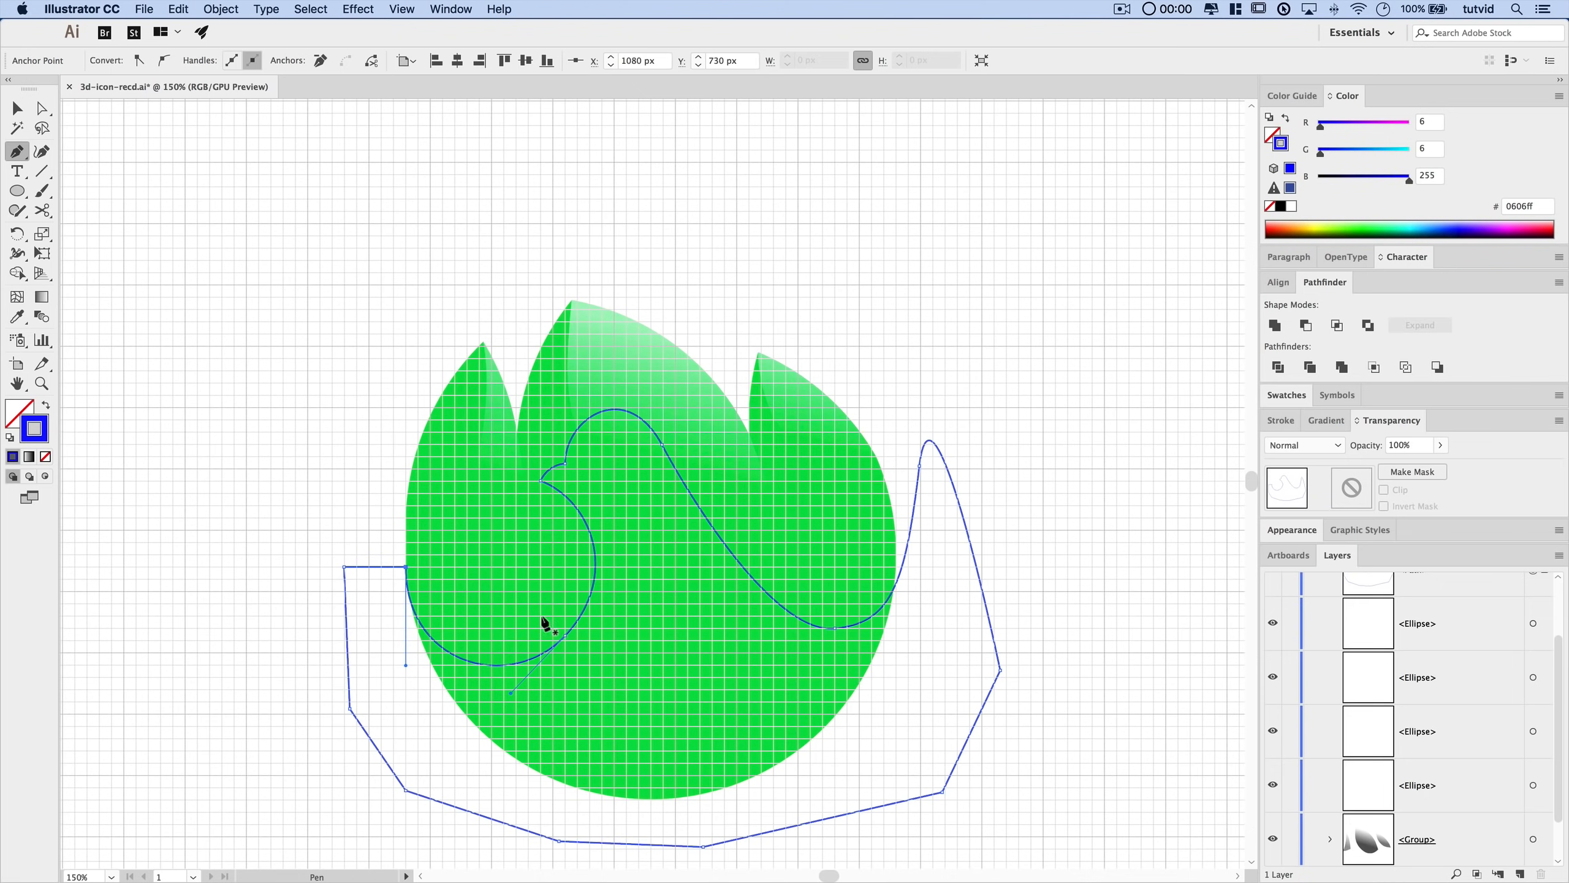
{"action": "left_click", "coordinate": [46, 408]}
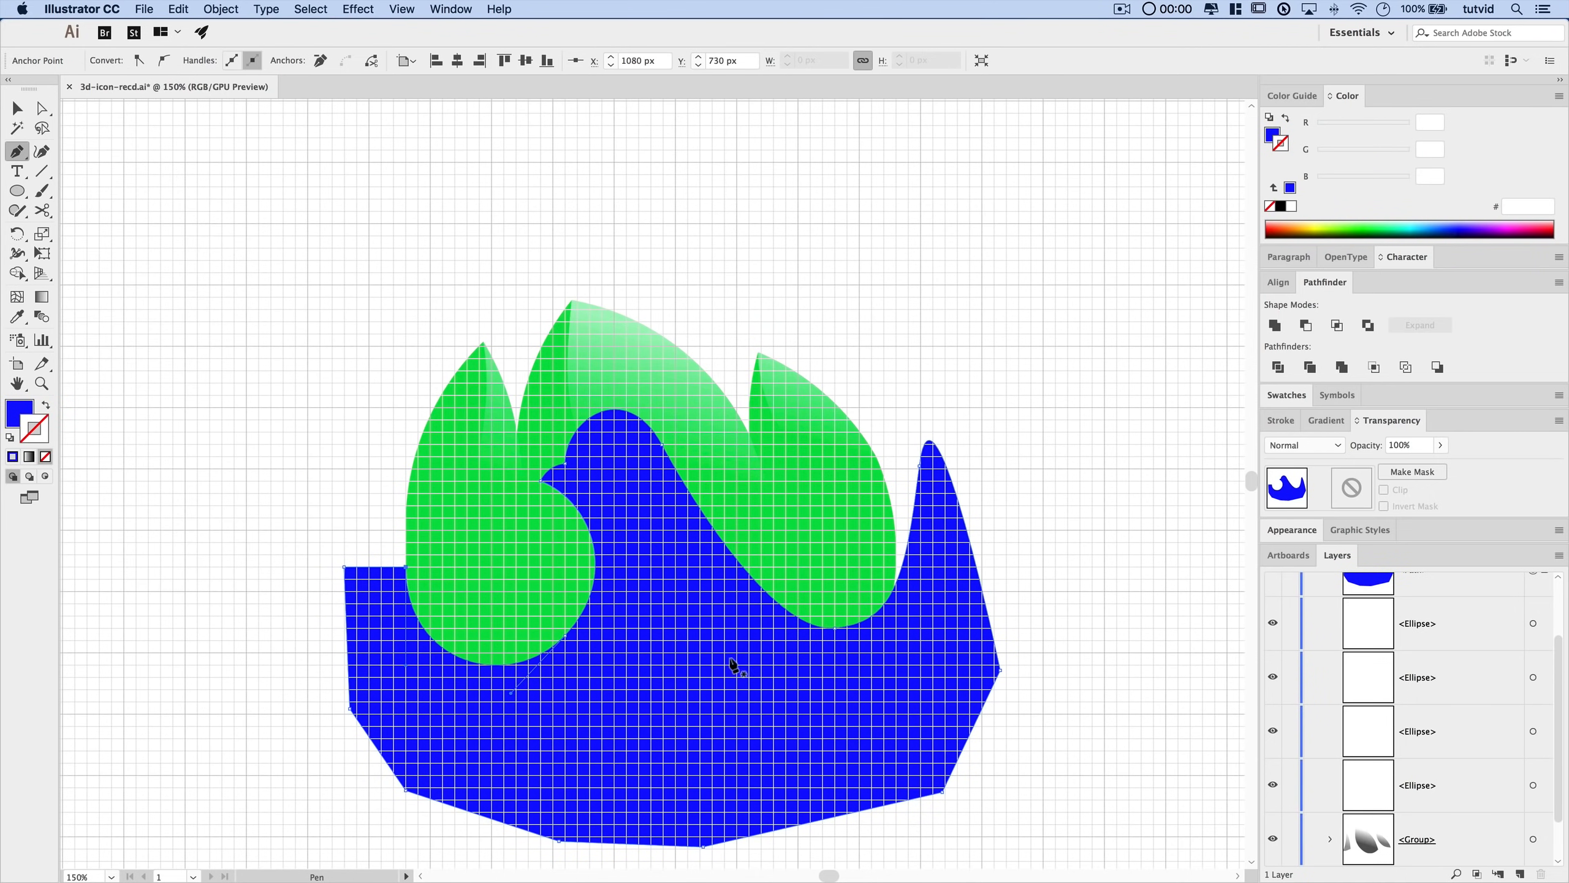
- Copy the green silhouette path to the clipboard
{"action": "key", "text": "v"}
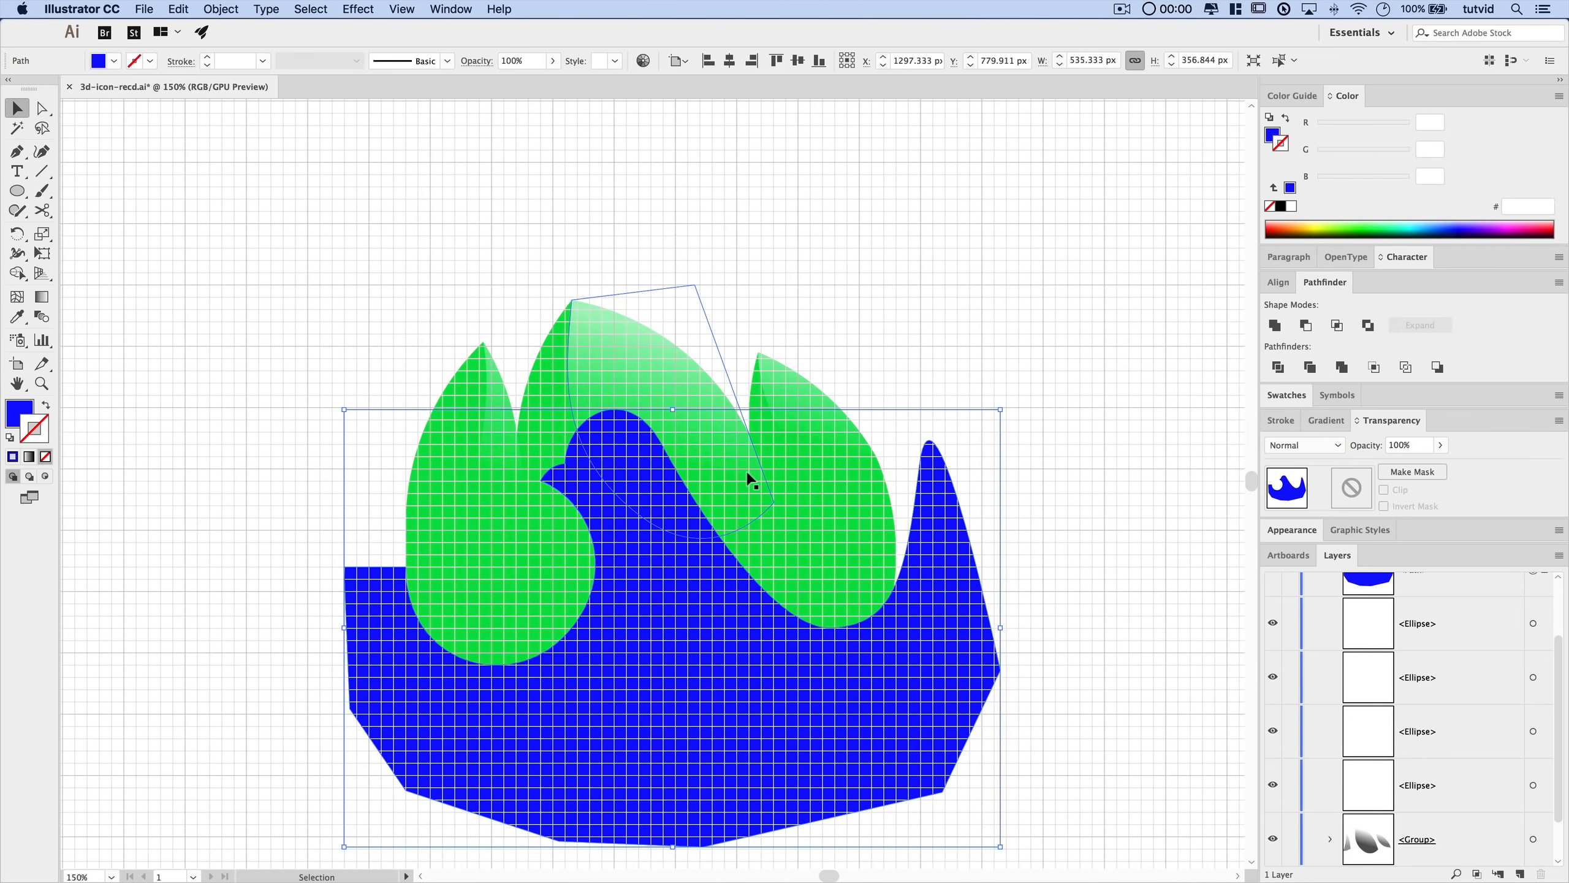
{"action": "left_click", "coordinate": [814, 543]}
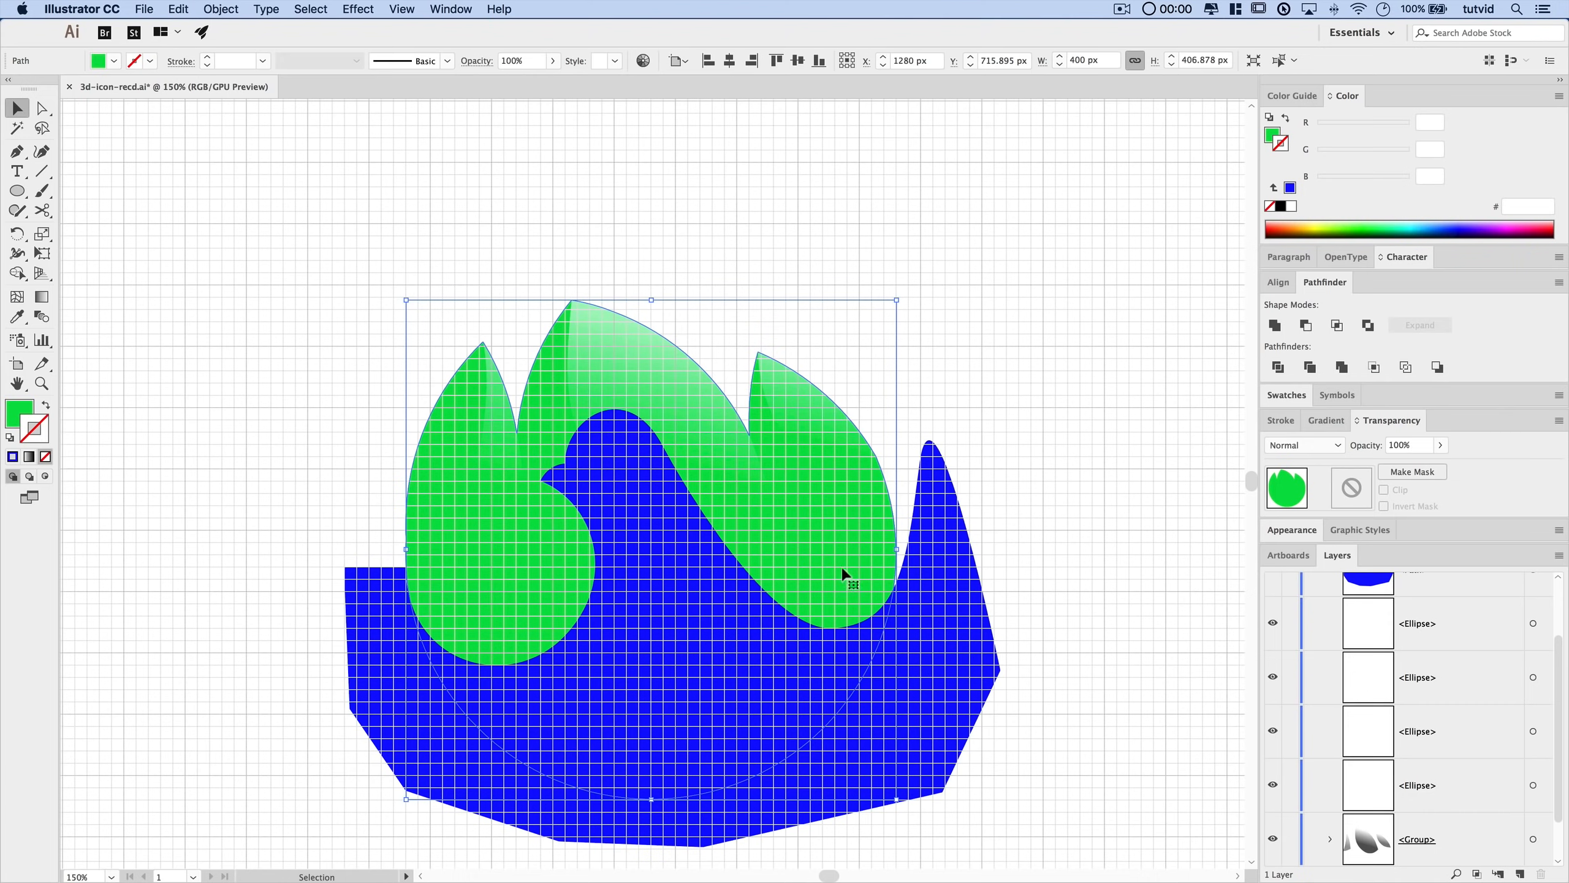
{"action": "left_click", "coordinate": [178, 9]}
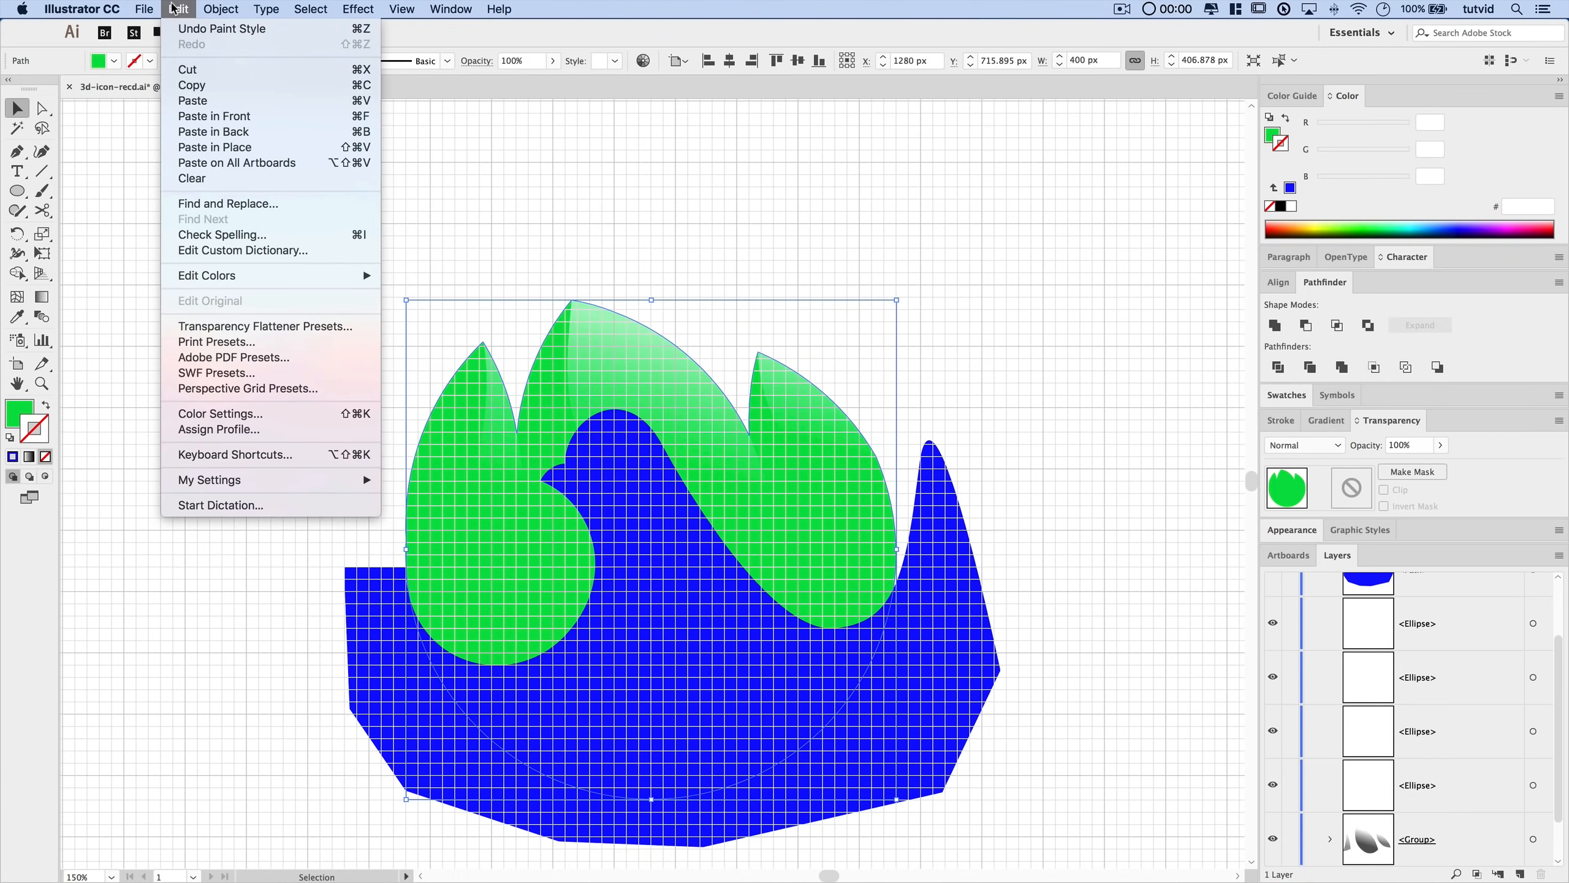
{"action": "left_click", "coordinate": [191, 95]}
- Make an opacity mask for the blue wave shape and enter mask editing
{"action": "left_click", "coordinate": [925, 670]}
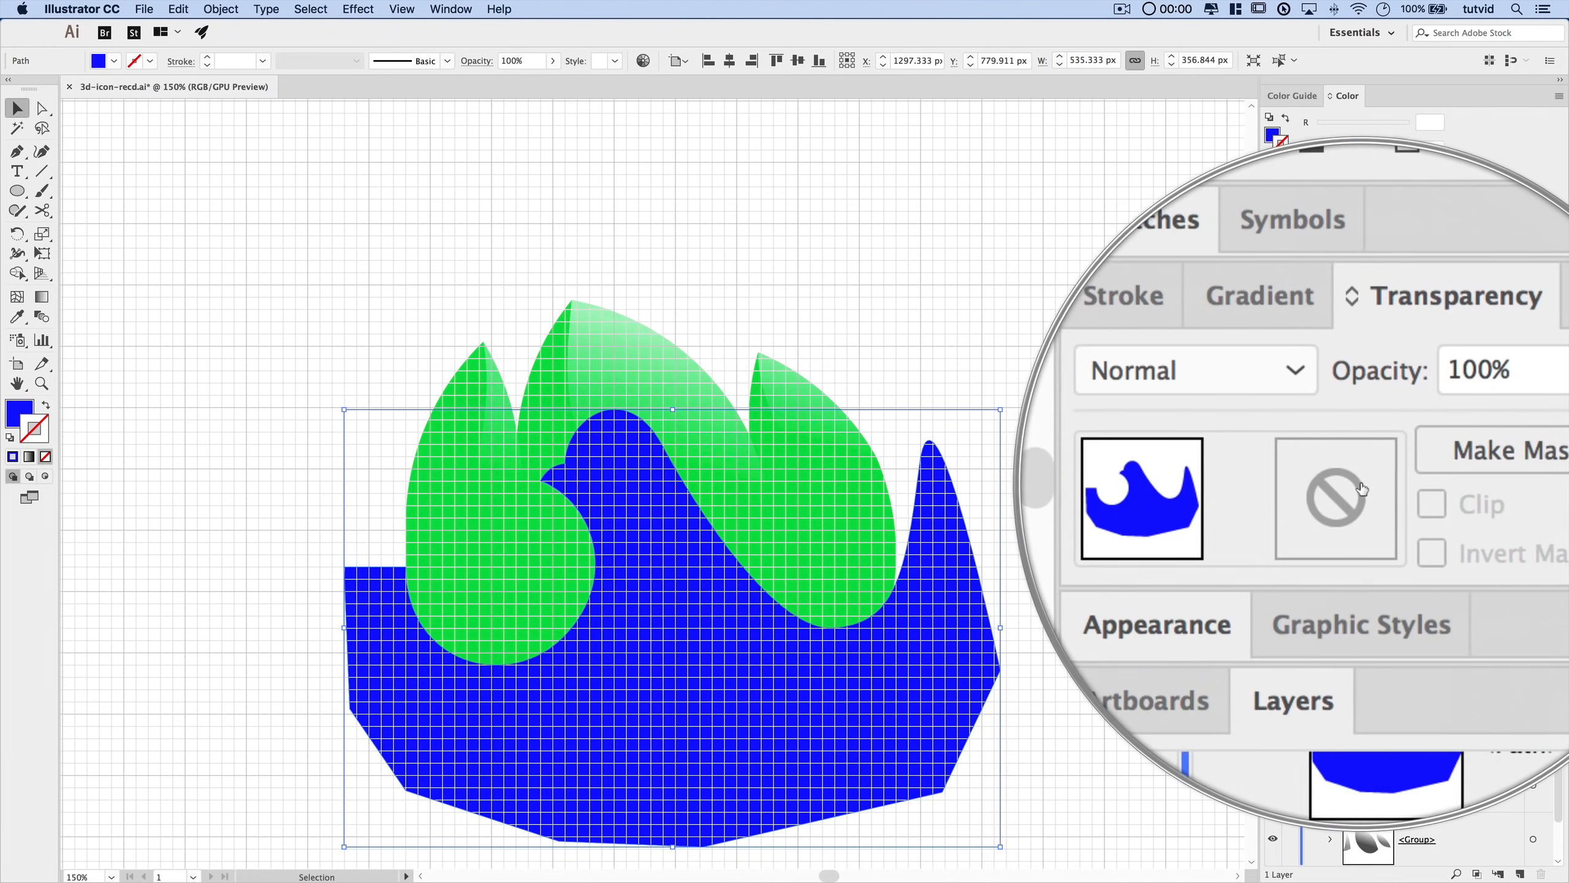
{"action": "left_click", "coordinate": [1411, 471]}
{"action": "left_click", "coordinate": [1353, 489]}
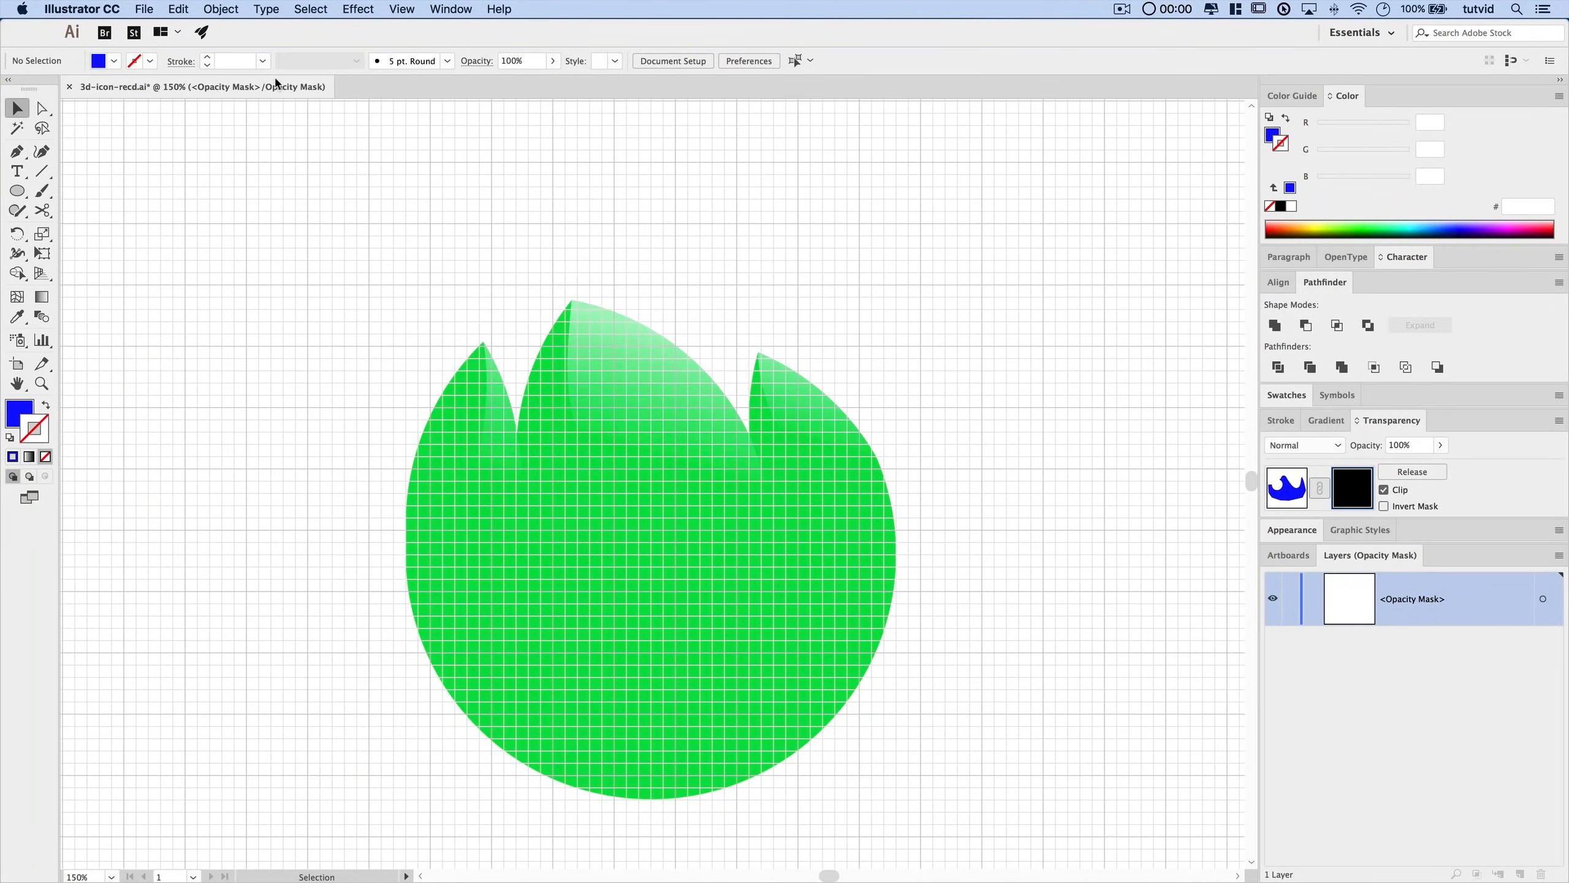
- Paste the copied silhouette in front inside the opacity mask, fill it white, and return to editing the artwork
{"action": "left_click", "coordinate": [185, 9]}
{"action": "left_click", "coordinate": [241, 118]}
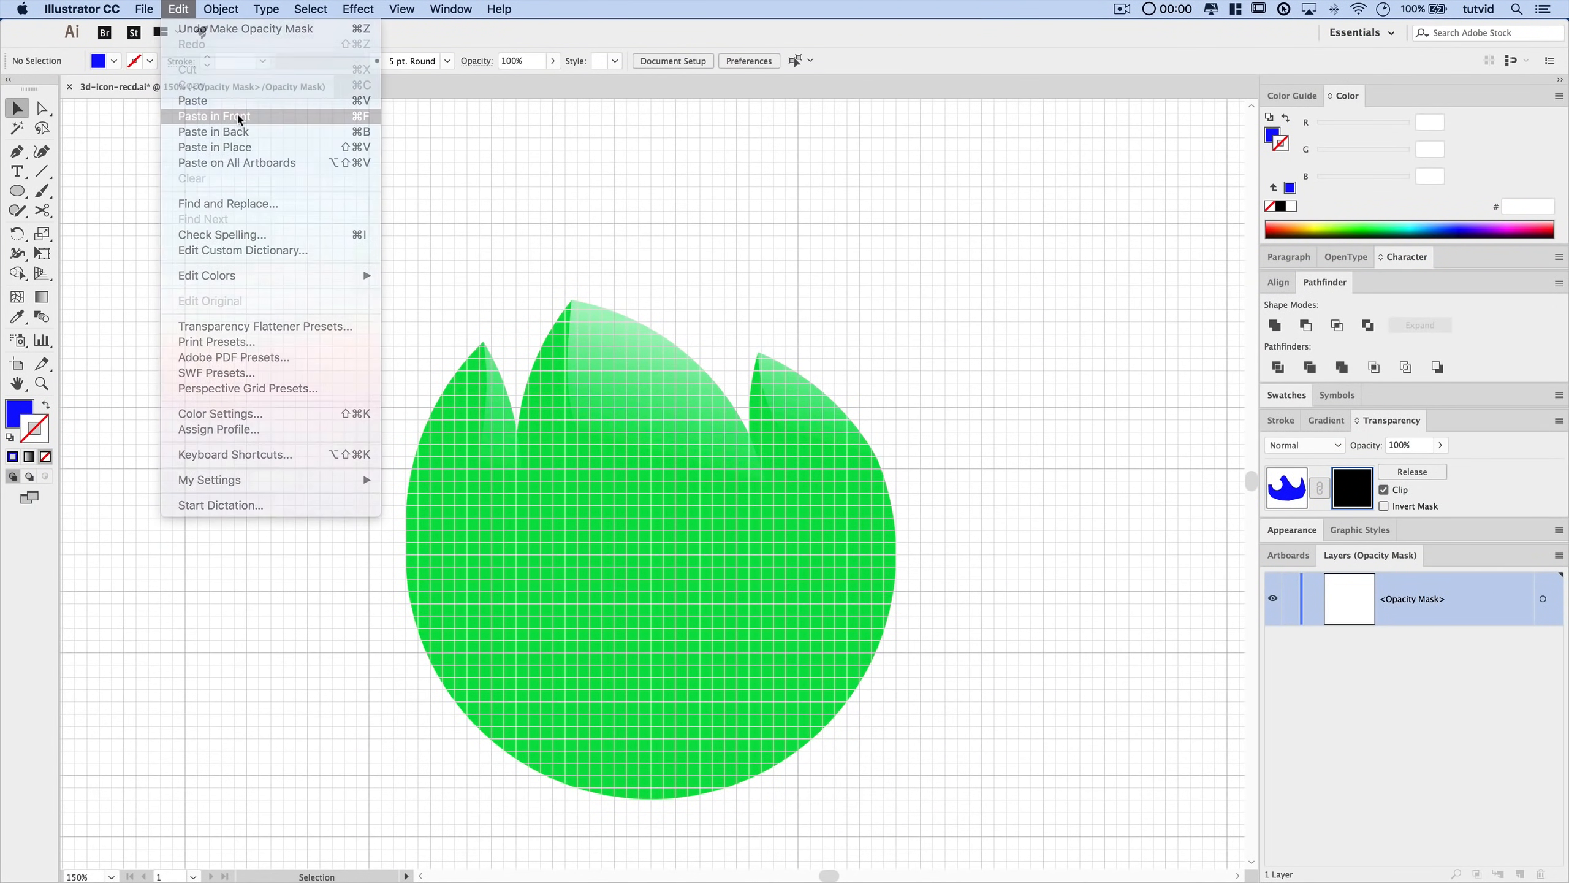
{"action": "double_click", "coordinate": [14, 415]}
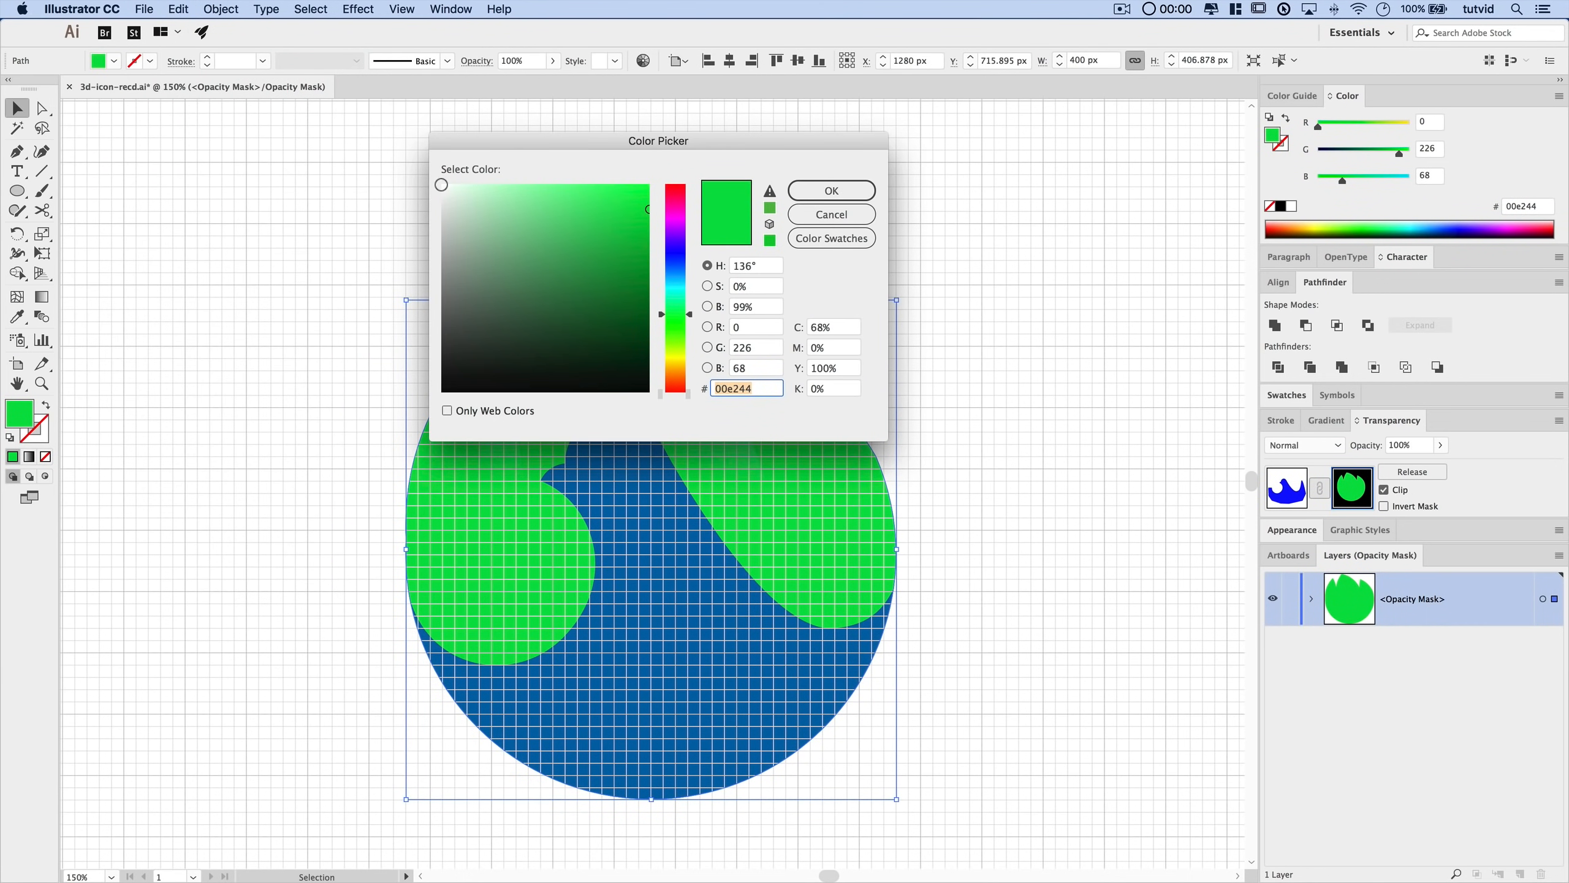
{"action": "left_click", "coordinate": [815, 190]}
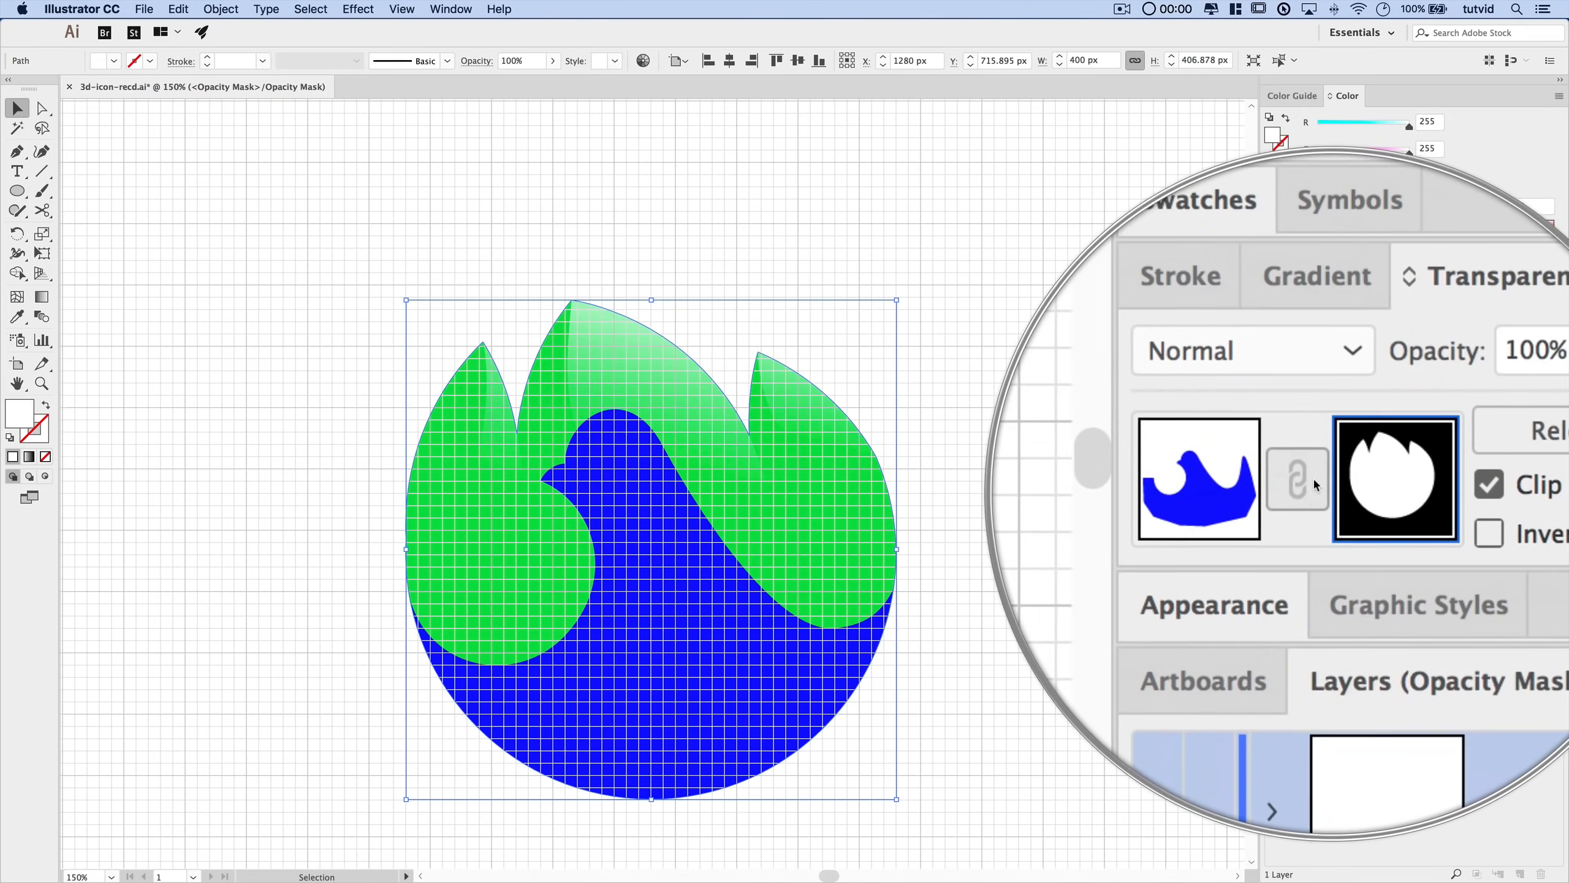
{"action": "left_click", "coordinate": [1288, 488]}
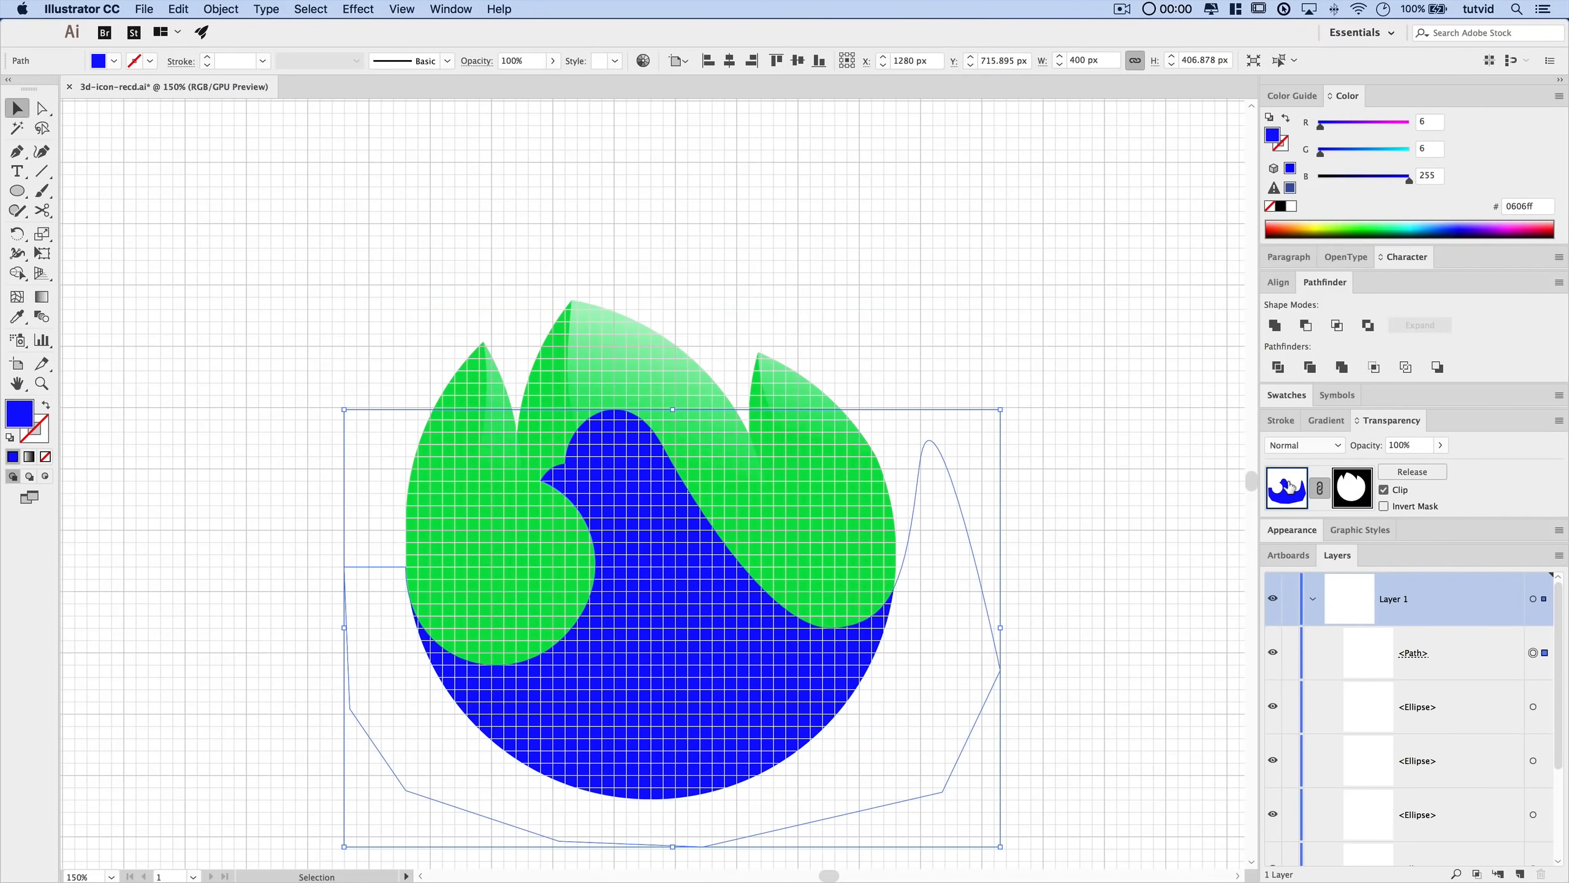
- Reshape the right side of the wave's crest by pulling its anchor's upper handle upward with the Direct Selection tool
{"action": "key", "text": "z"}
{"action": "left_click", "coordinate": [706, 597]}
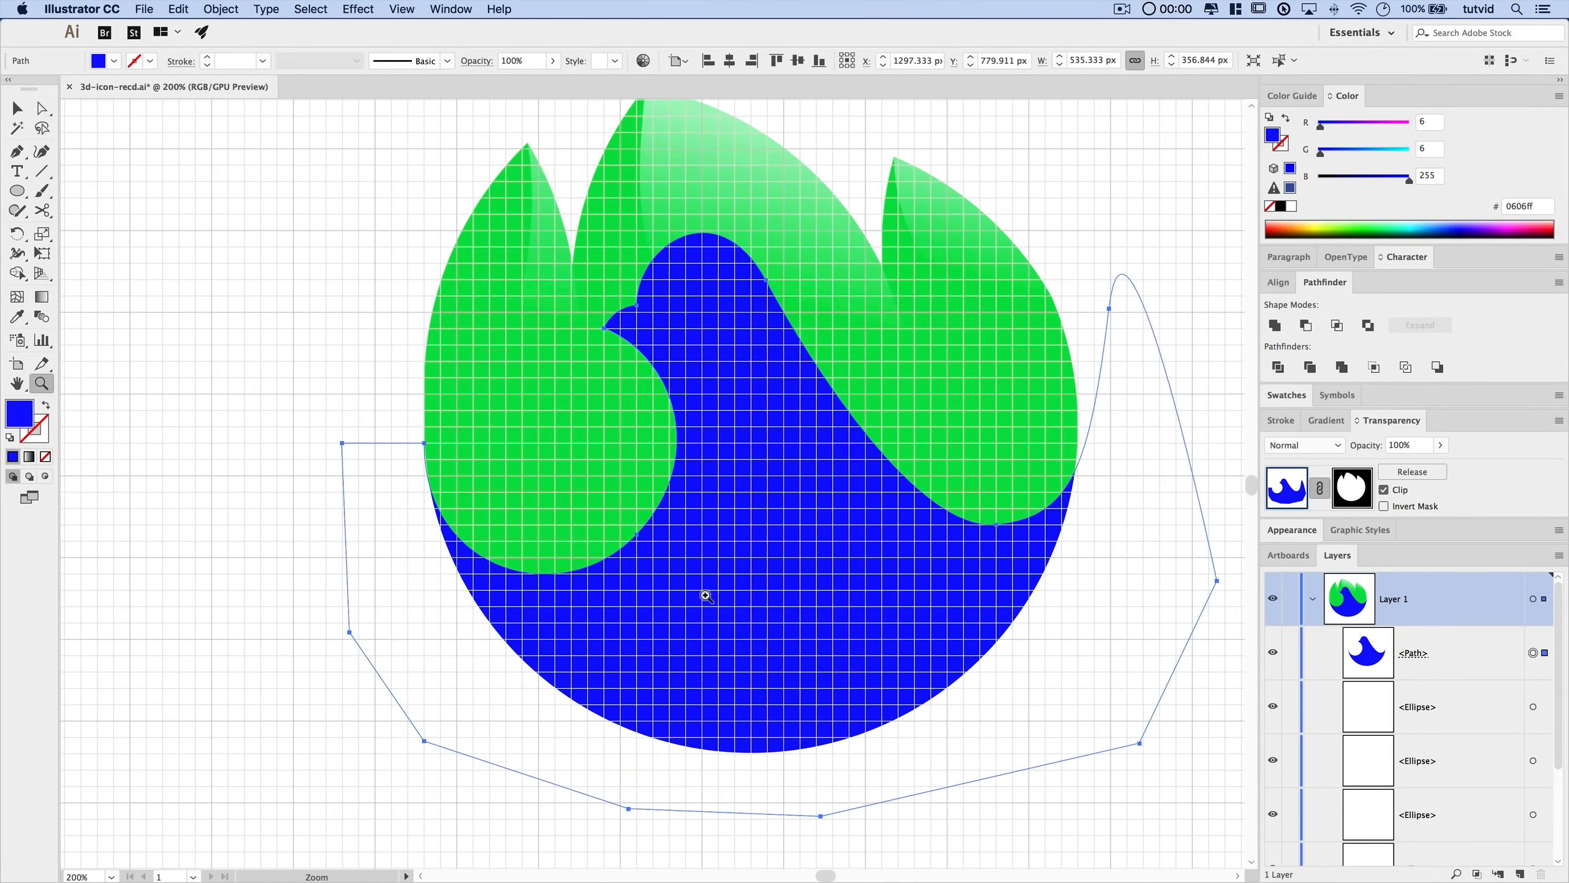
{"action": "left_click", "coordinate": [706, 596]}
{"action": "left_click_drag", "start_coordinate": [852, 455], "coordinate": [782, 648]}
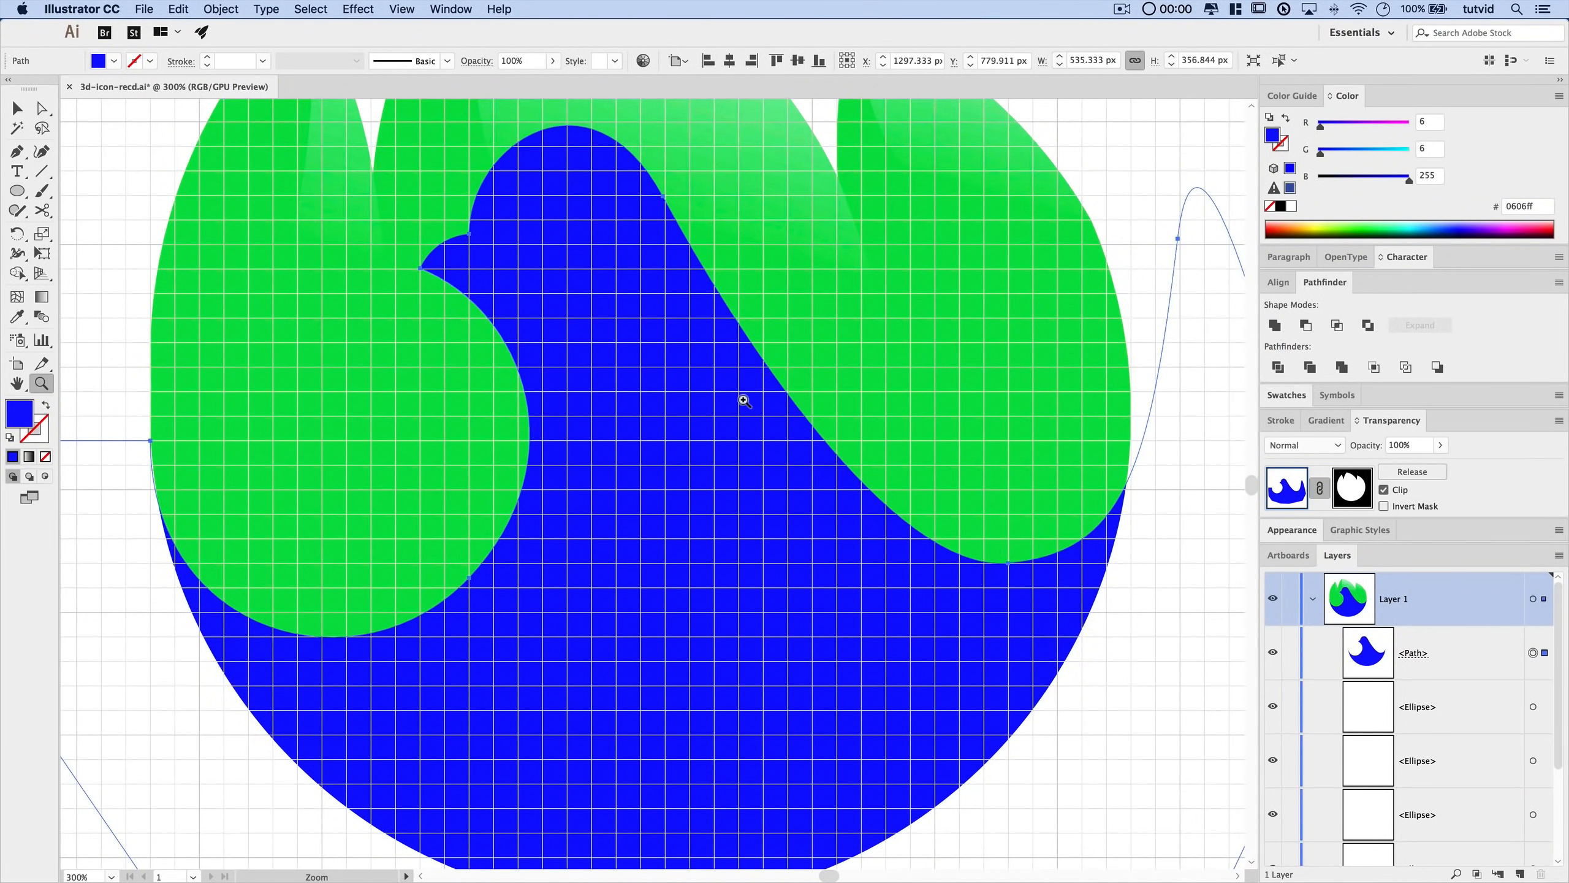
{"action": "scroll", "coordinate": [680, 346], "scroll_direction": "up", "scroll_amount": 3}
{"action": "key", "text": "a"}
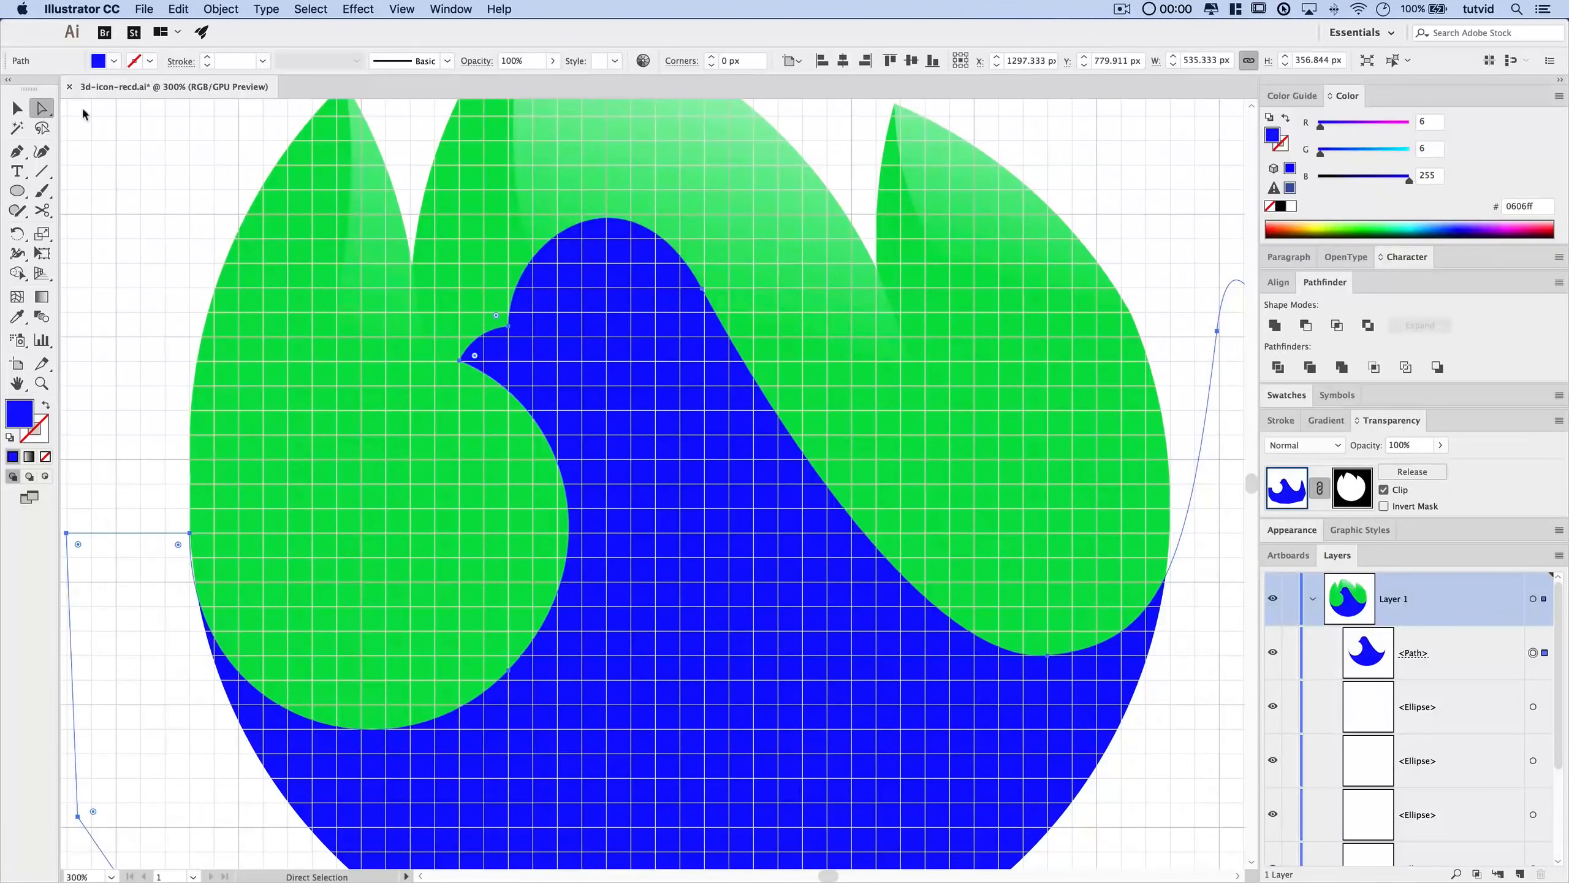
{"action": "left_click", "coordinate": [703, 289]}
{"action": "left_click_drag", "start_coordinate": [676, 250], "coordinate": [673, 207]}
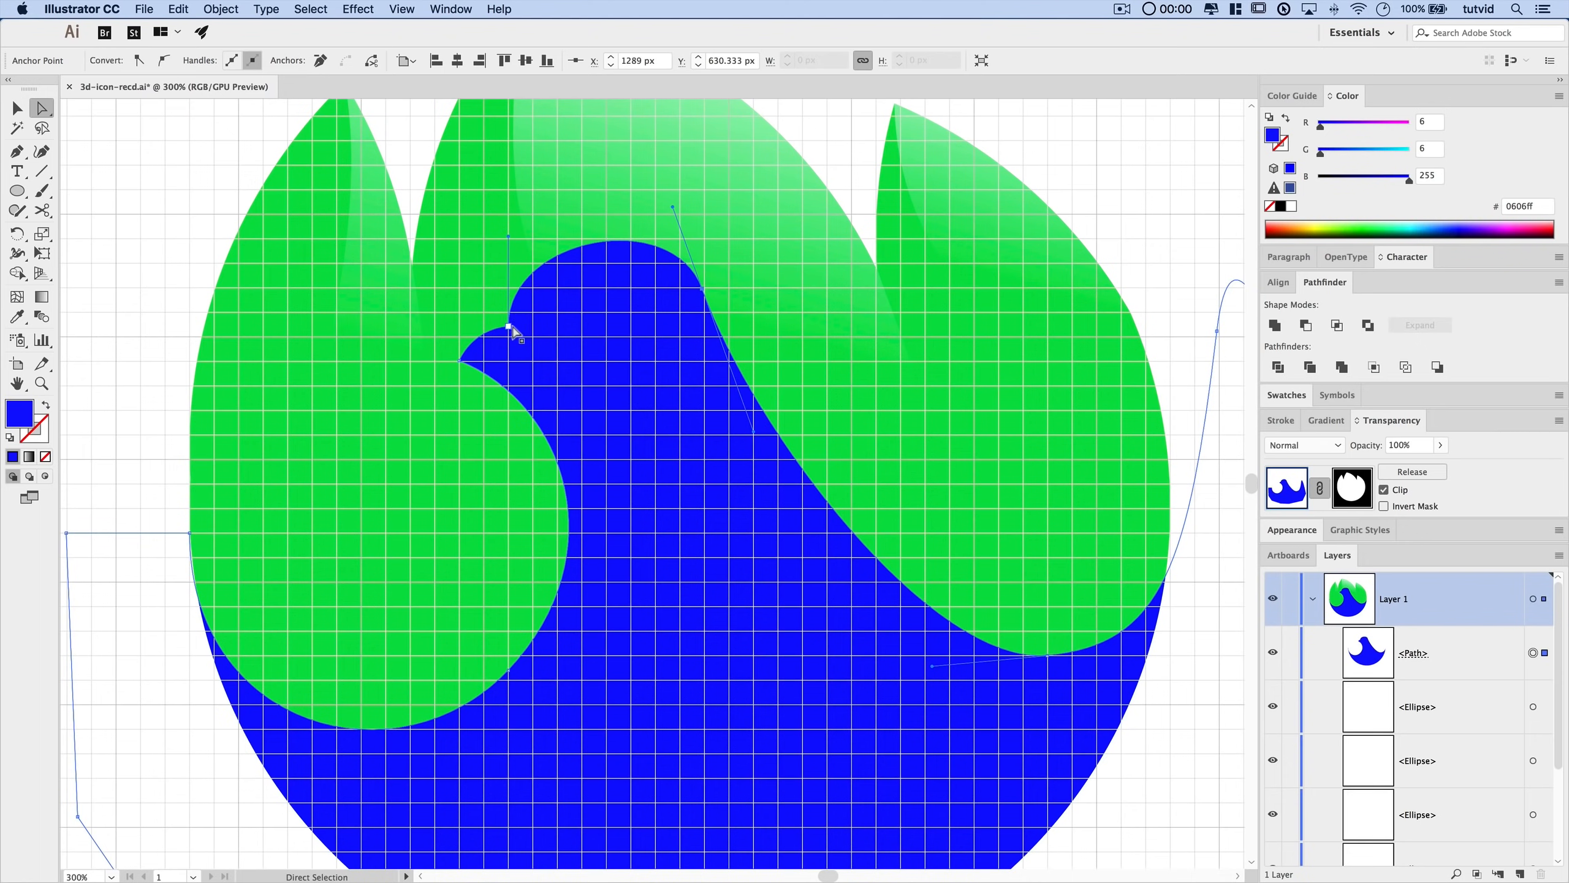
- Move the wave's pointed tip slightly outward and adjust the curve handles to round out the hollow beneath it
{"action": "left_click_drag", "start_coordinate": [467, 370], "coordinate": [455, 365]}
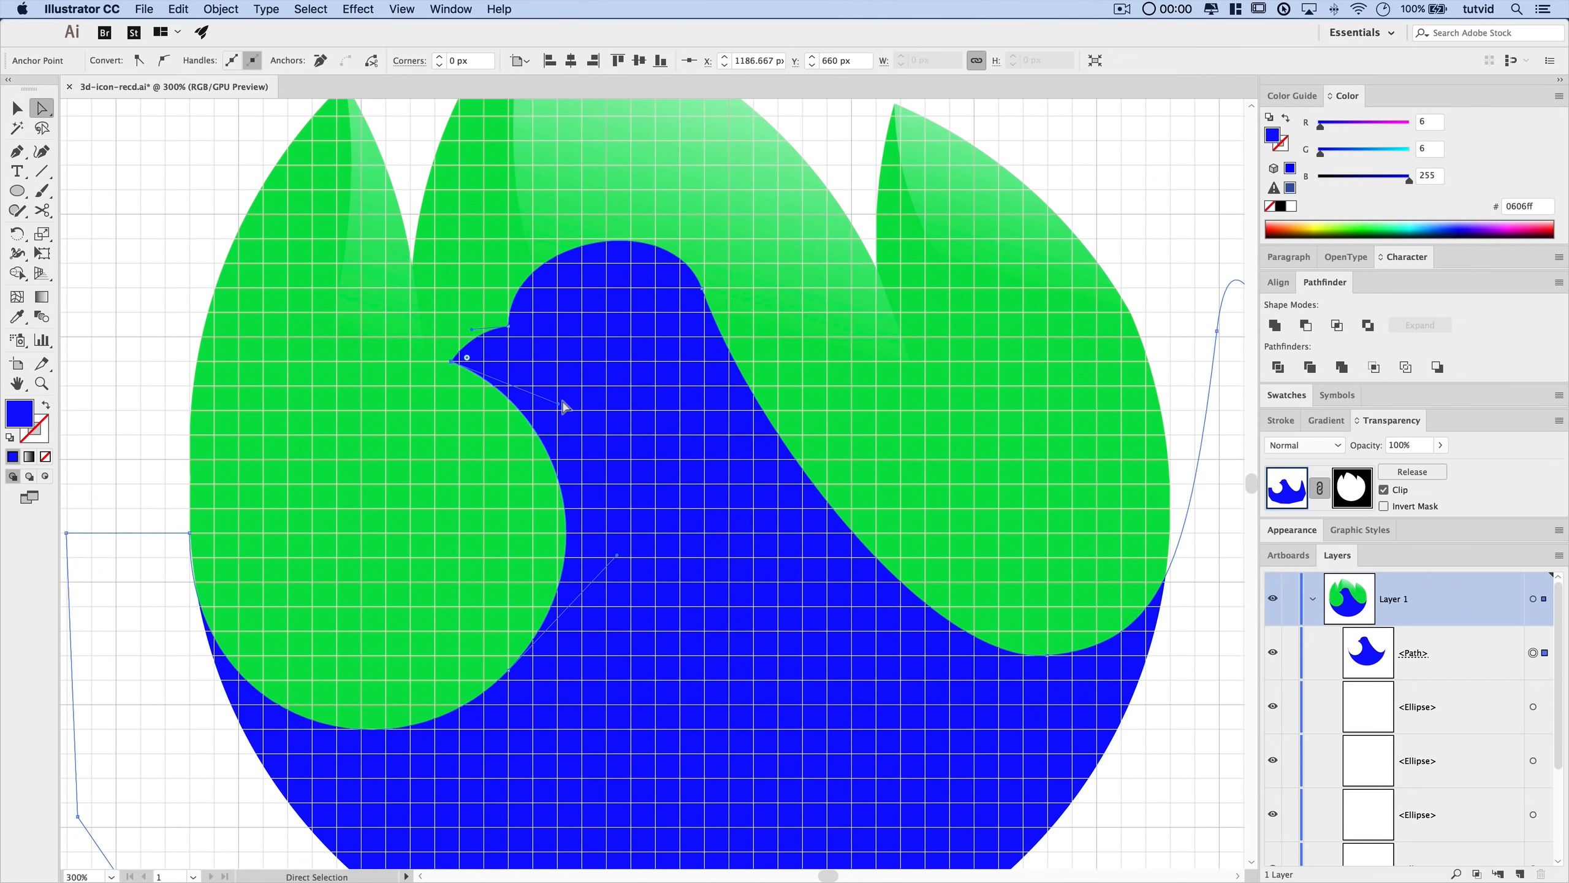
{"action": "left_click_drag", "start_coordinate": [561, 406], "coordinate": [579, 391]}
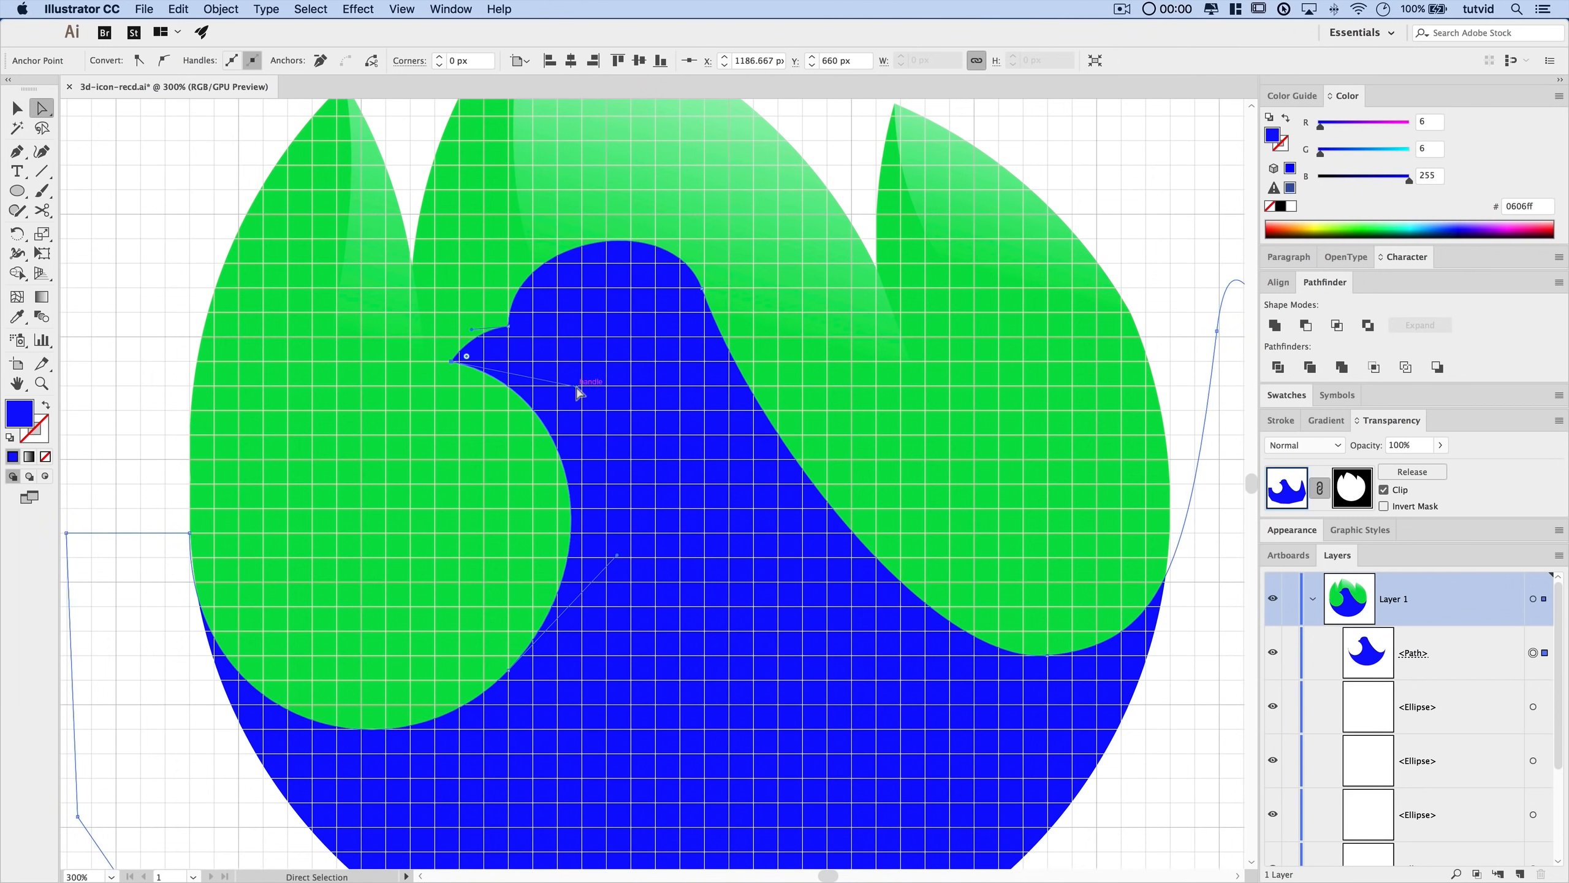
{"action": "left_click_drag", "start_coordinate": [505, 672], "coordinate": [532, 557]}
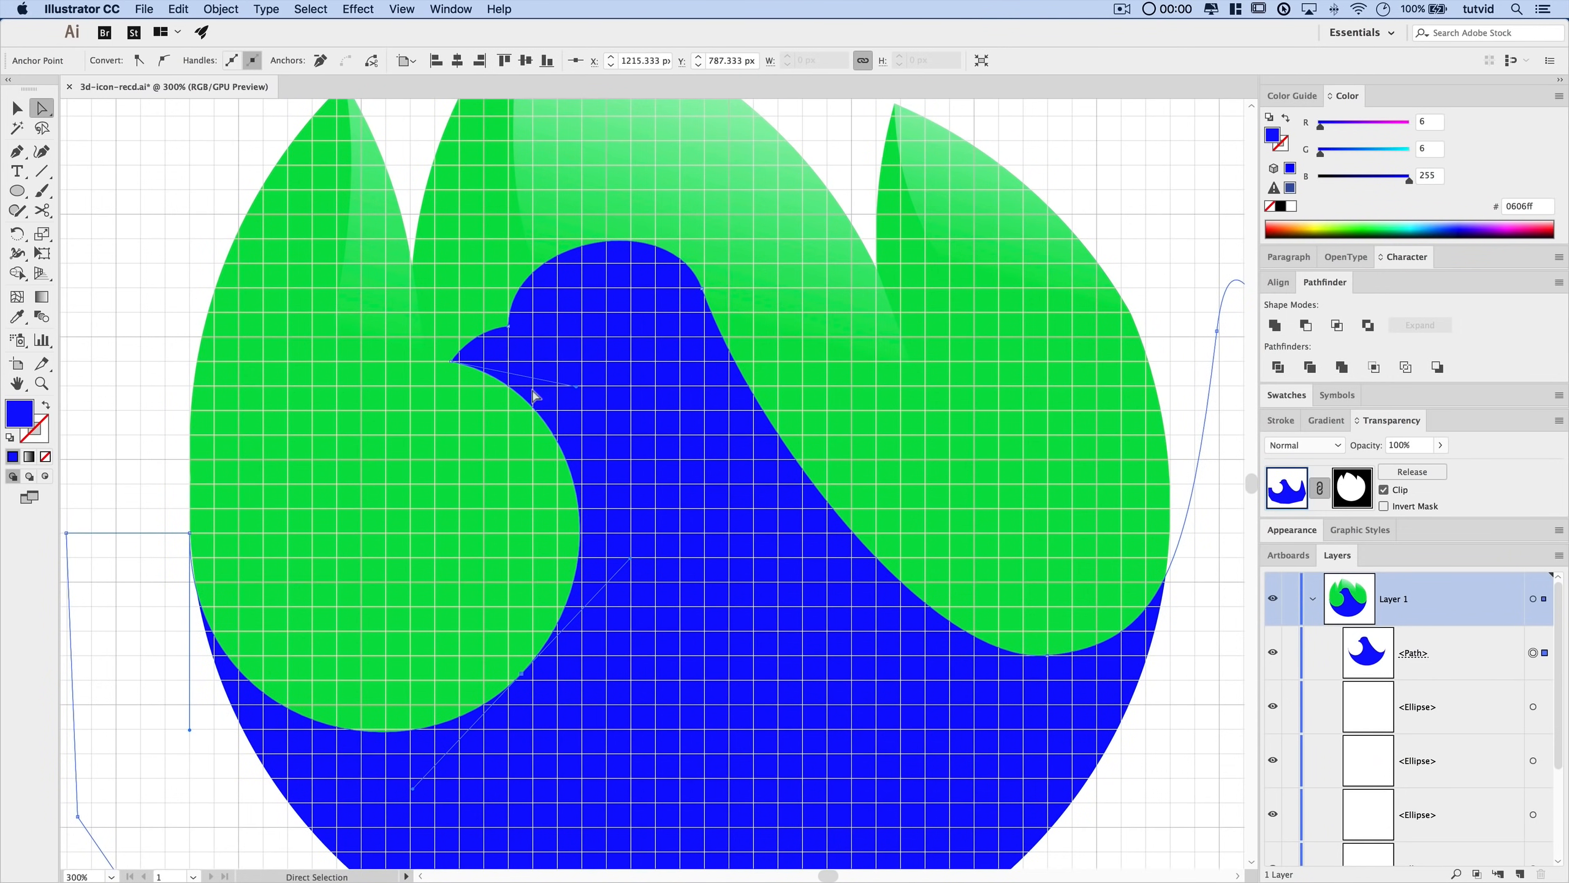
- Round the wave's crest by lengthening its left anchor's handle and fine-tuning the right anchor's upper handle, and deselect the path
{"action": "left_click", "coordinate": [508, 326]}
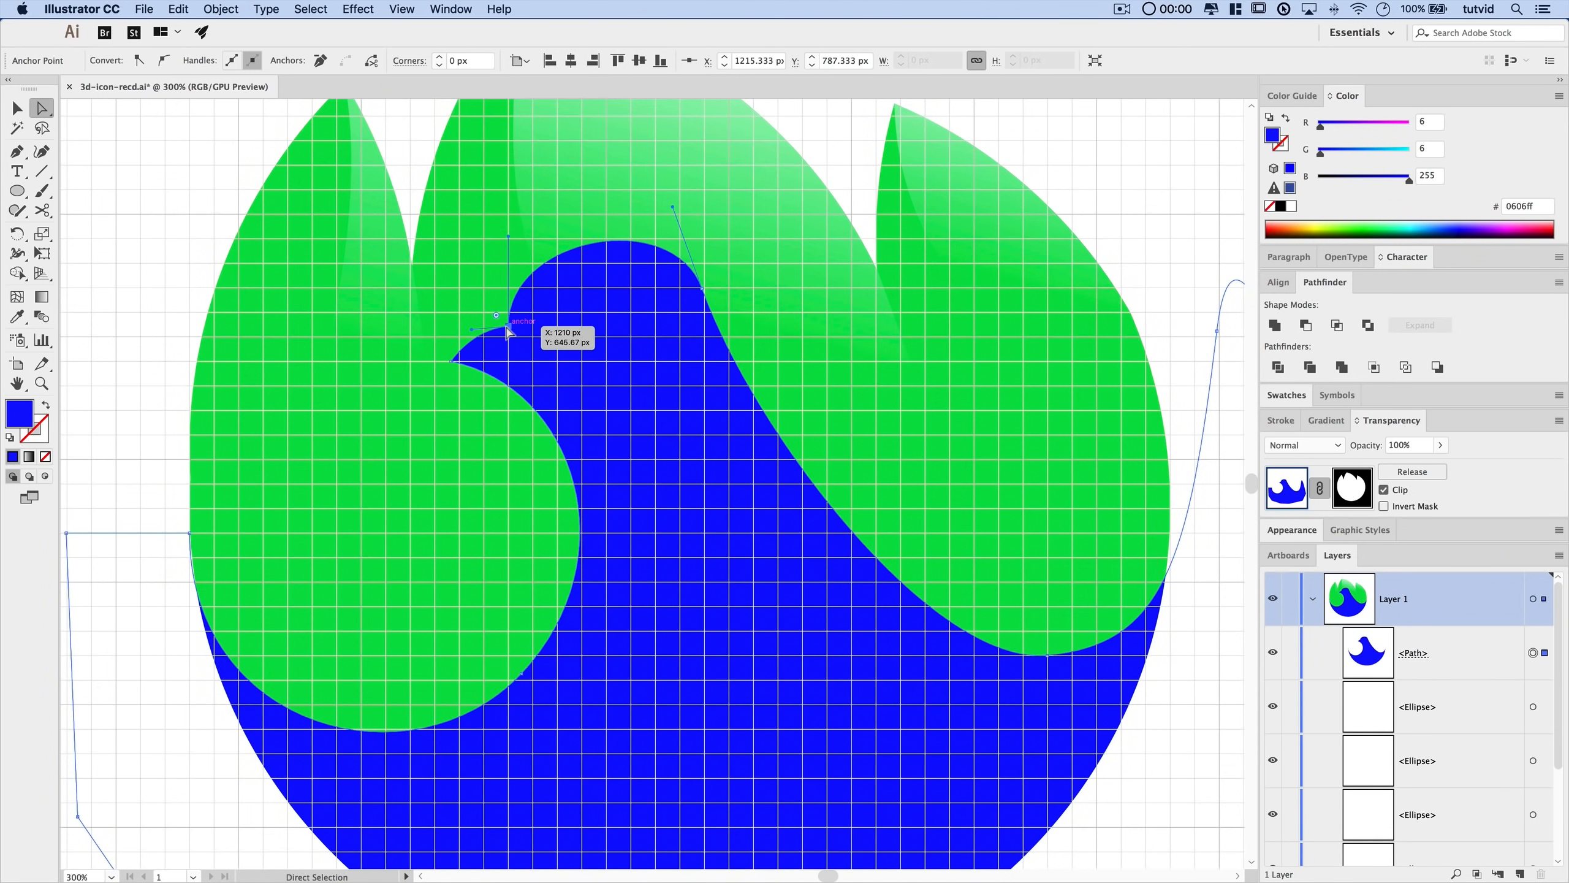
{"action": "left_click", "coordinate": [507, 238]}
{"action": "left_click", "coordinate": [560, 298]}
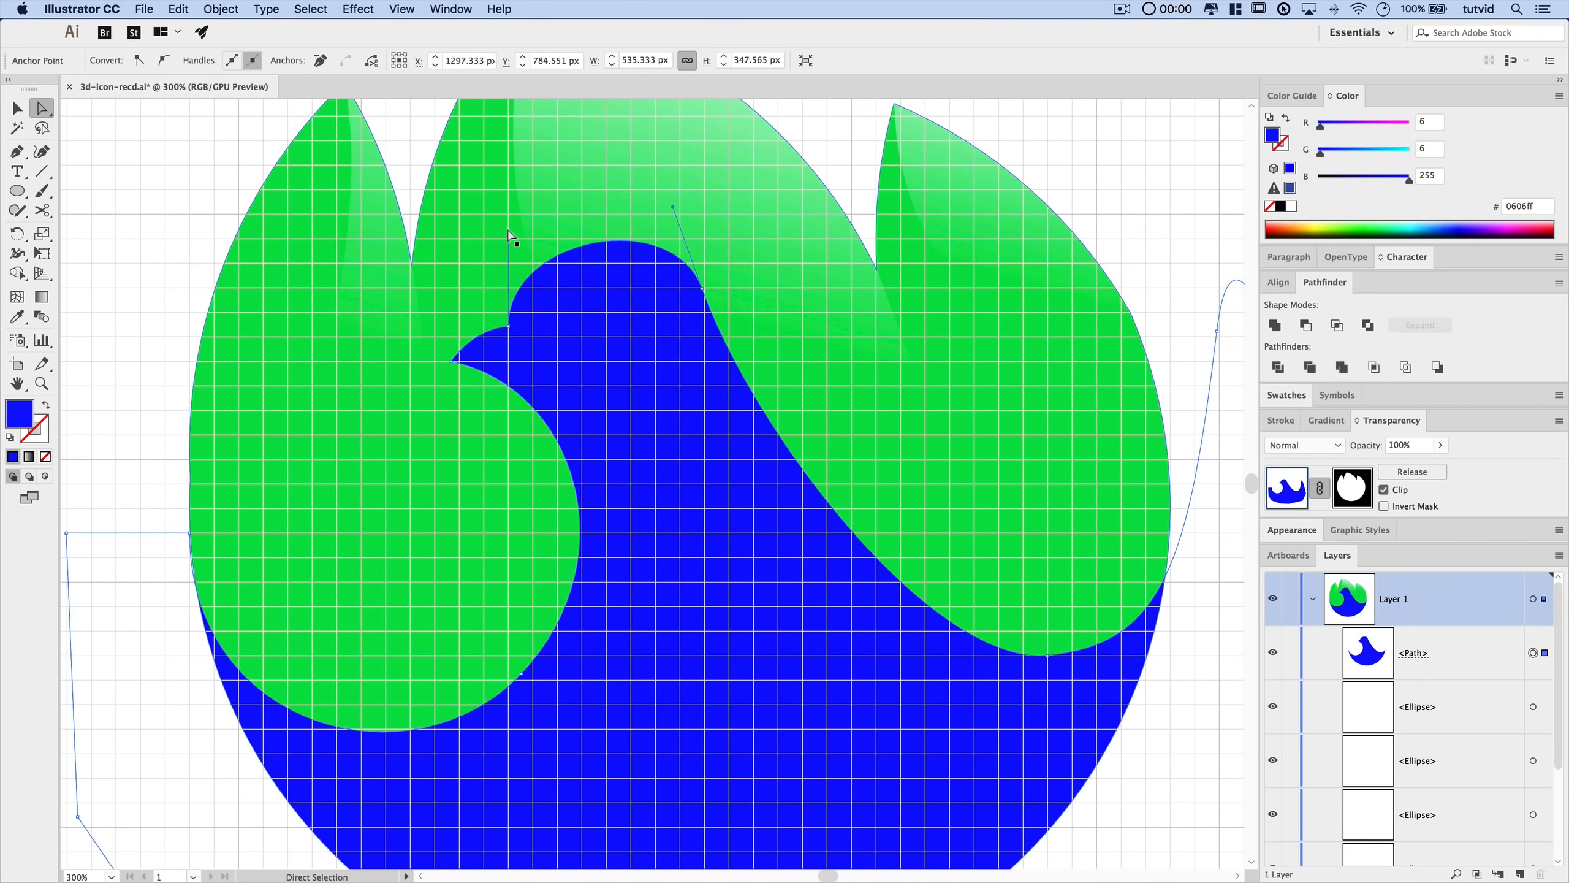
{"action": "left_click_drag", "start_coordinate": [507, 237], "coordinate": [508, 197]}
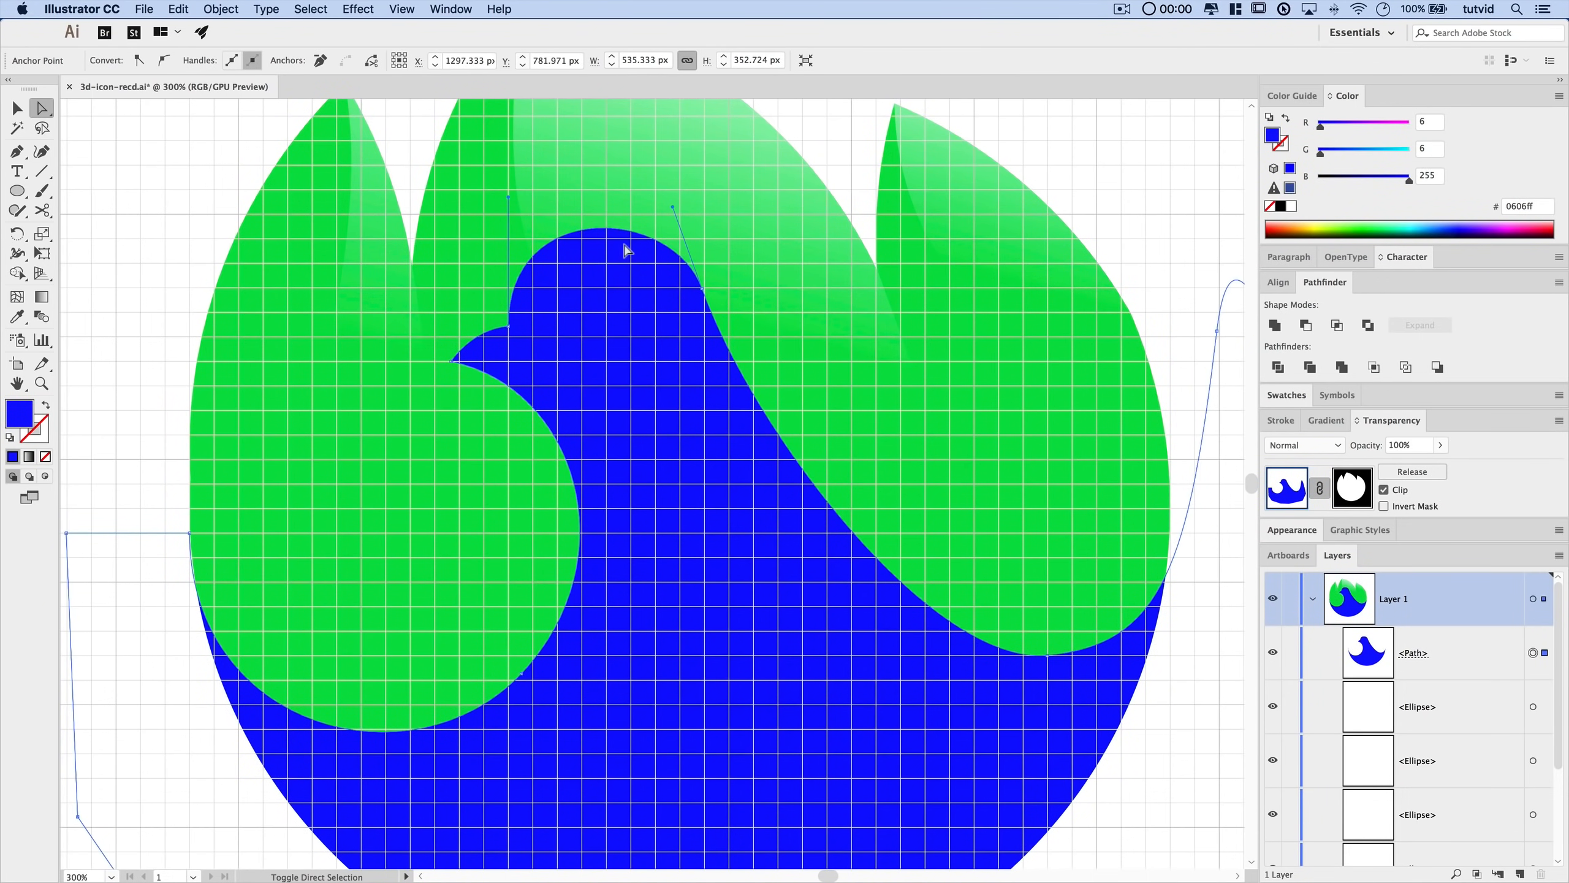
{"action": "left_click", "coordinate": [702, 289]}
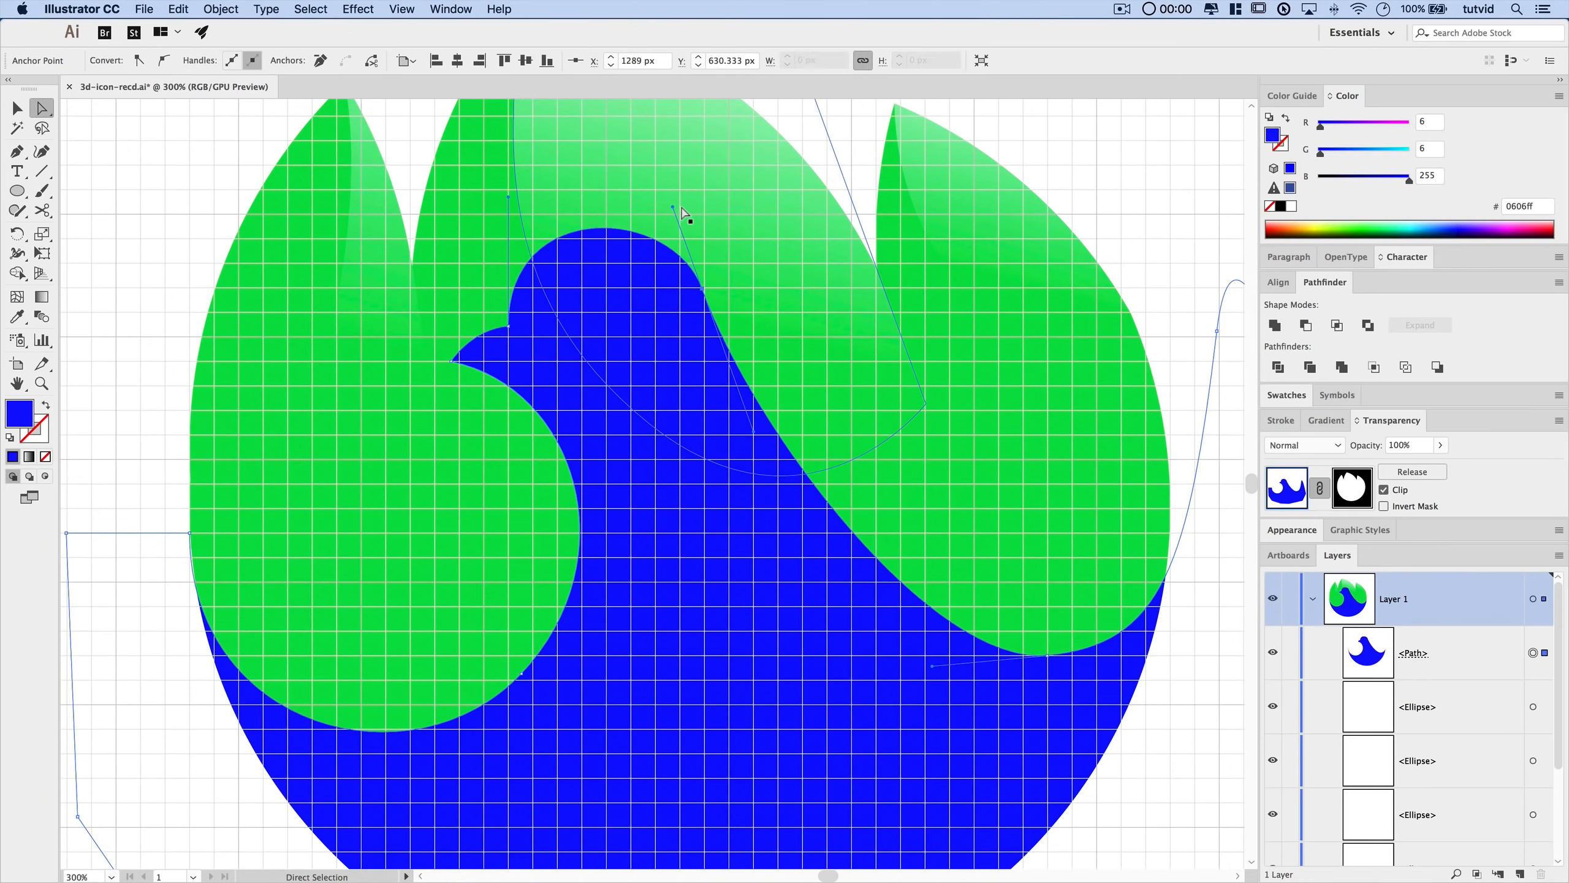
{"action": "mouse_move", "coordinate": [674, 207]}
{"action": "left_mouse_down"}
{"action": "mouse_move", "coordinate": [696, 206]}
{"action": "mouse_move", "coordinate": [680, 210]}
{"action": "left_mouse_up"}
{"action": "key", "text": "super+shift+a"}
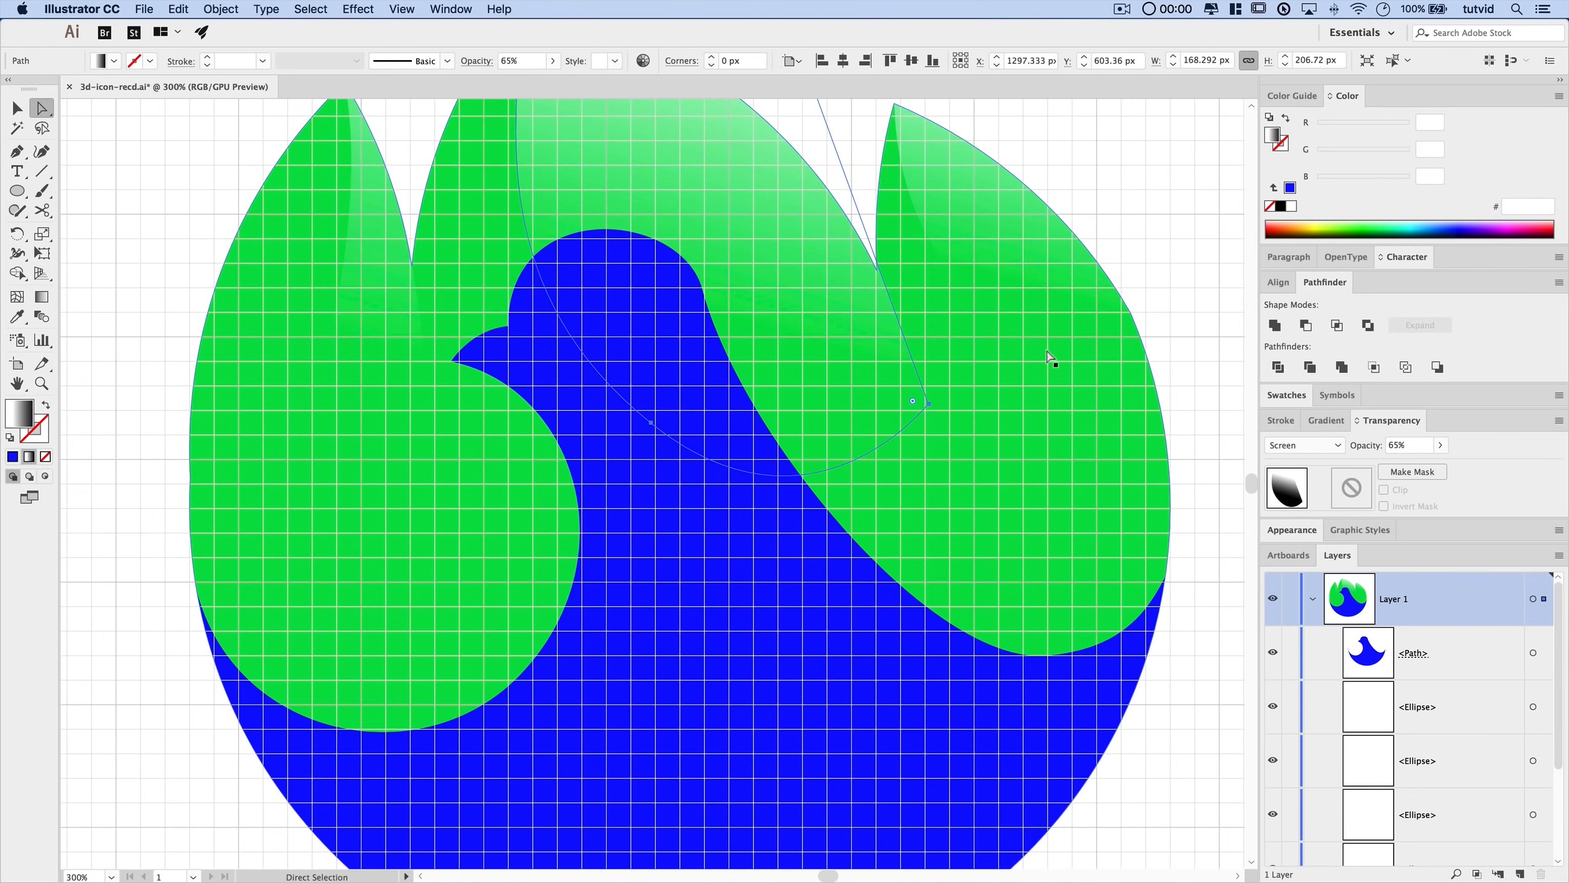
{"action": "left_click_drag", "start_coordinate": [743, 430], "coordinate": [802, 448]}
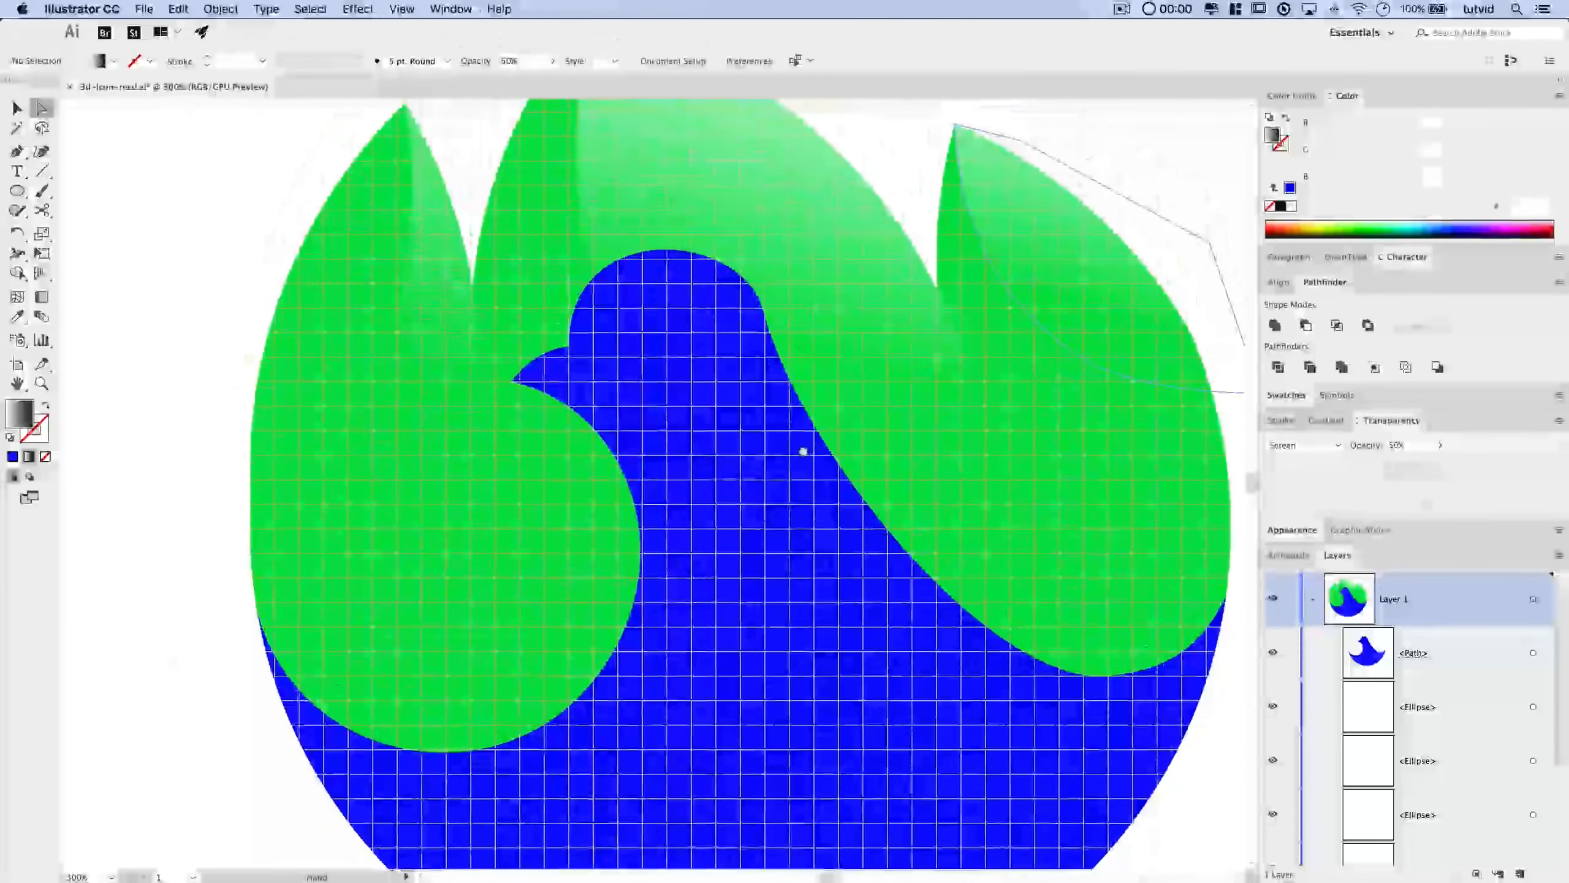
{"action": "left_click", "coordinate": [764, 307]}
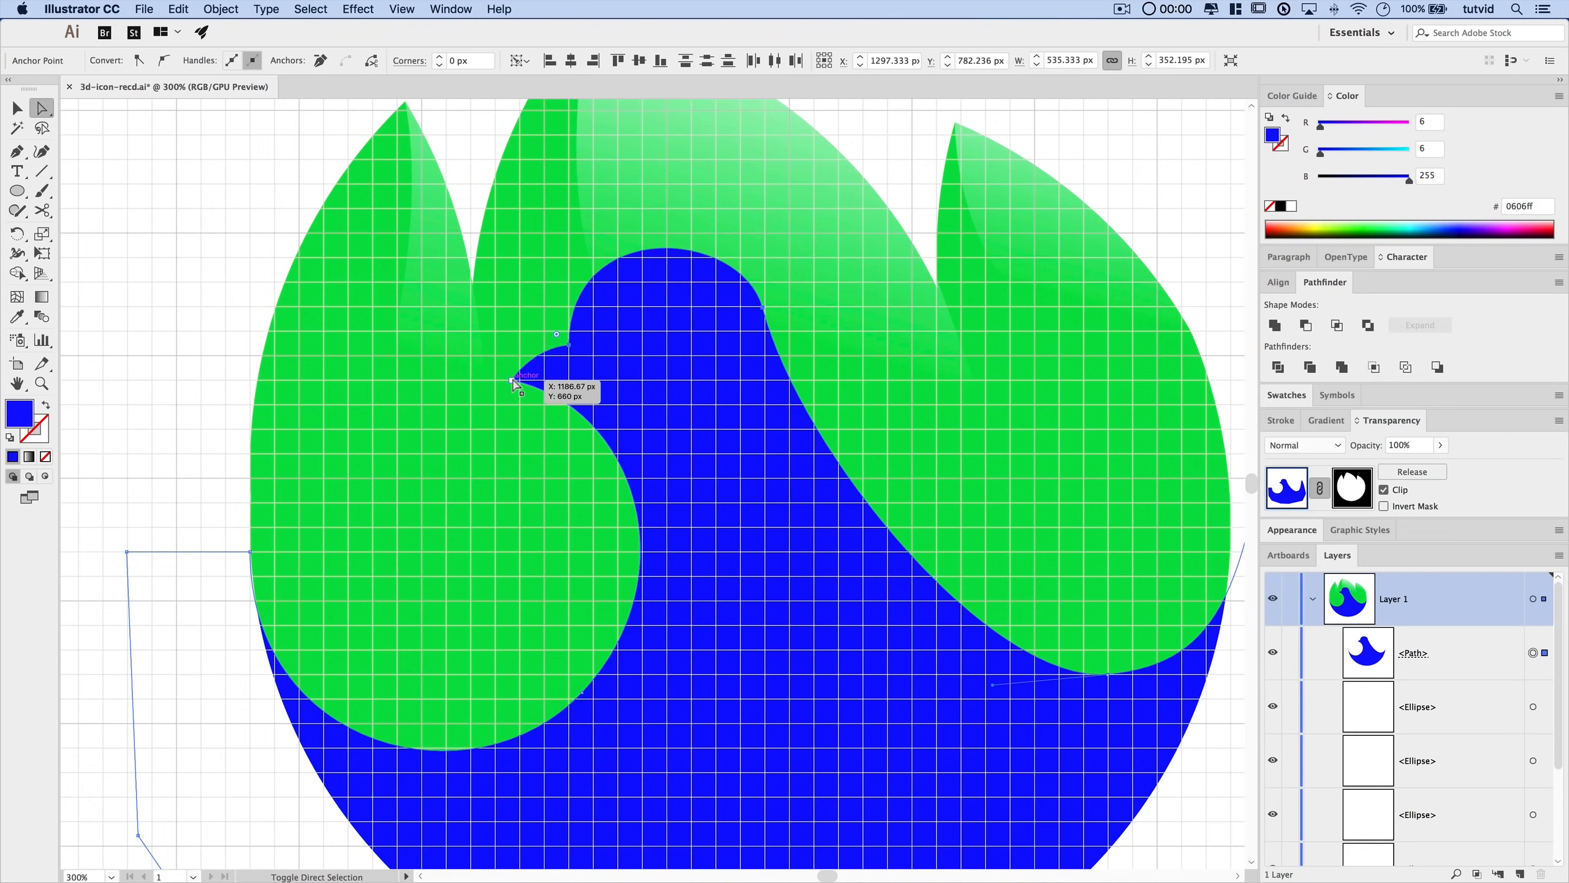
{"action": "left_click", "coordinate": [118, 358]}
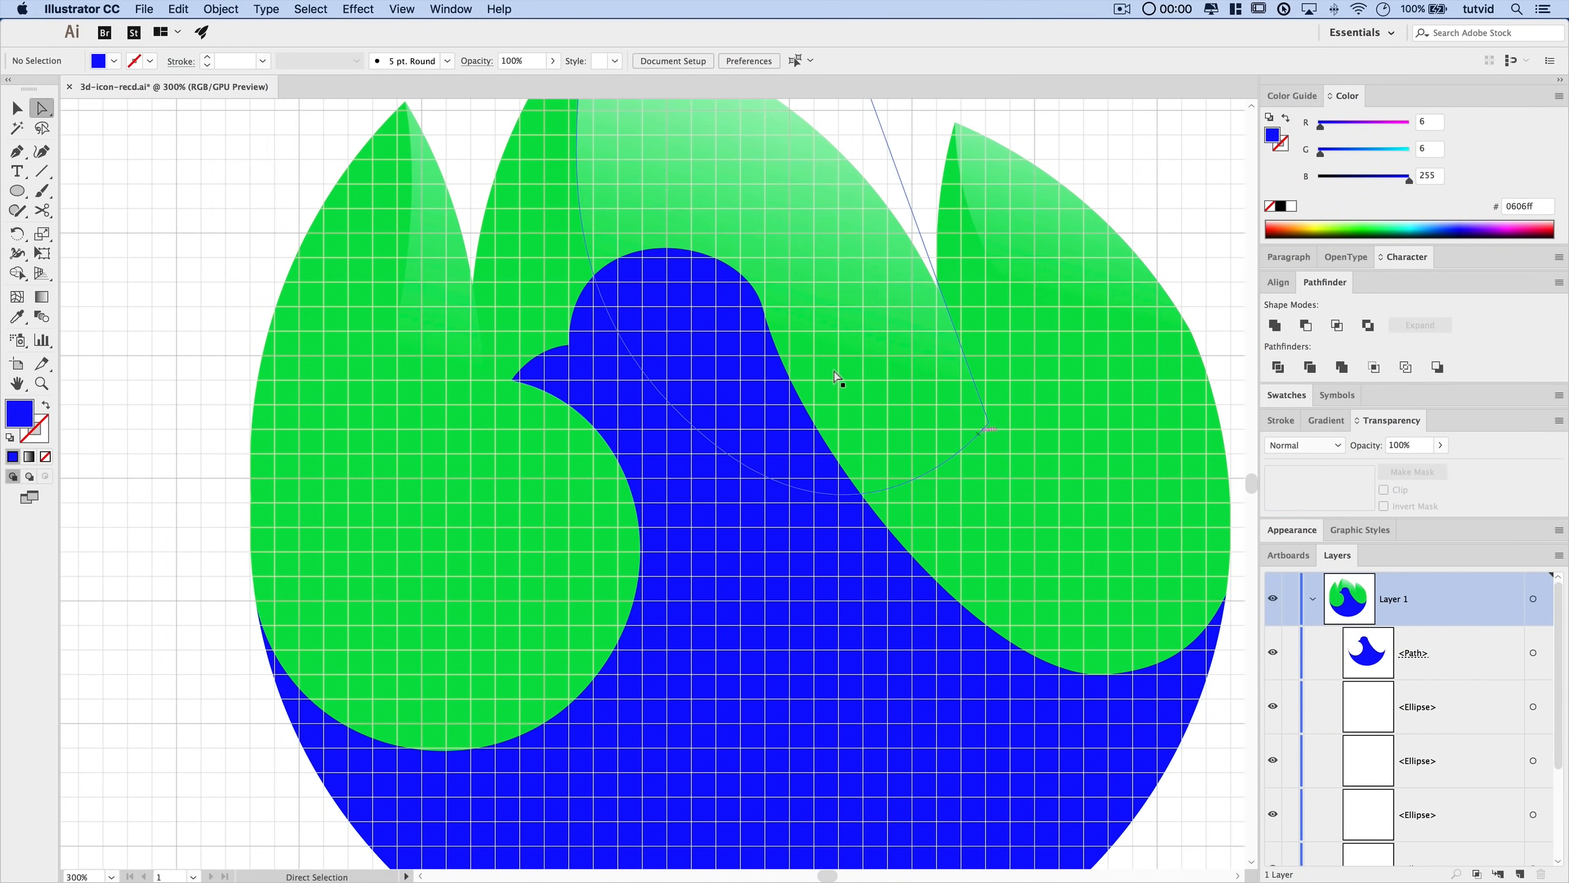
- Zoom out to 150% and hide the grid to show the whole icon on a plain background
{"action": "key", "text": "super+minus"}
{"action": "key", "text": "super+minus"}
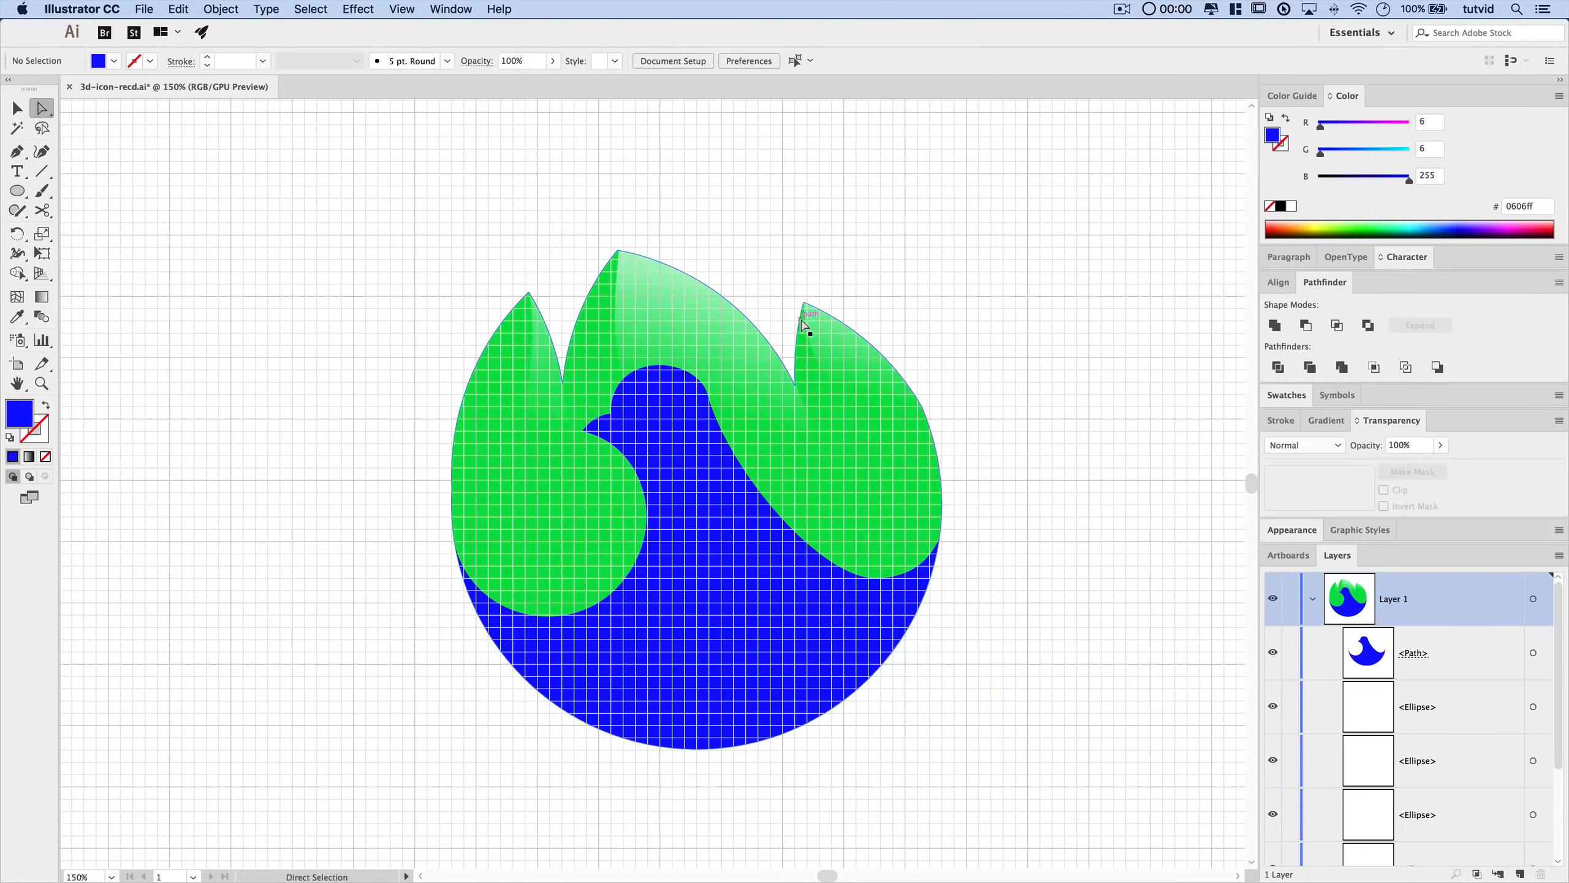
{"action": "left_click", "coordinate": [403, 9]}
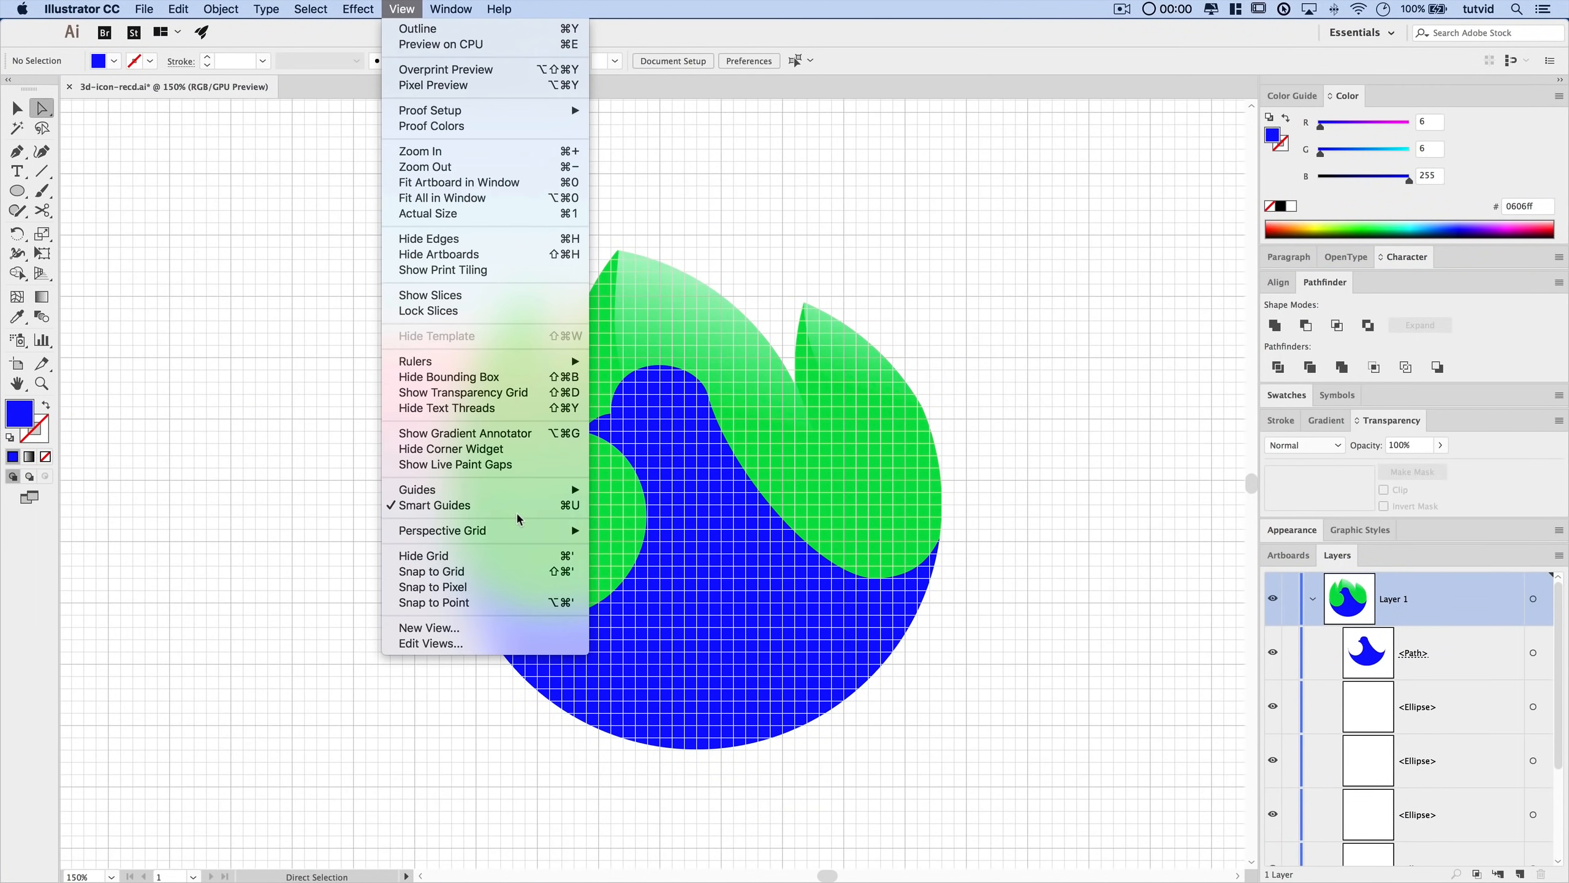
{"action": "left_click", "coordinate": [460, 556]}
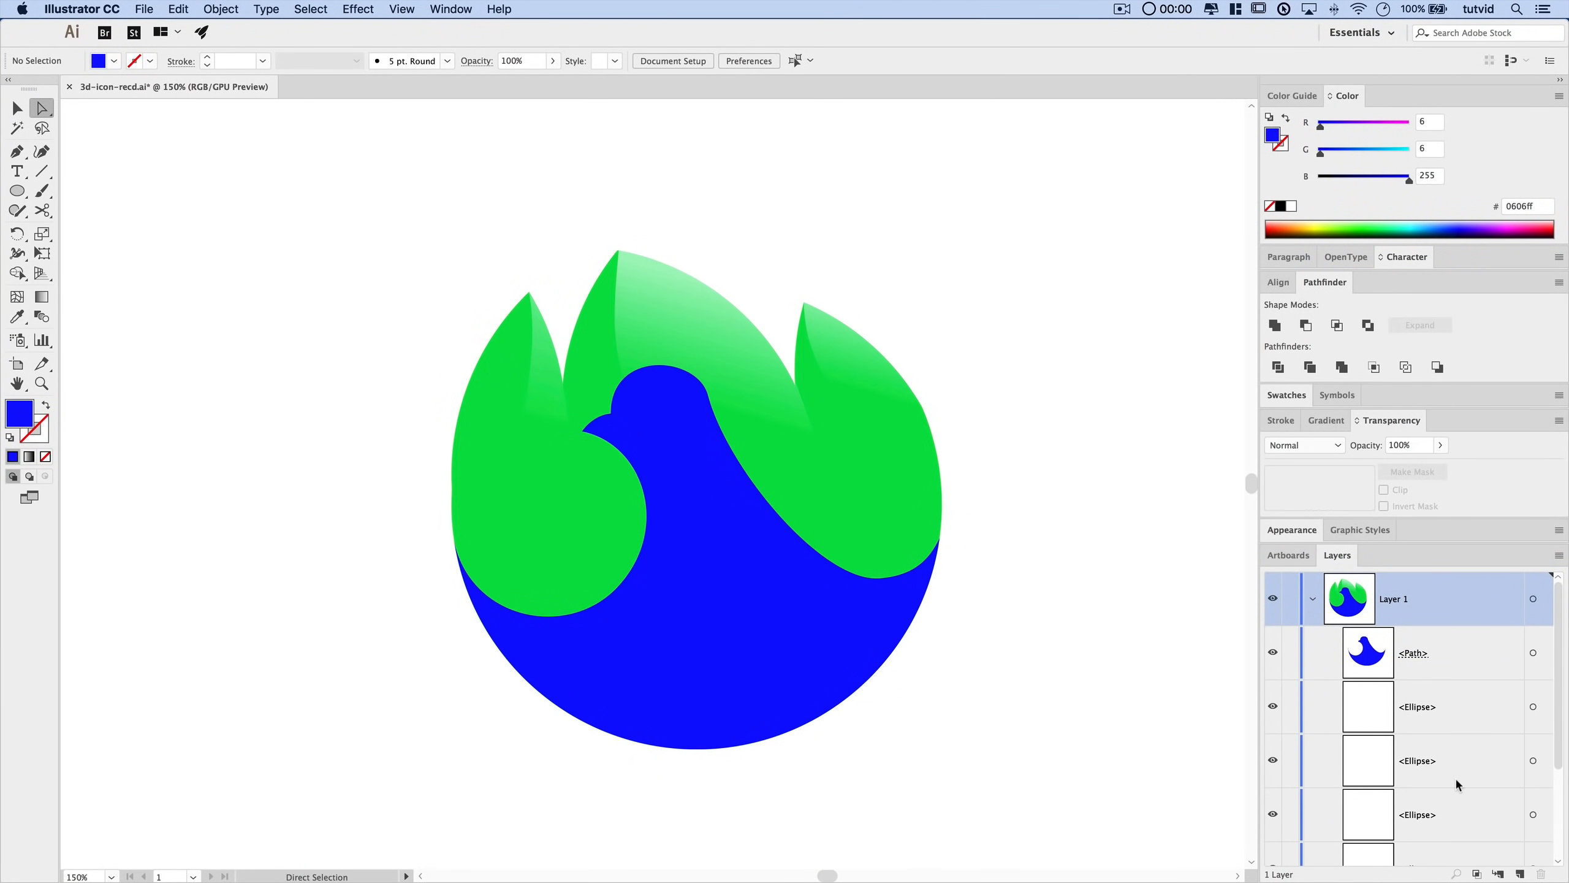
- Nudge the wave's crest and pointed-tip anchors down and to the right with the Direct Selection tool, and deselect the path
{"action": "scroll", "coordinate": [1455, 778], "scroll_direction": "down", "scroll_amount": 3}
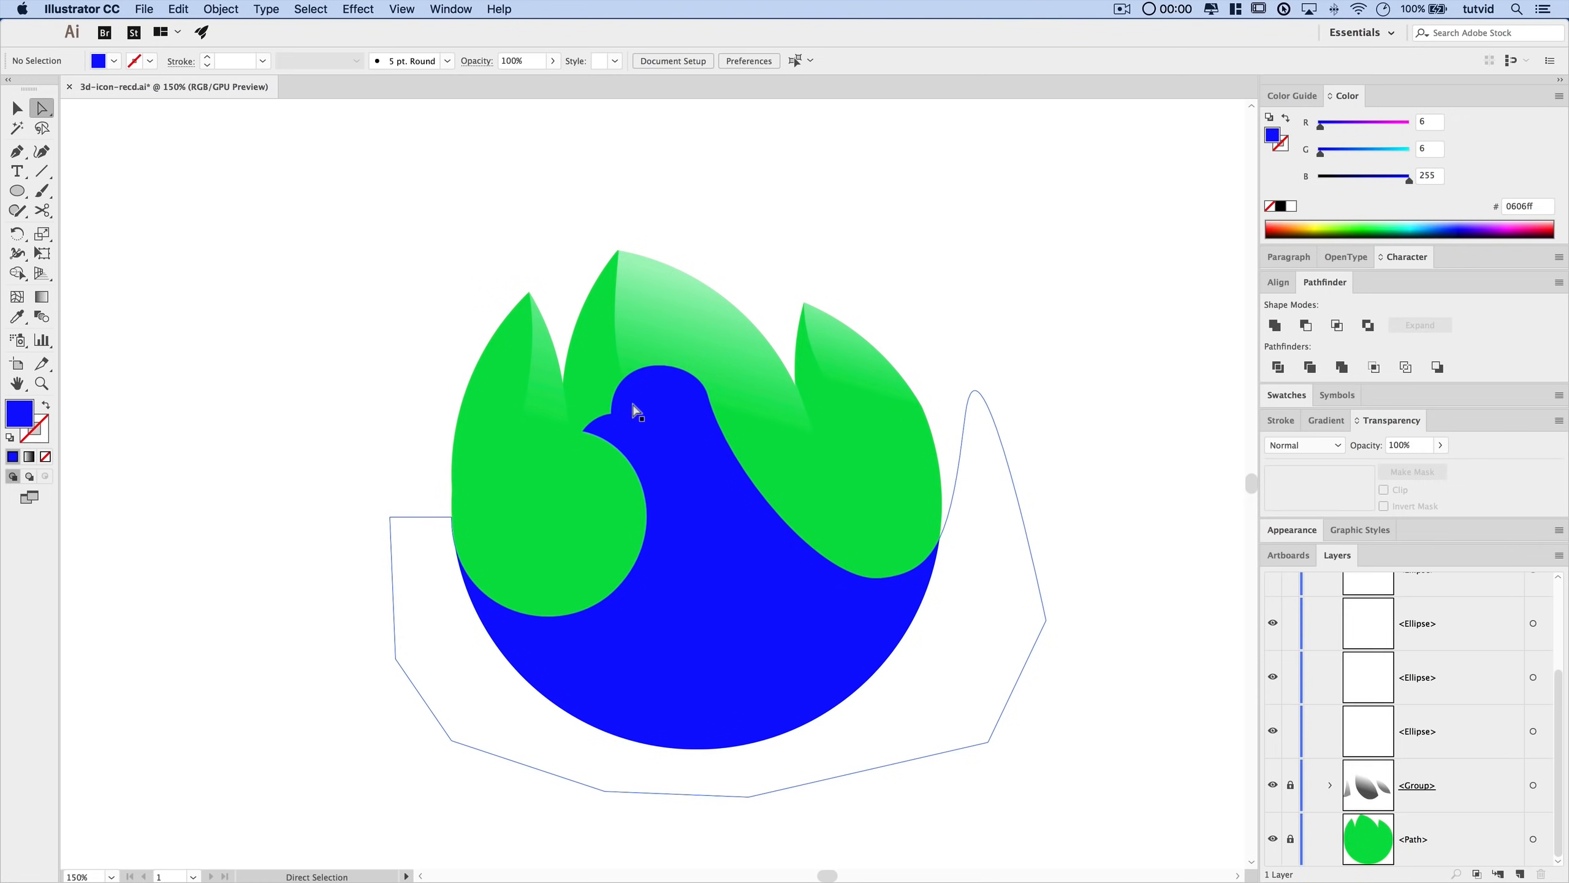
{"action": "left_click", "coordinate": [782, 463]}
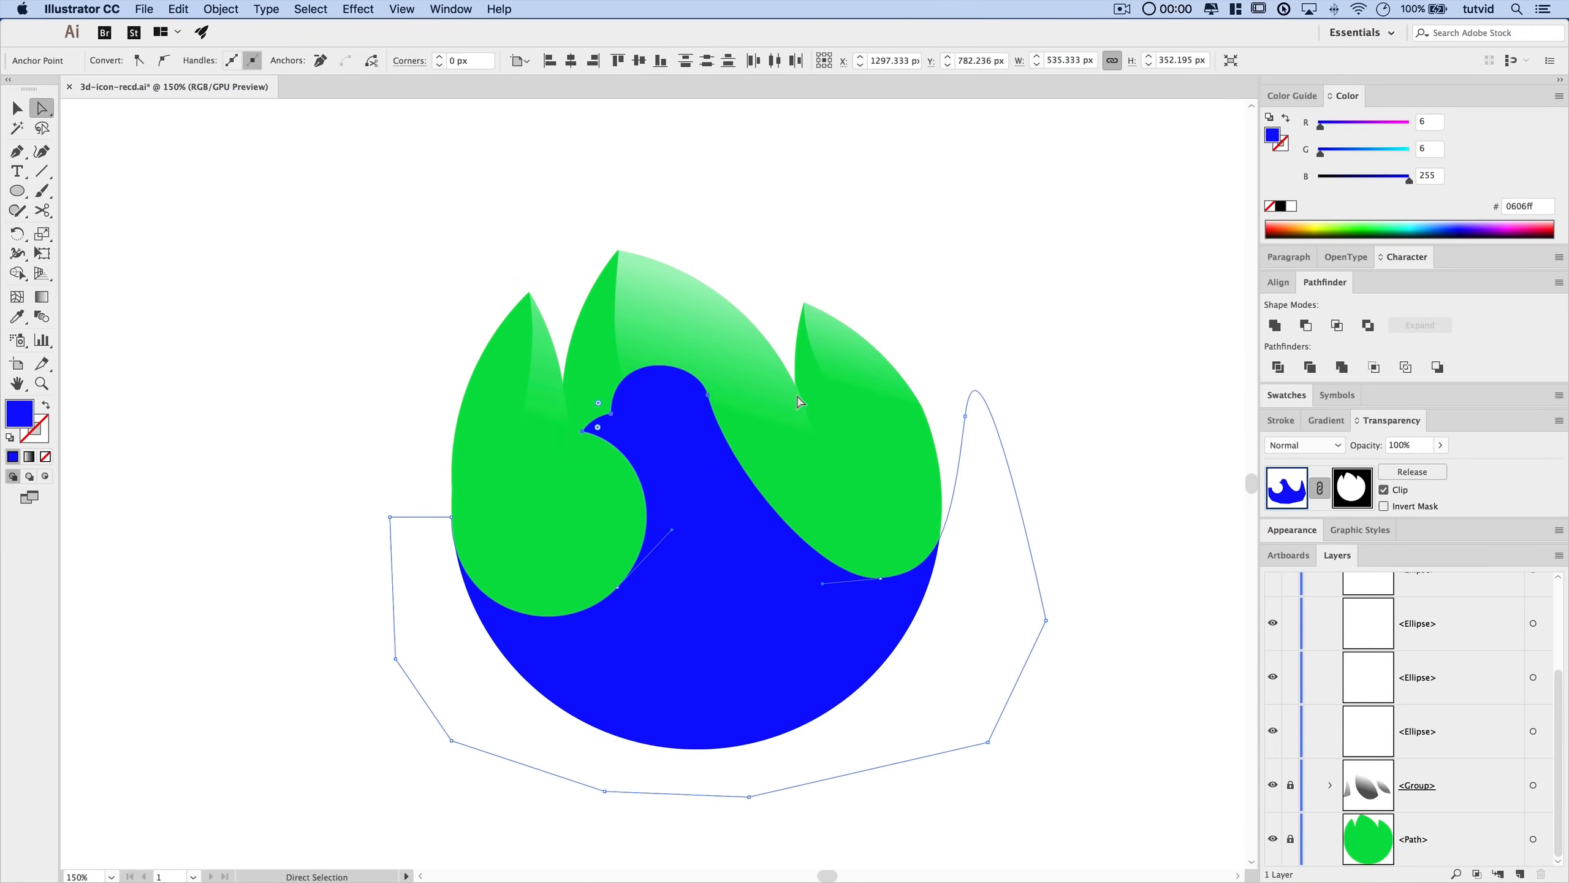
{"action": "key", "text": "Down"}
{"action": "key", "text": "Down"}
{"action": "key", "text": "Down"}
{"action": "key", "text": "Down"}
{"action": "key", "text": "Down"}
{"action": "key", "text": "Down"}
{"action": "key", "text": "Down"}
{"action": "key", "text": "Down"}
{"action": "key", "text": "Down"}
{"action": "key", "text": "Down"}
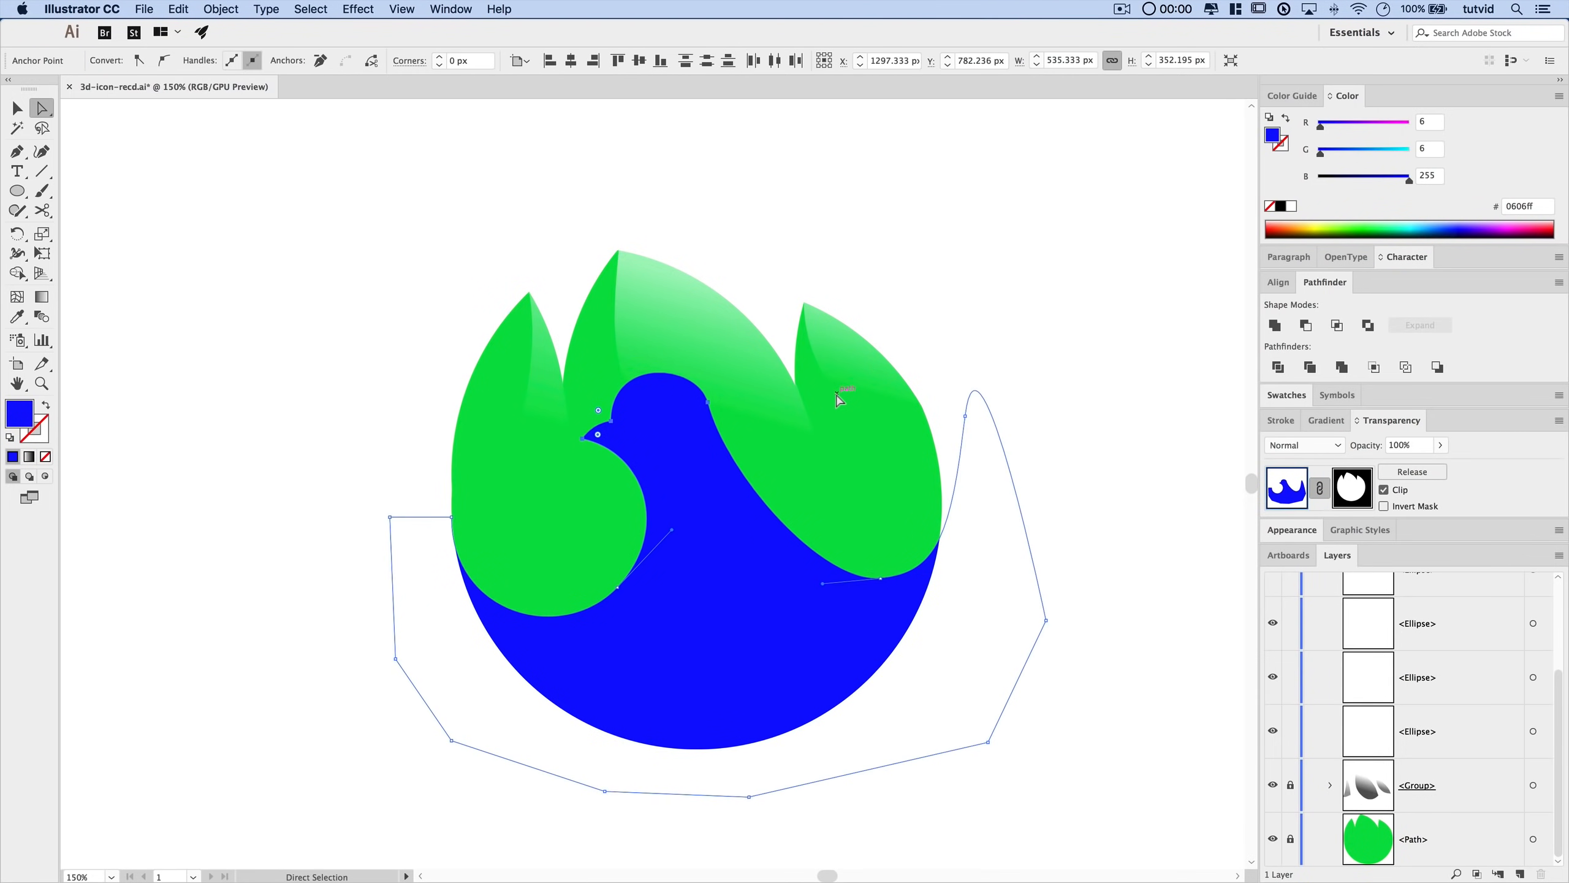
{"action": "key", "text": "Right"}
{"action": "key", "text": "Right"}
{"action": "key", "text": "Right"}
{"action": "key", "text": "Right"}
{"action": "key", "text": "Right"}
{"action": "key", "text": "Right"}
{"action": "key", "text": "Right"}
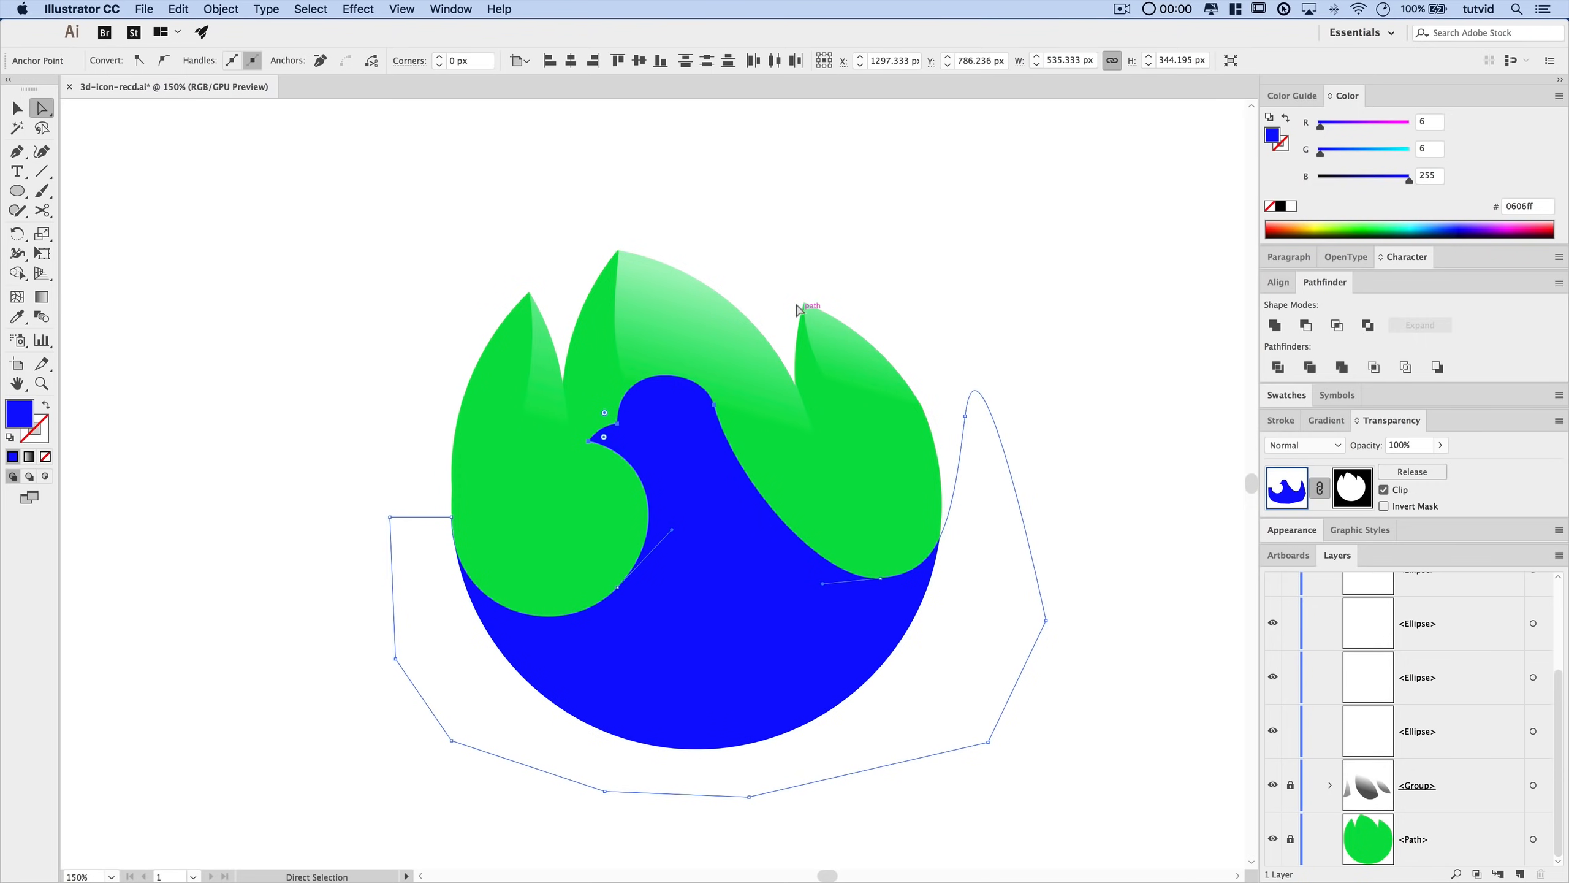
{"action": "left_click", "coordinate": [767, 281]}
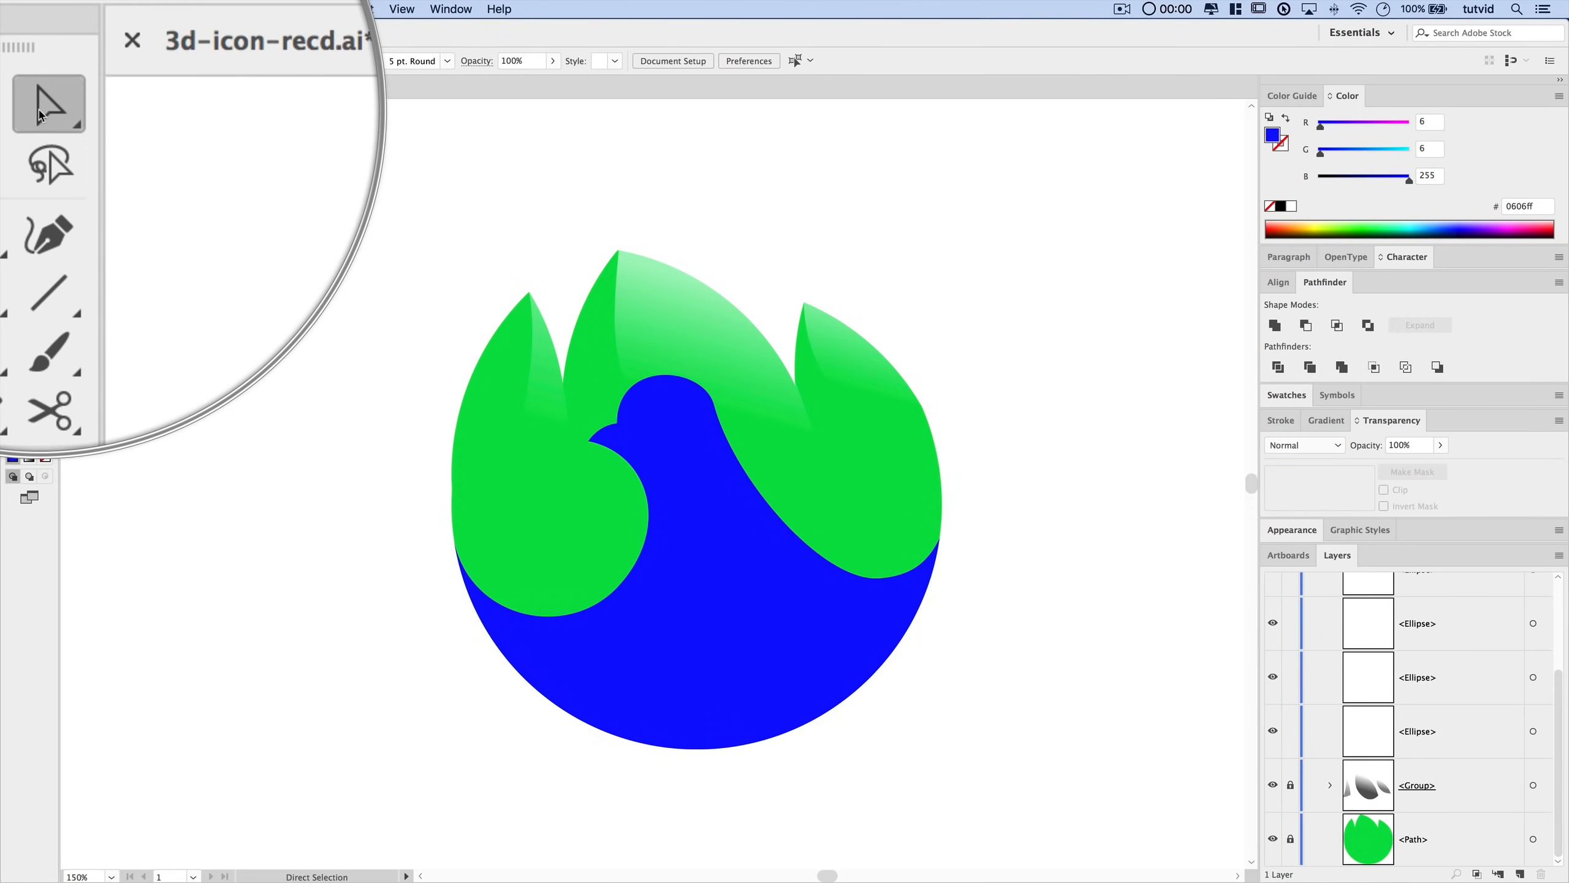
- Move the right anchor of the wave's crest slightly outward and down, and deselect the path
{"action": "left_click", "coordinate": [739, 464]}
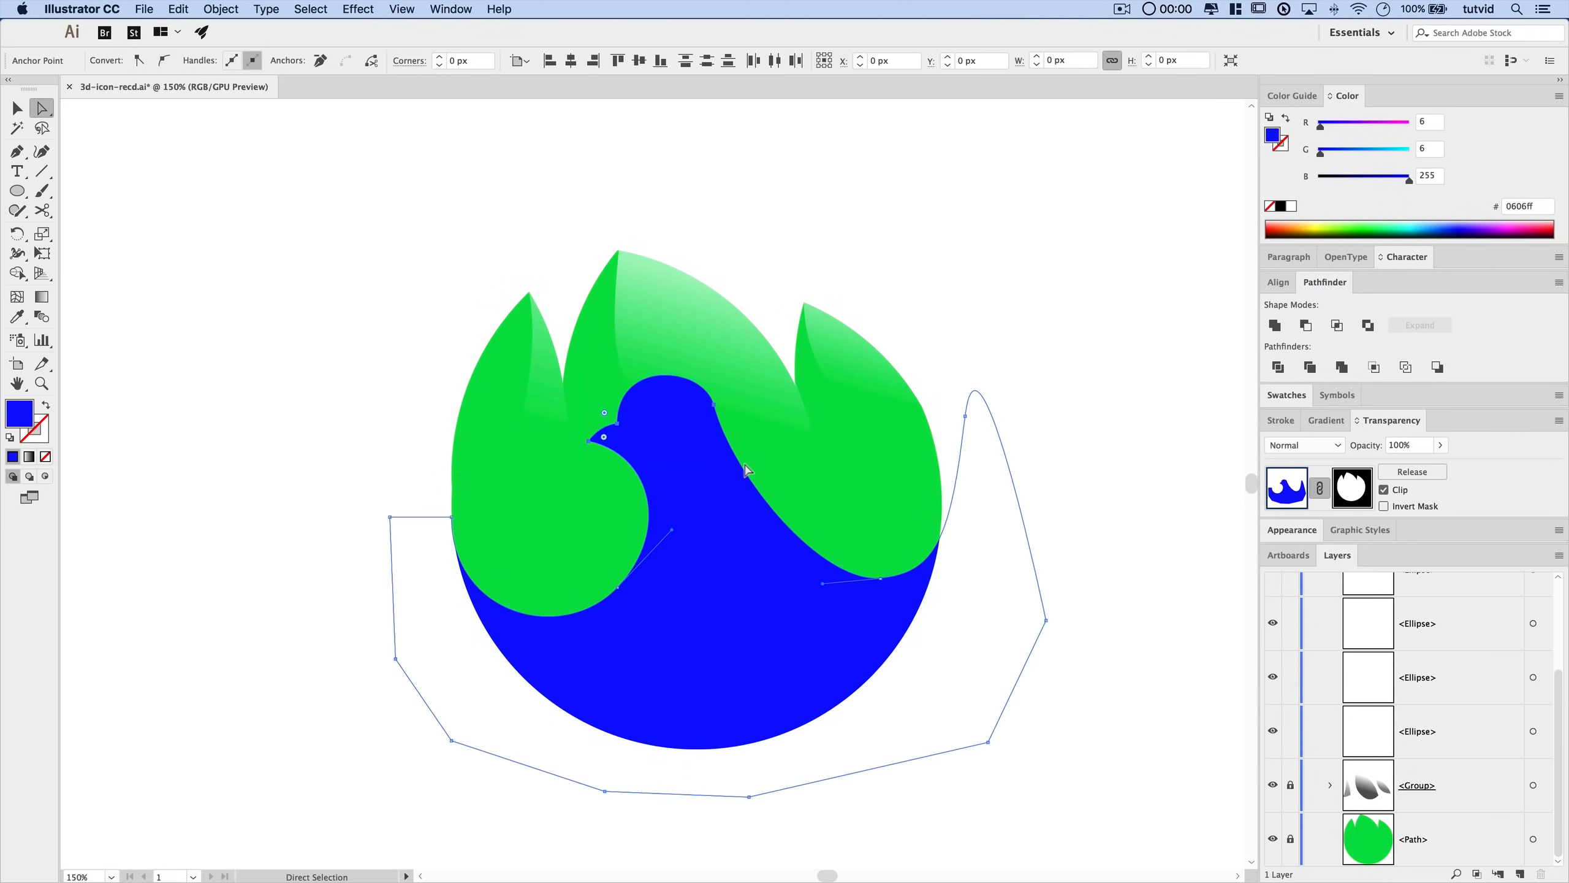
{"action": "left_click", "coordinate": [770, 282]}
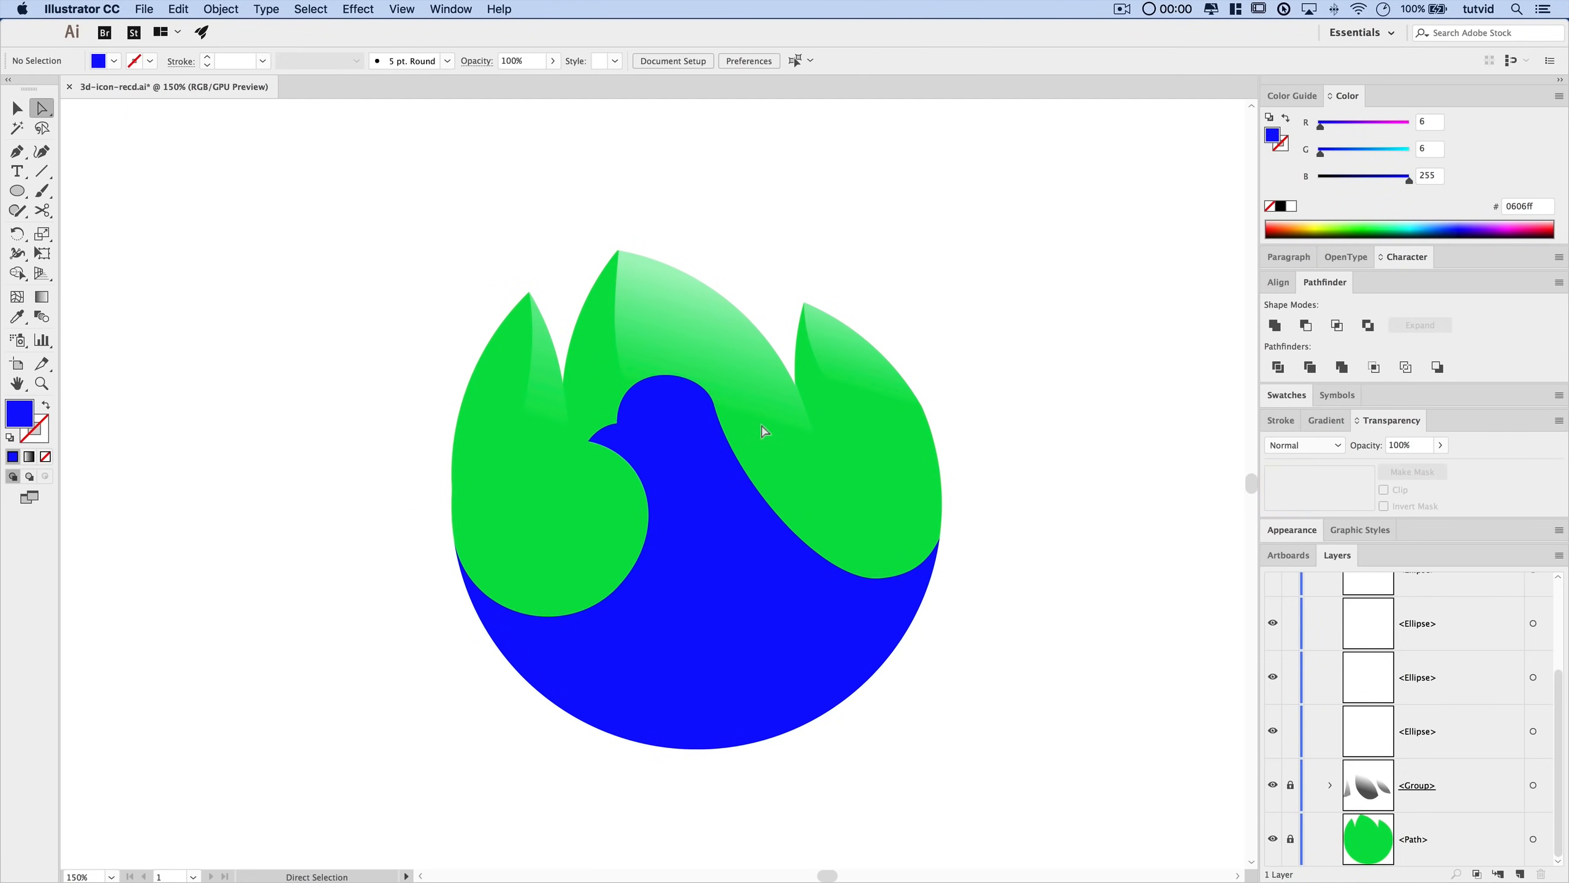
{"action": "left_click", "coordinate": [716, 407]}
{"action": "left_click_drag", "start_coordinate": [719, 411], "coordinate": [726, 416]}
{"action": "left_click", "coordinate": [828, 223]}
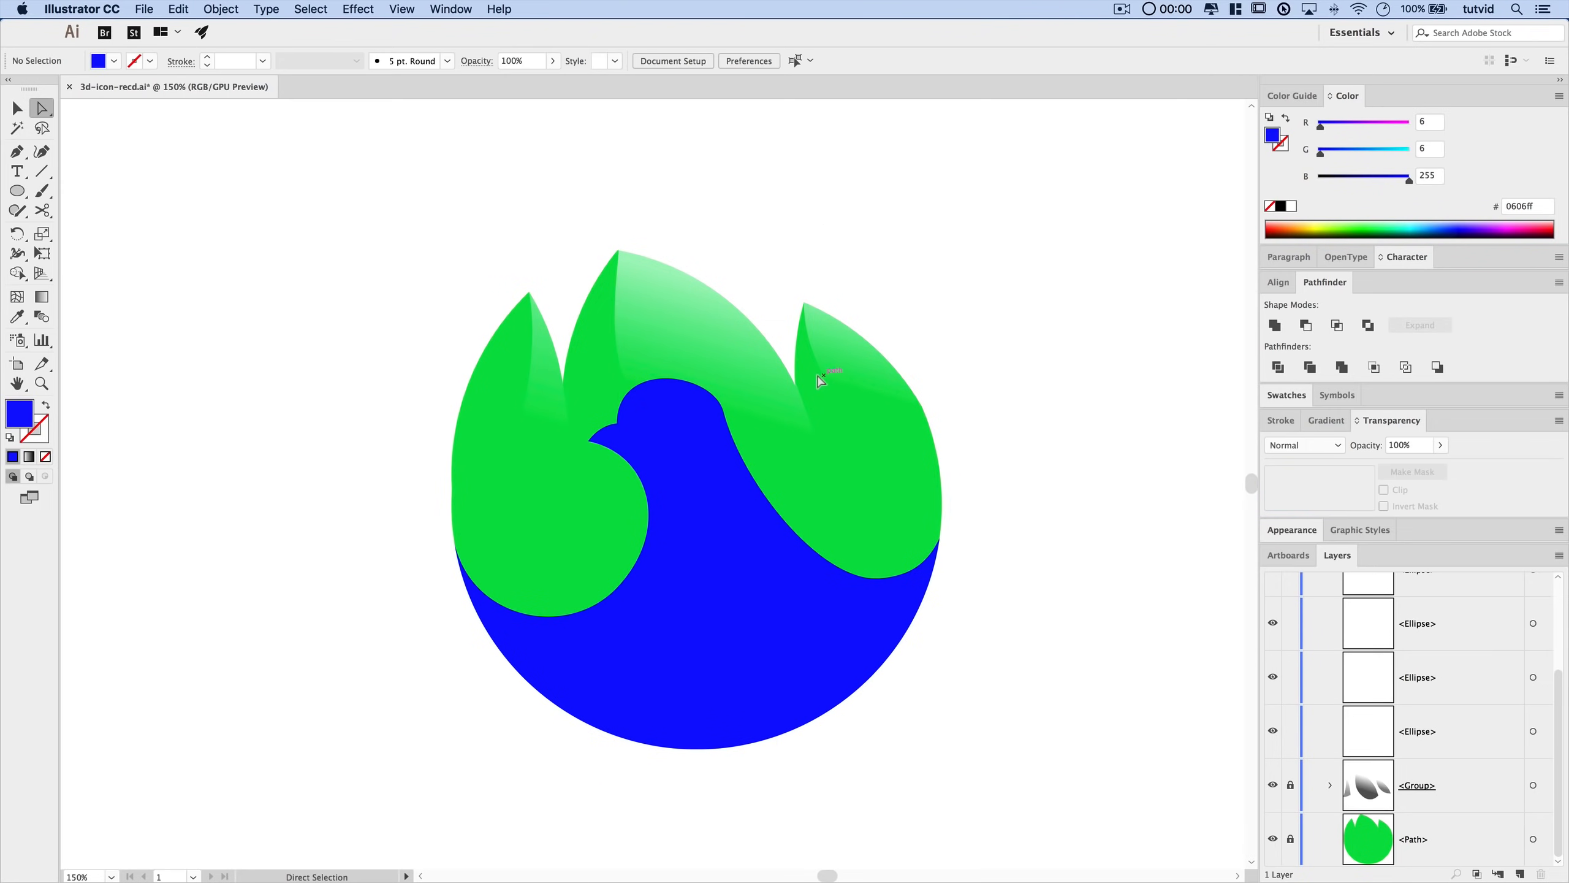
- Round the wave's crest by shortening its right anchor's lower handle and lengthening the upper handle, and deselect the path
{"action": "key", "text": "z"}
{"action": "left_click", "coordinate": [711, 455]}
{"action": "left_click", "coordinate": [712, 457]}
{"action": "left_click", "coordinate": [603, 439]}
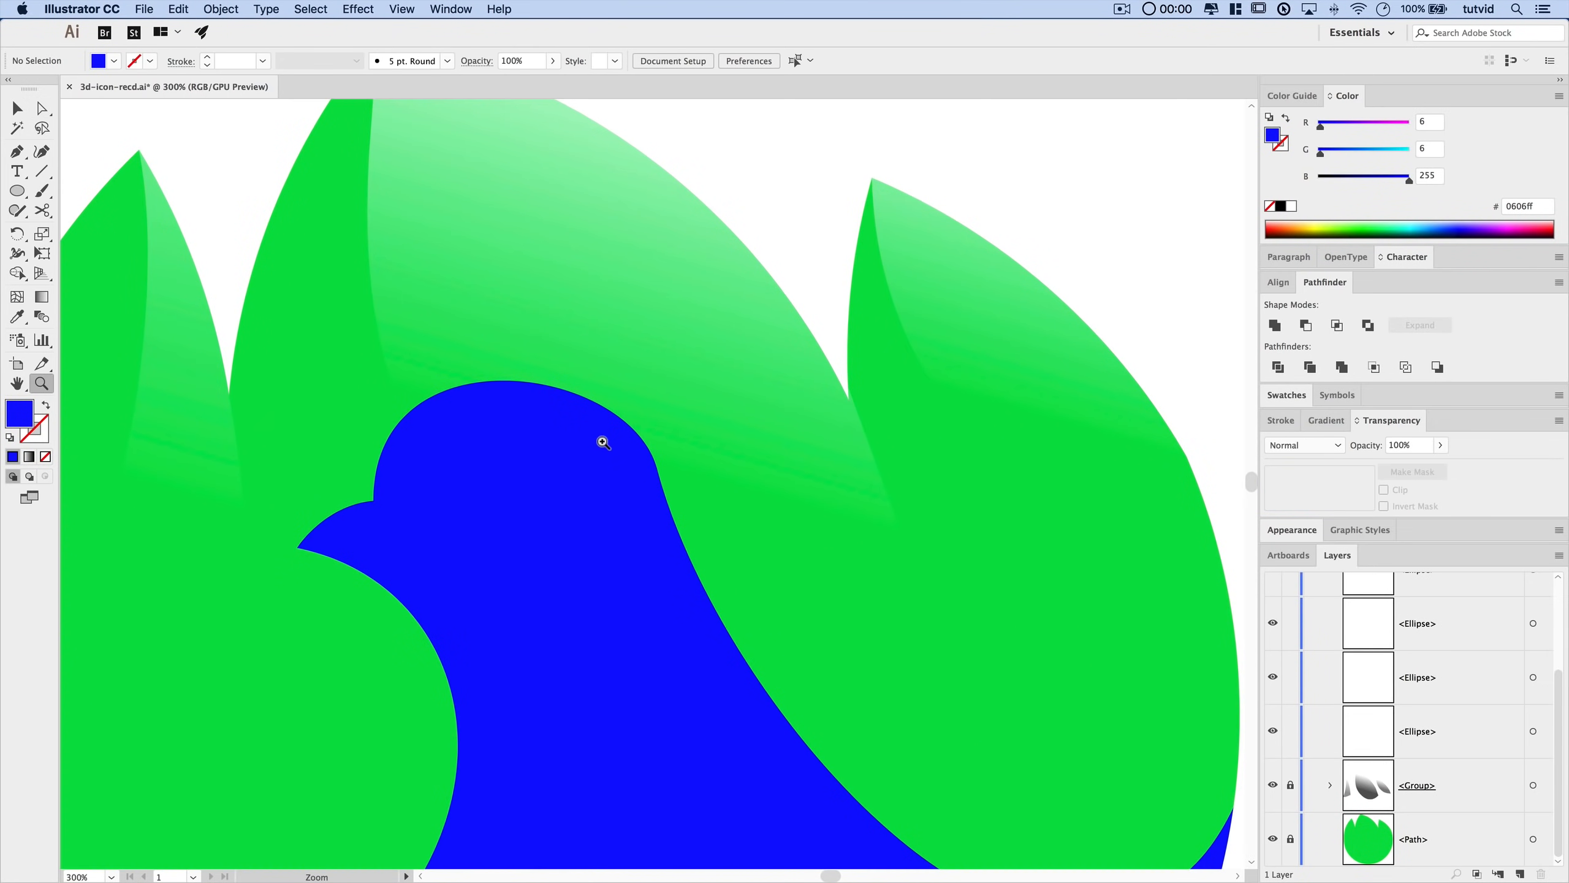
{"action": "left_click", "coordinate": [656, 468]}
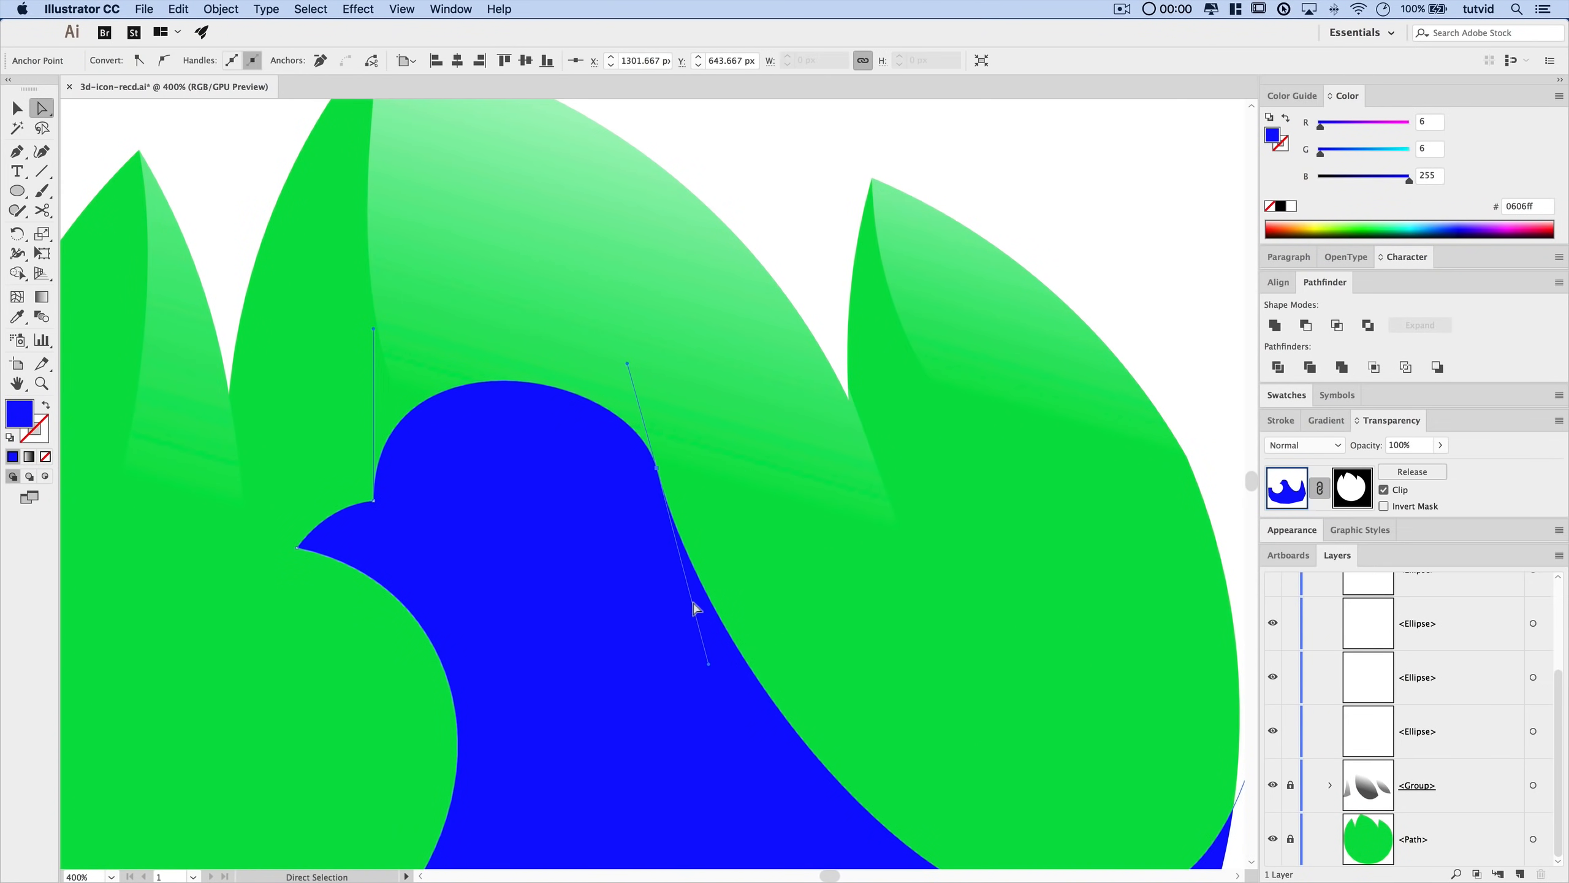
{"action": "left_click_drag", "start_coordinate": [709, 661], "coordinate": [708, 624]}
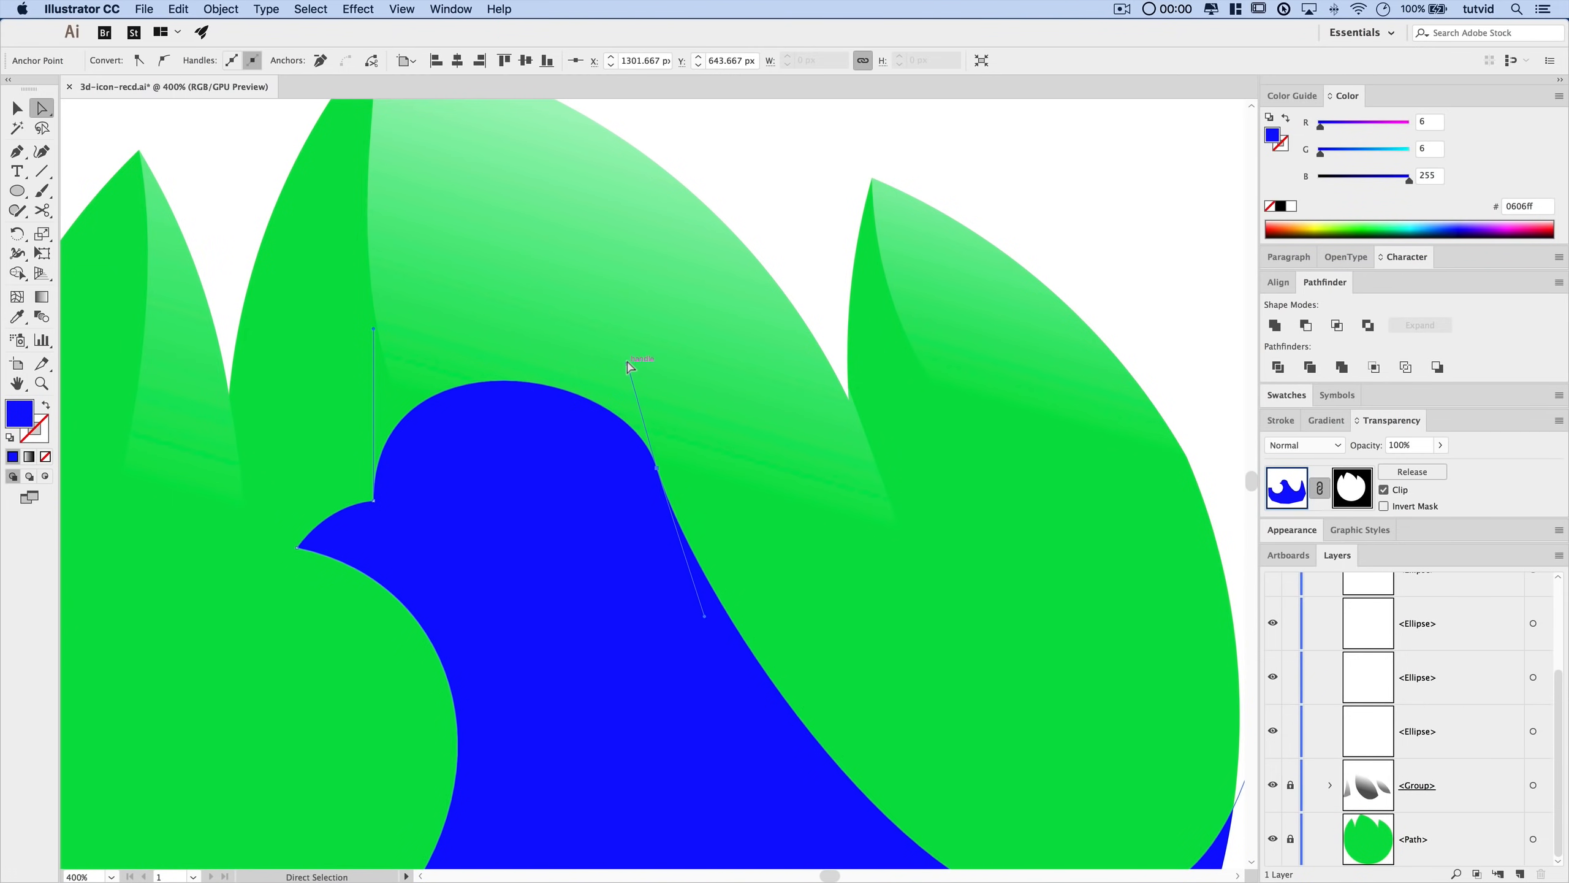
{"action": "left_click_drag", "start_coordinate": [629, 366], "coordinate": [611, 304]}
{"action": "left_click", "coordinate": [799, 203]}
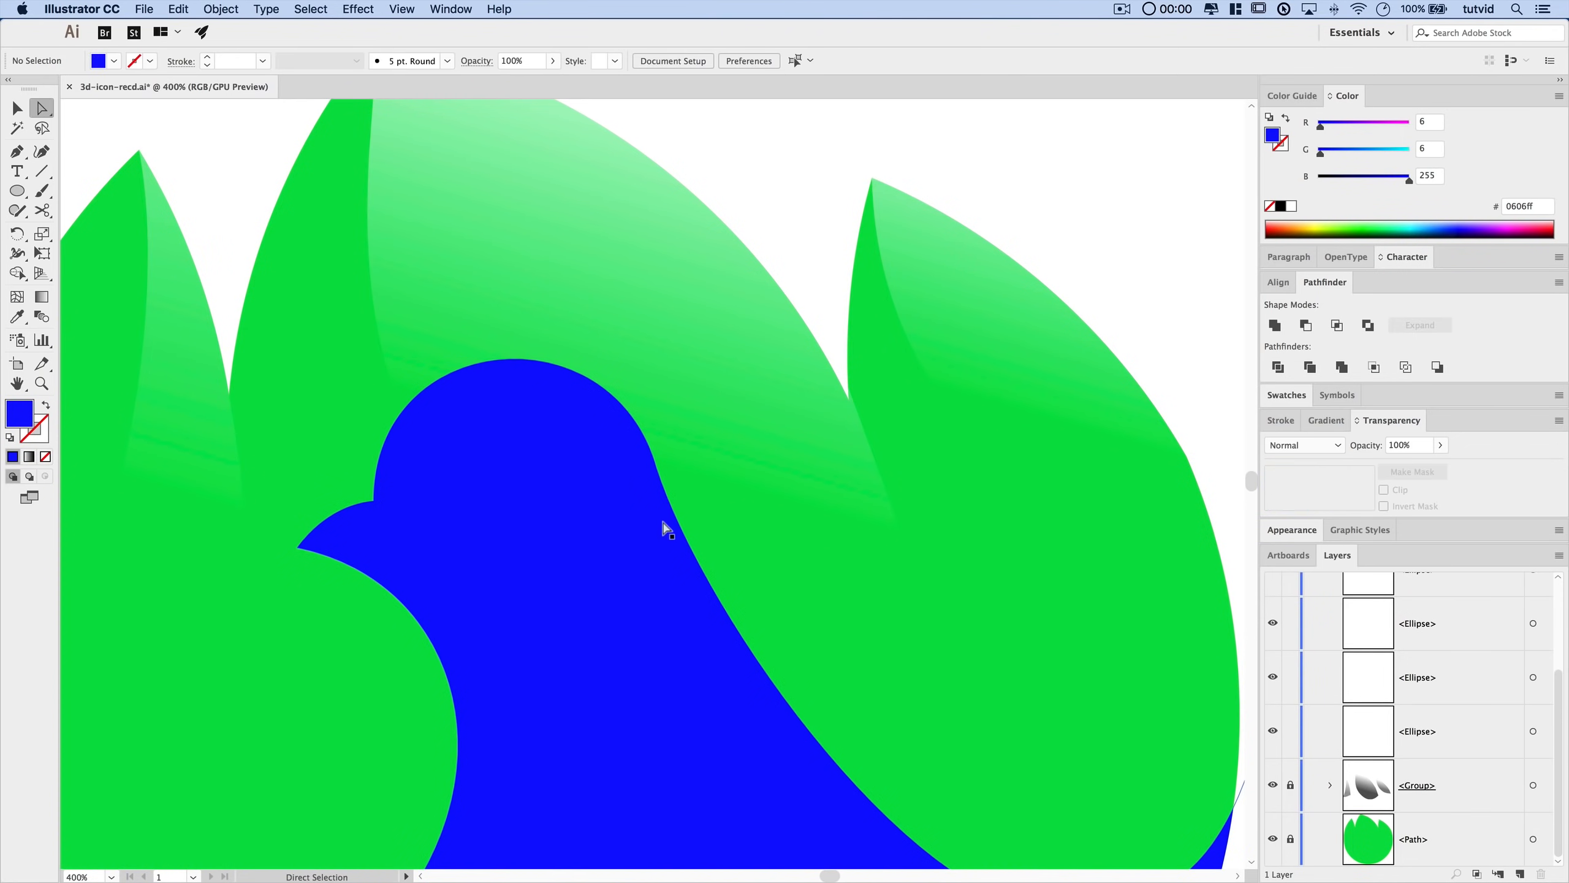
{"action": "left_click", "coordinate": [658, 466]}
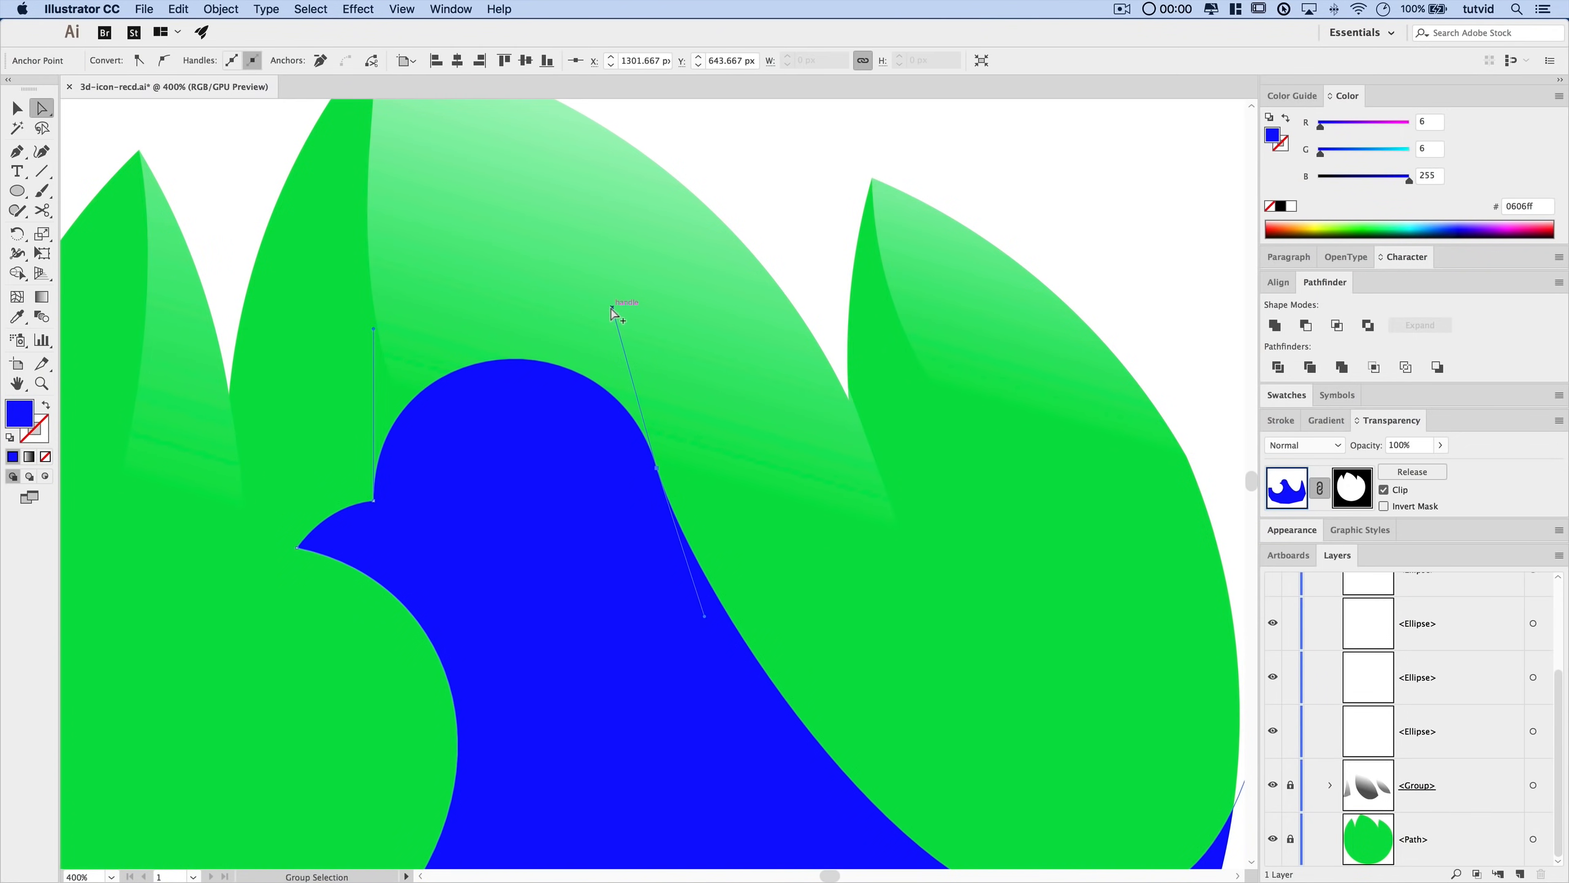
{"action": "left_click_drag", "start_coordinate": [610, 307], "coordinate": [605, 307]}
{"action": "left_click", "coordinate": [759, 204]}
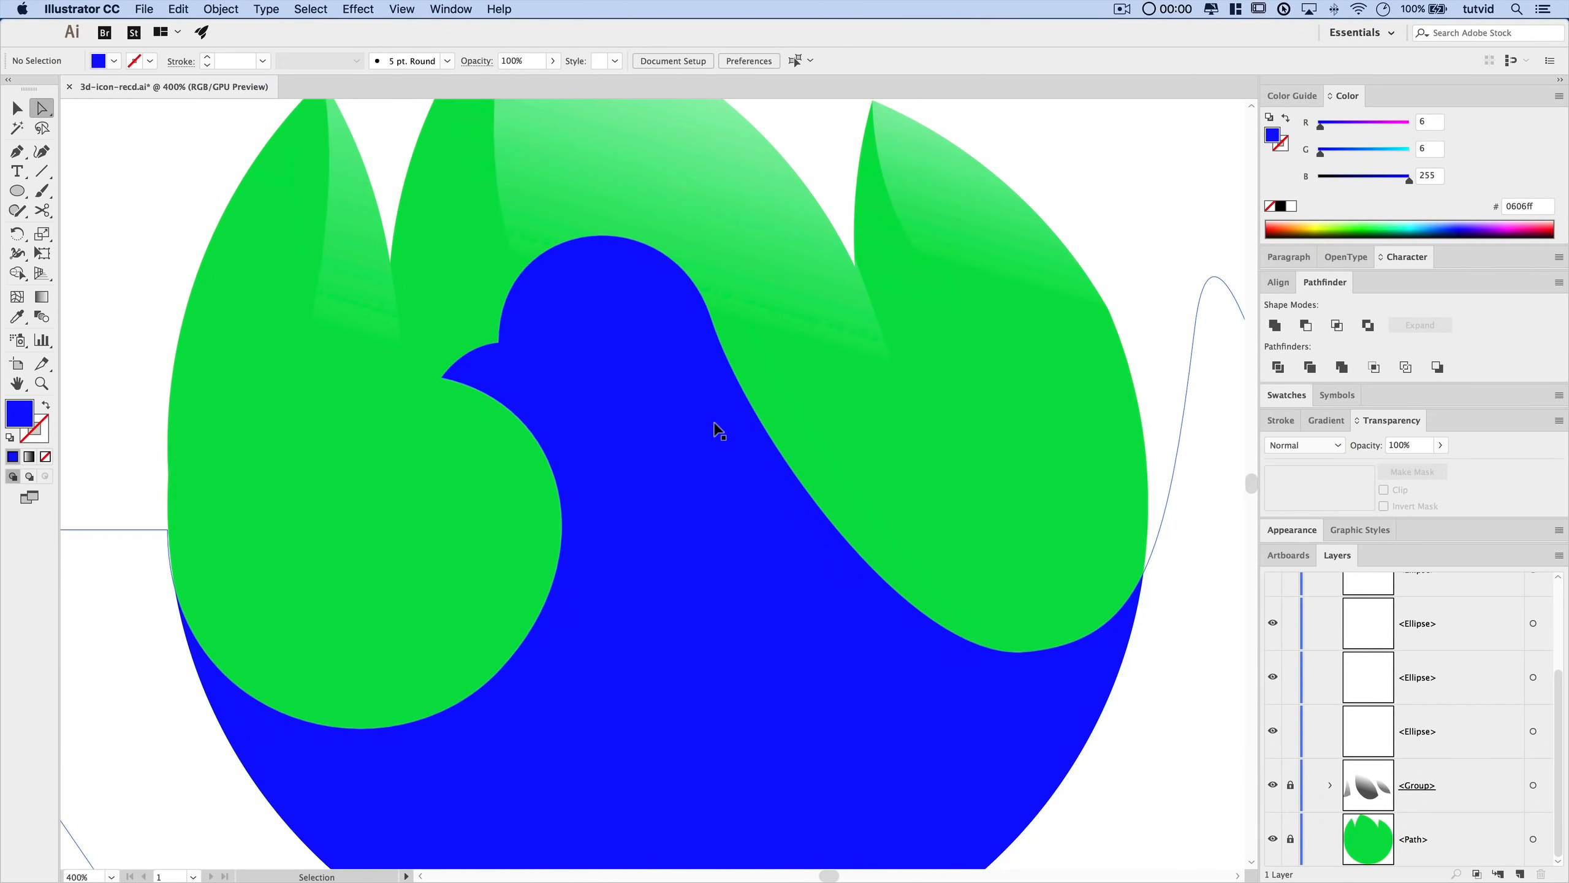
- Nudge the crest and pointed-tip anchors slightly down, and shift the crest's right anchor a little to the right
{"action": "key", "text": "super+1"}
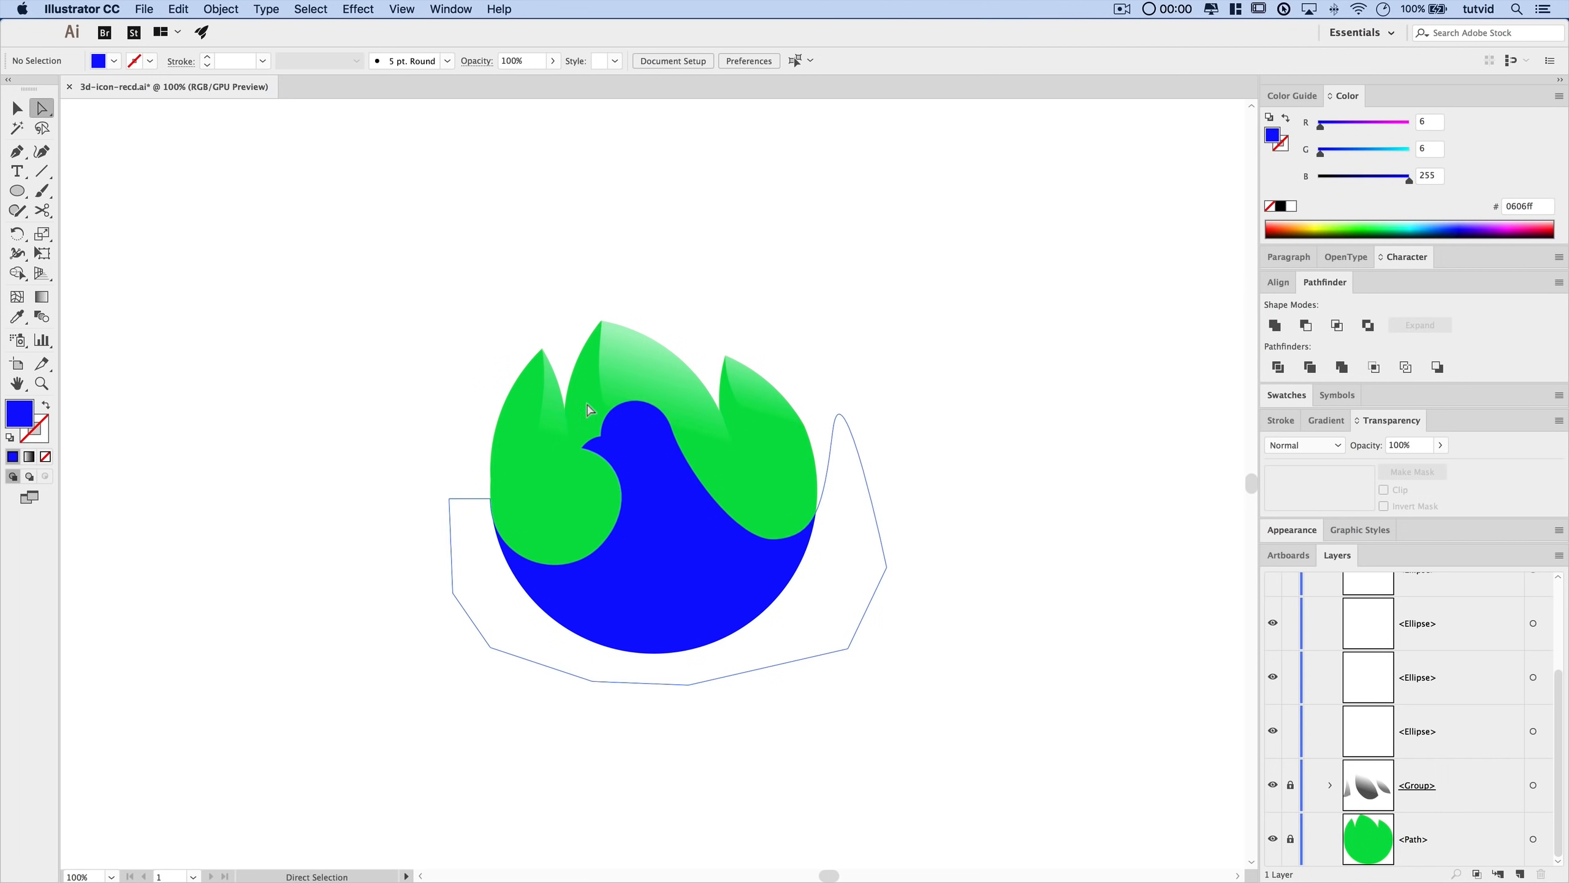
{"action": "left_click", "coordinate": [718, 489]}
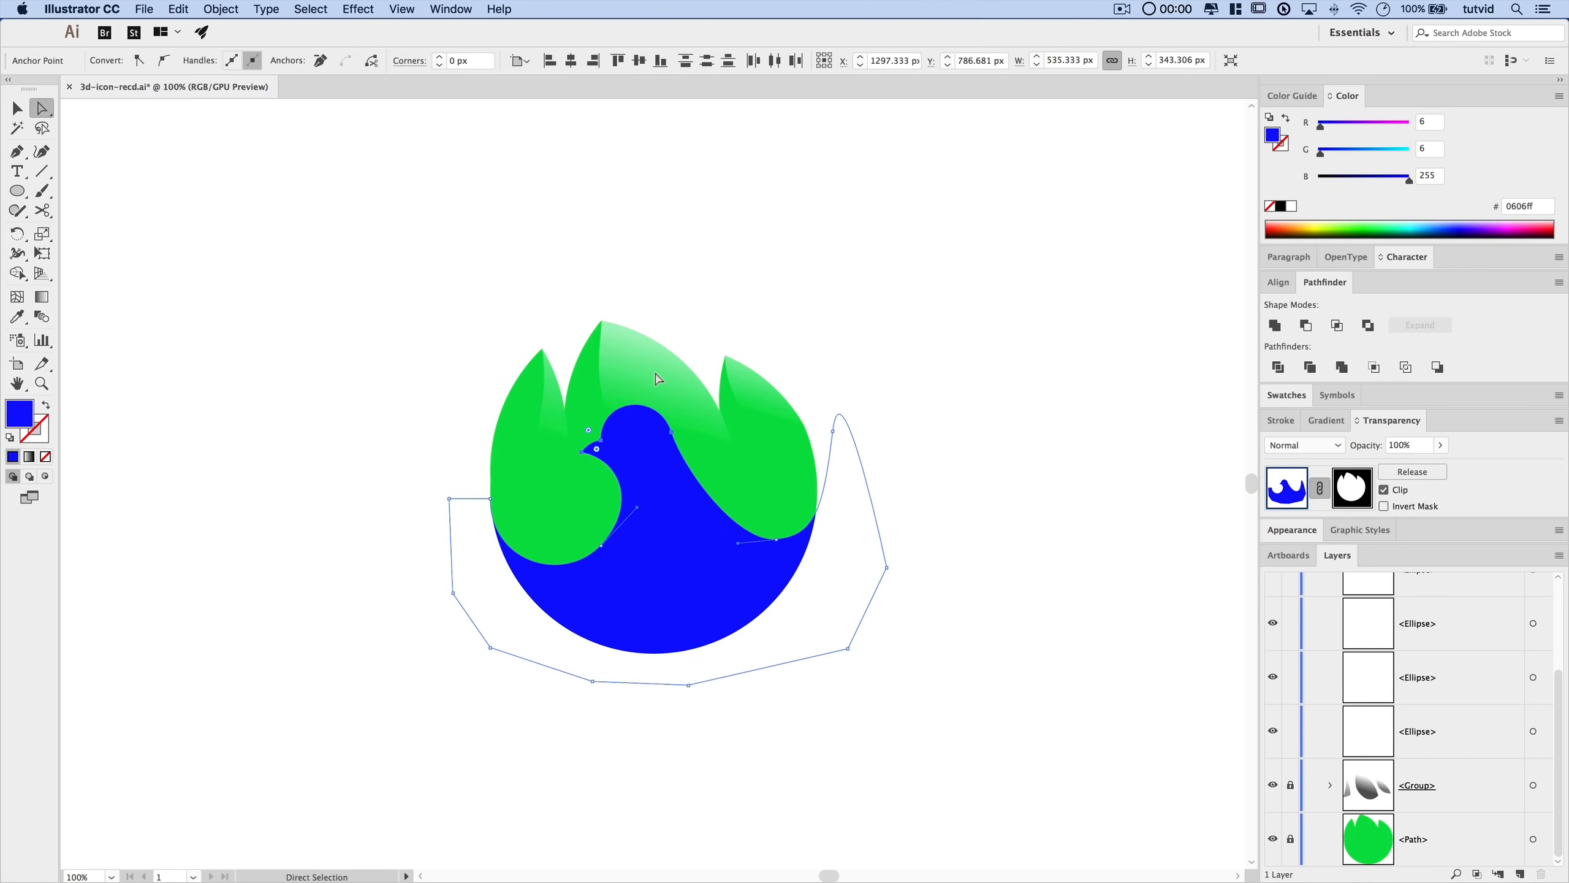
{"action": "left_click", "coordinate": [794, 244]}
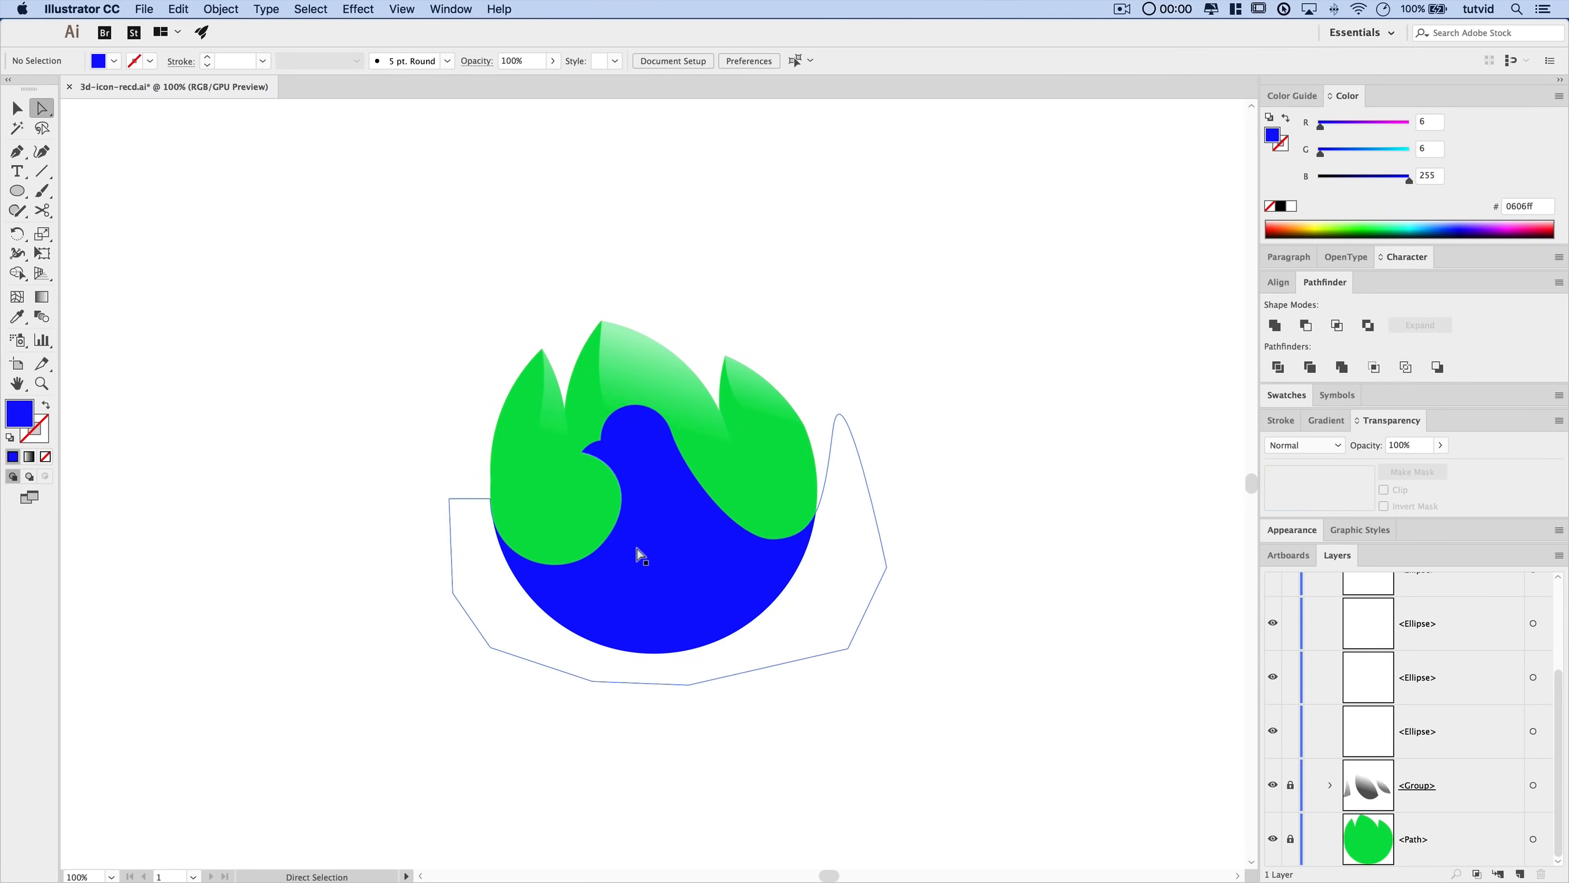
{"action": "key", "text": "super+equal"}
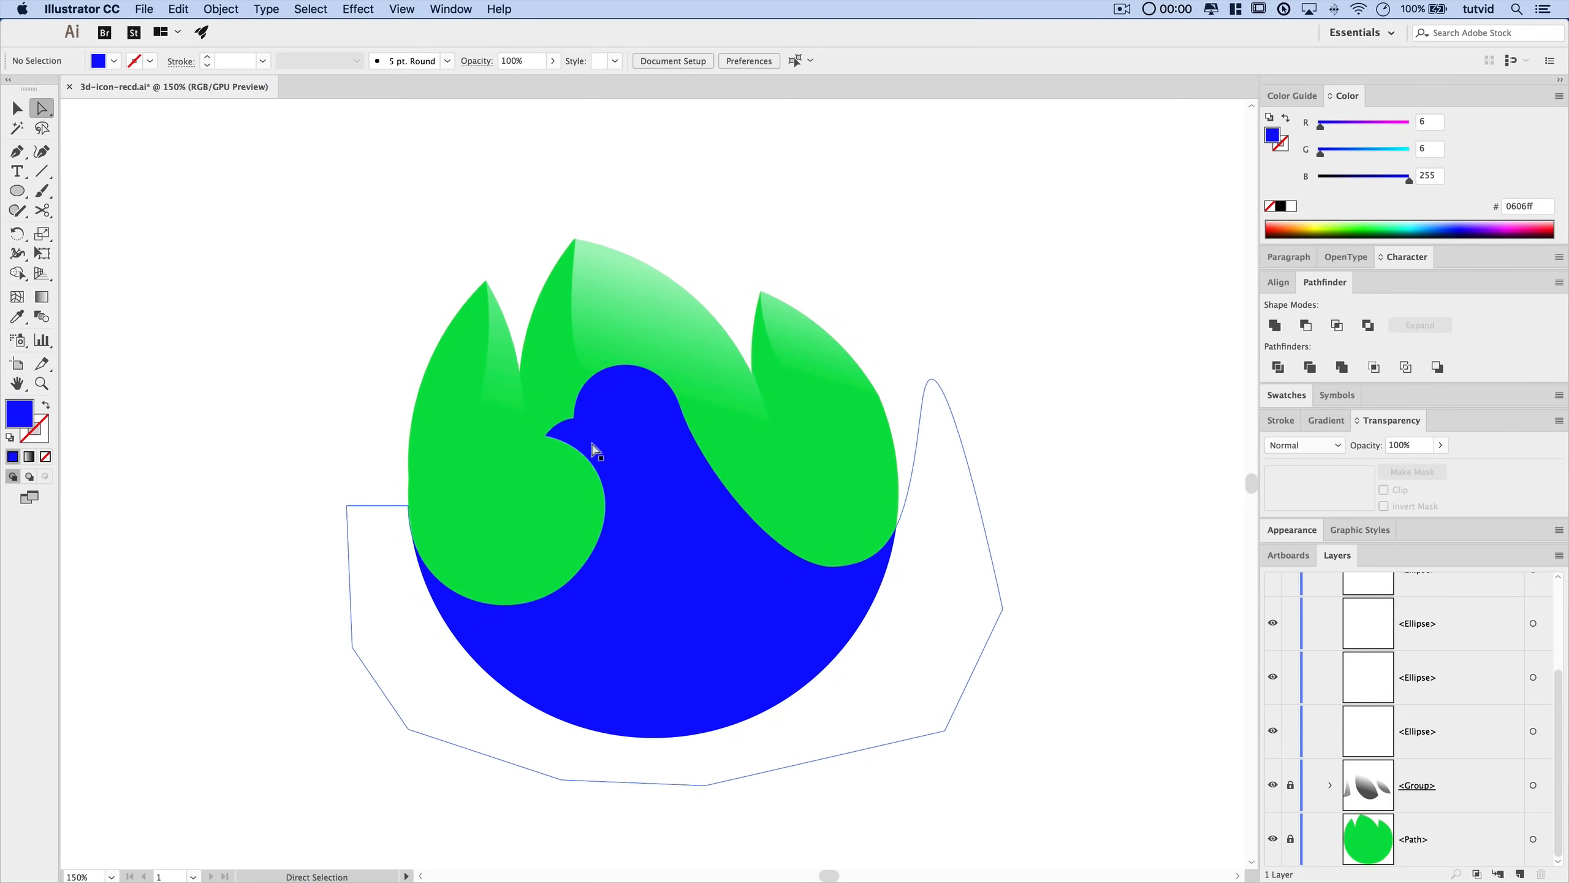
{"action": "left_click", "coordinate": [792, 489]}
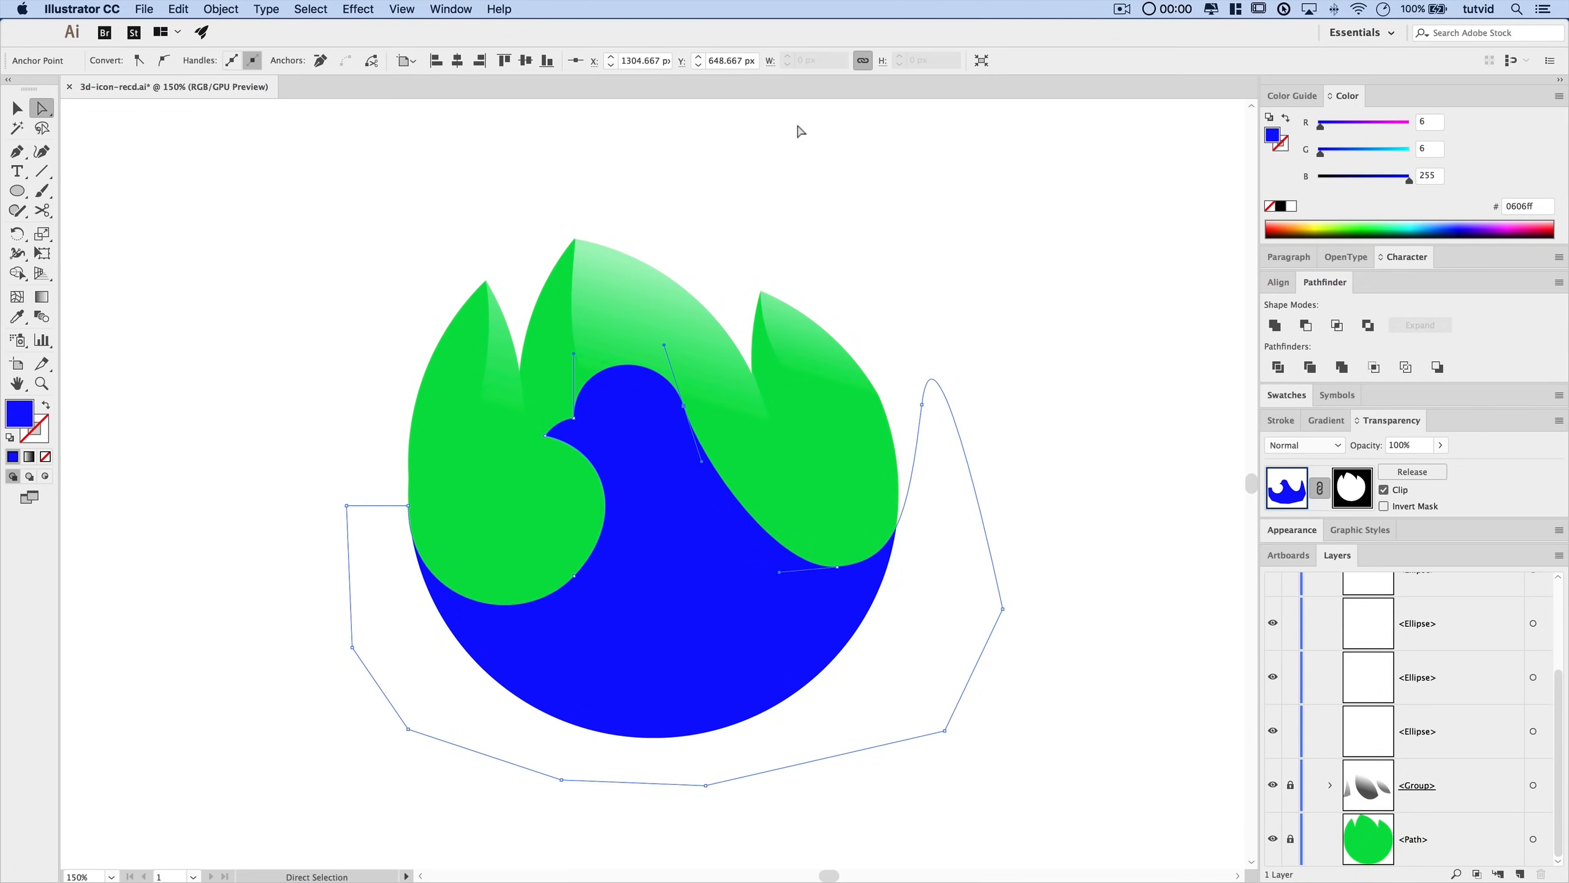
{"action": "left_click", "coordinate": [752, 213]}
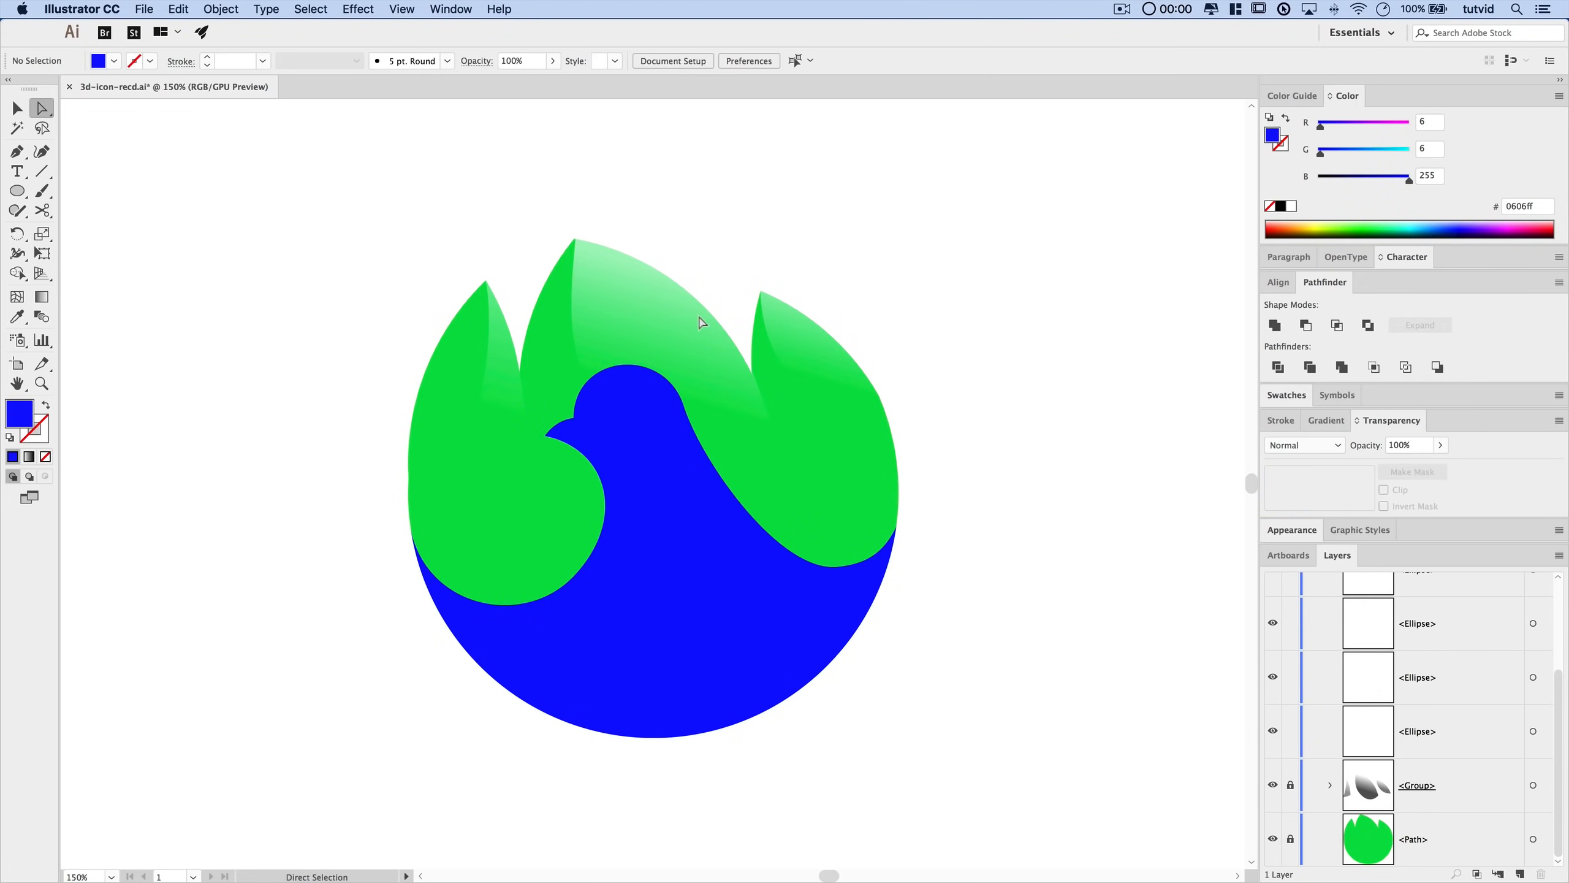
- Nudge the lowest anchor of the wave's right-hand trough slightly right and stretch its left handle horizontally to flatten the trough
{"action": "left_click", "coordinate": [793, 564]}
{"action": "left_click", "coordinate": [838, 567]}
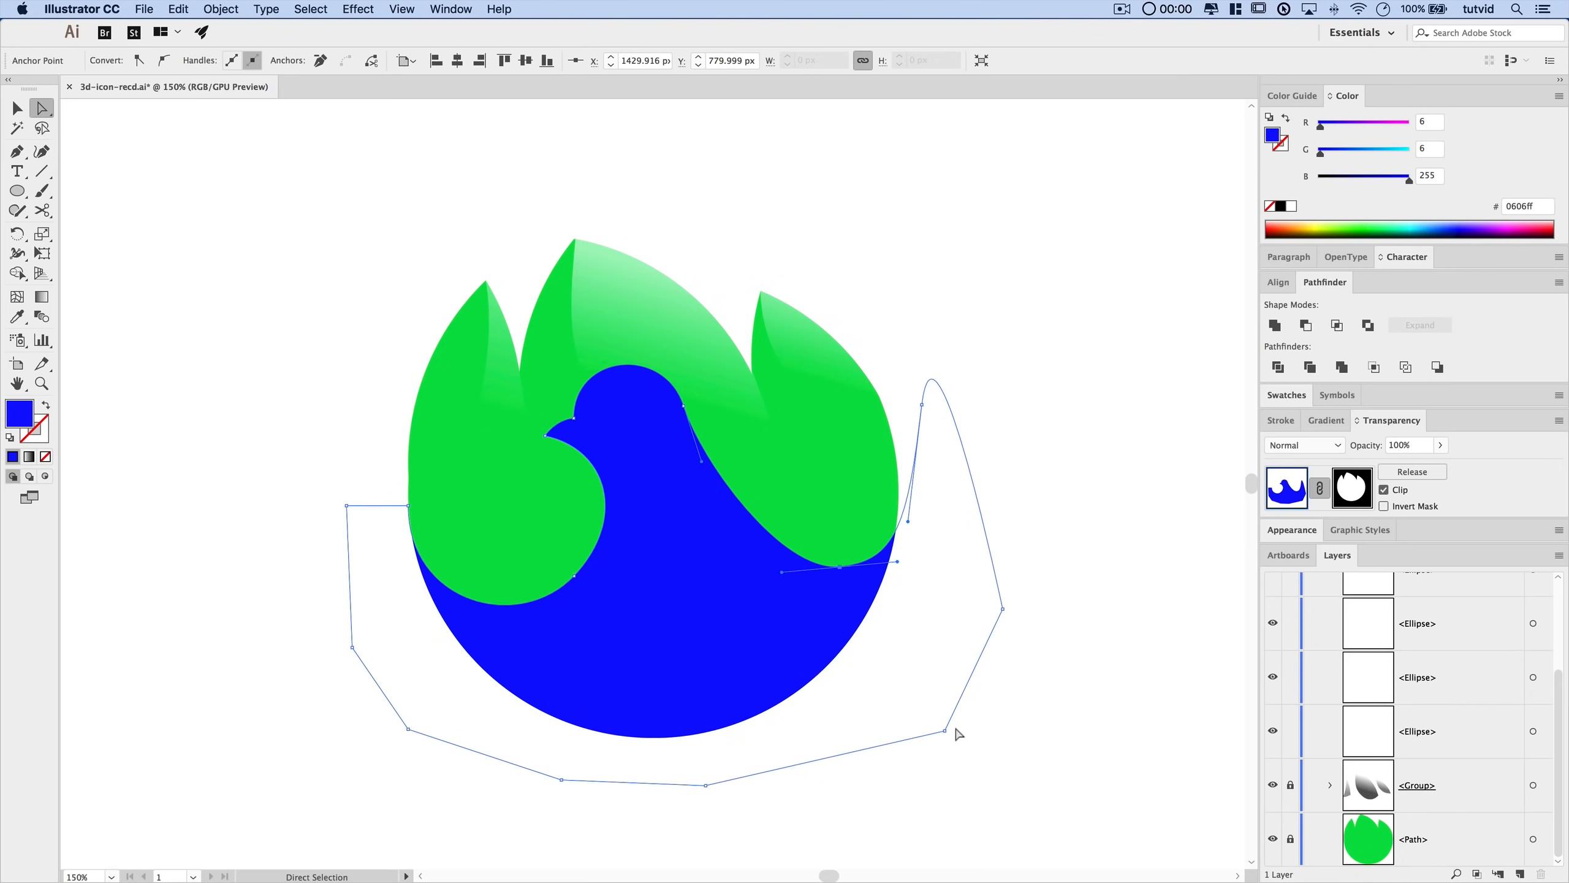
{"action": "key", "text": "Up"}
{"action": "key", "text": "Up"}
{"action": "key", "text": "Up"}
{"action": "key", "text": "Up"}
{"action": "key", "text": "Up"}
{"action": "key", "text": "Right"}
{"action": "key", "text": "Right"}
{"action": "key", "text": "Right"}
{"action": "key", "text": "Right"}
{"action": "key", "text": "Left"}
{"action": "key", "text": "Left"}
{"action": "key", "text": "Left"}
{"action": "left_click_drag", "start_coordinate": [782, 573], "coordinate": [760, 573]}
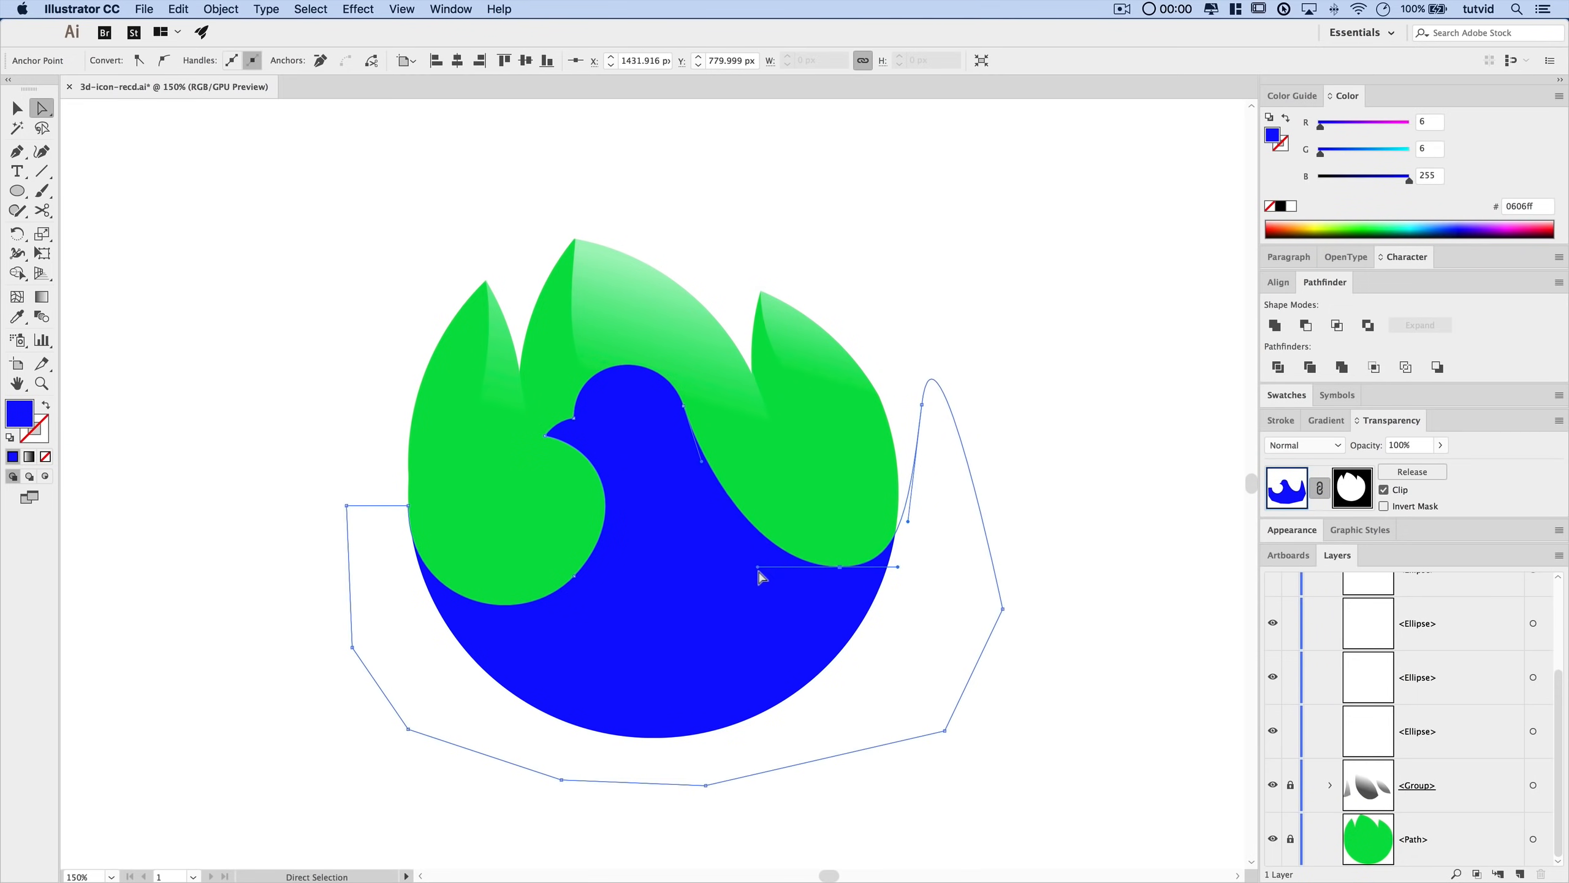
{"action": "left_click", "coordinate": [954, 336]}
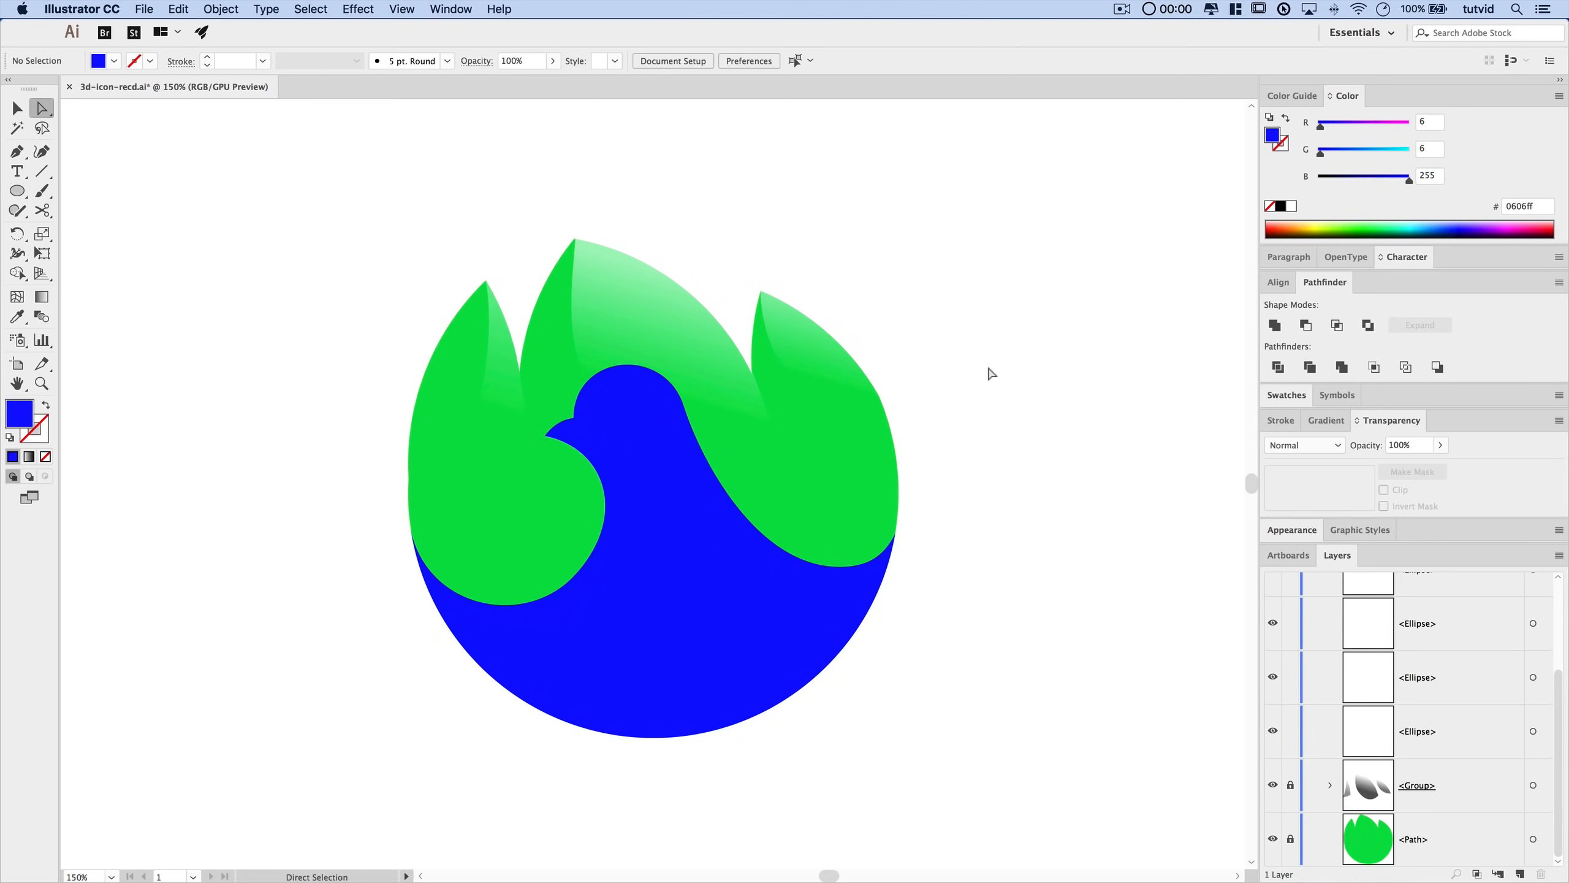
- Draw a circle about 9.25 px across inside the wave's crest, near the pointed tip, as a bird's eye
{"action": "key", "text": "v"}
{"action": "left_click", "coordinate": [610, 494]}
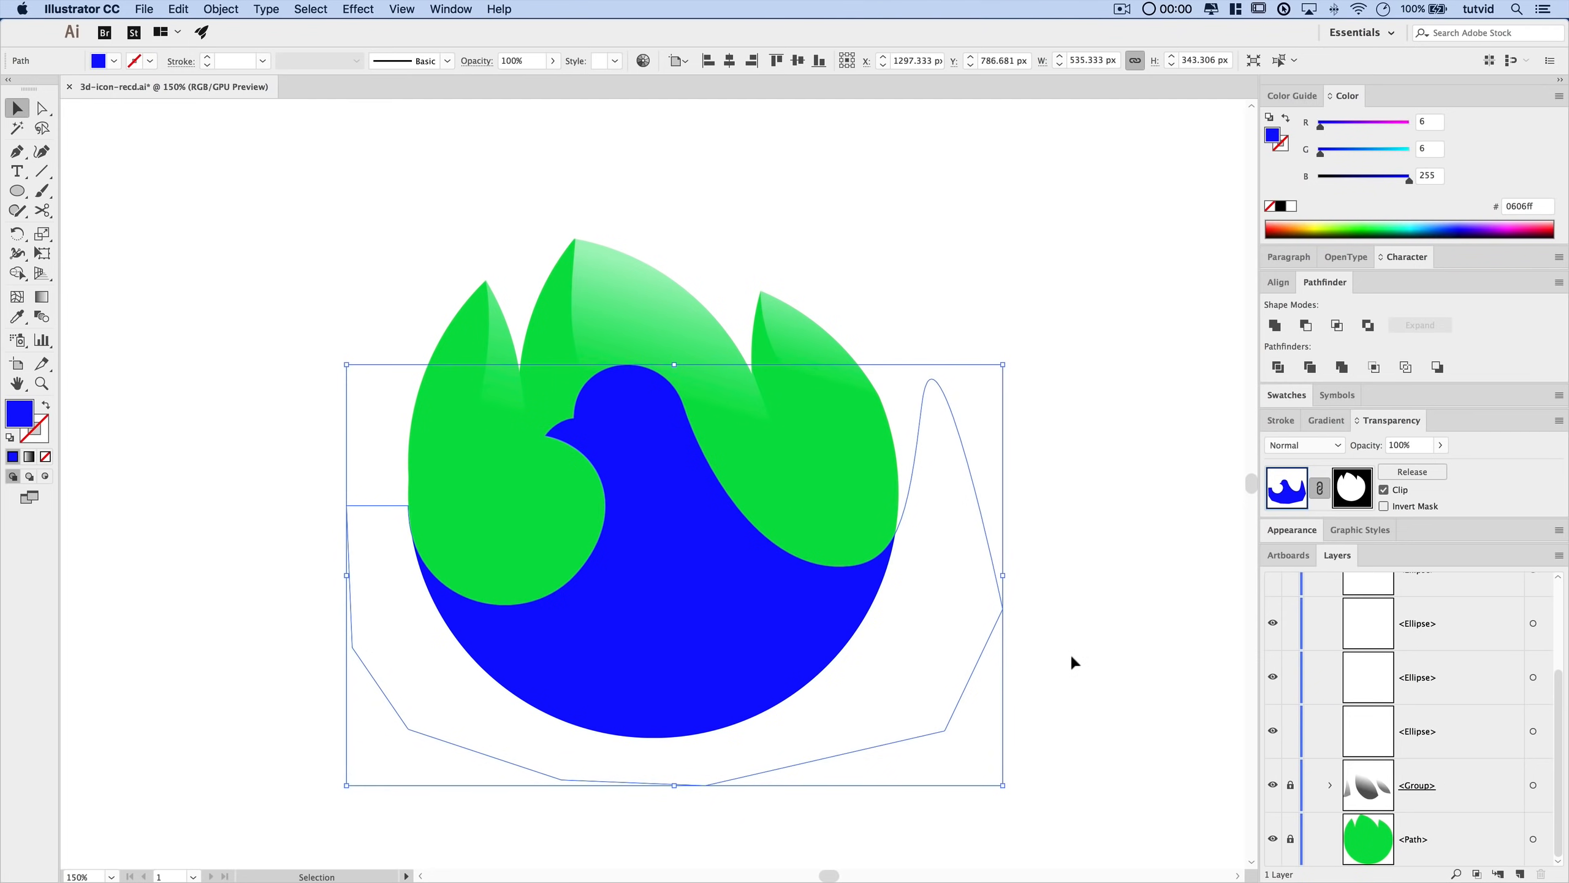
{"action": "key", "text": "z"}
{"action": "left_click", "coordinate": [613, 410]}
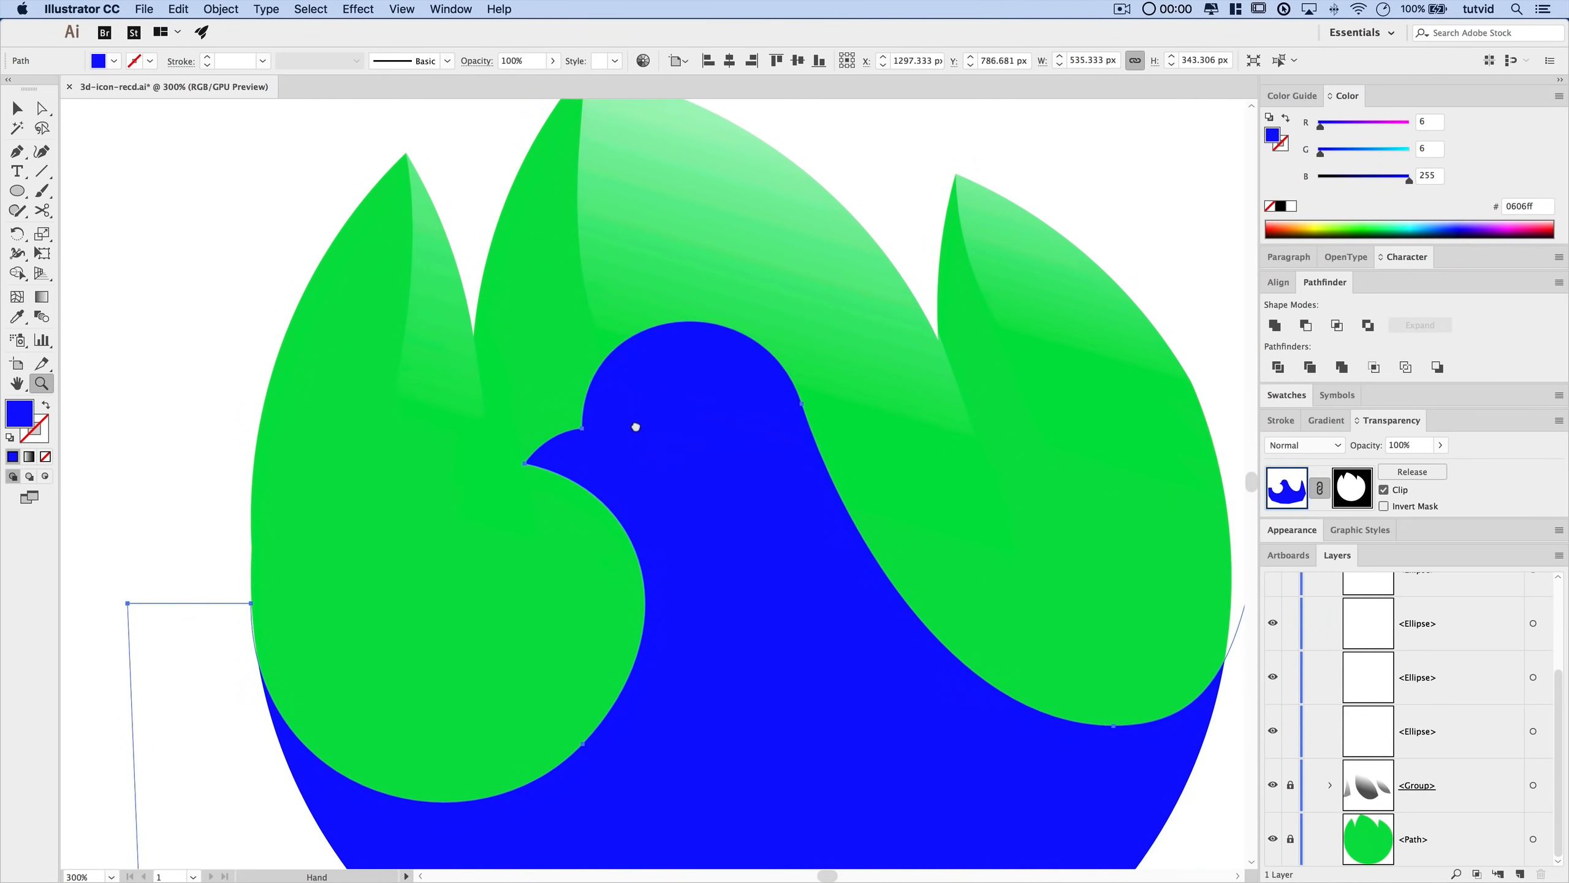
{"action": "left_click", "coordinate": [634, 427]}
{"action": "left_click", "coordinate": [536, 260]}
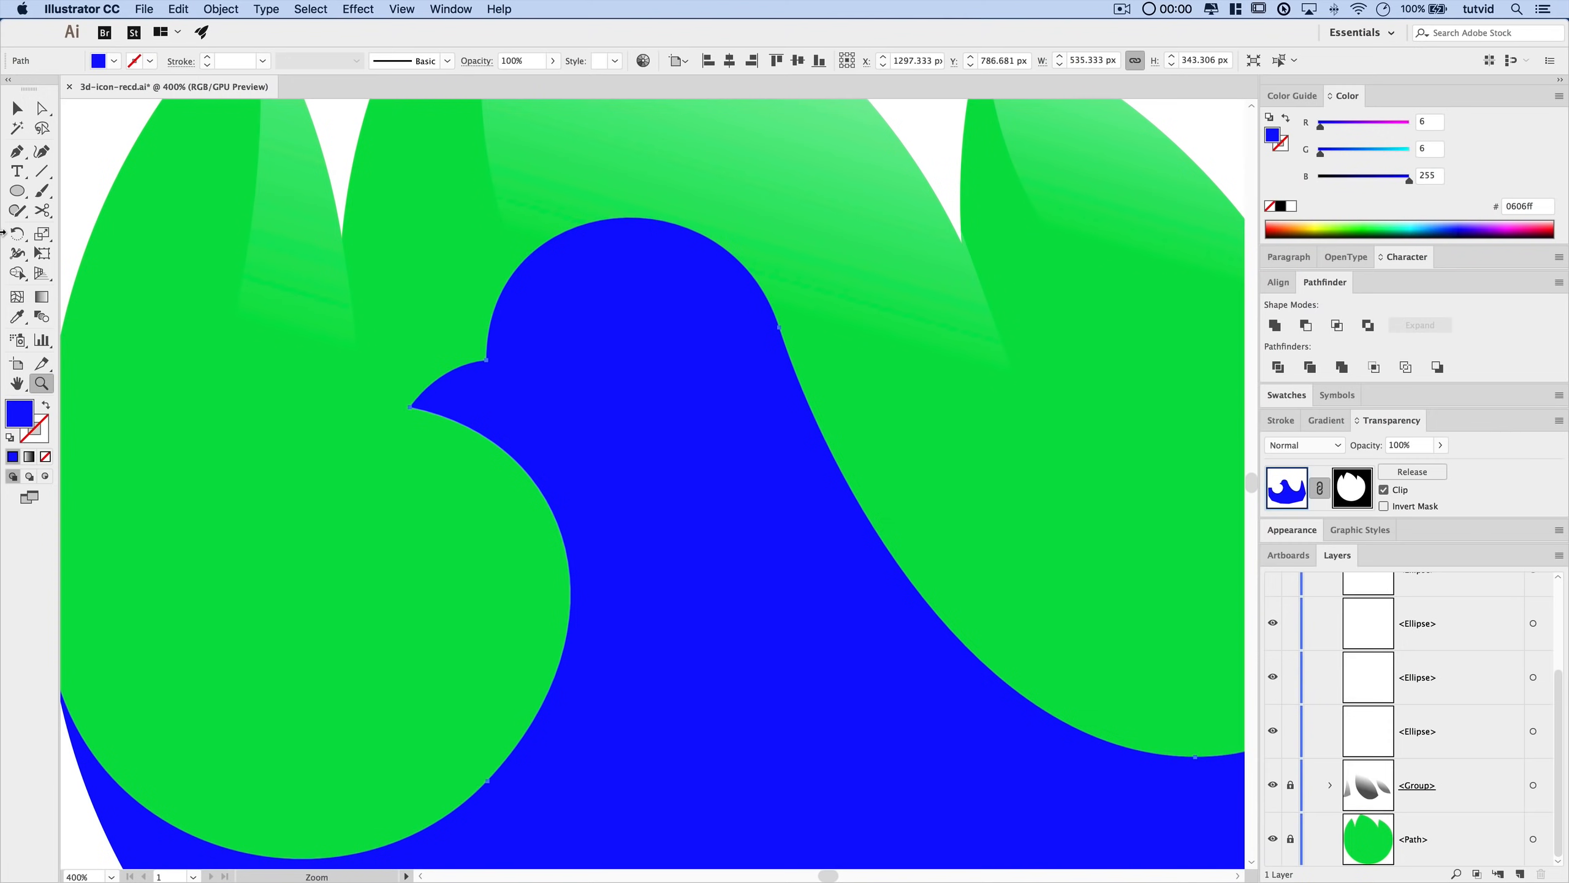
{"action": "left_click", "coordinate": [17, 191]}
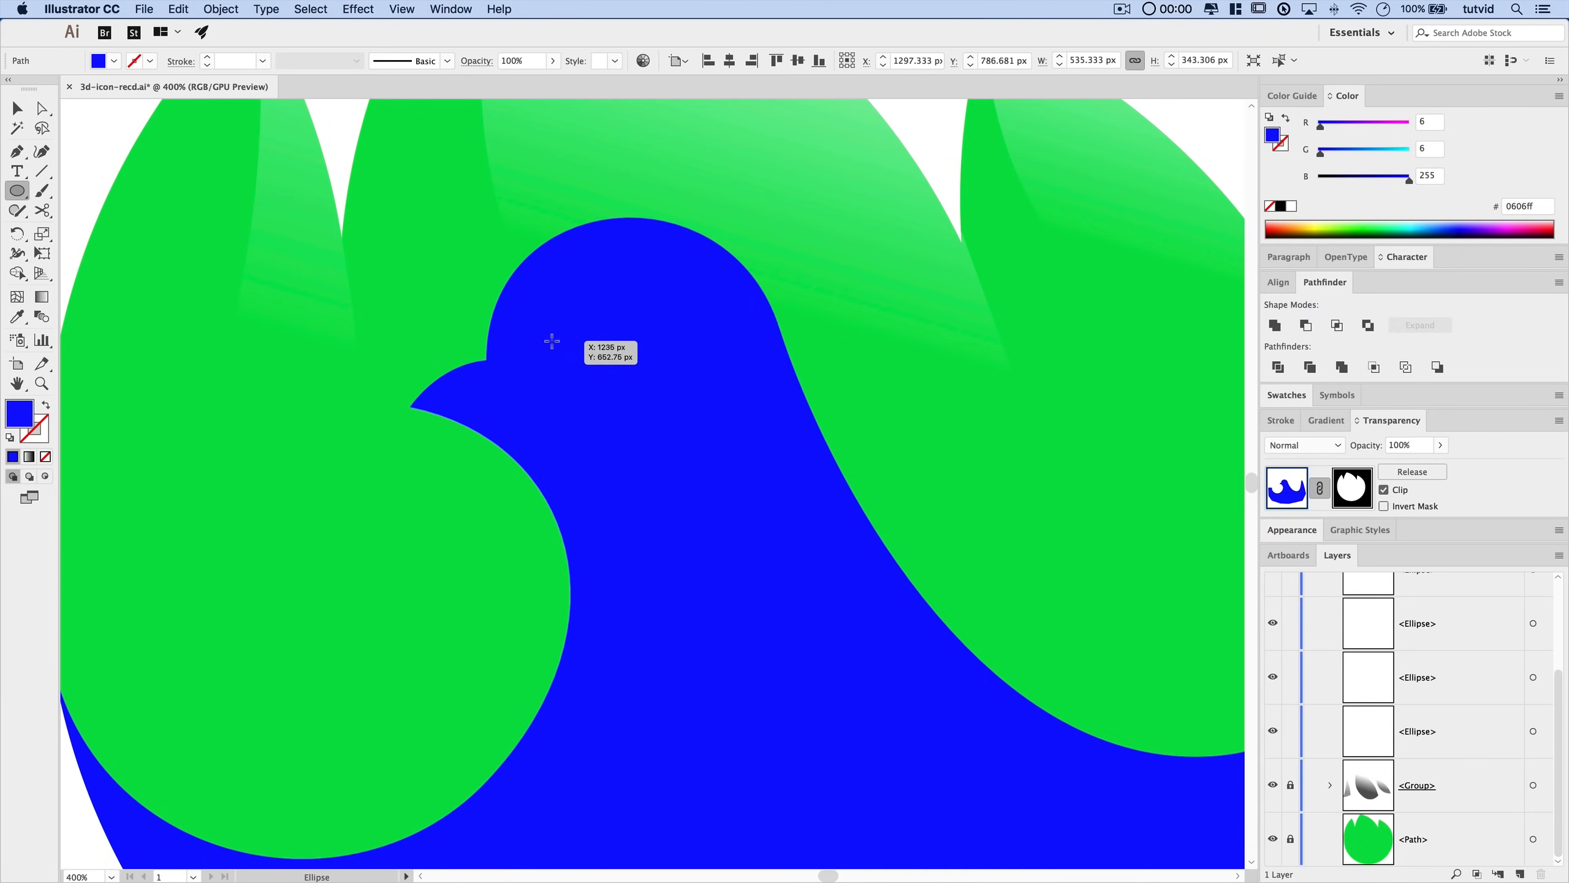
{"action": "left_click_drag", "start_coordinate": [552, 342], "coordinate": [582, 371]}
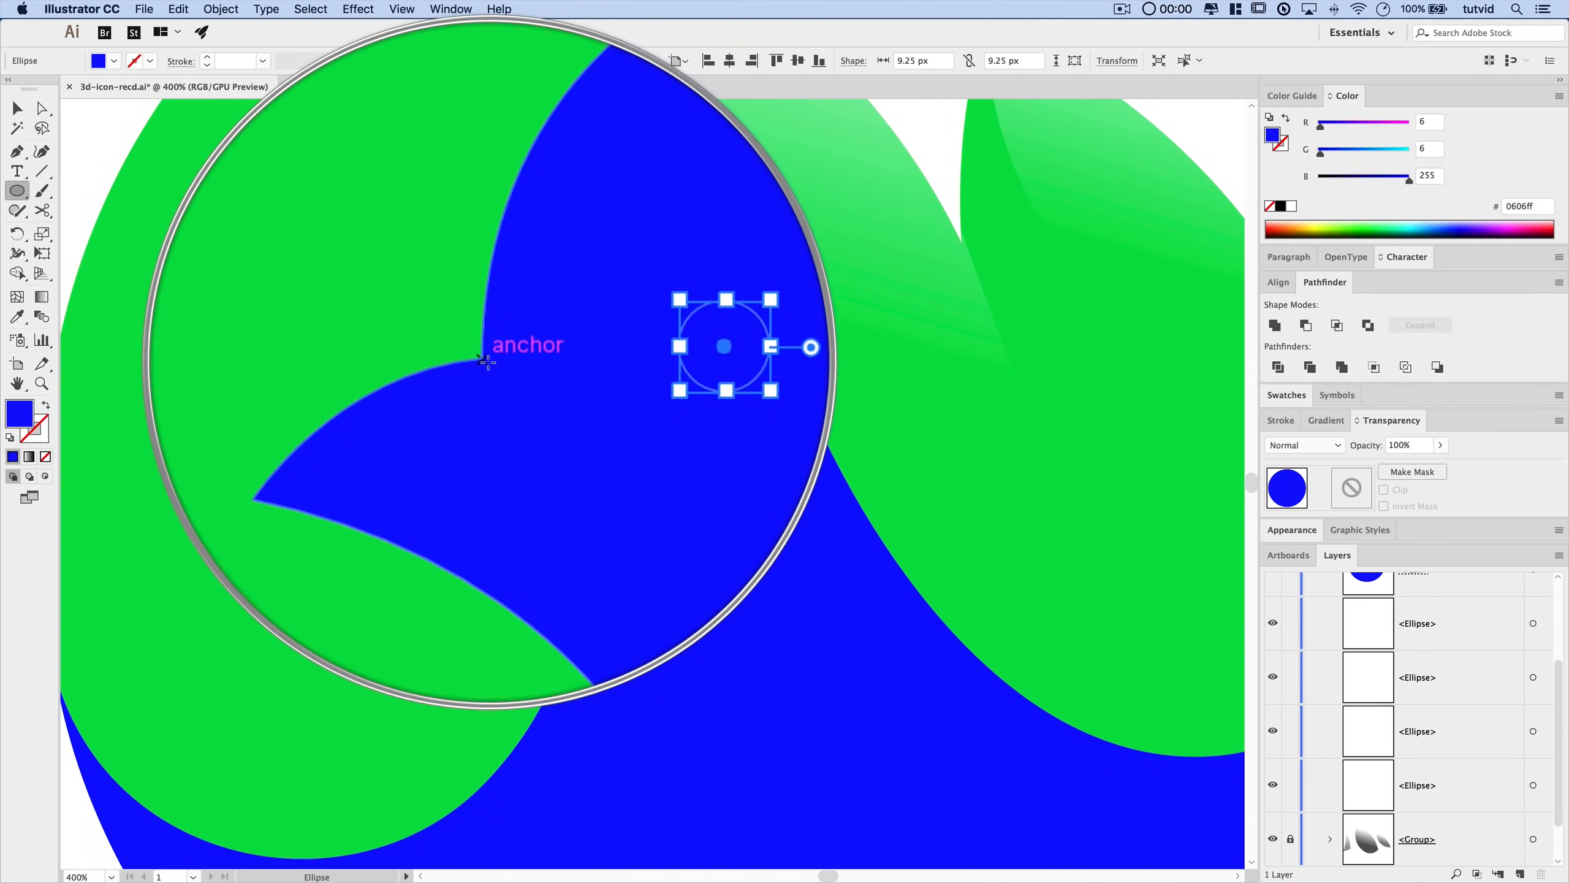
- Nudge the eye circle slightly right and up, and subtract it from the blue wave with Minus Front
{"action": "key", "text": "v"}
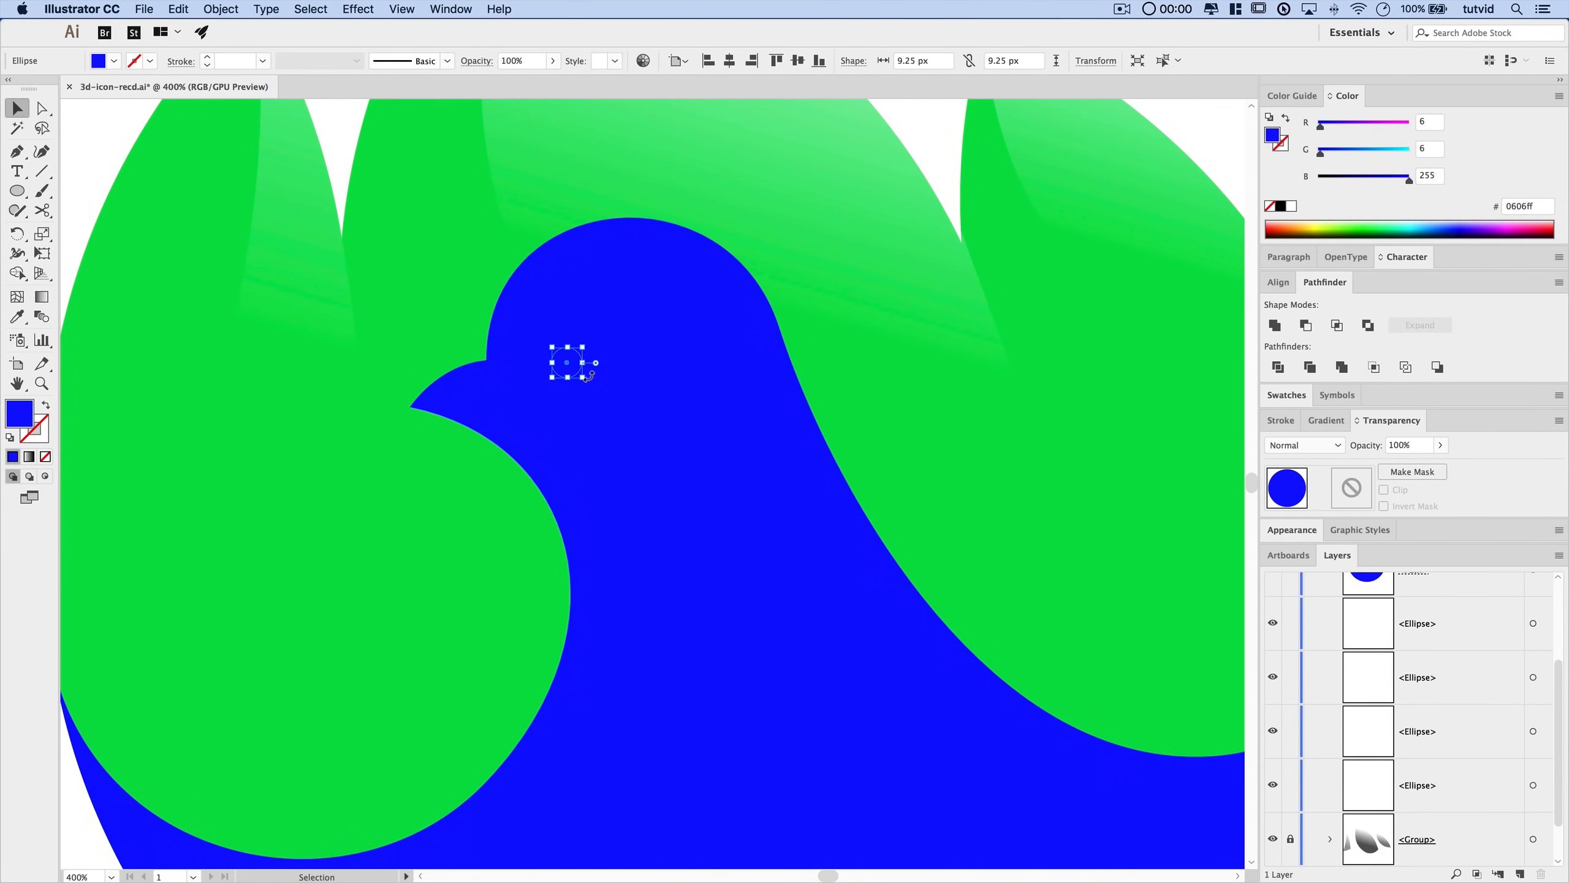
{"action": "key", "text": "Left"}
{"action": "key", "text": "Left"}
{"action": "key", "text": "Right"}
{"action": "key", "text": "Right"}
{"action": "key", "text": "Right"}
{"action": "key", "text": "Right"}
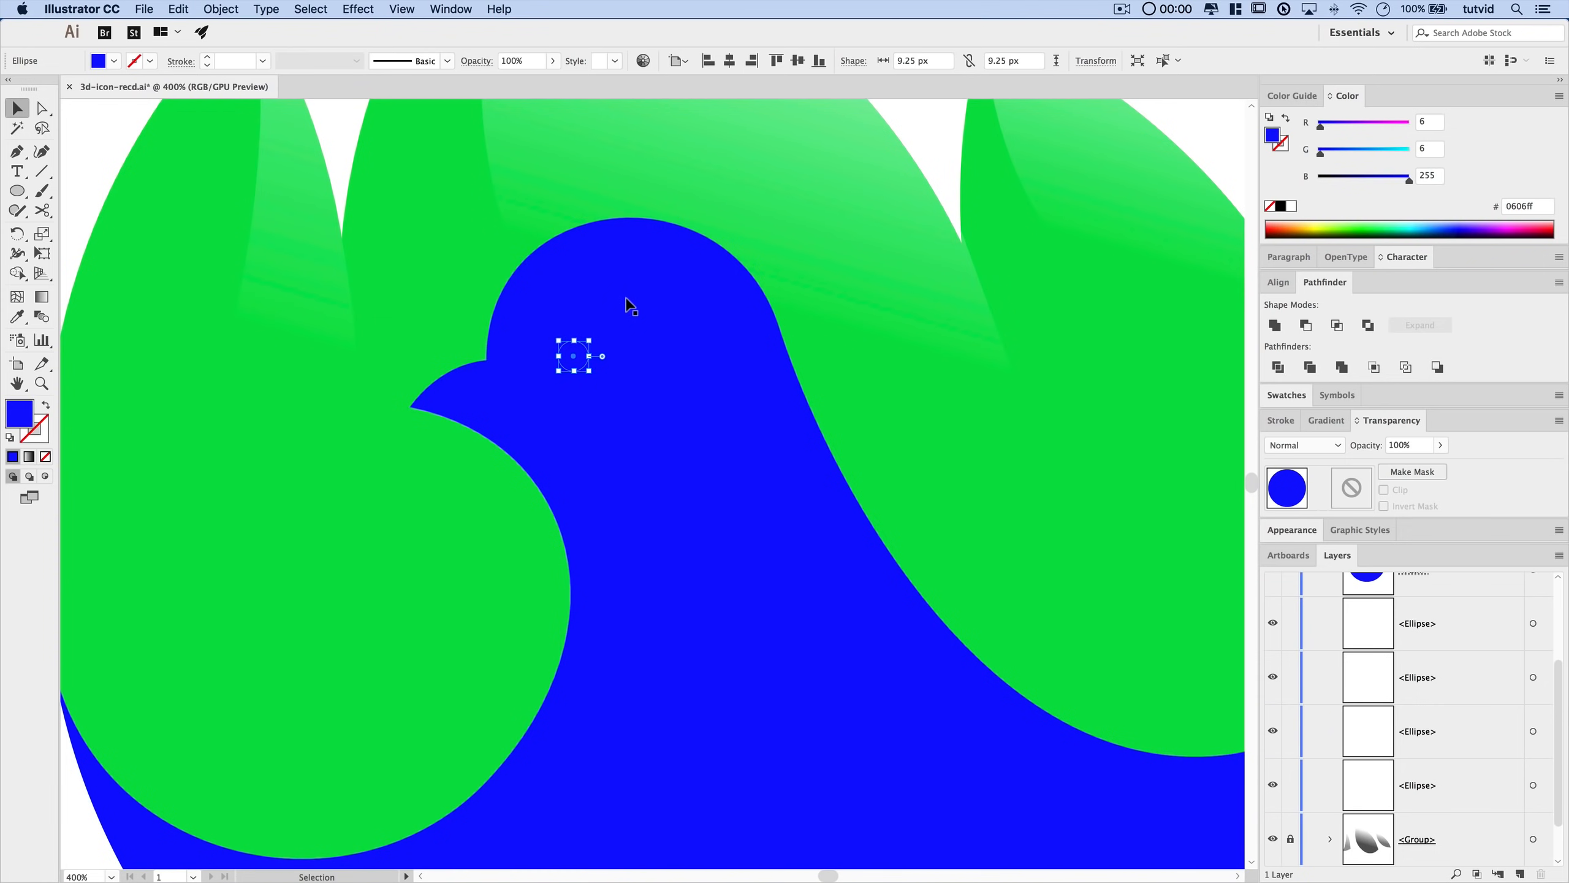
{"action": "left_click", "coordinate": [690, 384], "text": "shift"}
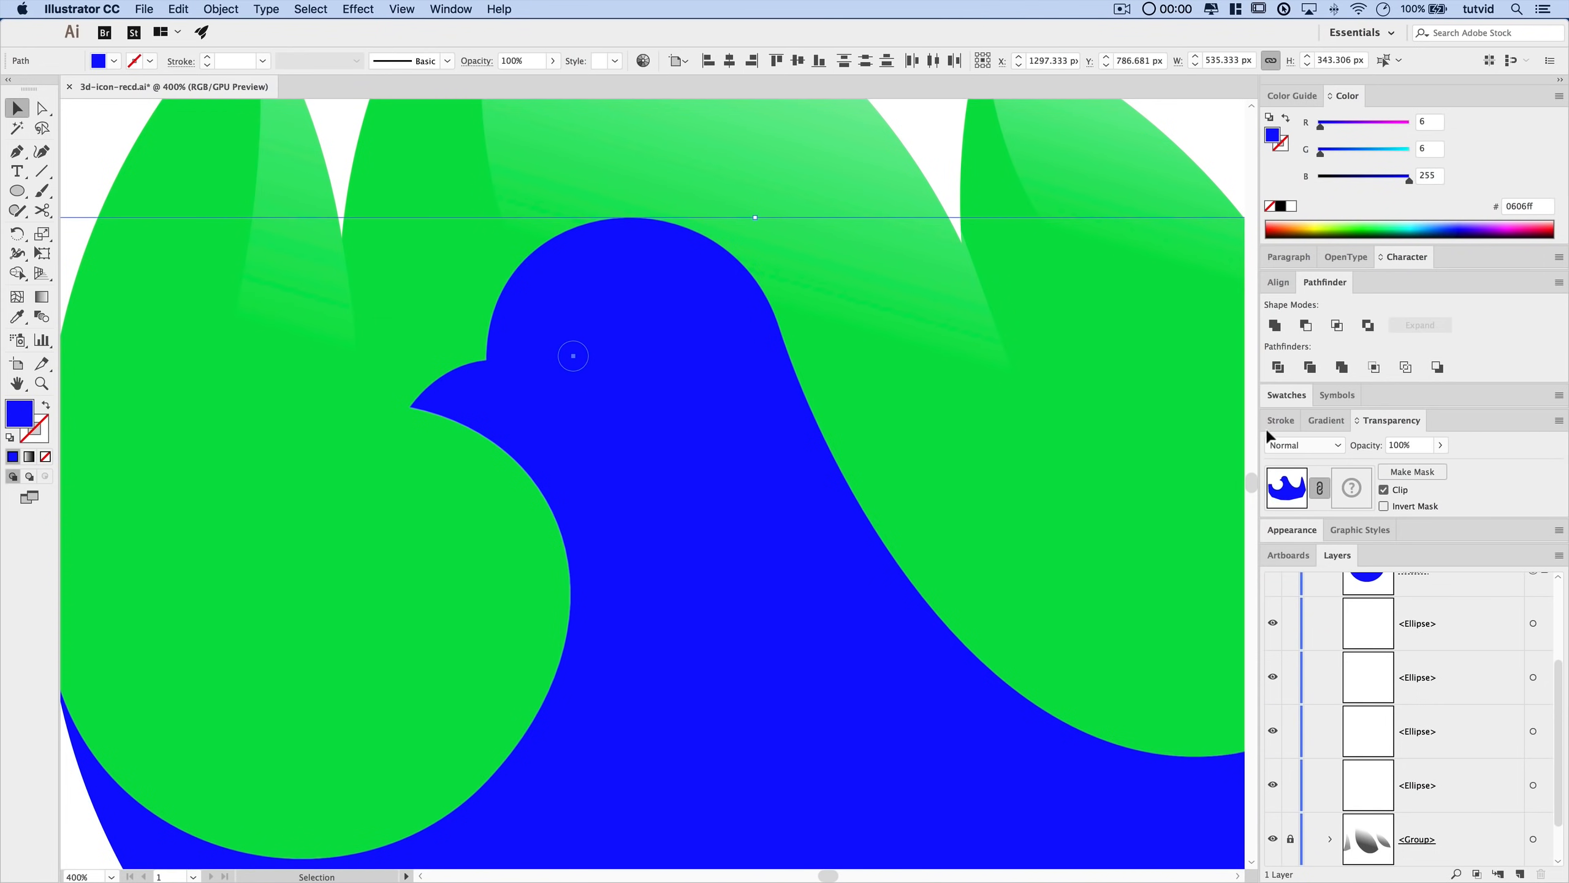
{"action": "left_click", "coordinate": [1309, 332]}
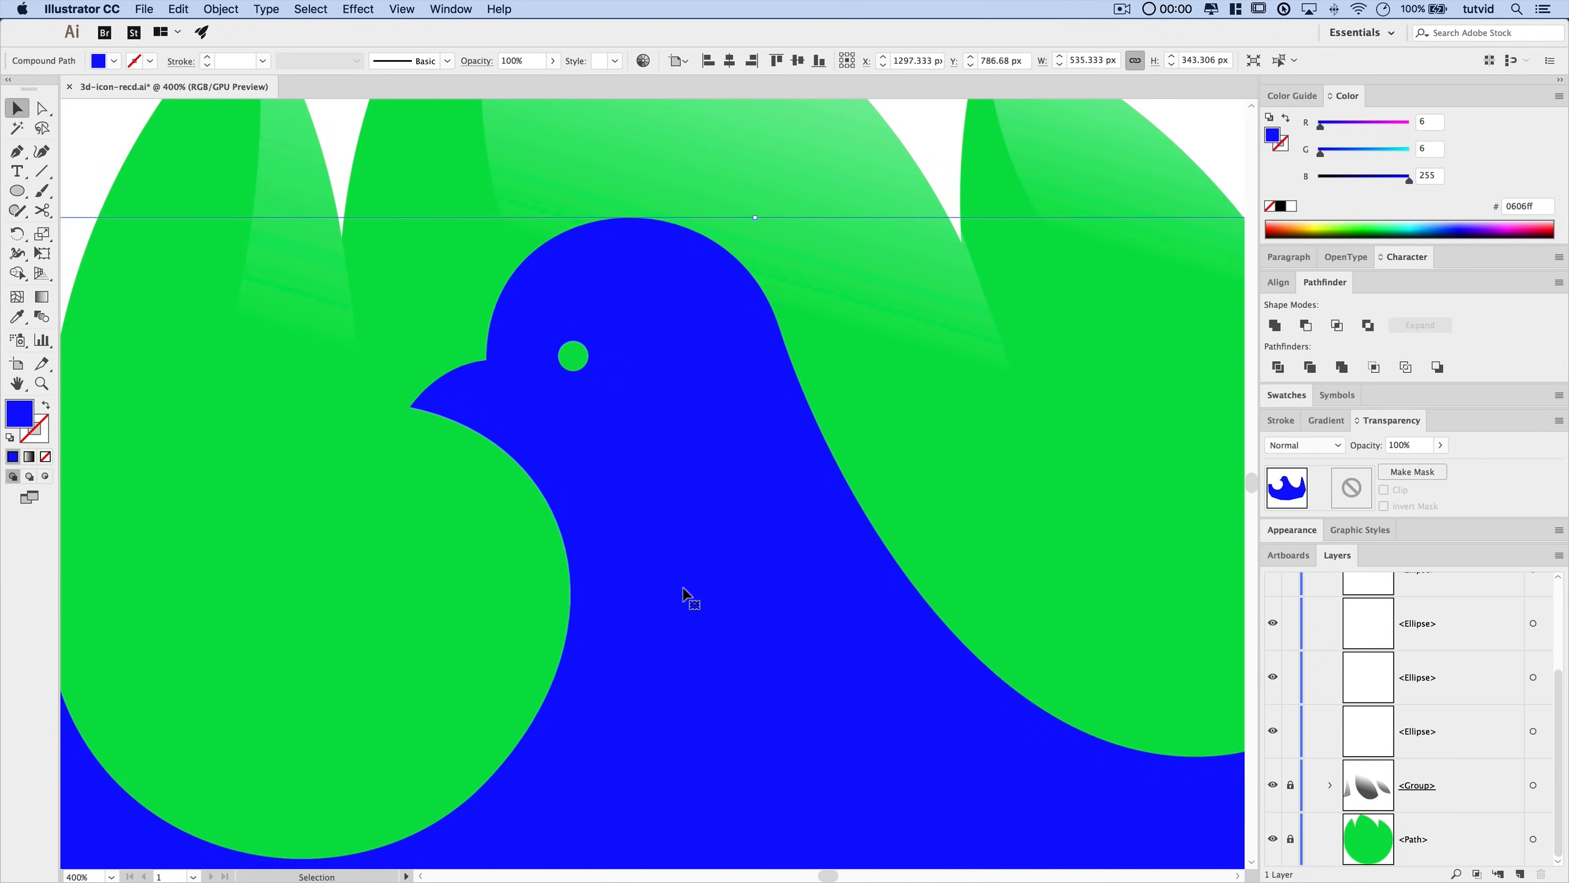
- Unlock the green leaf-and-circle silhouette at the bottom of the layer stack, select it and copy it
{"action": "key", "text": "super+minus"}
{"action": "key", "text": "super+minus"}
{"action": "key", "text": "super+minus"}
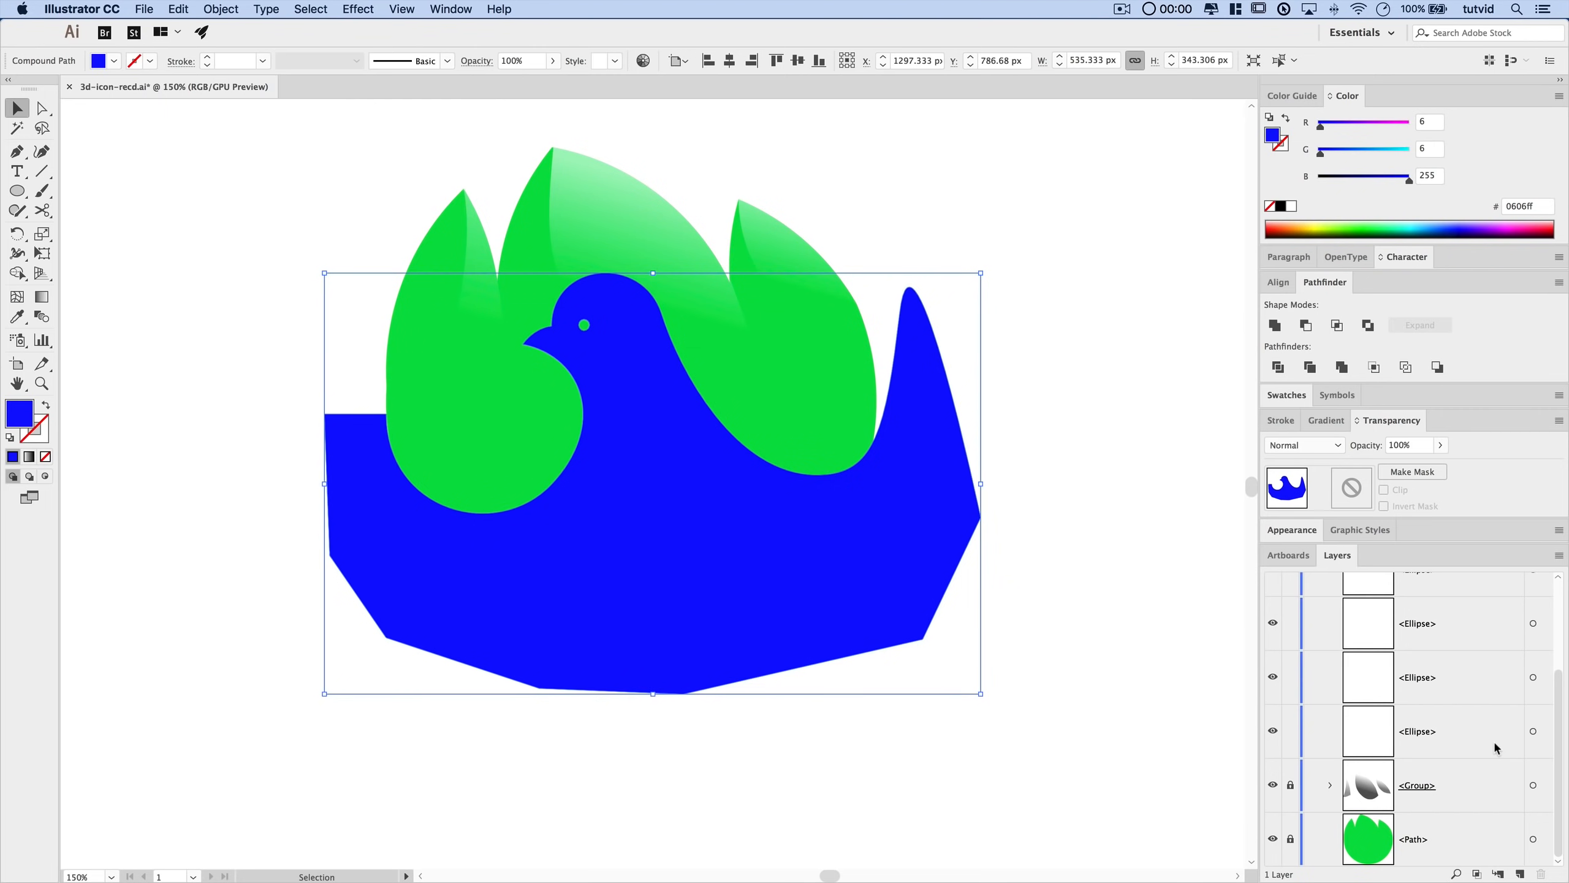
{"action": "scroll", "coordinate": [1496, 749], "scroll_direction": "up", "scroll_amount": 10}
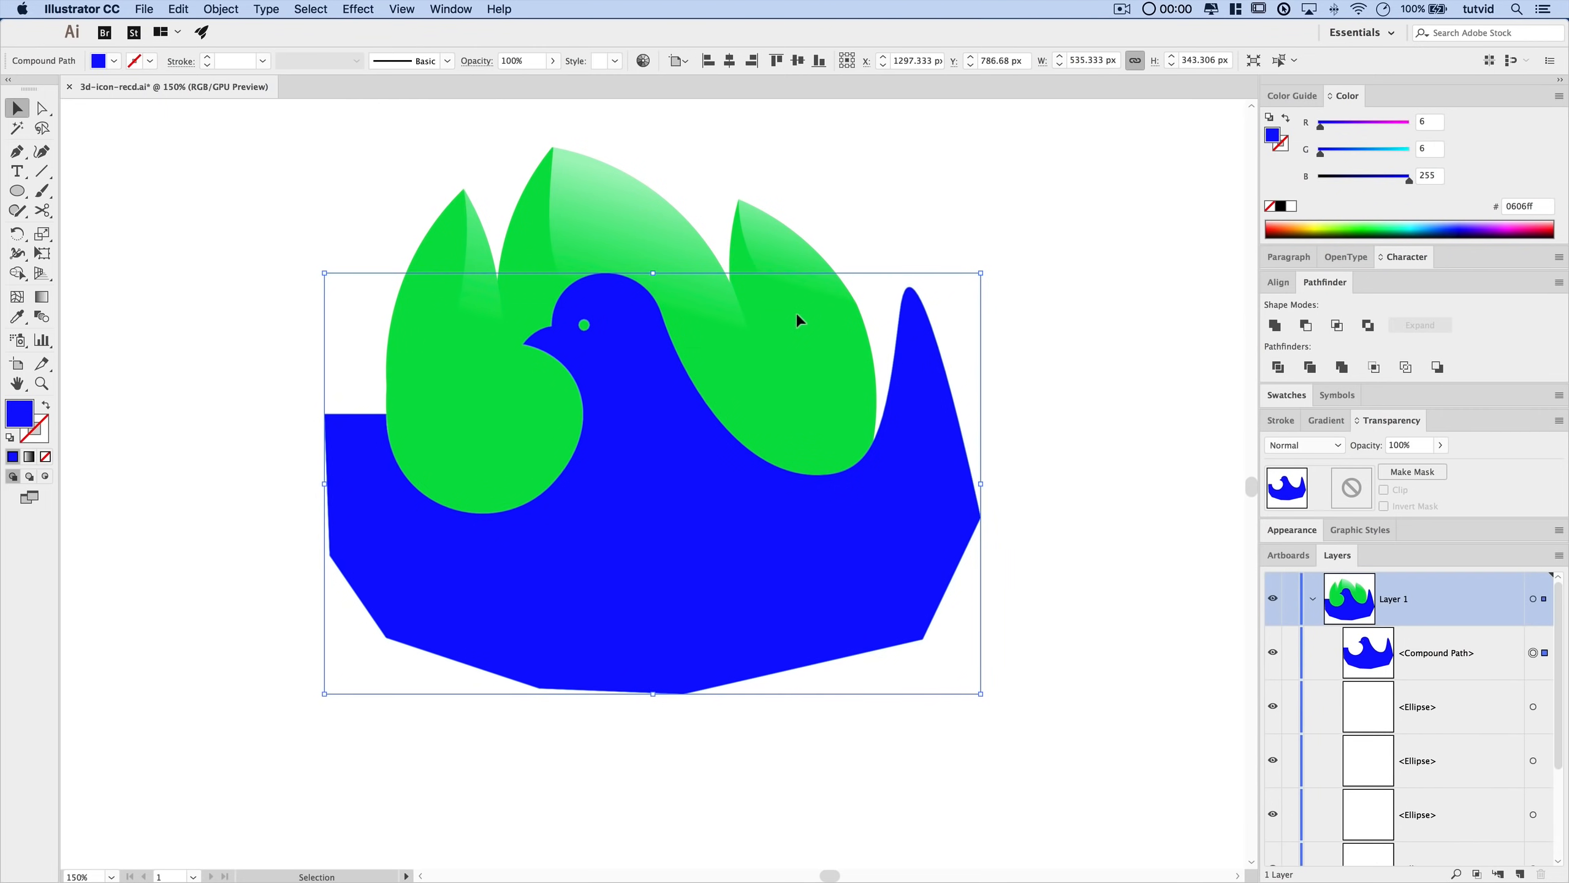
{"action": "key", "text": "super+shift+a"}
{"action": "scroll", "coordinate": [1376, 762], "scroll_direction": "down", "scroll_amount": 5}
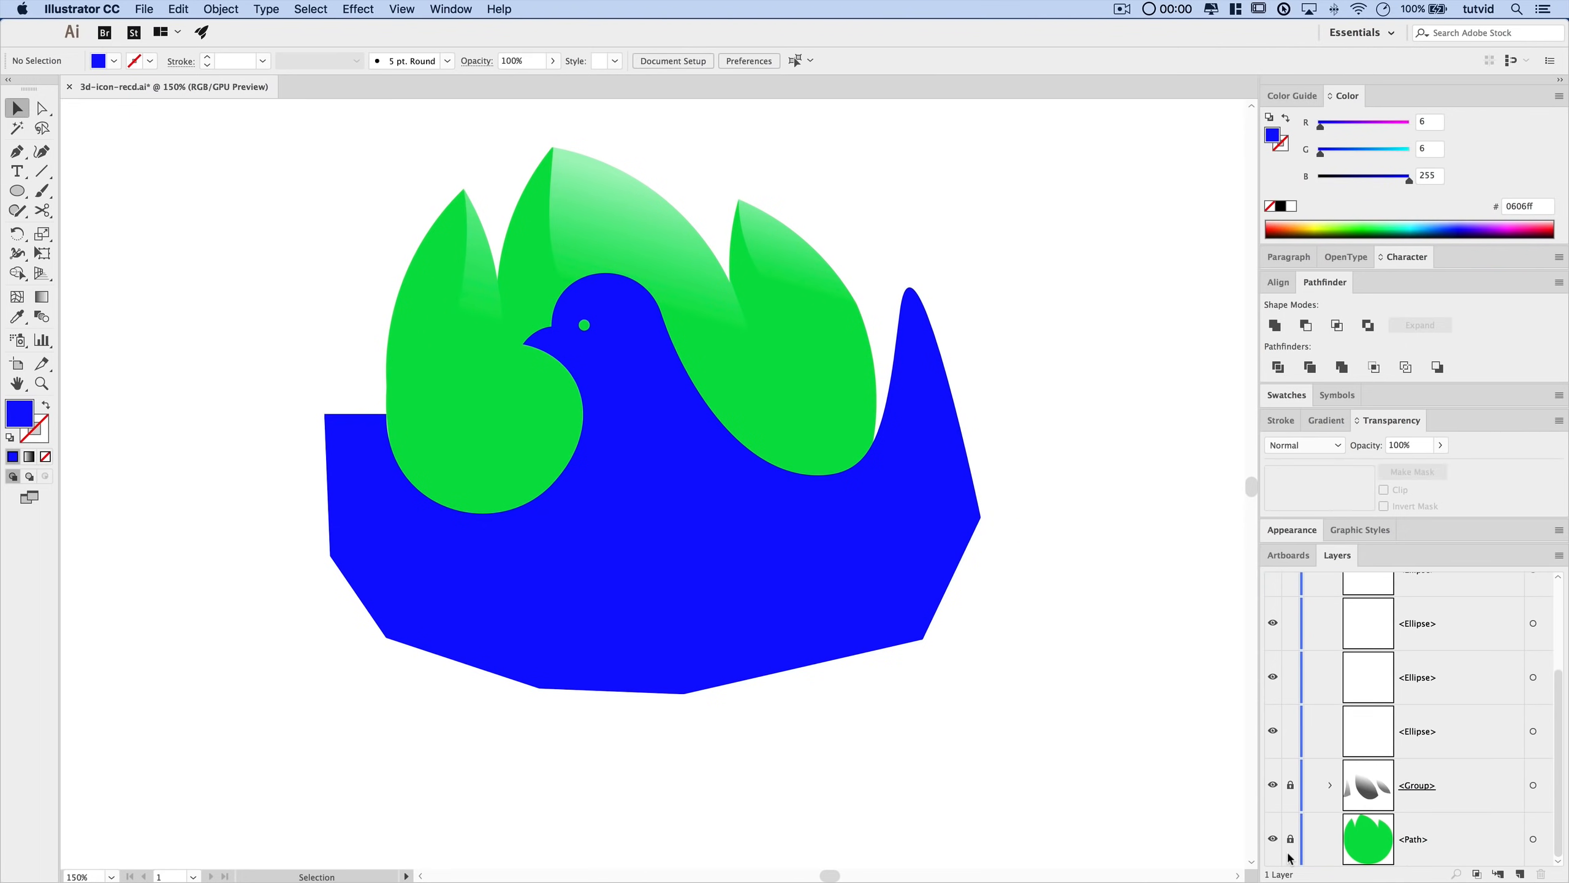
{"action": "left_click", "coordinate": [799, 438]}
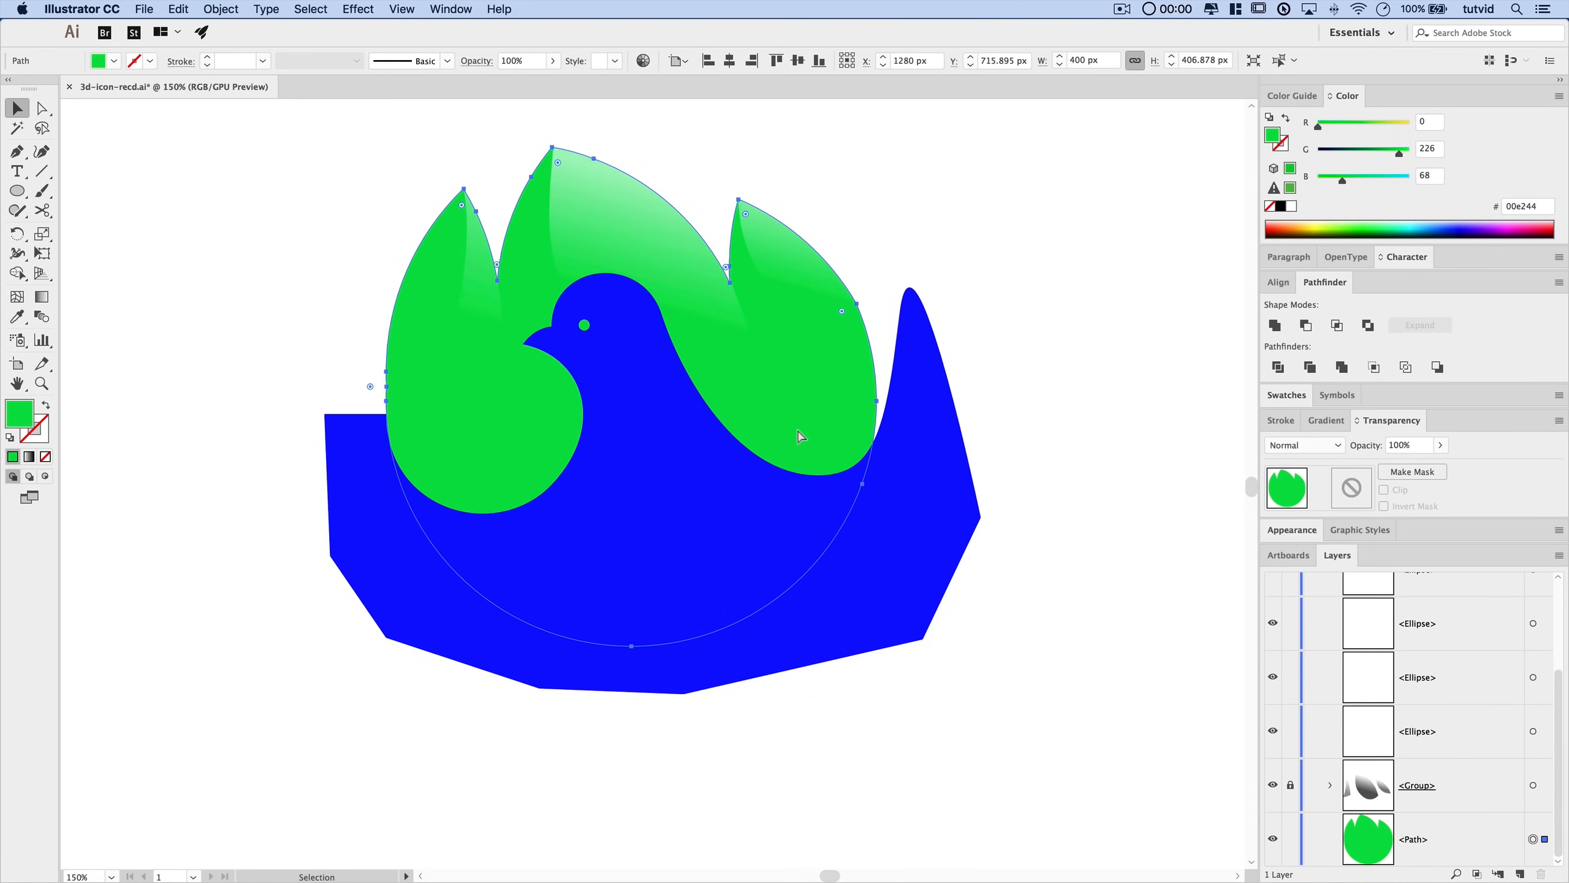
- Add an opacity mask to the blue bird compound path and paste the silhouette copy in place inside it
{"action": "scroll", "coordinate": [1414, 726], "scroll_direction": "up", "scroll_amount": 5}
{"action": "left_click", "coordinate": [1533, 652]}
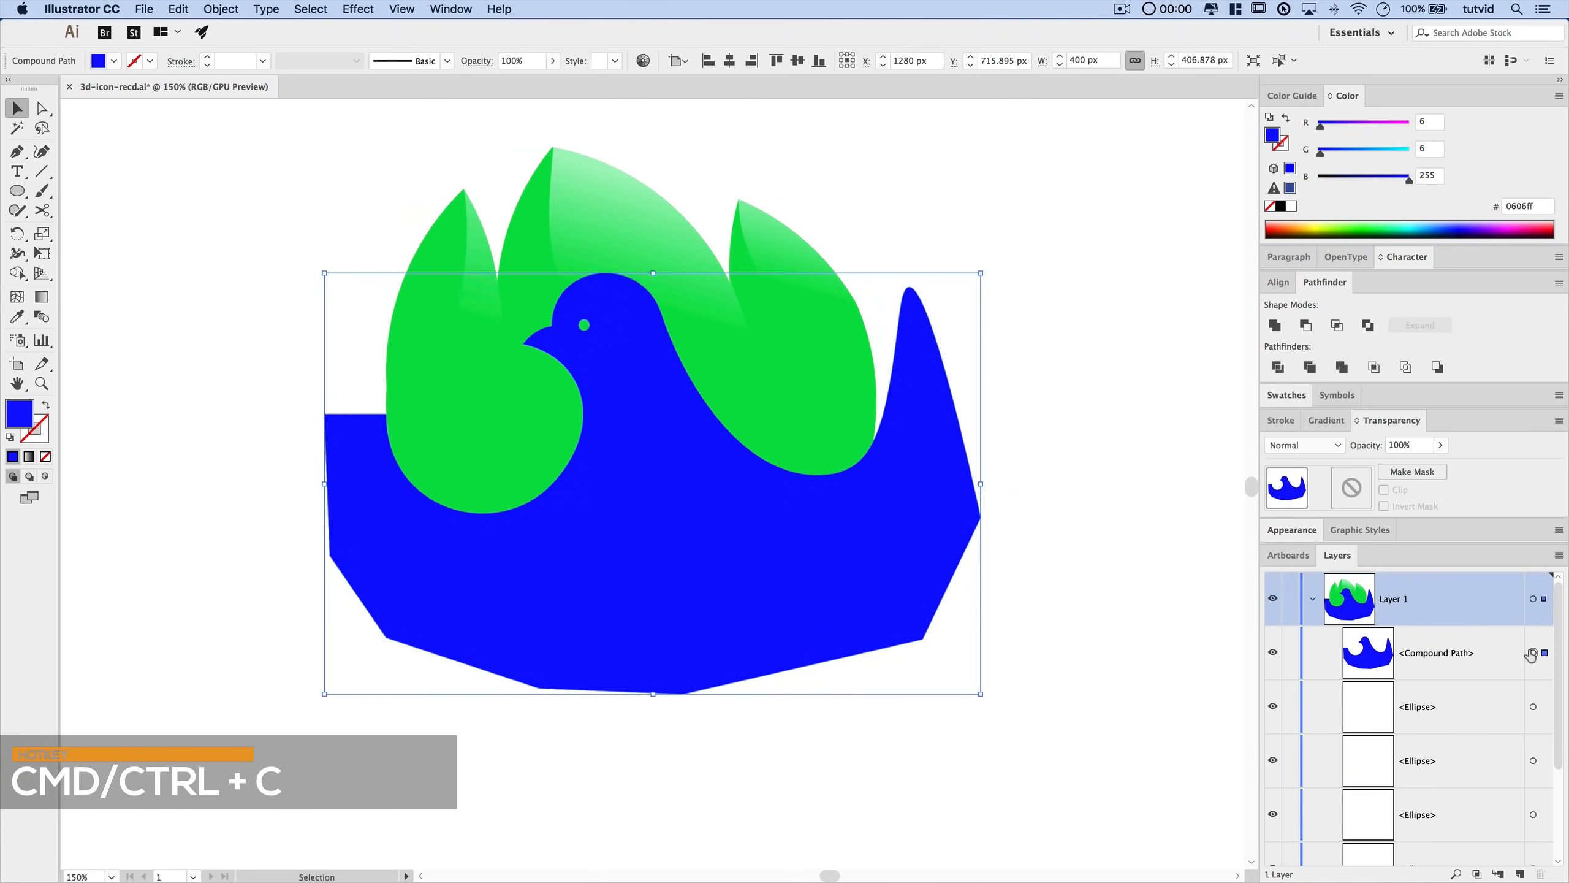
{"action": "left_click", "coordinate": [1353, 489]}
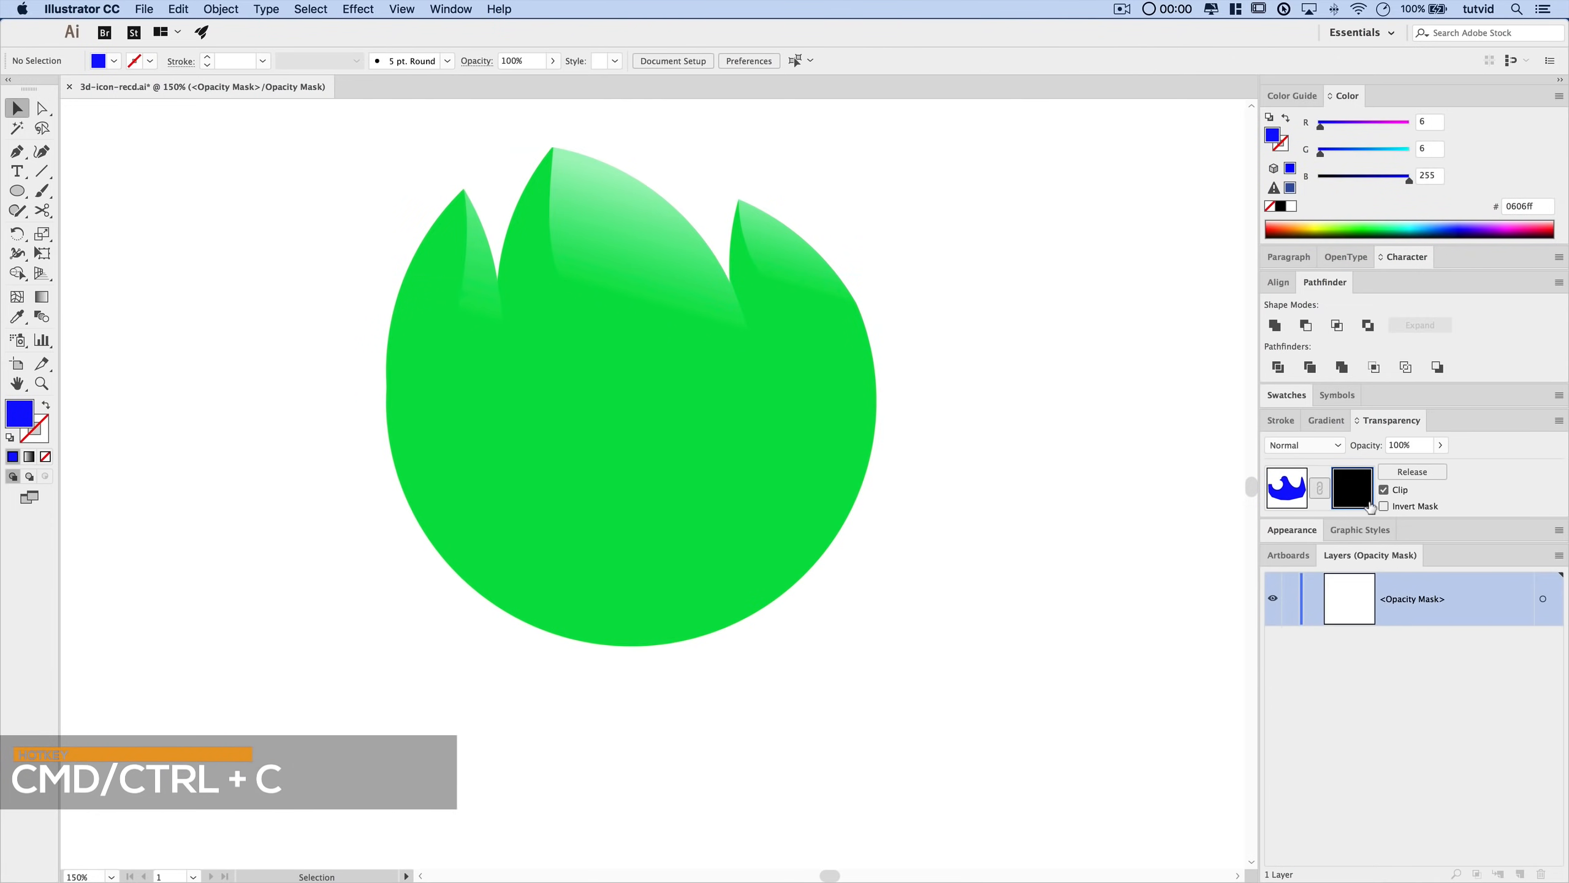
{"action": "key", "text": "super+f"}
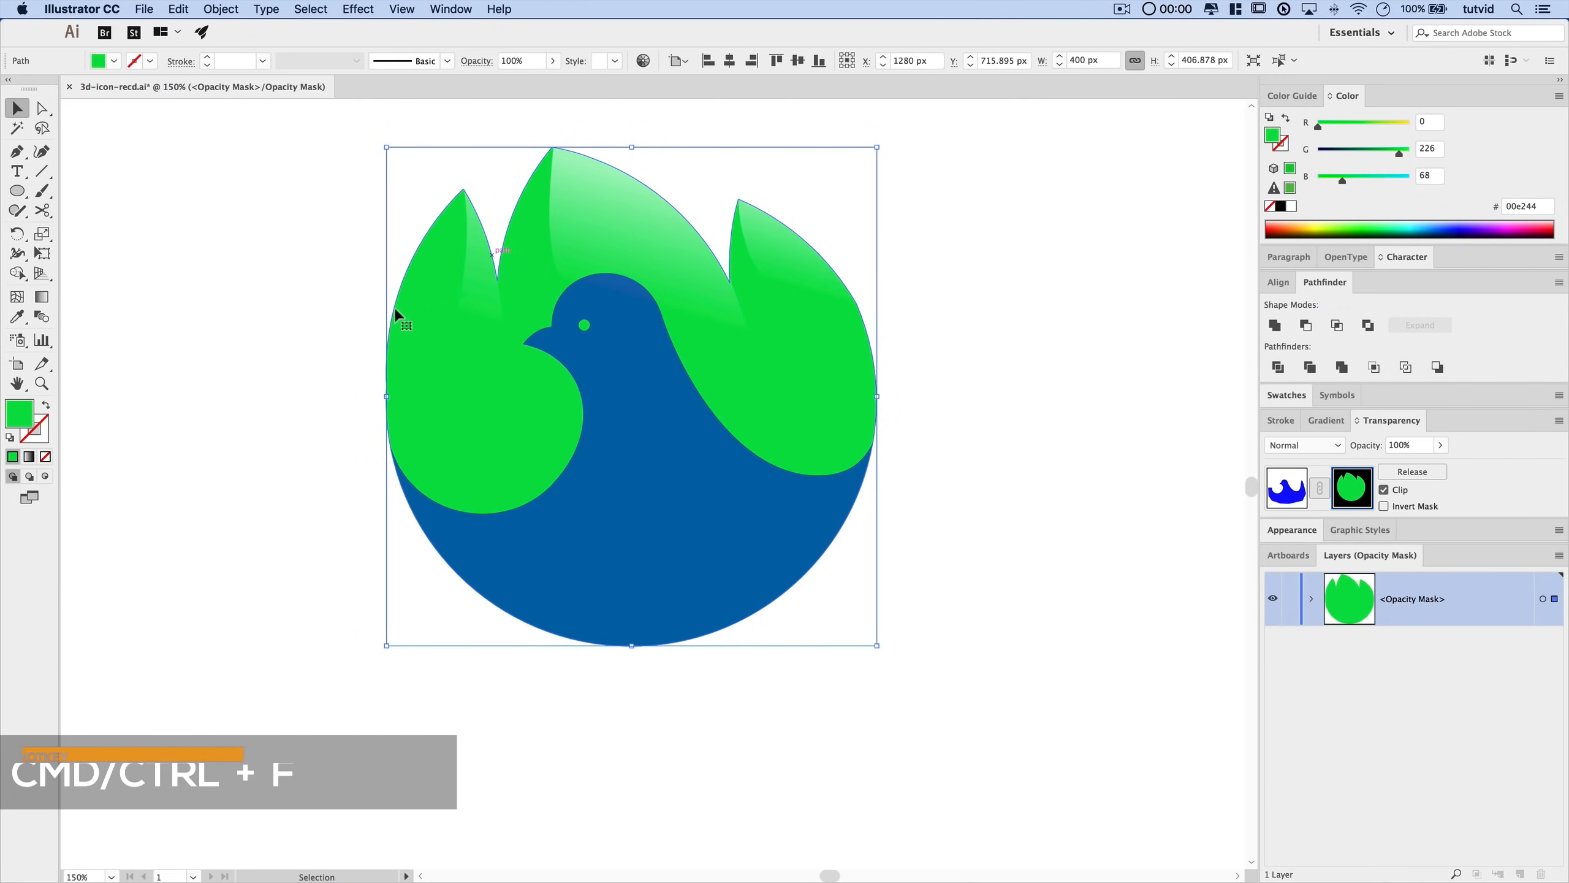
- Fill the silhouette inside the opacity mask with ffffff and return to editing the artwork
{"action": "double_click", "coordinate": [21, 421]}
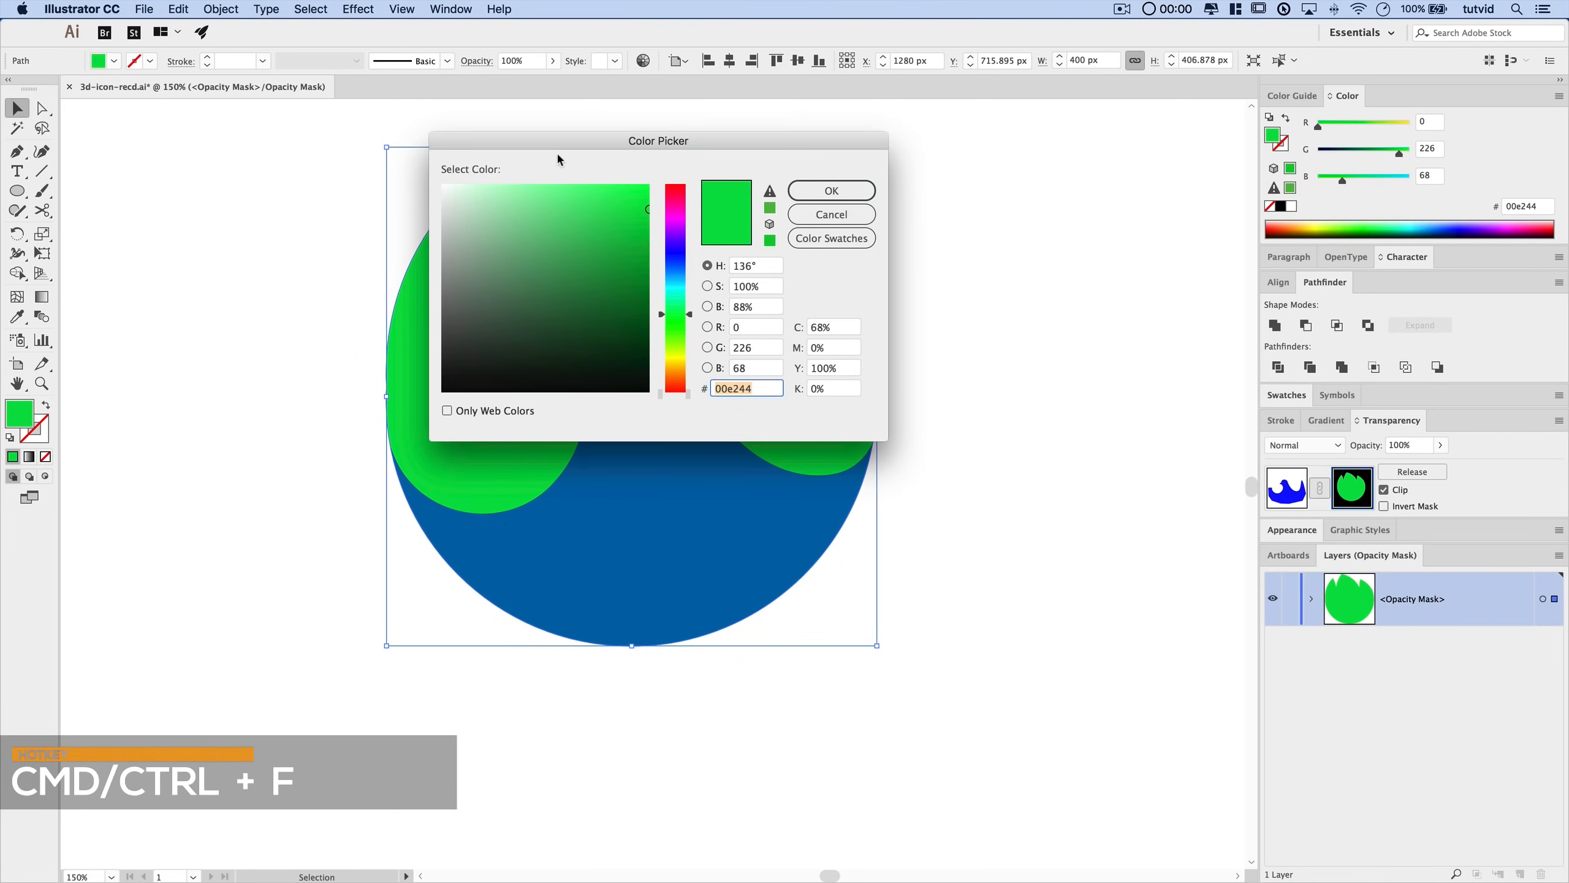
{"action": "type", "text": "ffffff"}
{"action": "key", "text": "Return"}
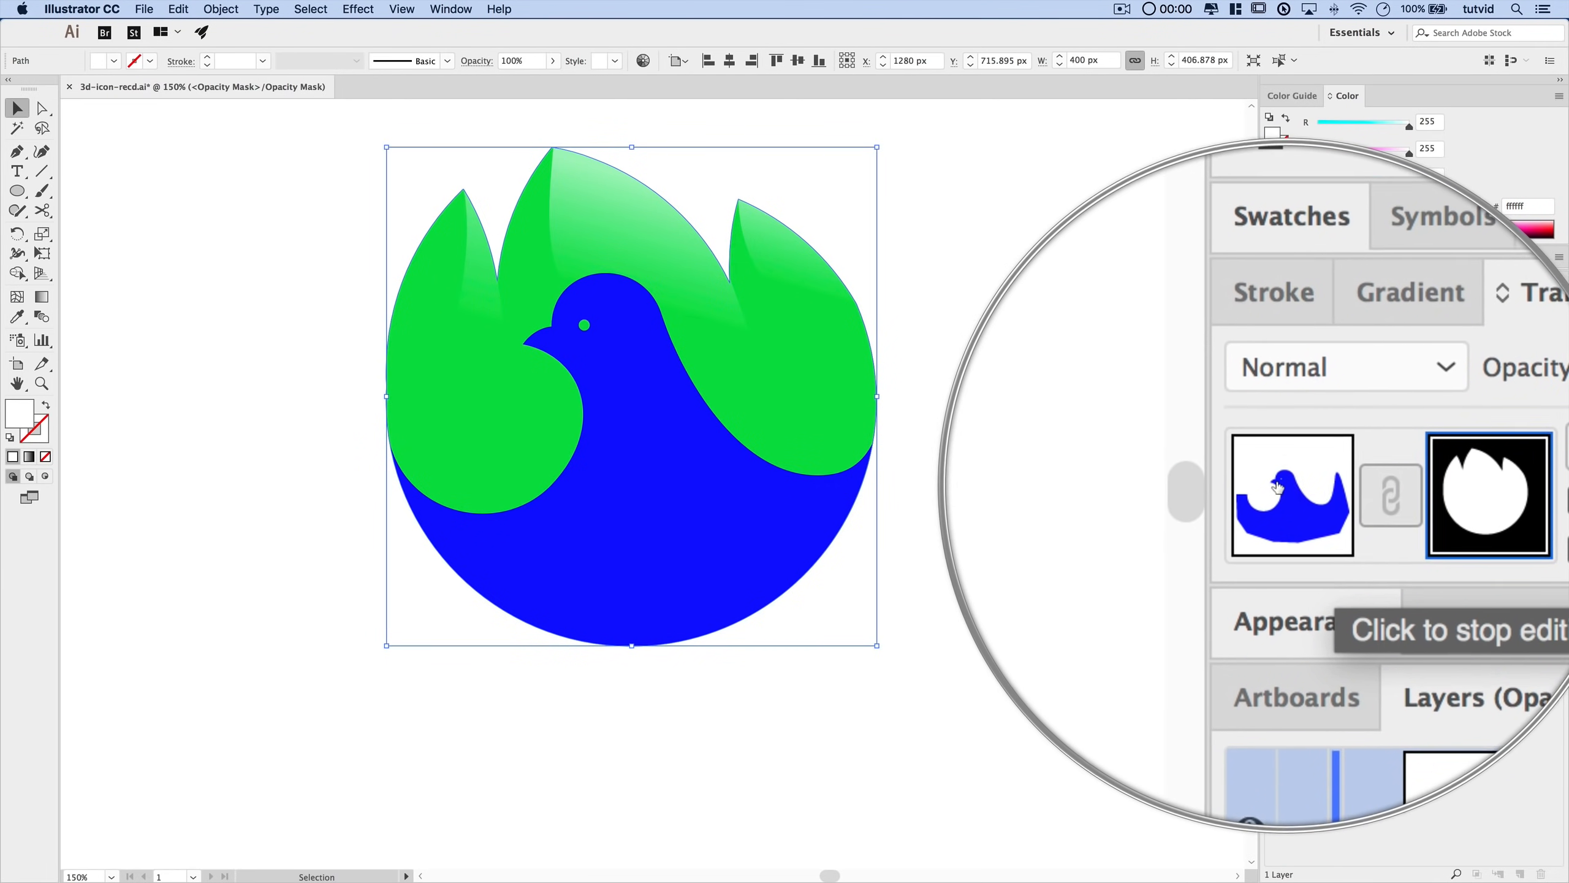
{"action": "left_click", "coordinate": [1283, 490]}
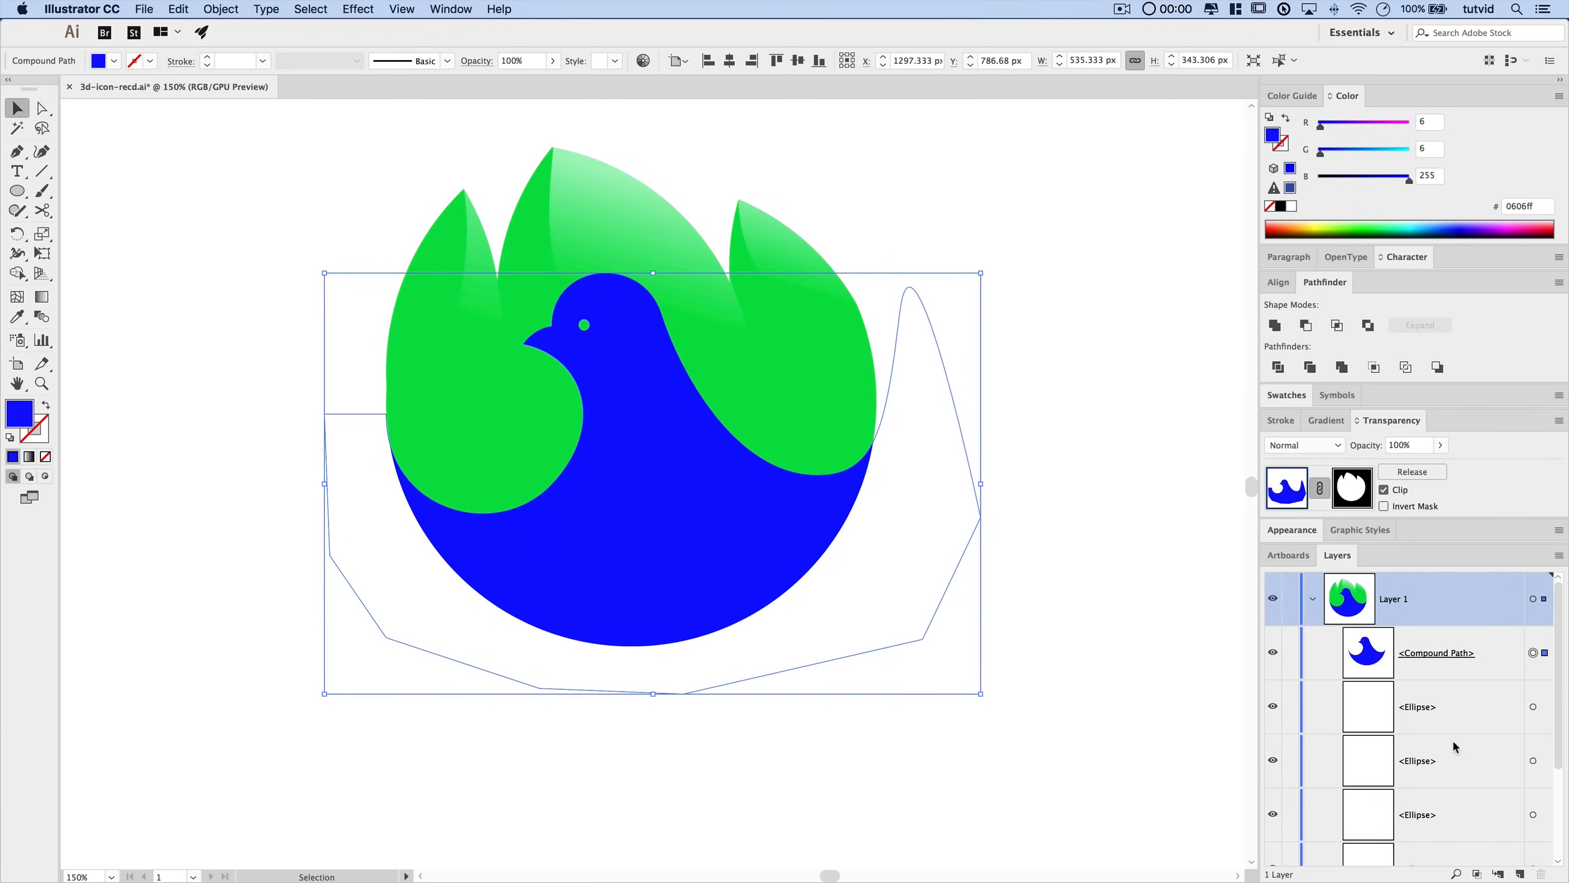
- Show the guides and delete the four ellipse guides stacked between the bird shape and the highlight group
{"action": "left_click", "coordinate": [1345, 97]}
{"action": "left_click", "coordinate": [1329, 198]}
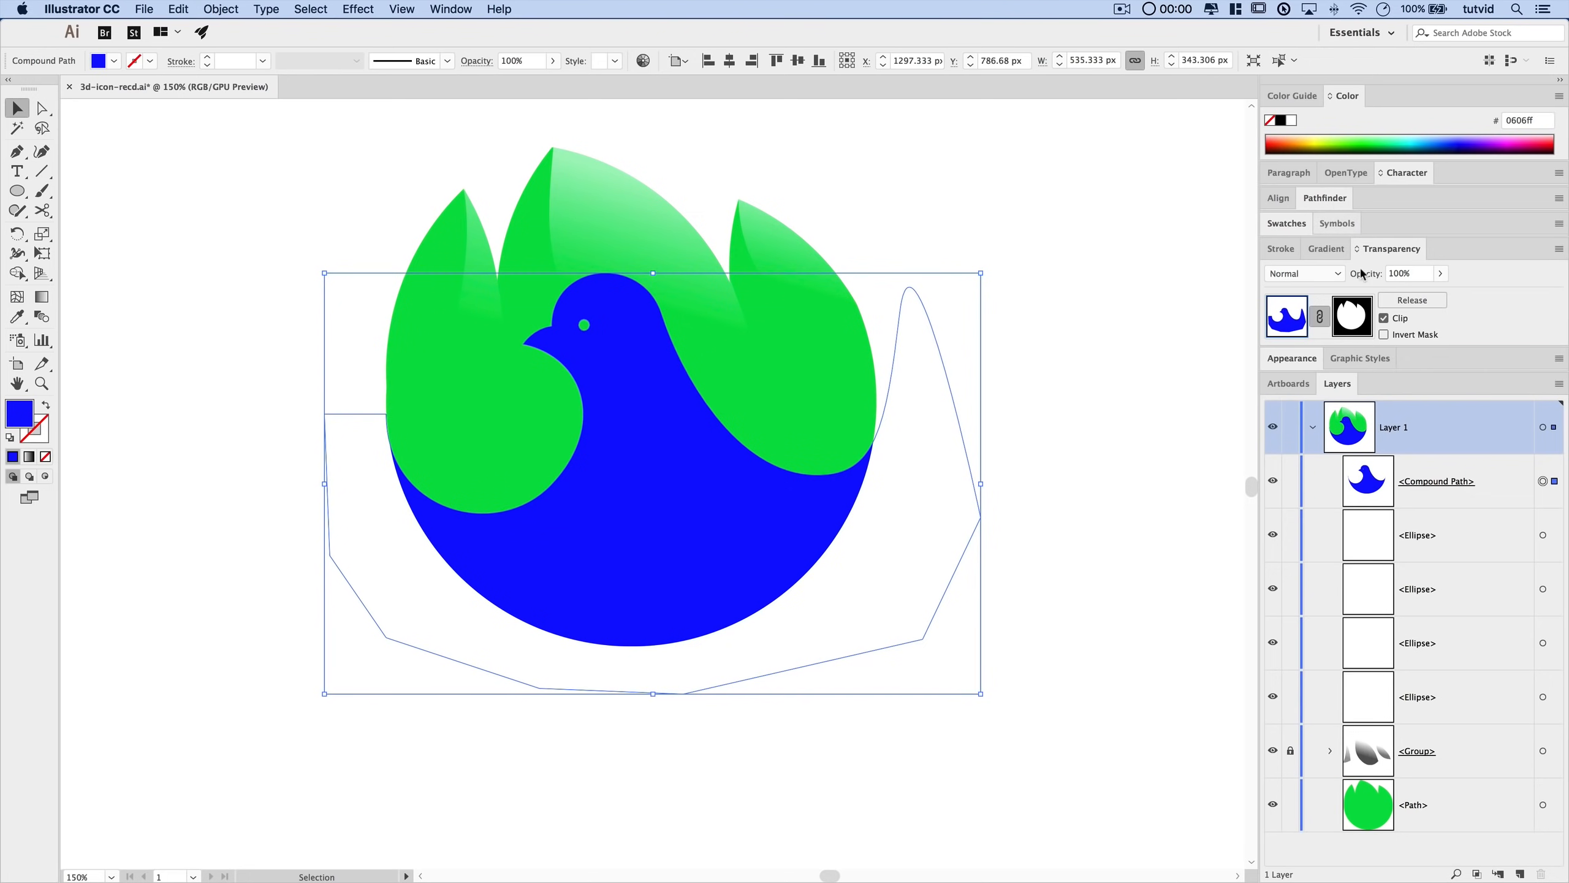
{"action": "left_click", "coordinate": [1431, 536]}
{"action": "left_click", "coordinate": [1434, 697], "text": "shift"}
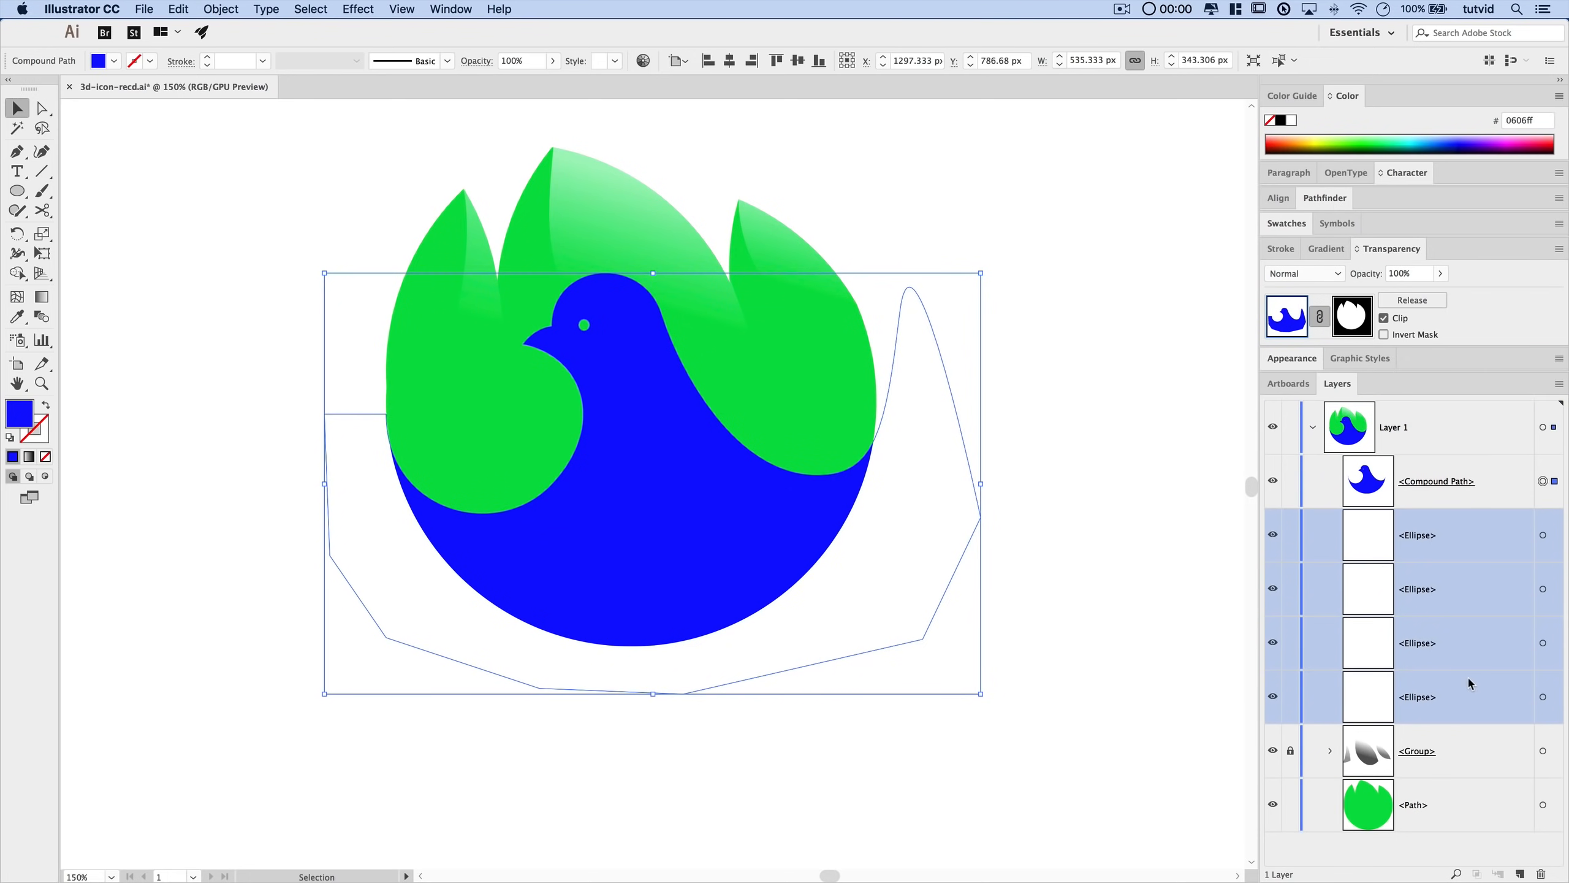
{"action": "left_click", "coordinate": [402, 8]}
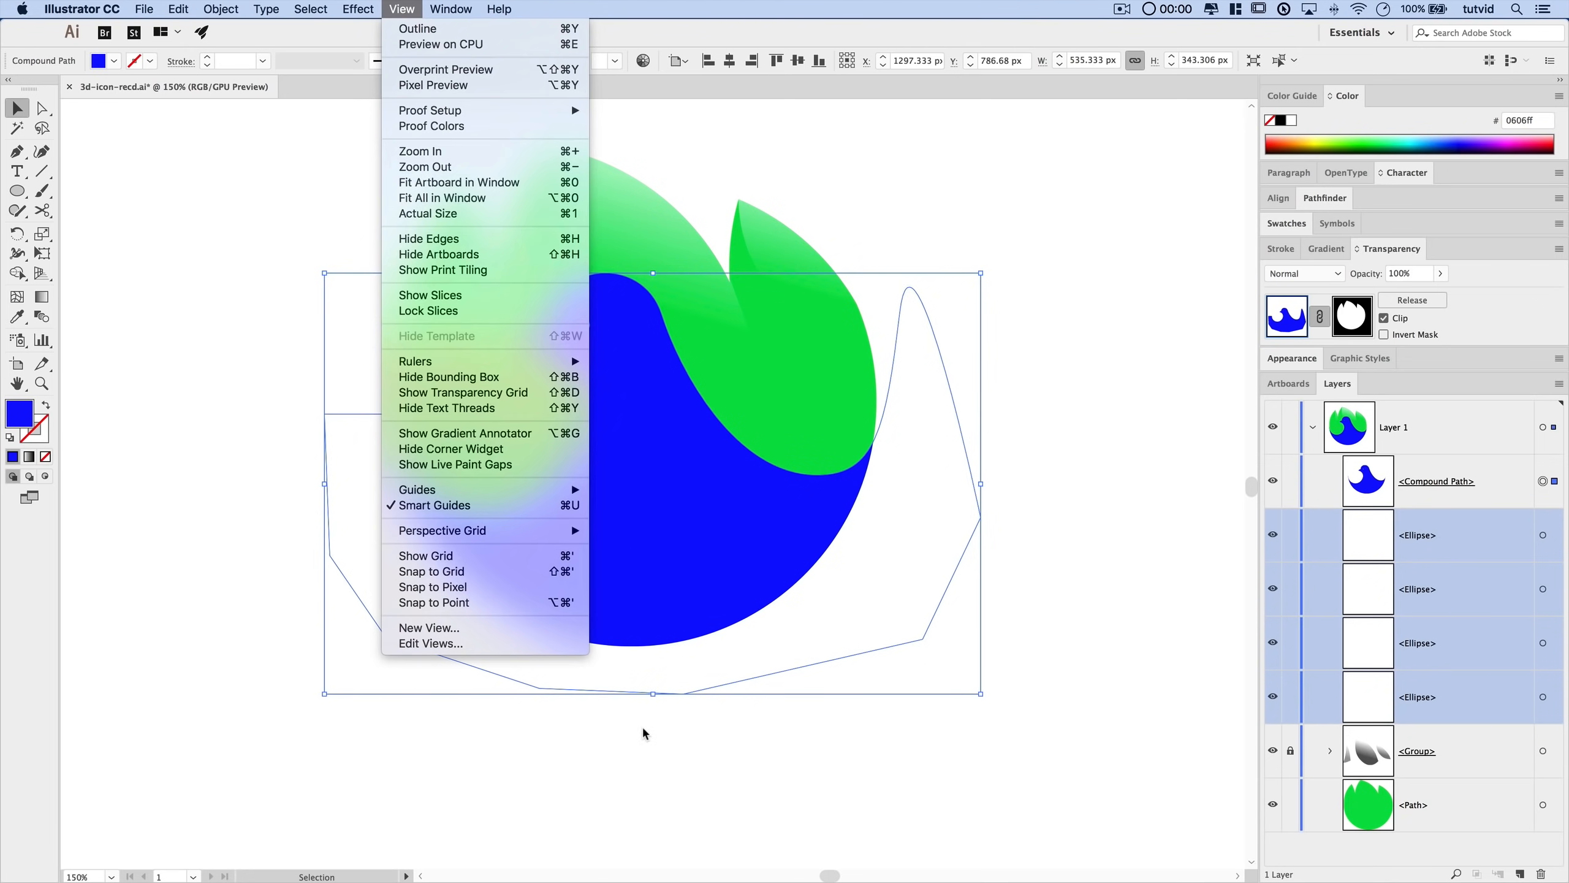
{"action": "mouse_move", "coordinate": [552, 491]}
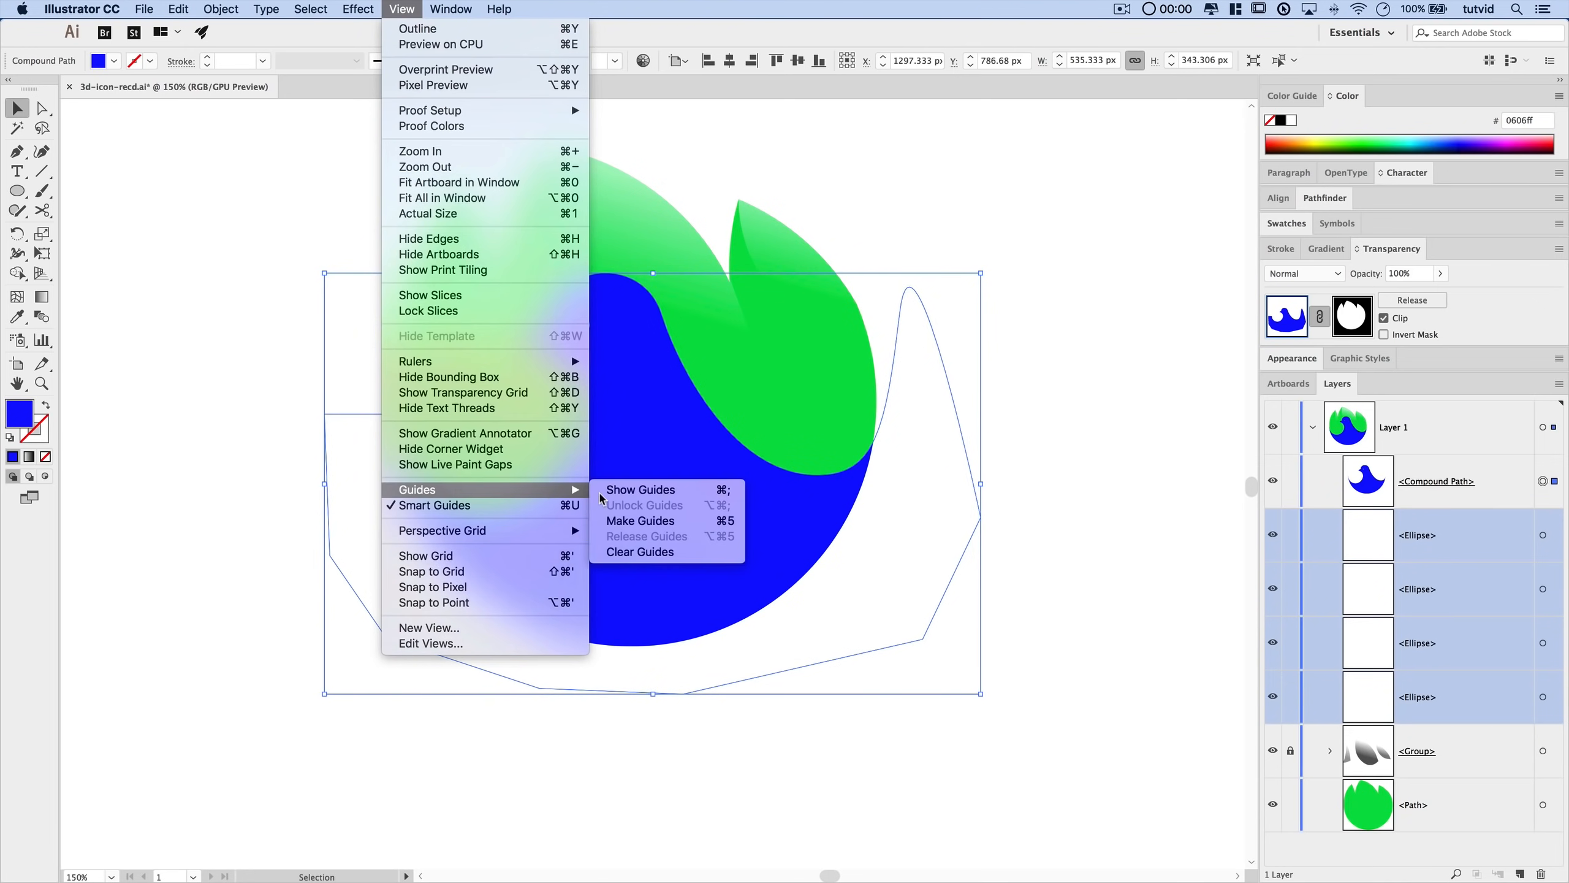
{"action": "left_click", "coordinate": [615, 493]}
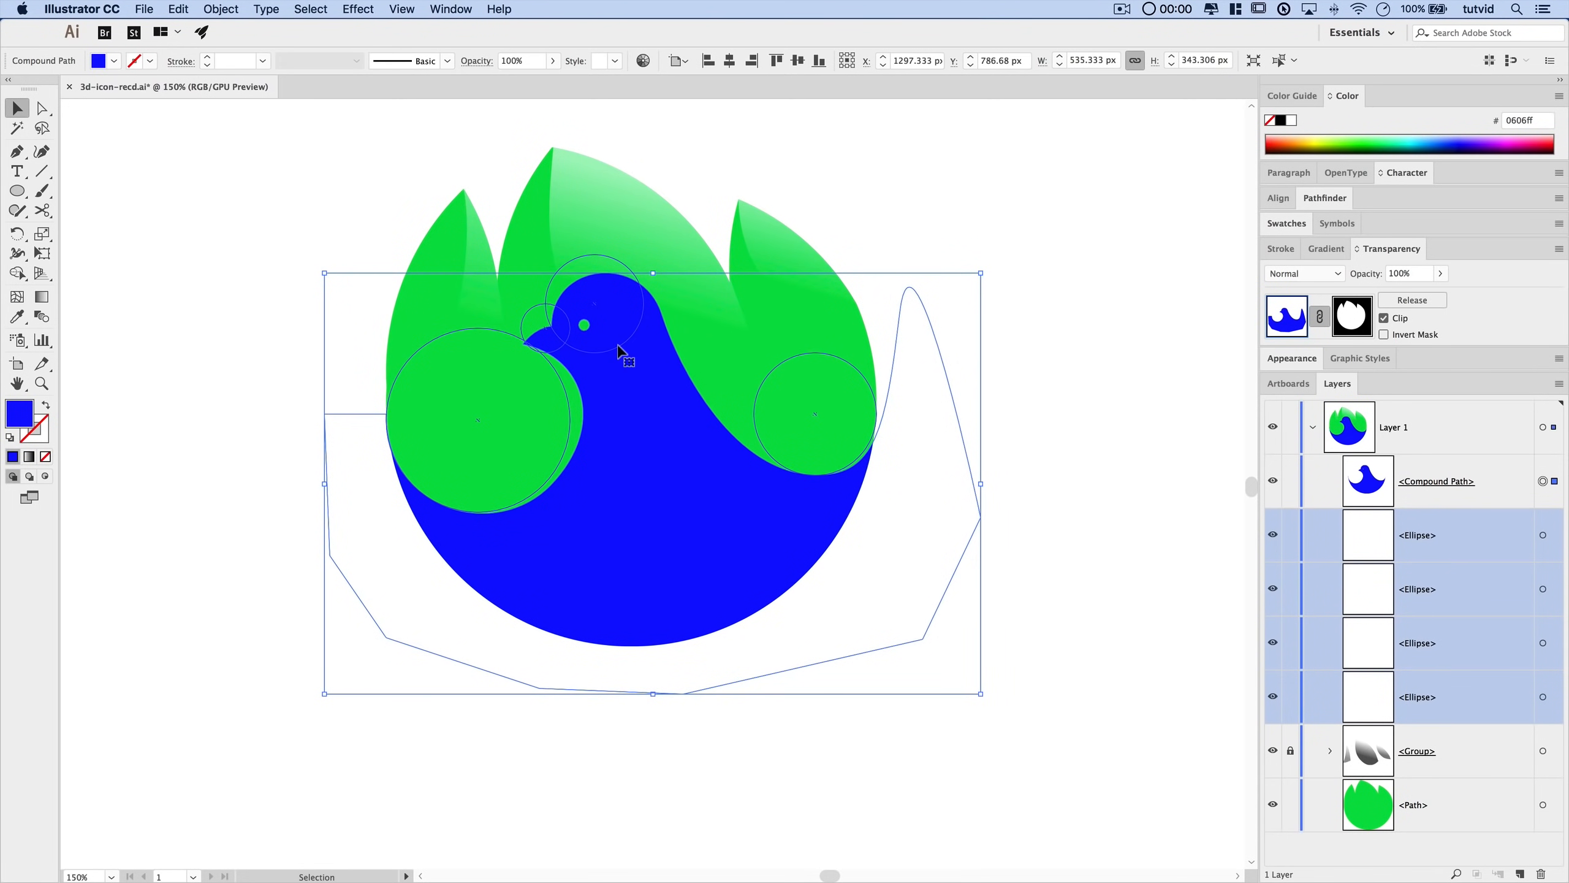
{"action": "left_click", "coordinate": [1123, 357]}
{"action": "left_click_drag", "start_coordinate": [1446, 552], "coordinate": [1542, 873]}
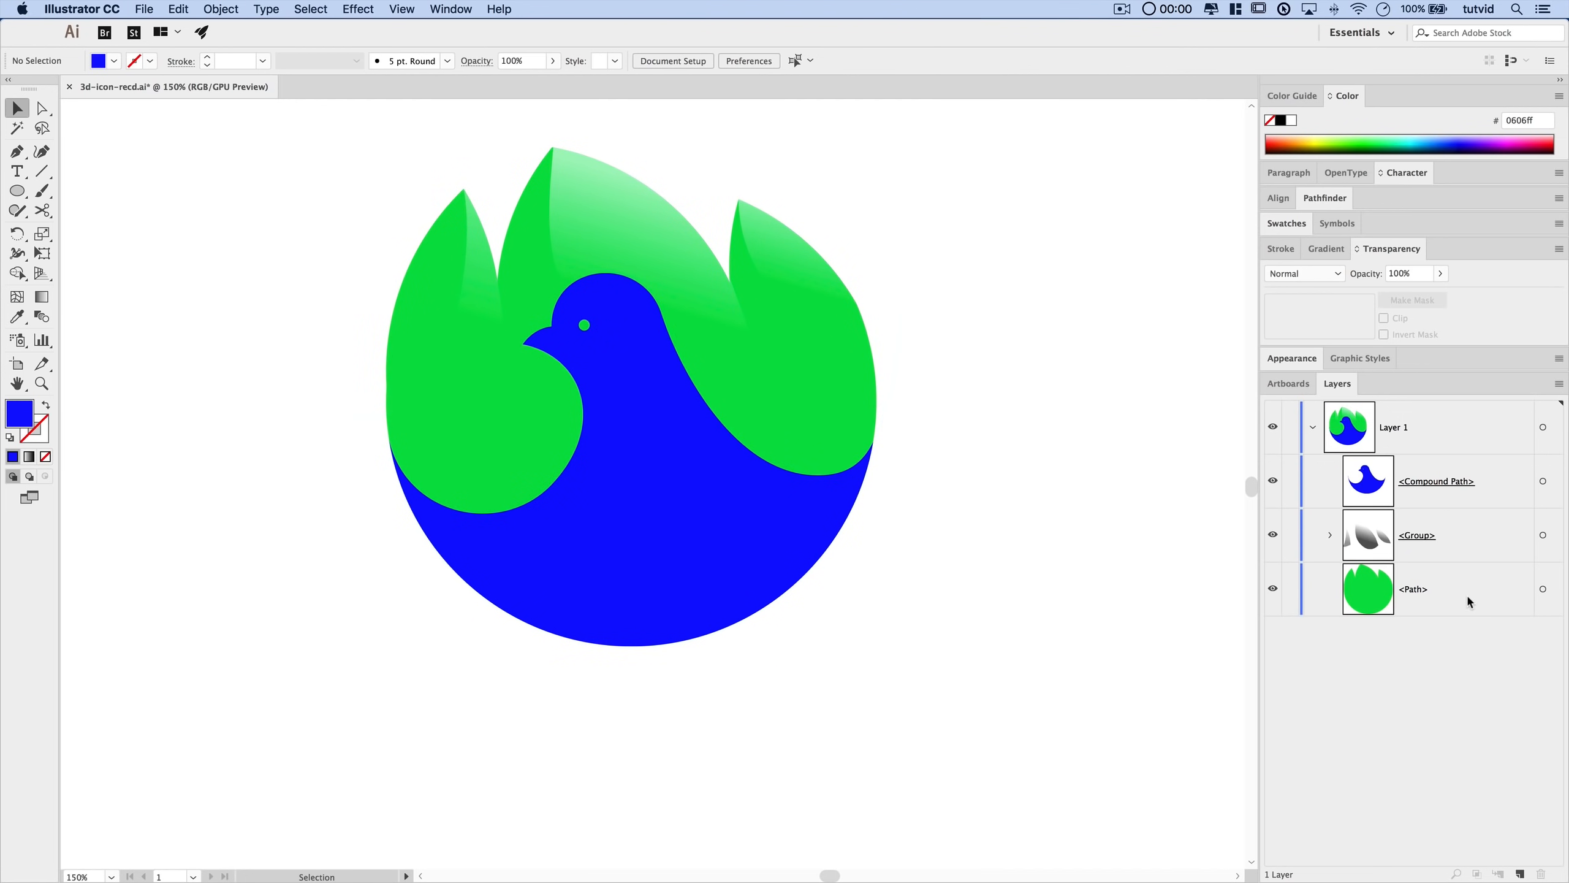
- Apply the white-to-black linear gradient to the green leaf-and-circle silhouette
{"action": "left_click", "coordinate": [802, 410]}
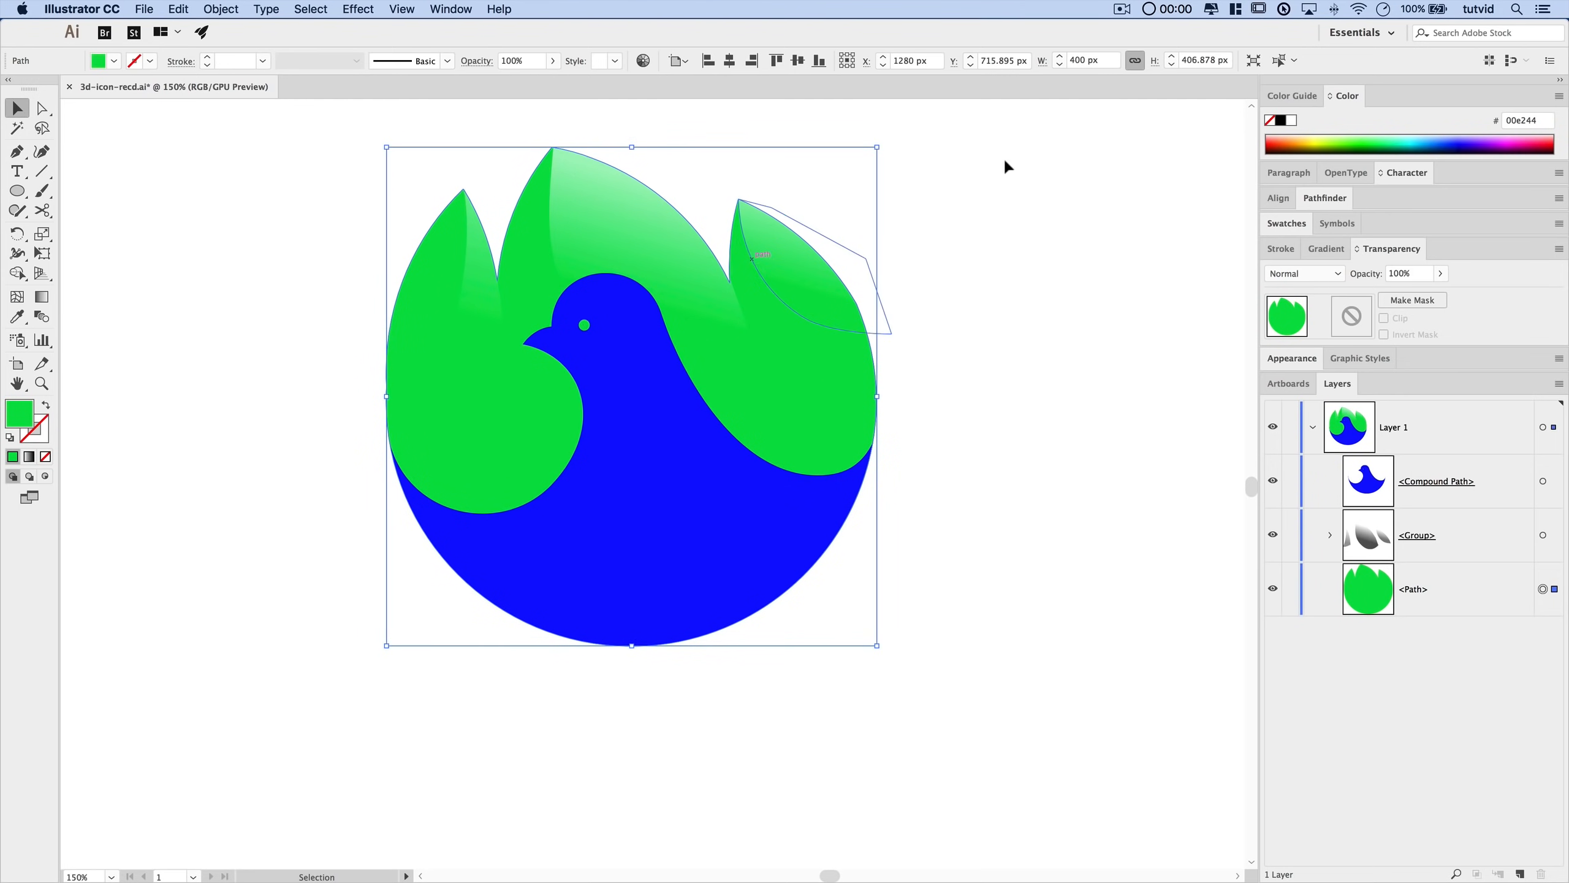
{"action": "left_click", "coordinate": [1327, 247]}
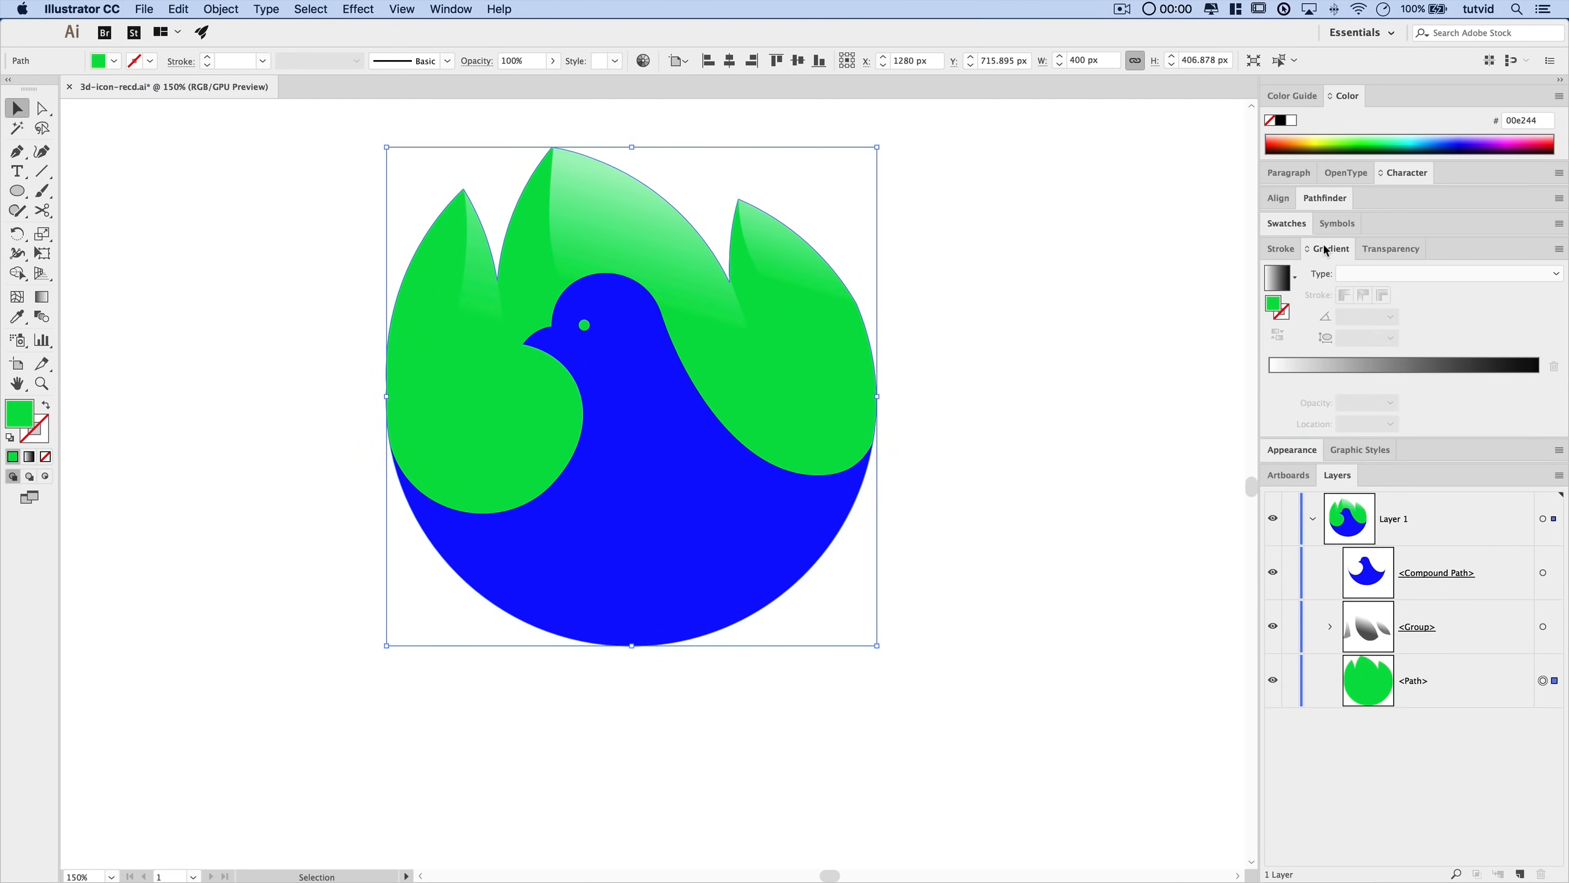
{"action": "left_click", "coordinate": [1280, 287]}
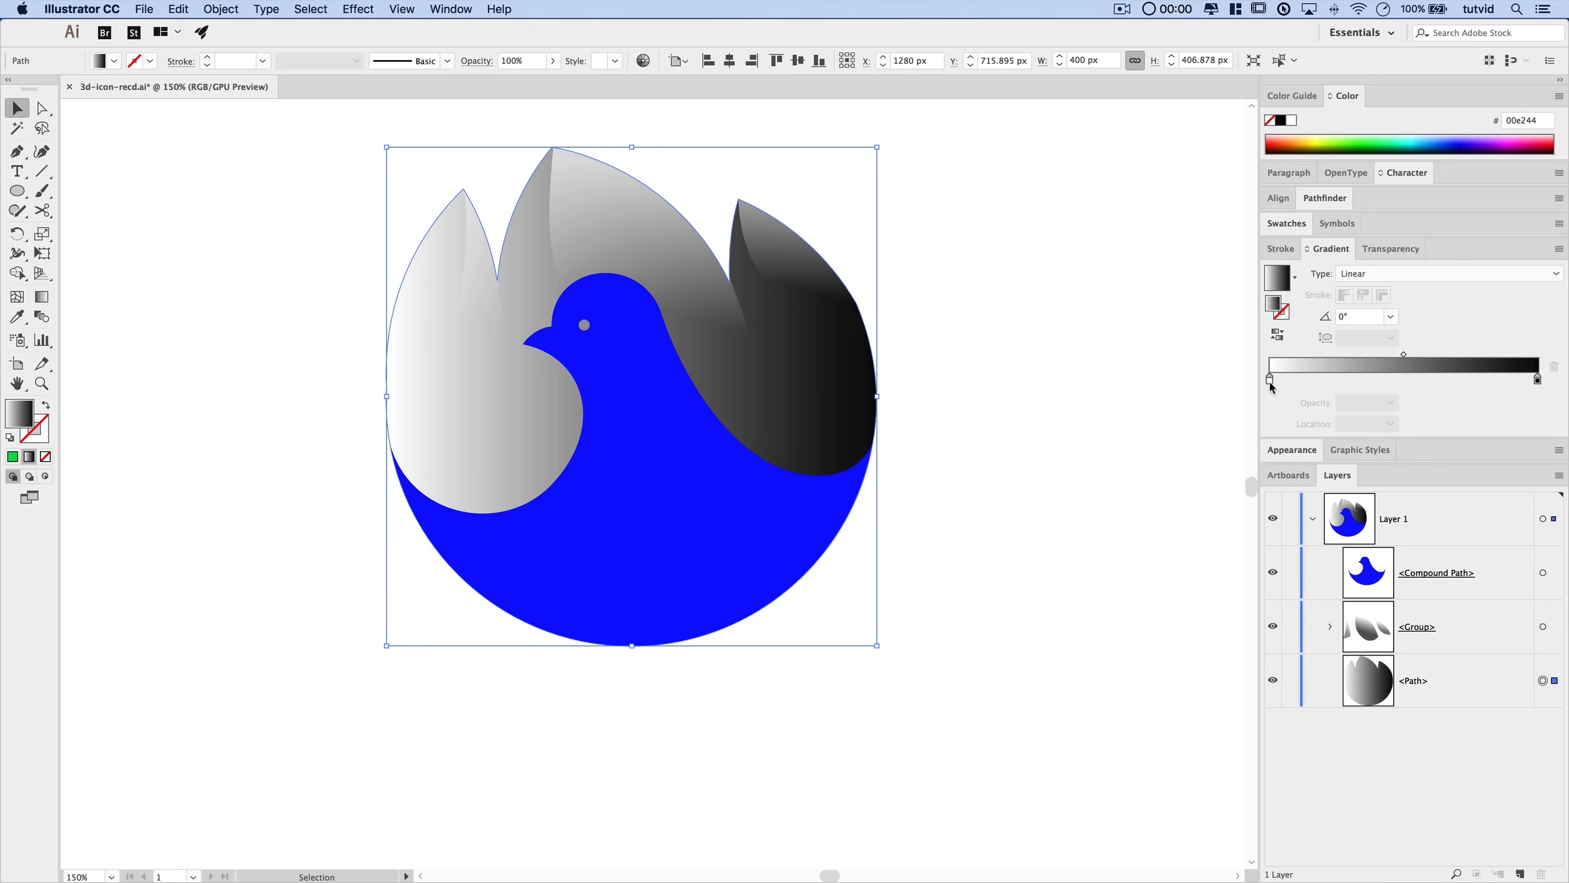
- Switch the silhouette gradient's starting stop from grayscale to RGB and set its color to 00ffff
{"action": "left_click_drag", "start_coordinate": [1270, 380], "coordinate": [1273, 412]}
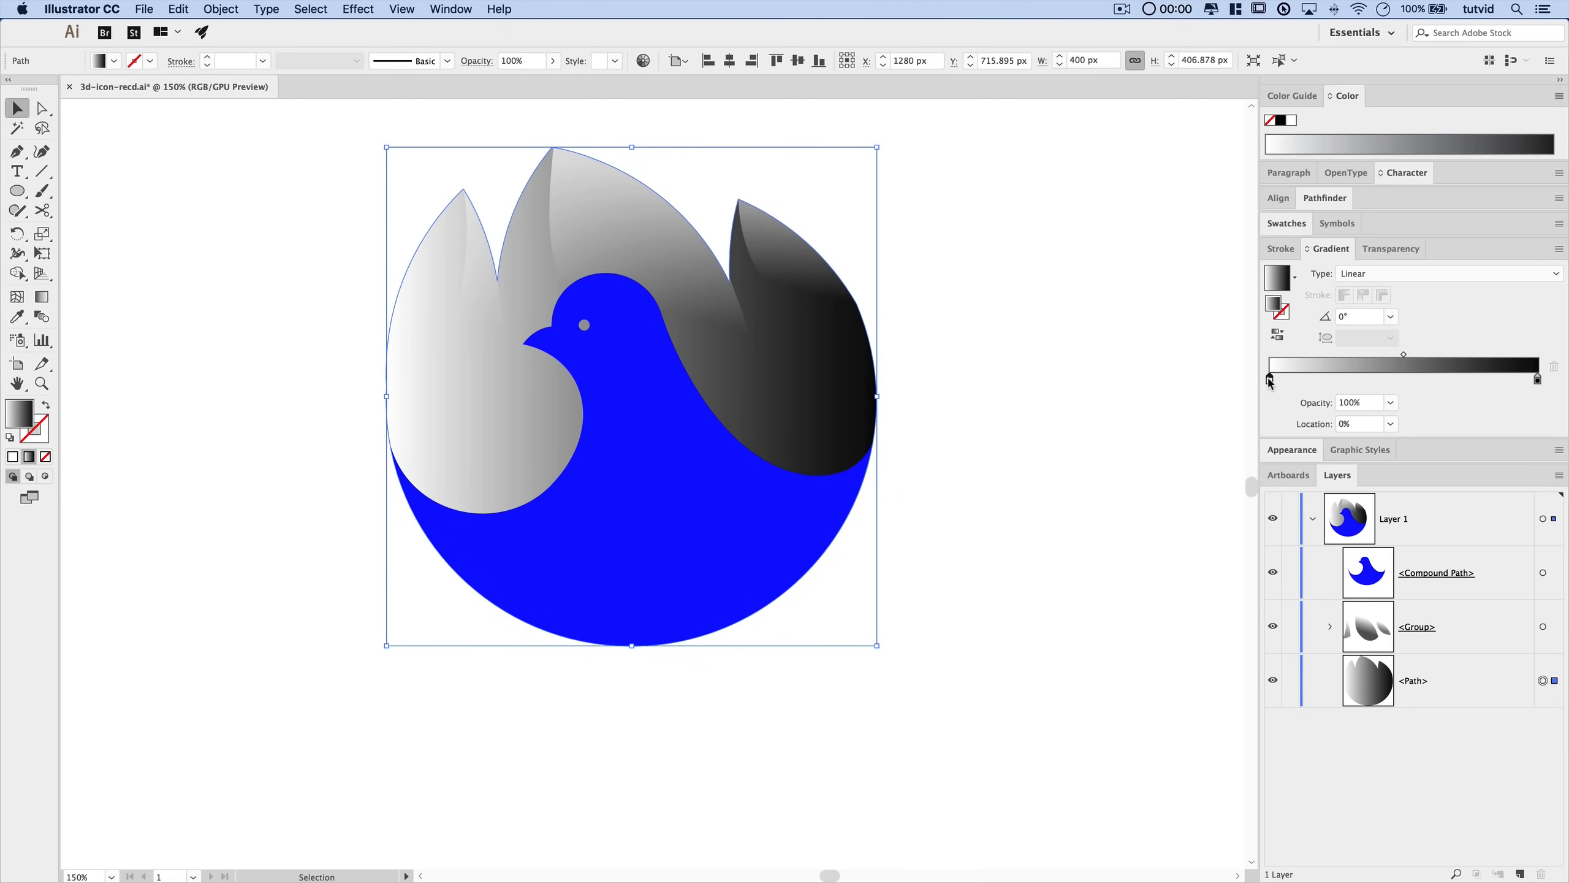
{"action": "double_click", "coordinate": [1270, 380]}
{"action": "left_click", "coordinate": [1275, 400]}
{"action": "left_click", "coordinate": [1350, 97]}
{"action": "left_click", "coordinate": [1350, 96]}
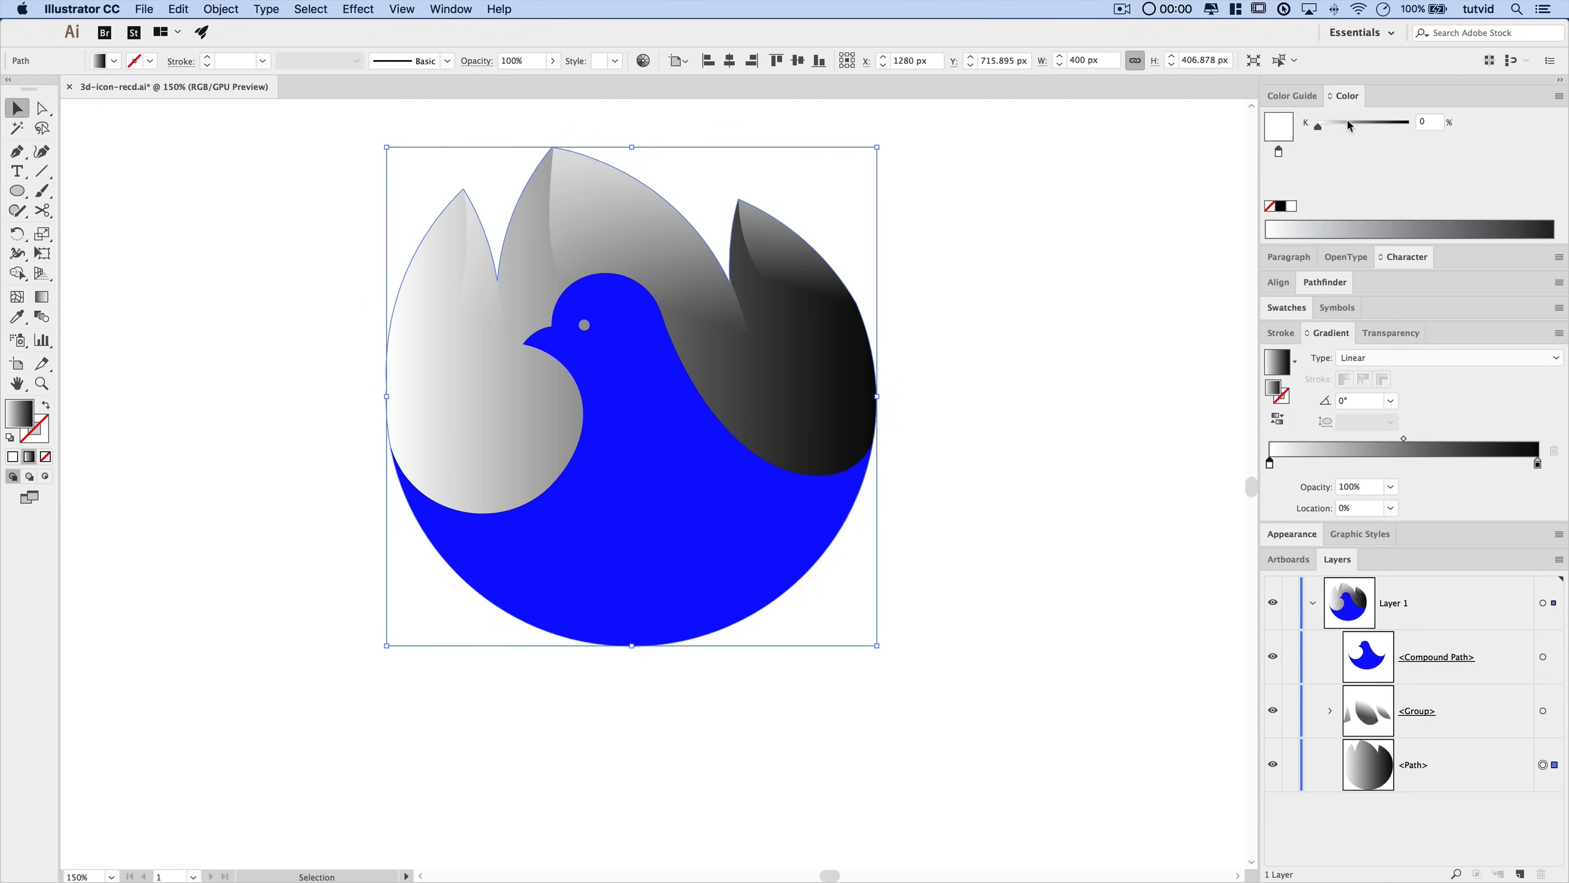
{"action": "left_click", "coordinate": [1558, 96]}
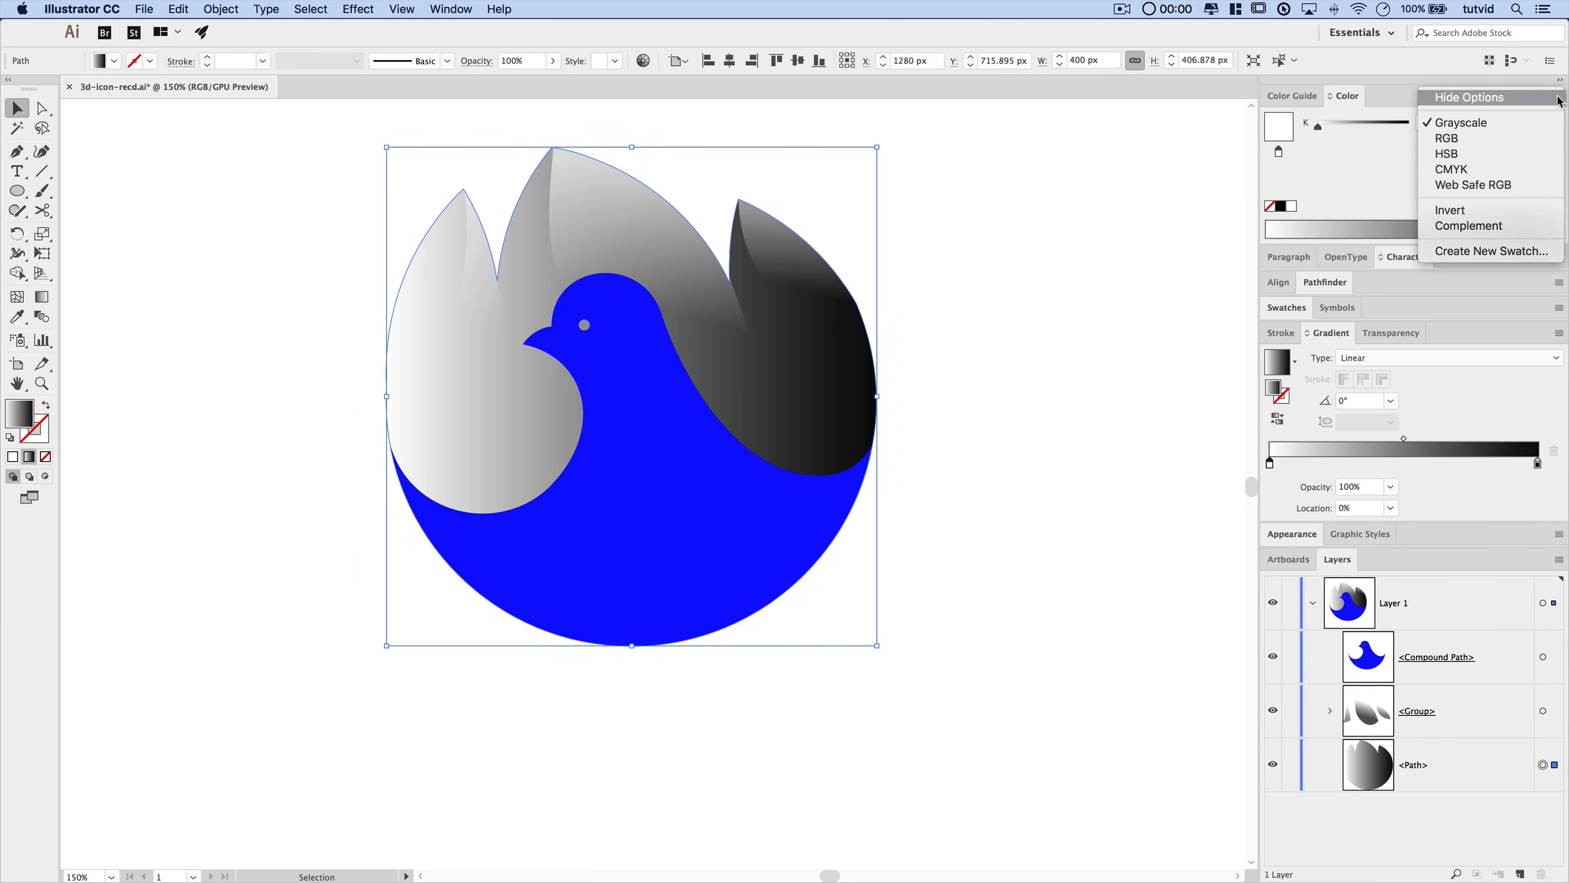
{"action": "left_click", "coordinate": [1479, 139]}
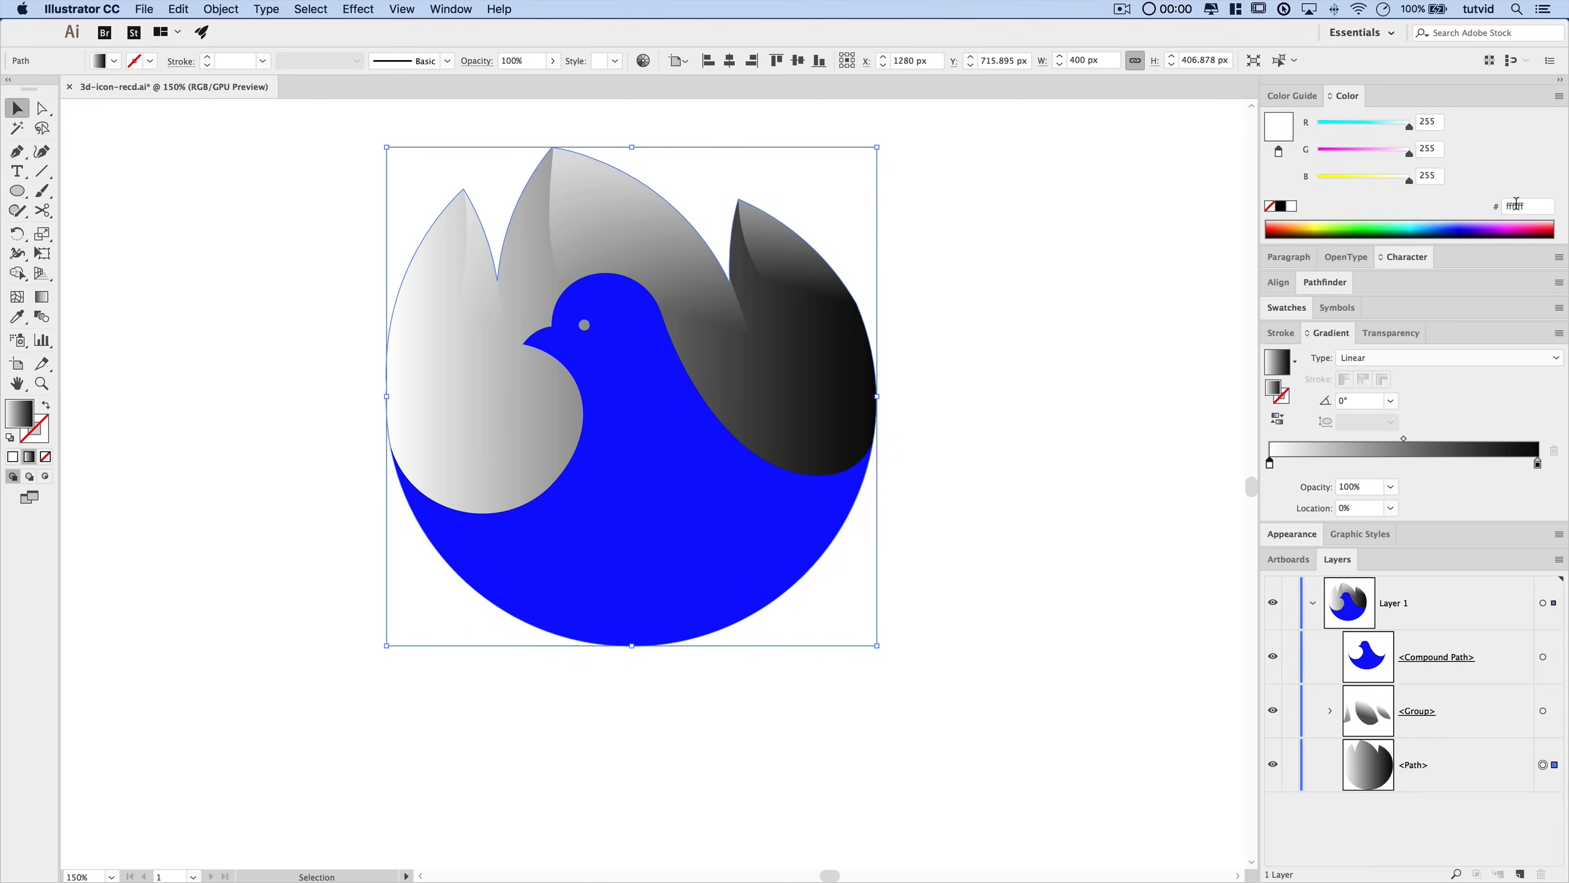
{"action": "left_click", "coordinate": [1517, 205]}
{"action": "type", "text": "00ffff"}
{"action": "key", "text": "Tab"}
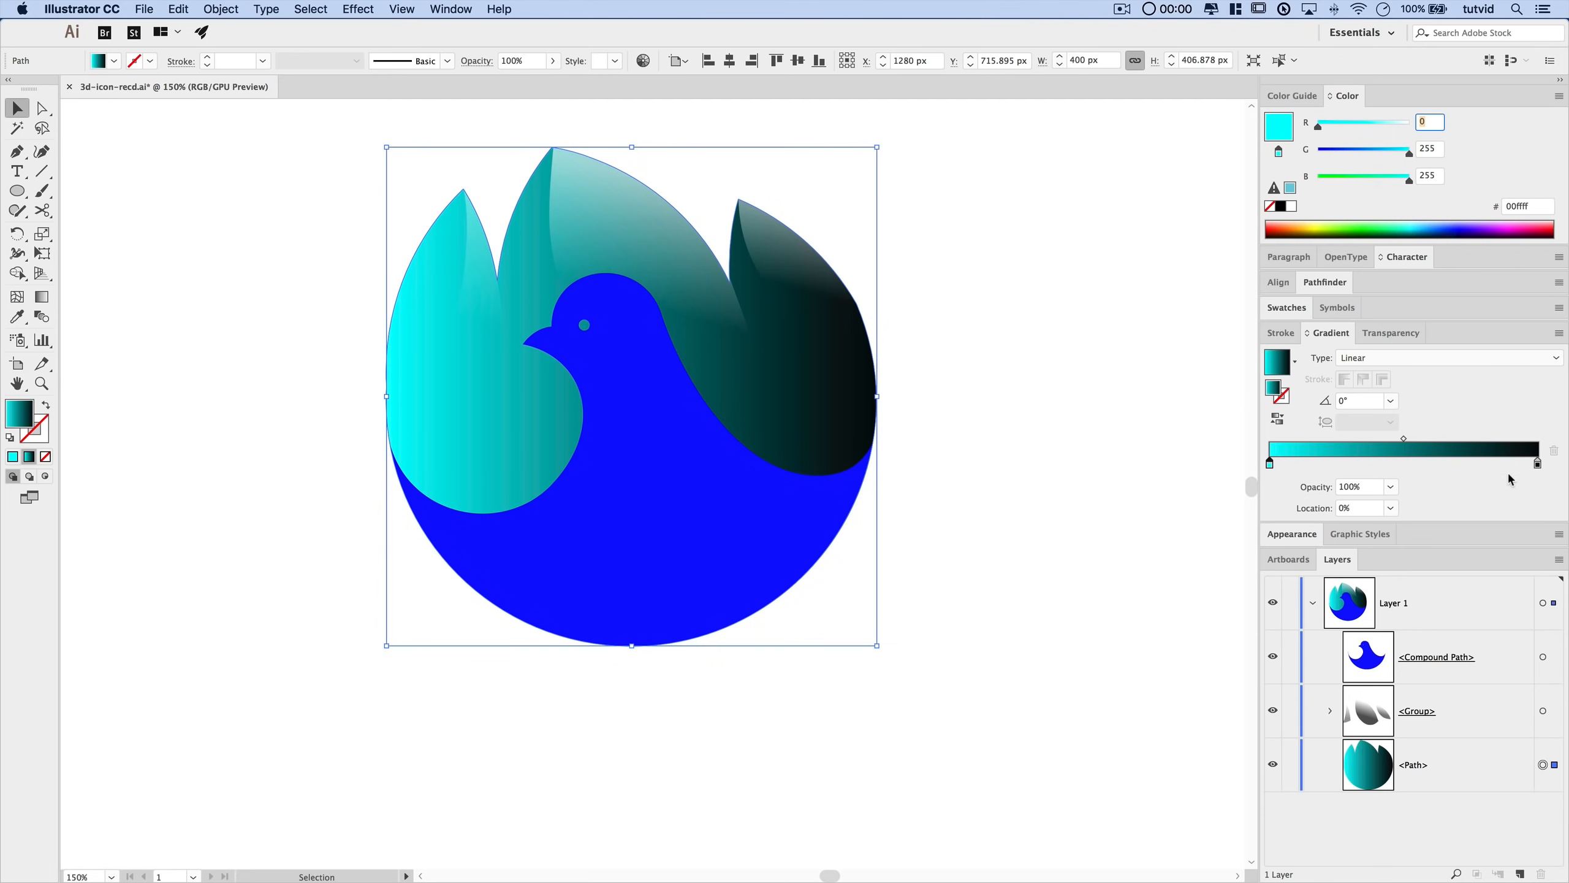
- Set the silhouette gradient's black end stop to ff00ba
{"action": "left_click", "coordinate": [1538, 465]}
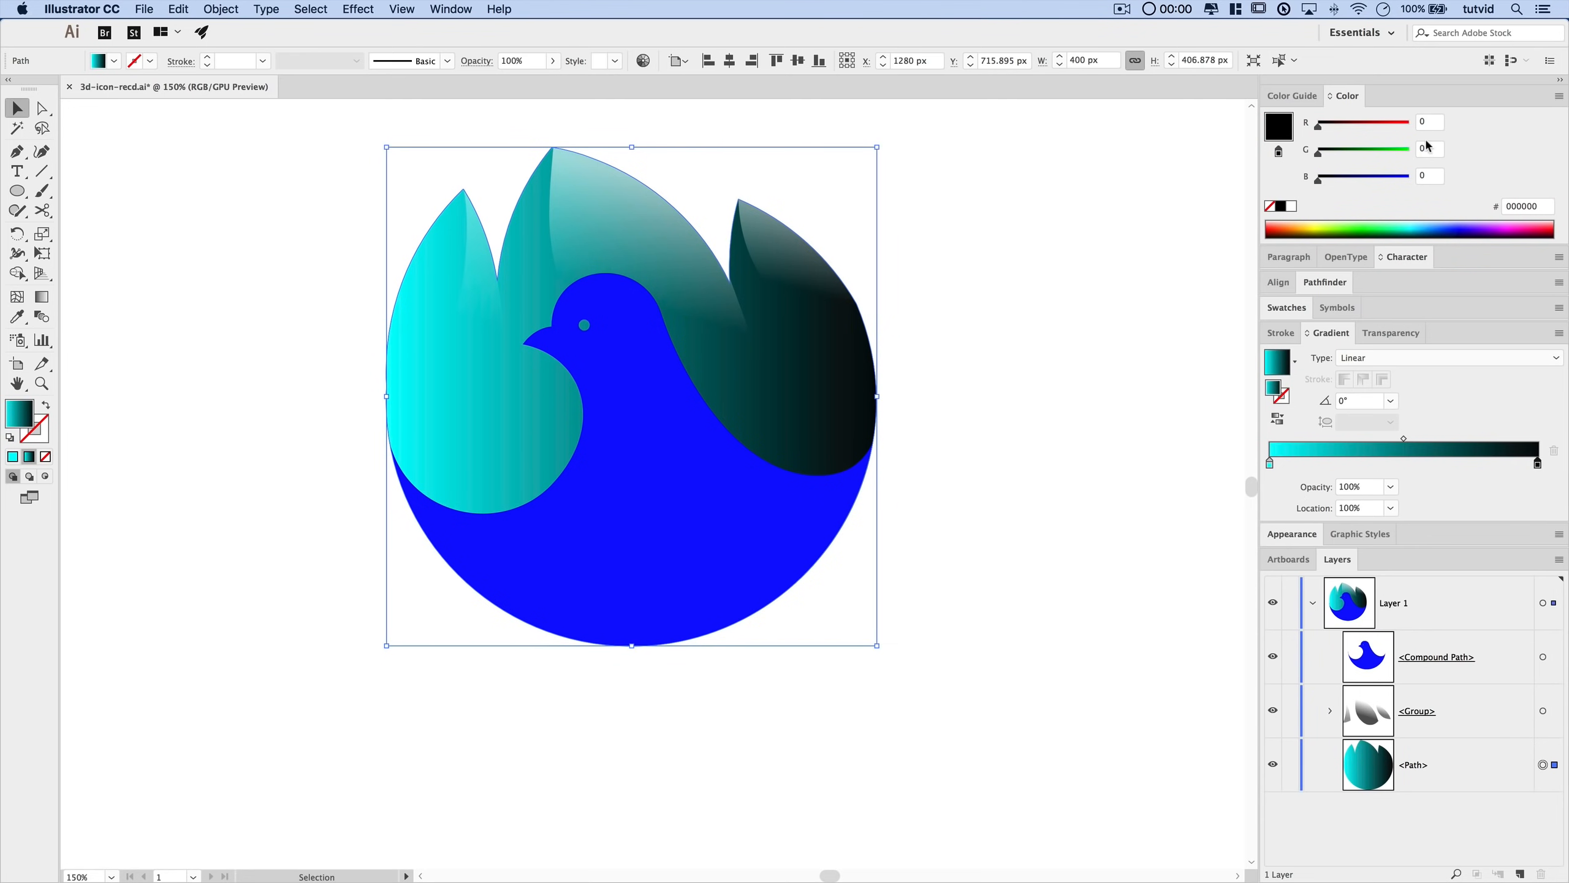
{"action": "left_click", "coordinate": [1514, 206]}
{"action": "type", "text": "ff00ba"}
{"action": "key", "text": "Tab"}
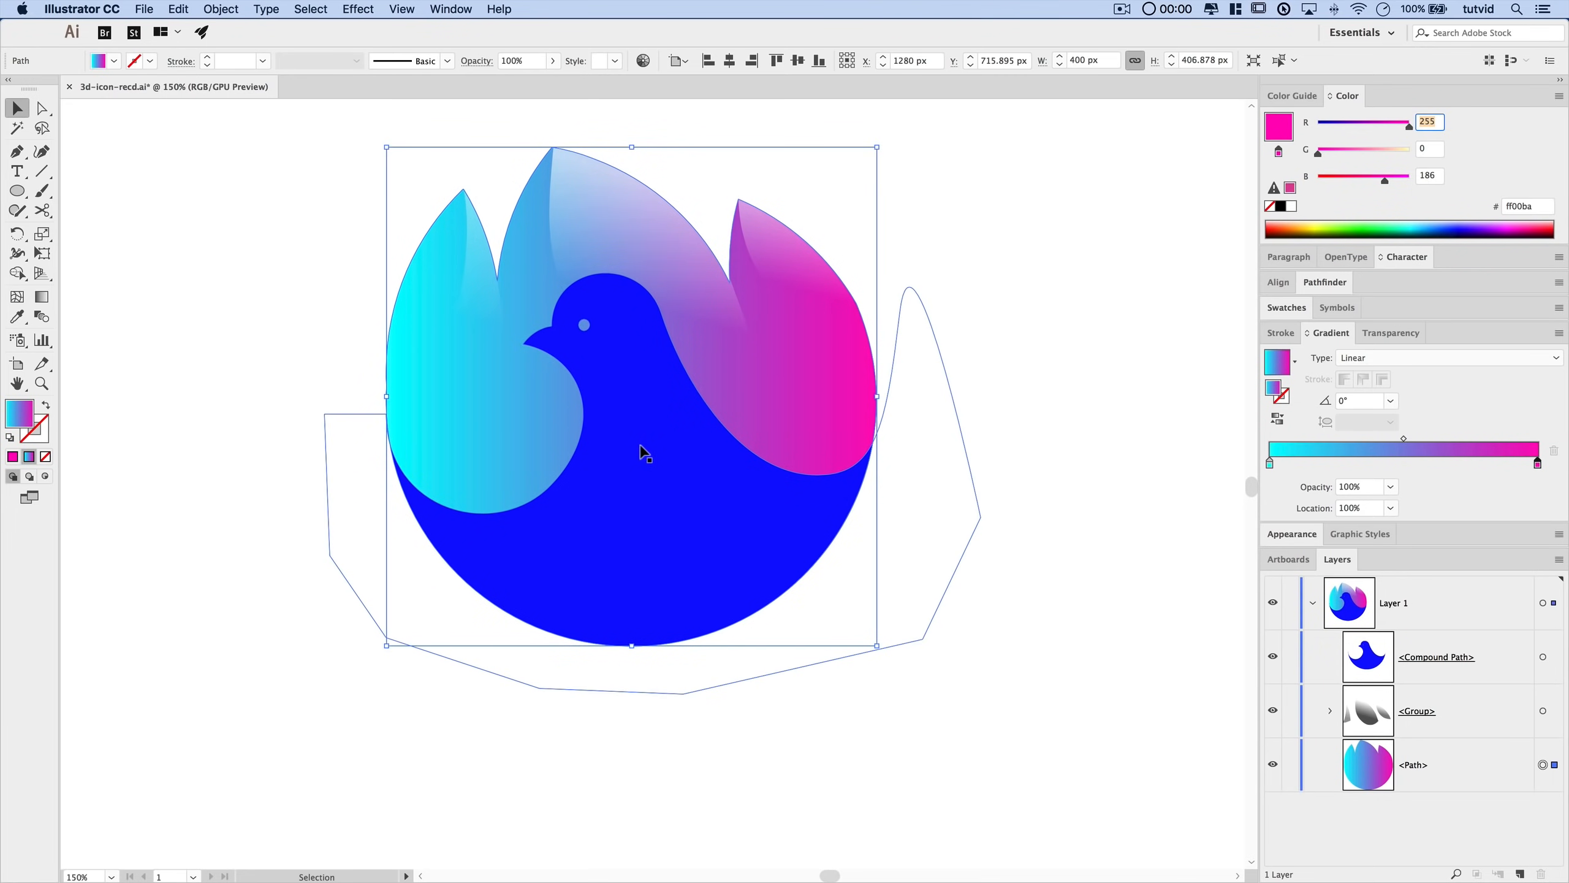
- Set the silhouette's gradient angle to 90°
{"action": "left_click", "coordinate": [1362, 400]}
{"action": "type", "text": "90"}
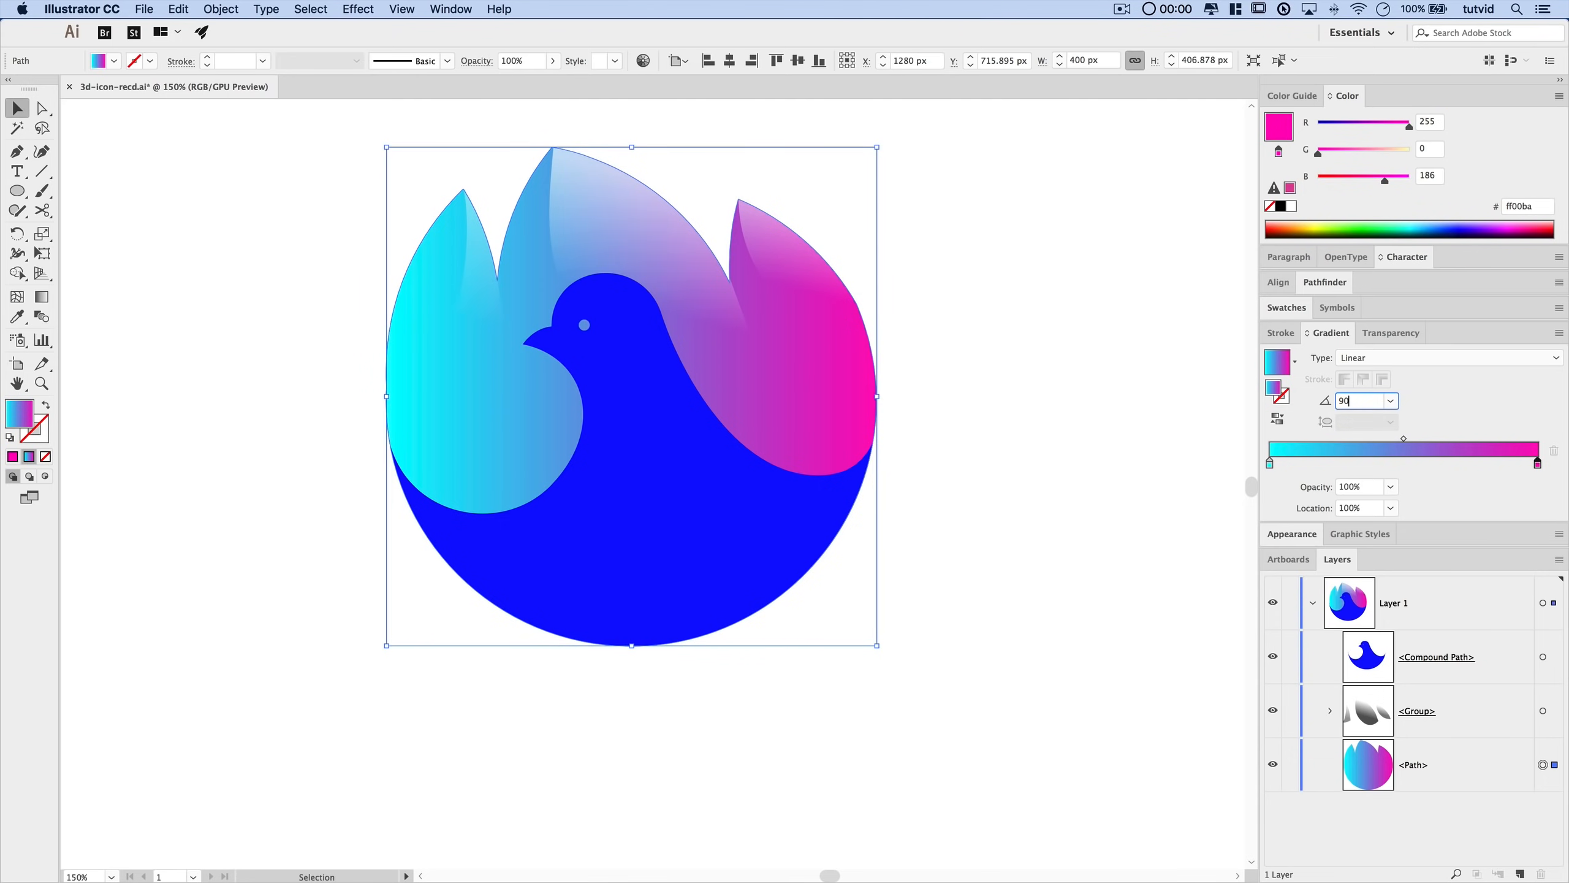
{"action": "key", "text": "Tab"}
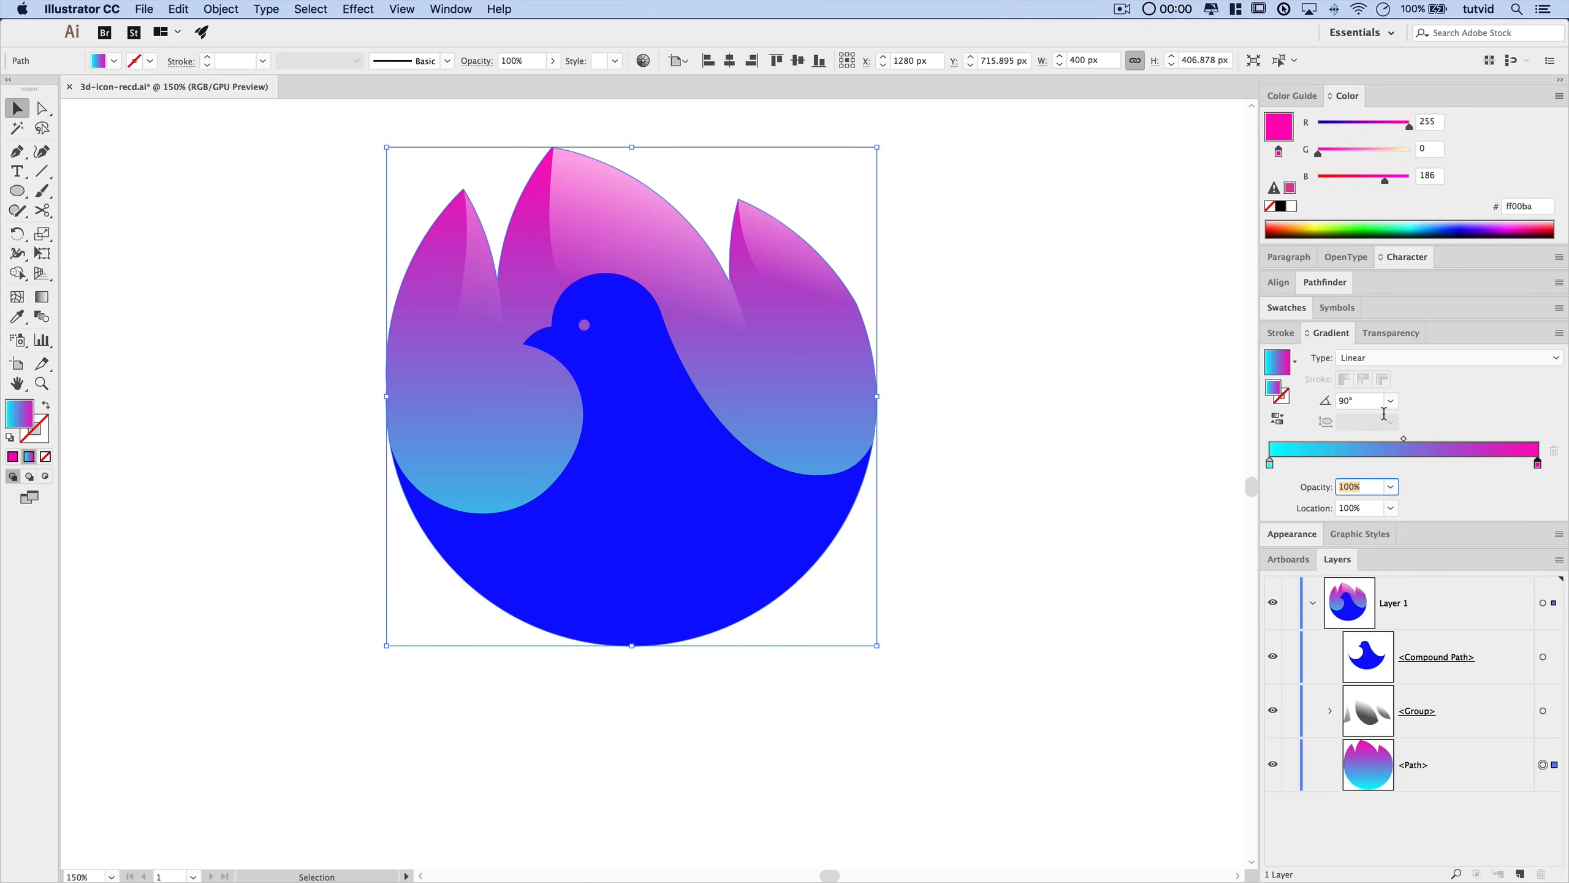
- Set the silhouette's gradient angle to -90°
{"action": "left_click", "coordinate": [1363, 400]}
{"action": "type", "text": "-90"}
{"action": "key", "text": "Tab"}
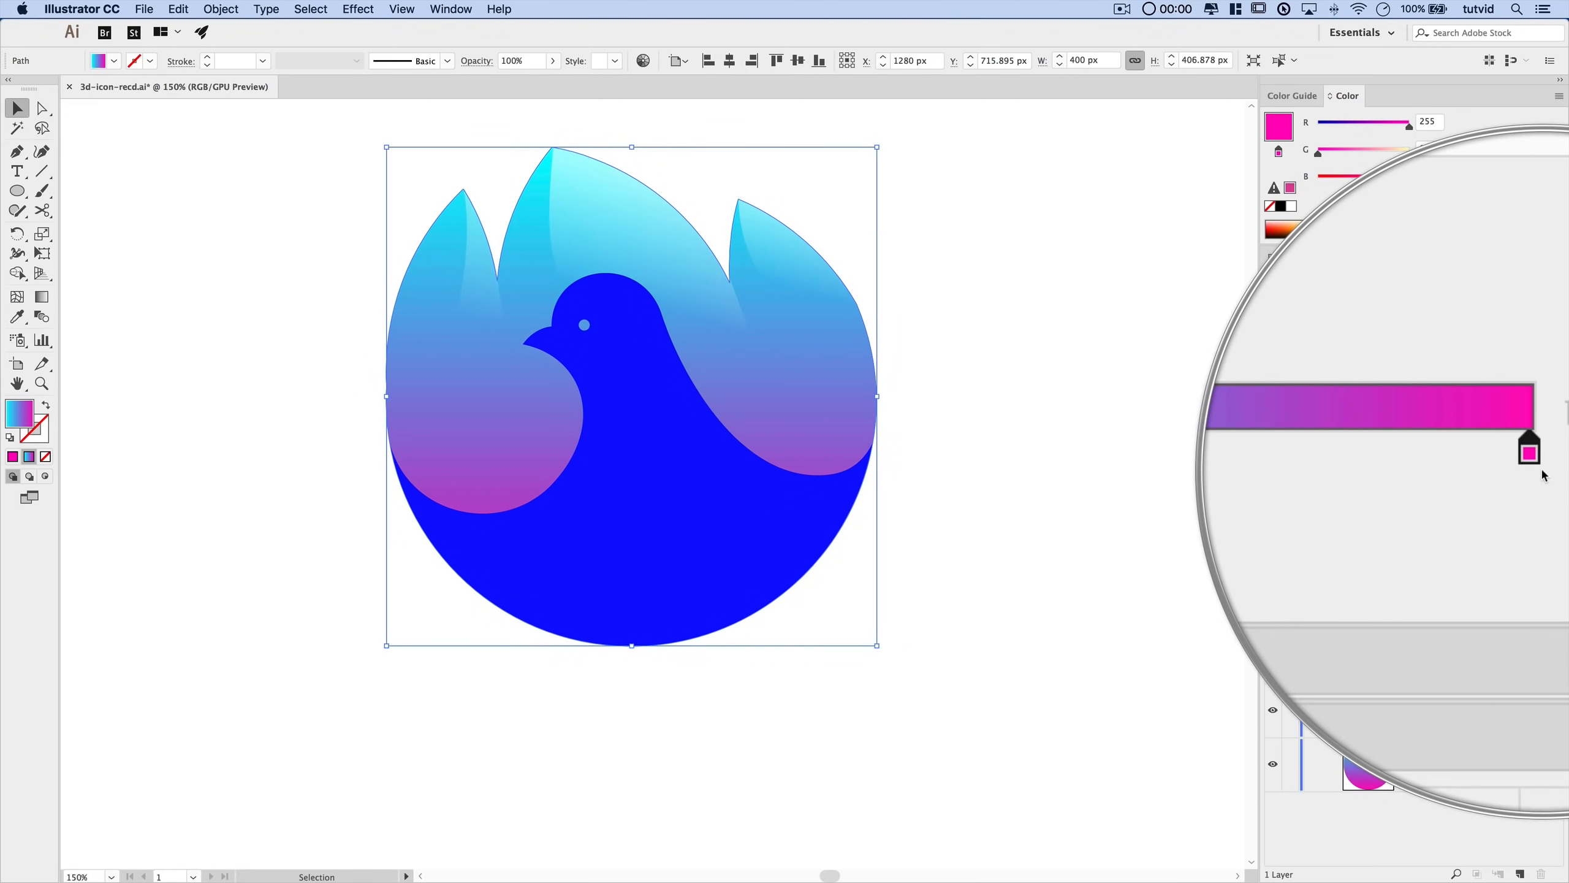
- Move the gradient's magenta stop to about 76% and its midpoint to about 63%
{"action": "left_click_drag", "start_coordinate": [1540, 467], "coordinate": [1475, 468]}
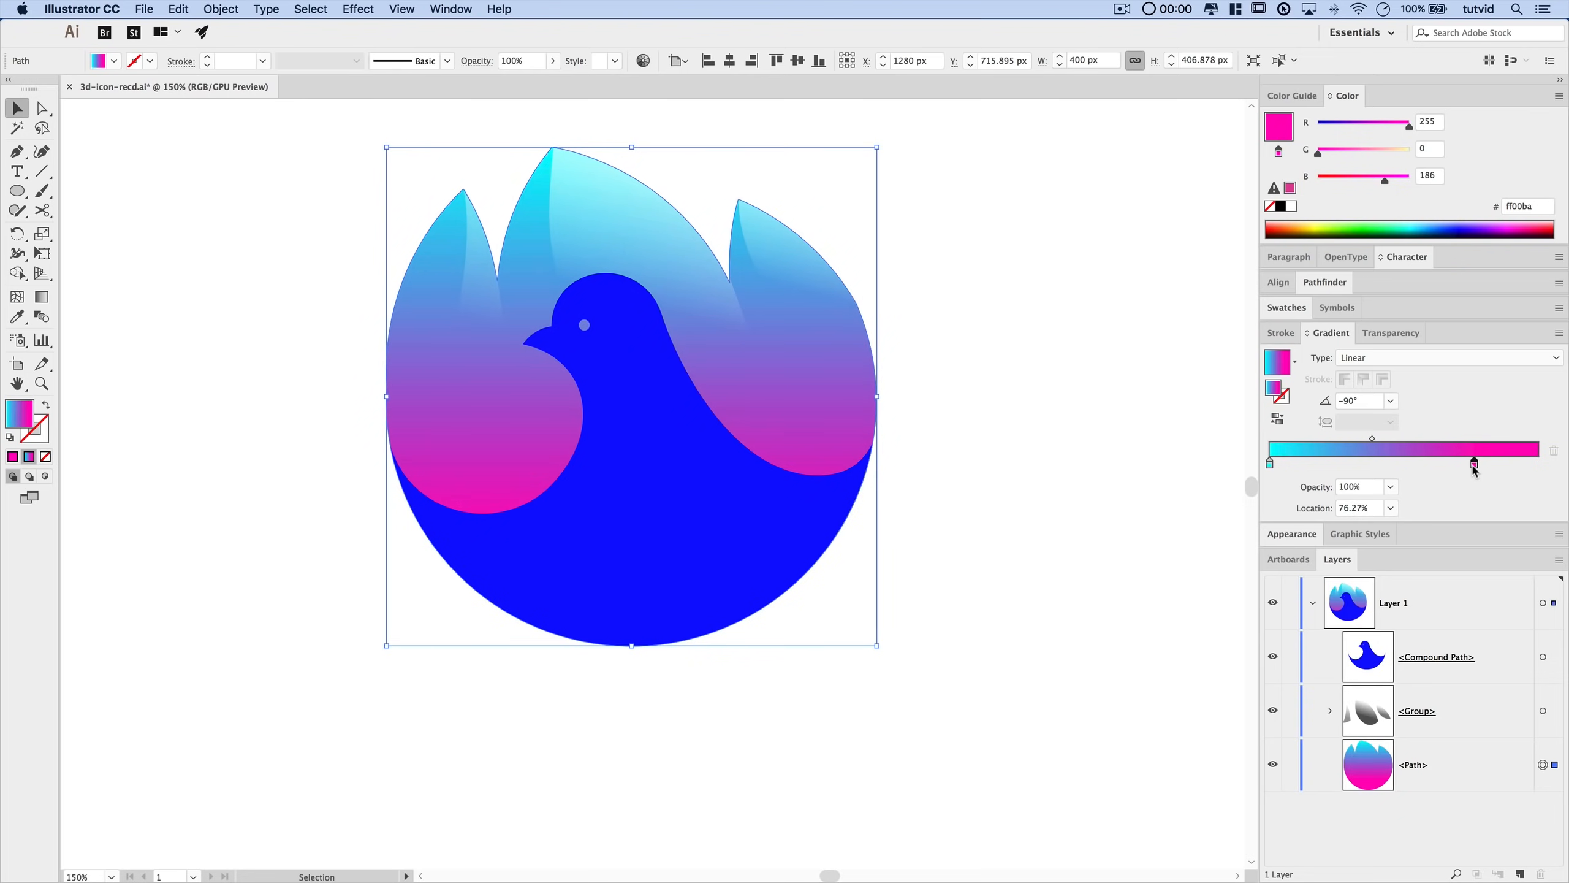
{"action": "left_click_drag", "start_coordinate": [1372, 439], "coordinate": [1399, 439]}
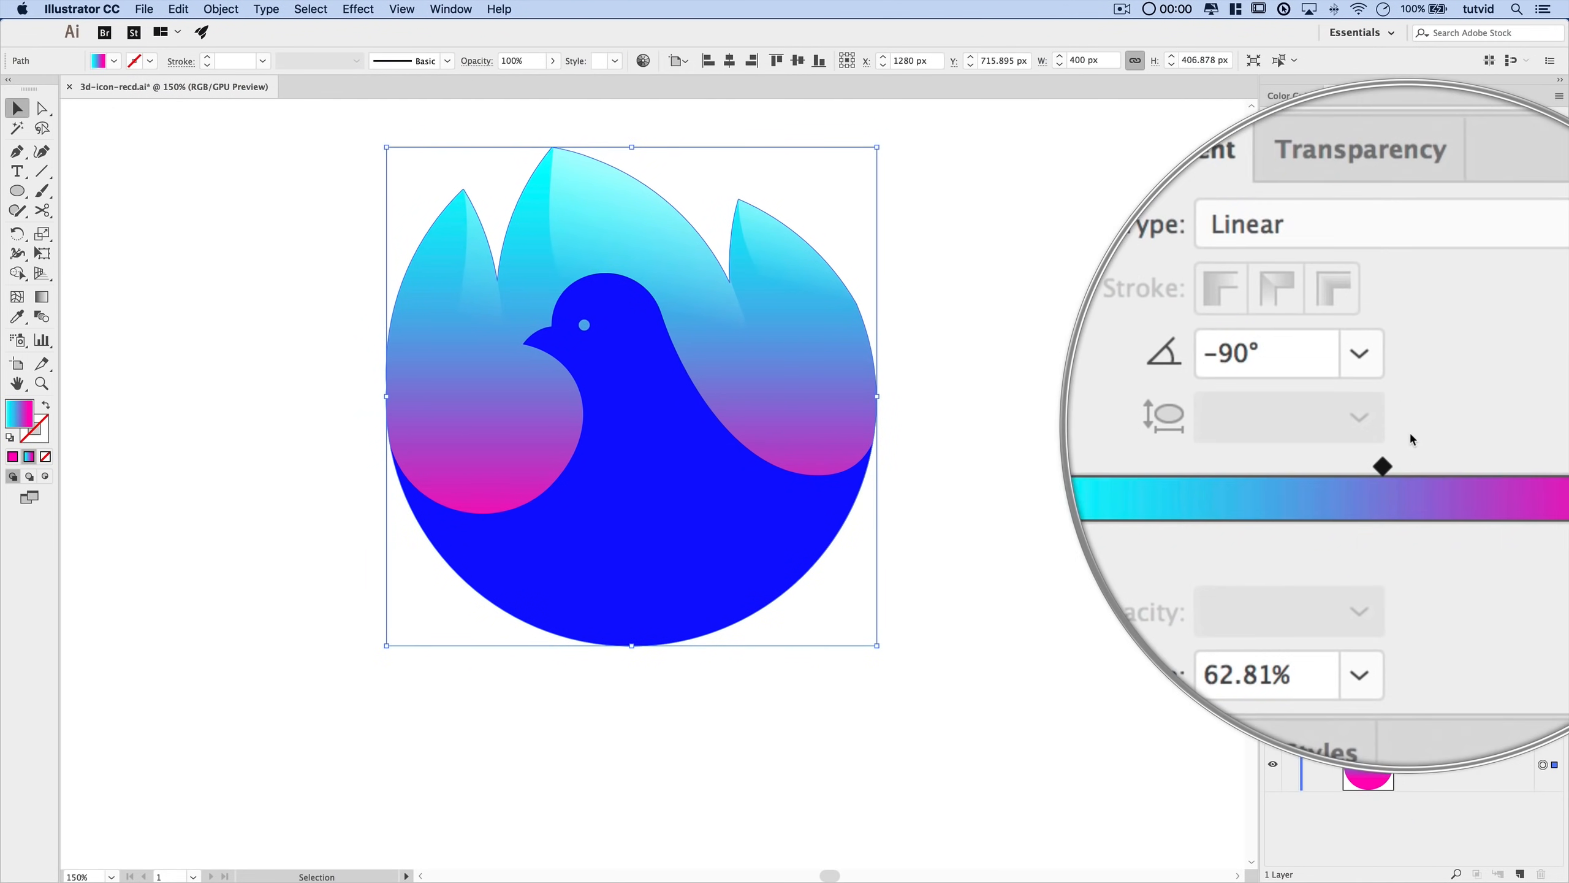
- Fill the masked blue bird shape with white and reselect it after checking the result
{"action": "left_click", "coordinate": [706, 508]}
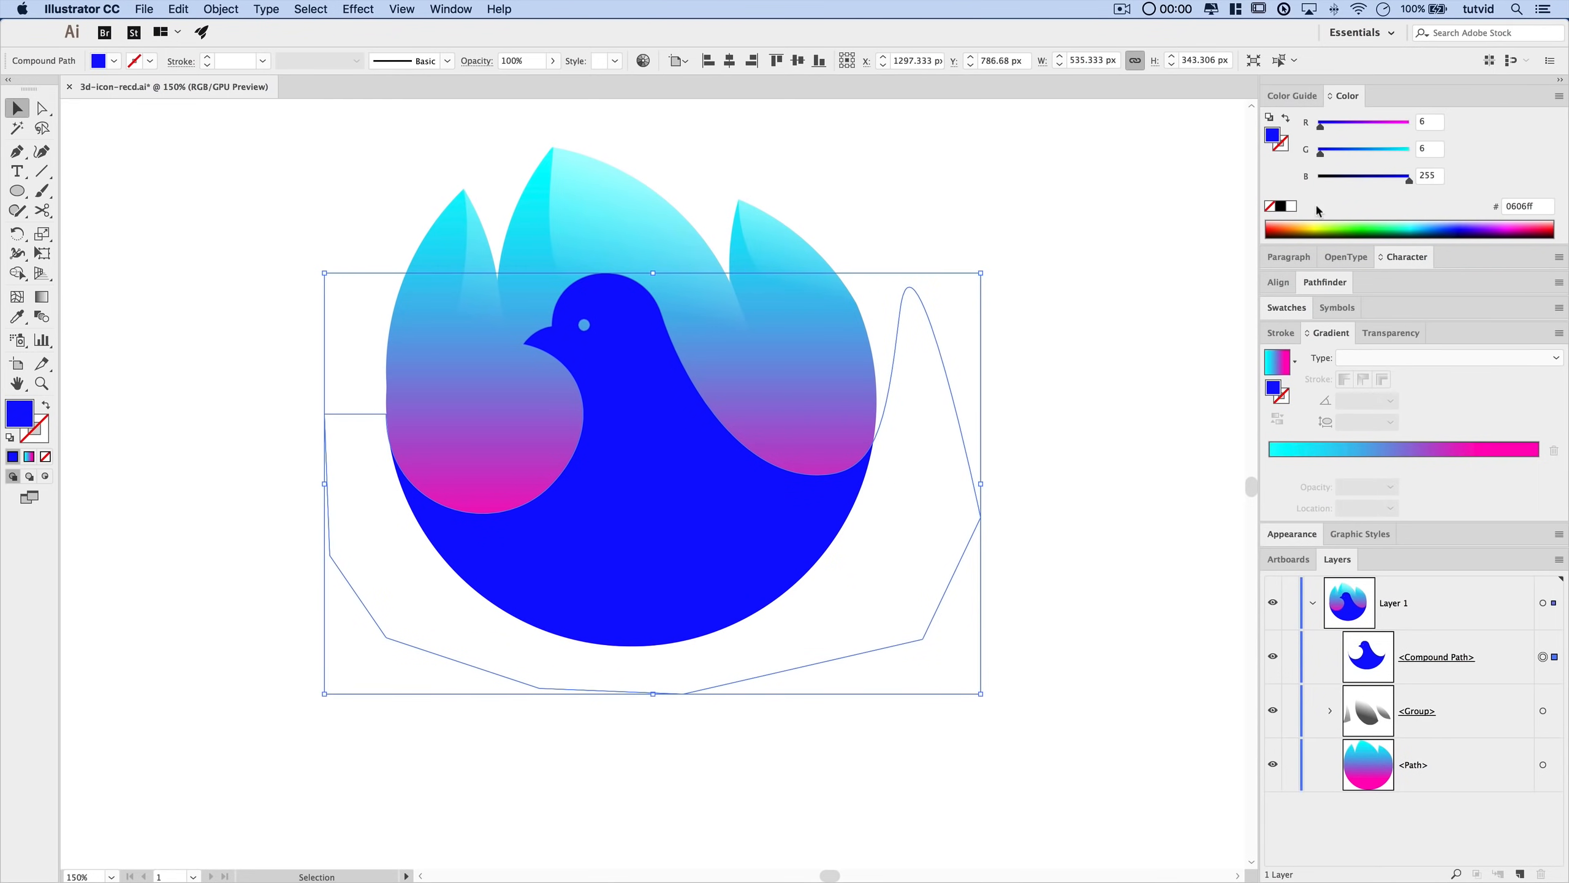
{"action": "left_click", "coordinate": [1293, 207]}
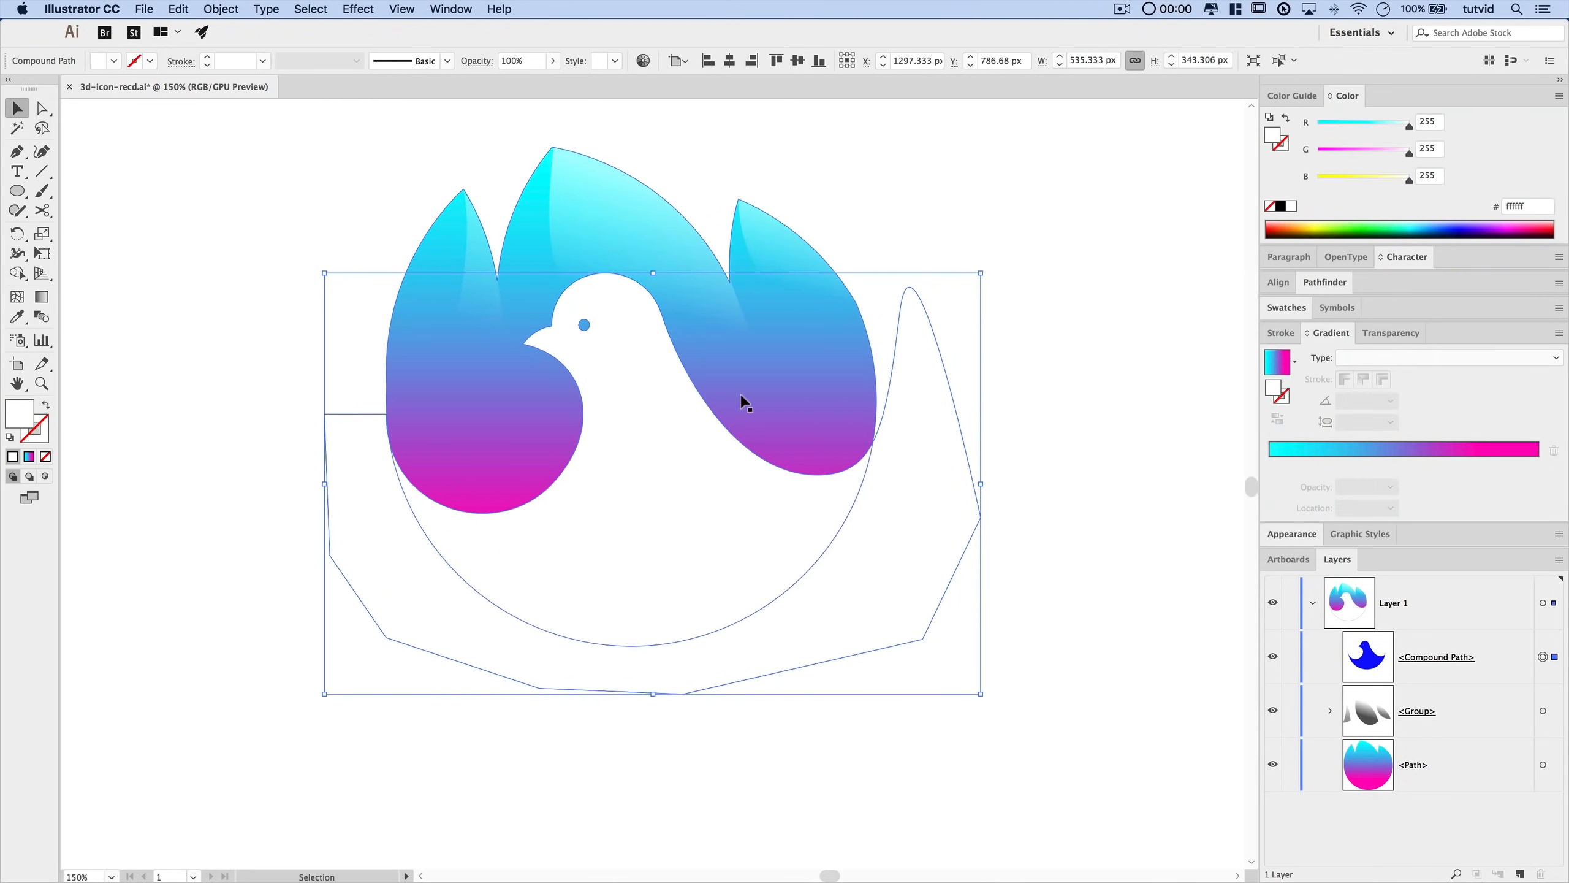
{"action": "left_click", "coordinate": [1162, 438]}
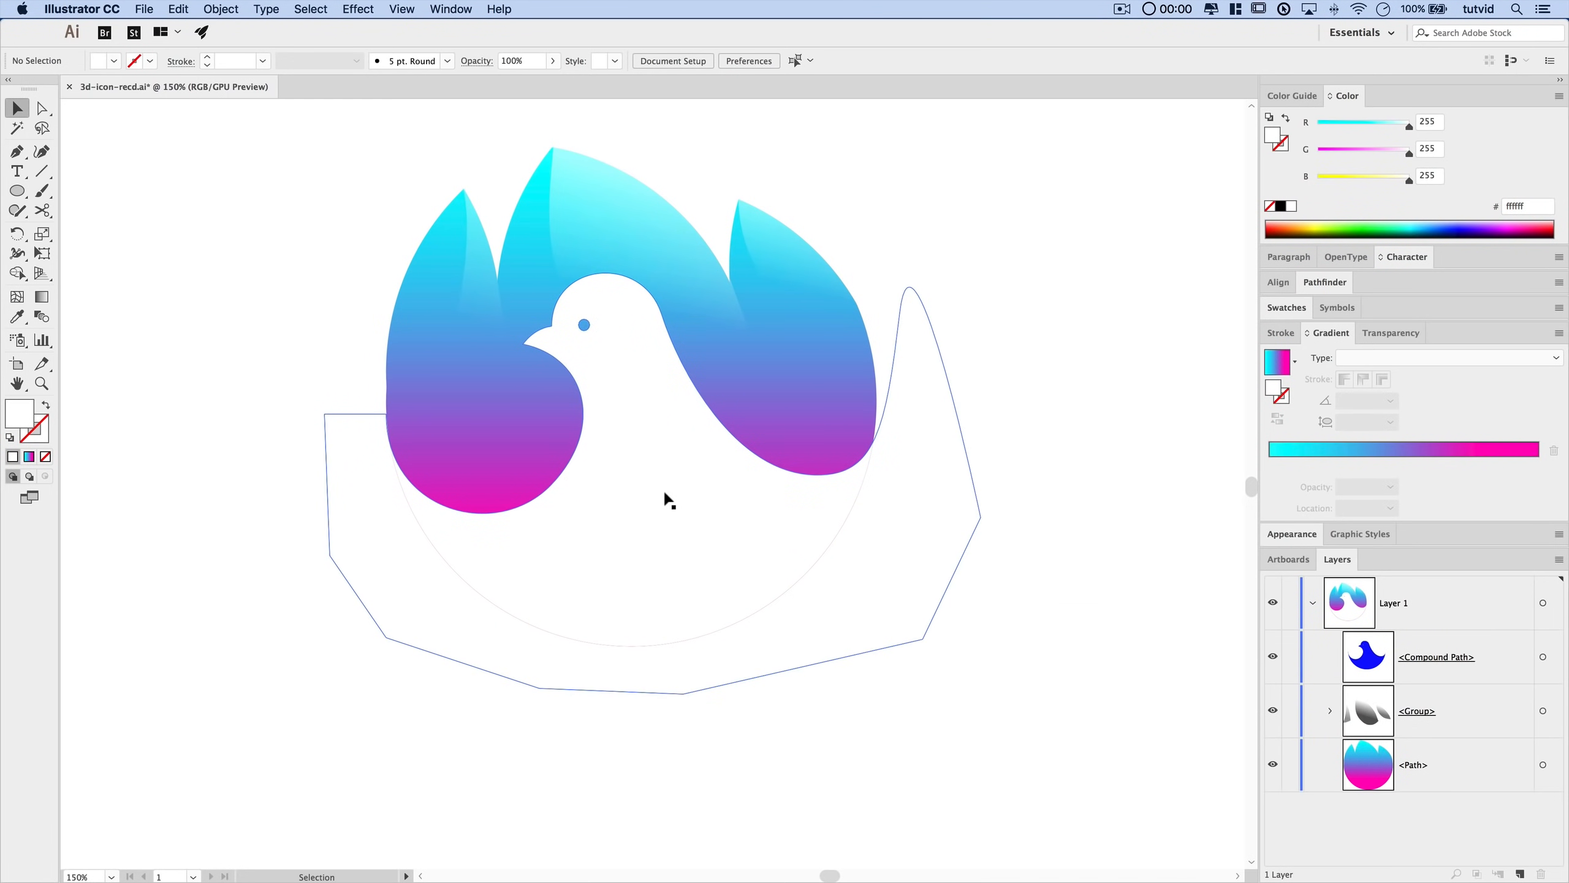
{"action": "left_click", "coordinate": [1543, 657]}
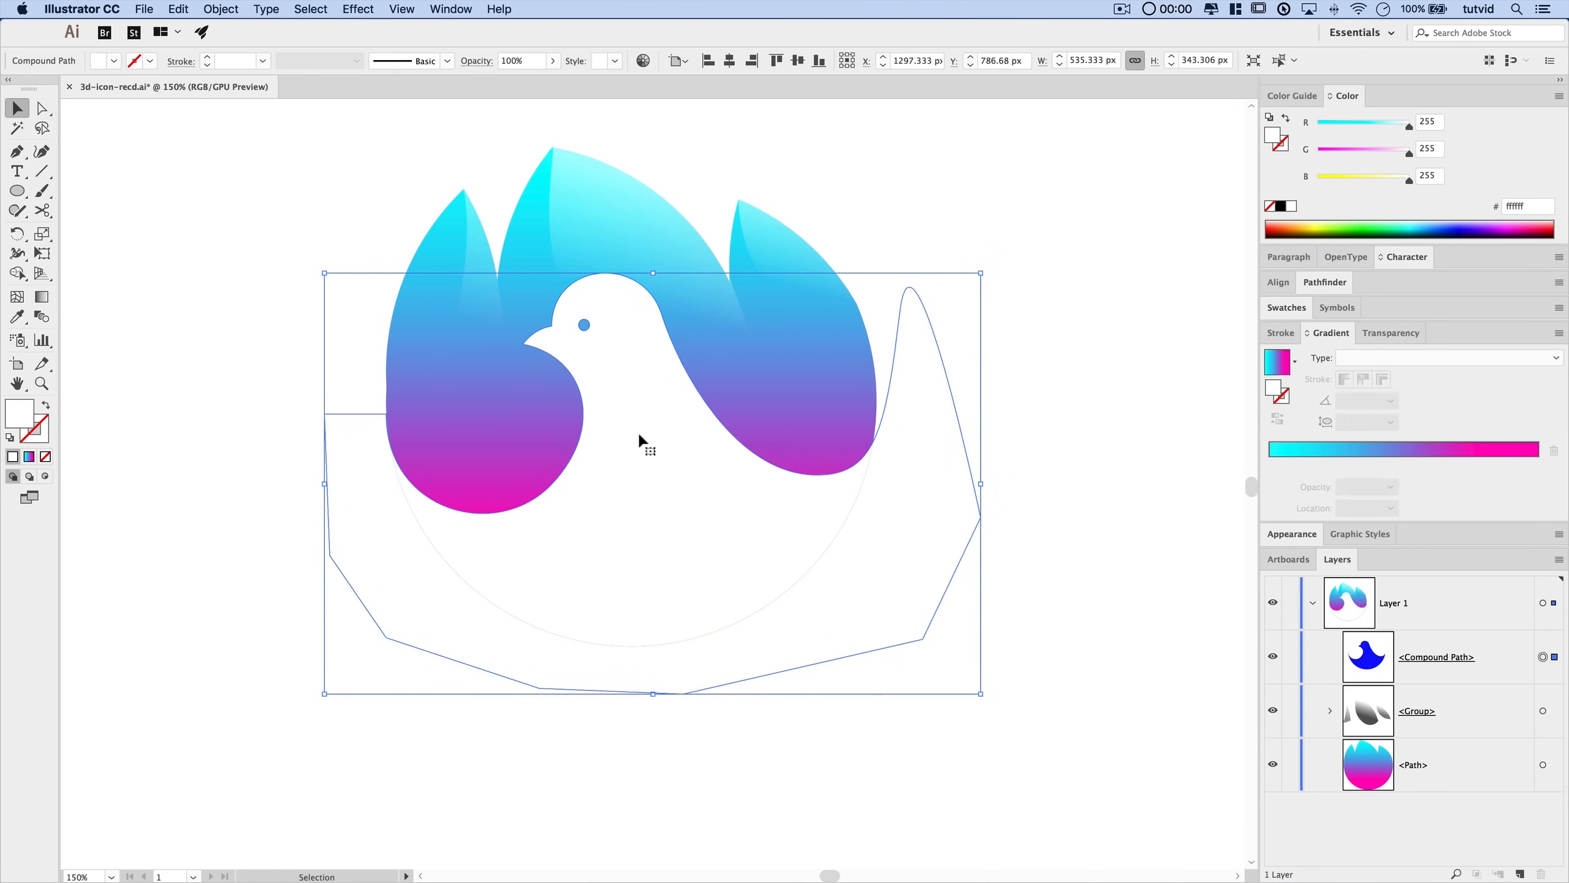
- Copy the selected white bird and paste the duplicate directly in front of it
{"action": "left_click", "coordinate": [221, 8]}
{"action": "mouse_move", "coordinate": [178, 11]}
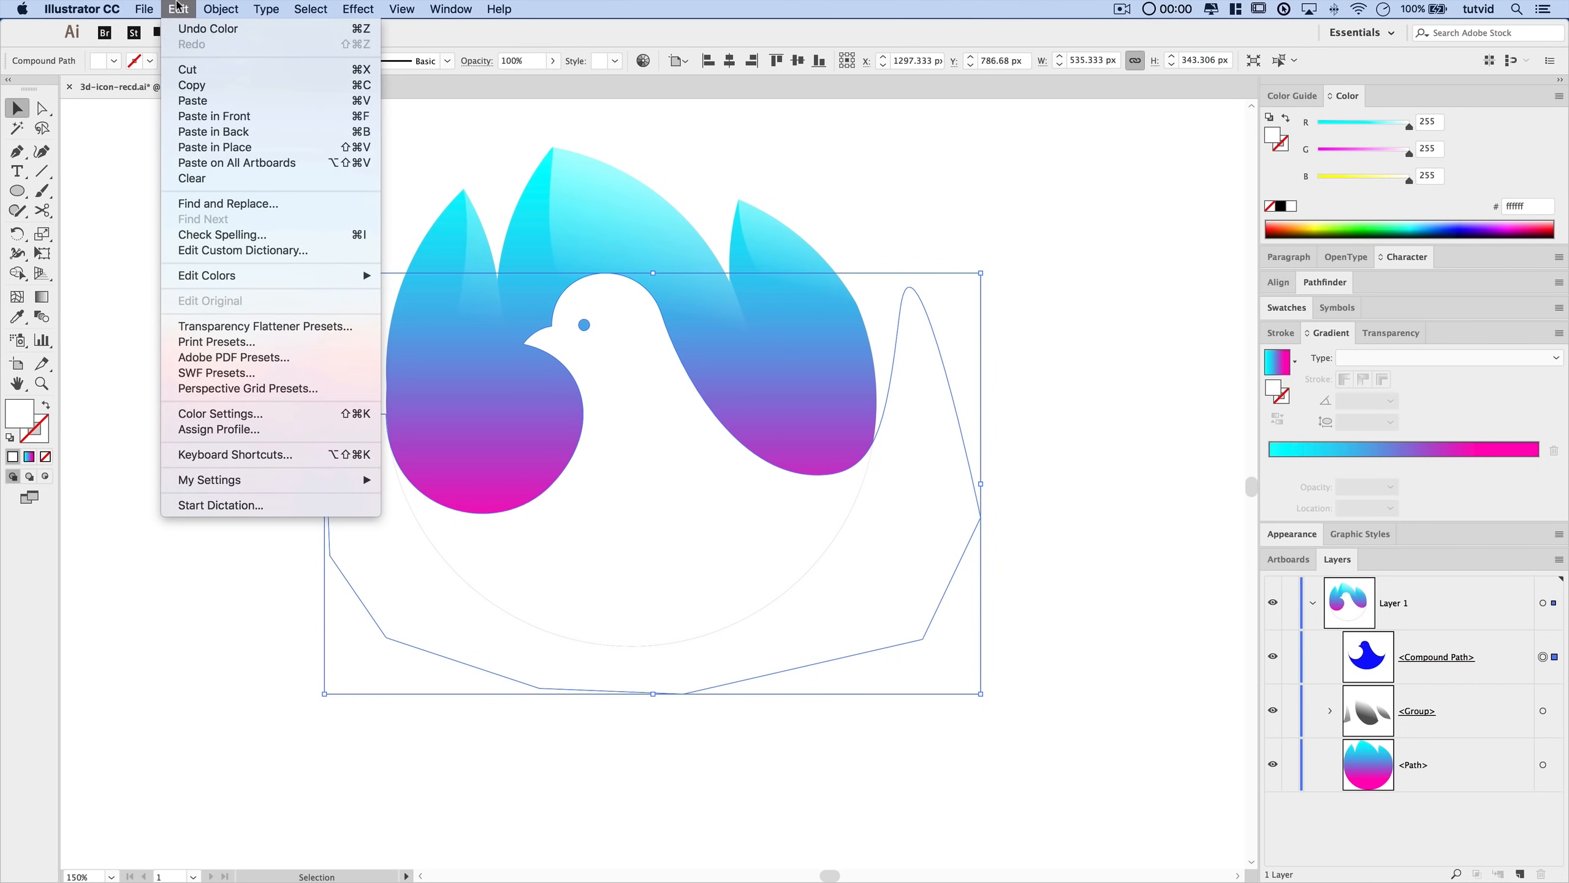
{"action": "left_click", "coordinate": [201, 86]}
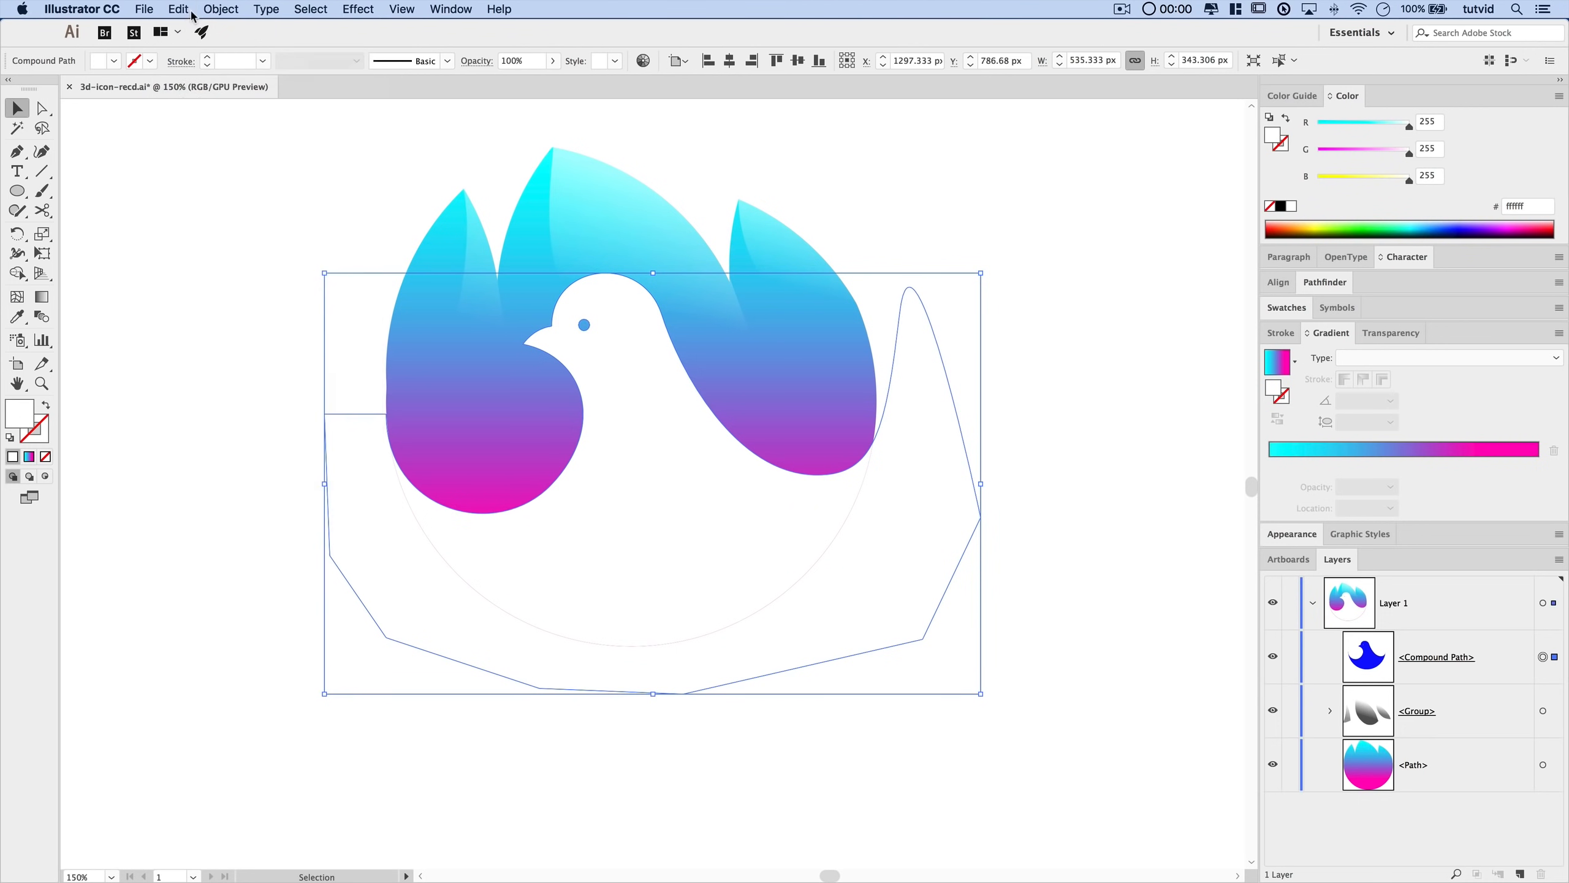
{"action": "left_click", "coordinate": [184, 10]}
{"action": "left_click", "coordinate": [214, 117]}
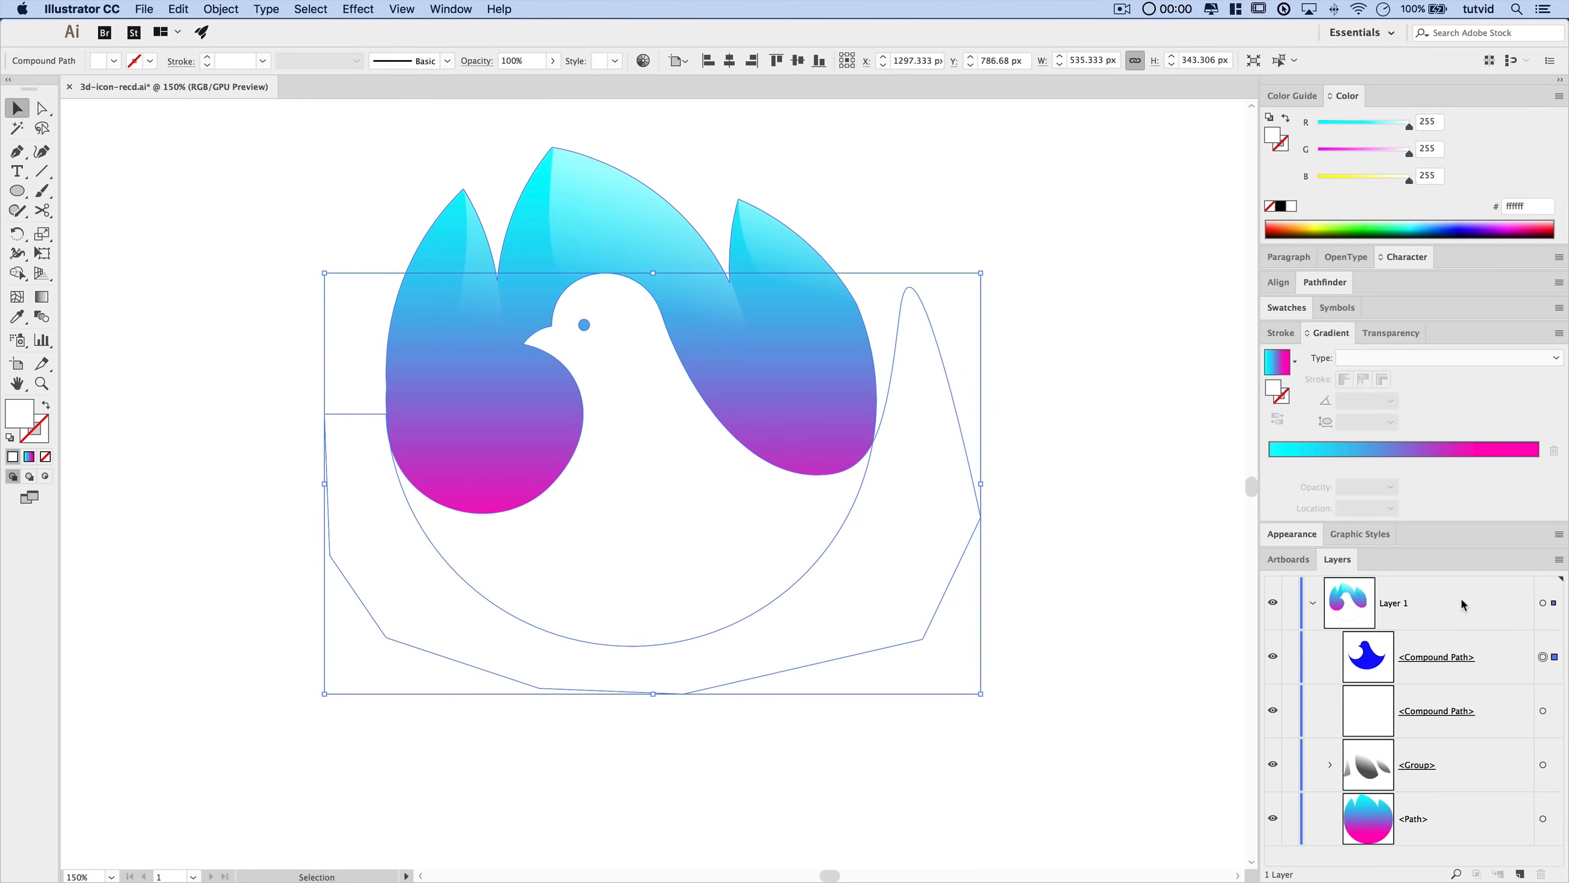
- Fill the bird copy with a white-to-magenta gradient, with the magenta stop at 100% and the midpoint at 51.46%
{"action": "left_click", "coordinate": [1275, 364]}
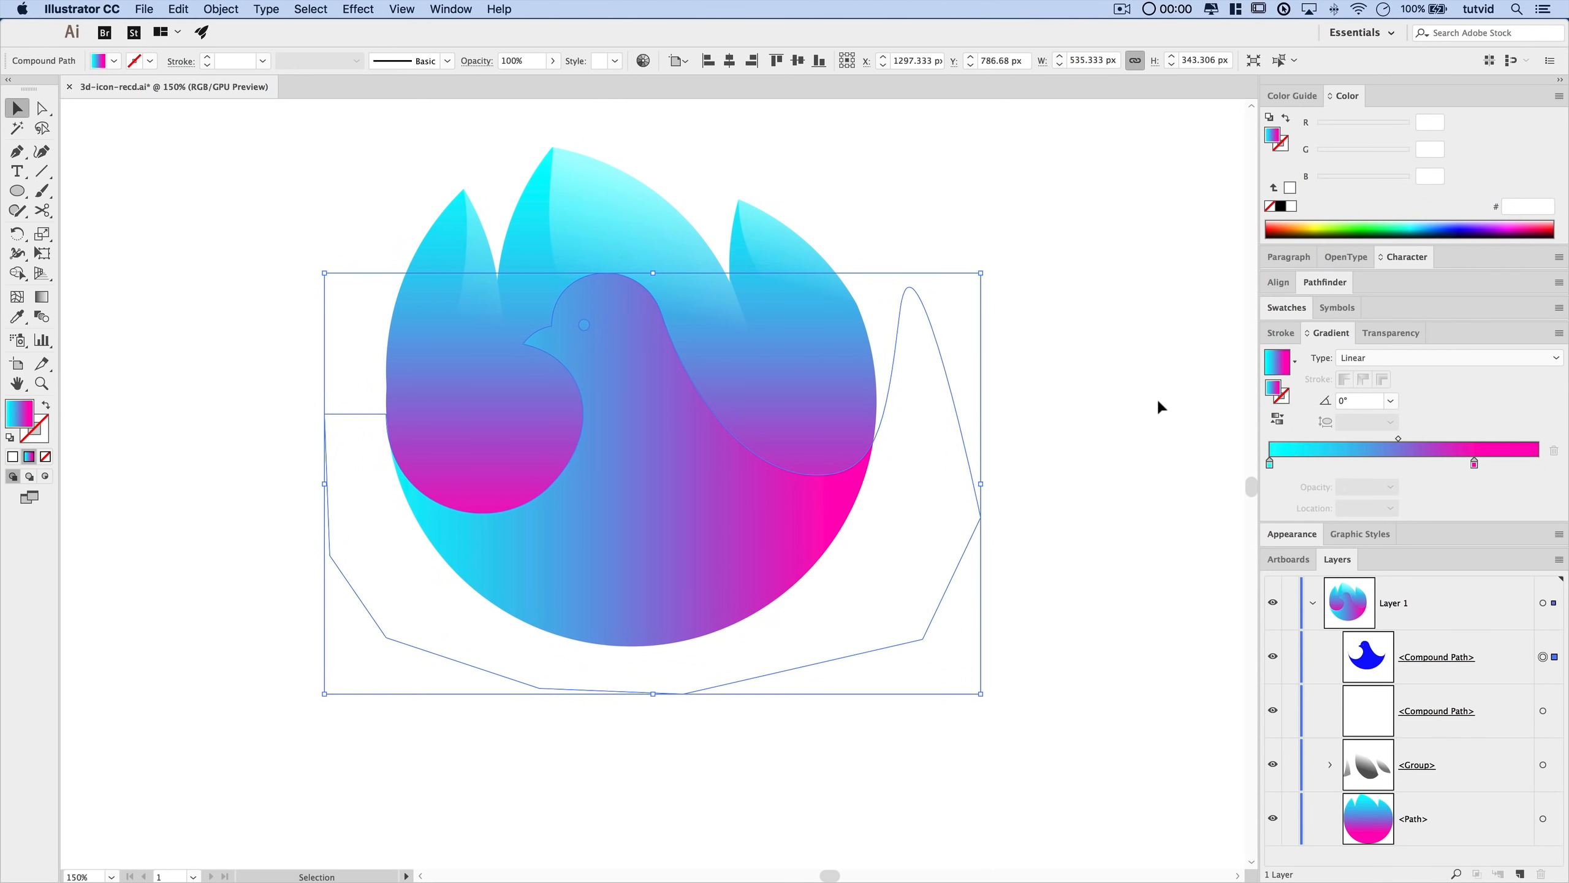
{"action": "left_click_drag", "start_coordinate": [1477, 466], "coordinate": [1539, 466]}
{"action": "left_click_drag", "start_coordinate": [1439, 440], "coordinate": [1424, 440]}
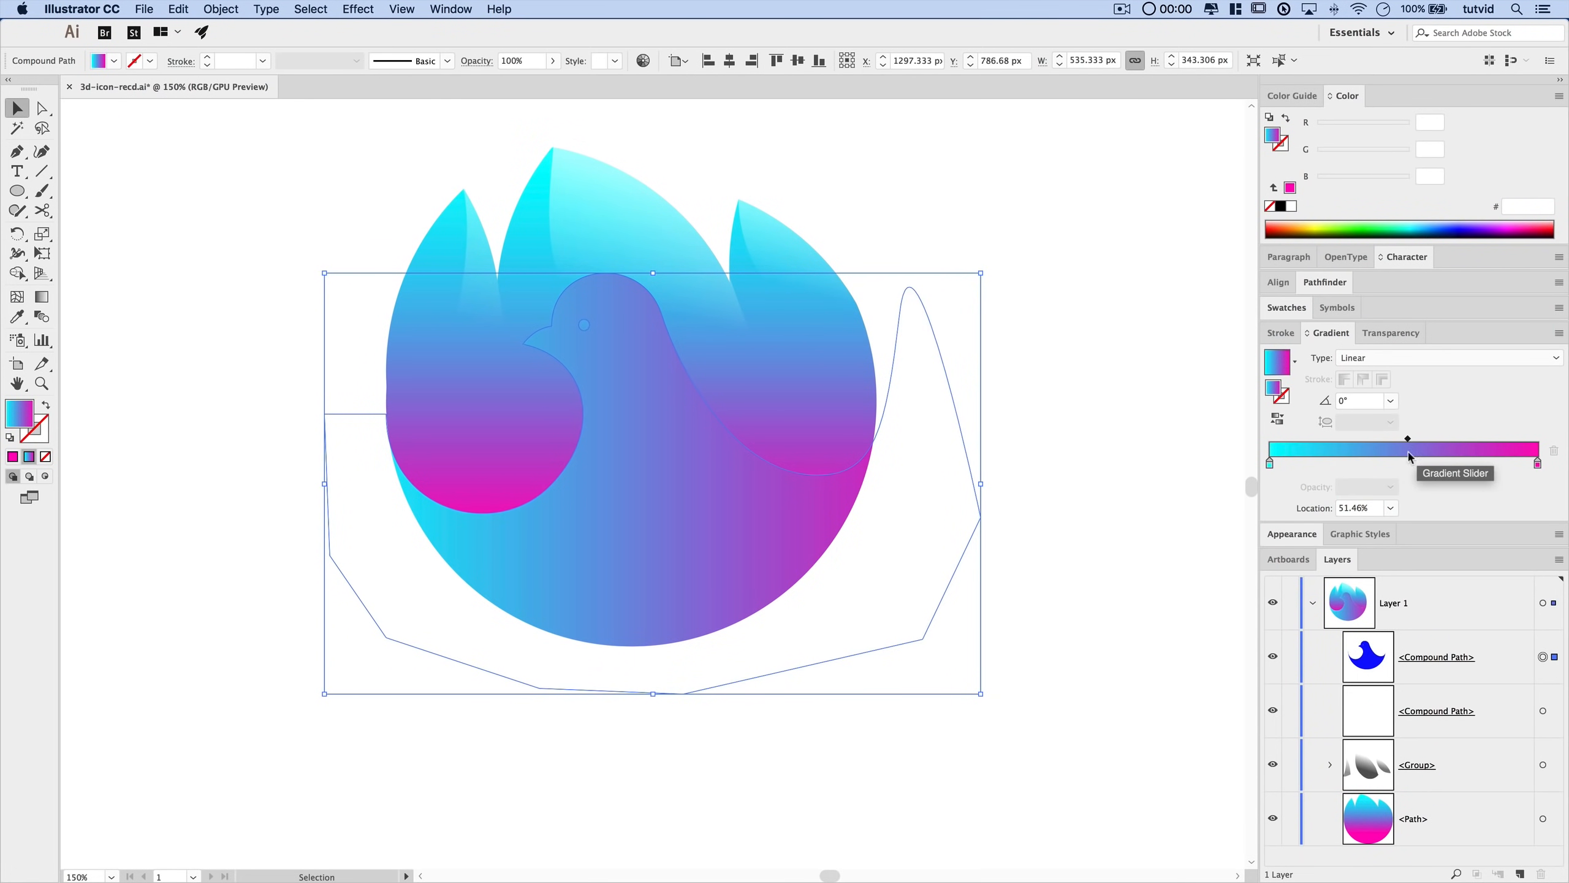
{"action": "left_click", "coordinate": [1270, 464]}
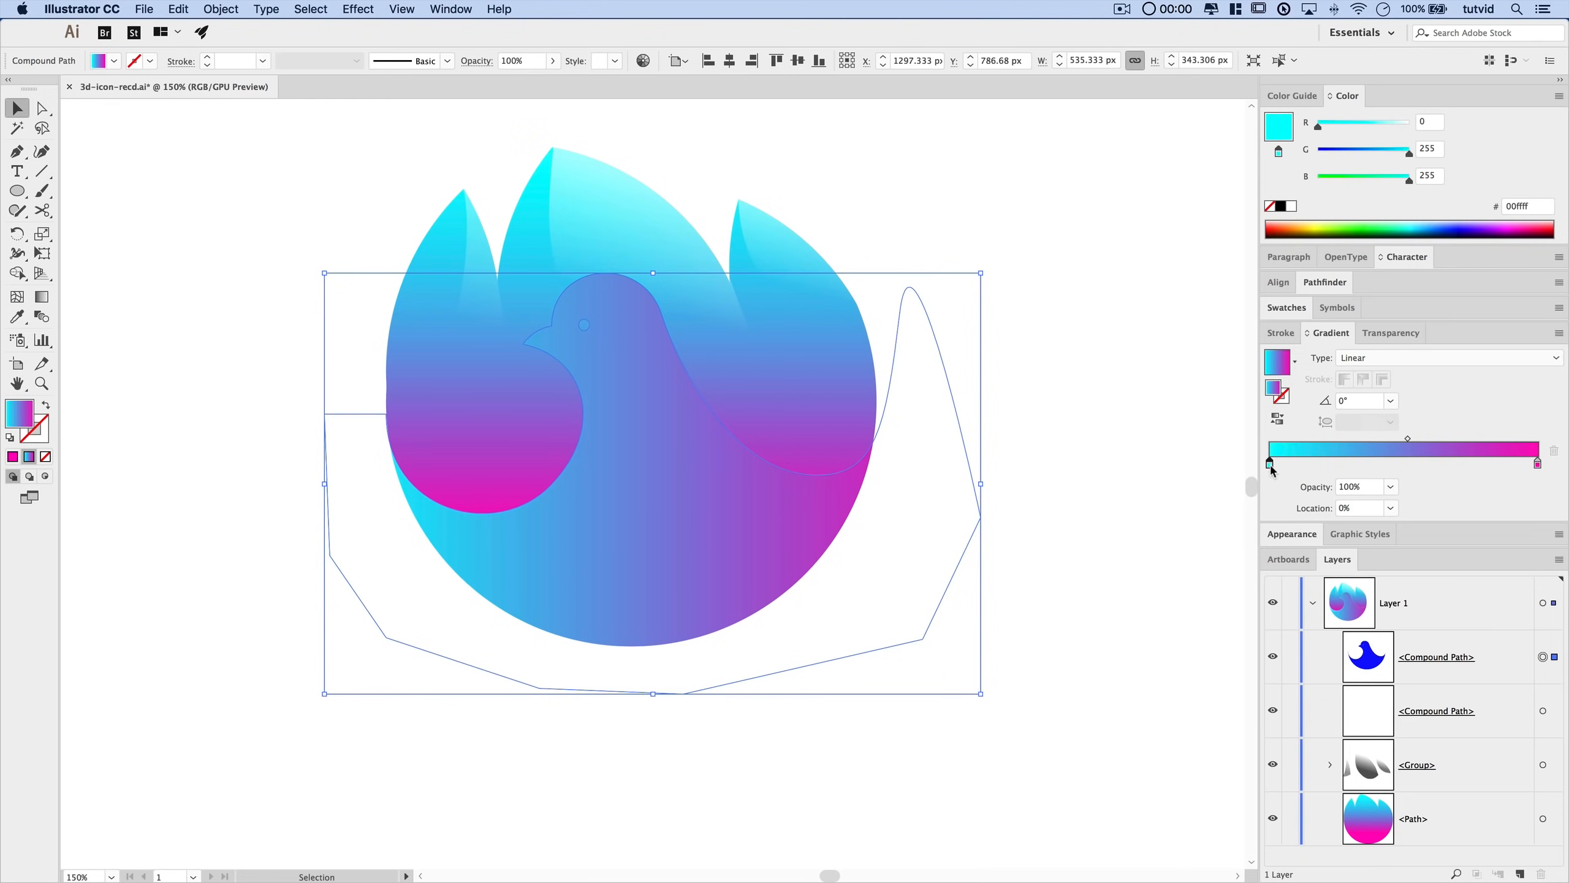
{"action": "left_click_drag", "start_coordinate": [1365, 131], "coordinate": [1415, 127]}
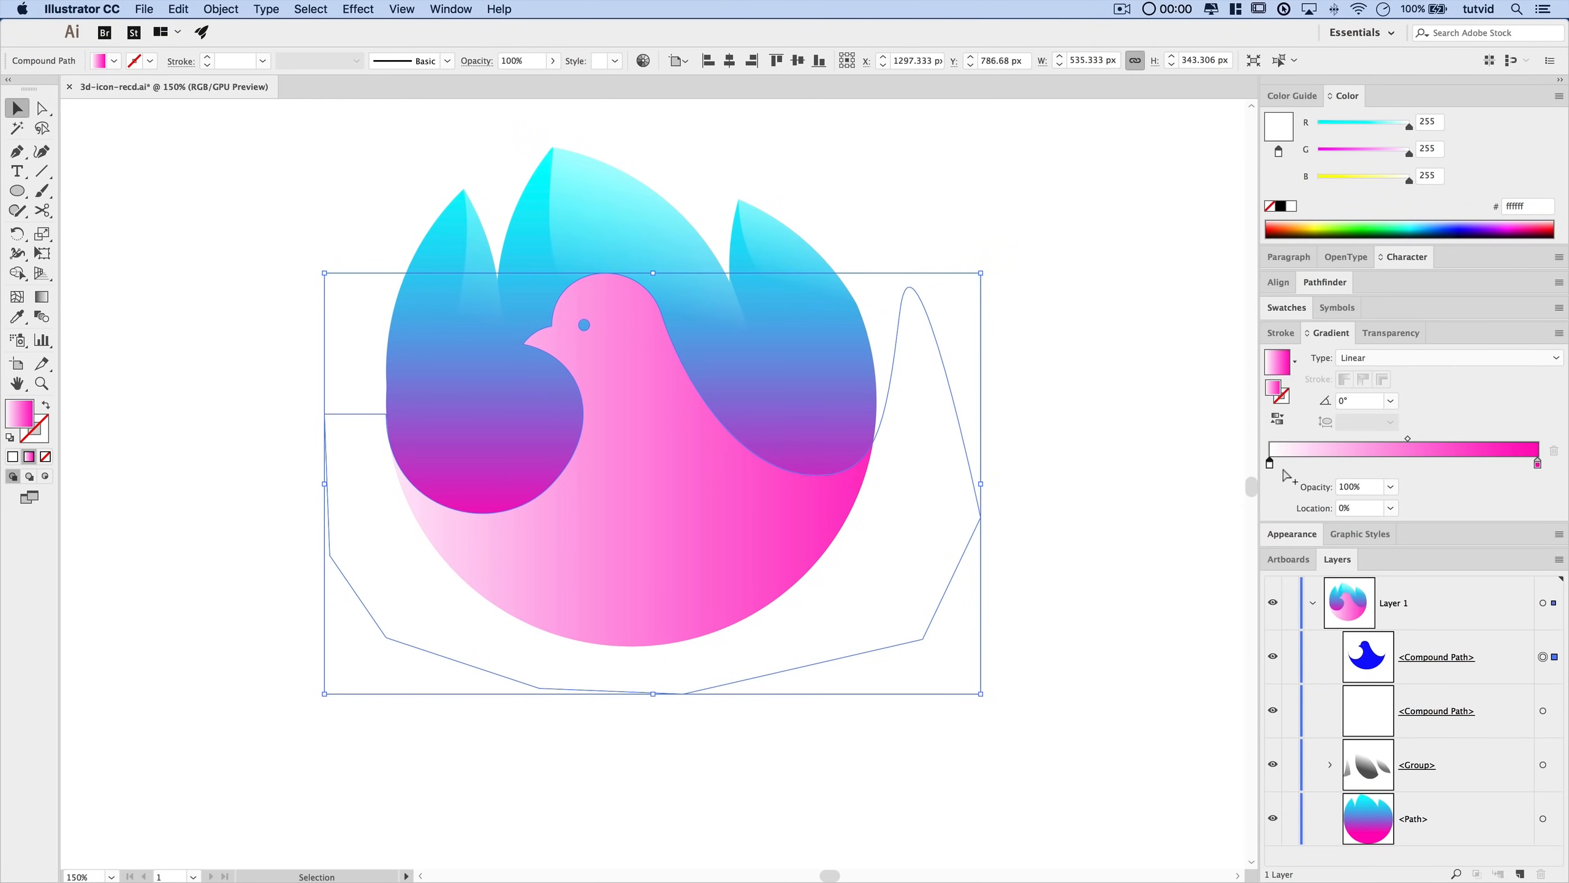
- Make the bird copy's gradient radial and stretch it from the head to the lower right of the body, at about -72.8°
{"action": "left_click", "coordinate": [1362, 359]}
{"action": "left_click", "coordinate": [1365, 384]}
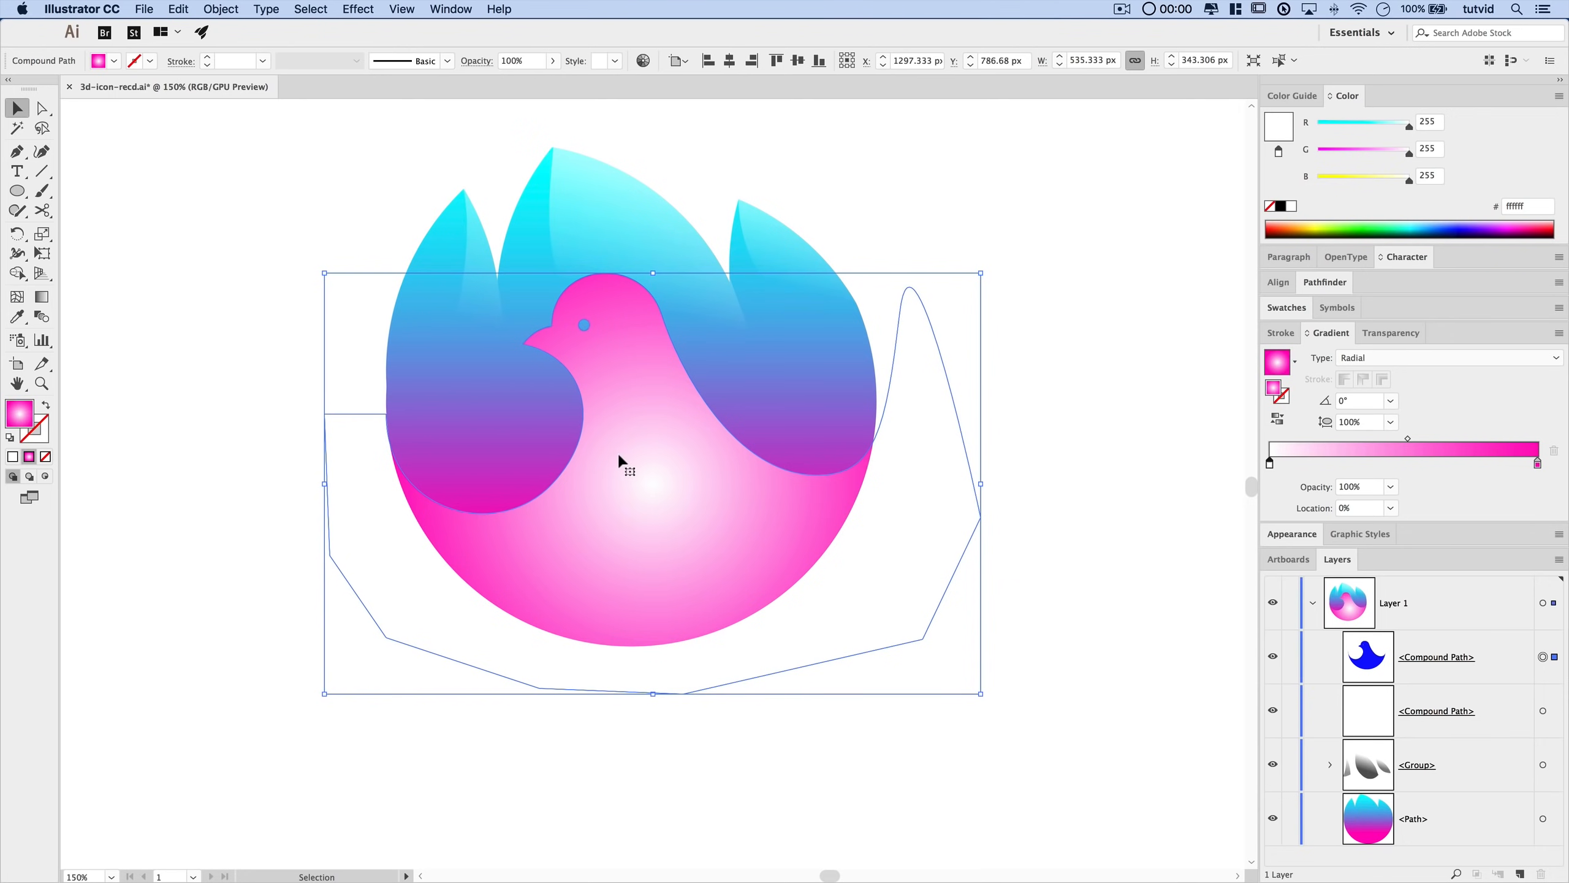
{"action": "left_click", "coordinate": [41, 297]}
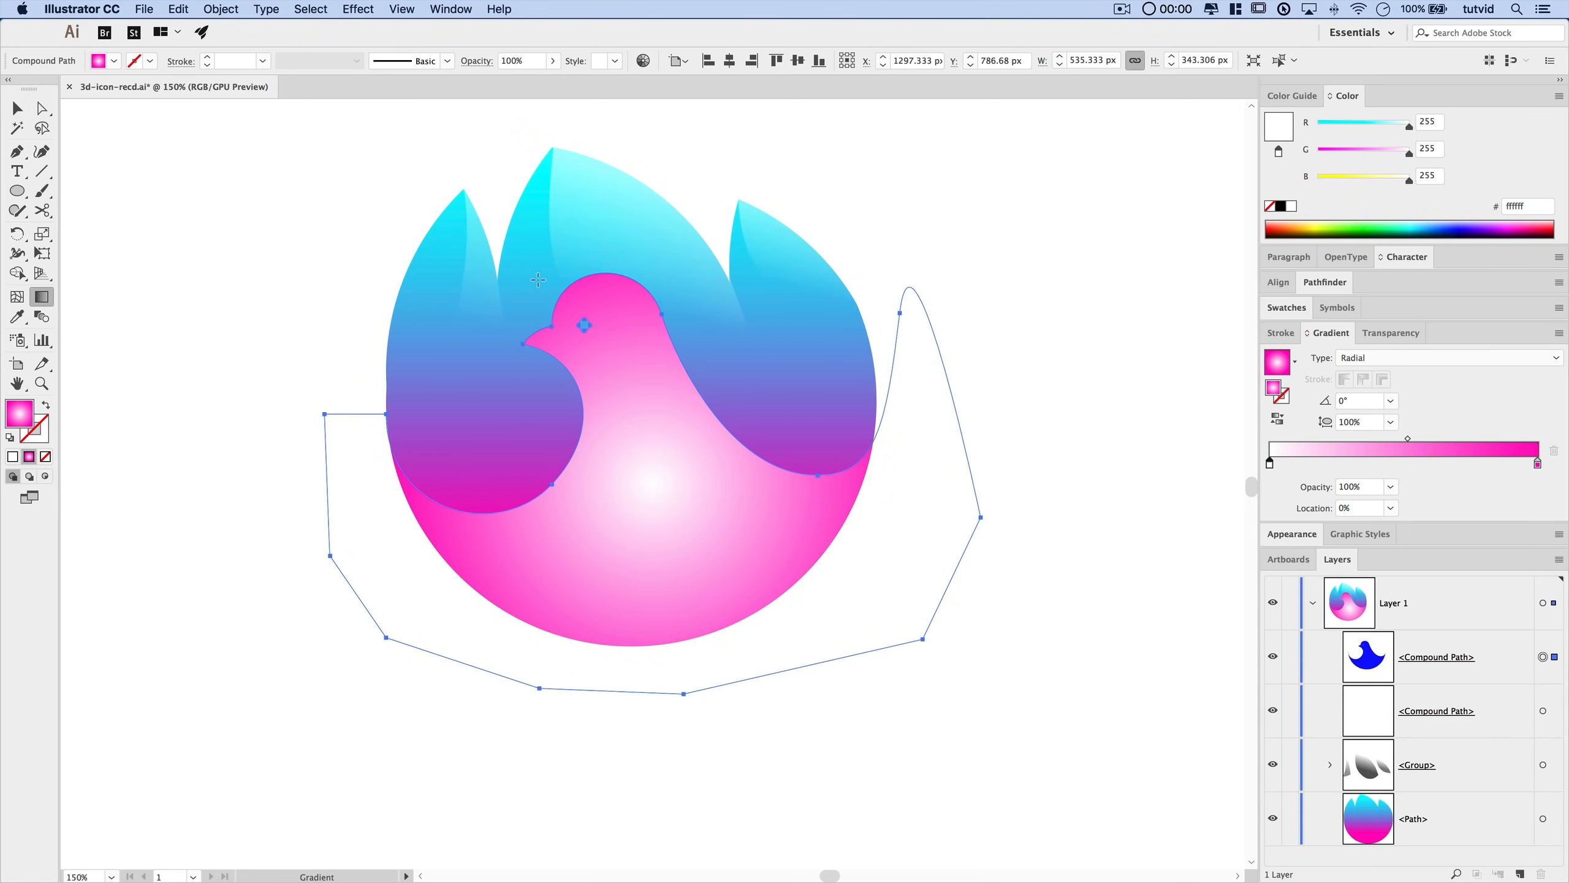
{"action": "left_click_drag", "start_coordinate": [600, 285], "coordinate": [680, 598]}
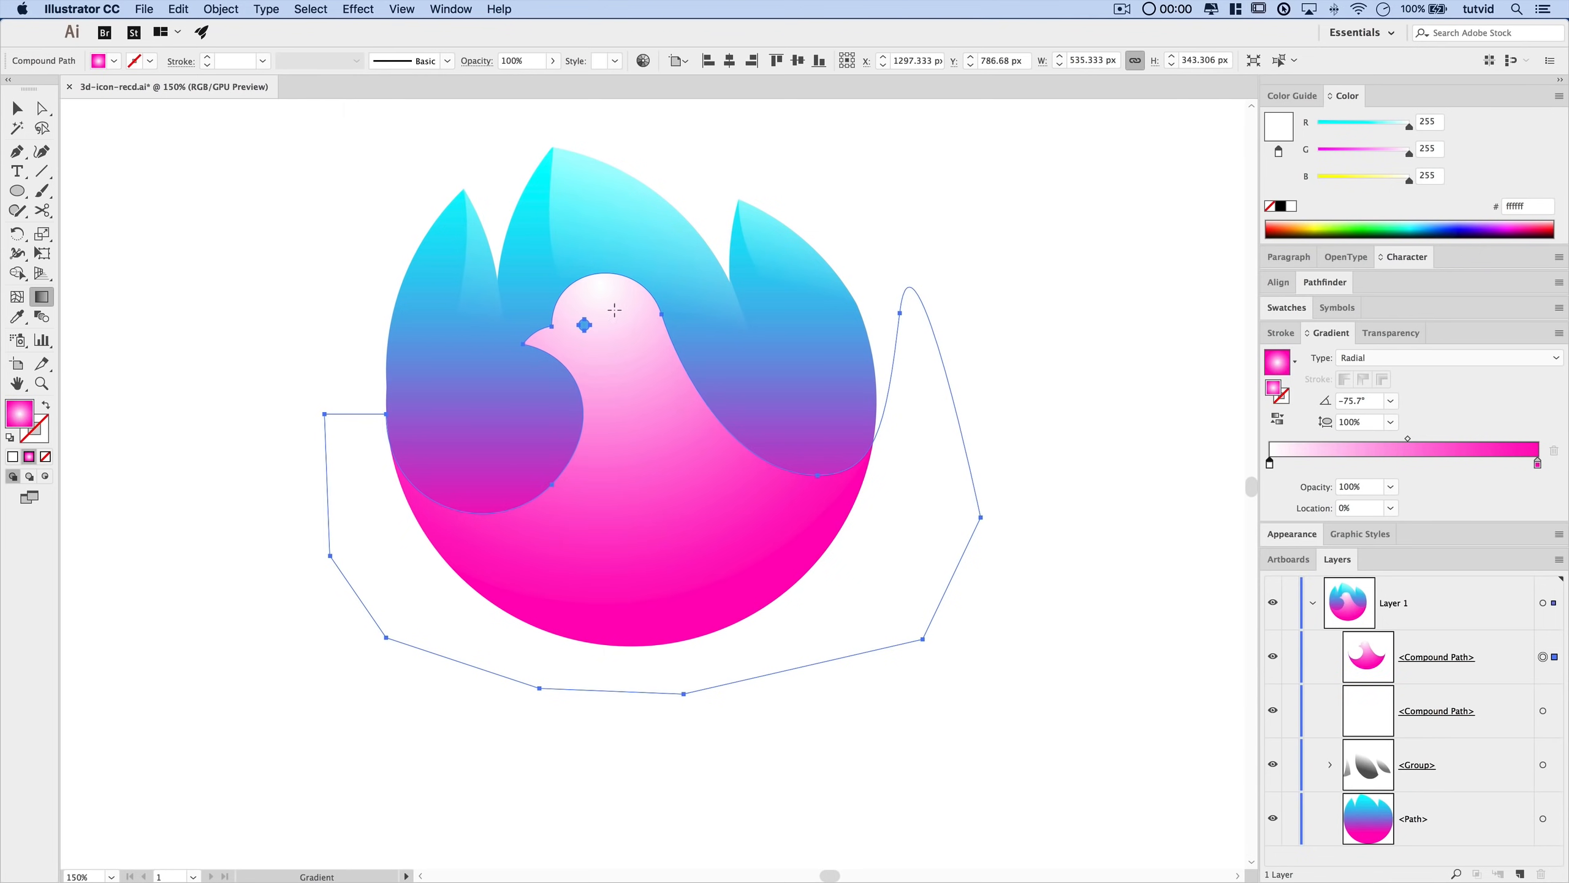
{"action": "left_click_drag", "start_coordinate": [597, 286], "coordinate": [701, 624]}
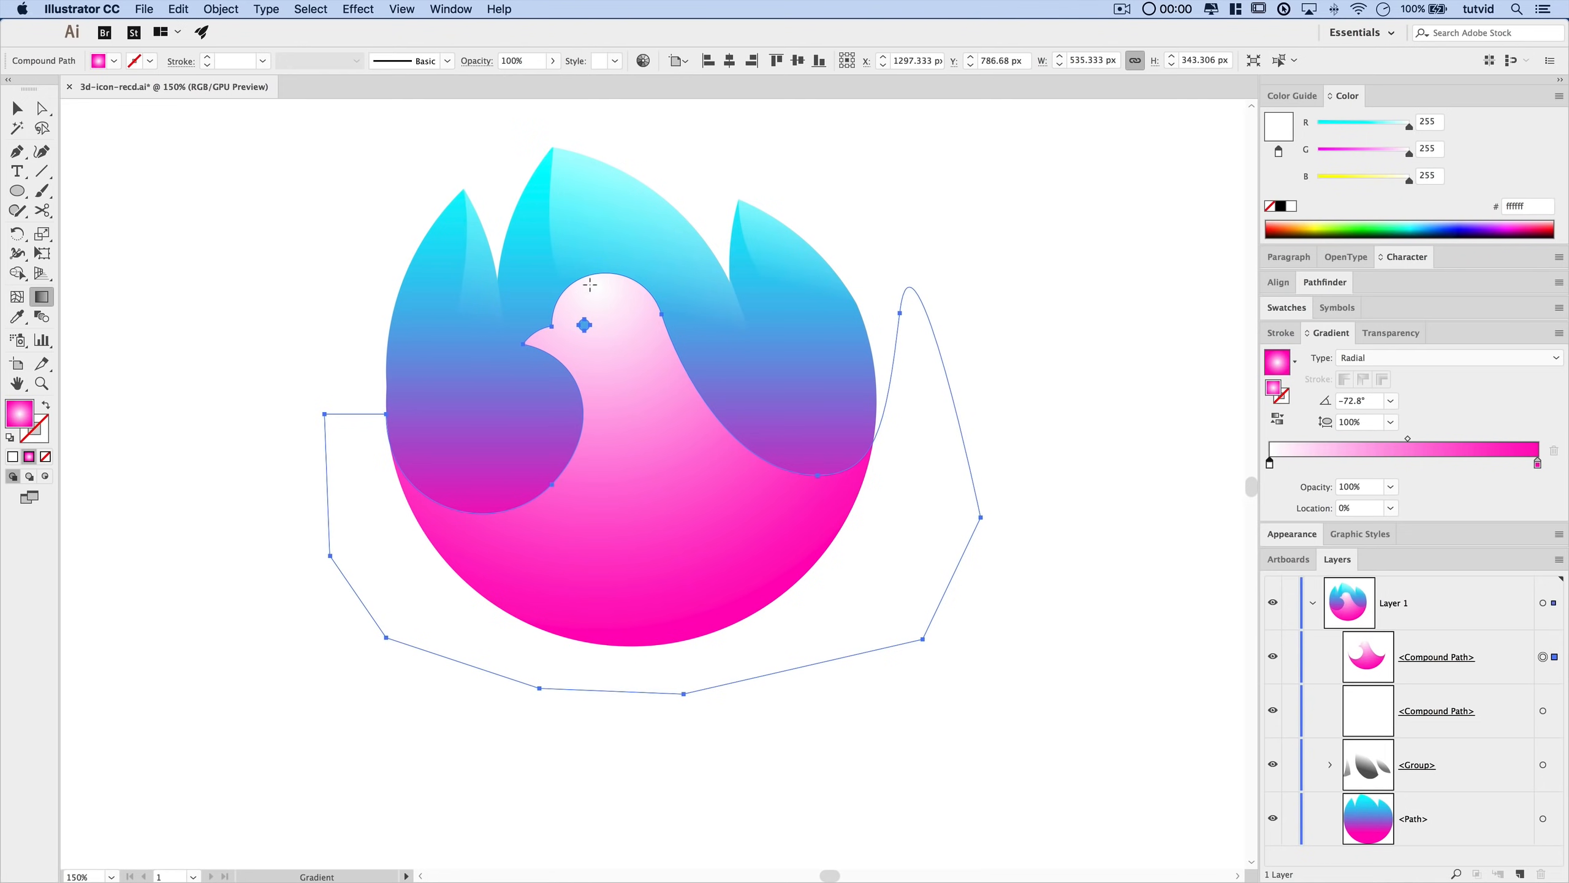
{"action": "left_click_drag", "start_coordinate": [610, 329], "coordinate": [703, 632]}
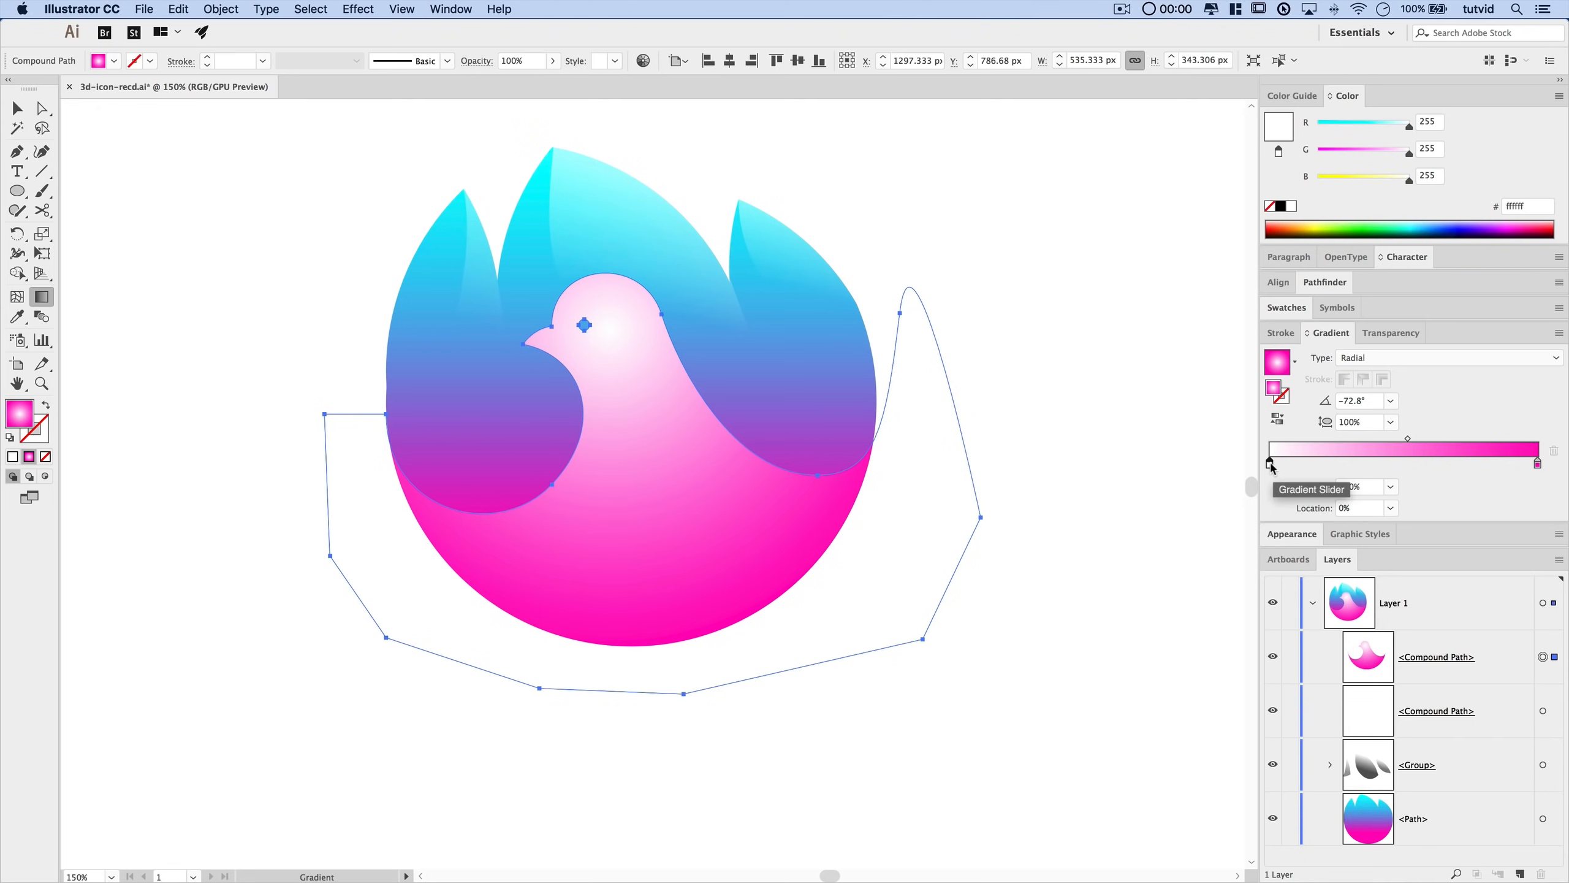
- Move the radial gradient's midpoint to 87% and its white stop to 68.3%, keeping magenta only along the bird's lower edge
{"action": "left_click_drag", "start_coordinate": [1270, 463], "coordinate": [1524, 439]}
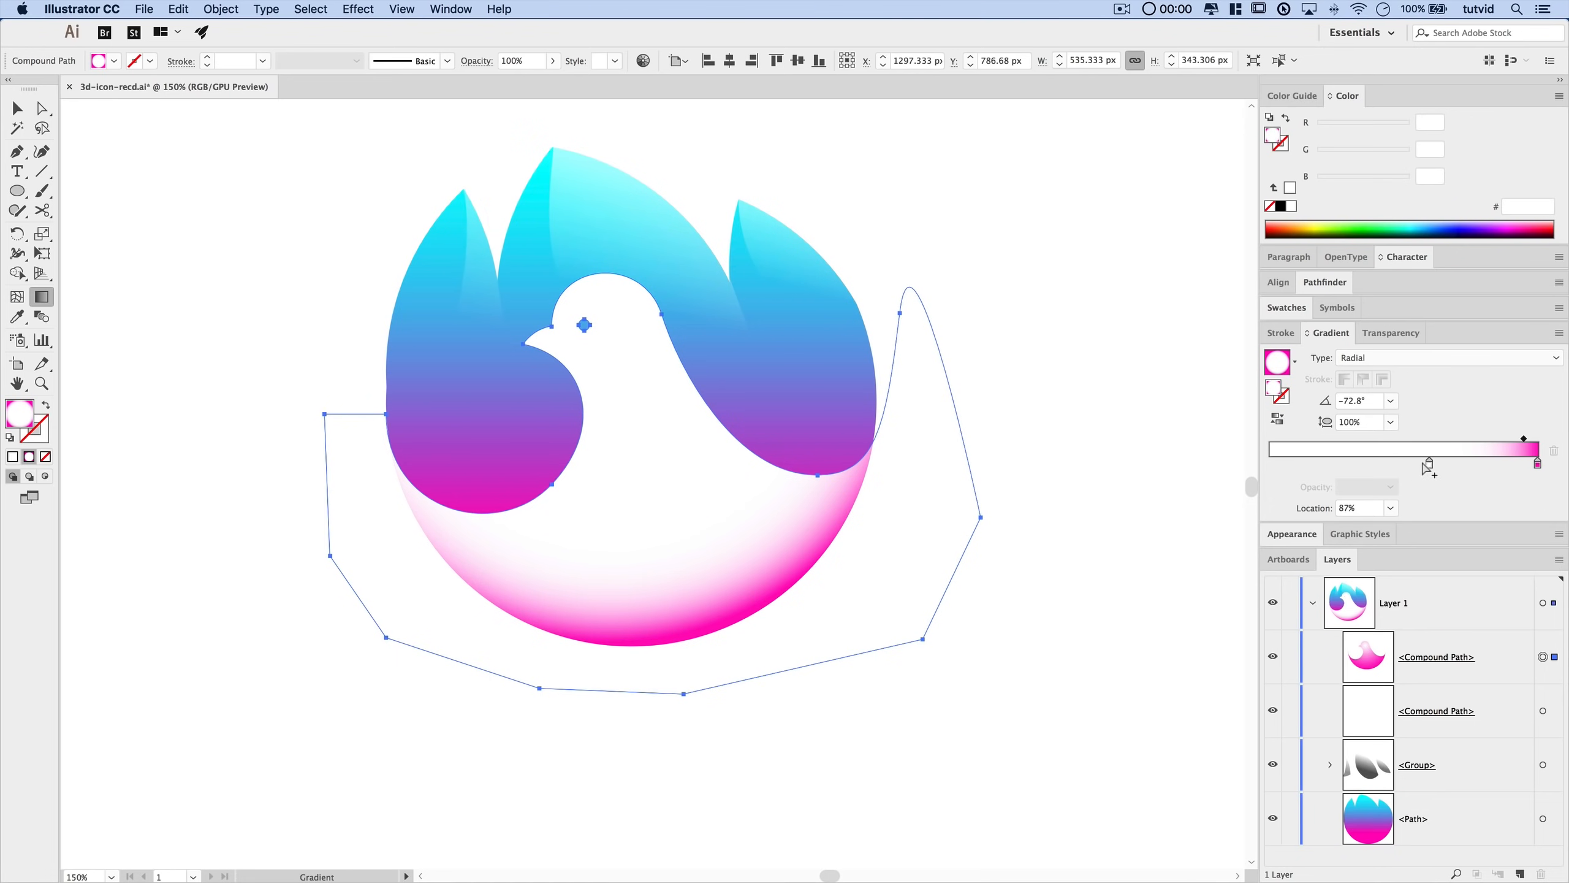
{"action": "left_click_drag", "start_coordinate": [1424, 462], "coordinate": [1457, 463]}
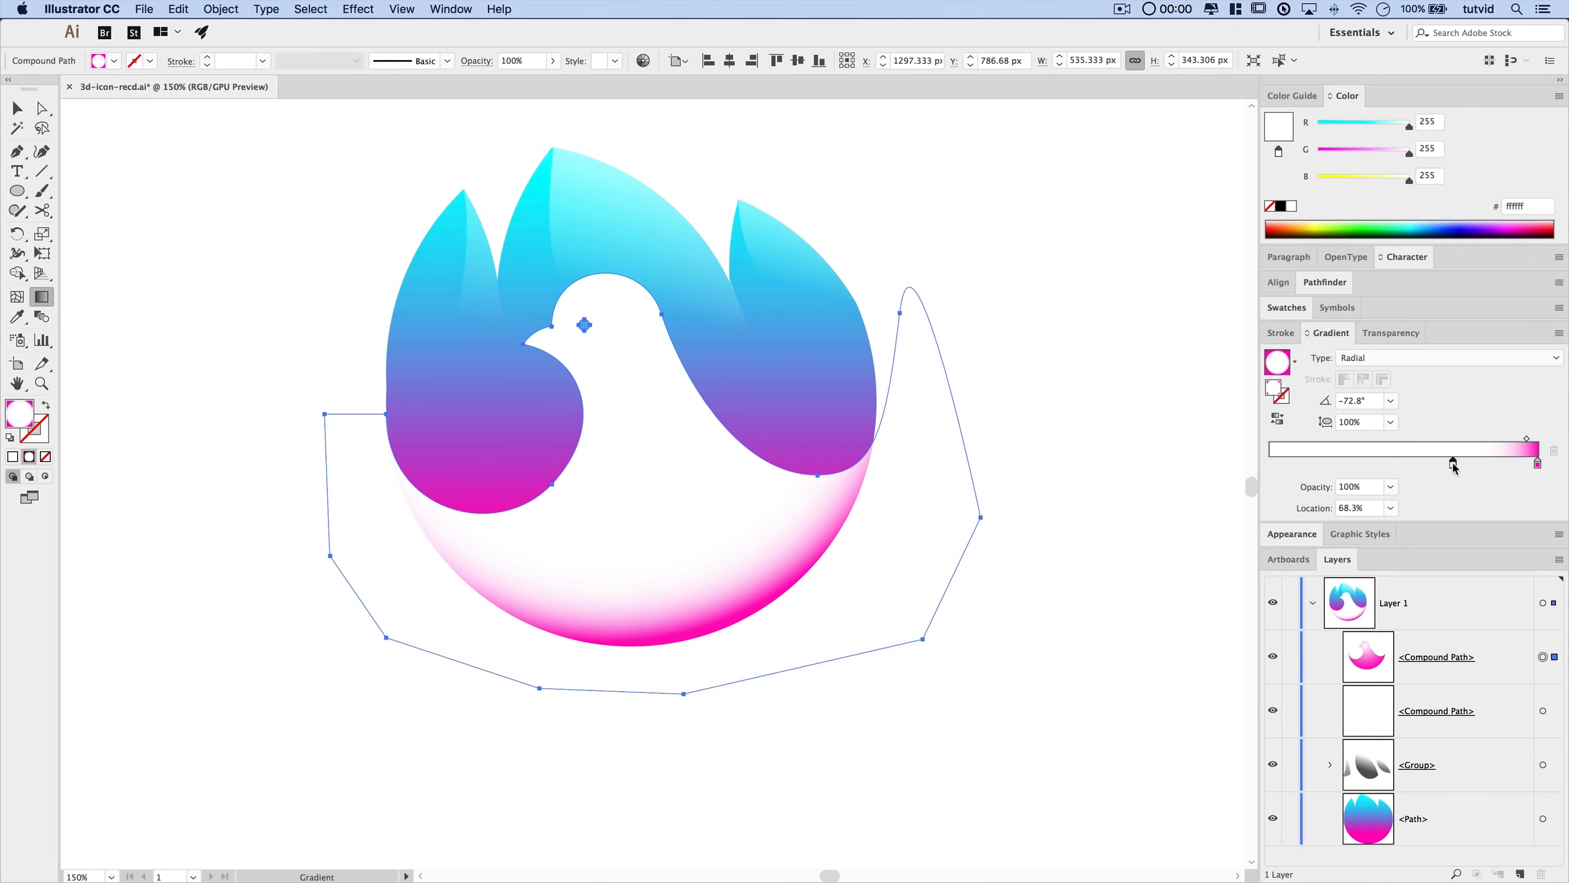
{"action": "key", "text": "v"}
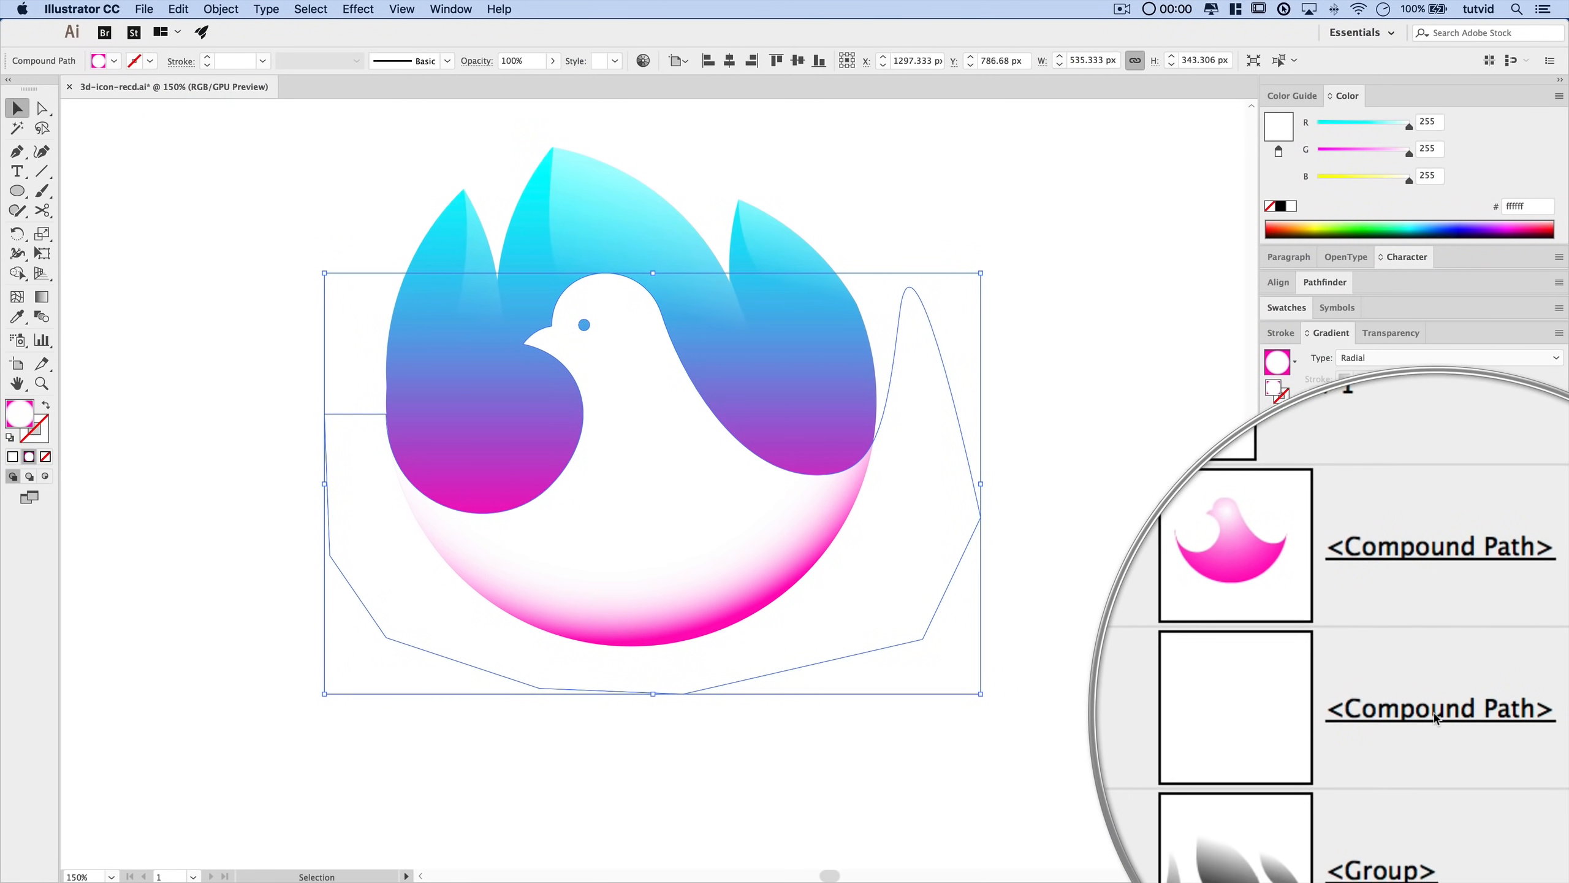
- Rename the lower compound path, the plain white bird, as white-bird
{"action": "left_click", "coordinate": [1433, 717]}
{"action": "double_click", "coordinate": [1433, 713]}
{"action": "type", "text": "w"}
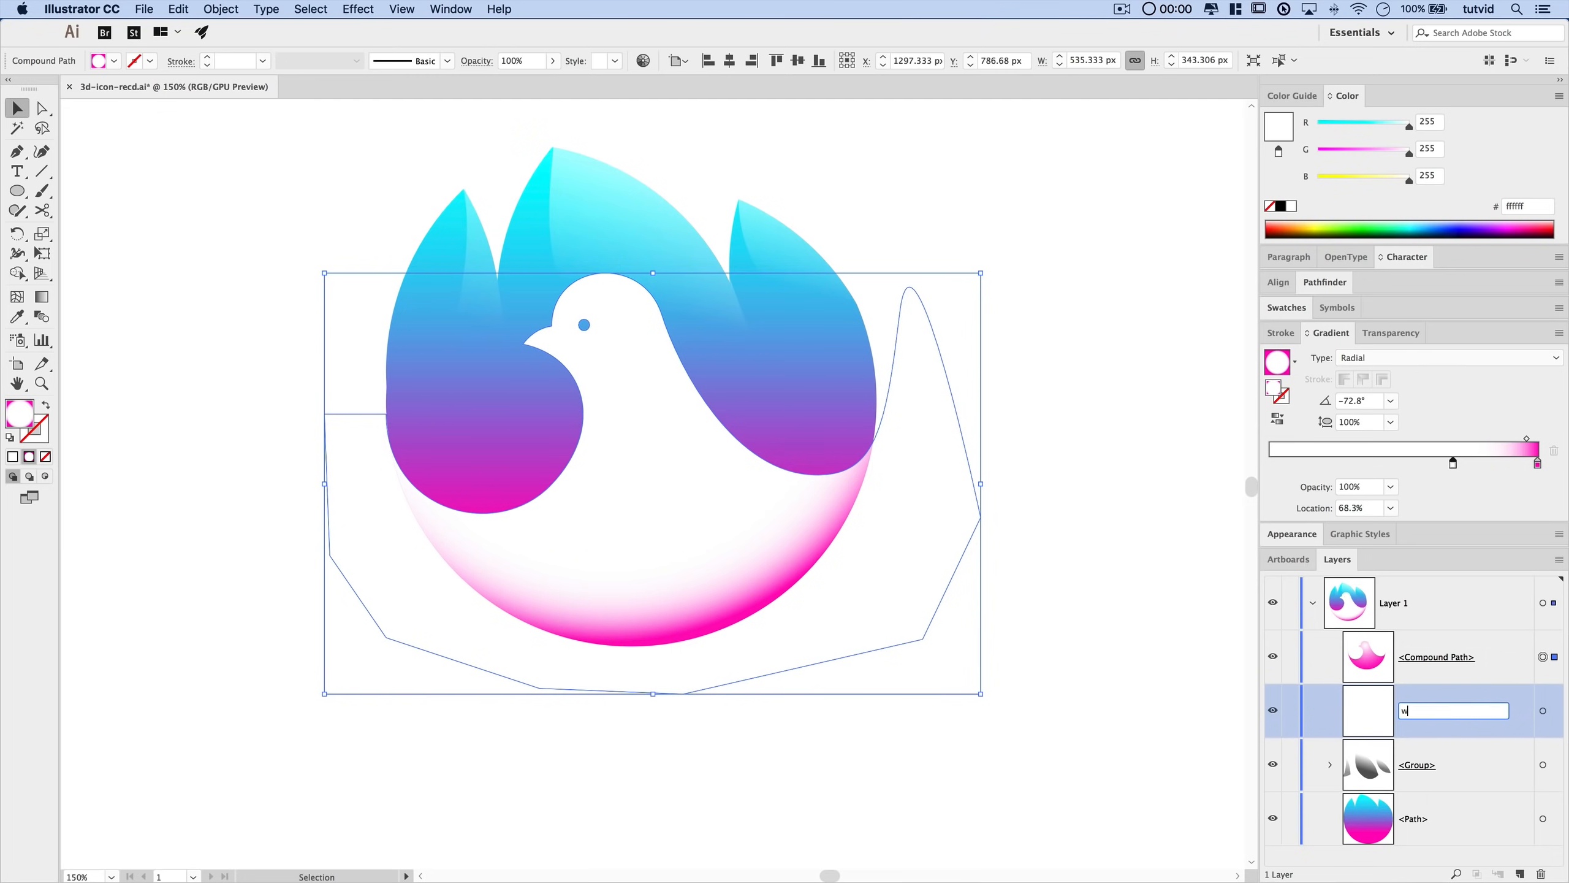
{"action": "type", "text": "hite-bird"}
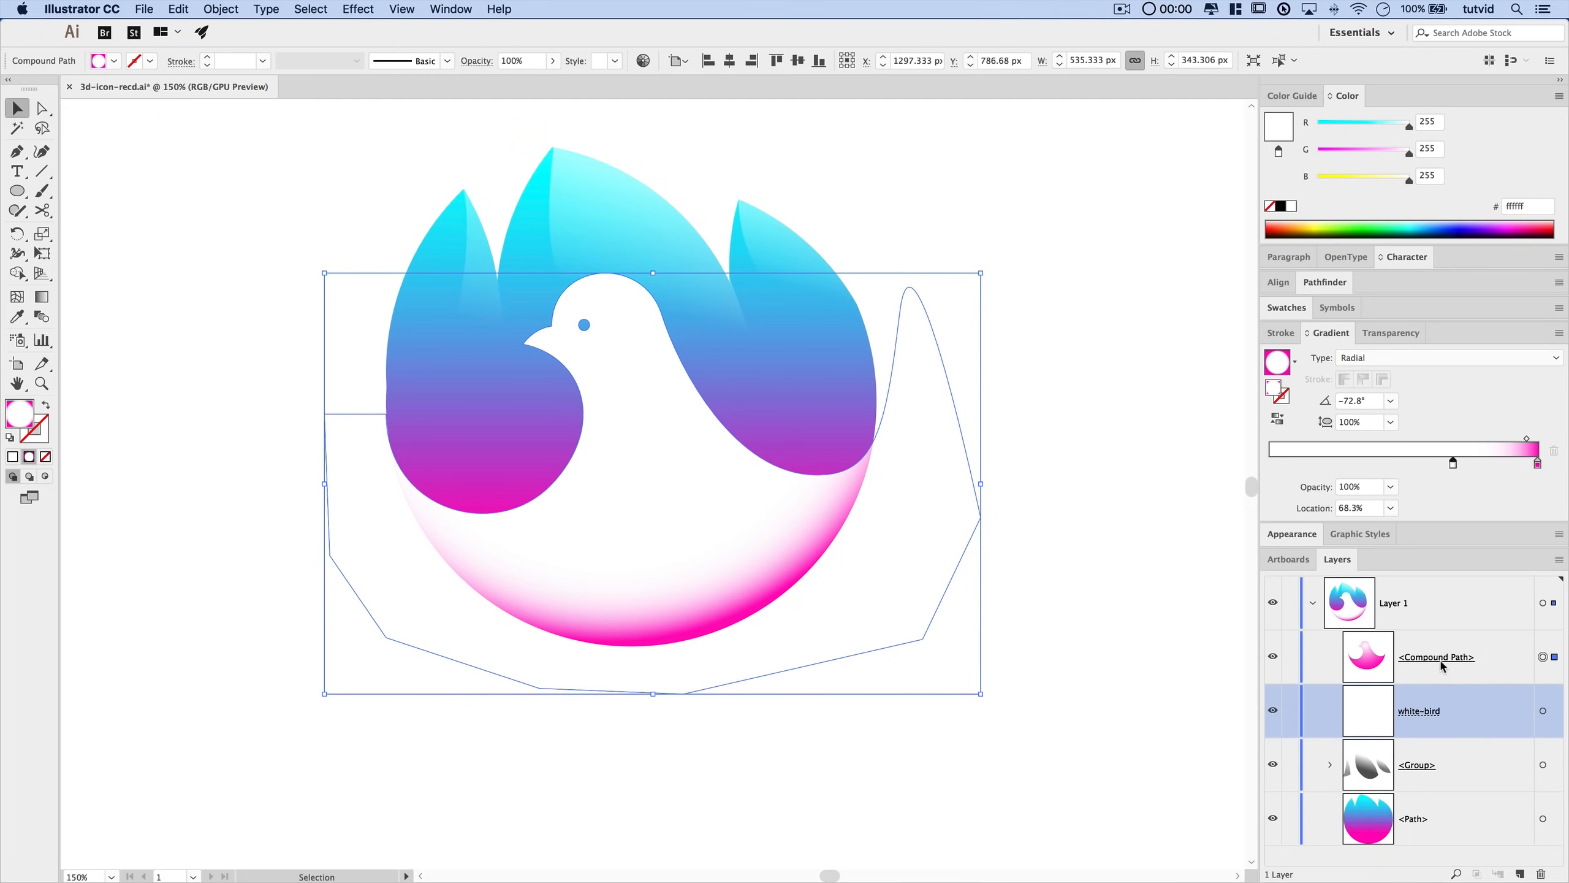
- Set the gradient bird copy's opacity to 35% and deselect it
{"action": "left_click", "coordinate": [1419, 666]}
{"action": "left_click", "coordinate": [1391, 333]}
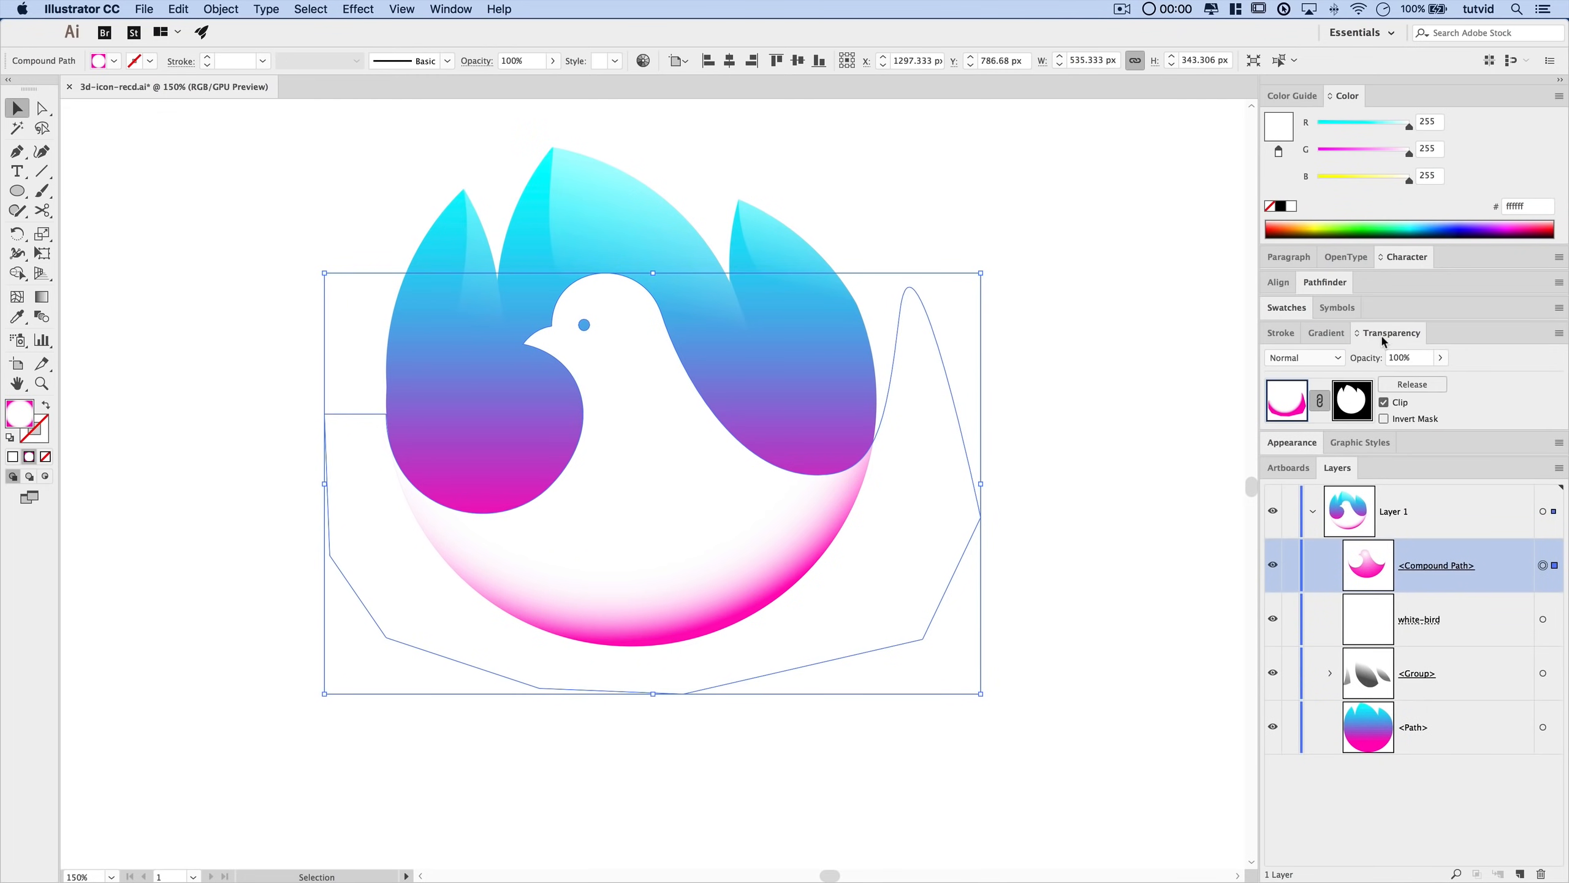
{"action": "left_click", "coordinate": [1421, 357]}
{"action": "type", "text": "35"}
{"action": "key", "text": "Return"}
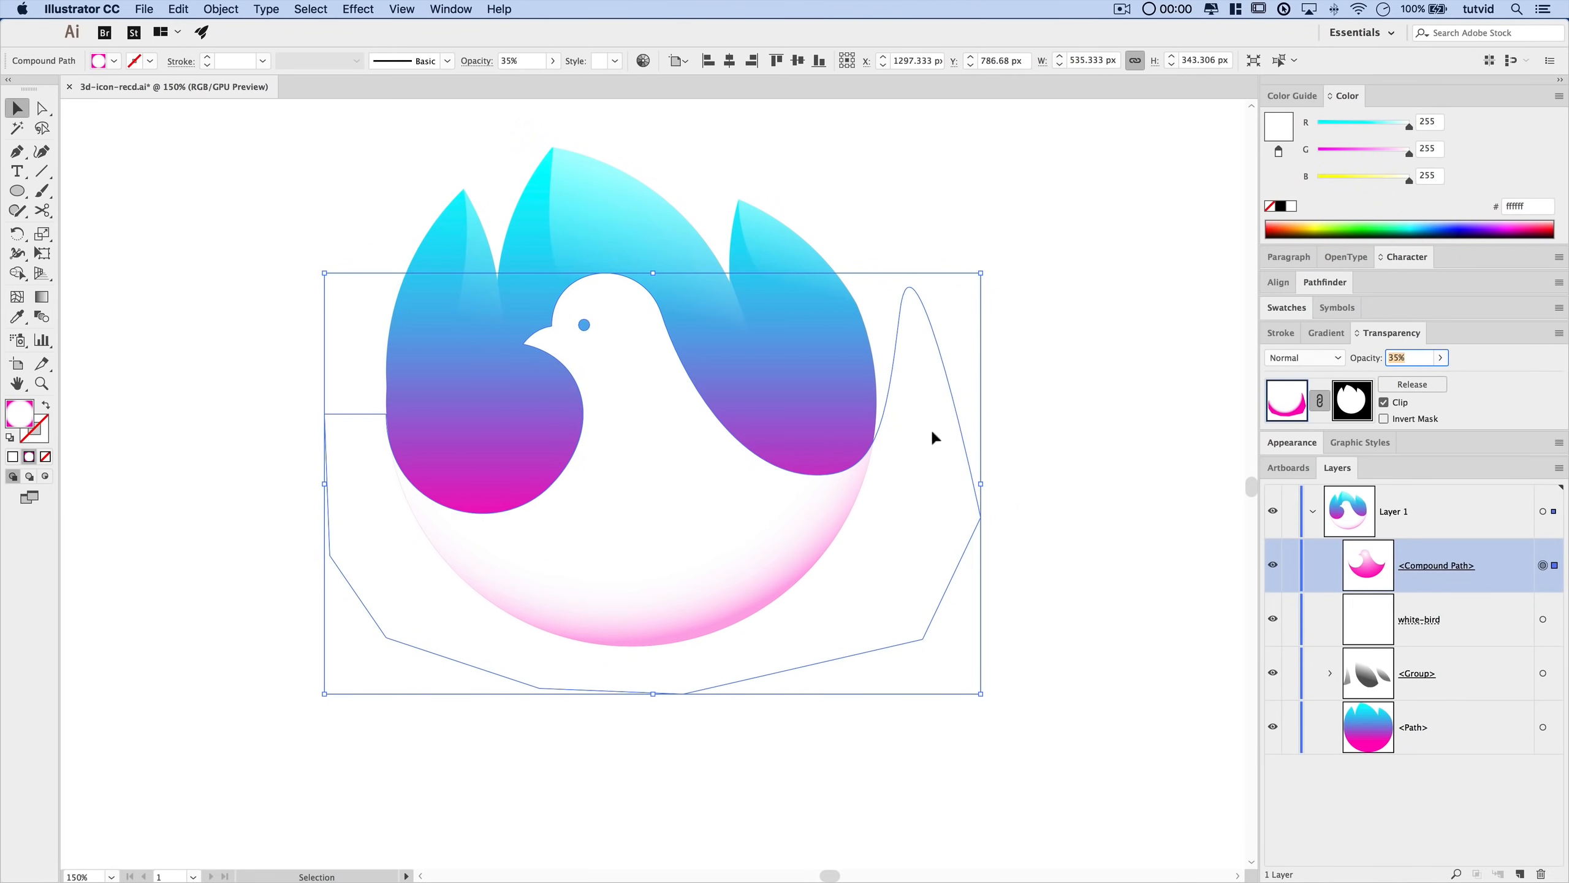
{"action": "left_click", "coordinate": [1131, 729]}
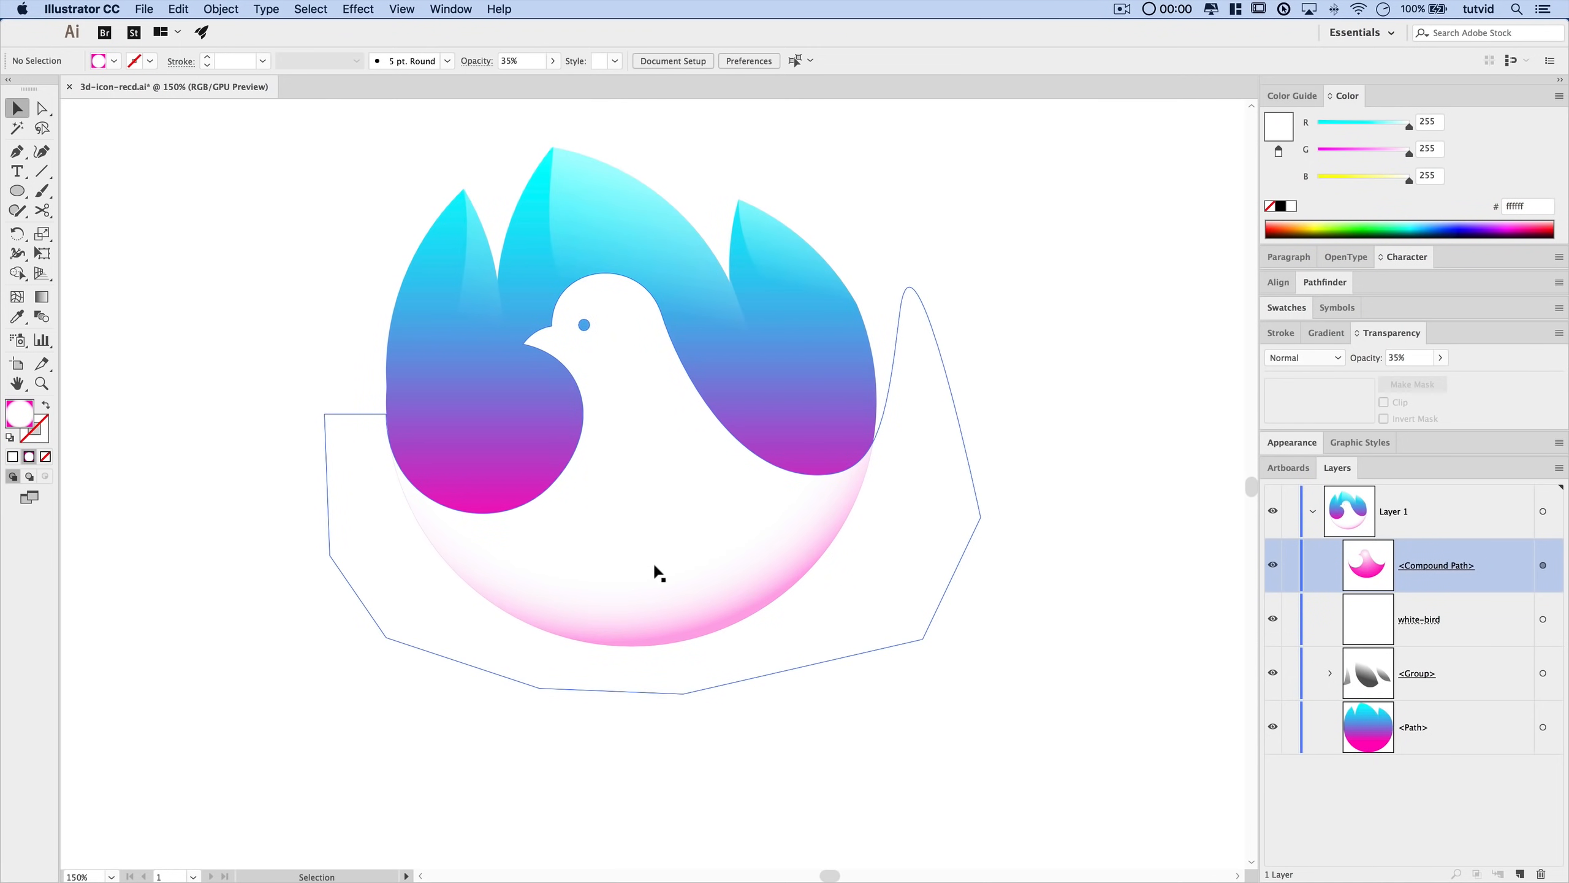
- Move the two lower-left anchor points of the gradient bird's outline inward and deselect the path
{"action": "key", "text": "a"}
{"action": "left_click", "coordinate": [483, 570]}
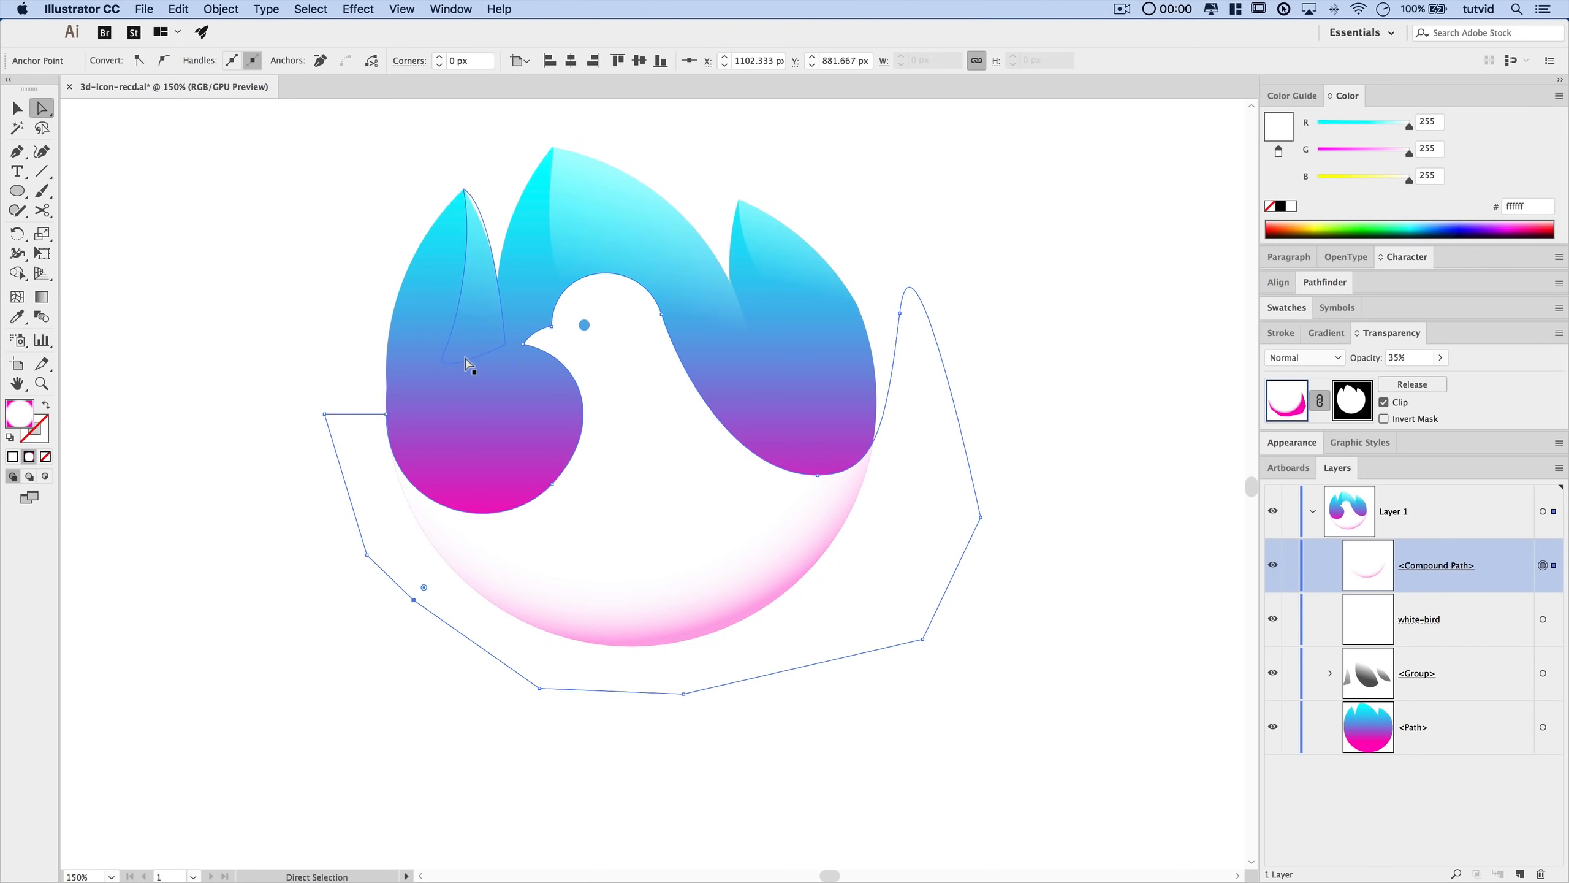
{"action": "left_click", "coordinate": [286, 311]}
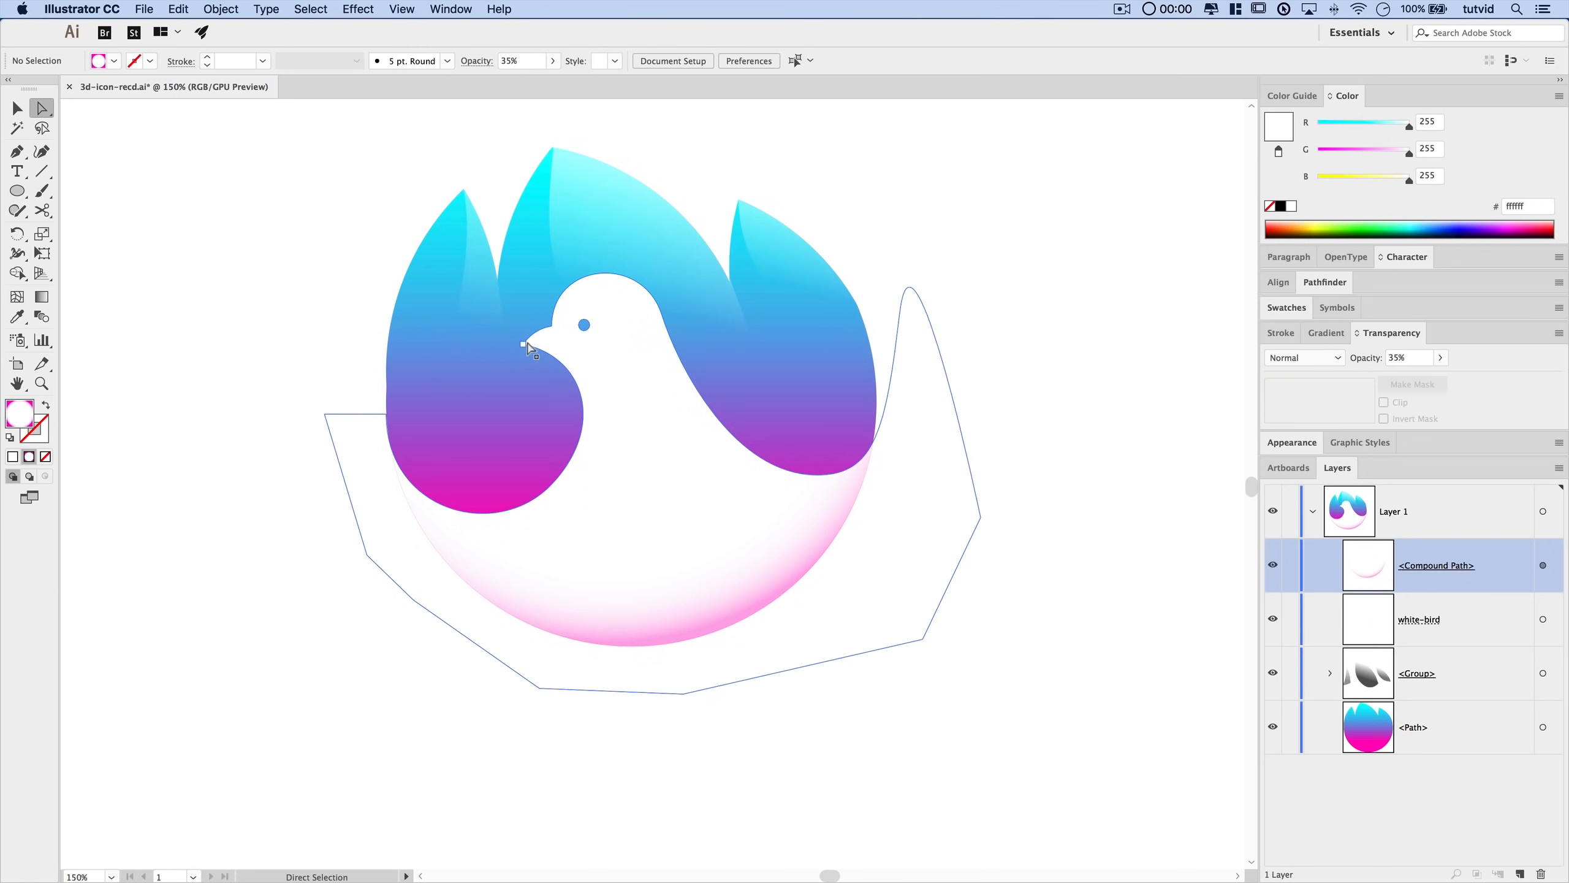
- With Smart Guides on, draw a Pen path curving from the beak tip to a corner point on the bird's neck
{"action": "key", "text": "z"}
{"action": "left_click", "coordinate": [597, 369]}
{"action": "left_click", "coordinate": [698, 537]}
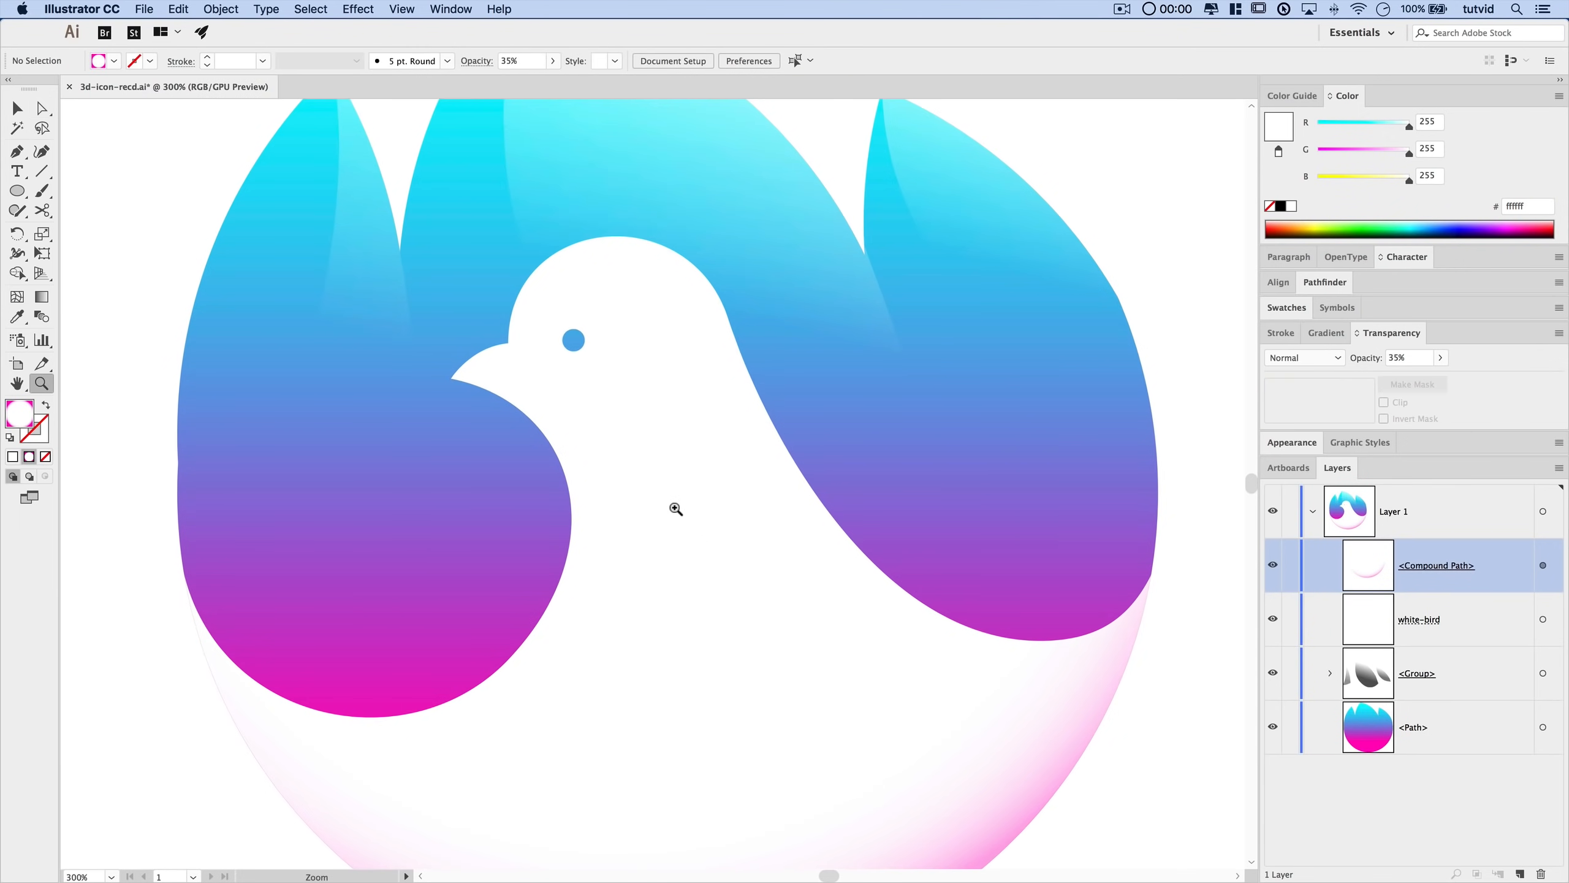
{"action": "left_click", "coordinate": [676, 510]}
{"action": "left_click_drag", "start_coordinate": [609, 494], "coordinate": [585, 607]}
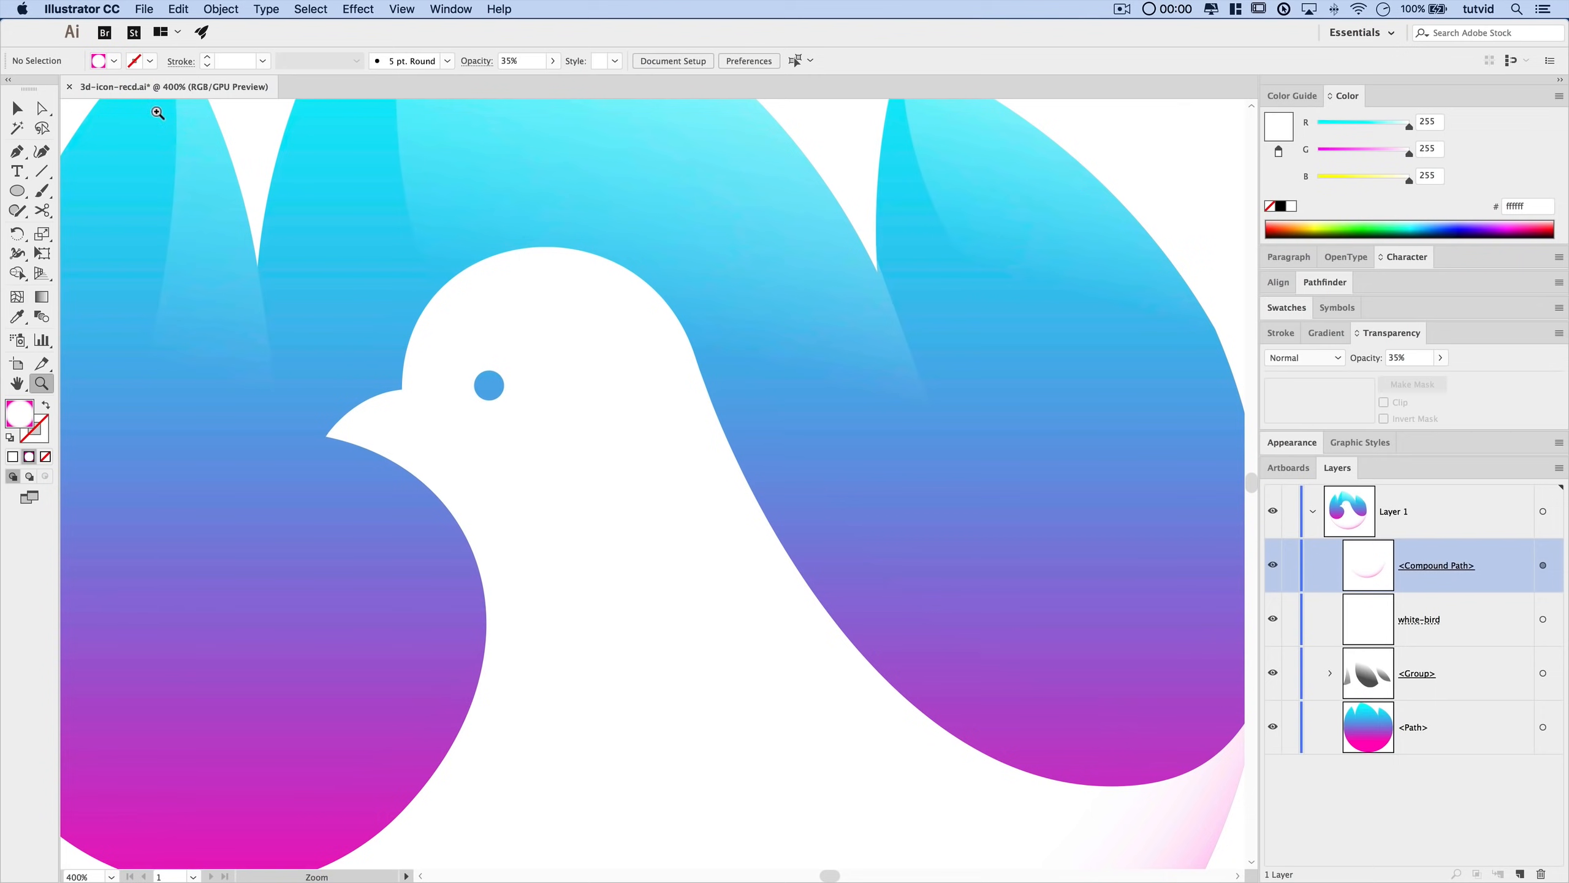
{"action": "left_click", "coordinate": [16, 151]}
{"action": "left_click", "coordinate": [401, 9]}
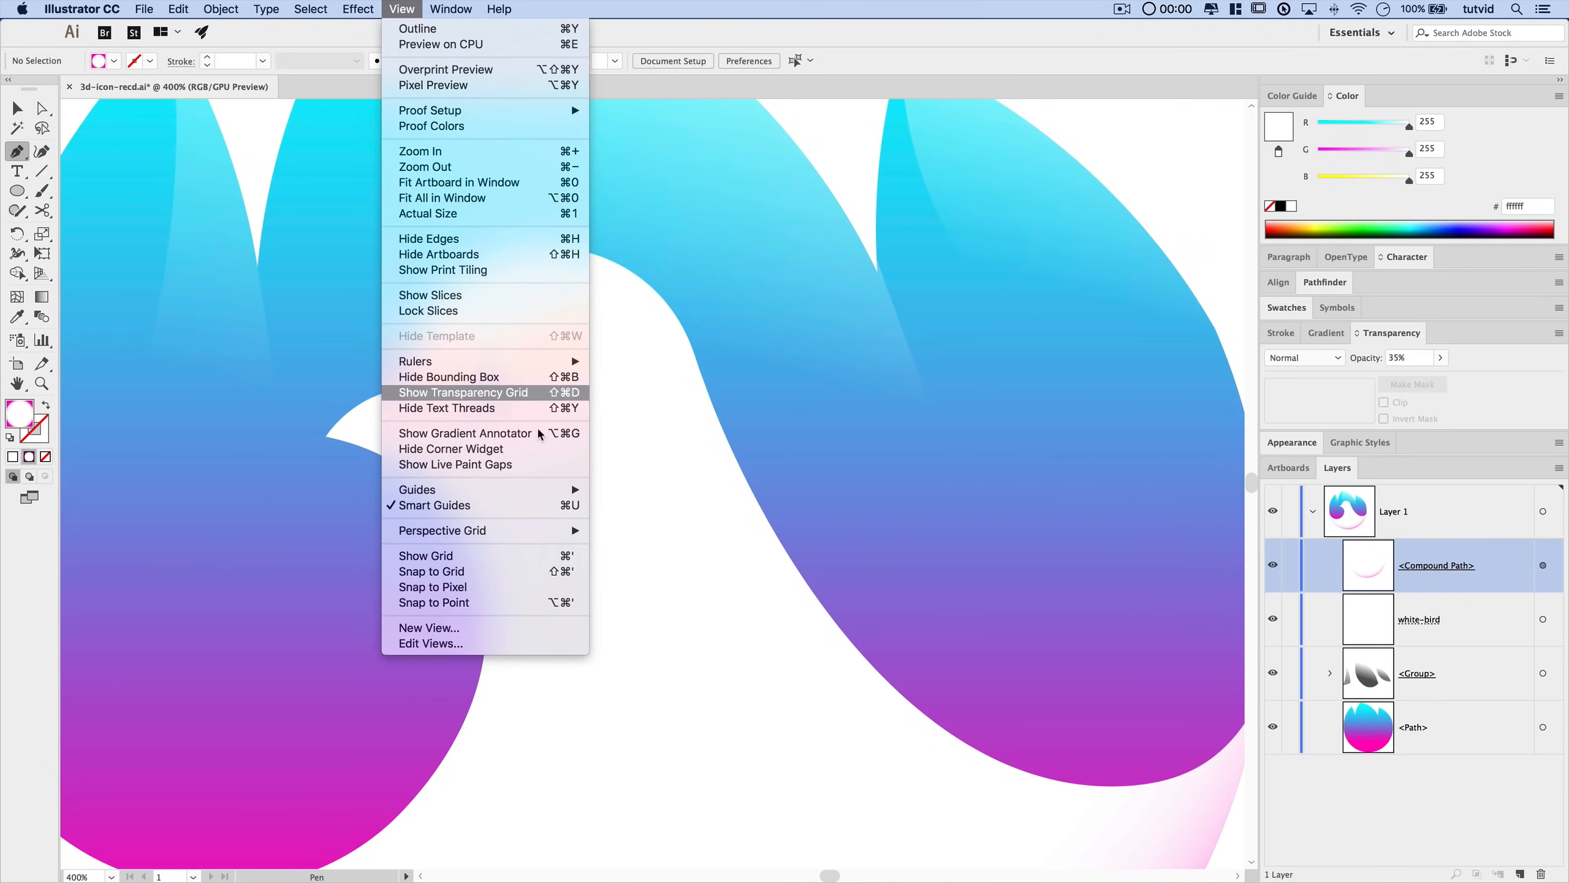
{"action": "left_click", "coordinate": [477, 505]}
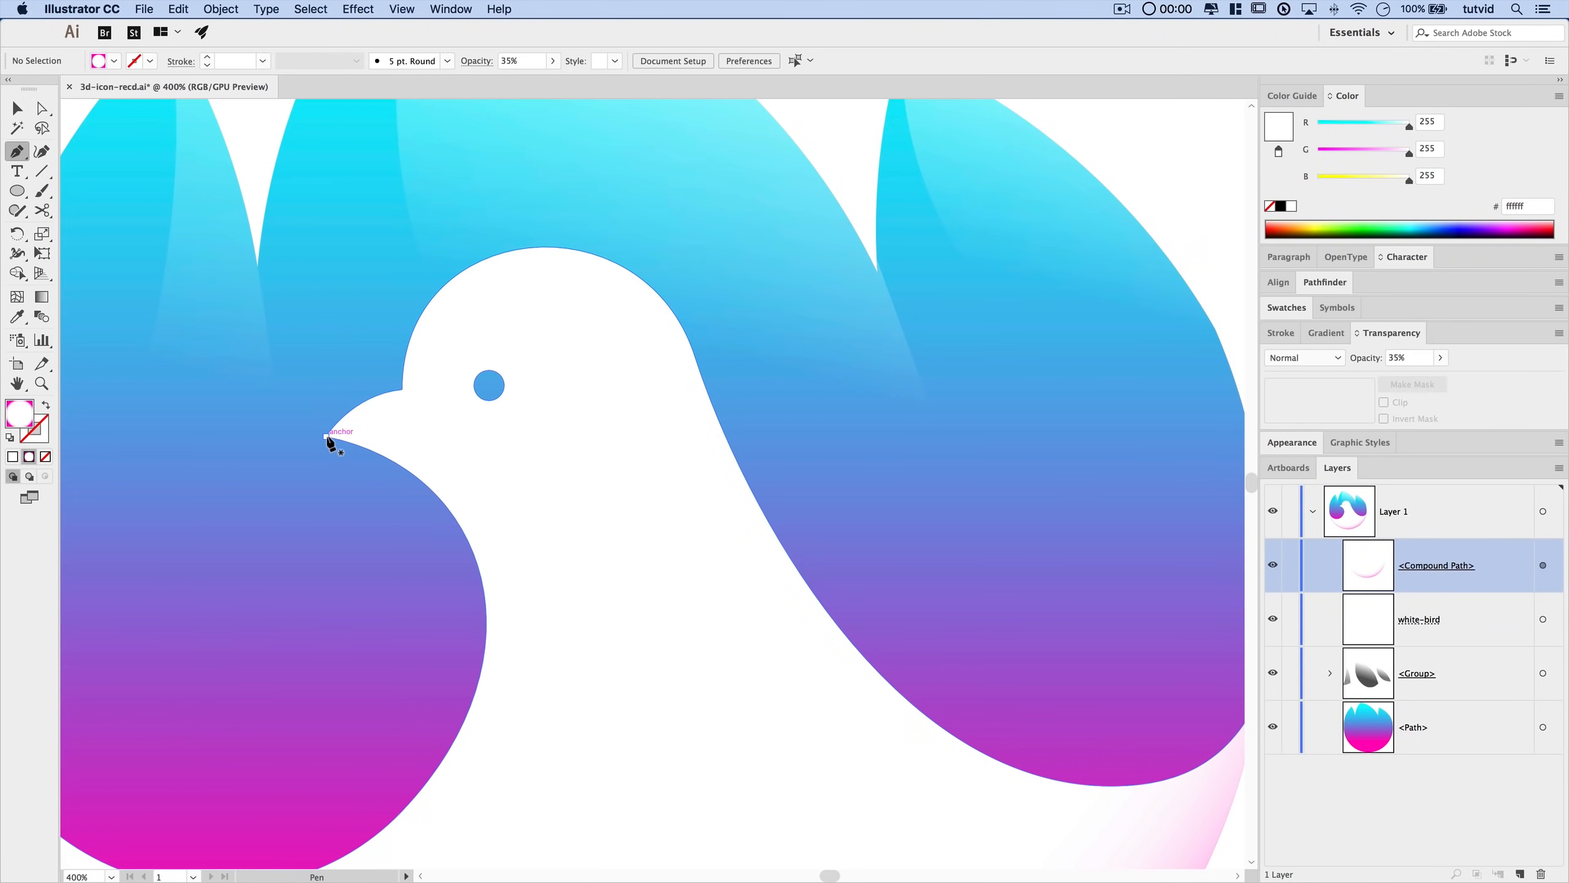
{"action": "left_click_drag", "start_coordinate": [326, 437], "coordinate": [436, 388]}
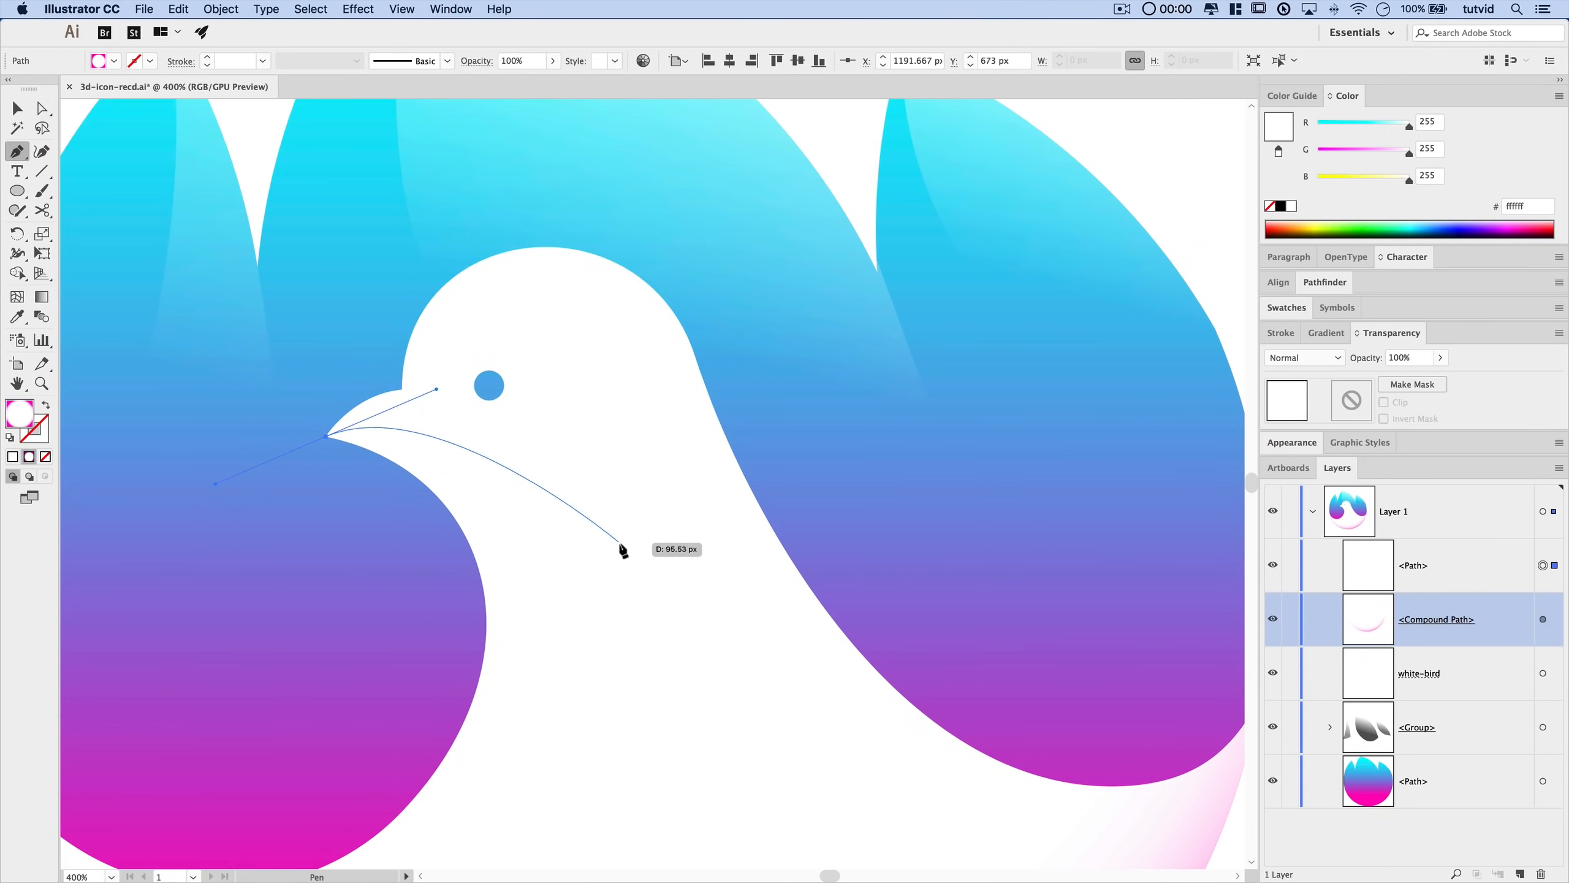
{"action": "left_click_drag", "start_coordinate": [604, 559], "coordinate": [637, 627]}
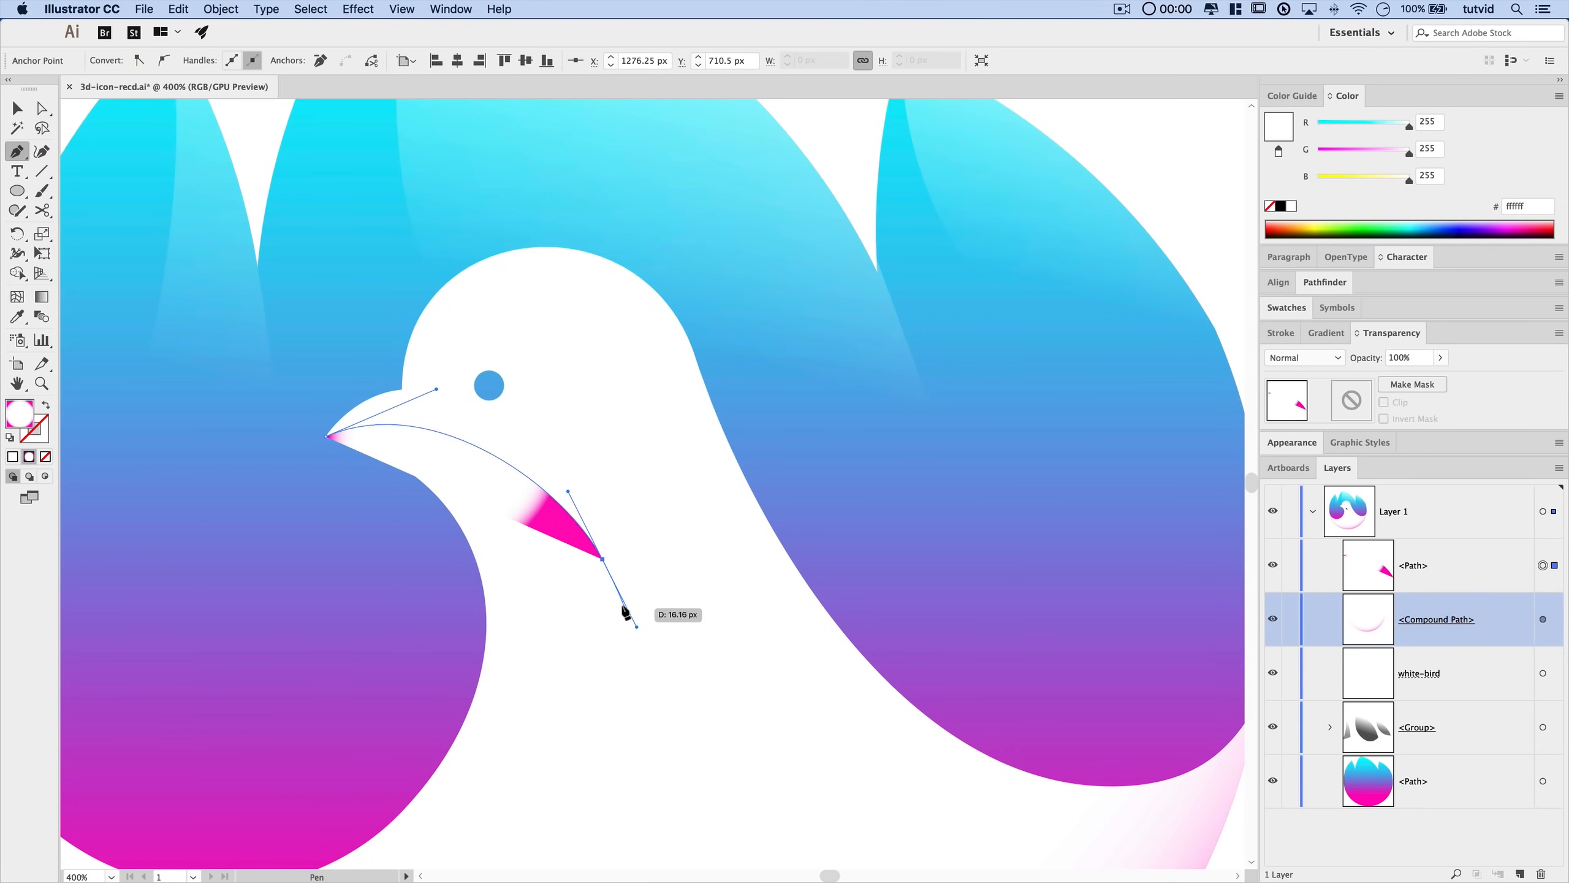
{"action": "left_click", "coordinate": [603, 560]}
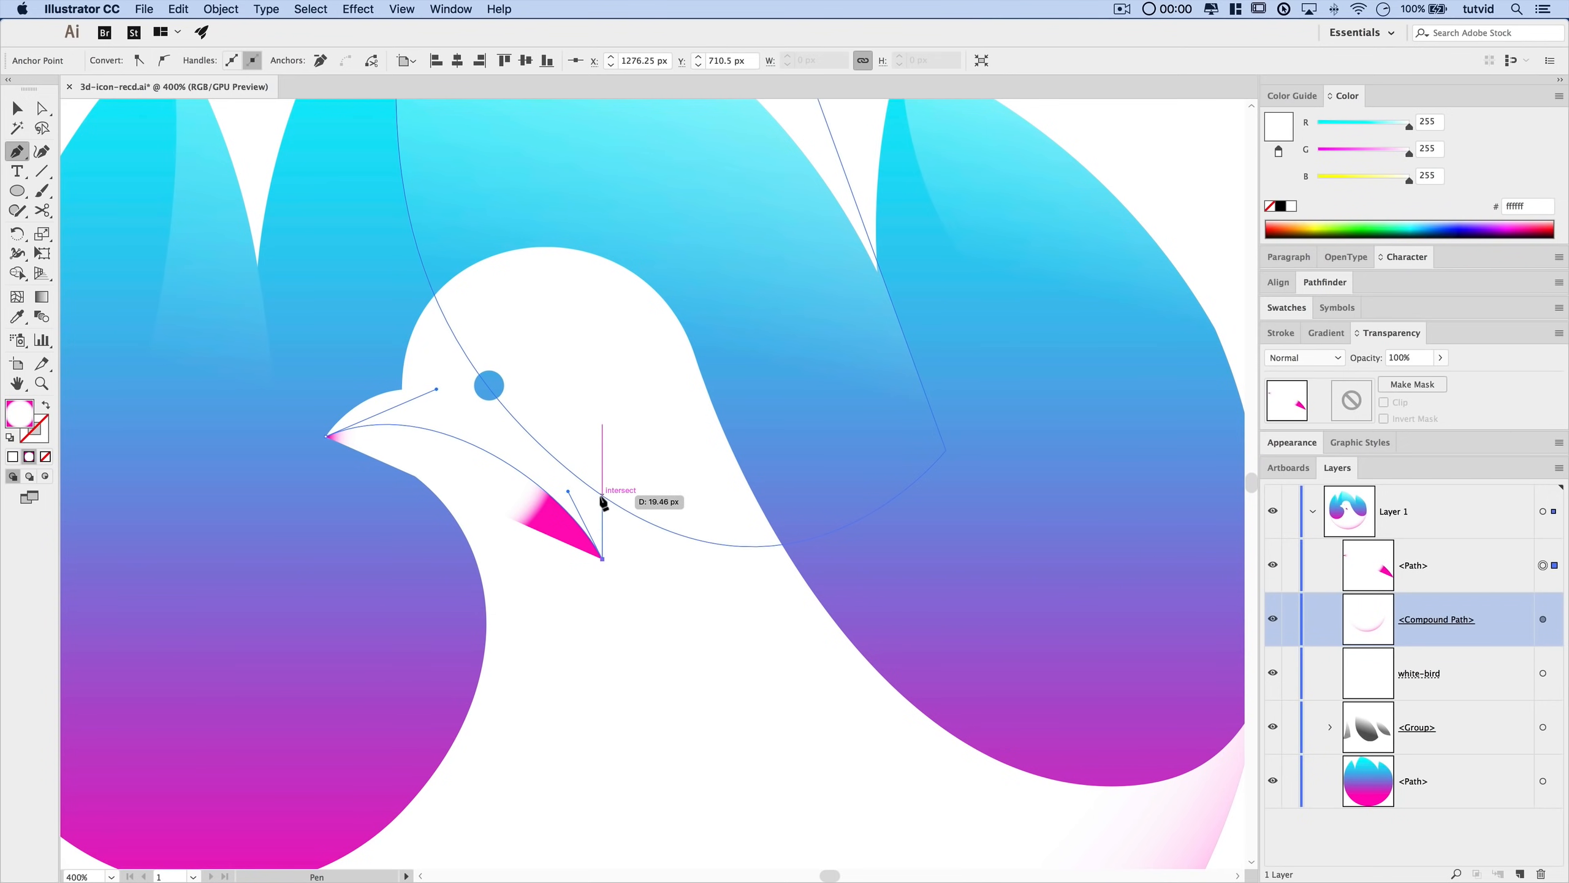
- Extend the path with a short upward notch and a long curve down the bird's chest, leaving the path open
{"action": "left_click_drag", "start_coordinate": [604, 495], "coordinate": [585, 456]}
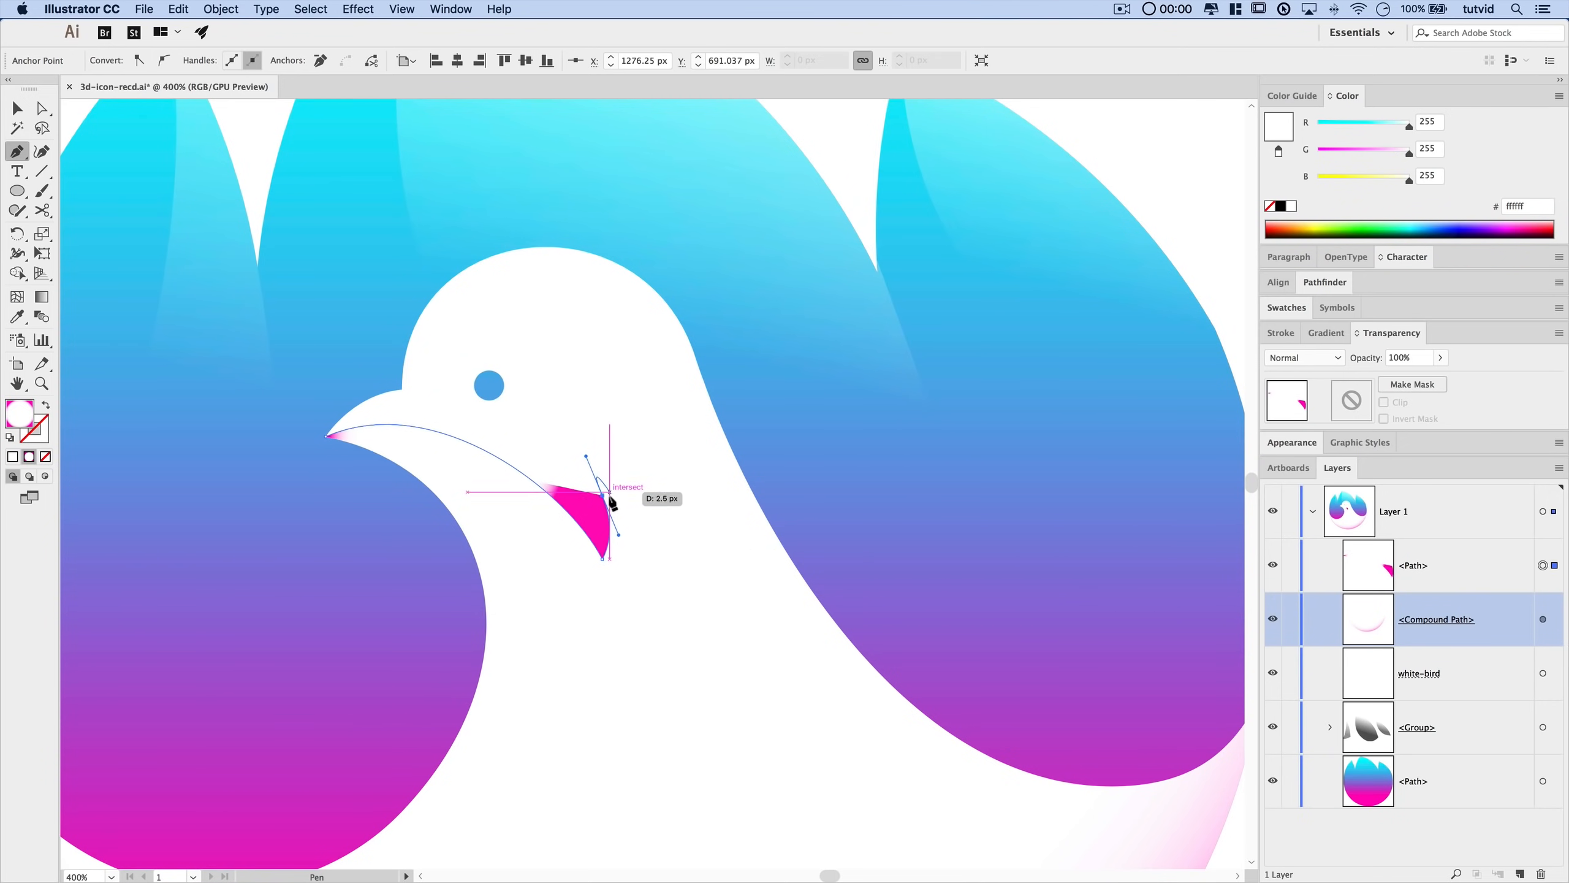
{"action": "scroll", "coordinate": [644, 550], "scroll_direction": "down", "scroll_amount": 5}
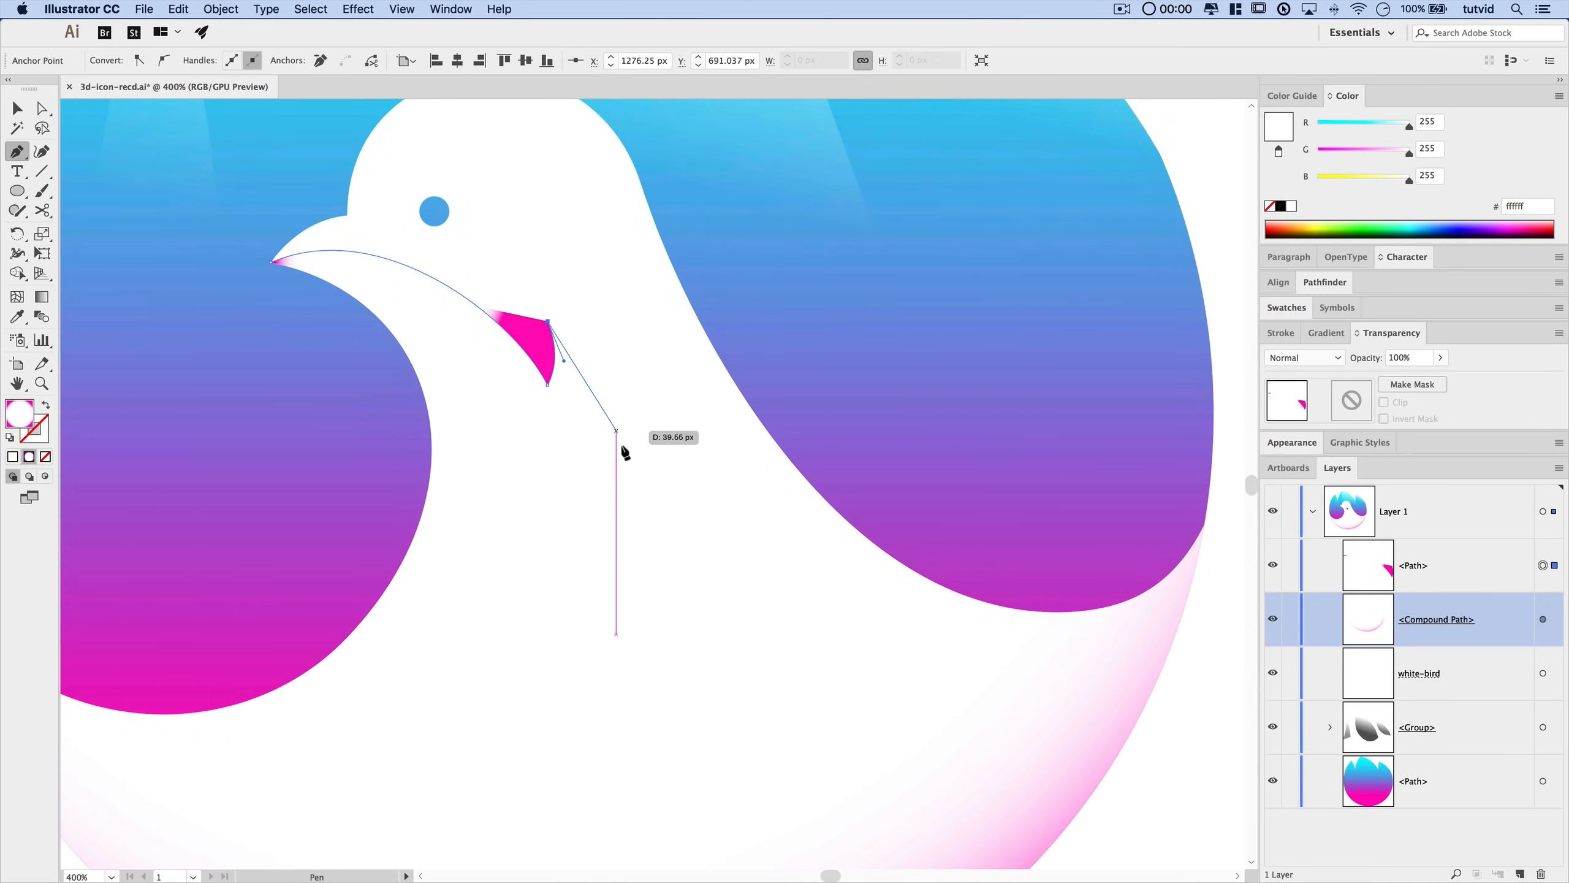
{"action": "left_click_drag", "start_coordinate": [621, 599], "coordinate": [563, 800]}
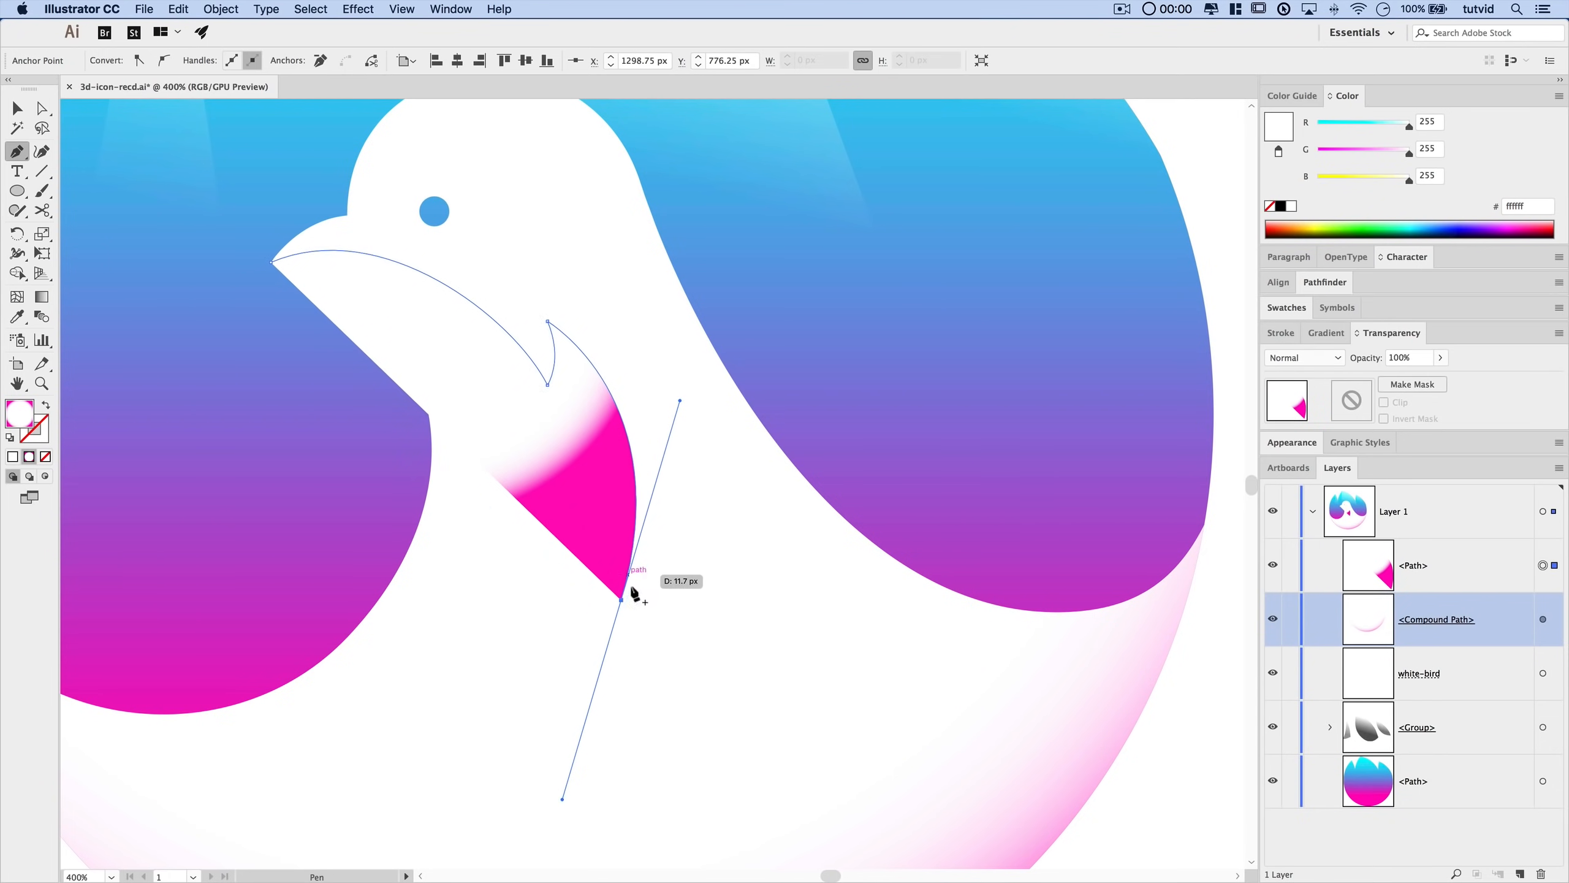
{"action": "key", "text": "Escape"}
{"action": "key", "text": "v"}
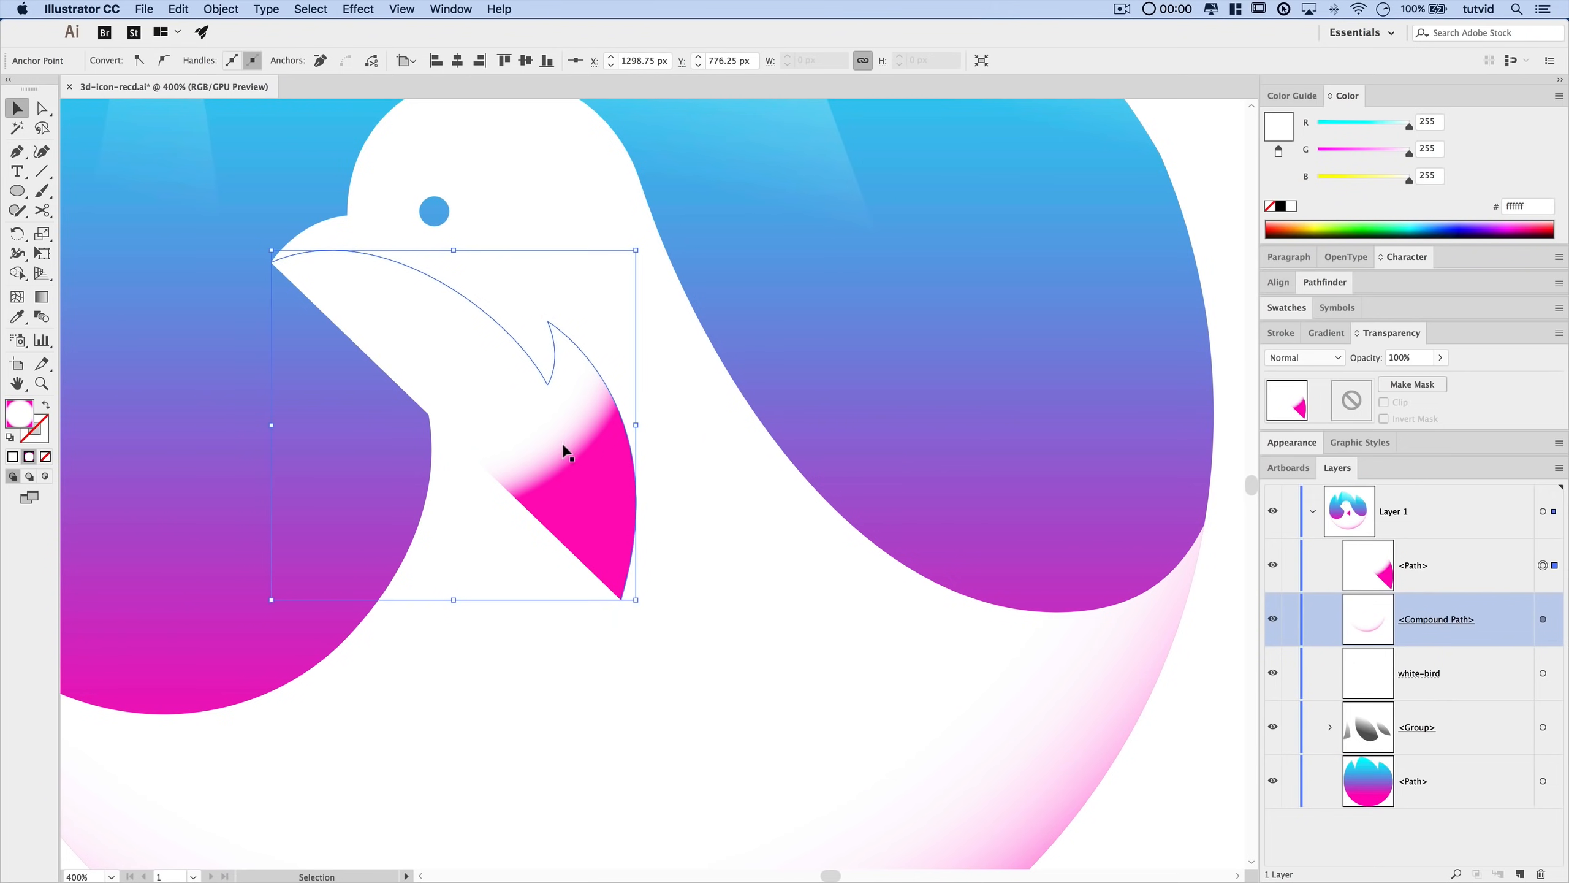
- Move the white gradient stop of the new chest shape to about 31.4%
{"action": "left_click", "coordinate": [1326, 334]}
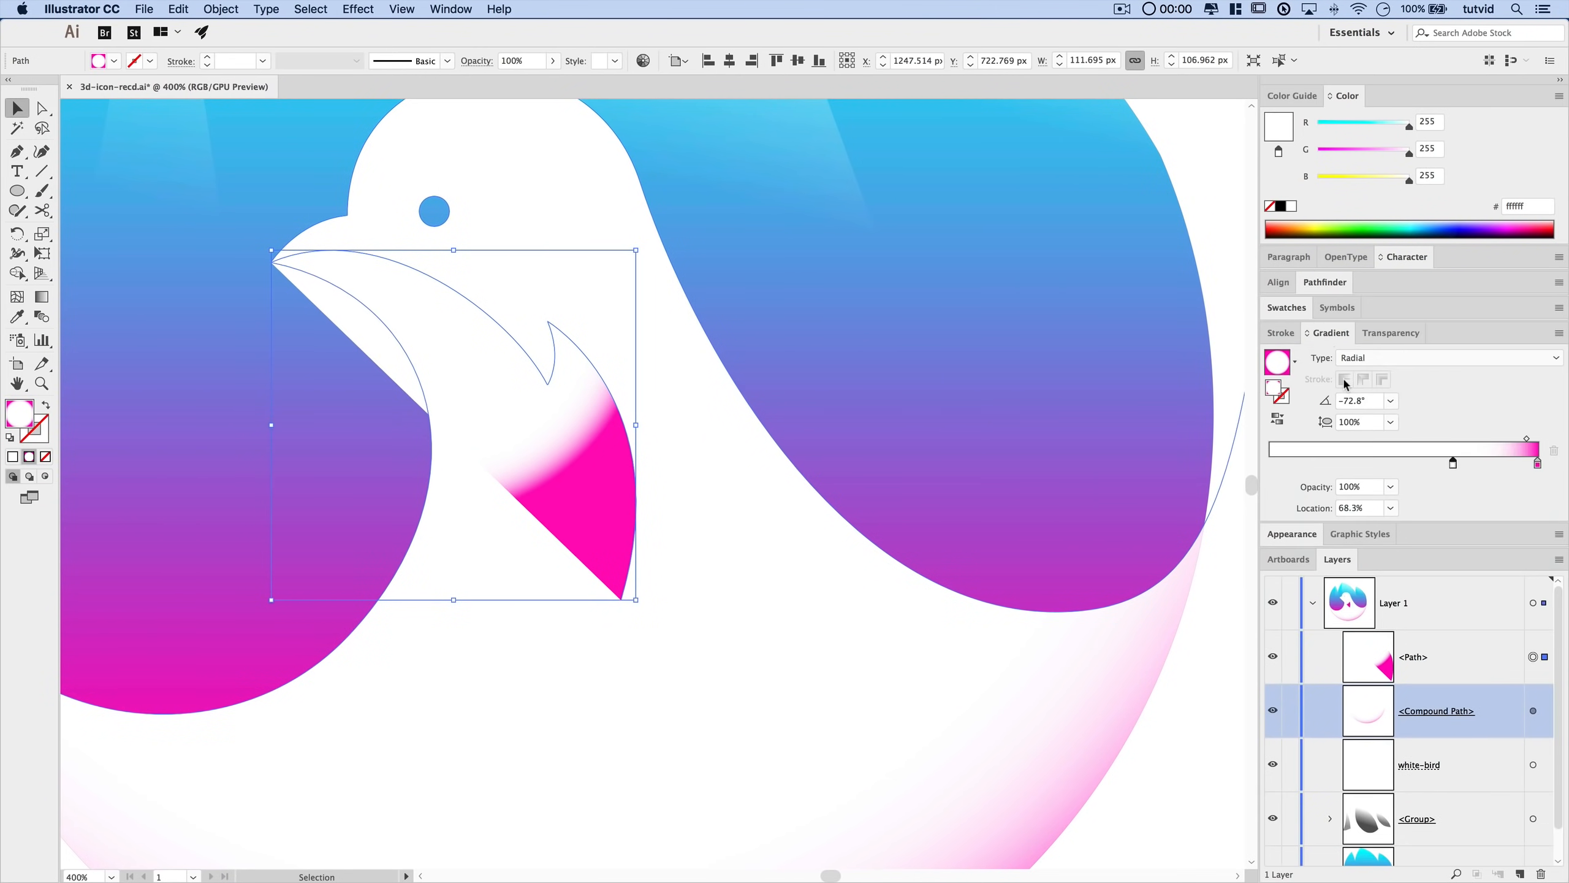
{"action": "left_click_drag", "start_coordinate": [1454, 467], "coordinate": [1353, 465]}
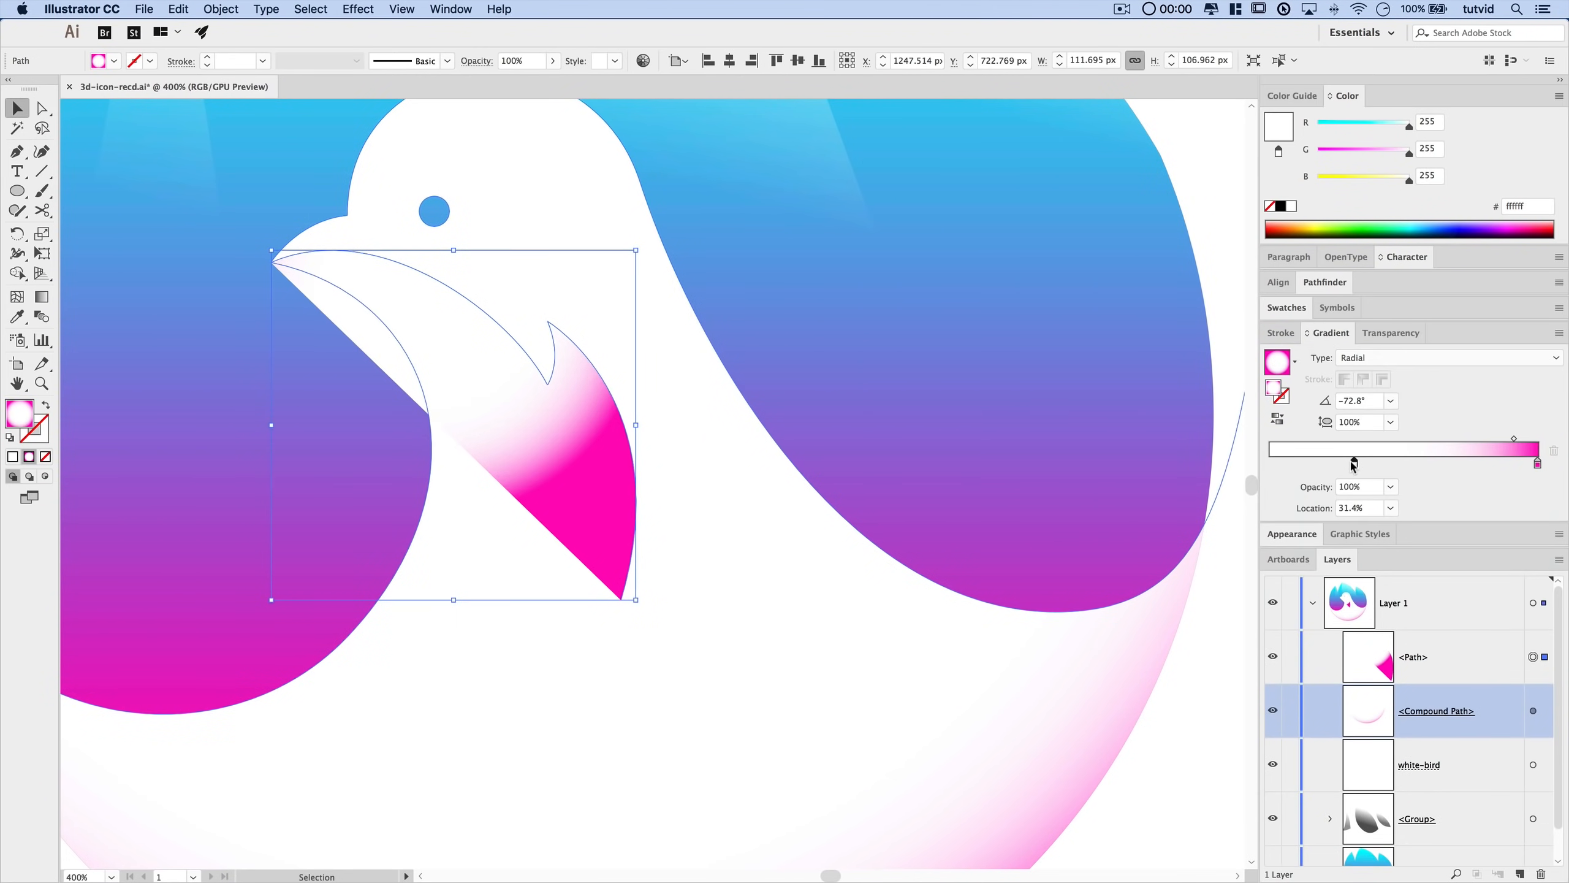
- Move the chest shape's gradient midpoint to about 57% and change the gradient type to Linear
{"action": "left_click_drag", "start_coordinate": [1514, 439], "coordinate": [1459, 444]}
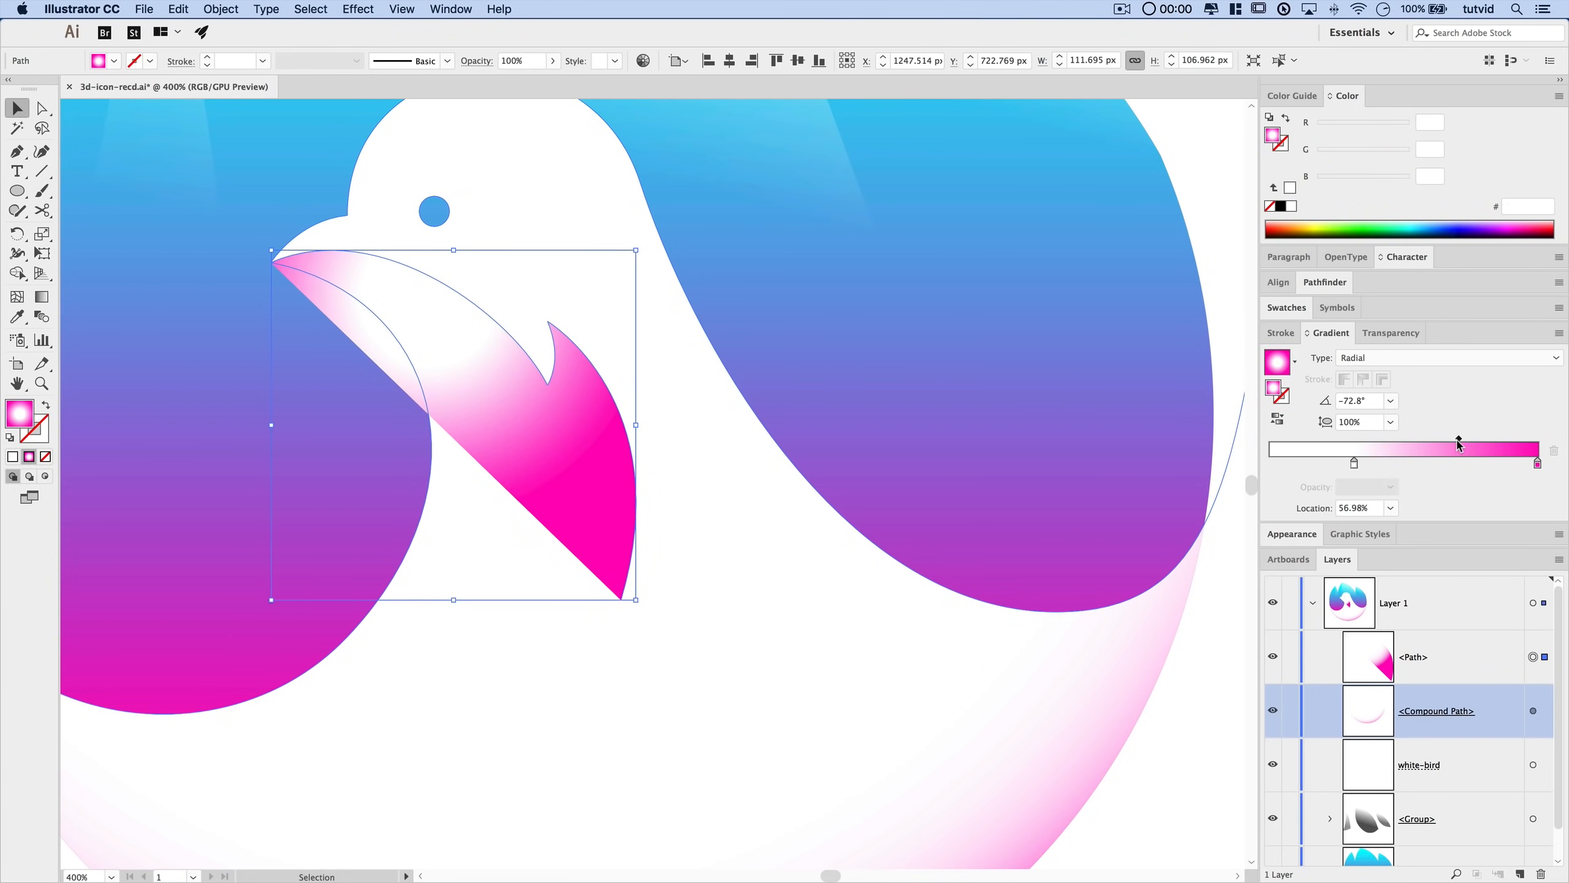
{"action": "left_click", "coordinate": [1386, 365]}
{"action": "left_click", "coordinate": [1374, 384]}
{"action": "left_click", "coordinate": [1366, 358]}
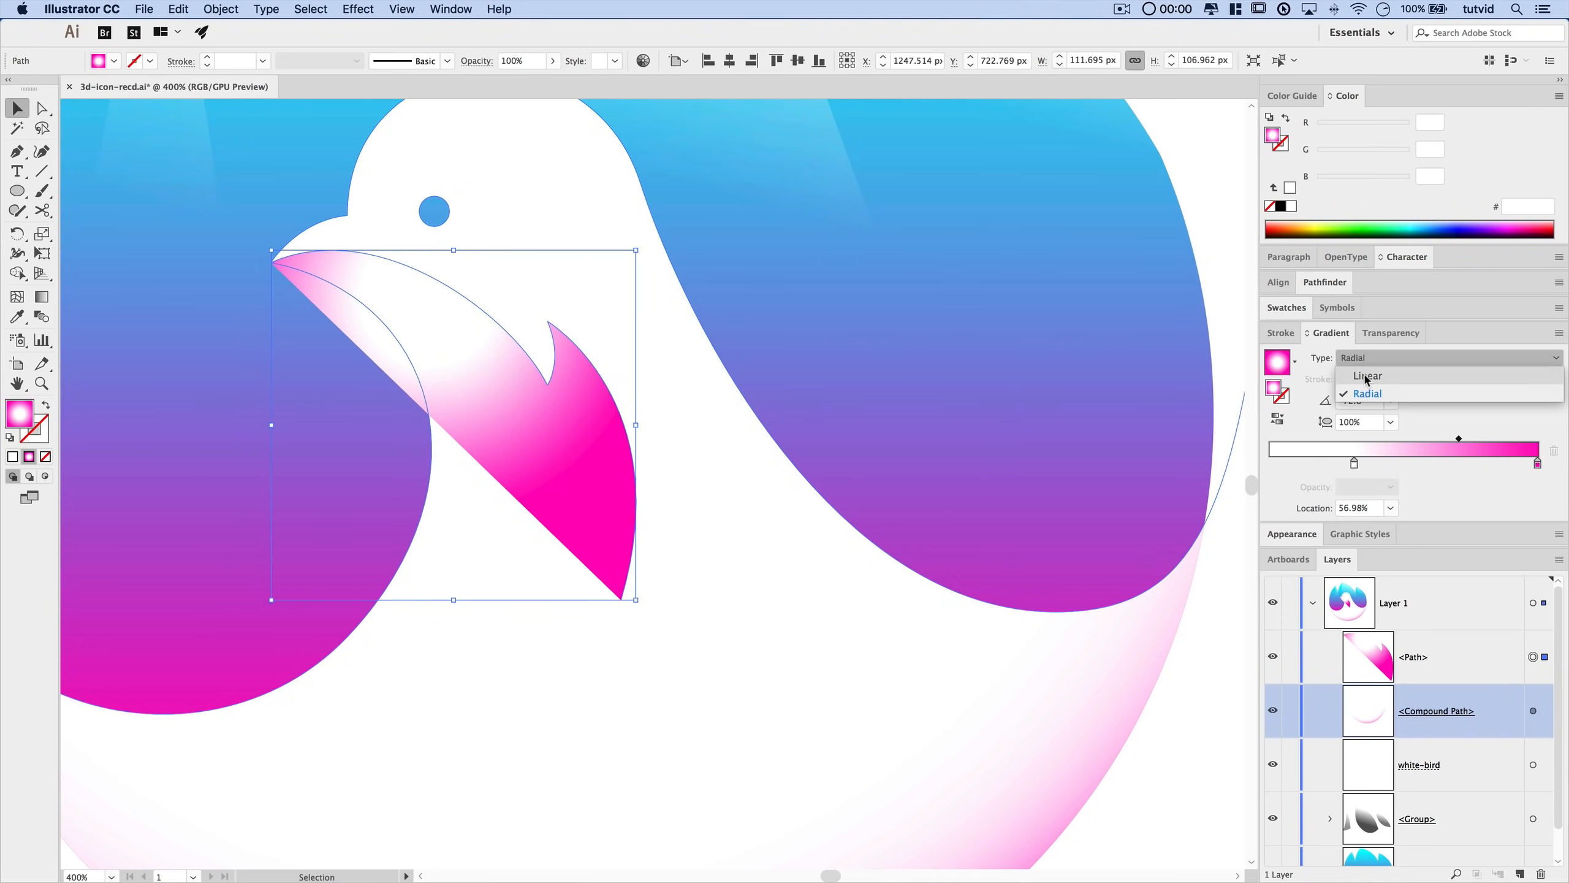
{"action": "left_click", "coordinate": [1368, 373]}
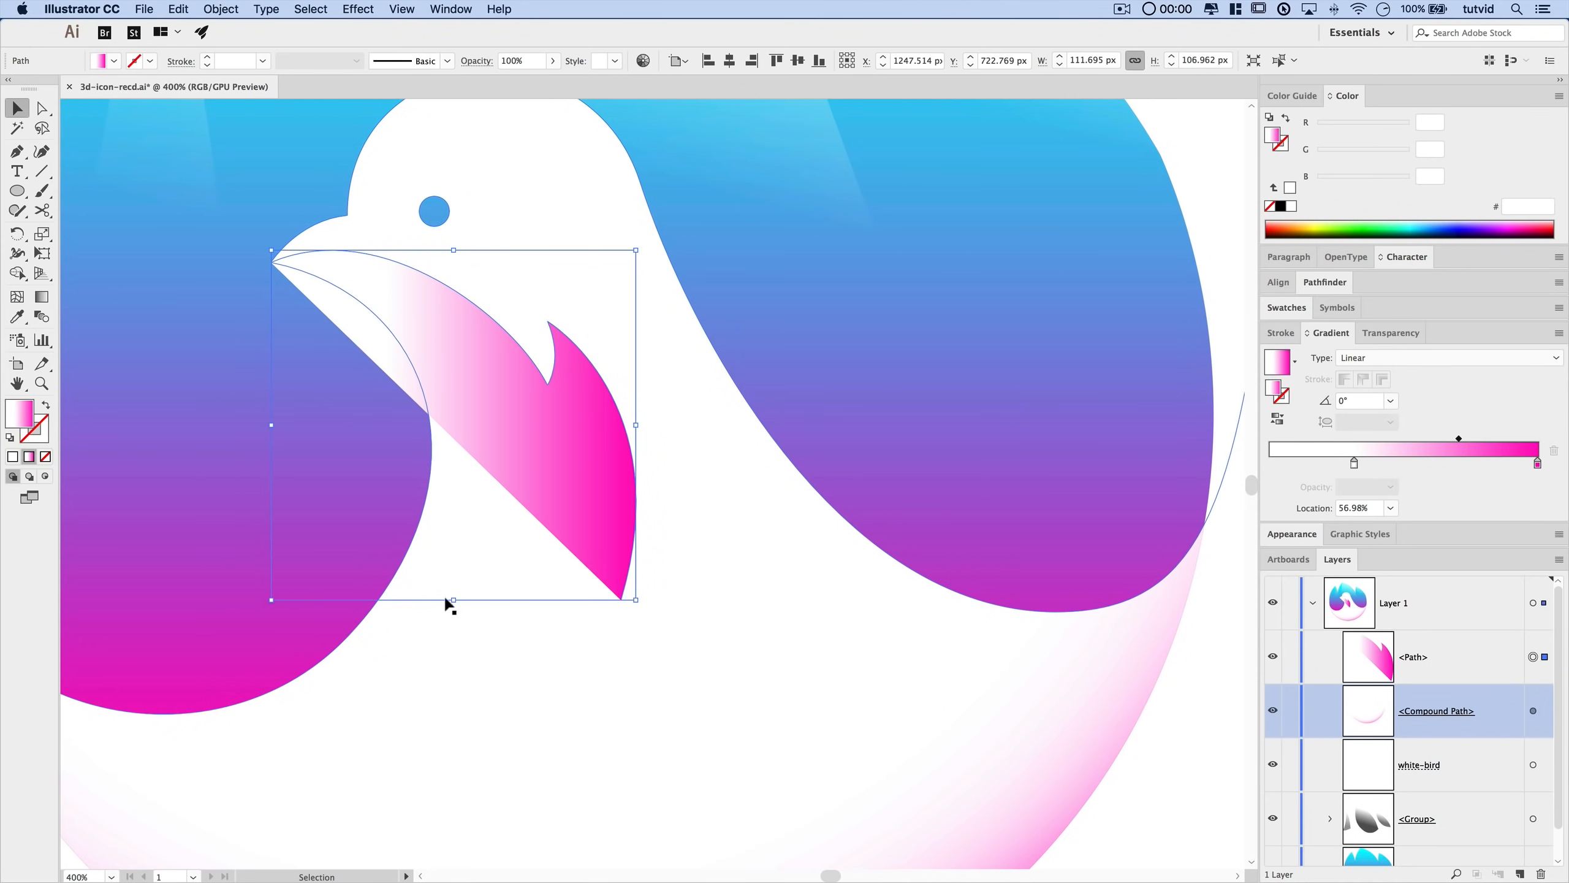
- Reverse the chest shape's linear gradient and angle it at about -117° so magenta fades downward from the upper edge to white
{"action": "left_click", "coordinate": [42, 297]}
{"action": "left_click_drag", "start_coordinate": [498, 287], "coordinate": [461, 489]}
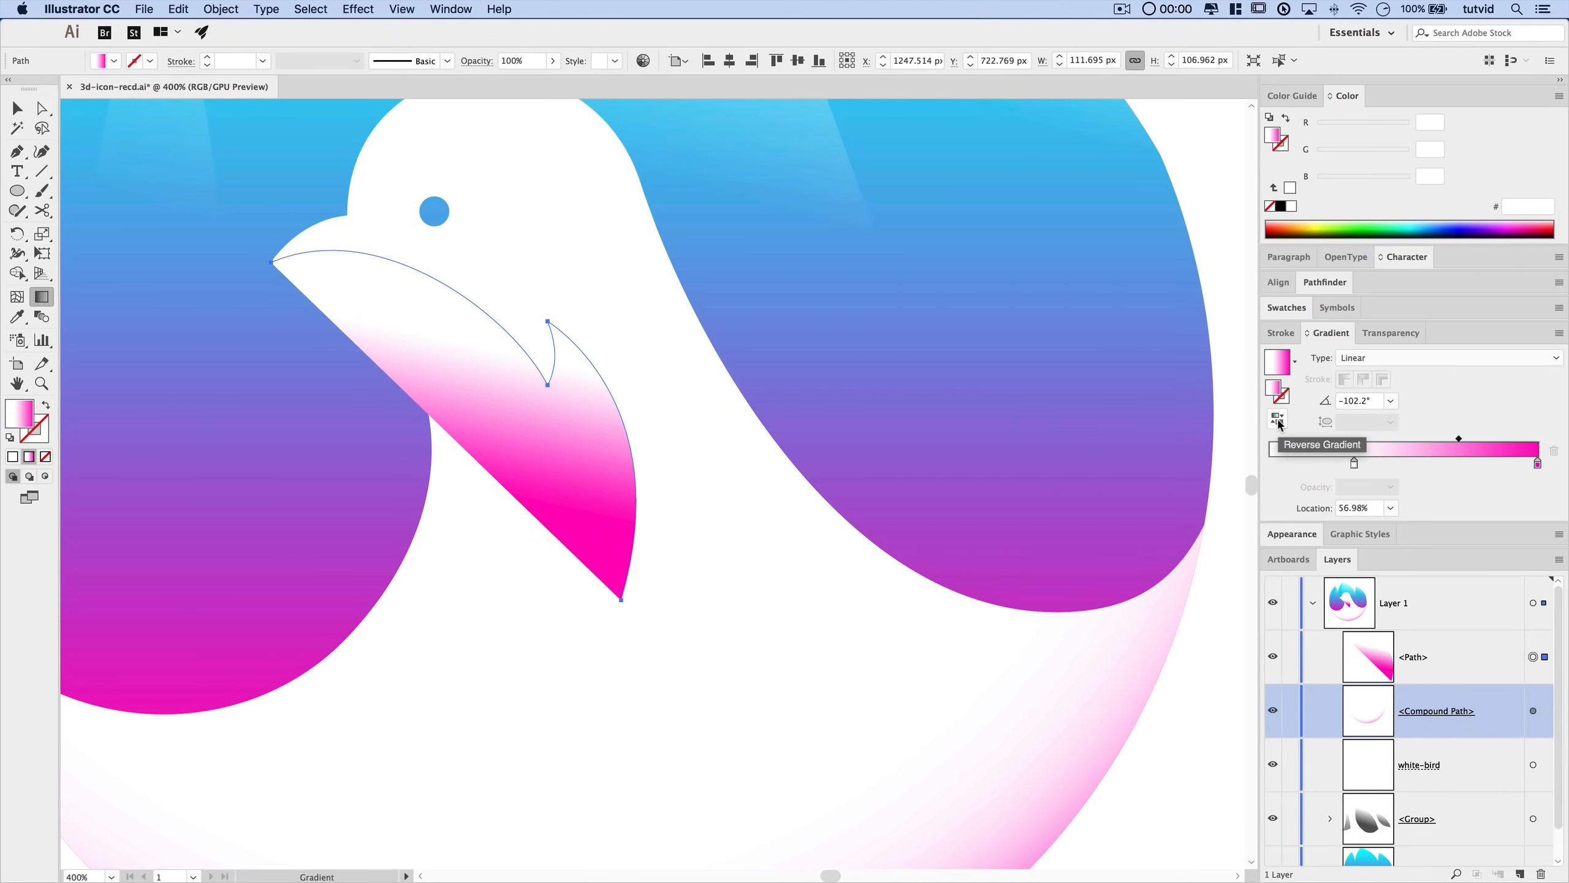
{"action": "left_click", "coordinate": [1277, 420]}
{"action": "left_click_drag", "start_coordinate": [501, 248], "coordinate": [429, 430]}
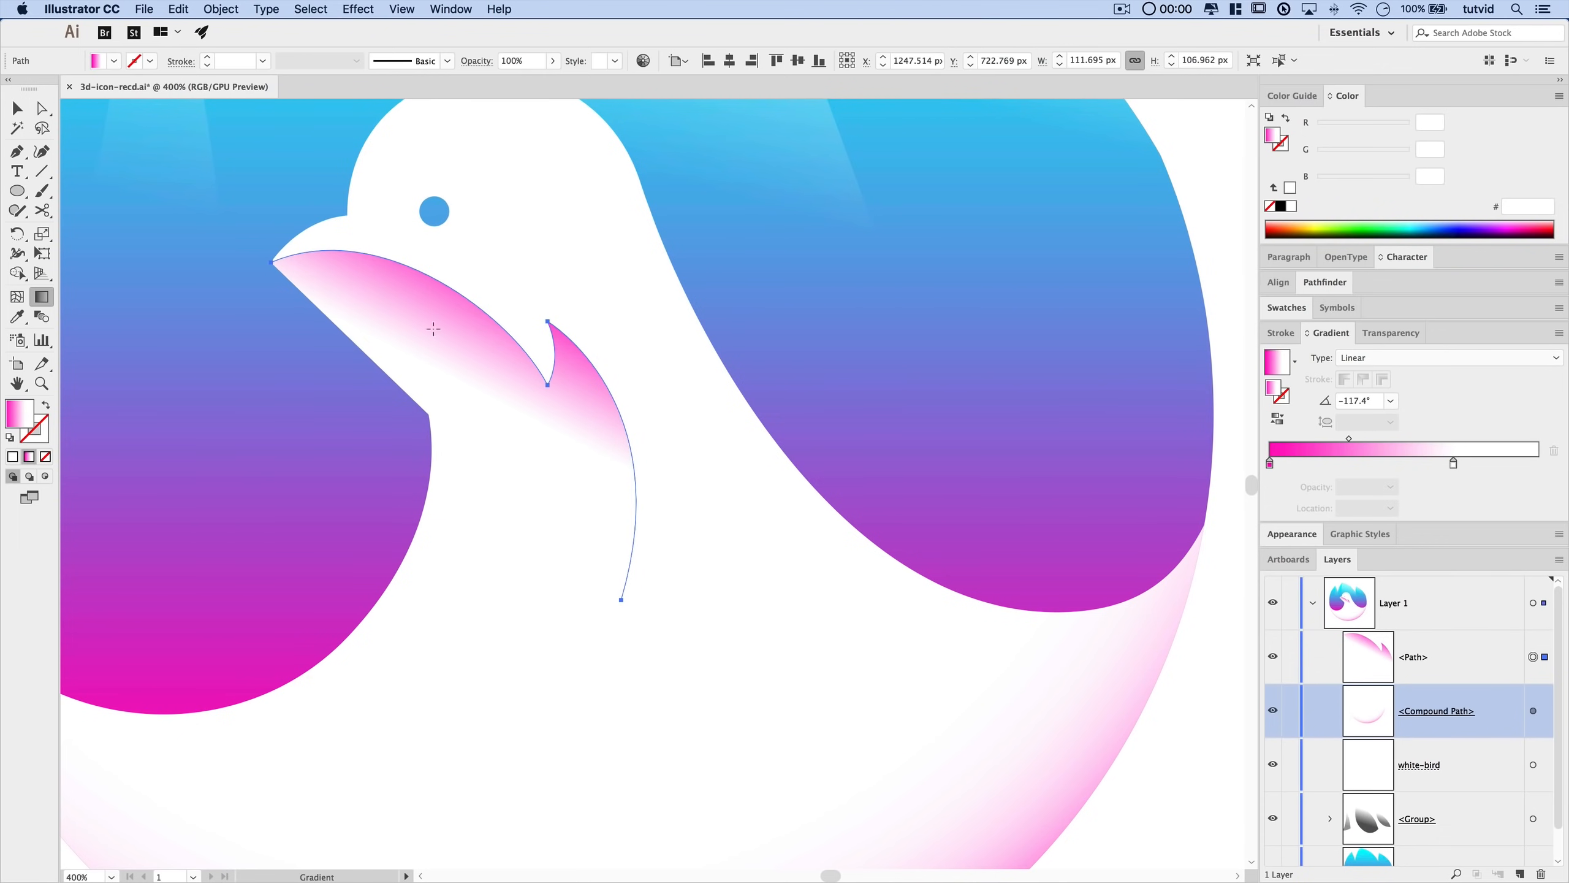
- Set the chest shape's blend mode to Multiply and return to the Selection tool
{"action": "left_click", "coordinate": [1390, 333]}
{"action": "left_click", "coordinate": [1334, 358]}
{"action": "left_click", "coordinate": [1301, 416]}
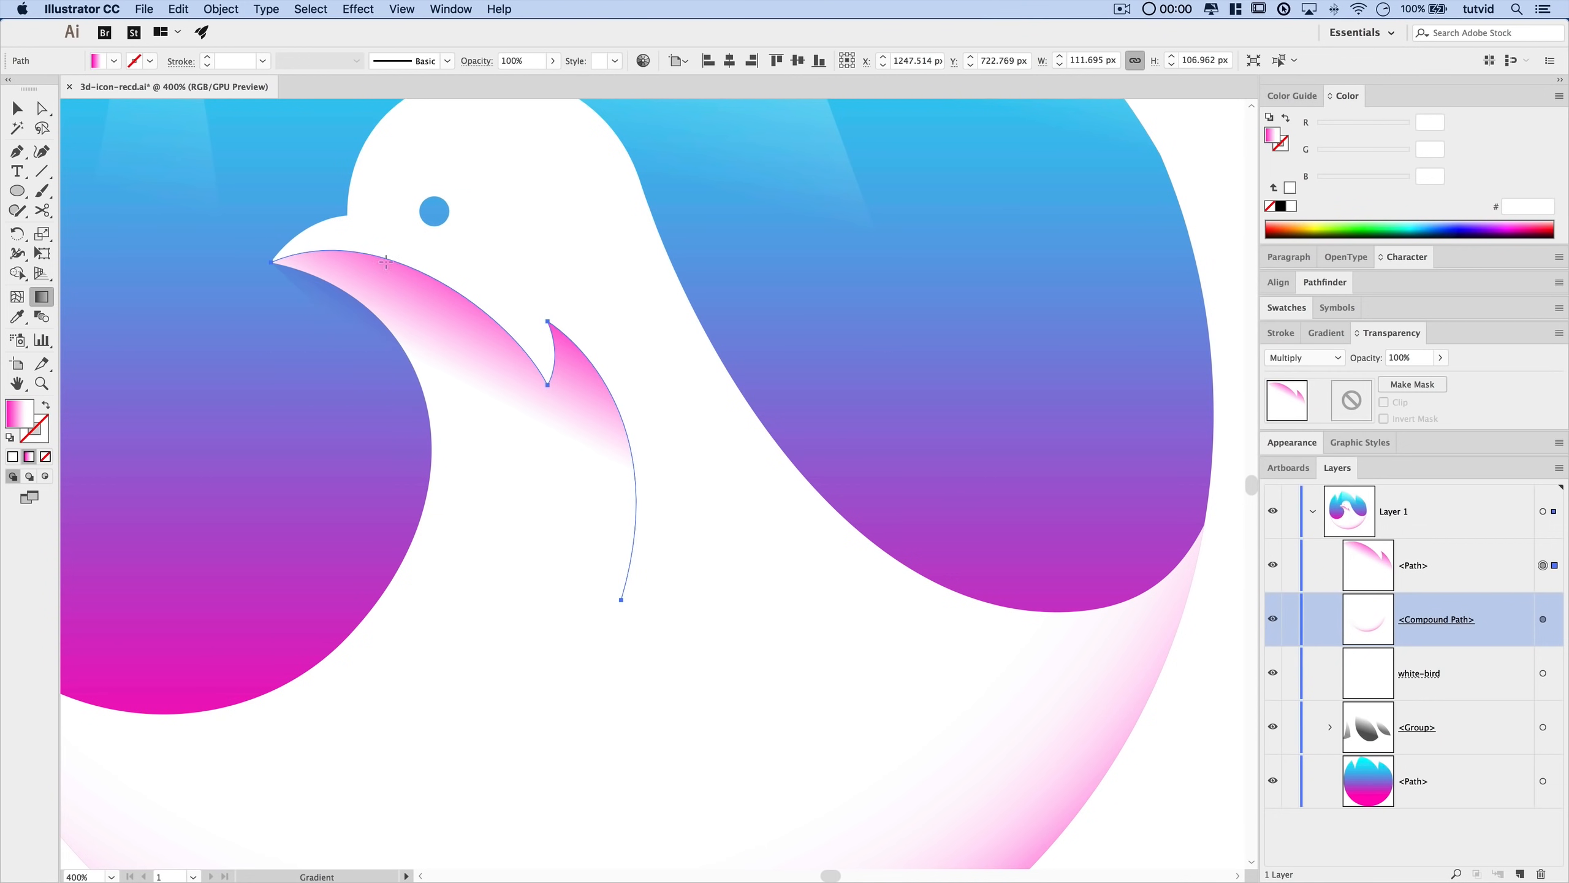
{"action": "key", "text": "v"}
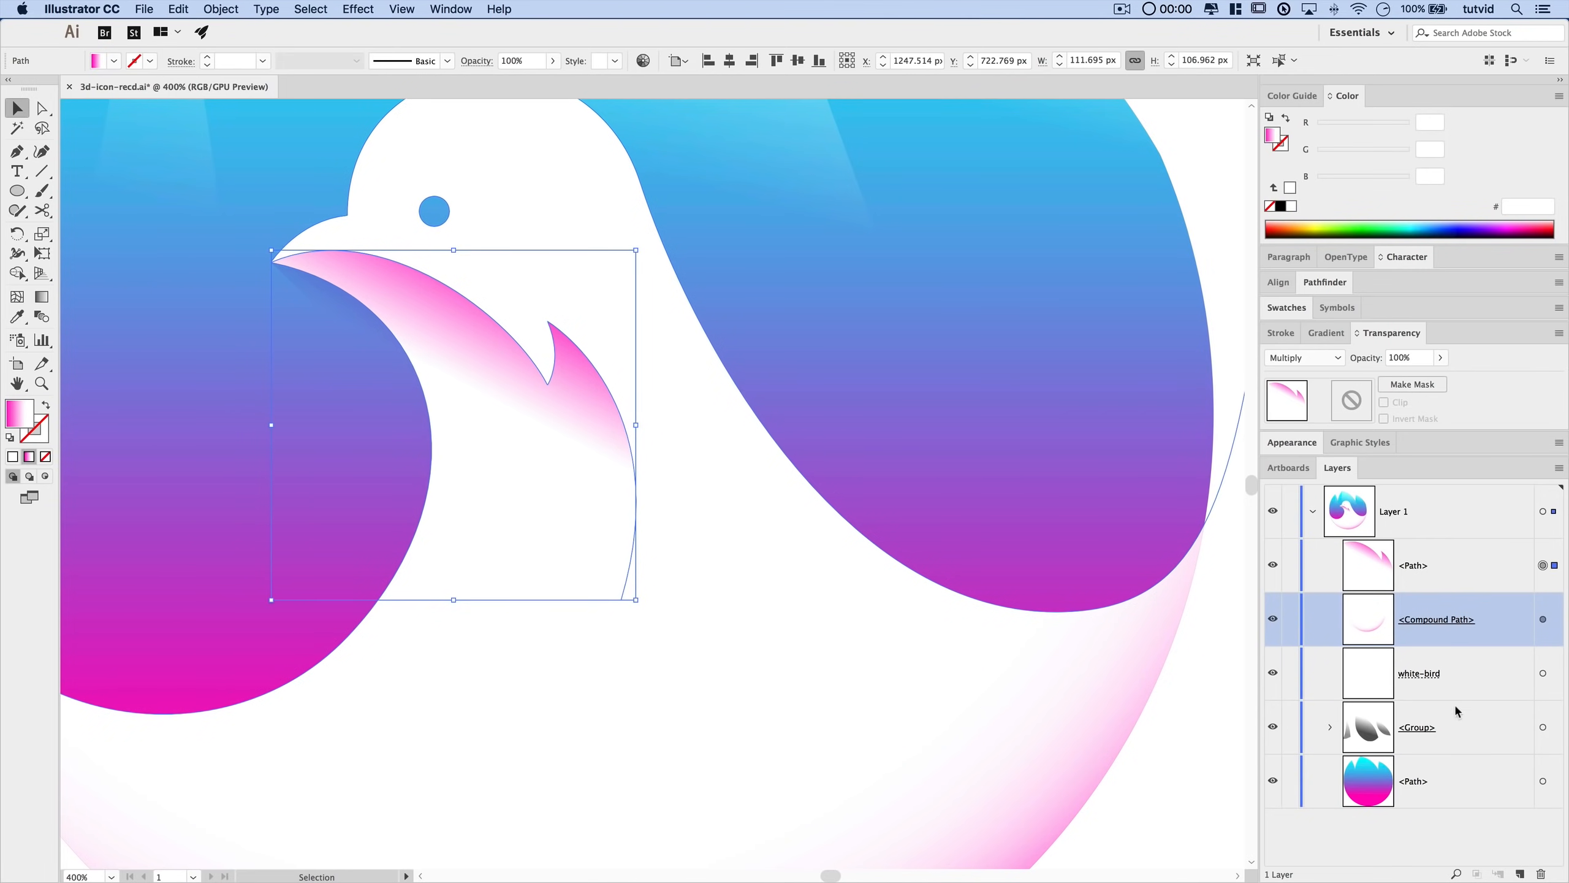
- Add an opacity mask to the chest shape using a copy of the white-bird path pasted in place, and exit mask editing
{"action": "left_click", "coordinate": [1544, 673]}
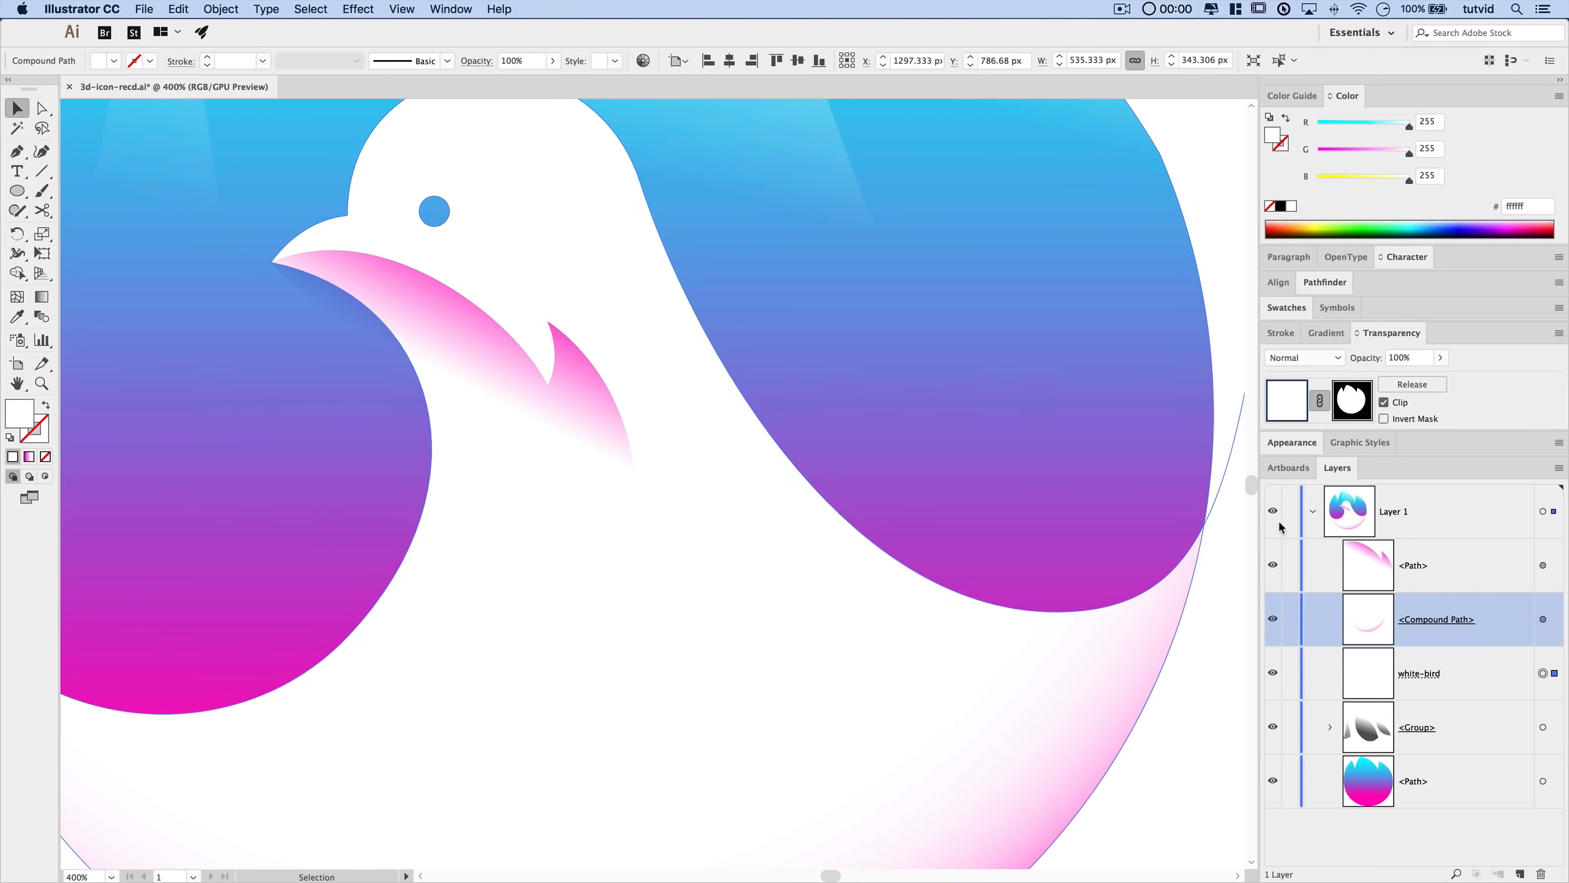
{"action": "left_click", "coordinate": [1545, 566]}
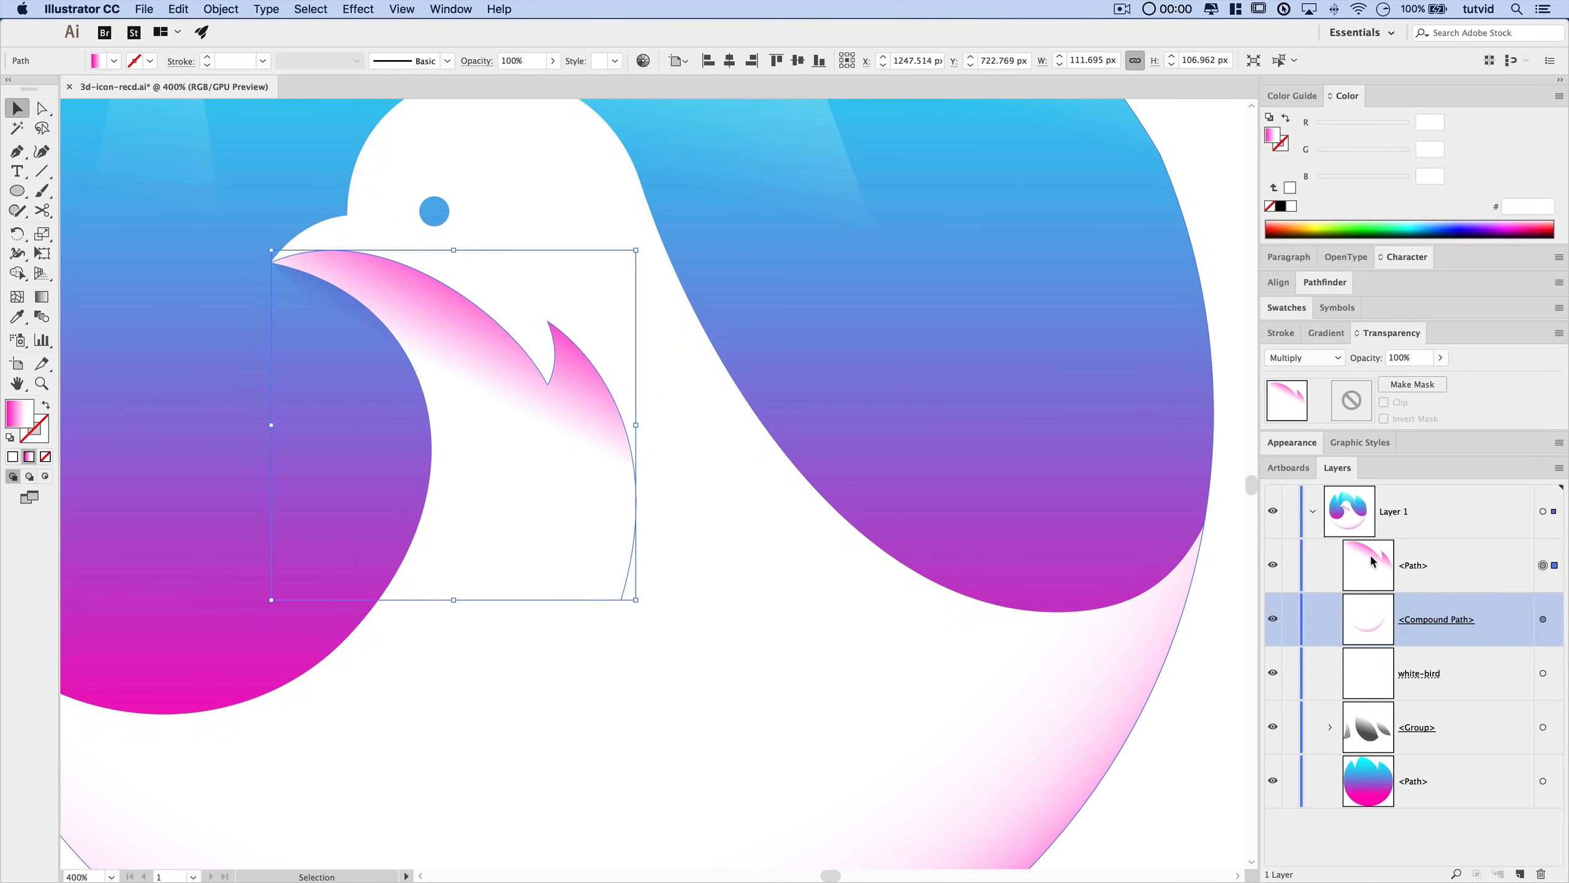
{"action": "double_click", "coordinate": [1348, 401]}
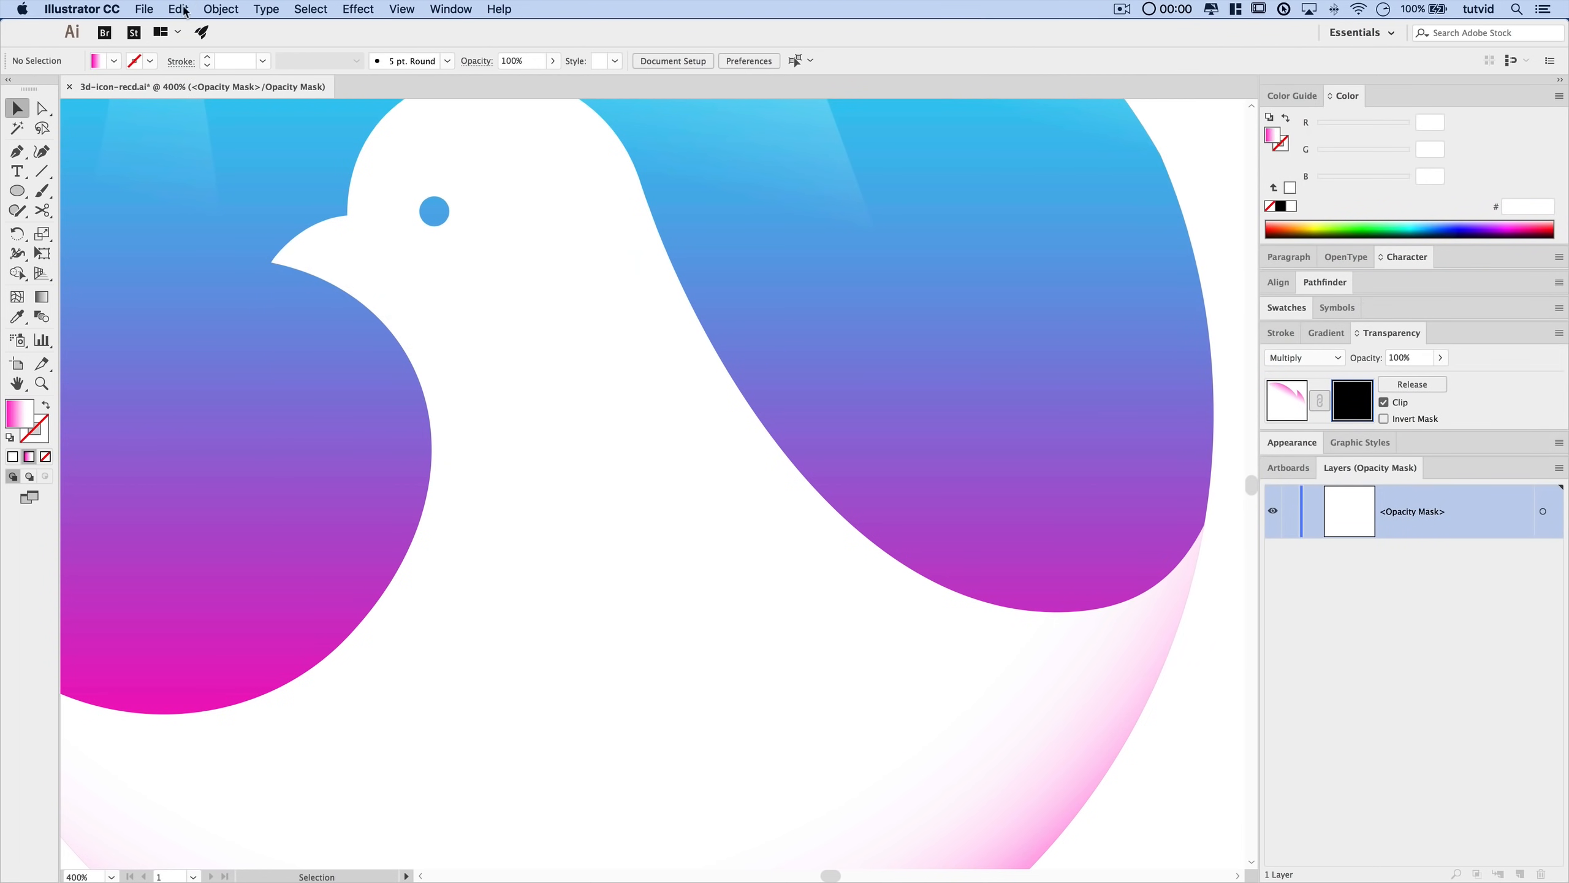
{"action": "left_click", "coordinate": [185, 10]}
{"action": "left_click", "coordinate": [211, 116]}
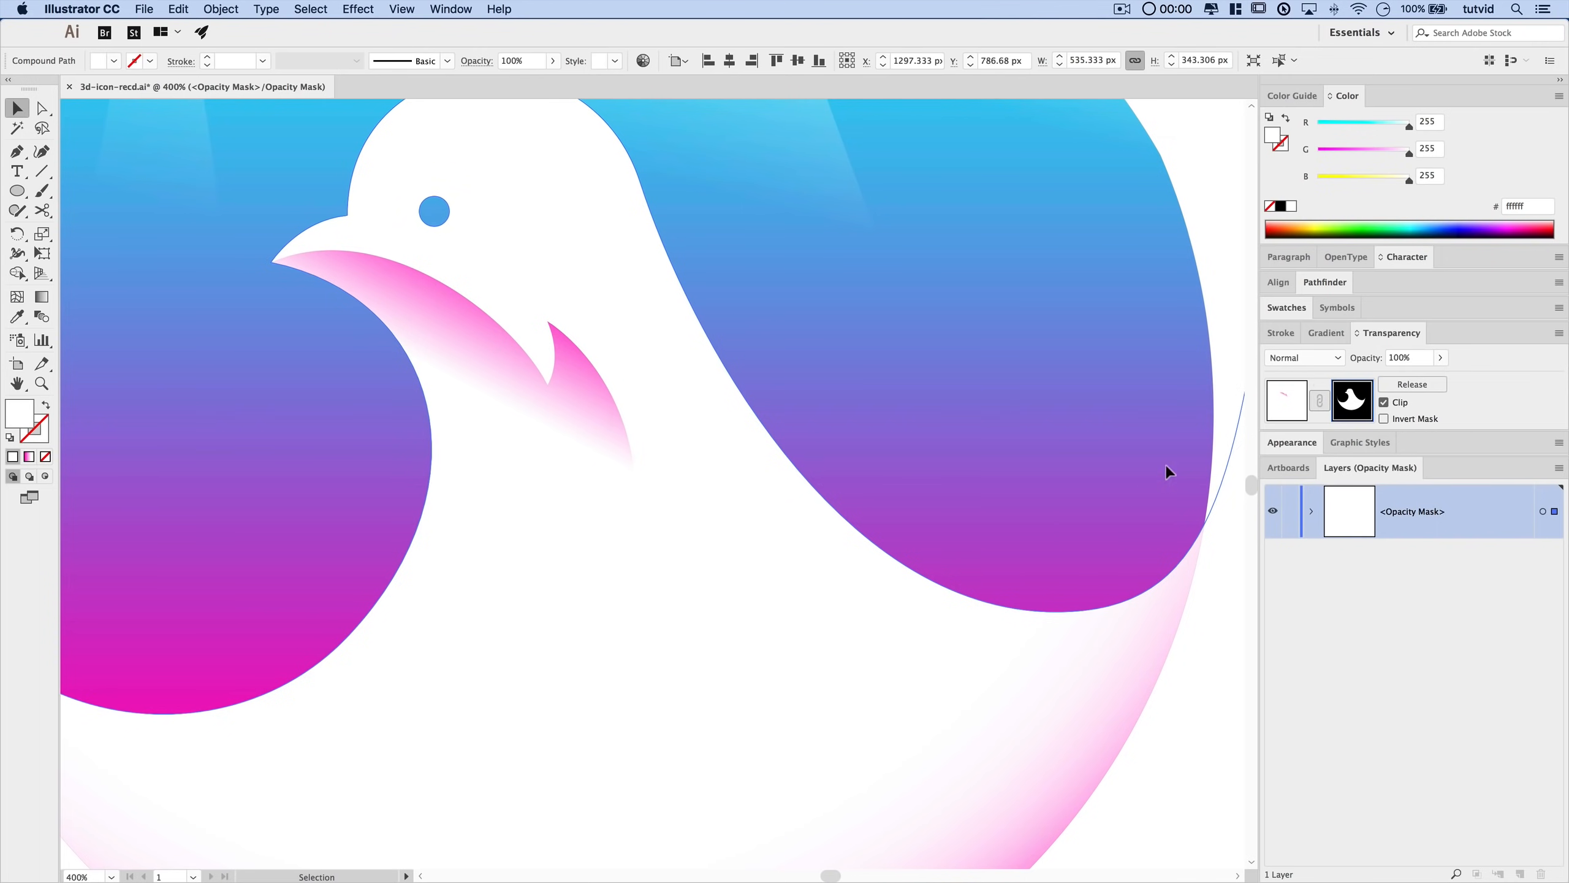
{"action": "left_click", "coordinate": [1297, 405]}
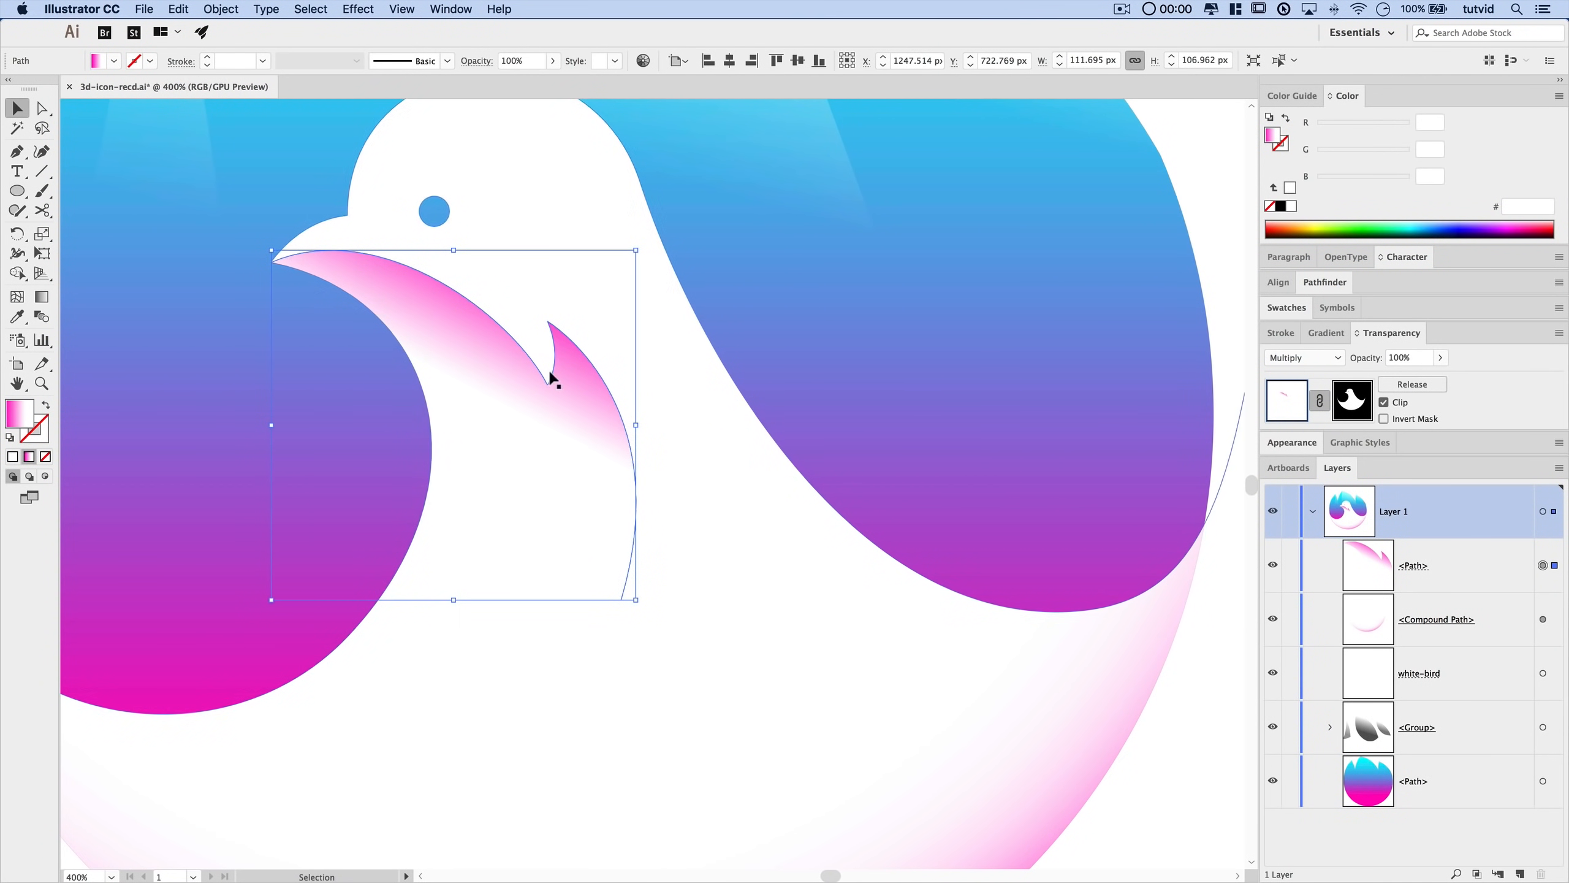
- Set the masked chest shape's opacity to 25% and deselect it to view the whole icon
{"action": "left_click", "coordinate": [1412, 356]}
{"action": "type", "text": "25"}
{"action": "key", "text": "Return"}
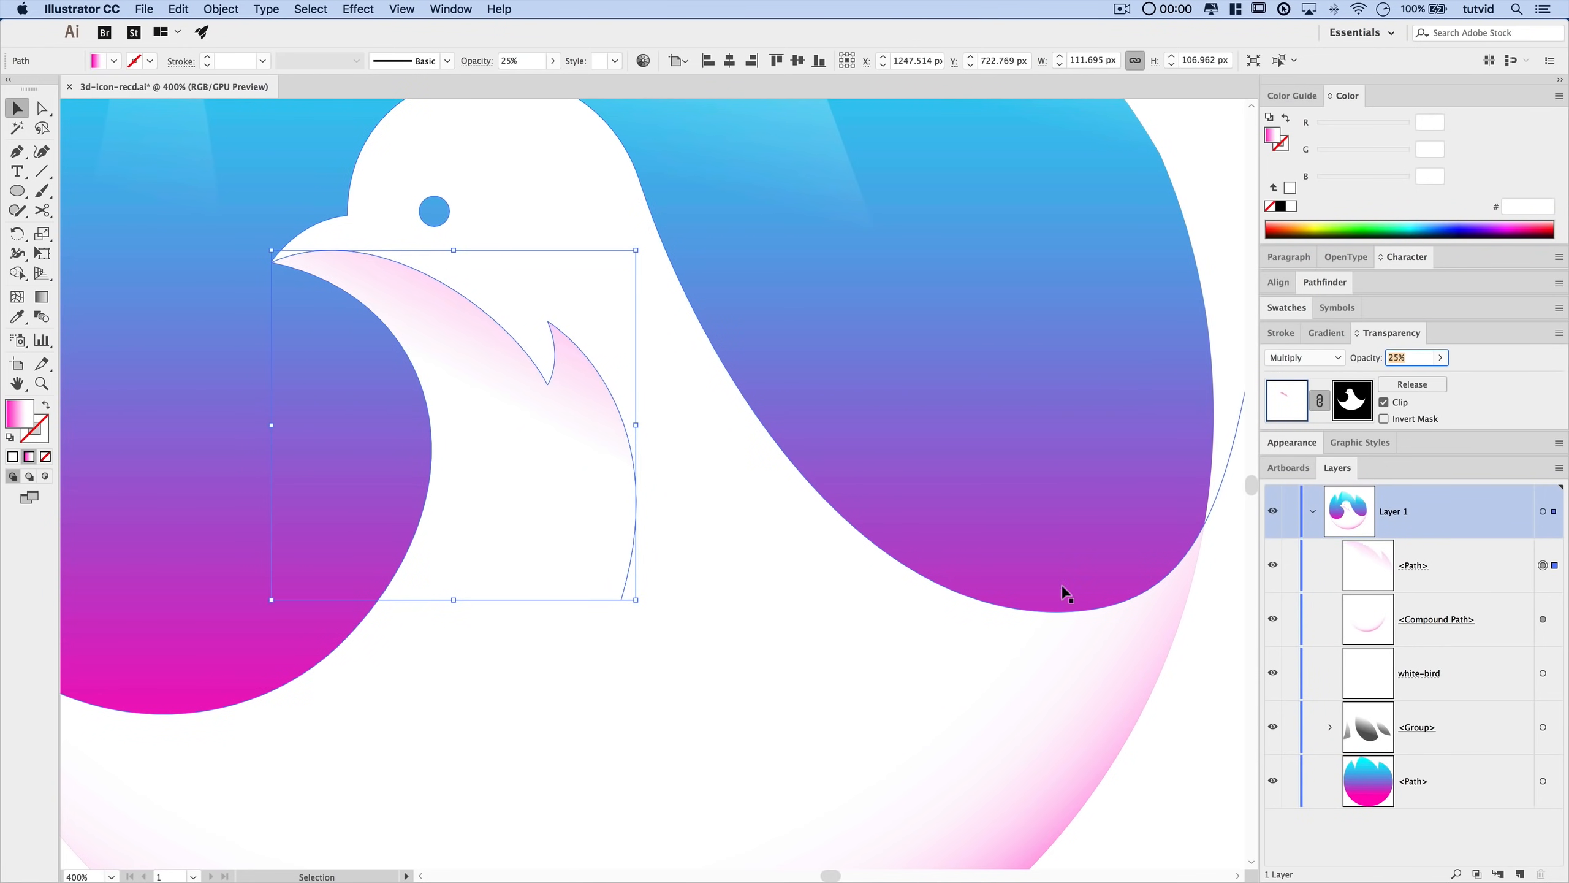
{"action": "left_click", "coordinate": [750, 757]}
{"action": "key", "text": "super+minus"}
{"action": "key", "text": "super+minus"}
{"action": "key", "text": "super+minus"}
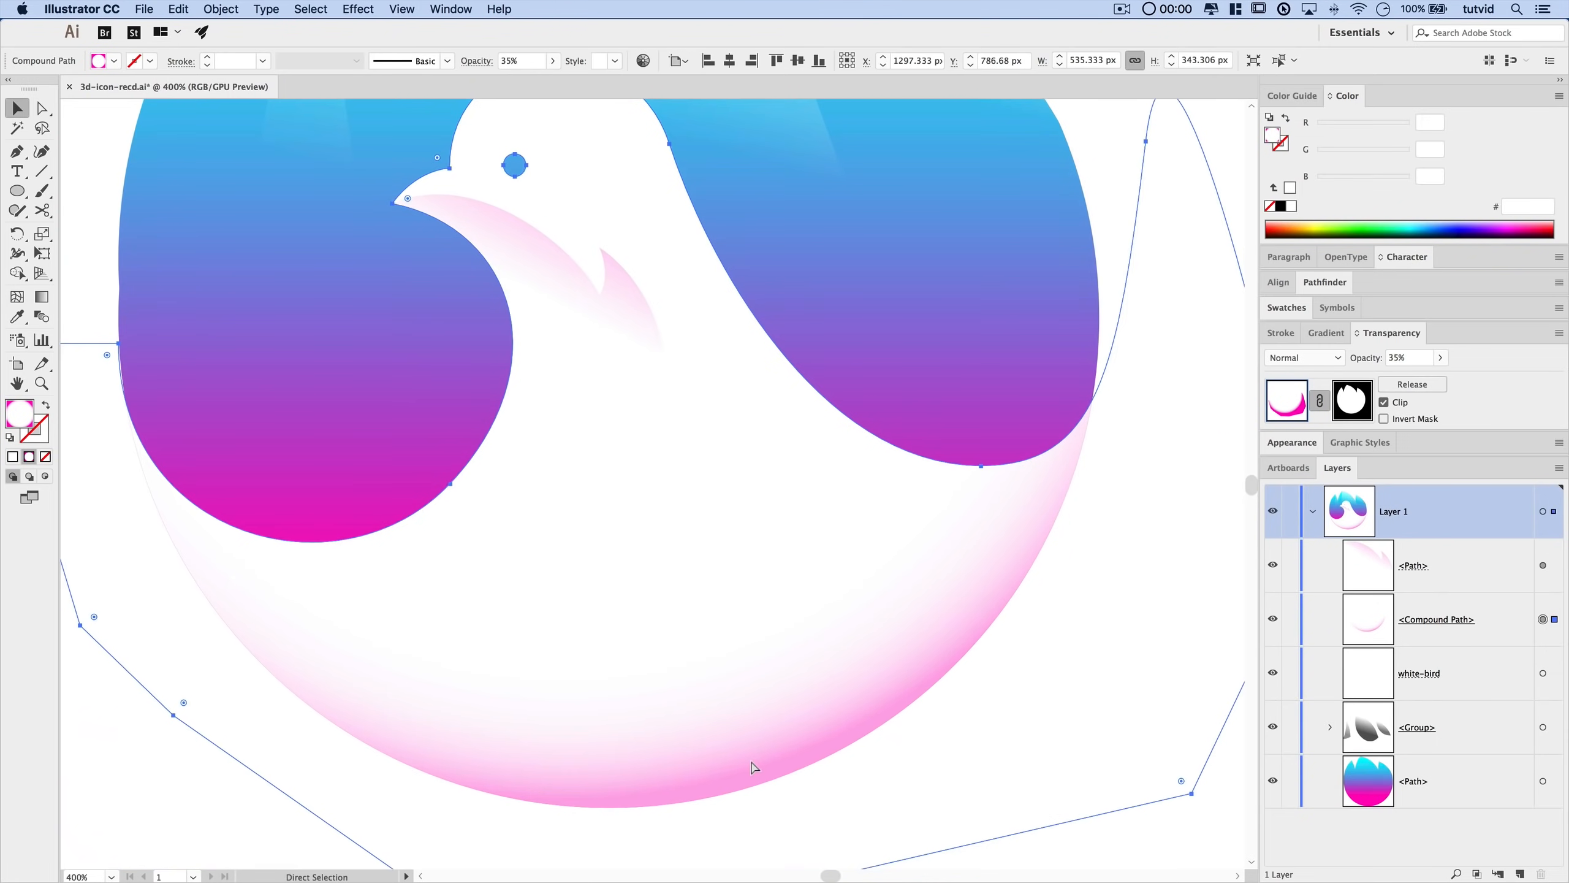
{"action": "left_click", "coordinate": [252, 494]}
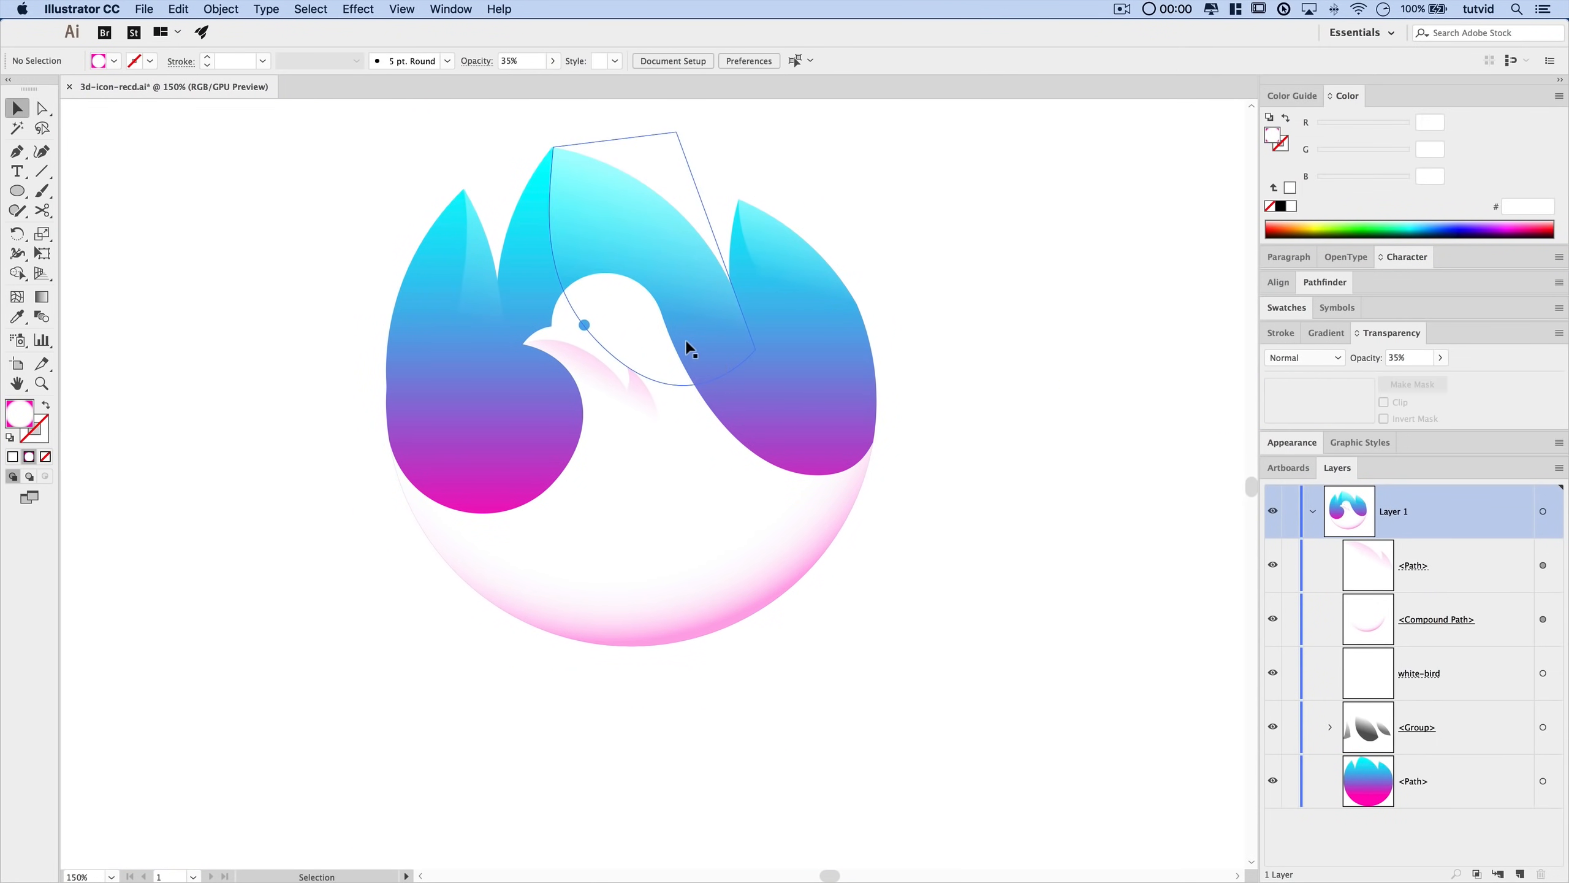
- Reduce the chest shape's opacity to 15% and deselect it
{"action": "left_click", "coordinate": [612, 371]}
{"action": "left_click", "coordinate": [1405, 359]}
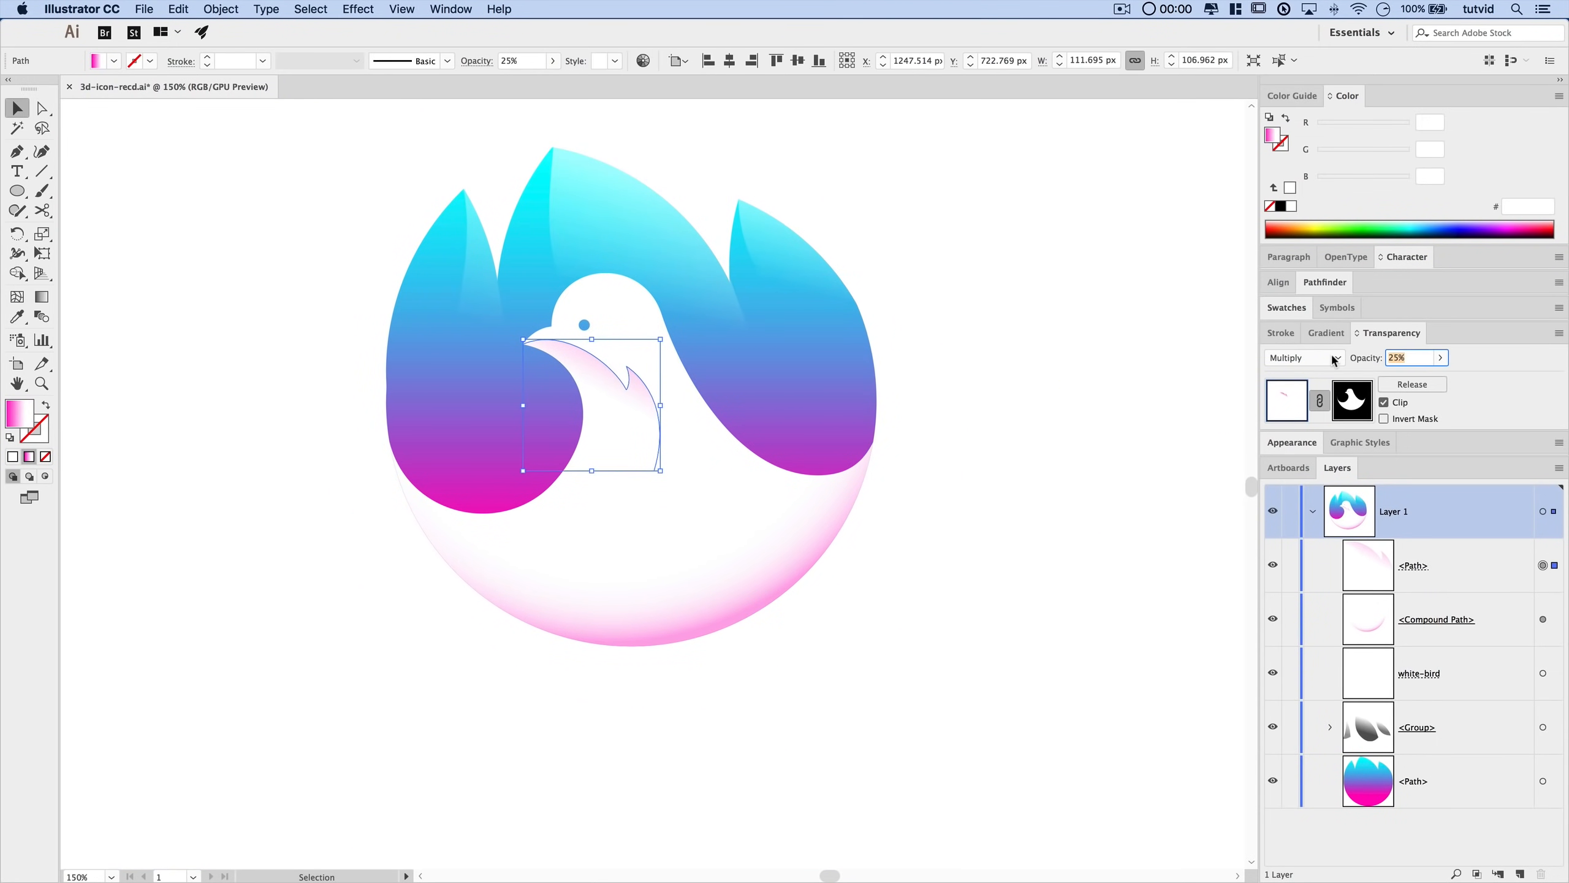
{"action": "left_click", "coordinate": [228, 493]}
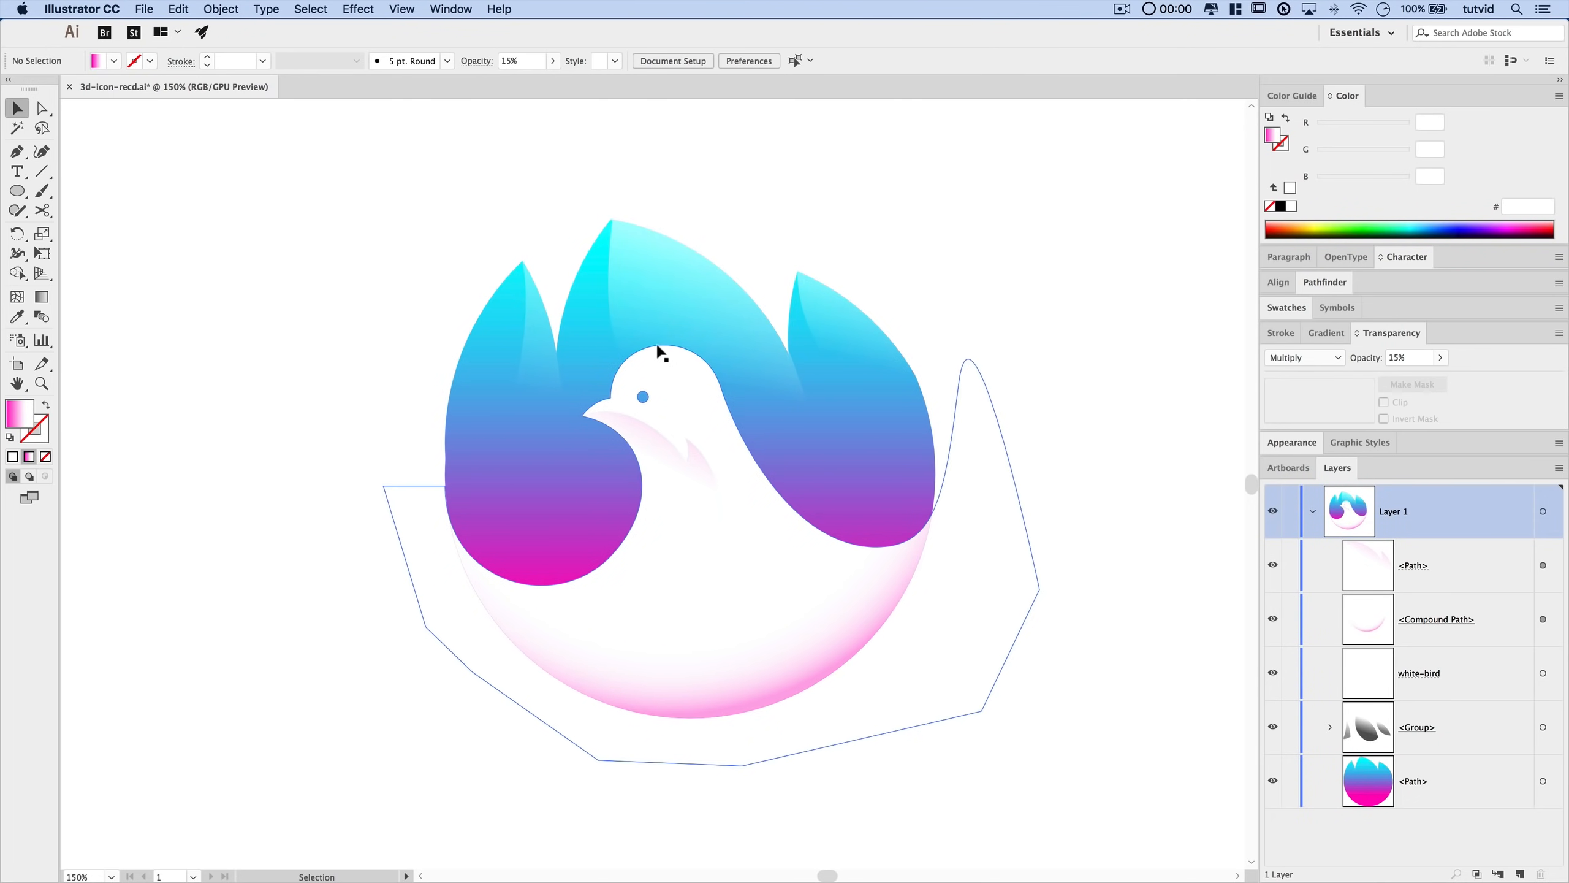
- Examine the white-bird and magenta shading paths and review the whole icon in outline and preview modes
{"action": "left_click", "coordinate": [1437, 620]}
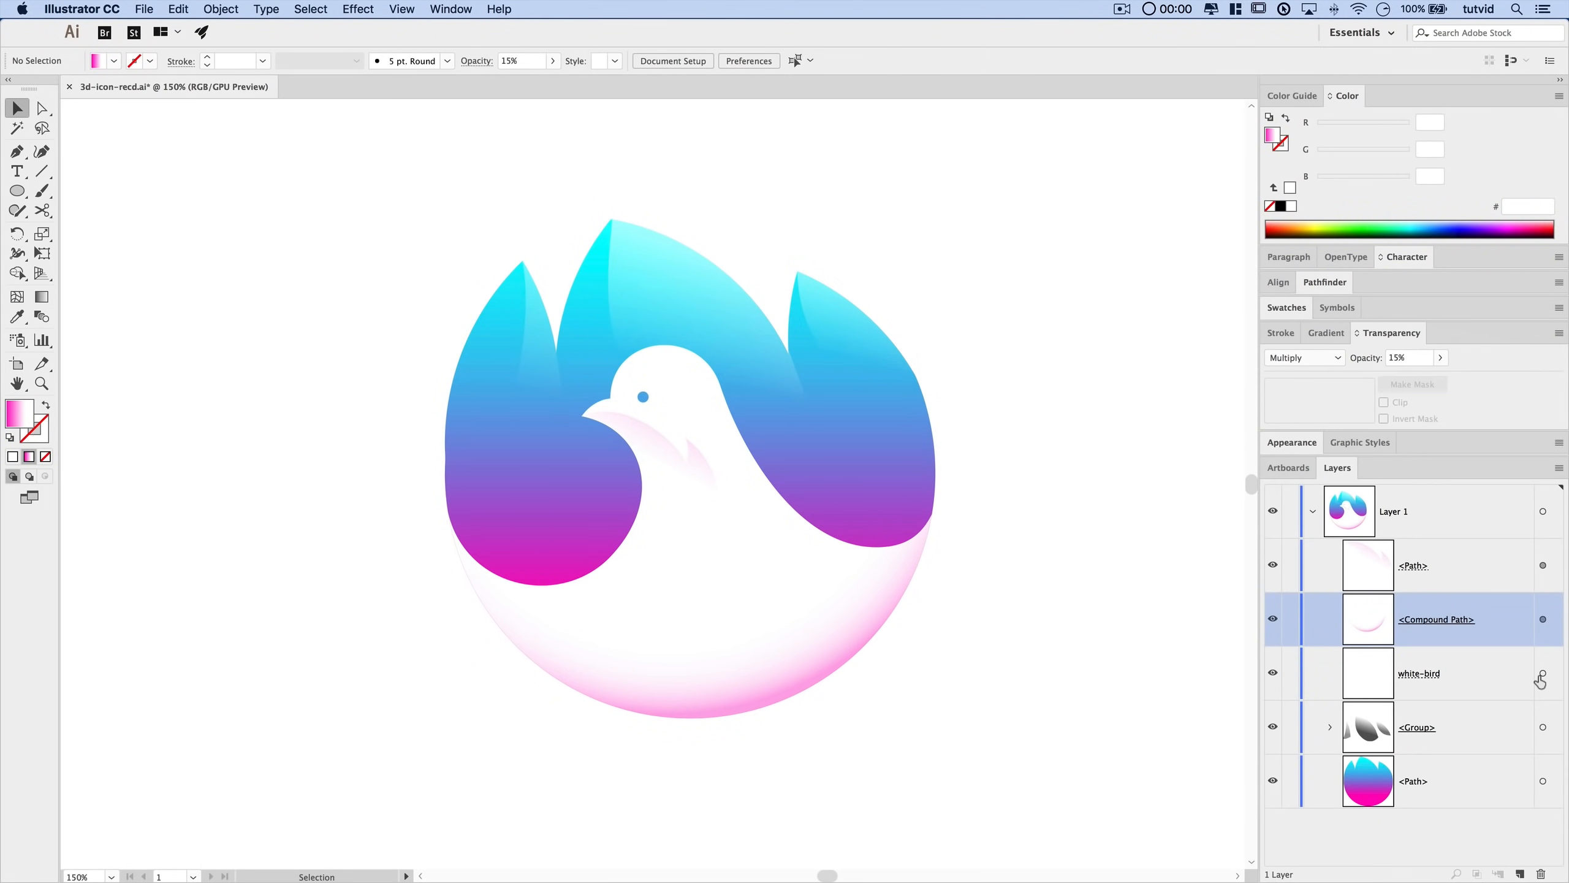
{"action": "left_click", "coordinate": [1542, 674], "text": "shift"}
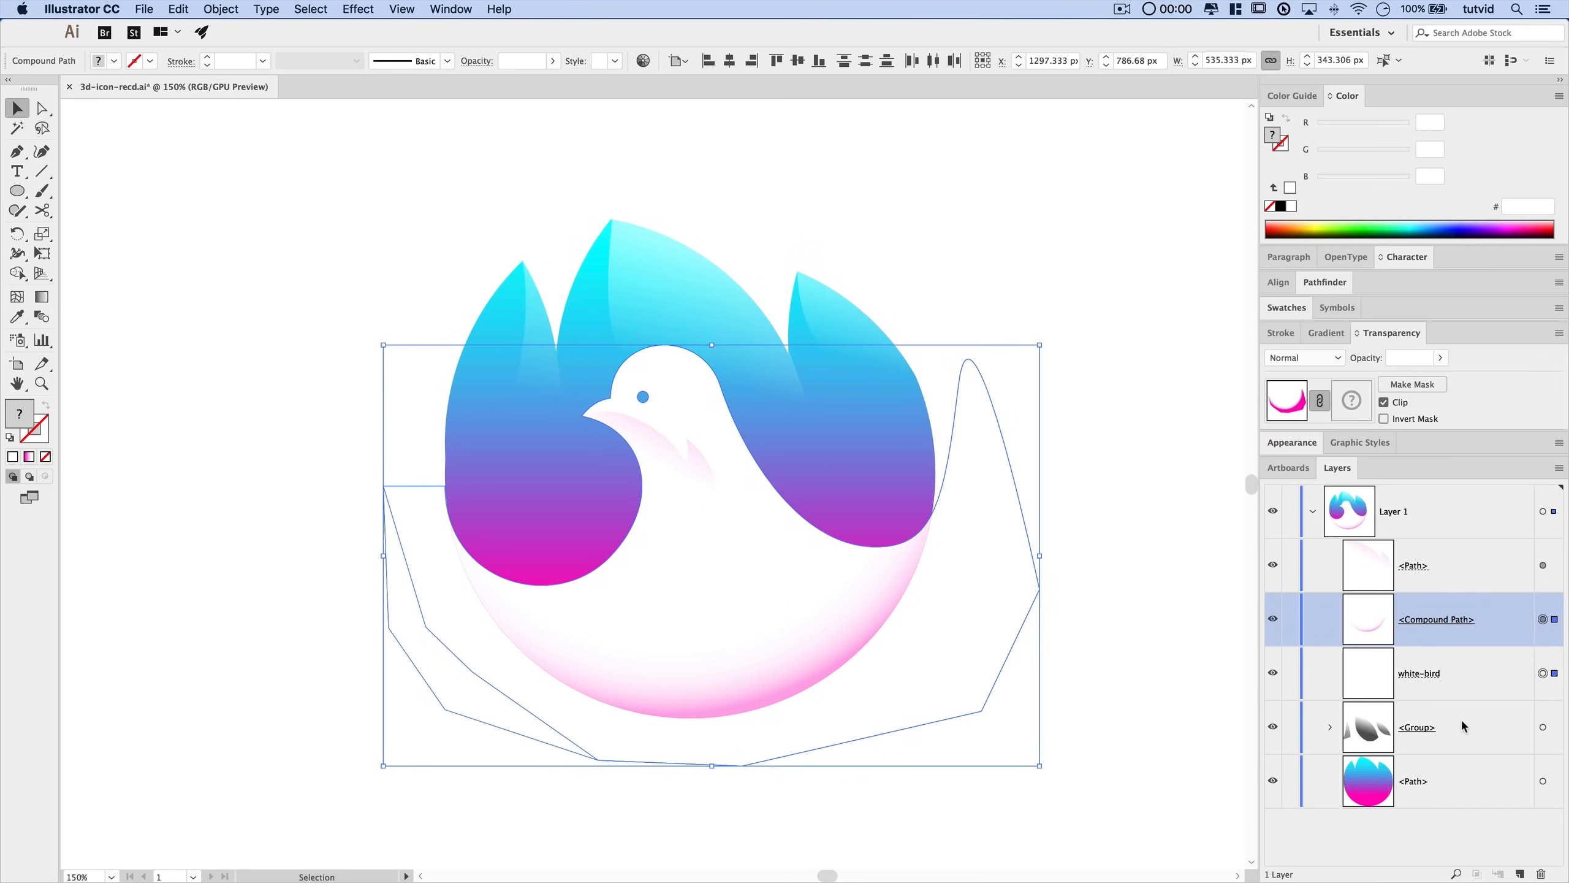
{"action": "left_click", "coordinate": [1459, 667]}
{"action": "left_click", "coordinate": [1543, 674]}
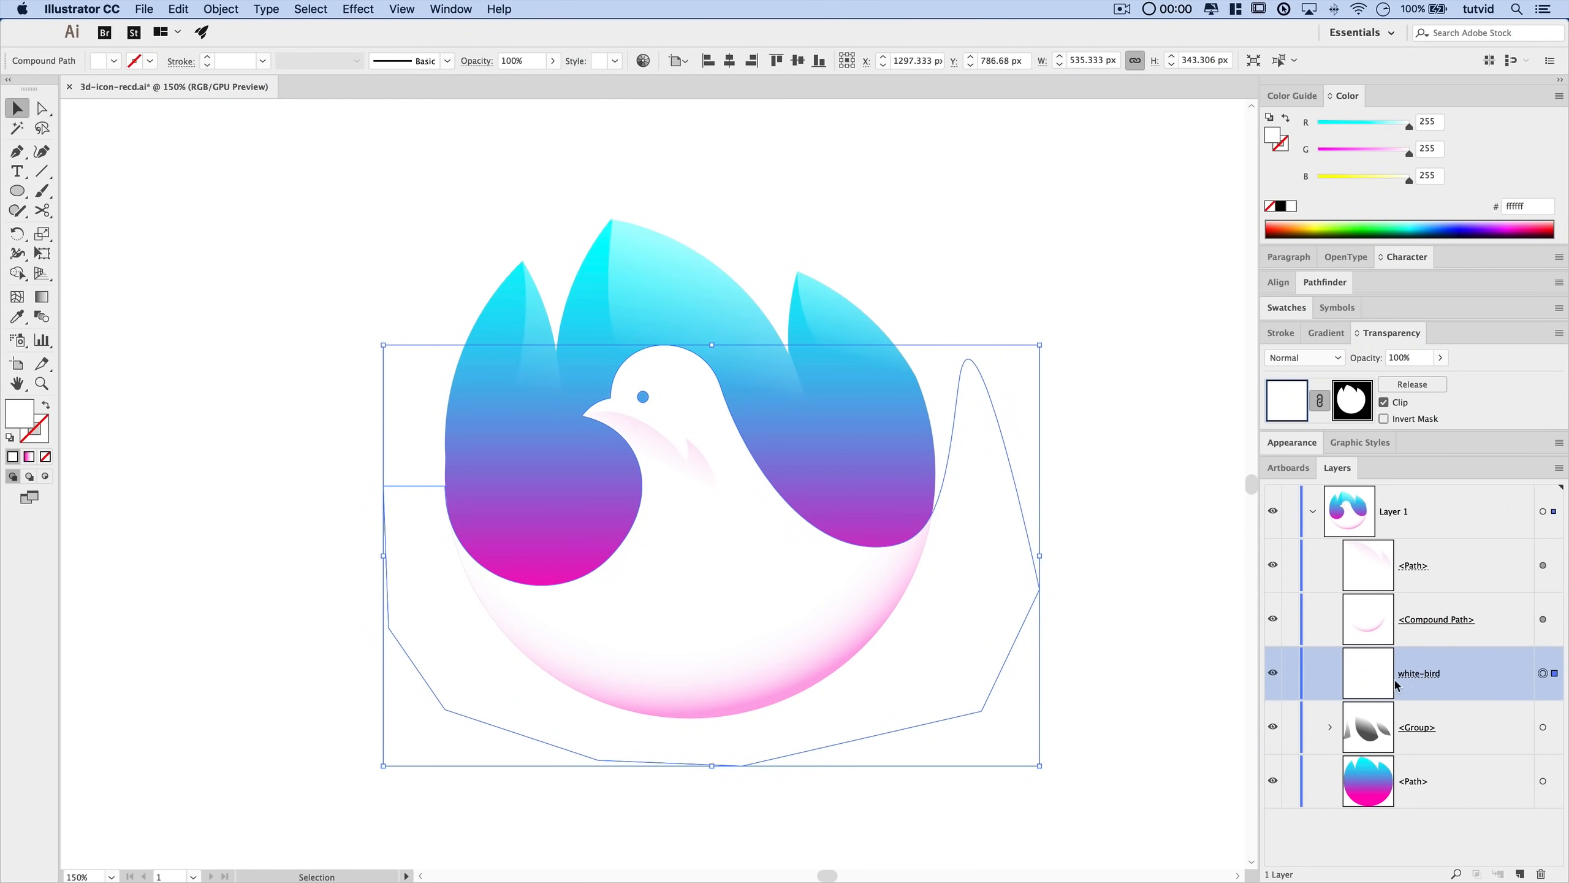
{"action": "left_click", "coordinate": [1372, 626]}
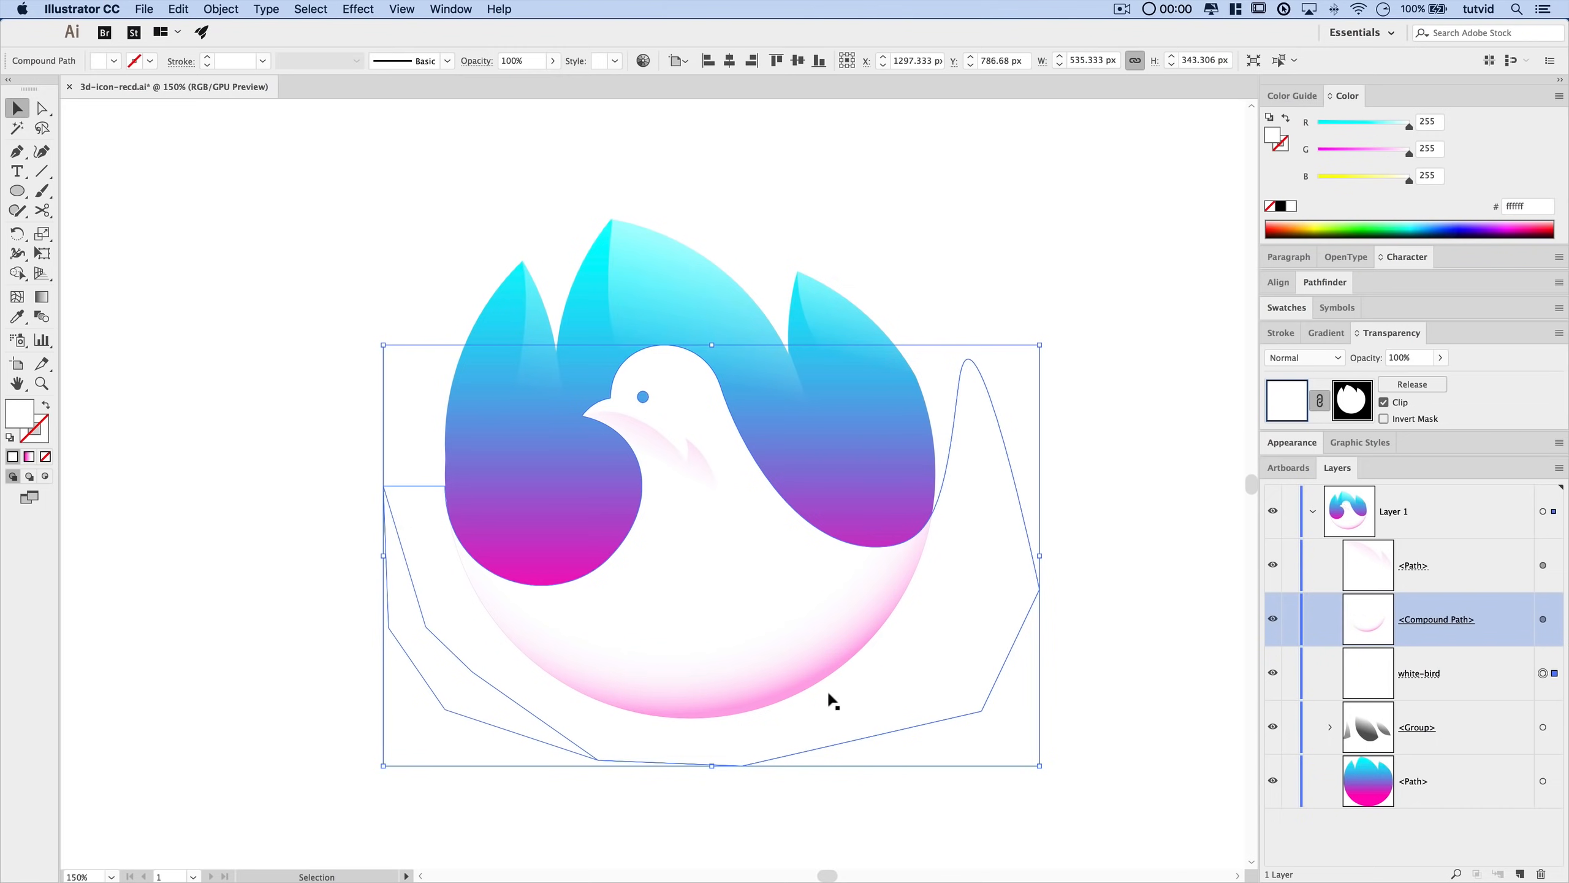
{"action": "left_click", "coordinate": [1112, 408]}
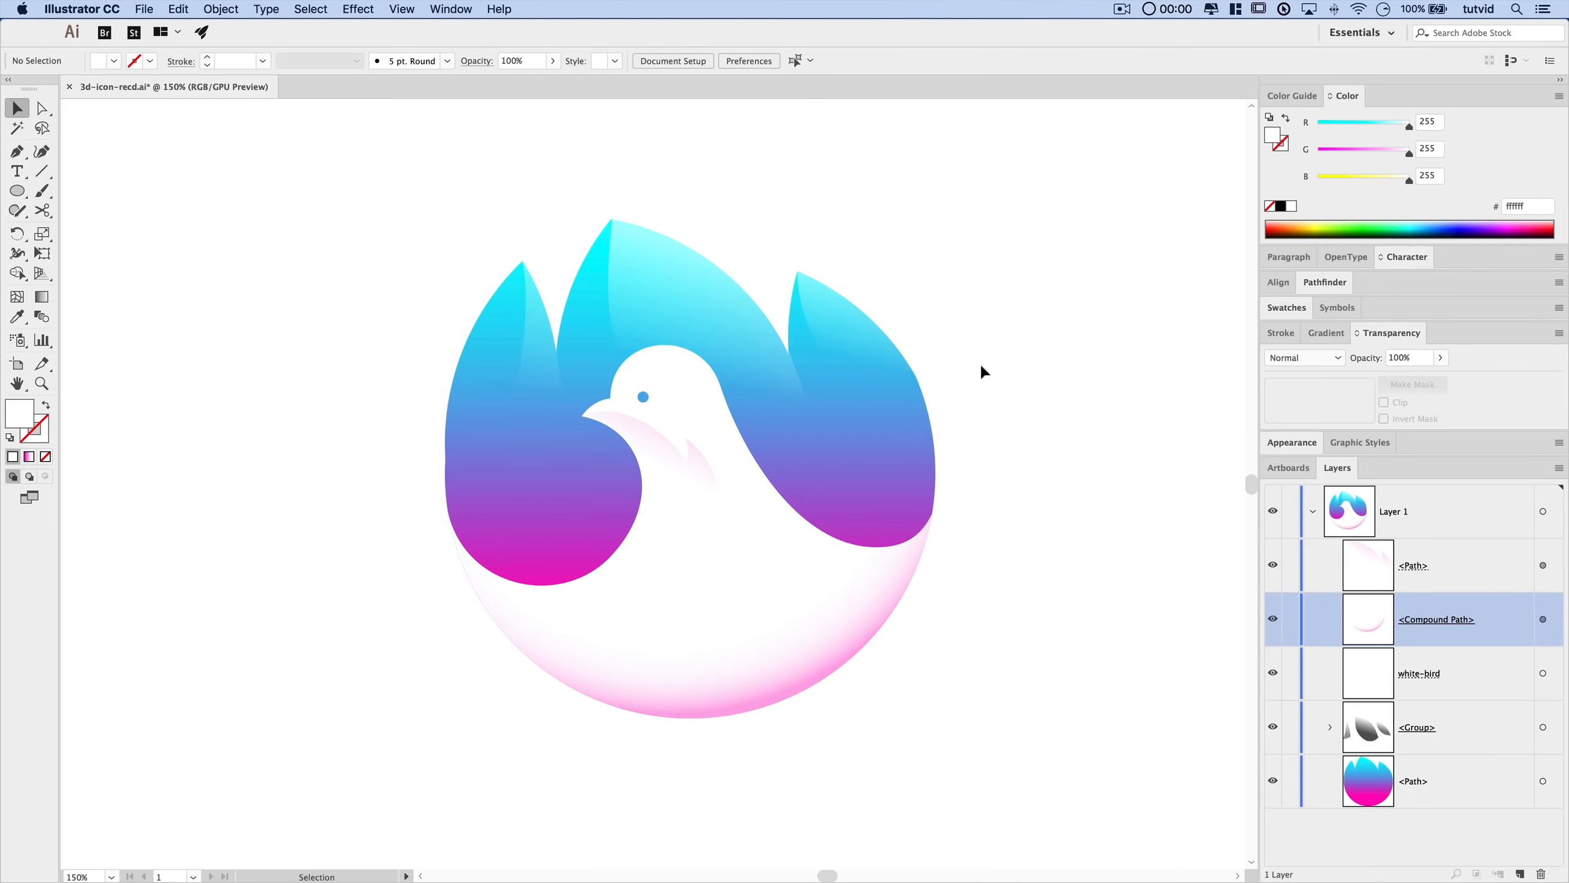
{"action": "scroll", "coordinate": [979, 454], "scroll_direction": "up", "scroll_amount": 2}
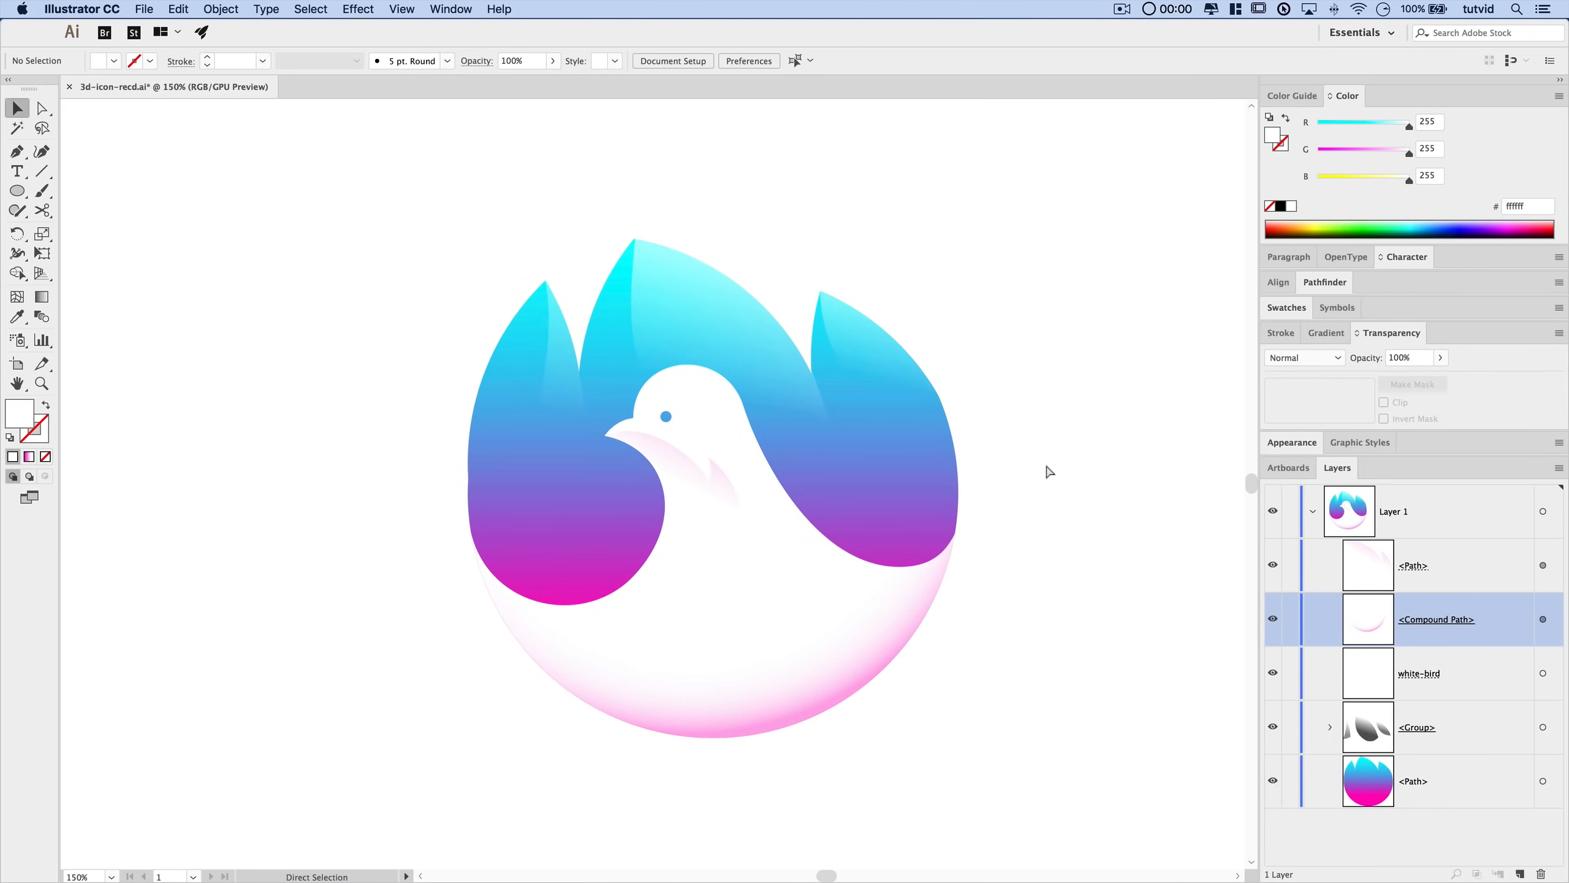
{"action": "key", "text": "ctrl+y"}
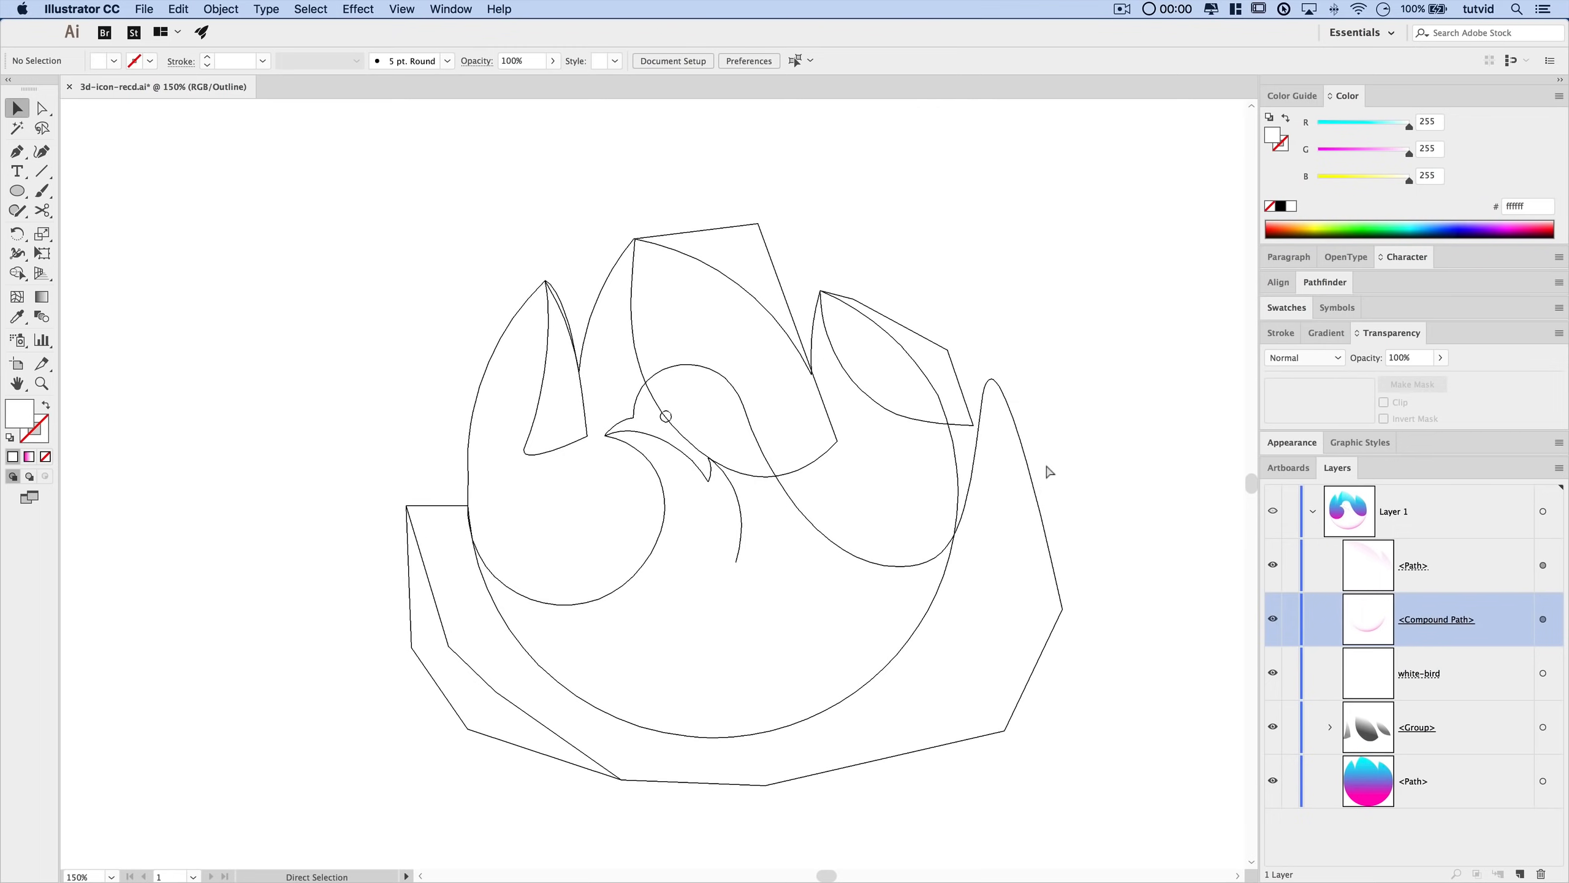
{"action": "key", "text": "ctrl+y"}
{"action": "scroll", "coordinate": [1049, 462], "scroll_direction": "up", "scroll_amount": 2}
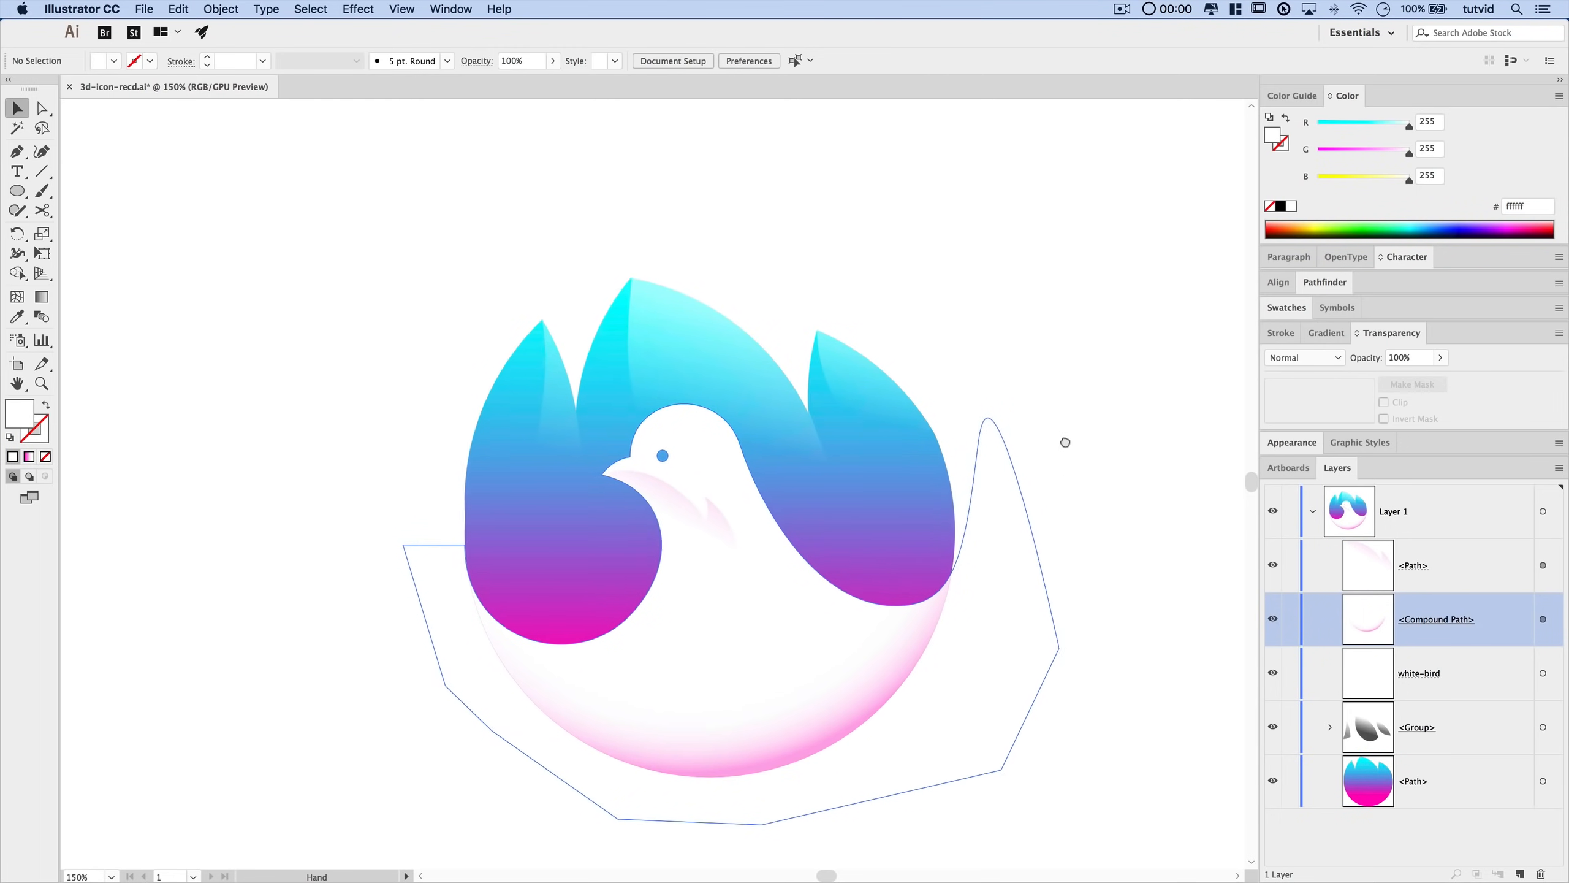
{"action": "left_click_drag", "start_coordinate": [1066, 442], "coordinate": [1018, 389]}
{"action": "key", "text": "ctrl+minus"}
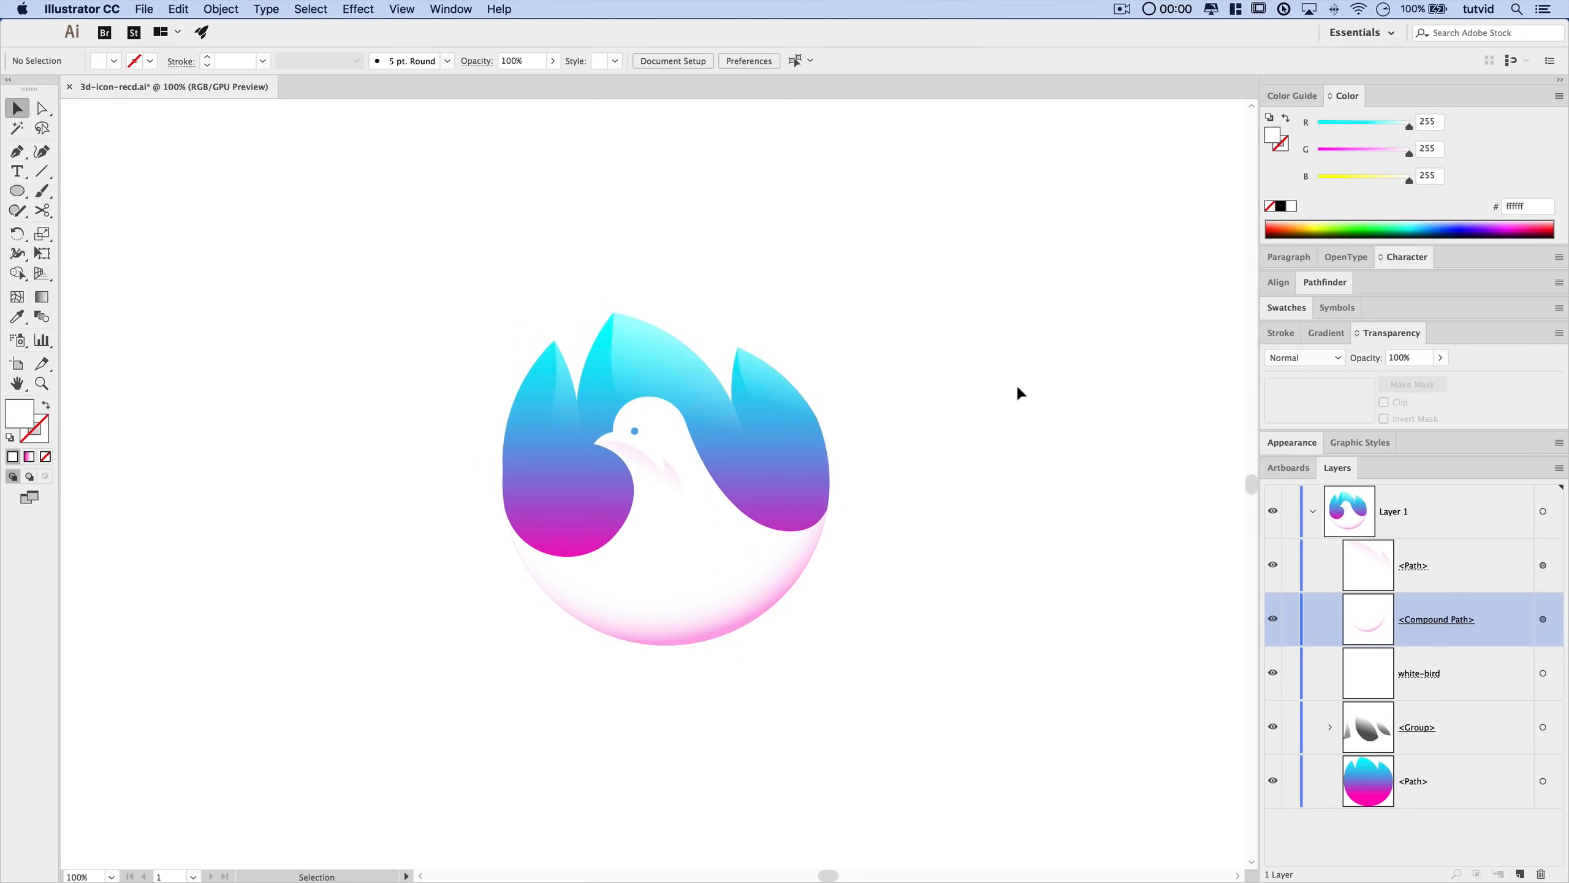